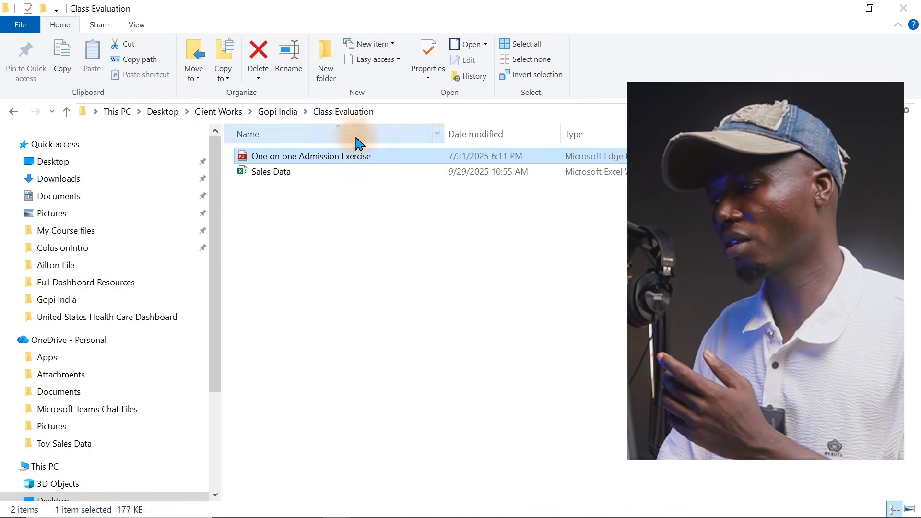
Step: Minimize the Class Evaluation folder and scroll the Admission Exercise PDF to section 3's sales-rep questions
left_click(832, 9)
mouse_move(359, 517)
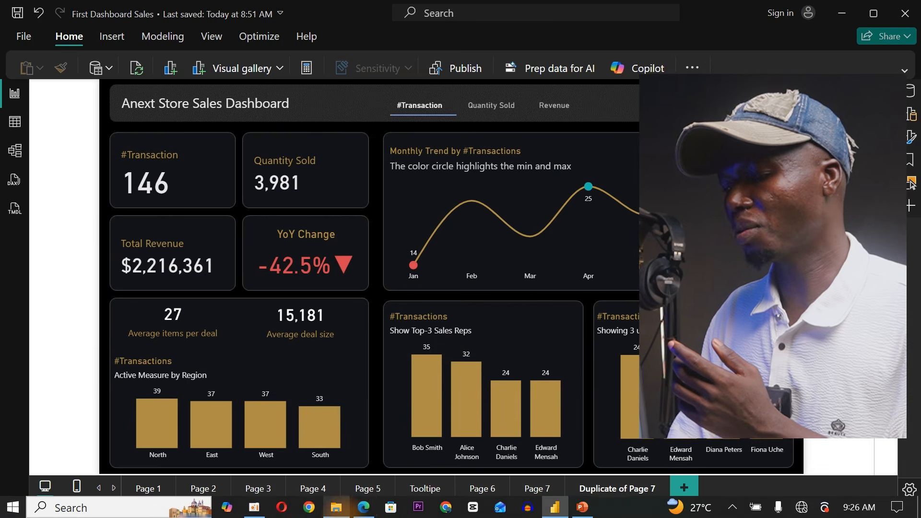
left_click(366, 513)
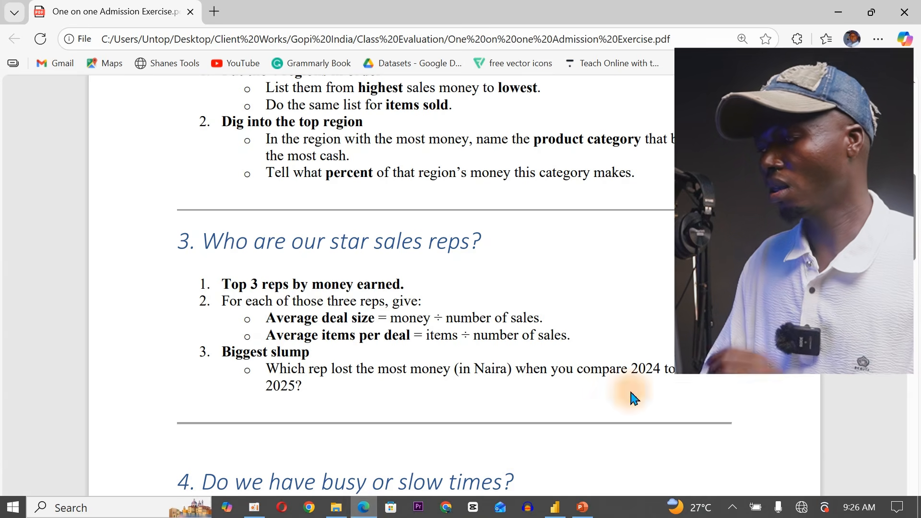
scroll(631, 394, "up", 5)
mouse_move(913, 201)
left_mouse_down()
mouse_move(914, 161)
mouse_move(916, 241)
left_mouse_up()
left_click(837, 9)
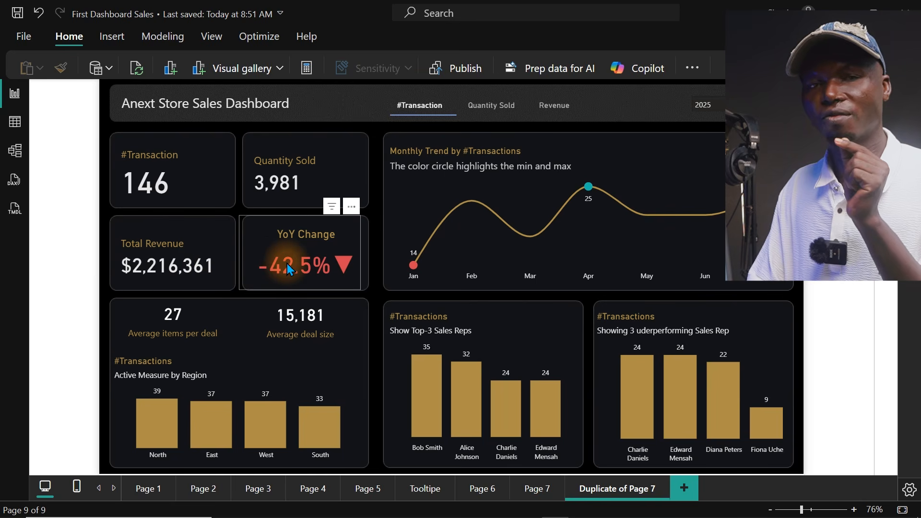
Step: Filter the dashboard to 2024 in the year slicer, then back to 2025
left_click(706, 107)
left_click(711, 123)
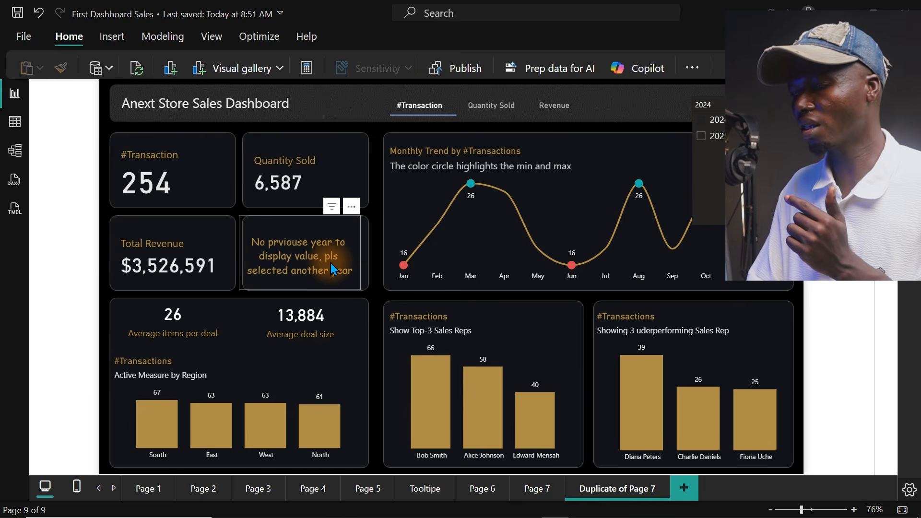
left_click(713, 143)
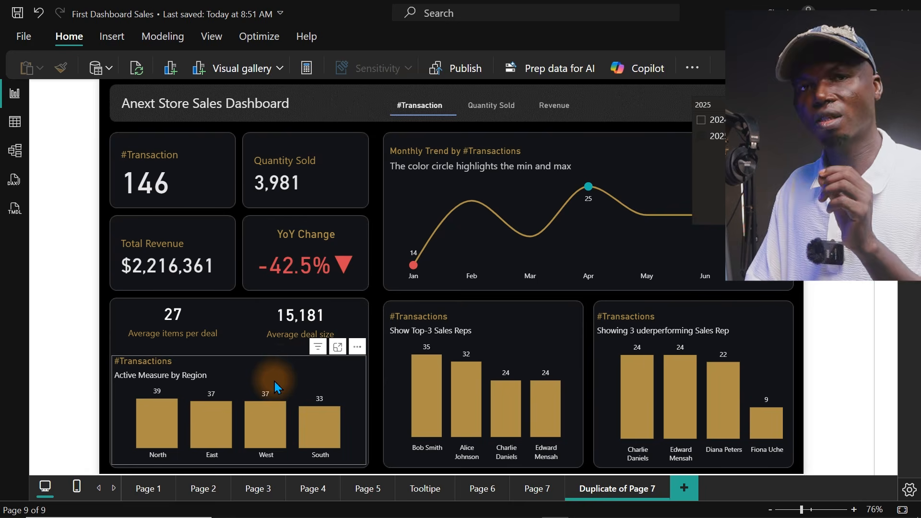
left_click(505, 112)
Step: Switch the visuals to Quantity Sold, then back to Revenue, and clear the selection
left_click(507, 114)
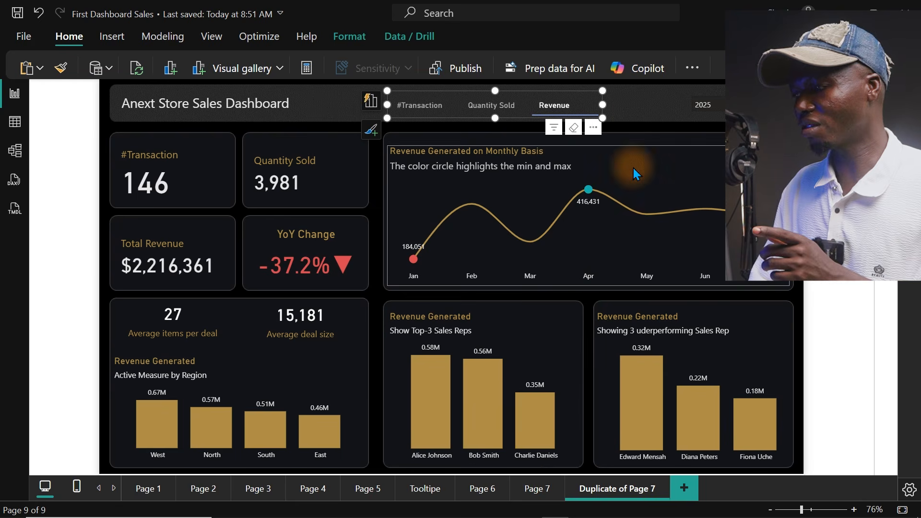
left_click(637, 117)
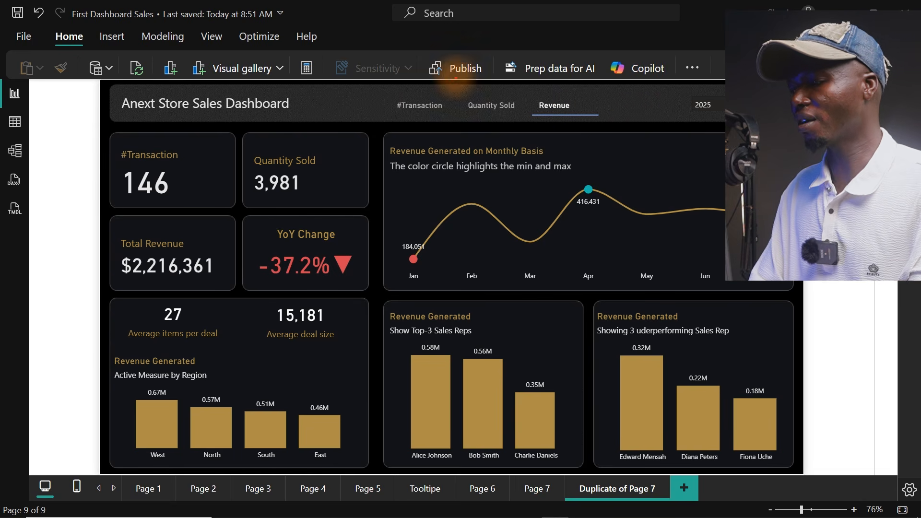
left_click_drag(376, 99, 627, 118)
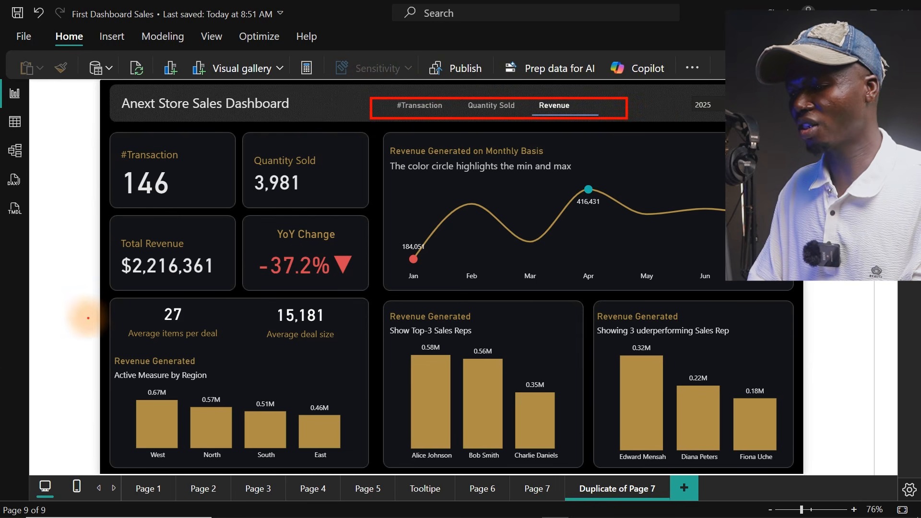
mouse_move(112, 305)
left_mouse_down()
mouse_move(206, 332)
mouse_move(336, 334)
left_mouse_up()
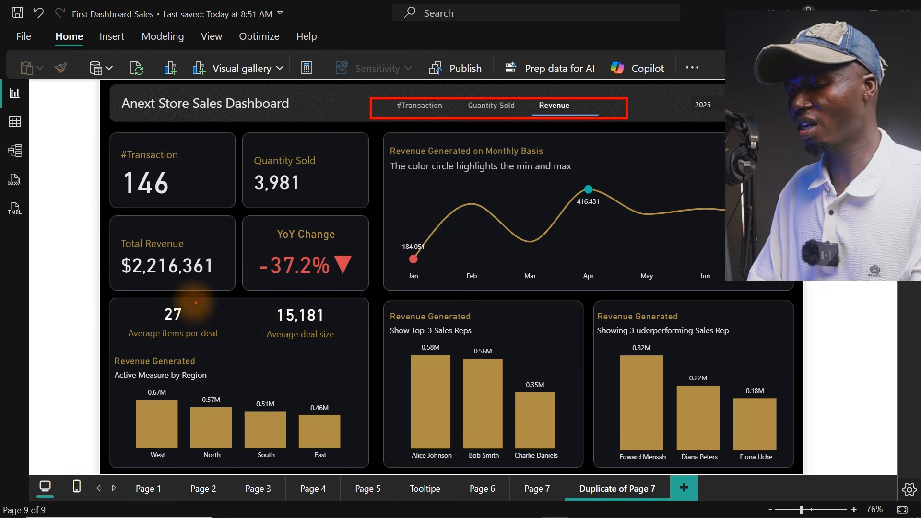
mouse_move(105, 298)
left_mouse_down()
mouse_move(405, 374)
mouse_move(337, 350)
mouse_move(338, 341)
left_mouse_up()
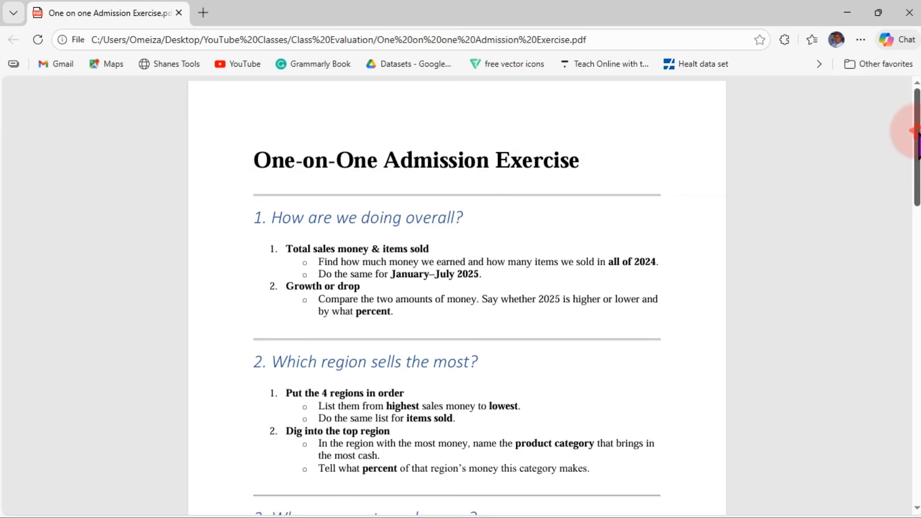
Step: Scroll the Admission Exercise PDF back up to its title and first questions
mouse_move(916, 131)
left_mouse_down()
mouse_move(911, 380)
mouse_move(913, 120)
left_mouse_up()
left_click(547, 461)
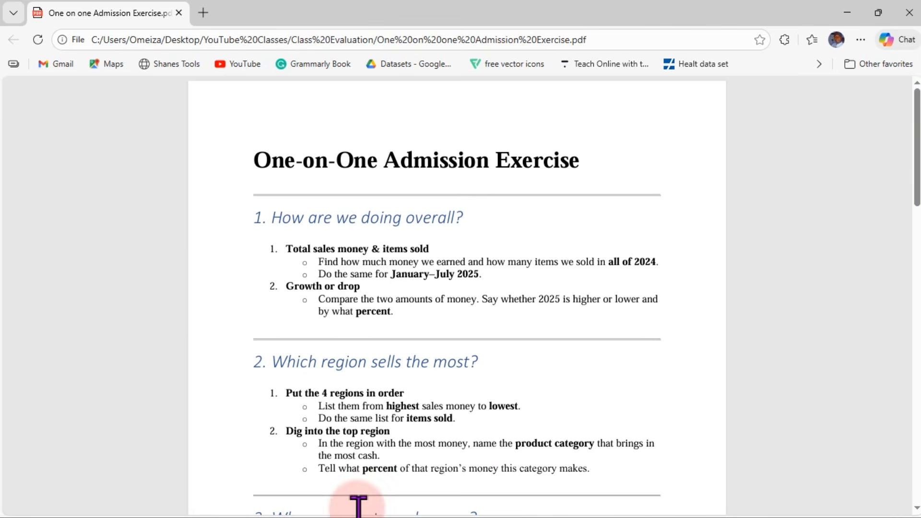
key("super")
Step: Preview the Sales Data workbook and Admission Exercise PDF, then switch to Power BI Desktop
mouse_move(341, 512)
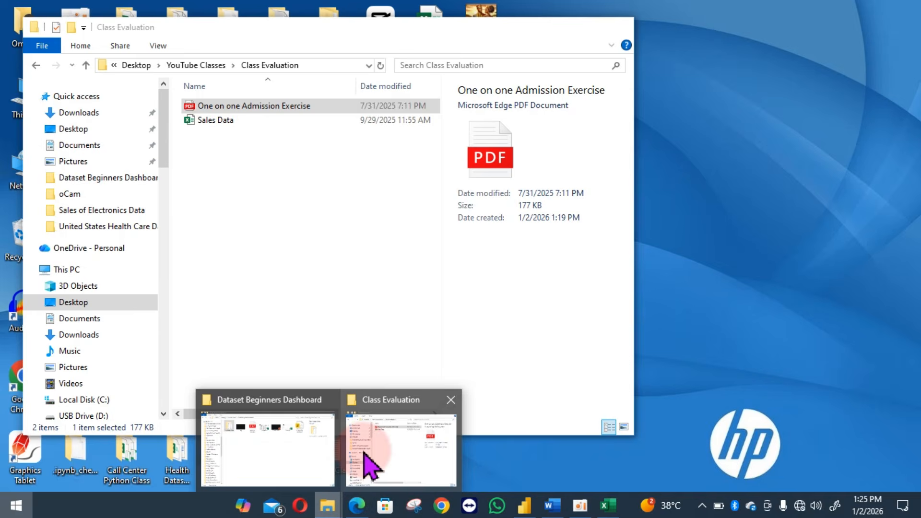
left_click(366, 455)
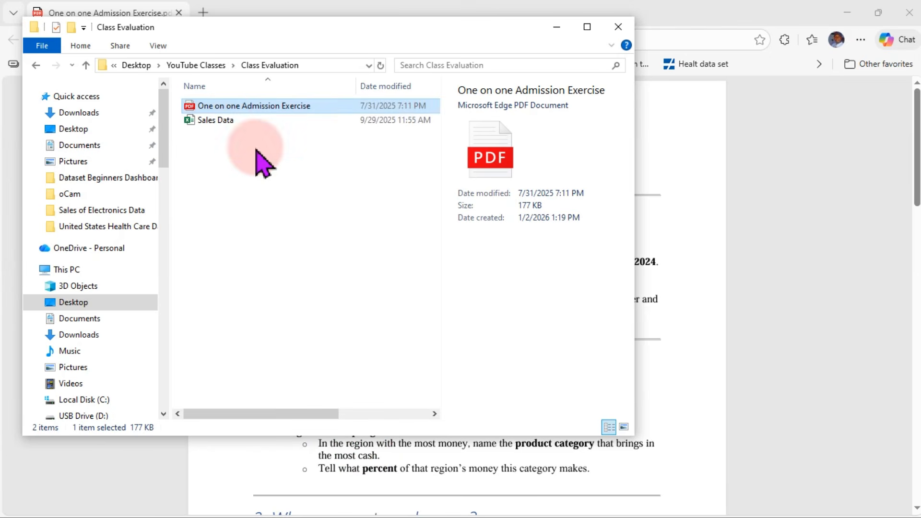
left_click(227, 123)
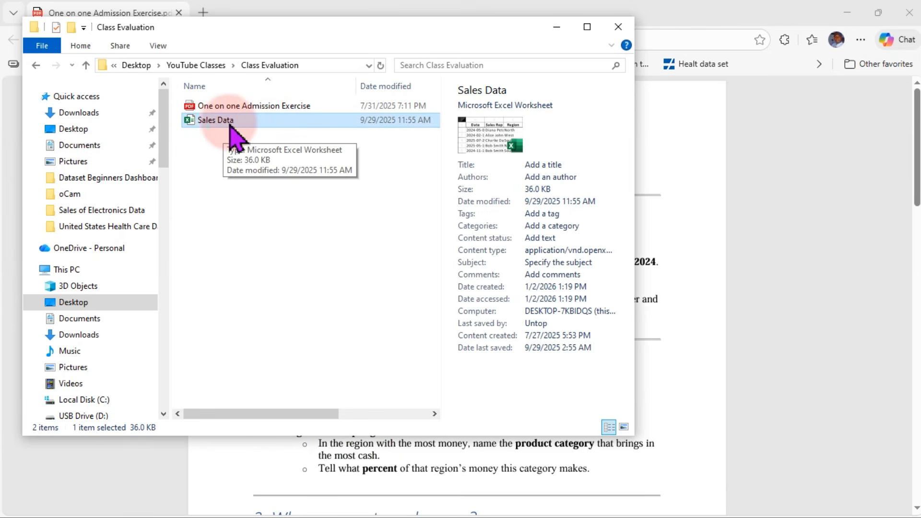
left_click(217, 111)
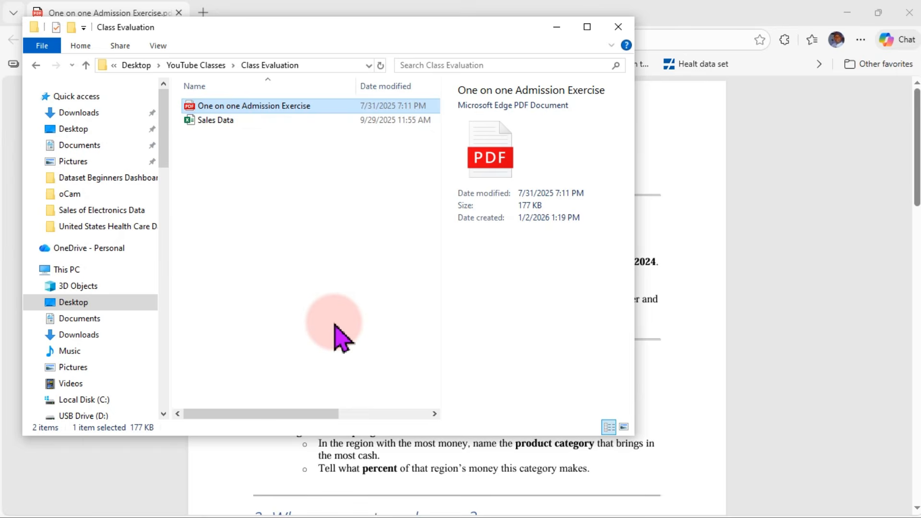
key("super")
left_click(524, 507)
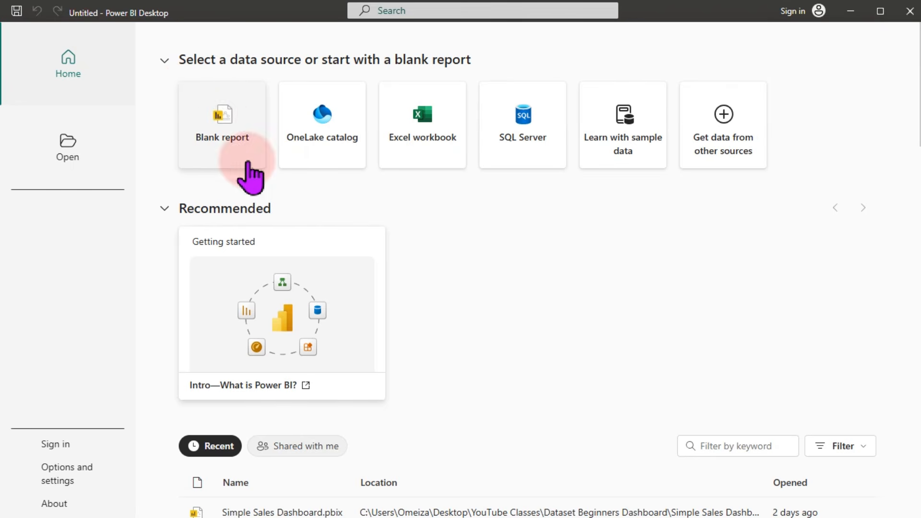
Step: Start a blank report and import the Sales Data Excel workbook from the Class Evaluation folder
left_click(201, 112)
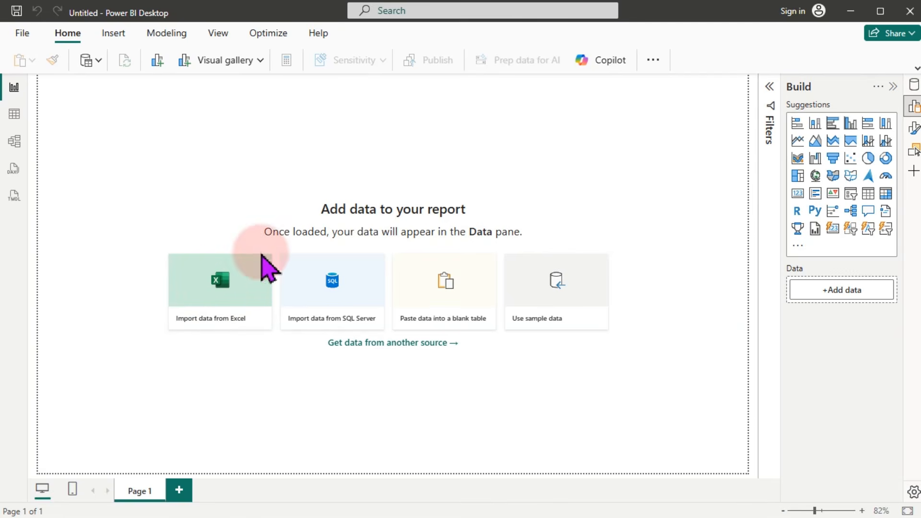
left_click(216, 302)
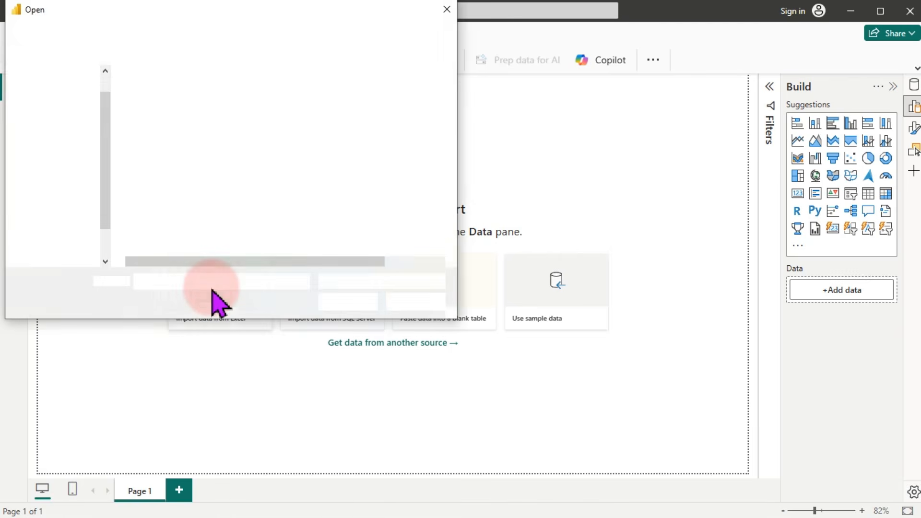
double_click(190, 94)
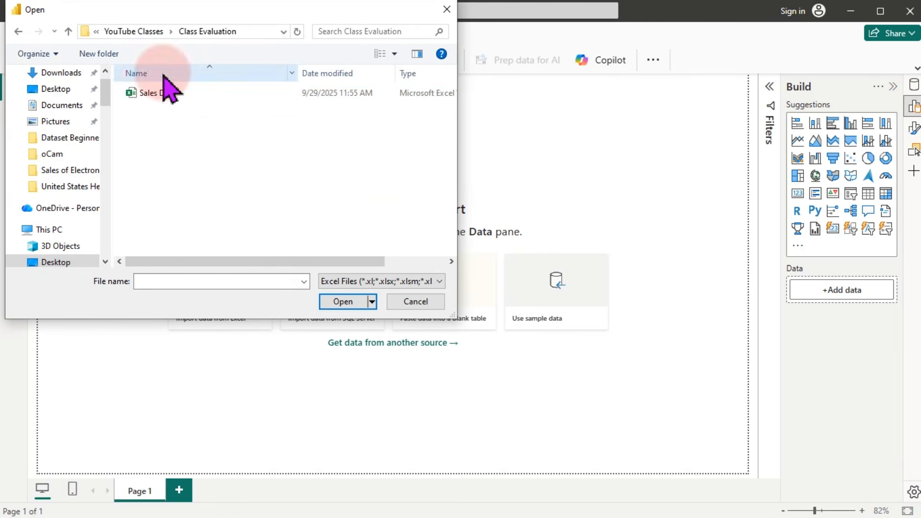
left_click(439, 281)
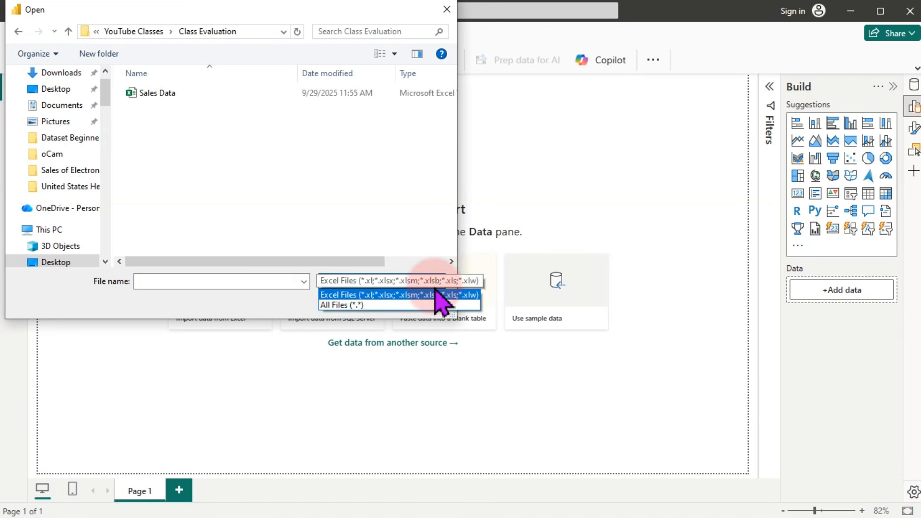
left_click(383, 305)
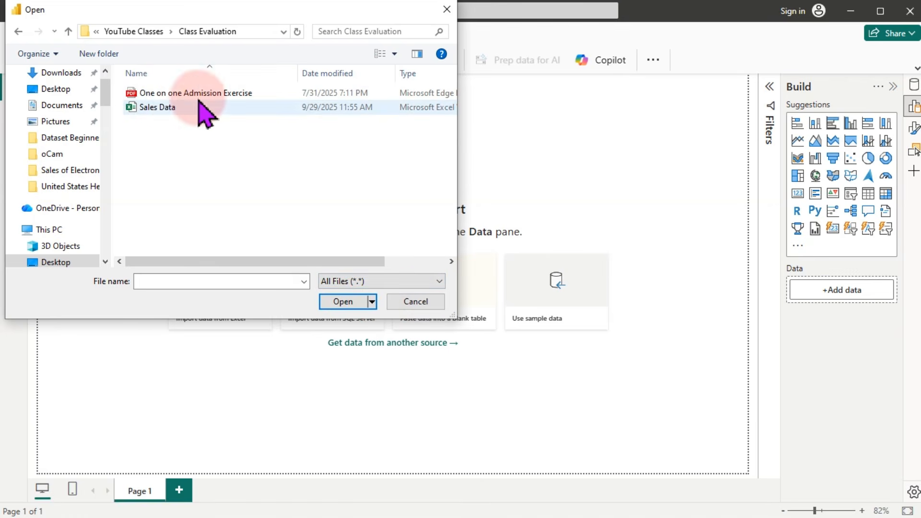
left_click(193, 108)
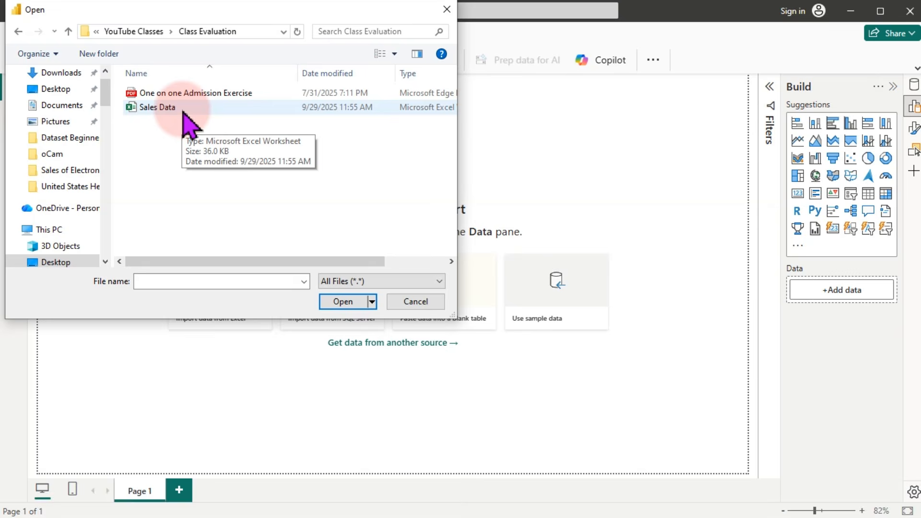
double_click(183, 110)
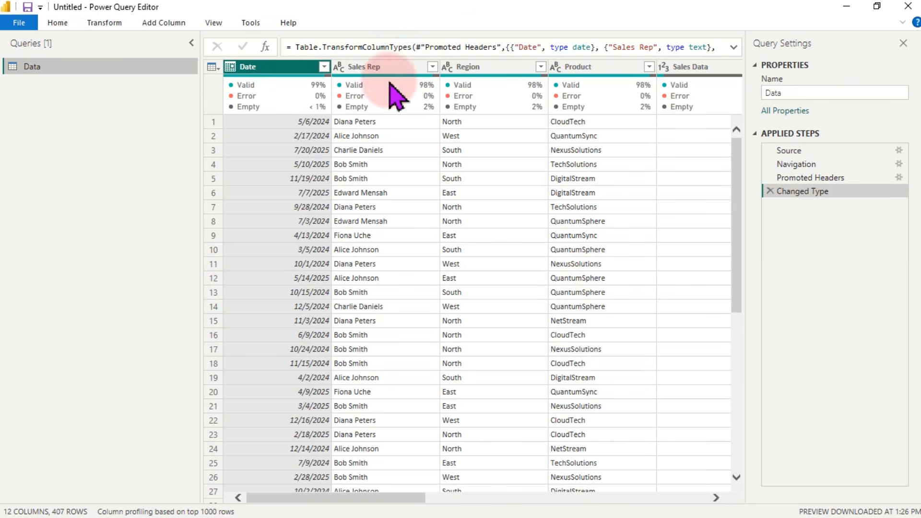
Step: Narrow the queries pane and toggle the column quality statistics off and back on
mouse_move(369, 110)
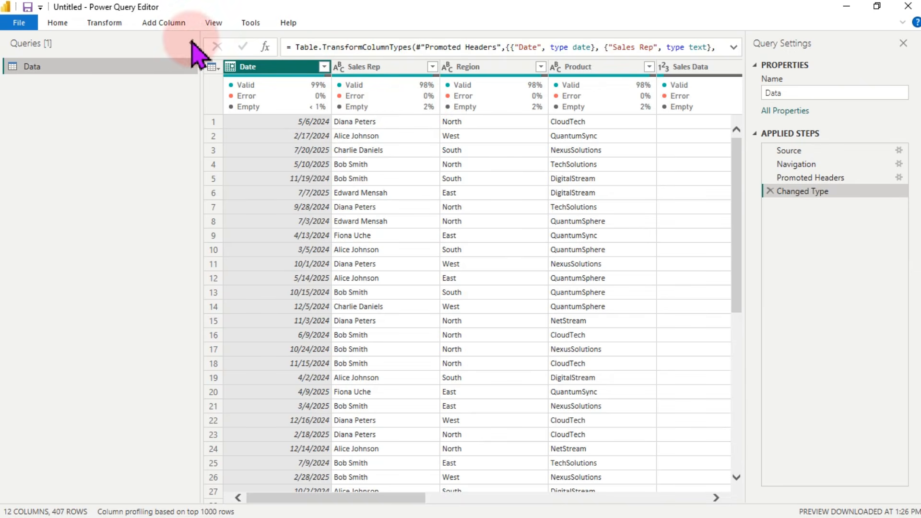
left_click_drag(197, 92, 72, 93)
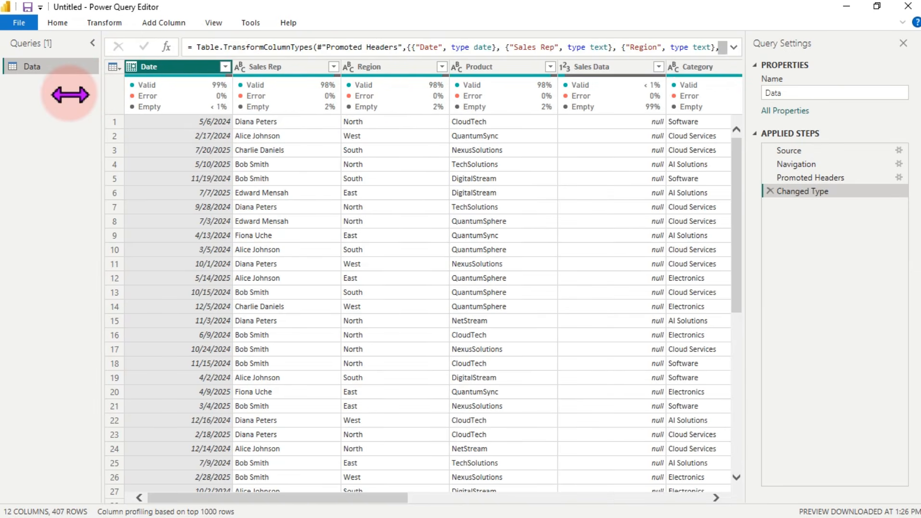
left_click(210, 25)
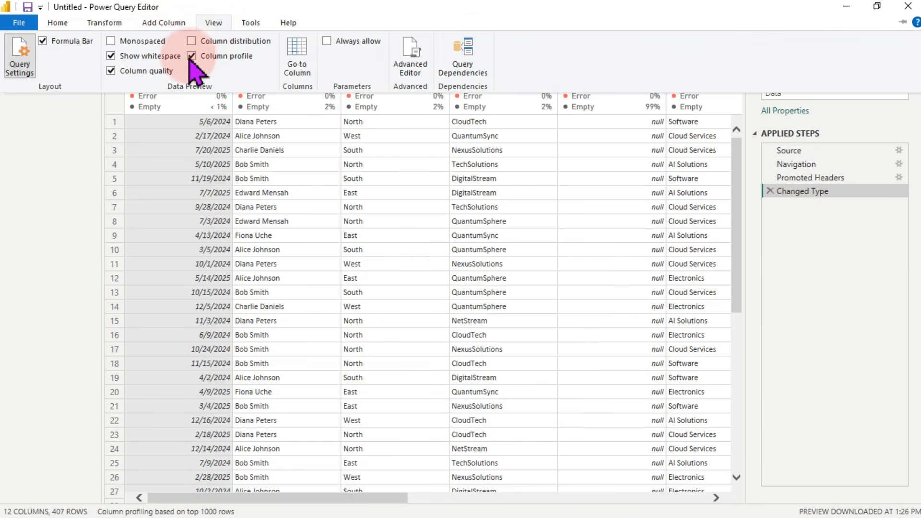
left_click(127, 72)
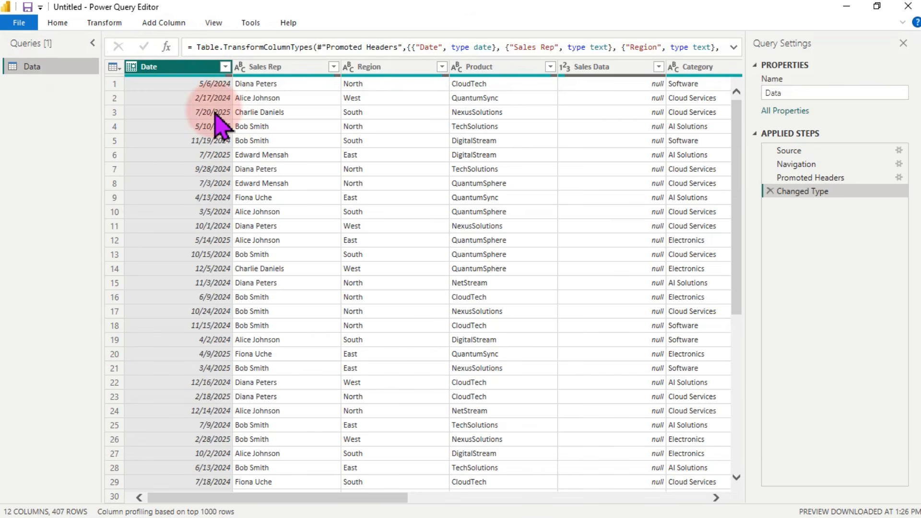
left_click(216, 24)
left_click(213, 24)
left_click(213, 24)
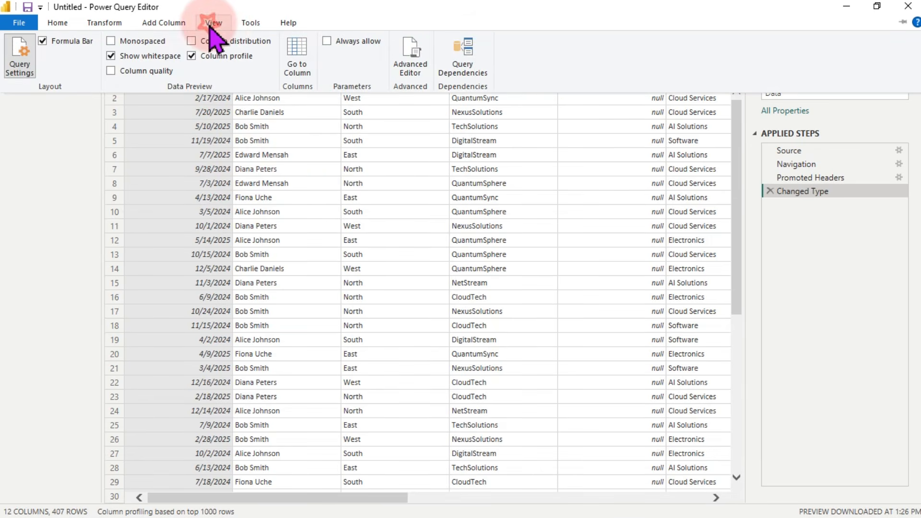
left_click(111, 71)
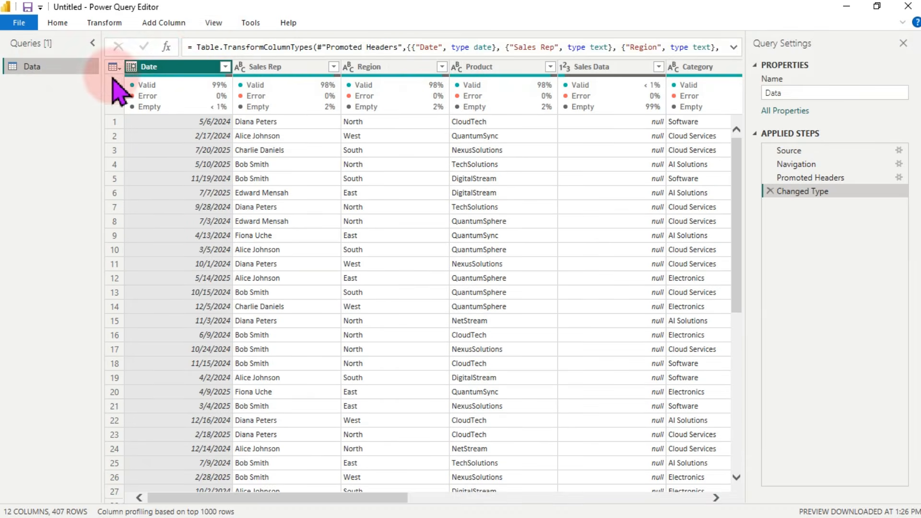
Step: Turn on column profile and view Region's statistics: 407 values, 7 empty, 5 distinct
left_click(209, 22)
left_click(192, 56)
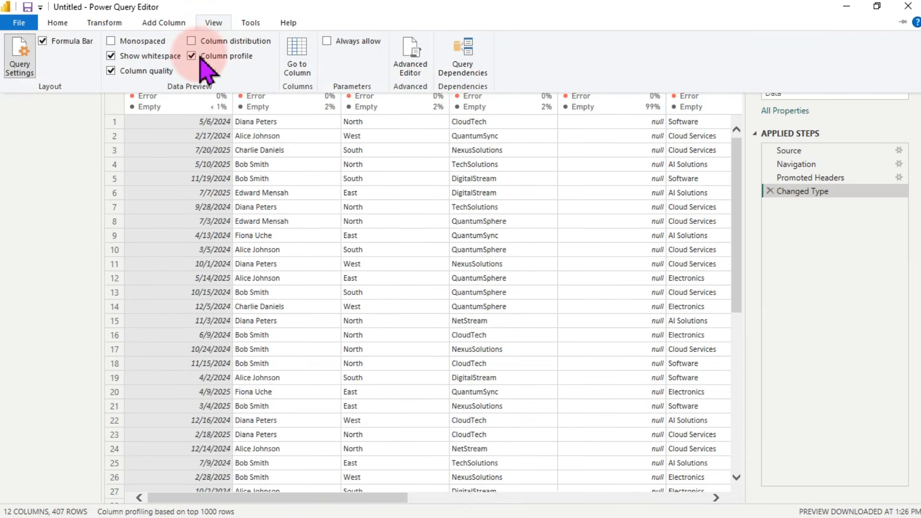
left_click(462, 142)
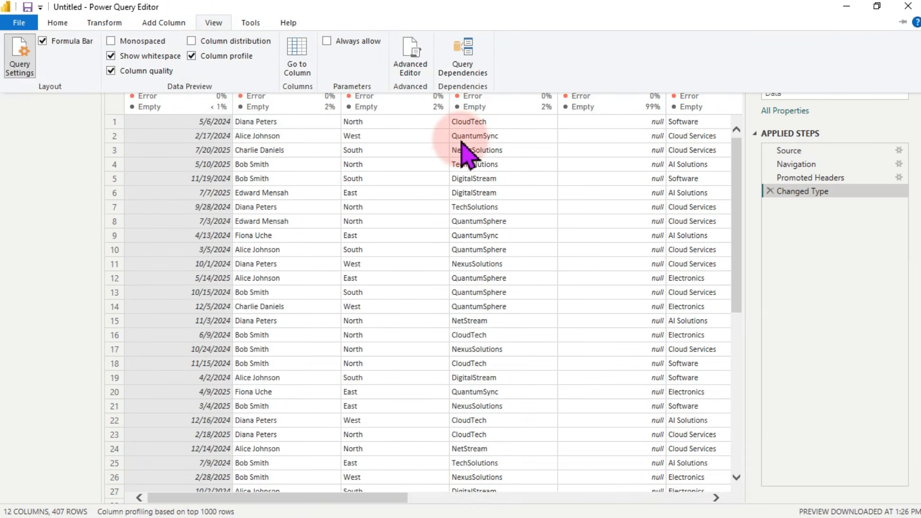
left_click(375, 115)
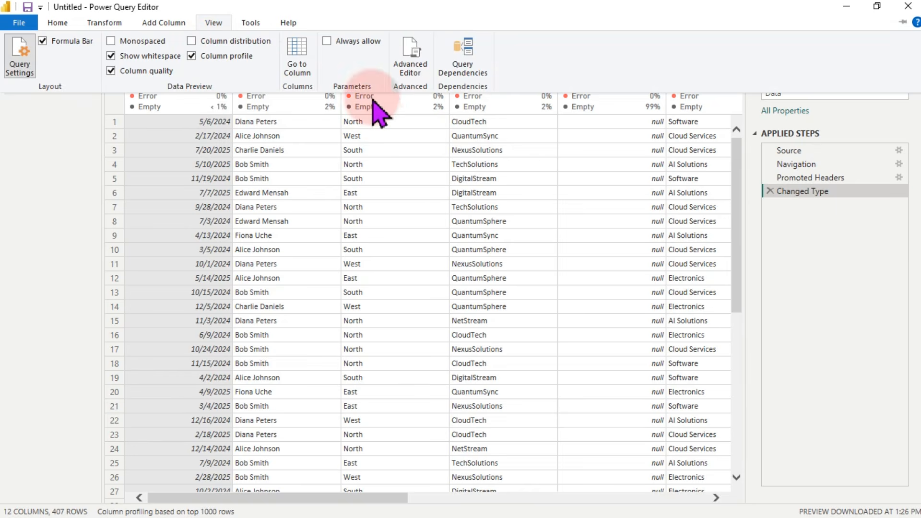
left_click(373, 72)
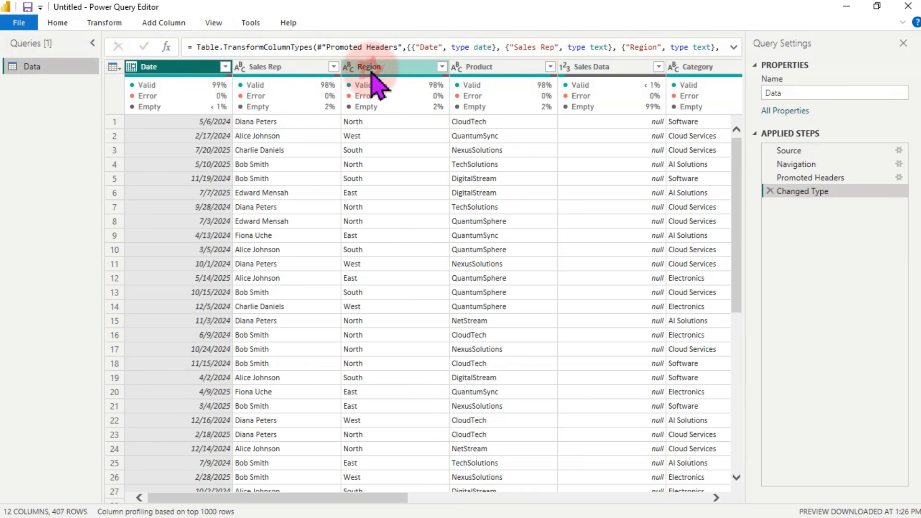
left_click(371, 72)
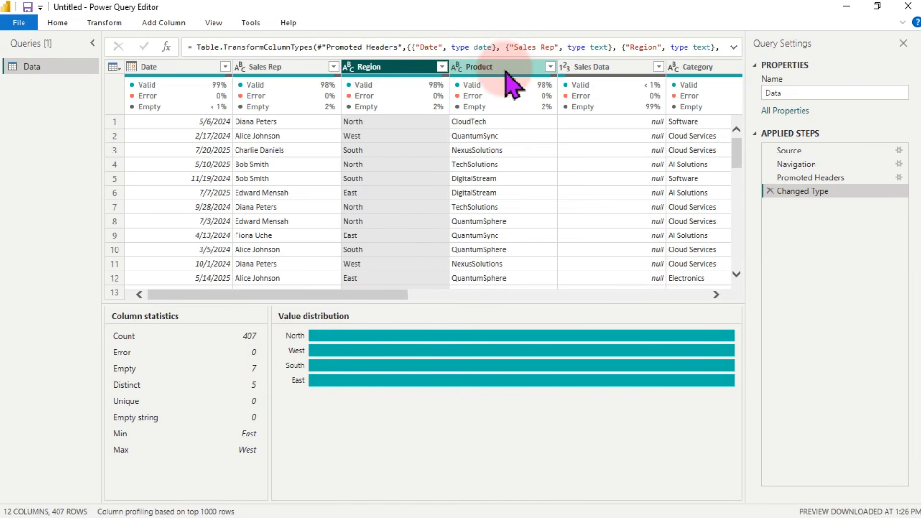
Step: Profile the Product and Sales Data columns, then remove the nearly empty Sales Data column
left_click(479, 67)
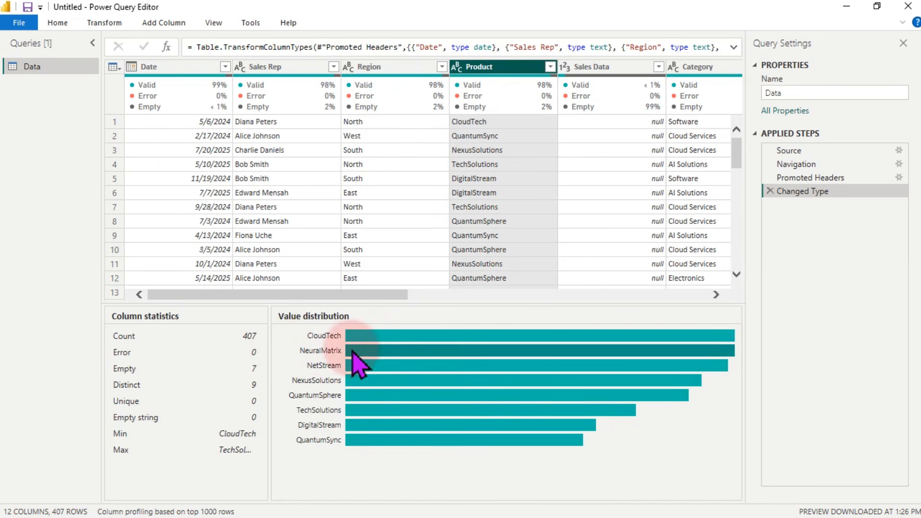
mouse_move(370, 340)
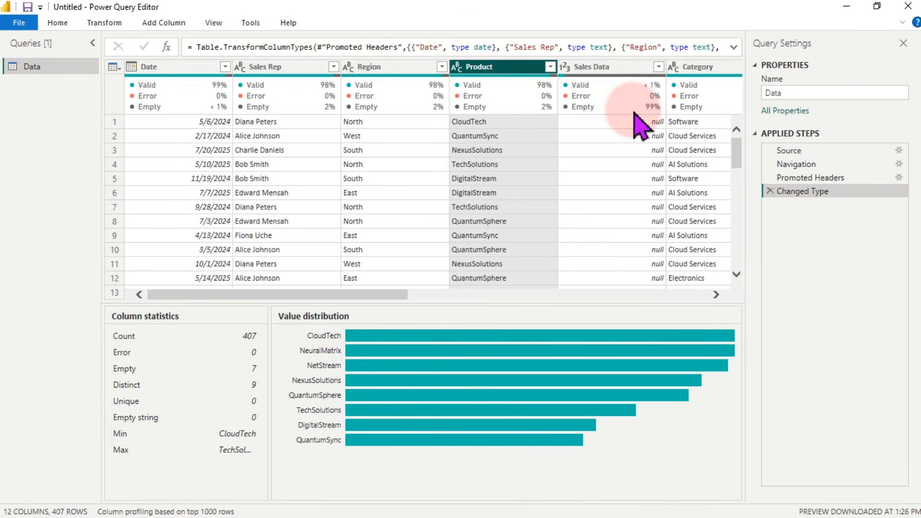
mouse_move(646, 111)
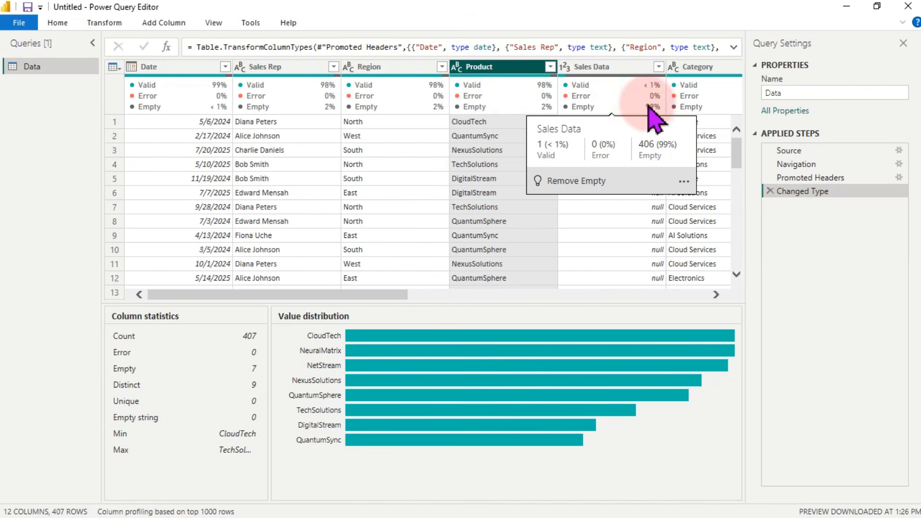
left_click(613, 71)
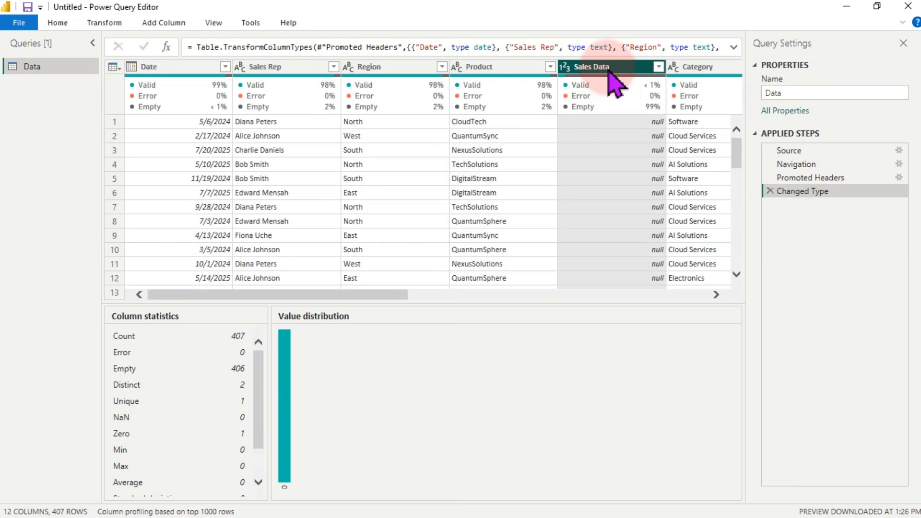
right_click(613, 72)
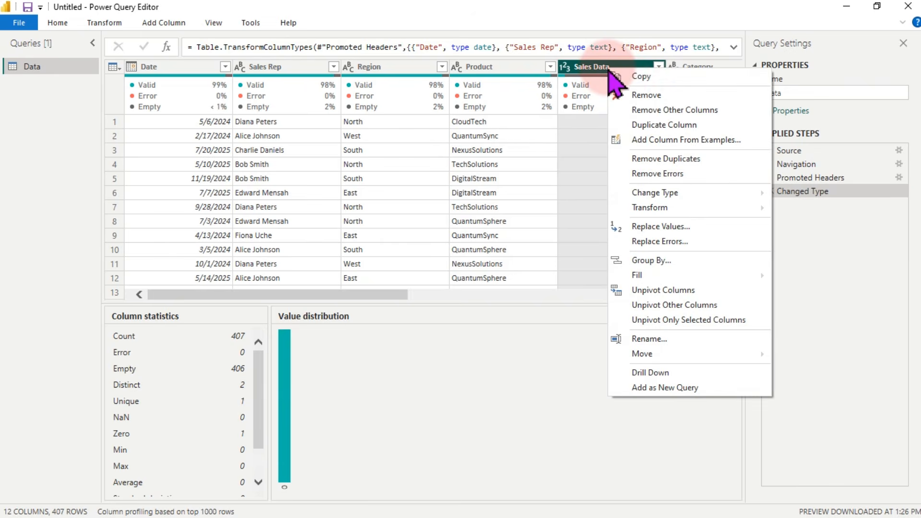
left_click(646, 97)
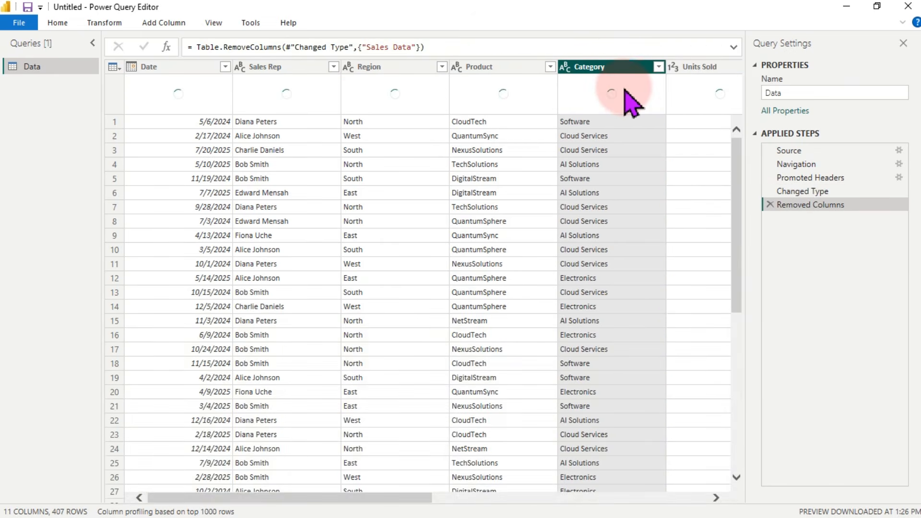
Step: Scroll right to Column8 and confirm all 407 of its values are empty
left_click(213, 24)
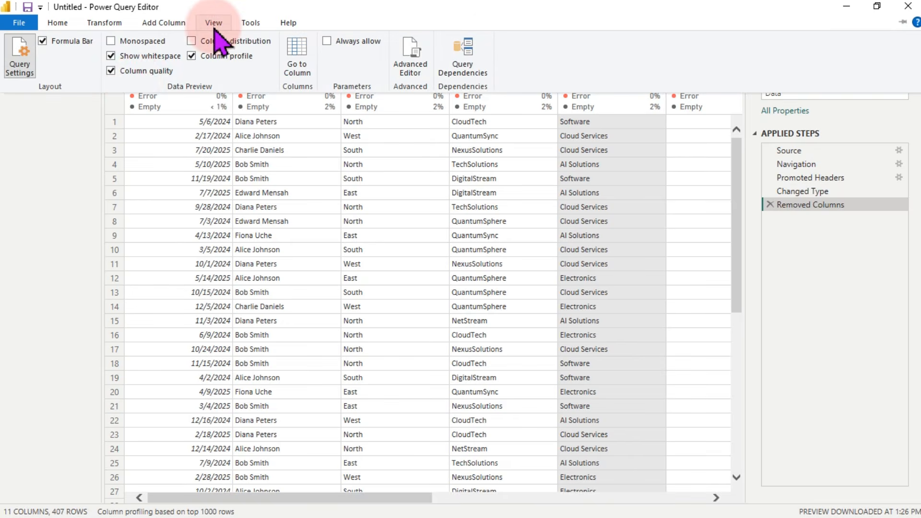
left_click(249, 162)
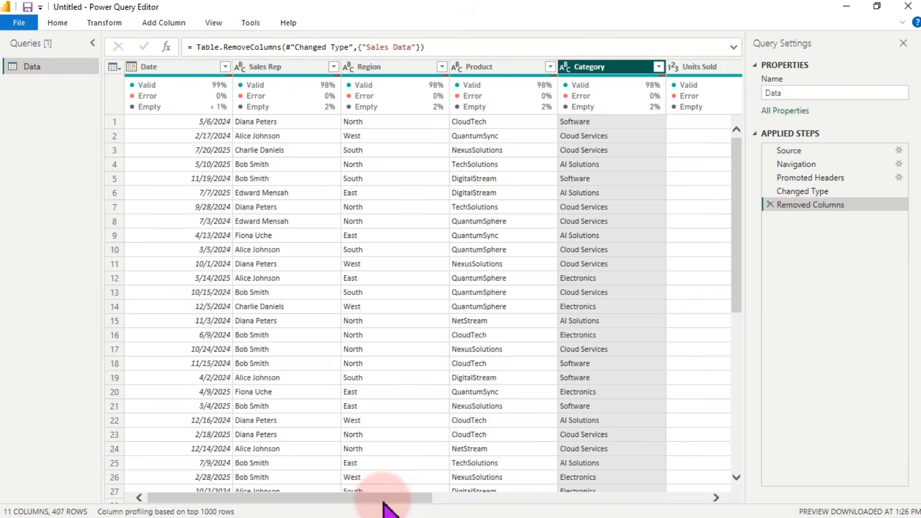
left_click_drag(384, 503, 612, 504)
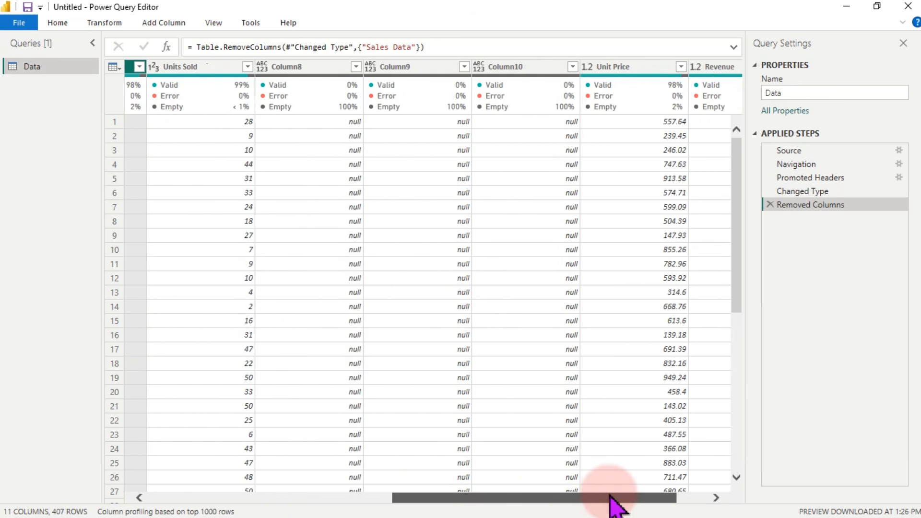
left_click(289, 69)
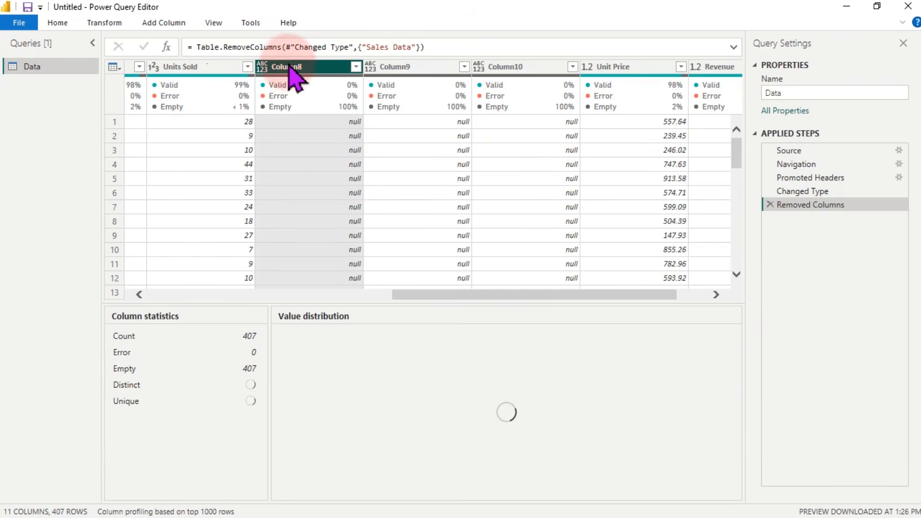
left_click(550, 98)
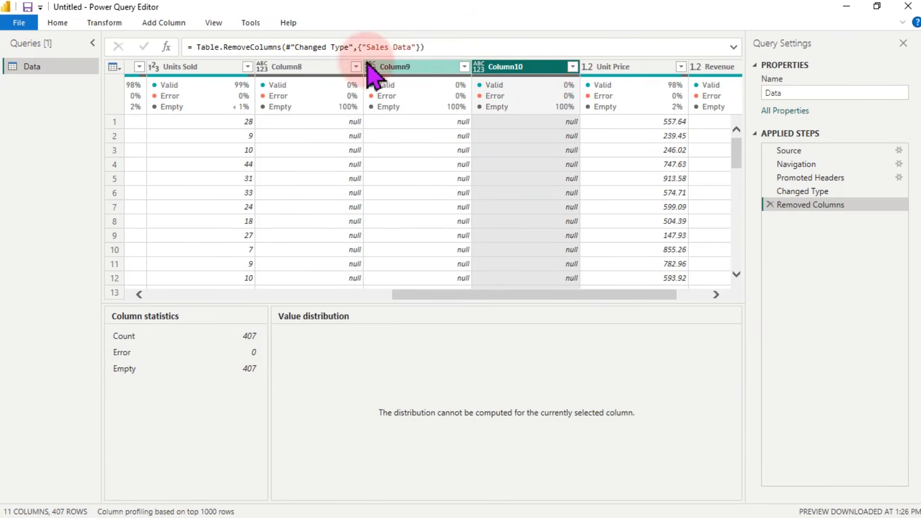
left_click(317, 72)
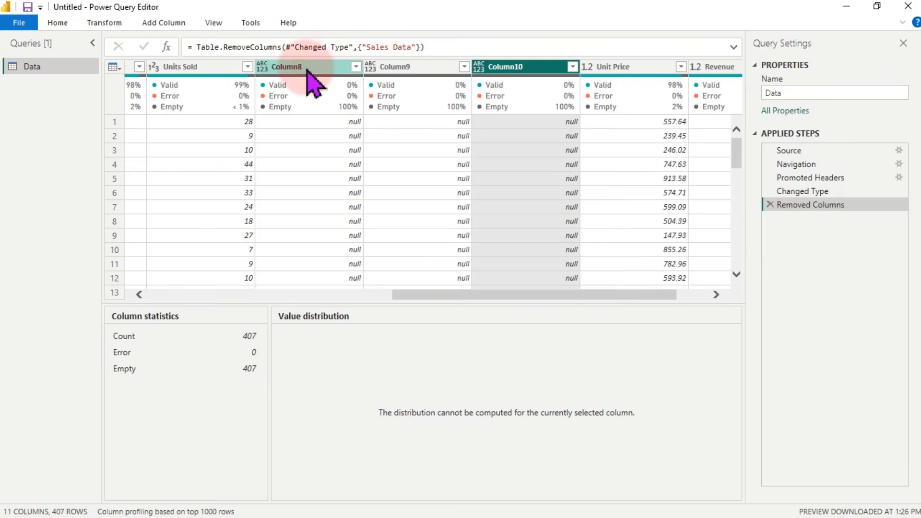
Step: Select Column8 through Column10 and delete the three empty columns
left_click(523, 70)
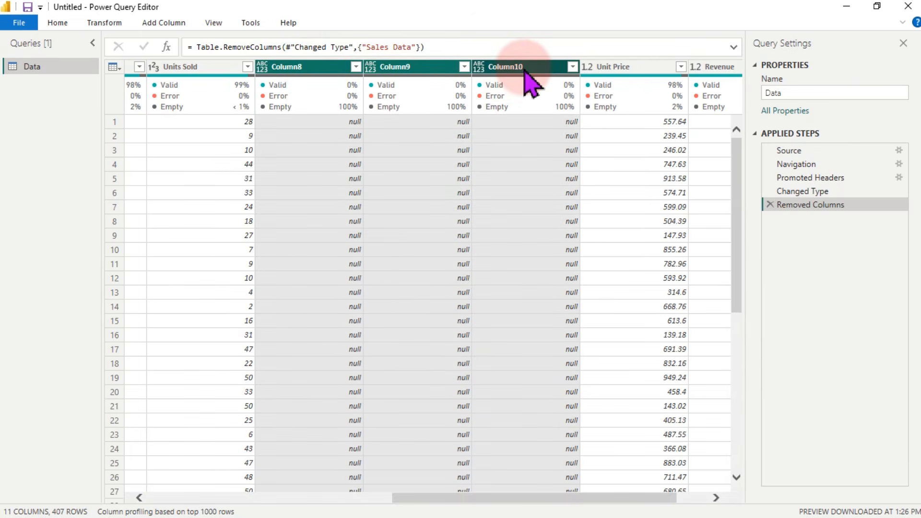
key("Delete")
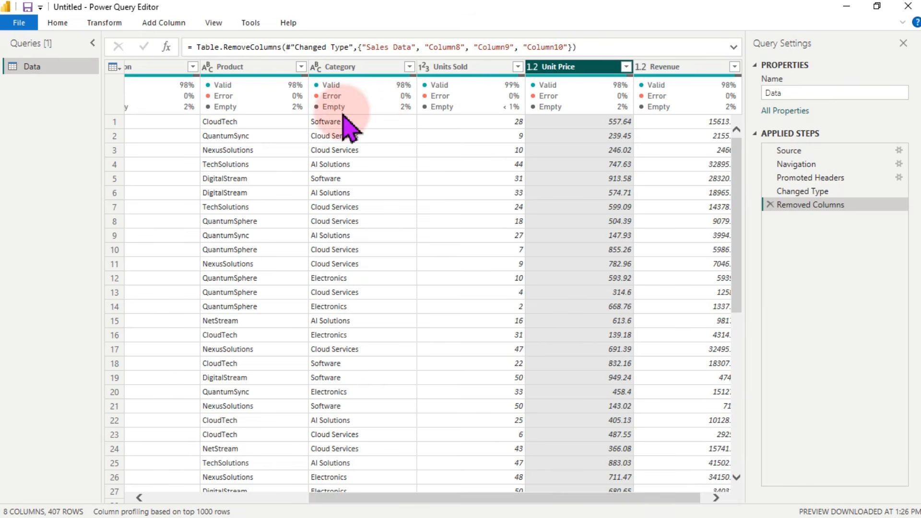
Step: Filter Category to keep only the 7 null rows and scroll across their columns
left_click(410, 68)
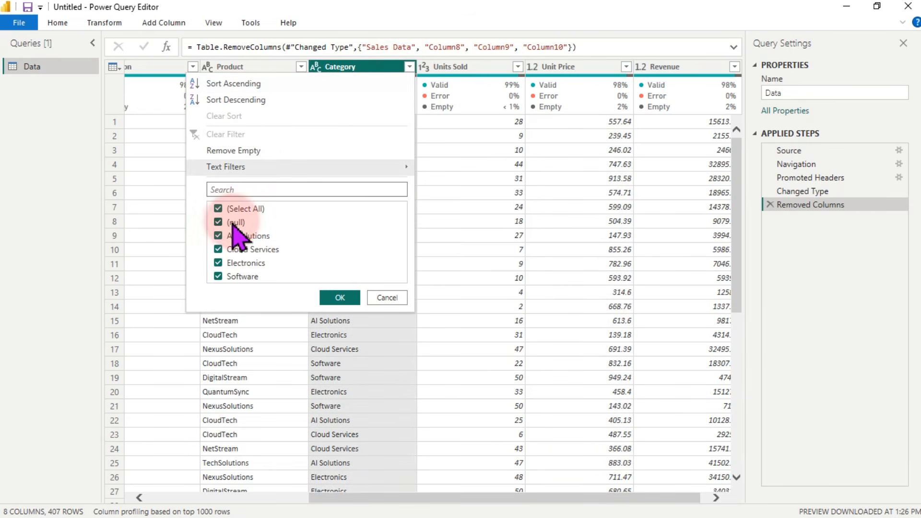
left_click(219, 214)
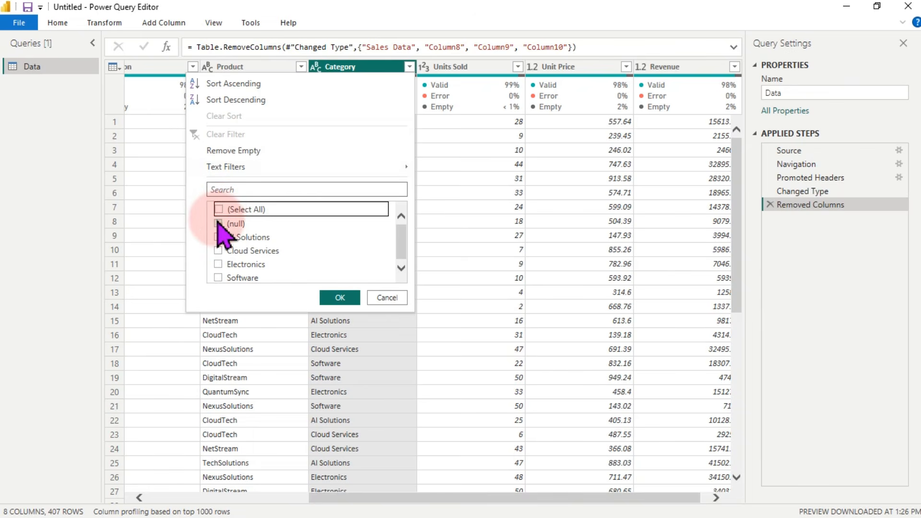
left_click(338, 298)
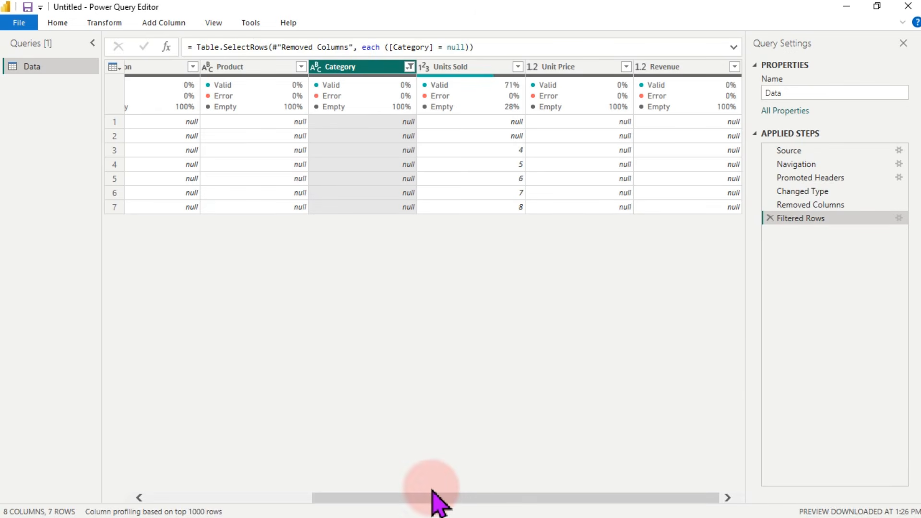
left_click_drag(445, 498, 566, 493)
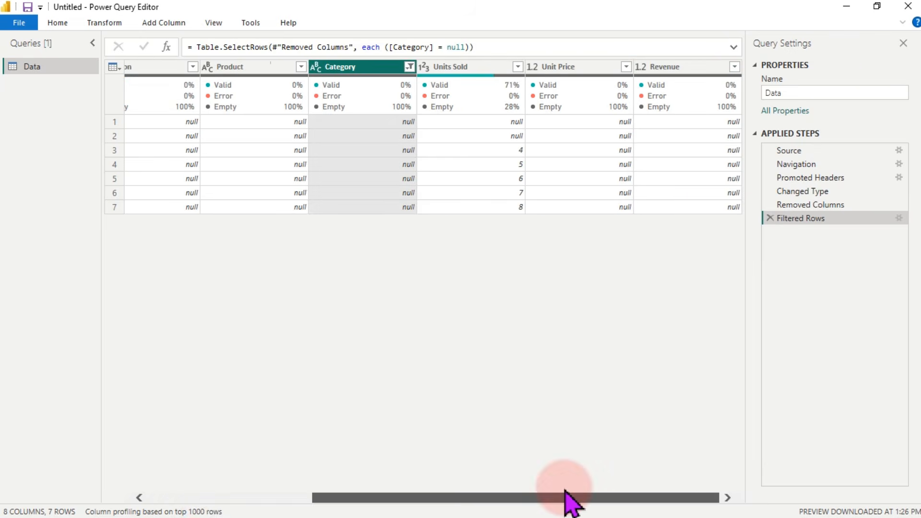
mouse_move(453, 91)
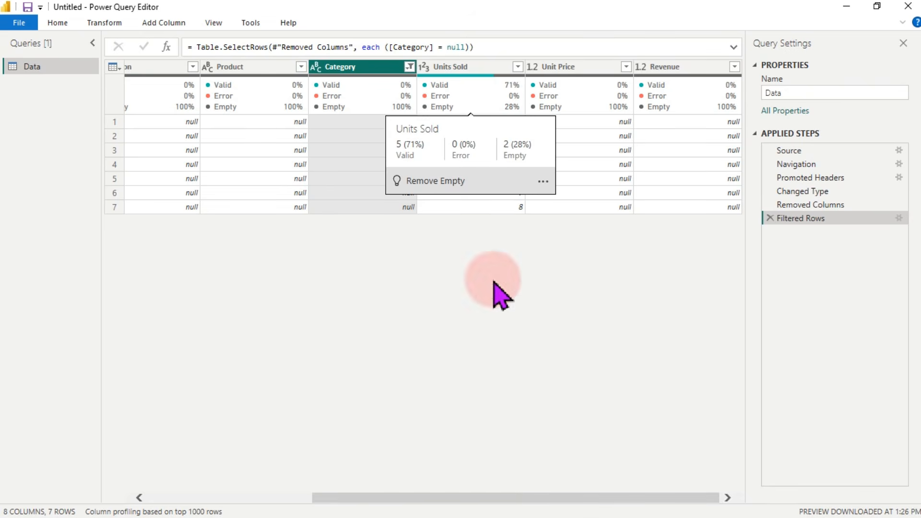
left_click_drag(563, 504, 298, 508)
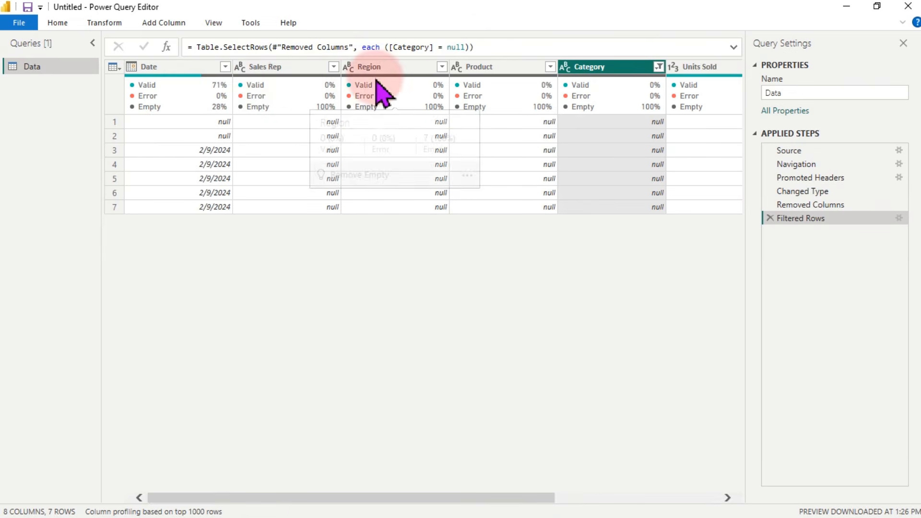
mouse_move(451, 87)
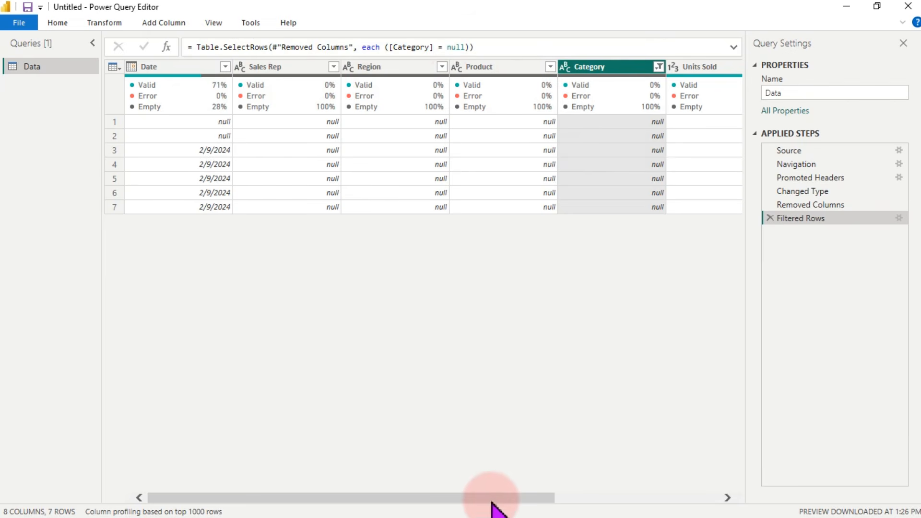
left_click_drag(492, 502, 625, 502)
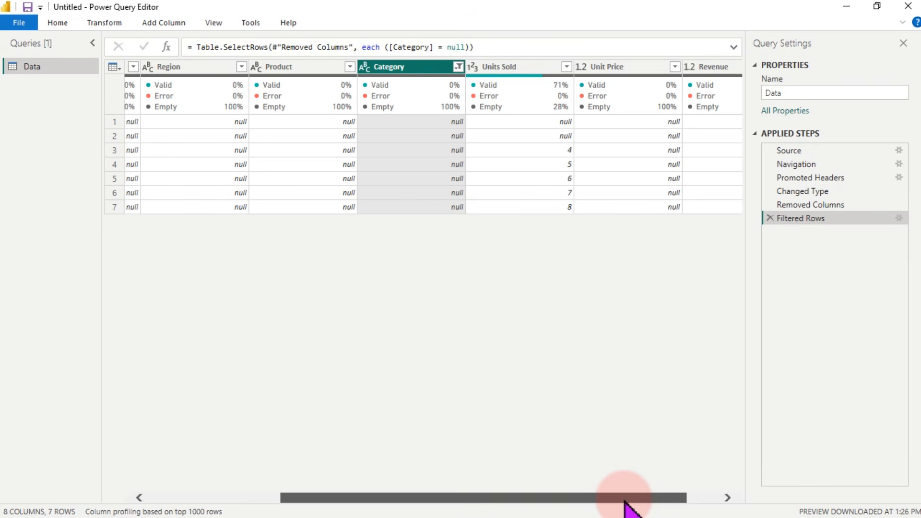
left_click_drag(625, 502, 419, 485)
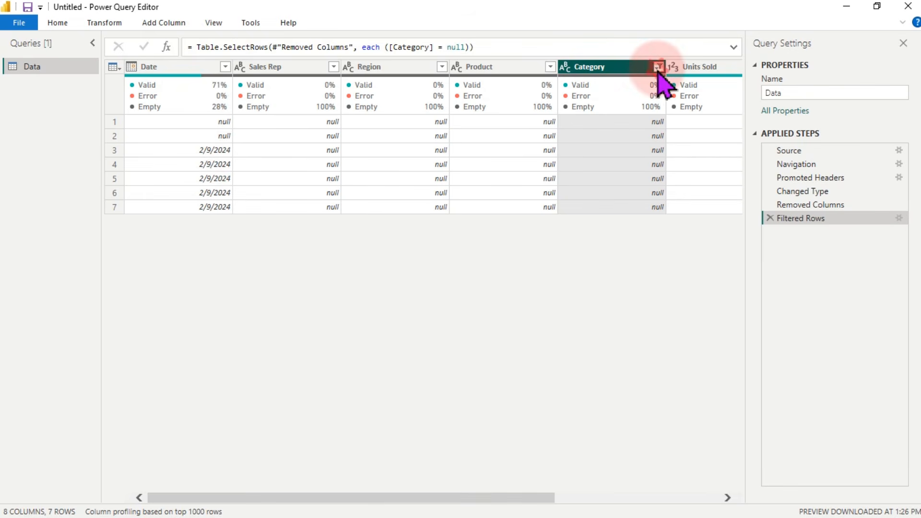
Step: Change the Category filter to exclude the null categories instead
left_click(659, 68)
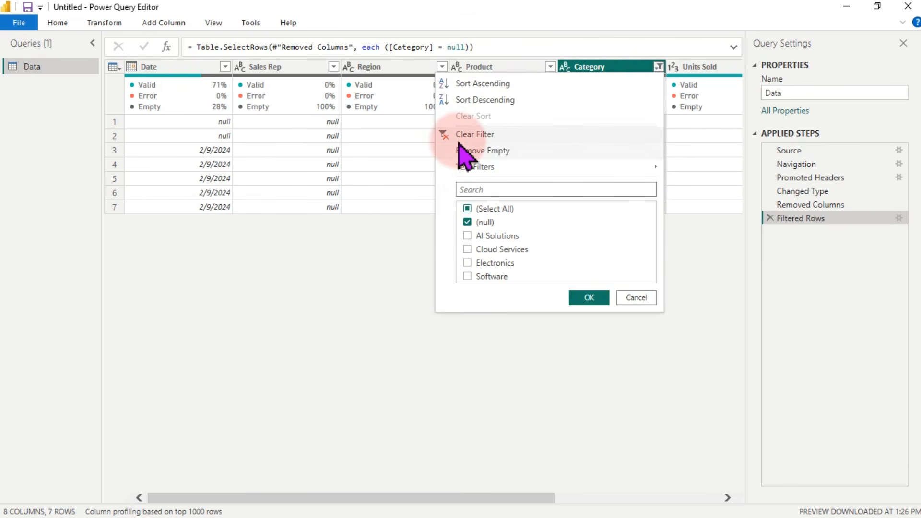
left_click(468, 209)
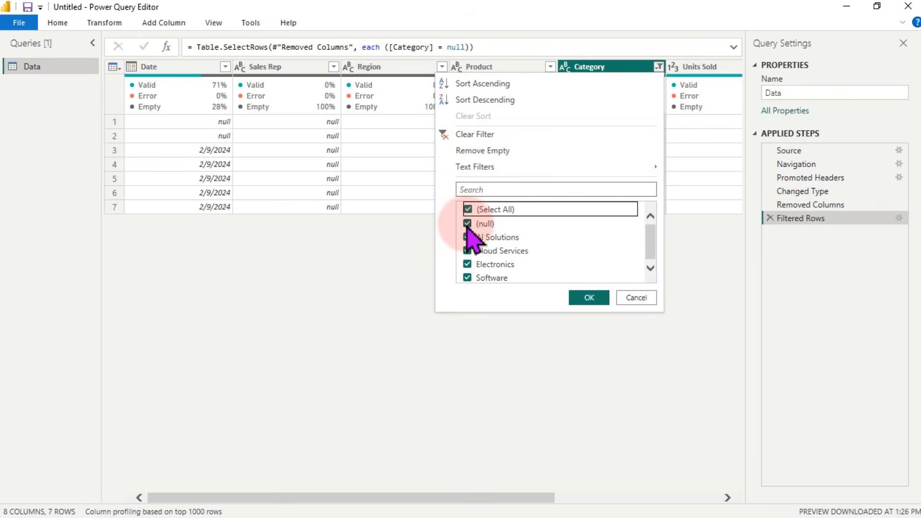
left_click(587, 298)
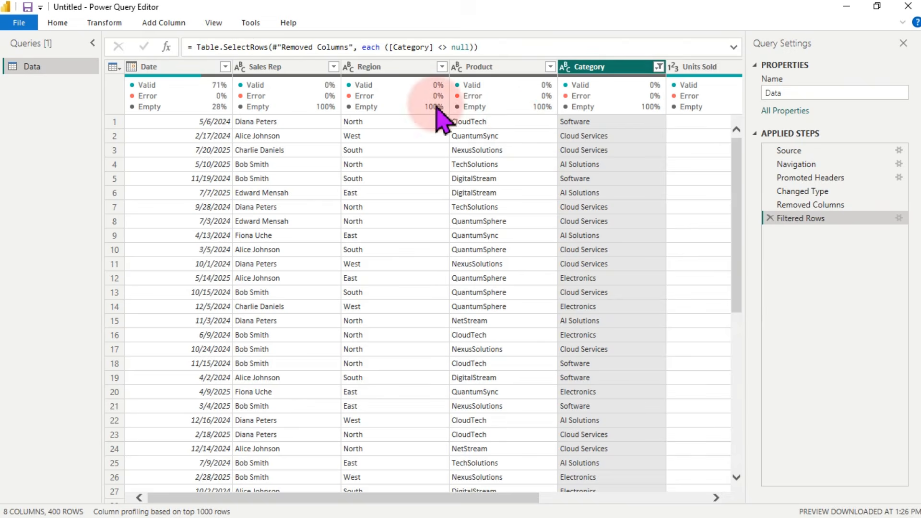
Step: Check the Product and Region profiles, then delete the Filtered Rows step to restore 407 rows
mouse_move(351, 90)
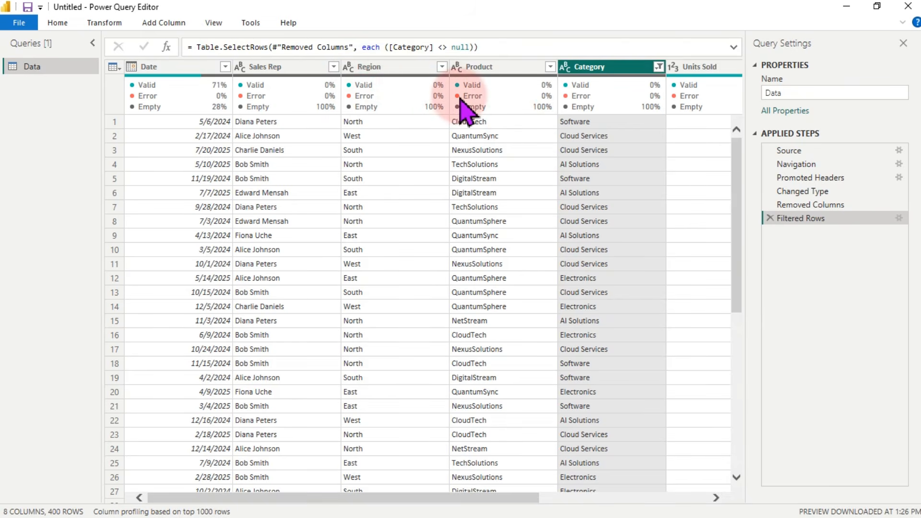
left_click(485, 109)
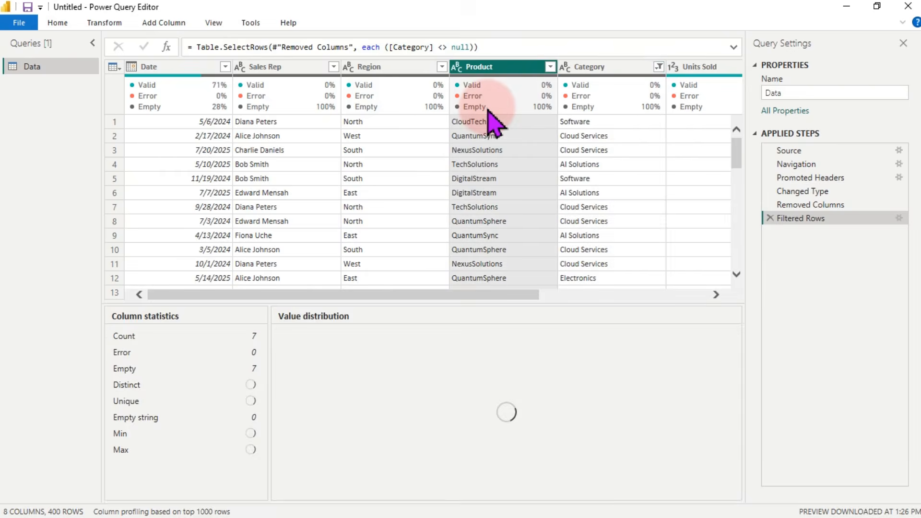
left_click(365, 92)
mouse_move(275, 112)
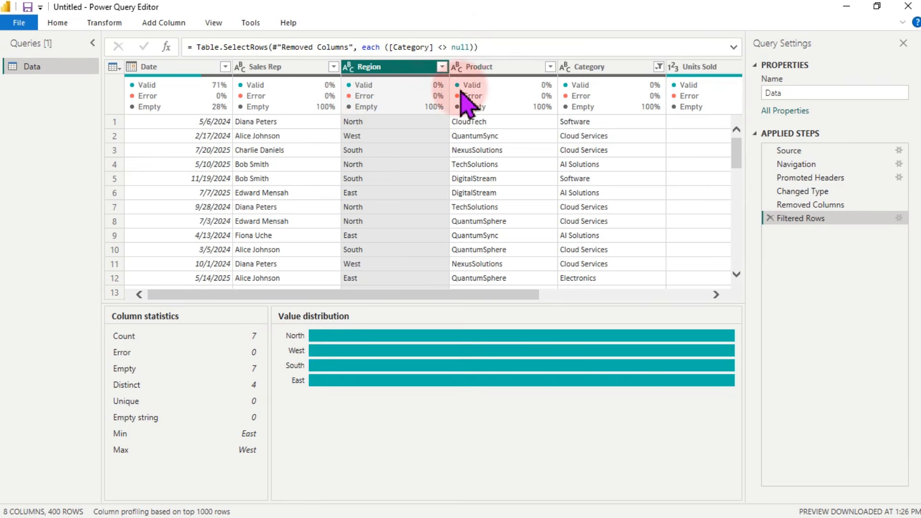
left_click(770, 217)
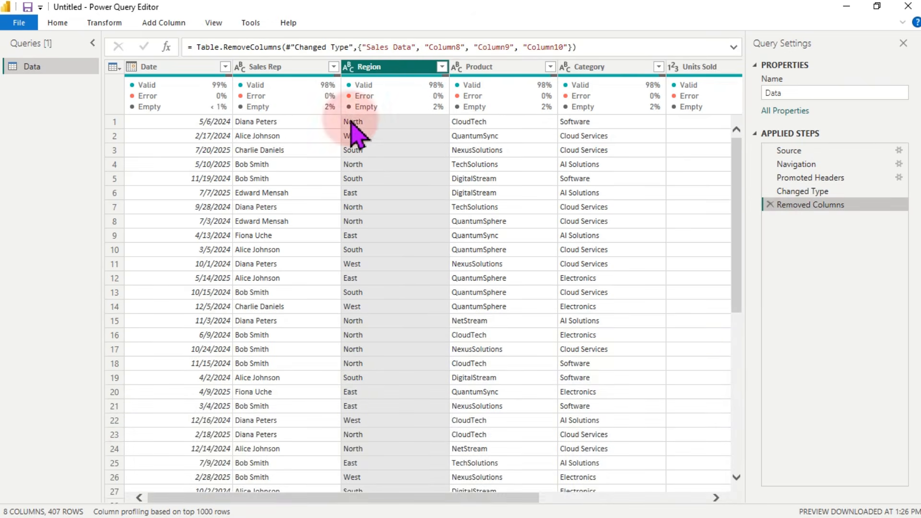
Step: Filter out the (null) Sales Rep rows so 400 rows remain
left_click(334, 67)
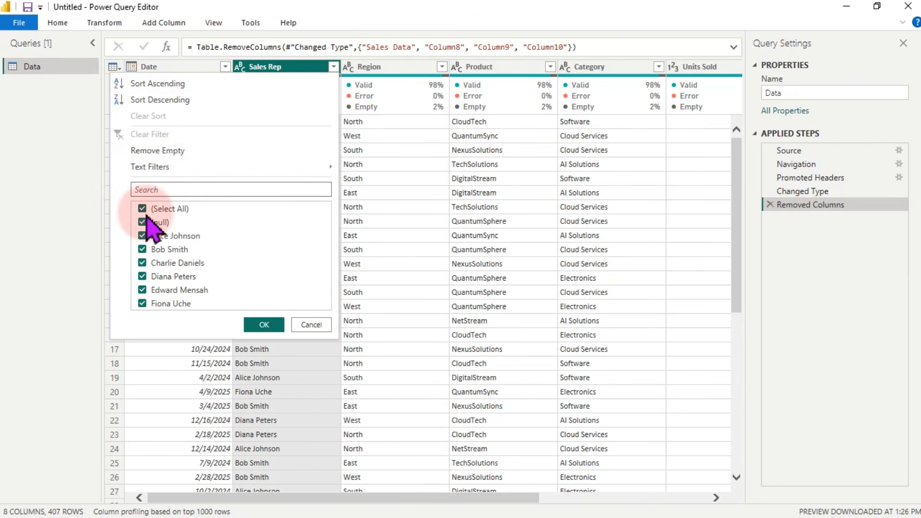
left_click(143, 222)
left_click(263, 326)
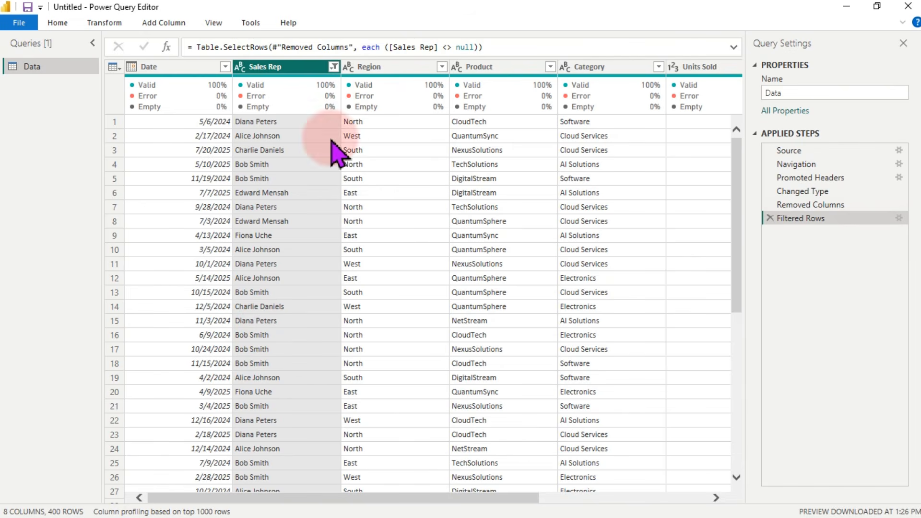
Step: Review the Date column's data type choices and leave them unchanged
mouse_move(380, 102)
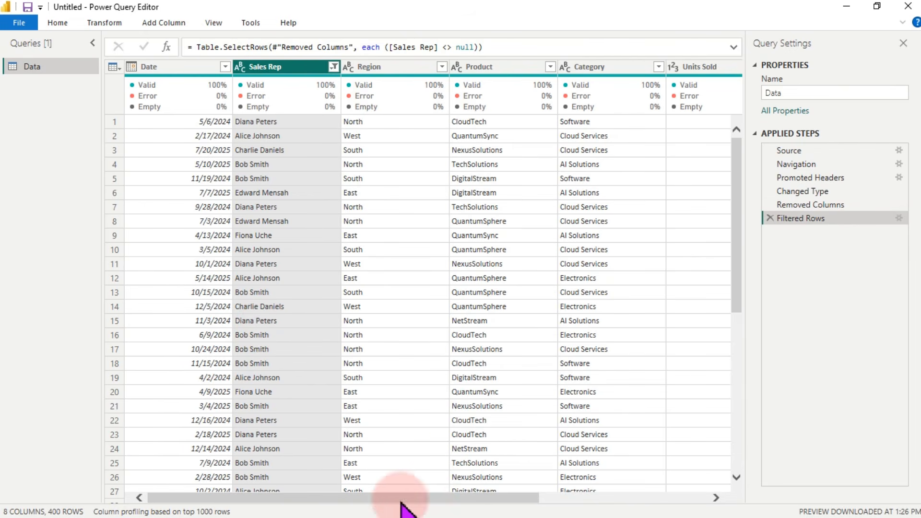
left_click_drag(401, 502, 261, 500)
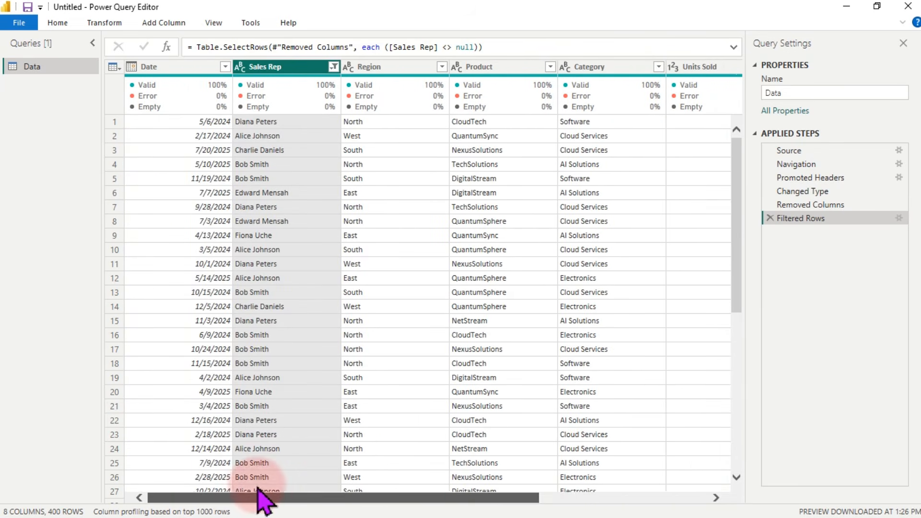
left_click(131, 67)
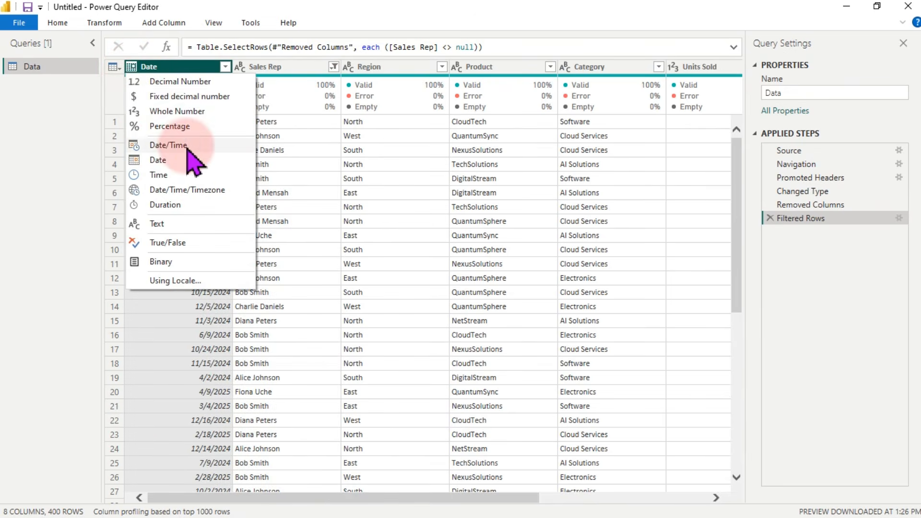
left_click(300, 73)
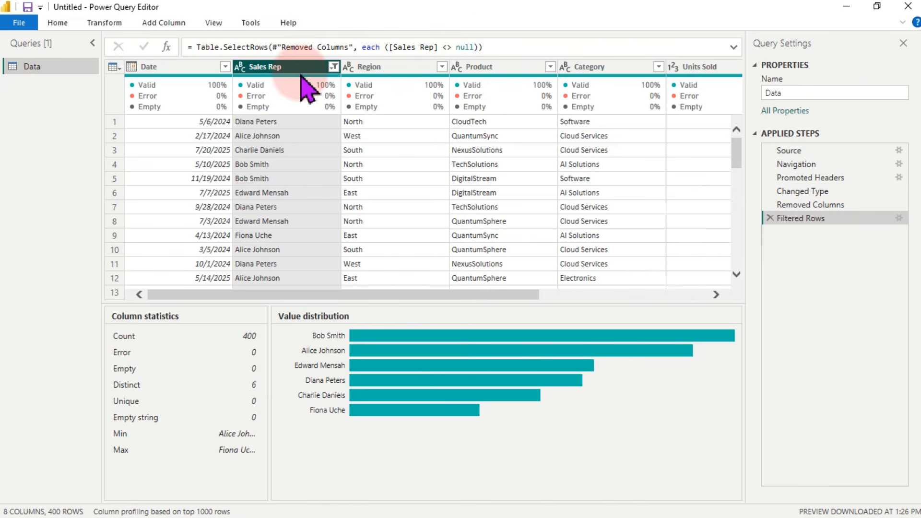
Step: Create an empty Enter Data table named DAX House
left_click(57, 23)
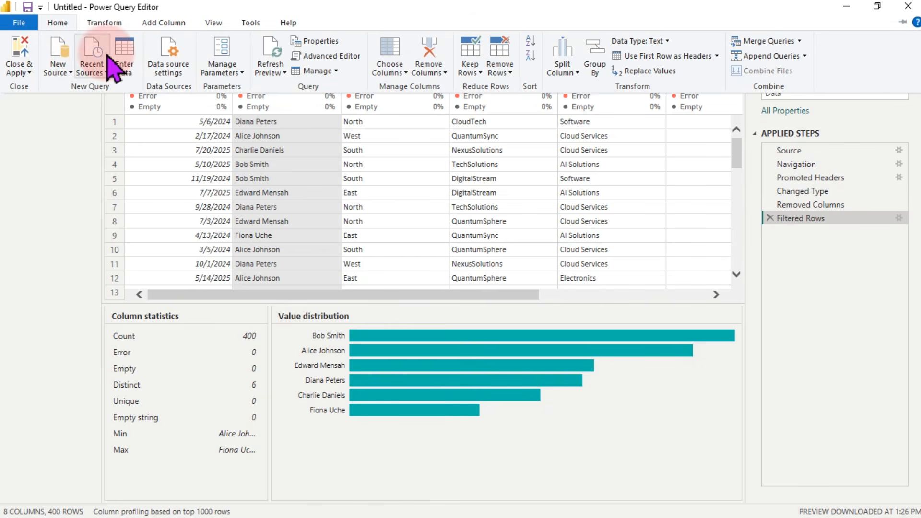
left_click(124, 61)
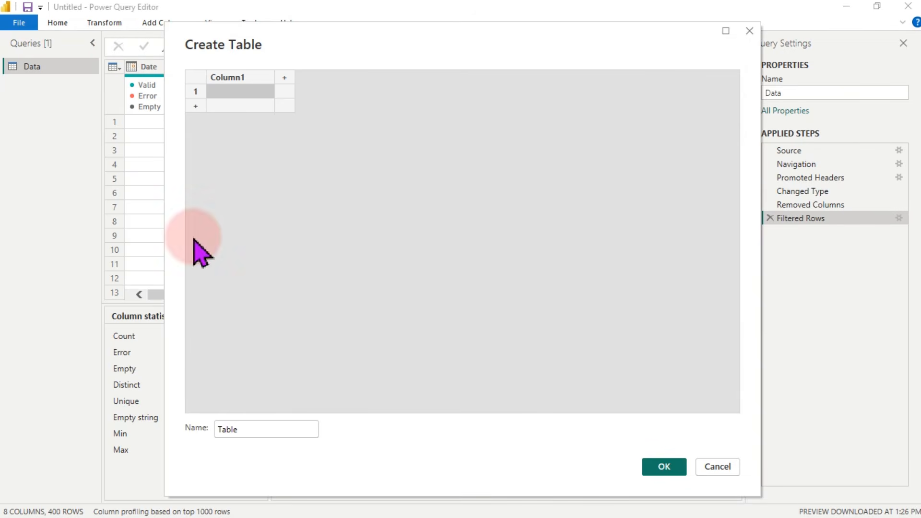
left_click_drag(263, 430, 209, 430)
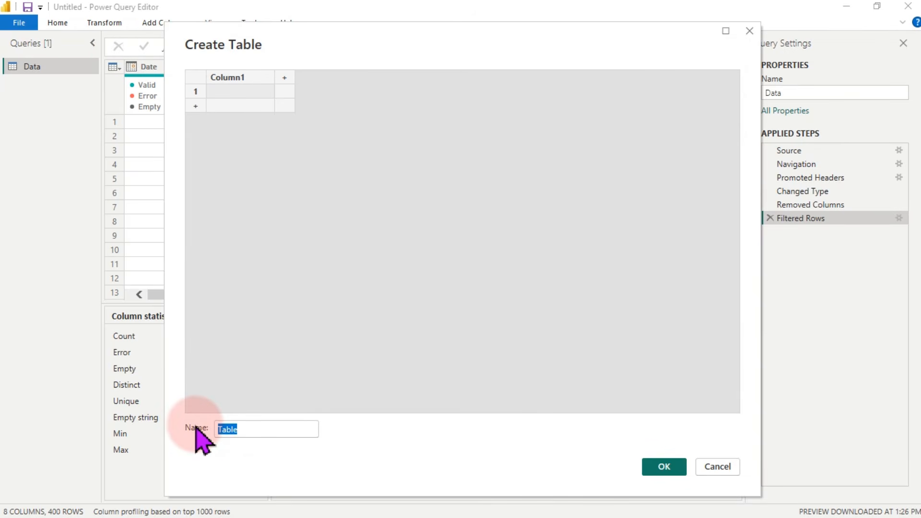
type("DAX House")
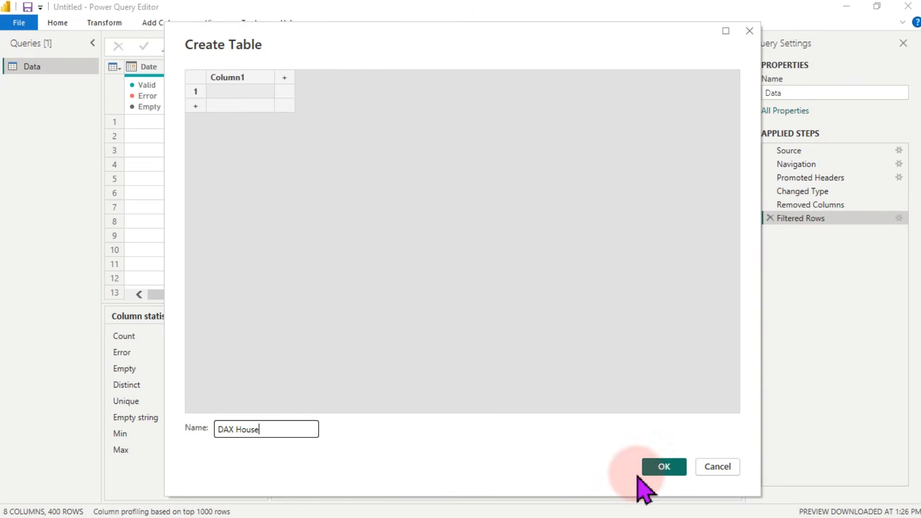
left_click(662, 469)
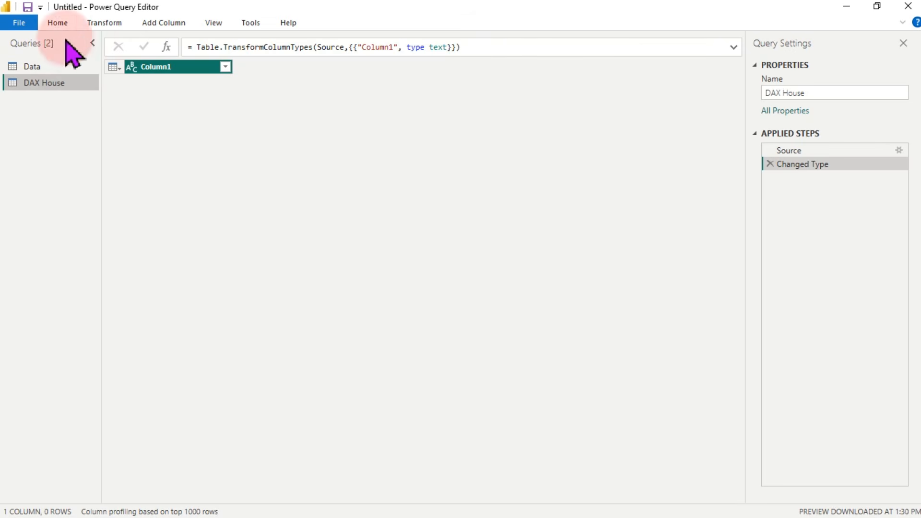
Step: Close & Apply the queries, review the Data table's Units Sold column, then return to Report view
left_click(58, 26)
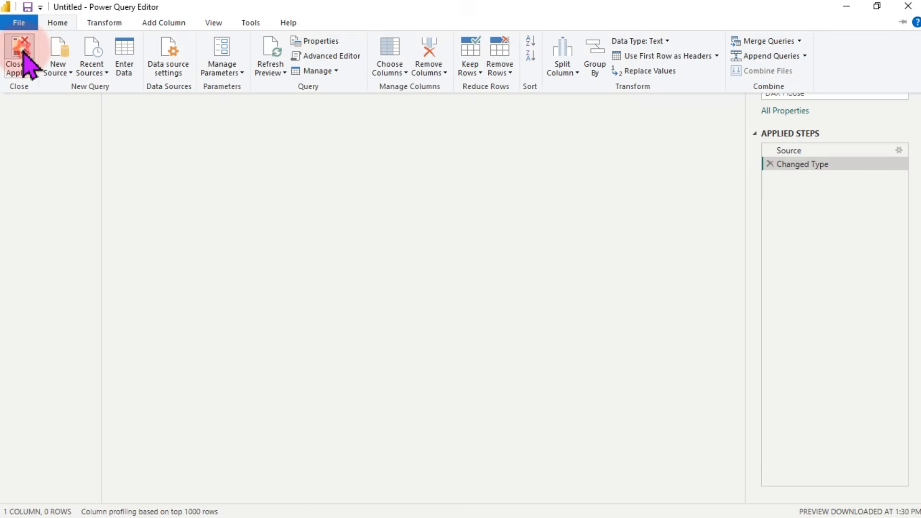
left_click(23, 52)
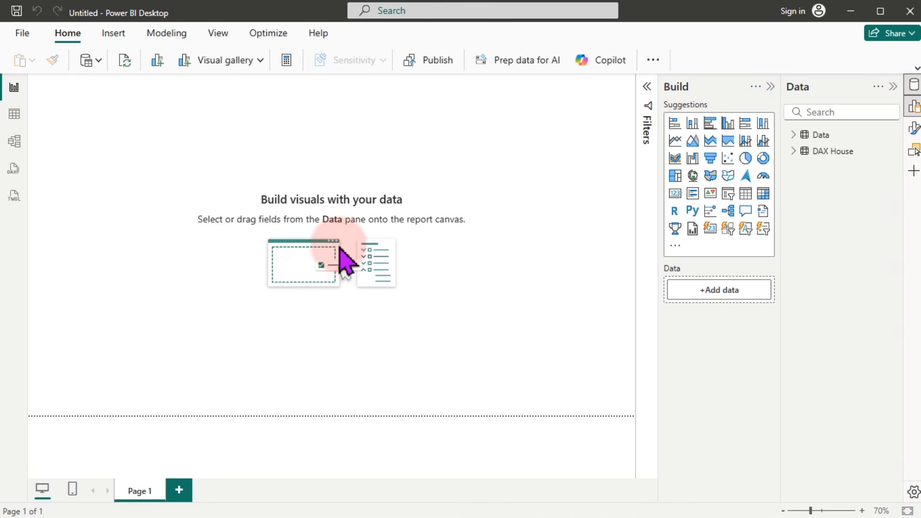
left_click(14, 115)
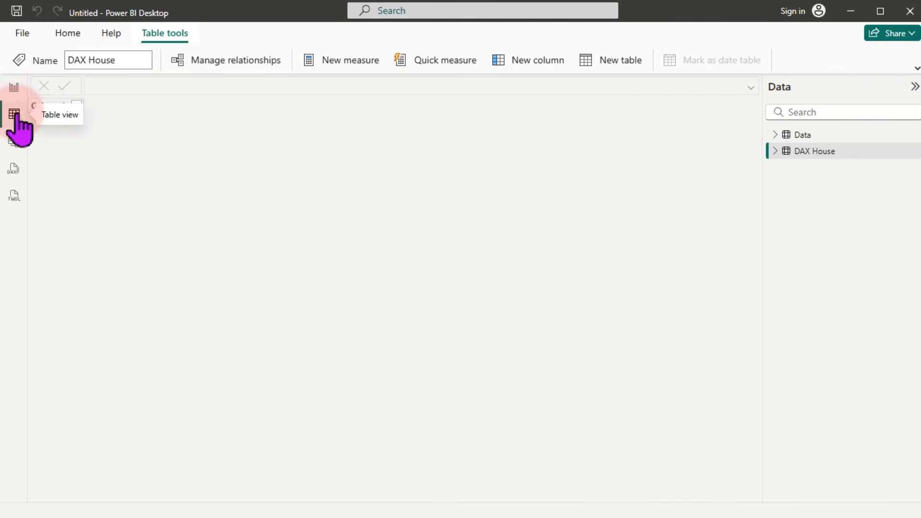
left_click(804, 135)
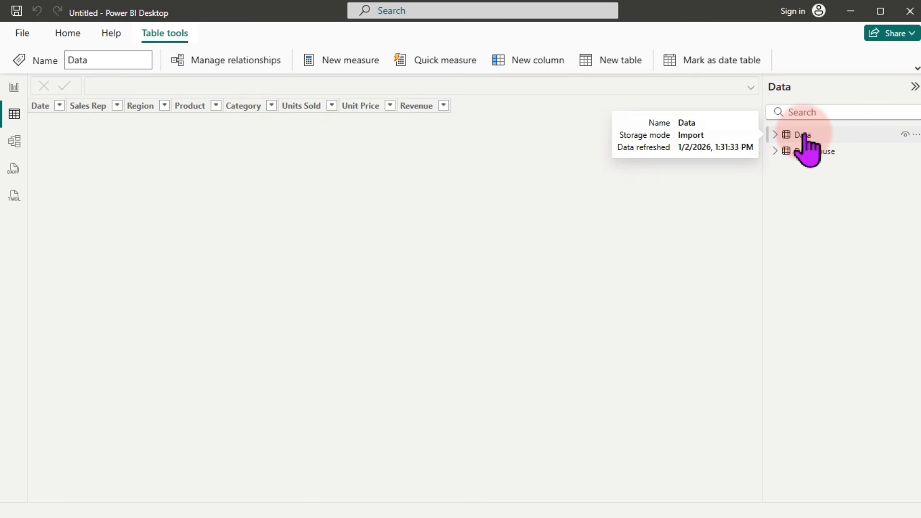
left_click(288, 107)
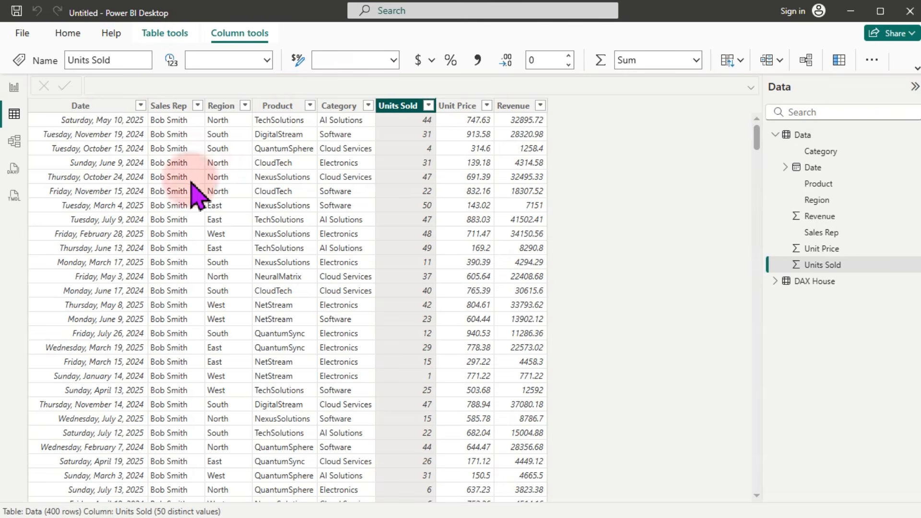
left_click(14, 88)
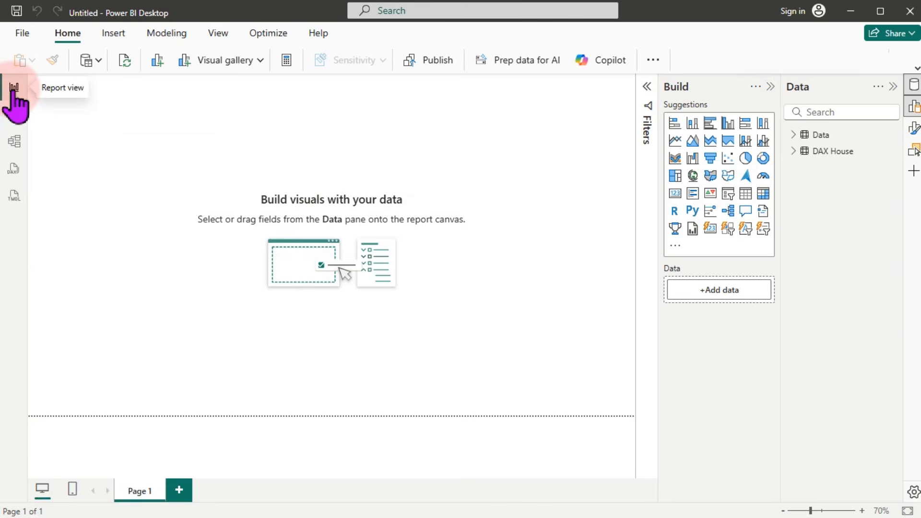
Step: Start saving the report through More options and Browse this device
left_click(16, 14)
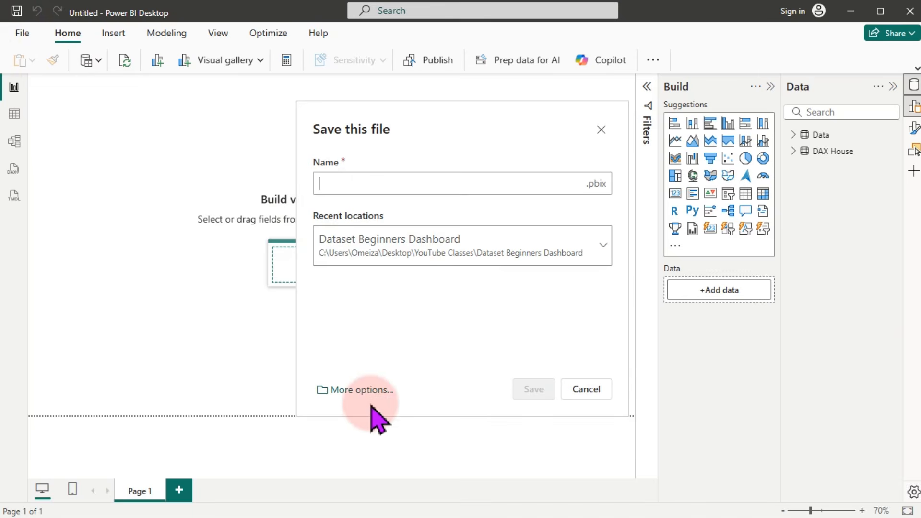
left_click(360, 391)
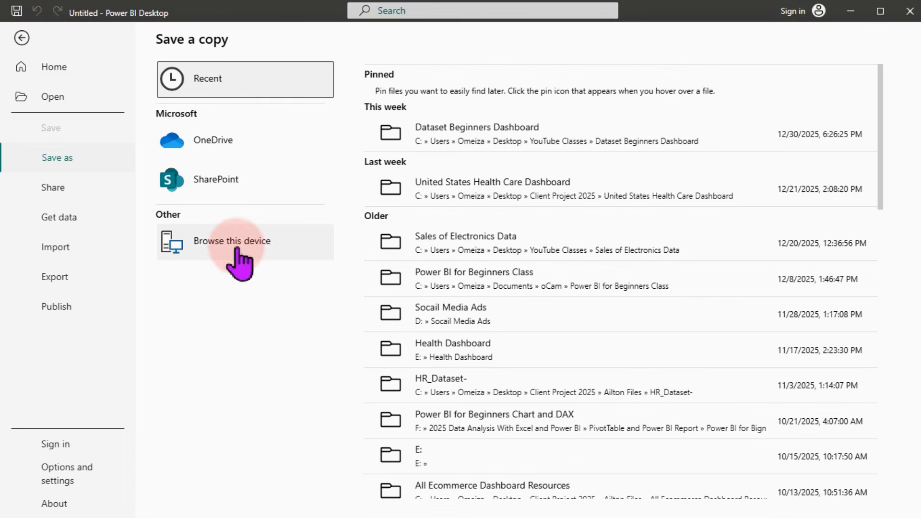
left_click(243, 247)
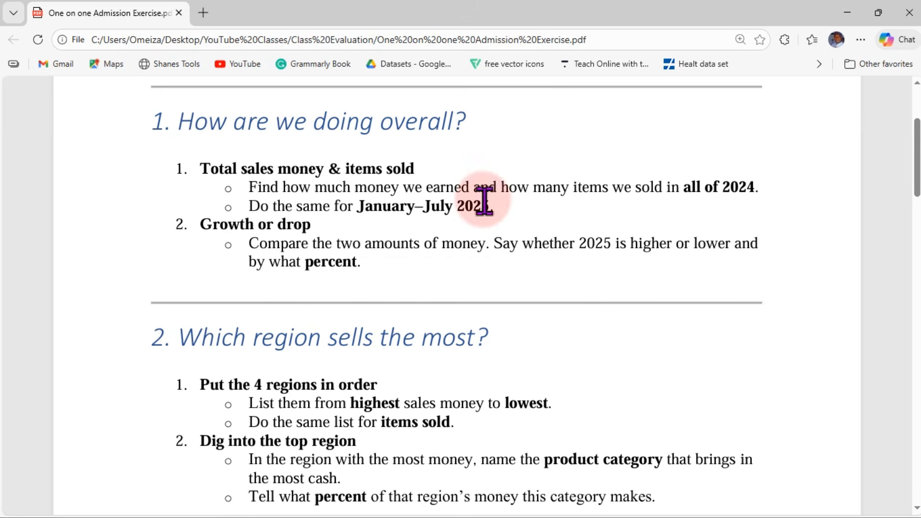
left_click_drag(177, 124, 520, 134)
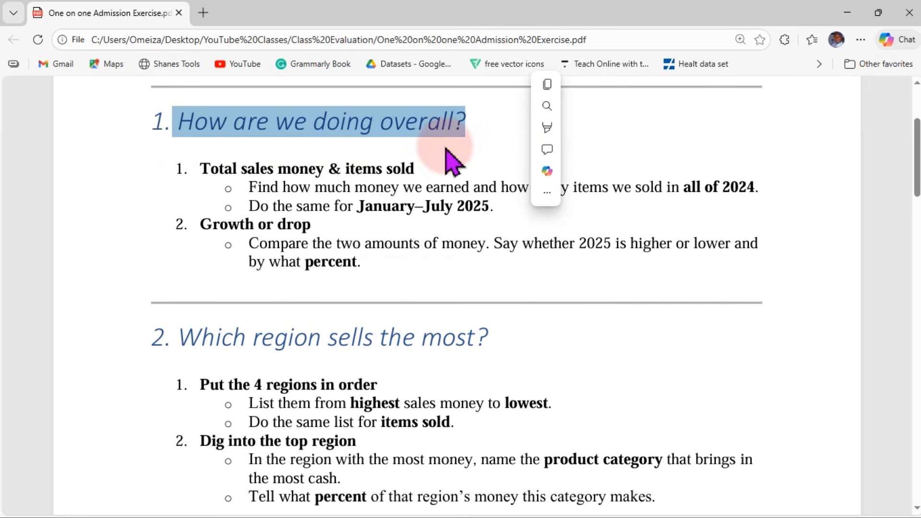
left_click(355, 184)
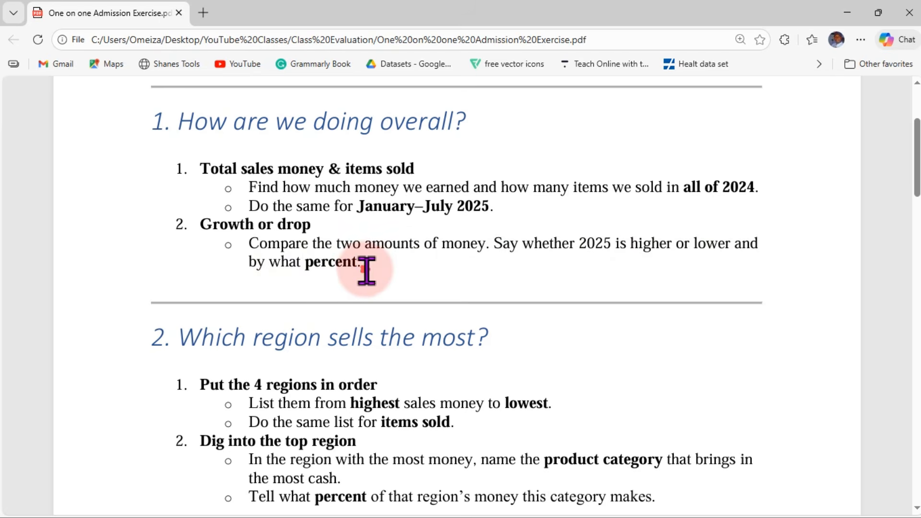
left_click_drag(366, 269, 224, 245)
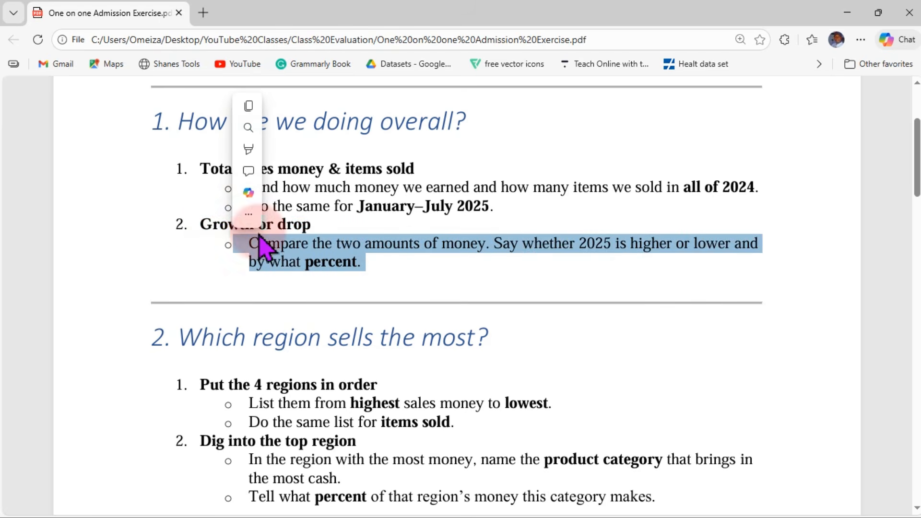
left_click(329, 206)
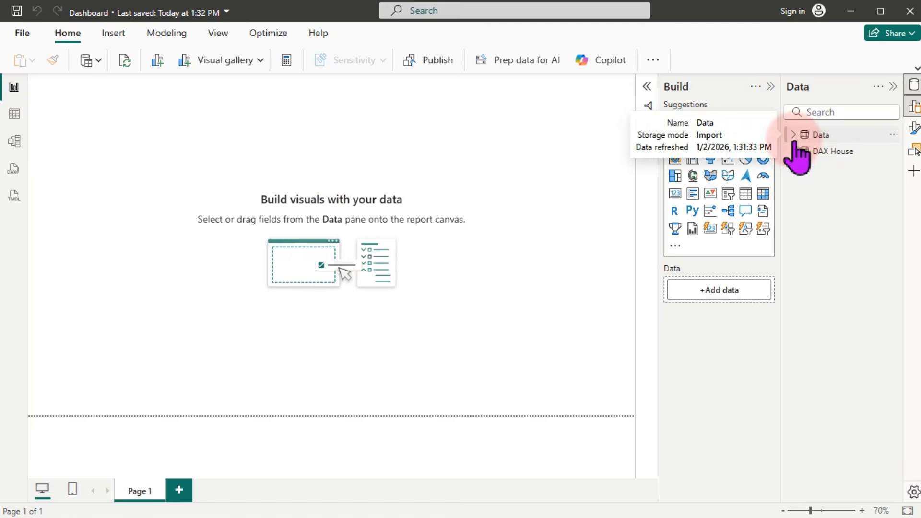
Step: Show the Data table in Table view and select the Units Sold and Revenue columns
left_click(14, 115)
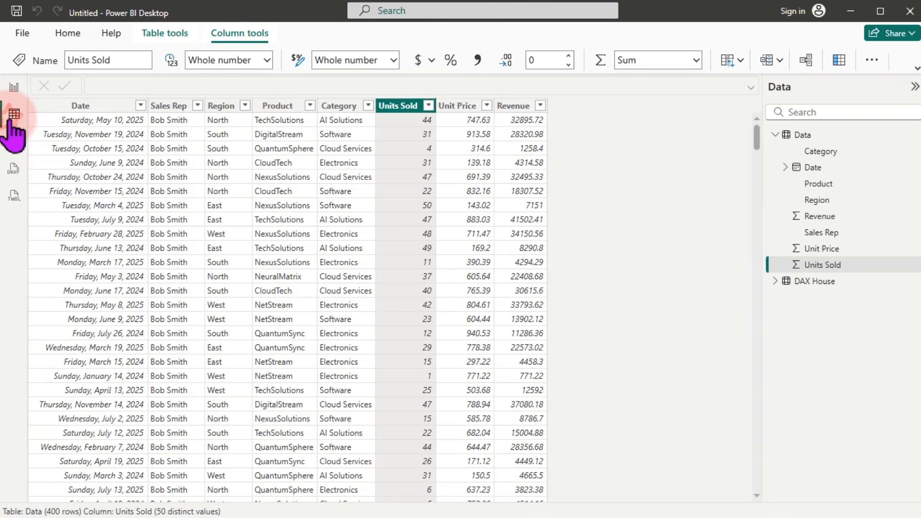
left_click(402, 106)
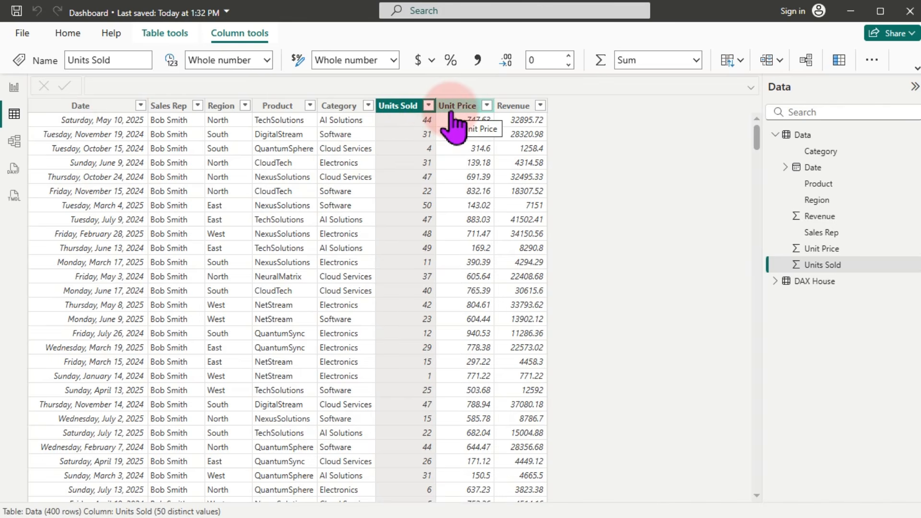
left_click(508, 109)
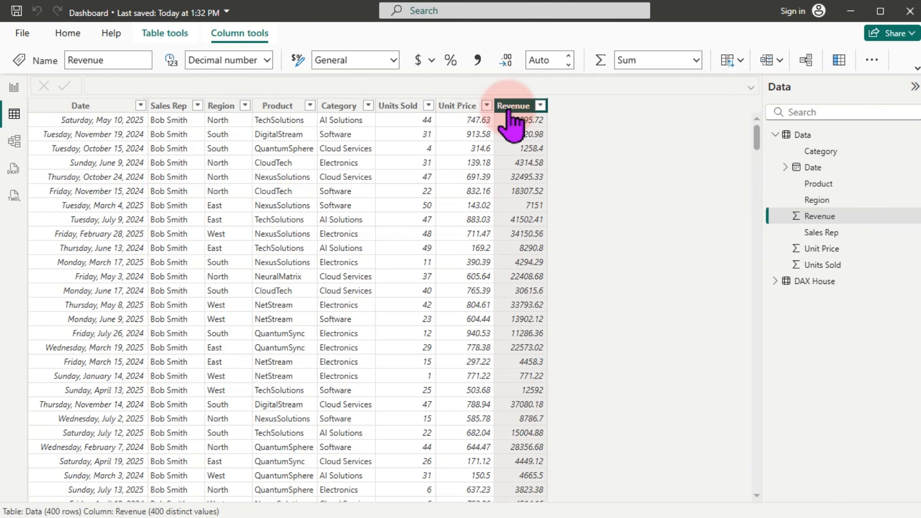
Step: Add a calculated Column = Data[Units Sold] * Data[Unit Price] to the Data table
right_click(512, 120)
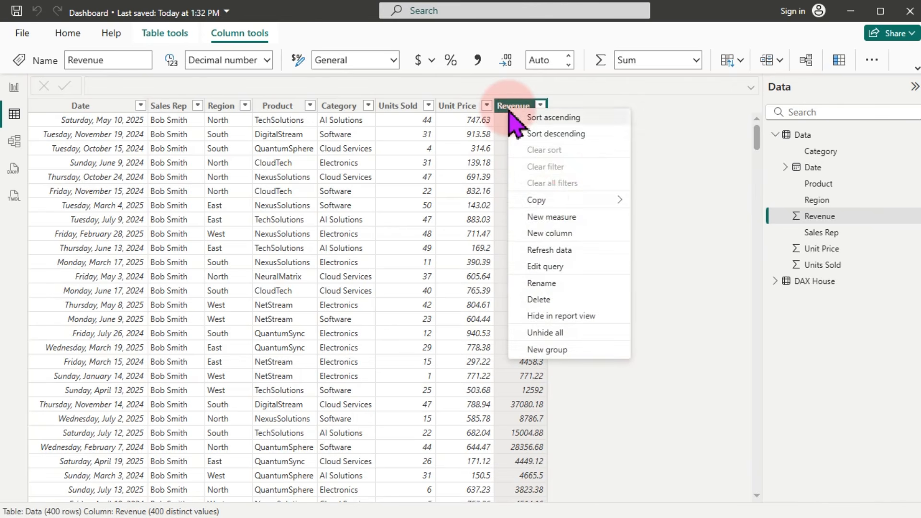
left_click(563, 235)
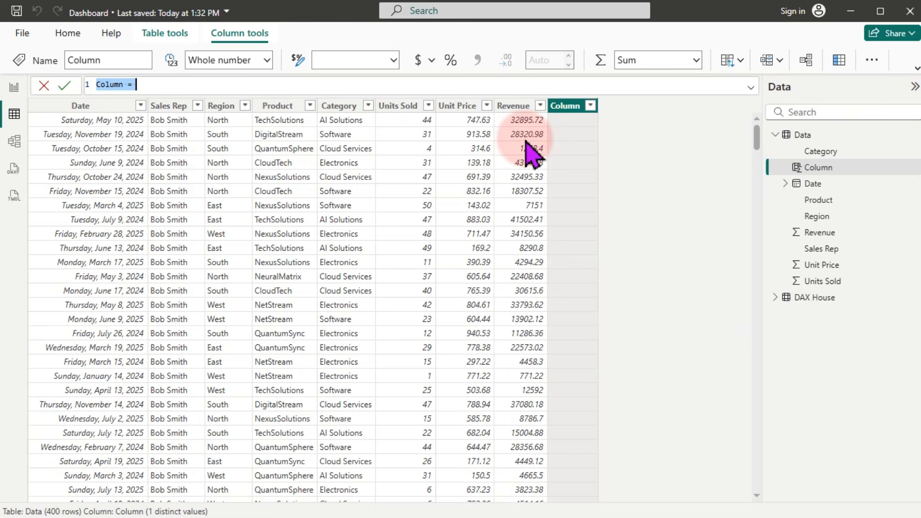
left_click(290, 86)
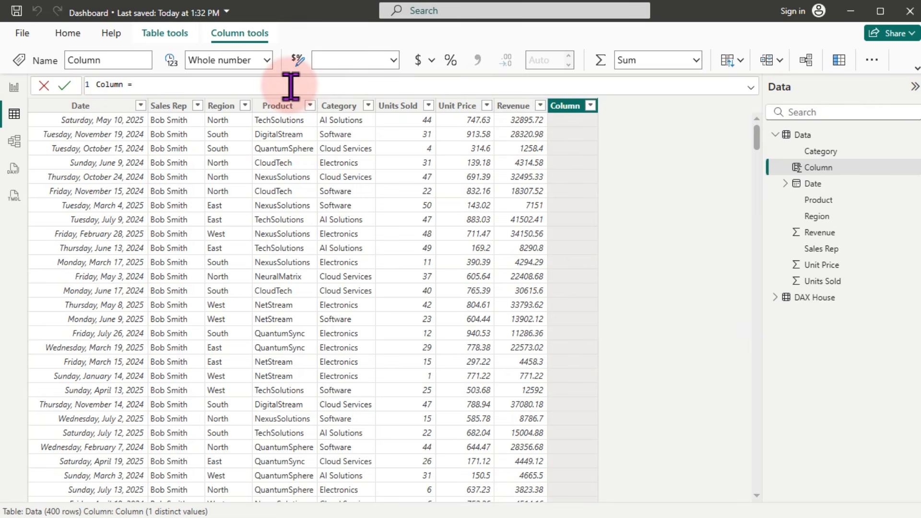
type("uni")
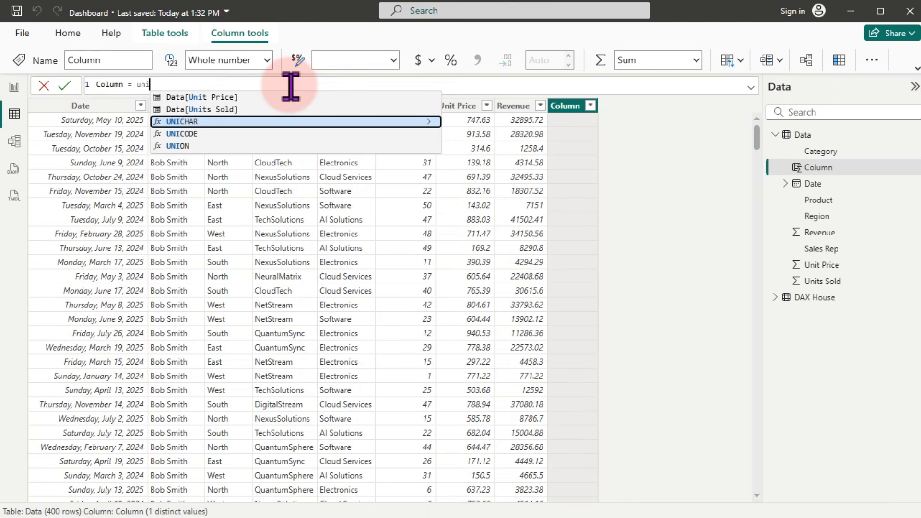
key("Up")
key("Tab")
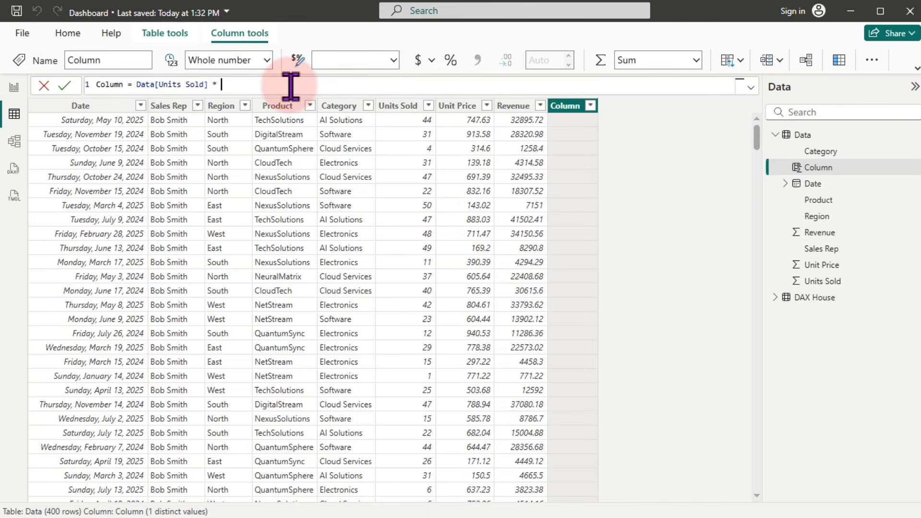
type("* pri")
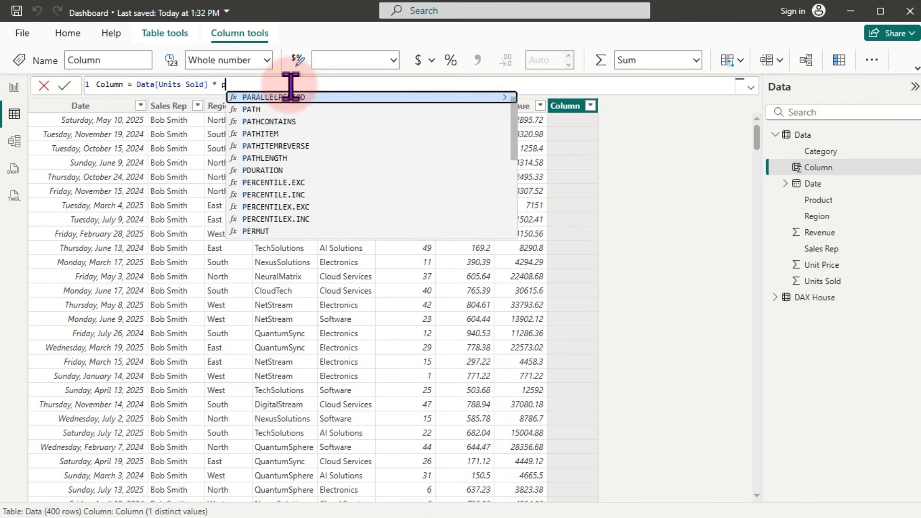
key("Up")
key("Up")
key("Up")
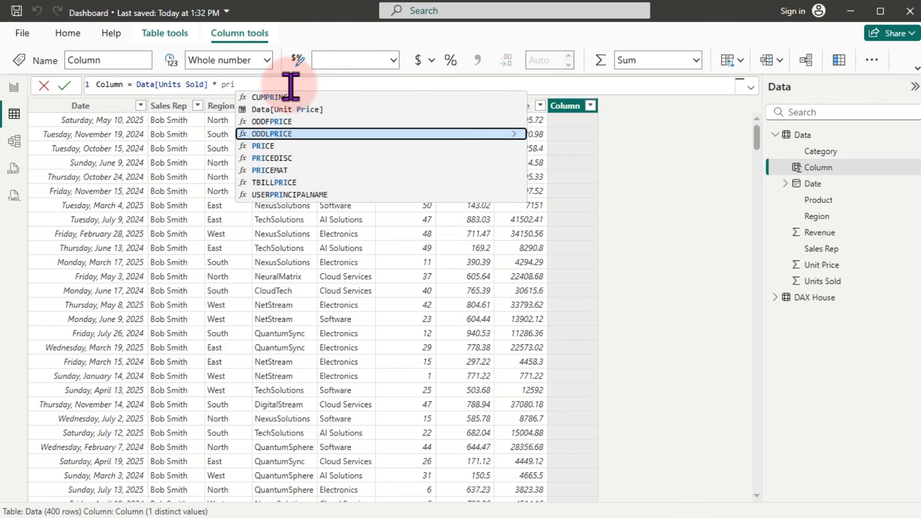
key("Tab")
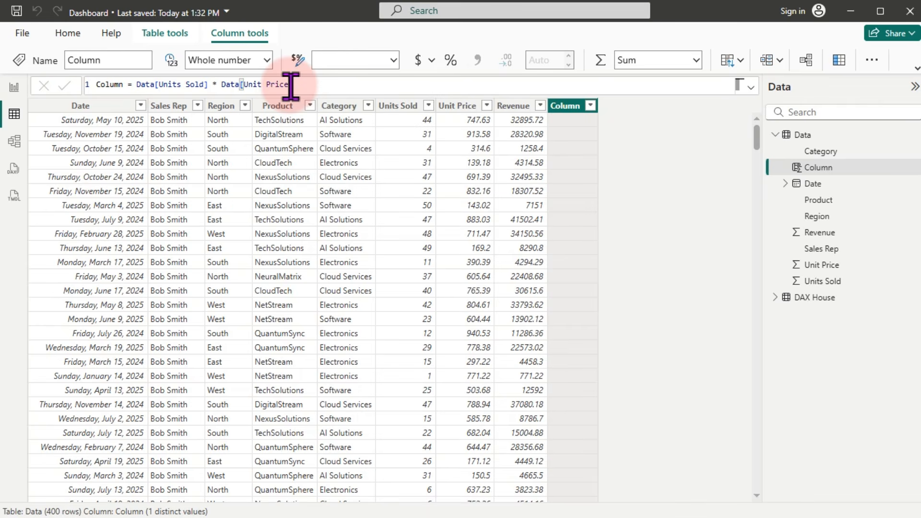
key("Return")
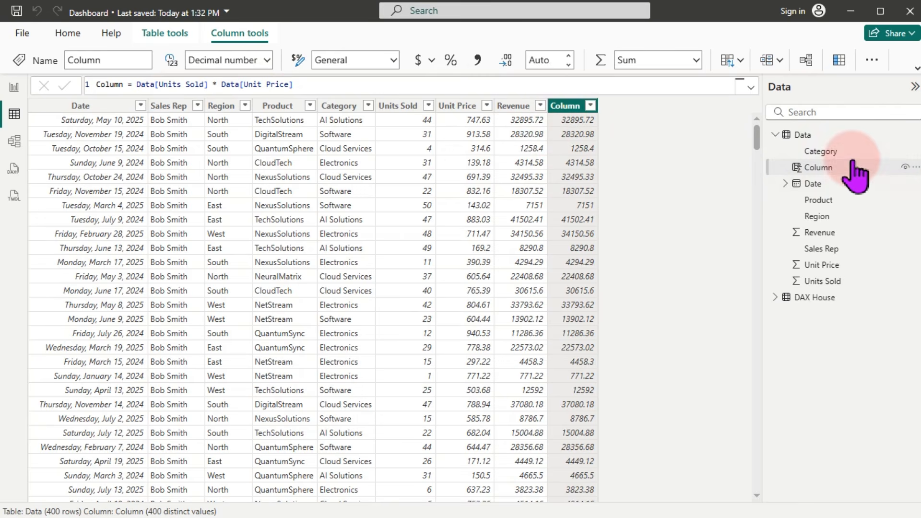
Step: Delete the temporary Column from the model
left_click(913, 168)
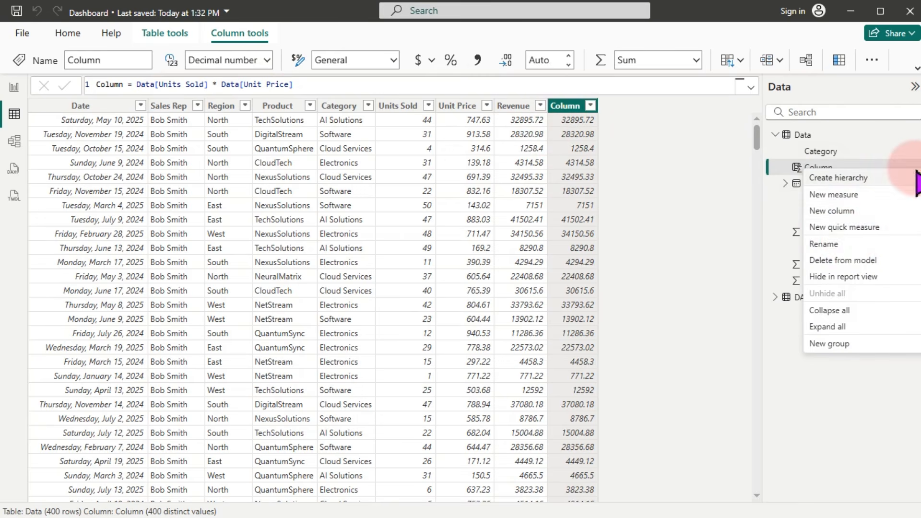
left_click(840, 261)
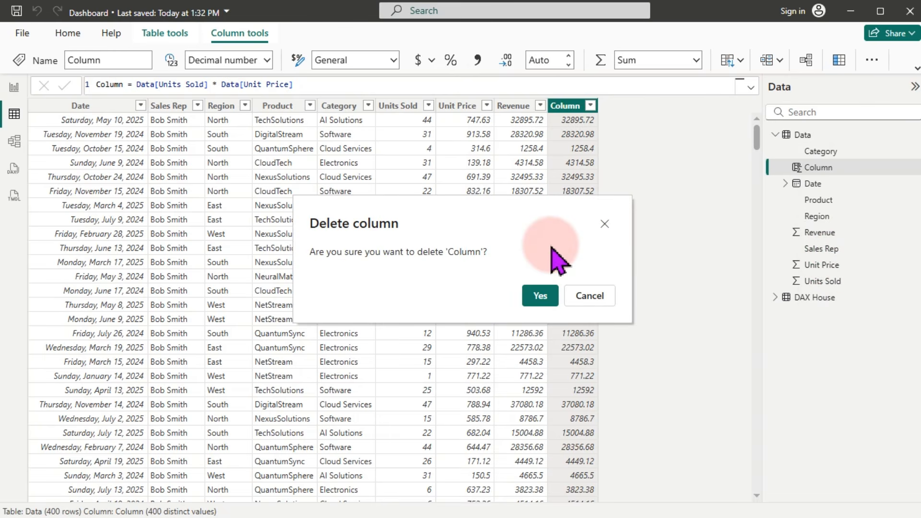
left_click(543, 302)
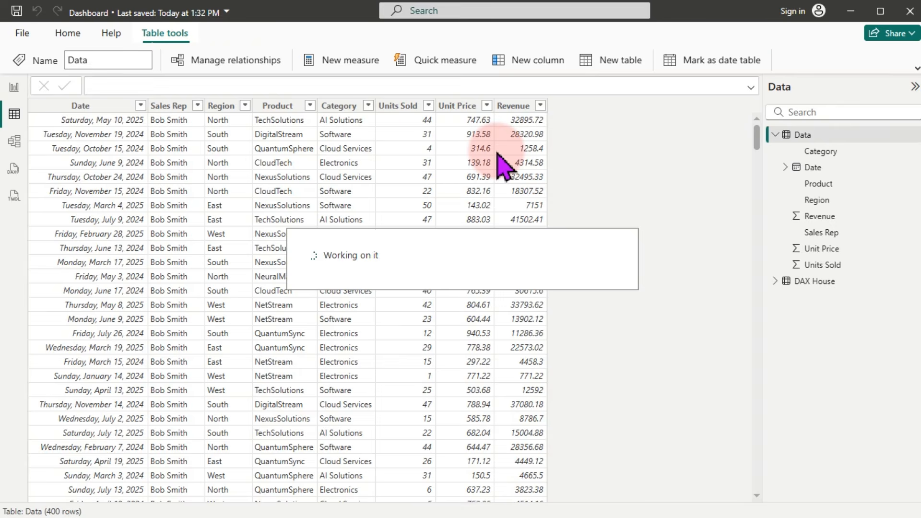
Step: Expand the DAX House table and create a new measure from Column1
left_click(14, 88)
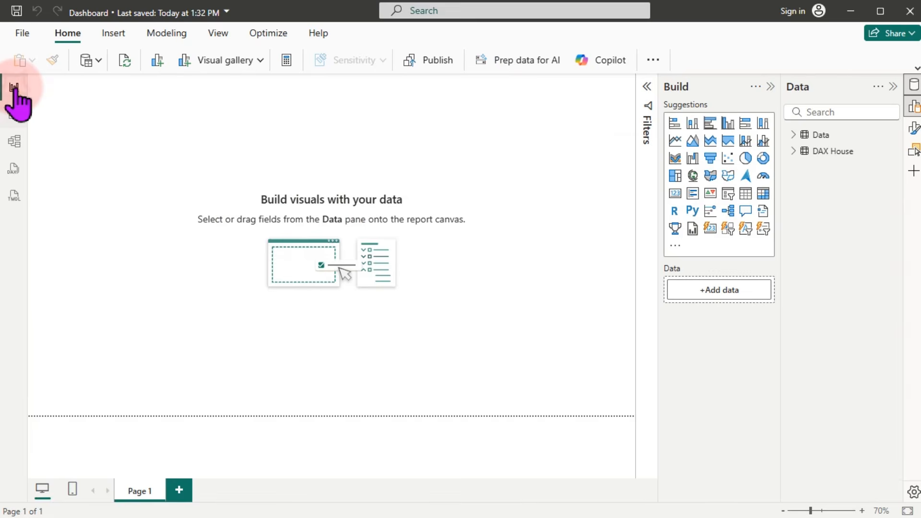
left_click(353, 160)
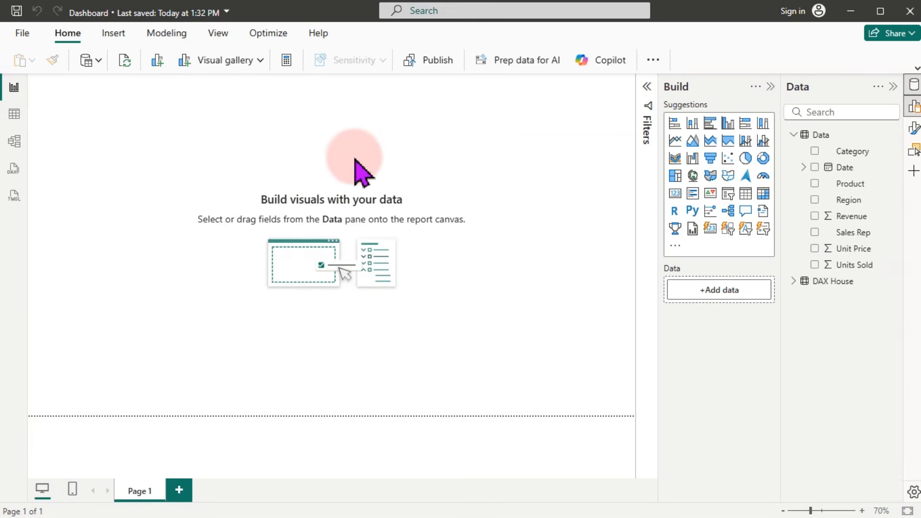
left_click(814, 152)
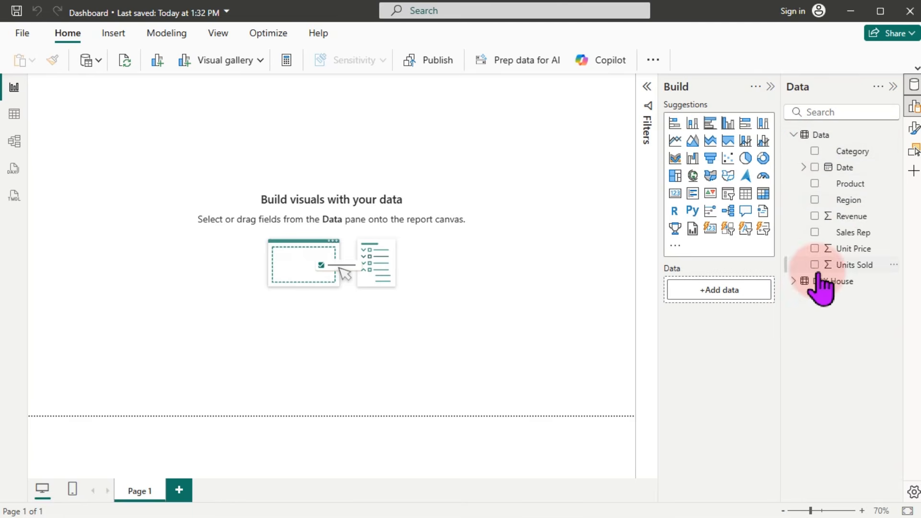
left_click(793, 281)
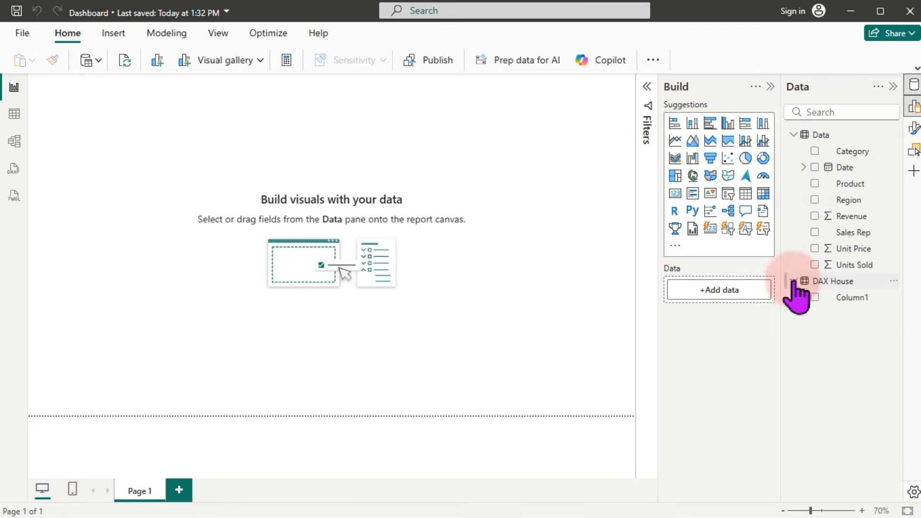
left_click(857, 300)
right_click(859, 298)
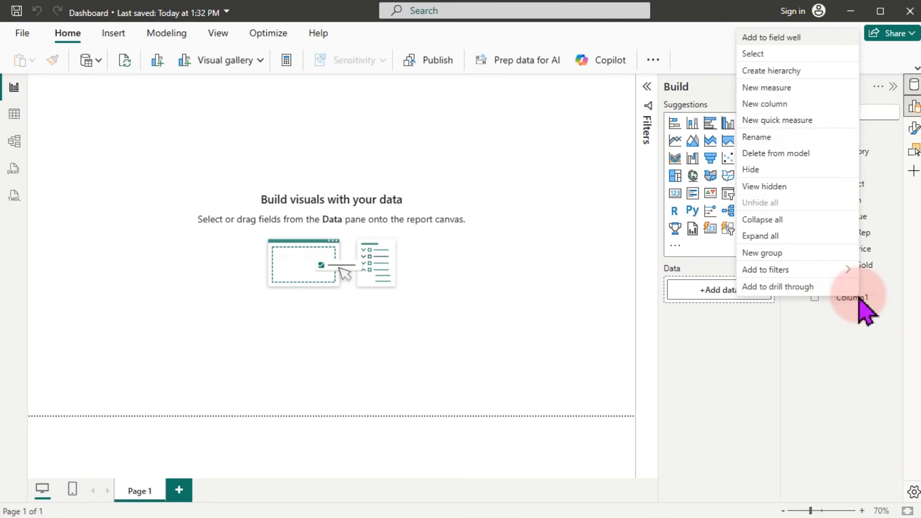
left_click(773, 87)
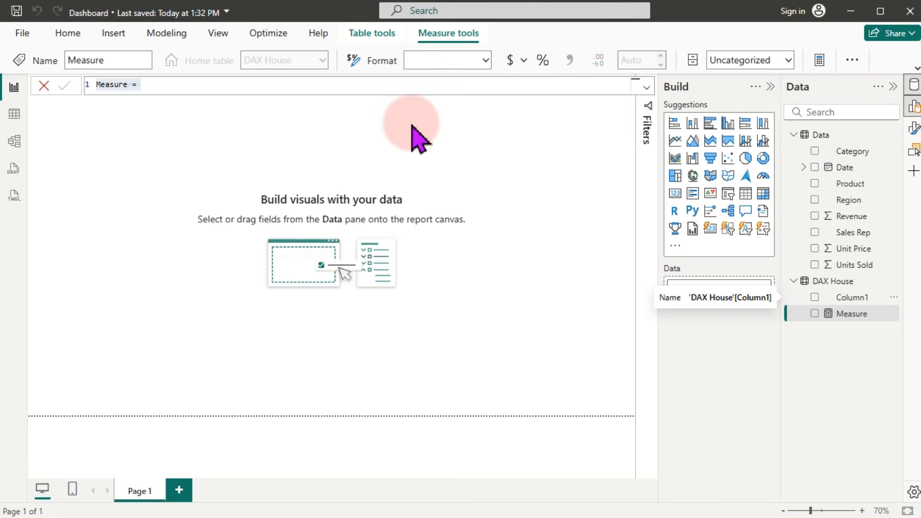
Step: Enter the measure formula Total Reveune = SUM(Data[Revenue])
left_click(316, 90)
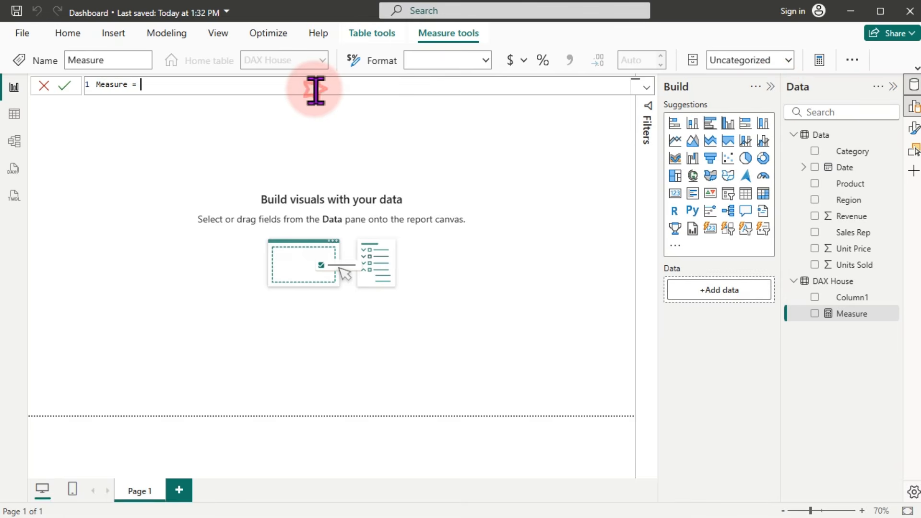
scroll(316, 90, "up", 6)
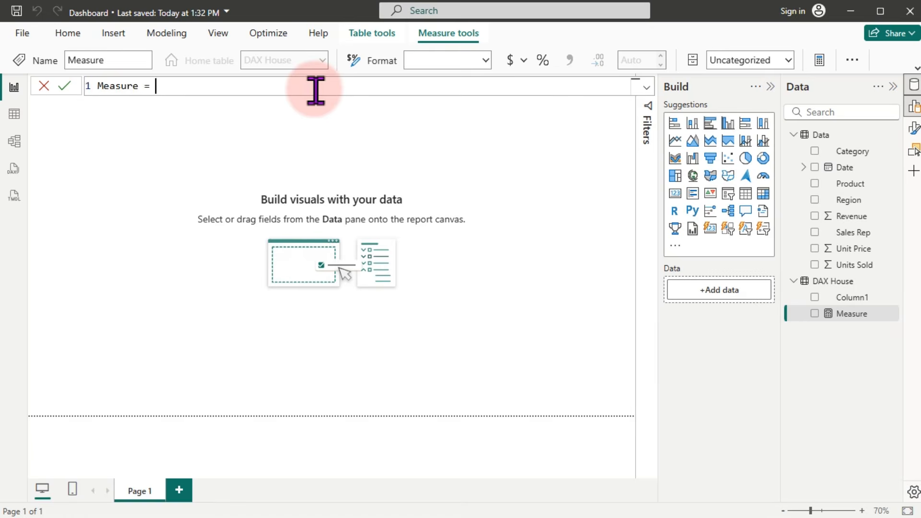
key("ctrl+a")
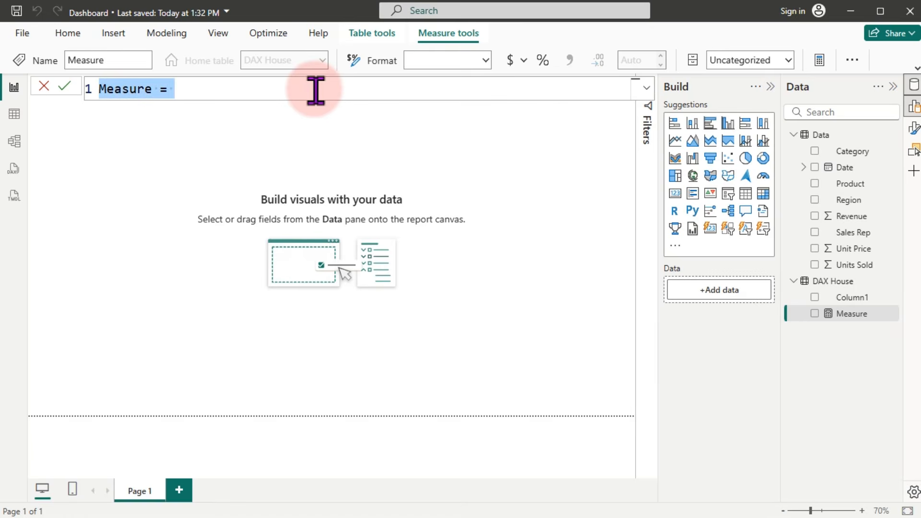
type("Total")
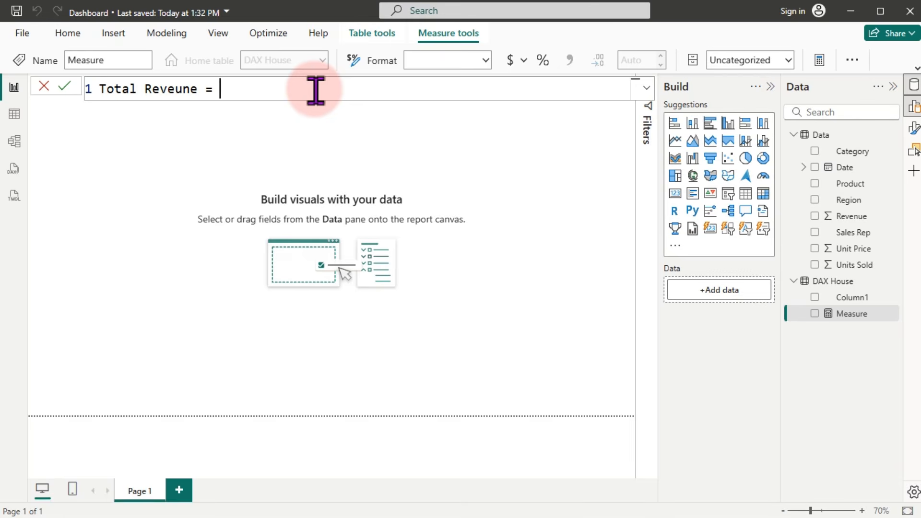
type("Reveune = sum")
key("Tab")
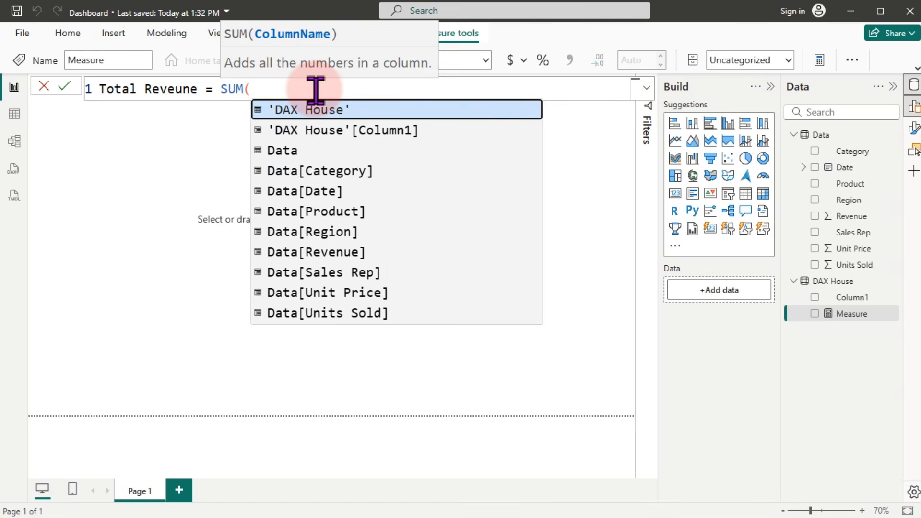
type("re")
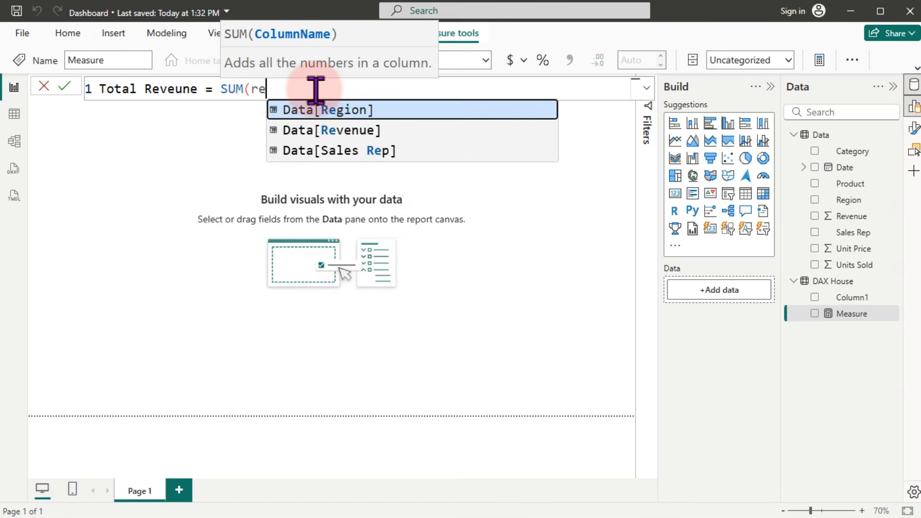
type("v")
key("Tab")
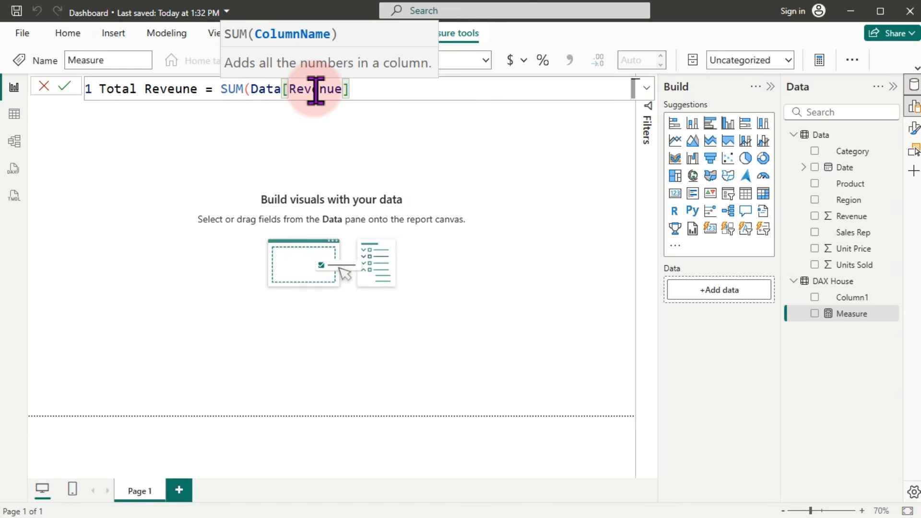
type(")")
key("Return")
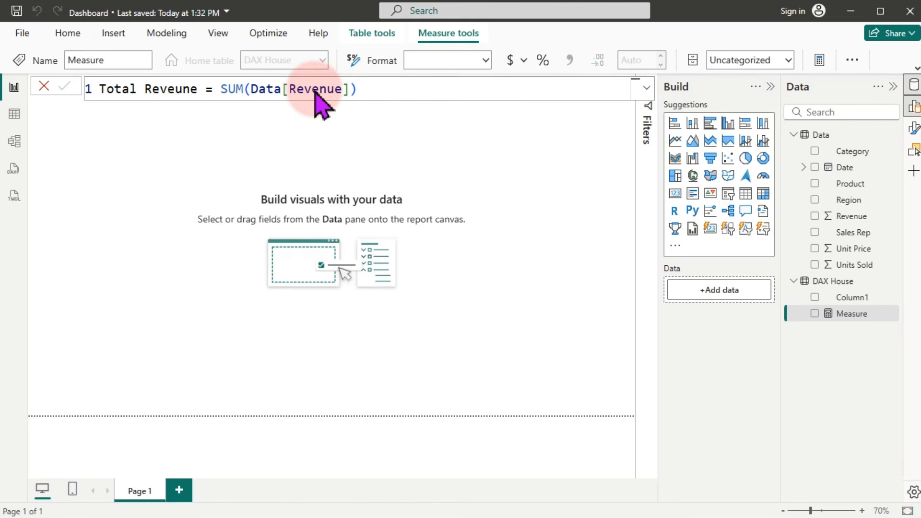
left_click(844, 321)
left_click_drag(844, 321, 233, 245)
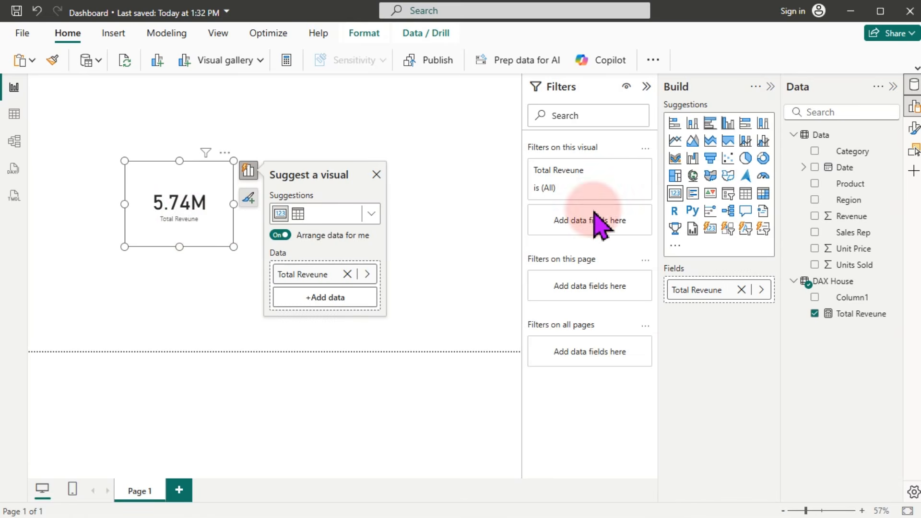
left_click(456, 194)
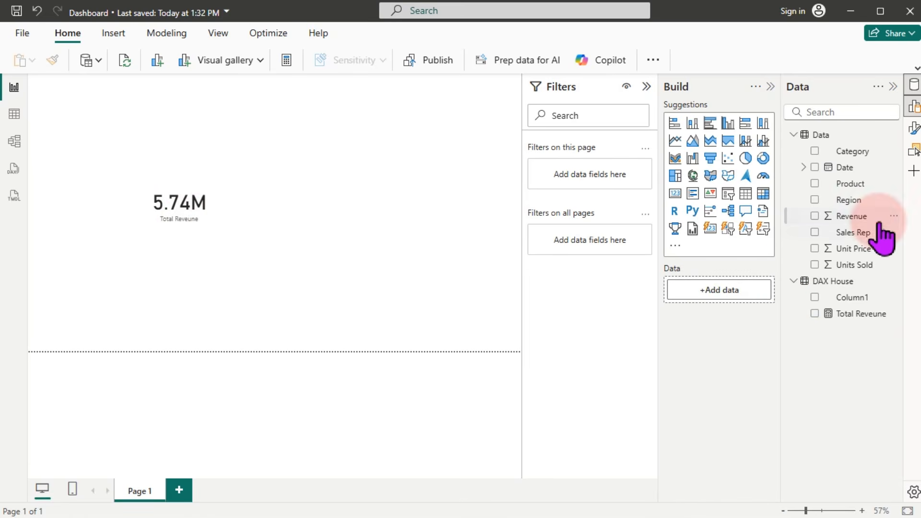
left_click_drag(871, 218, 366, 230)
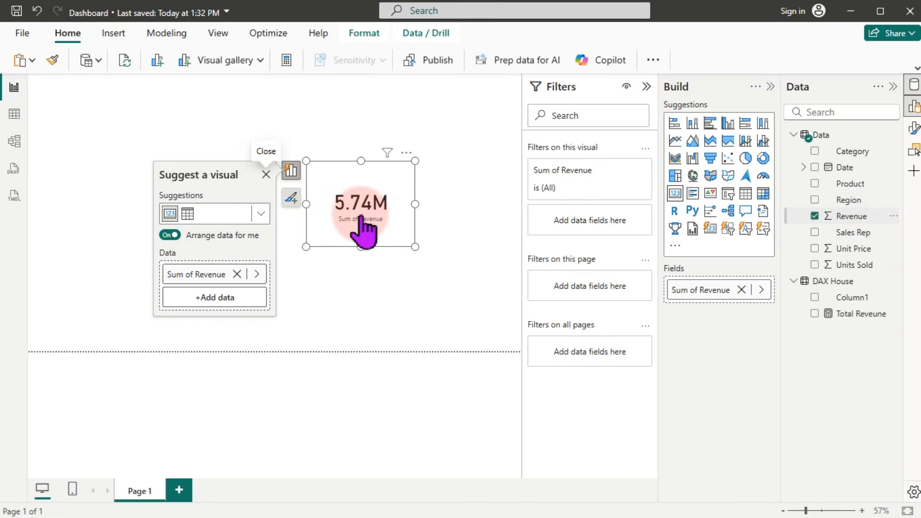
left_click(266, 174)
left_click(326, 283)
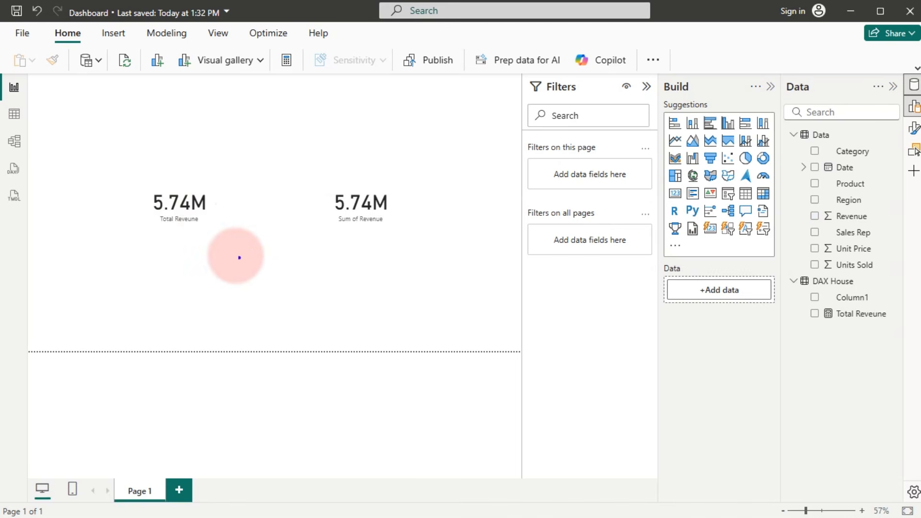
left_click_drag(171, 228, 169, 270)
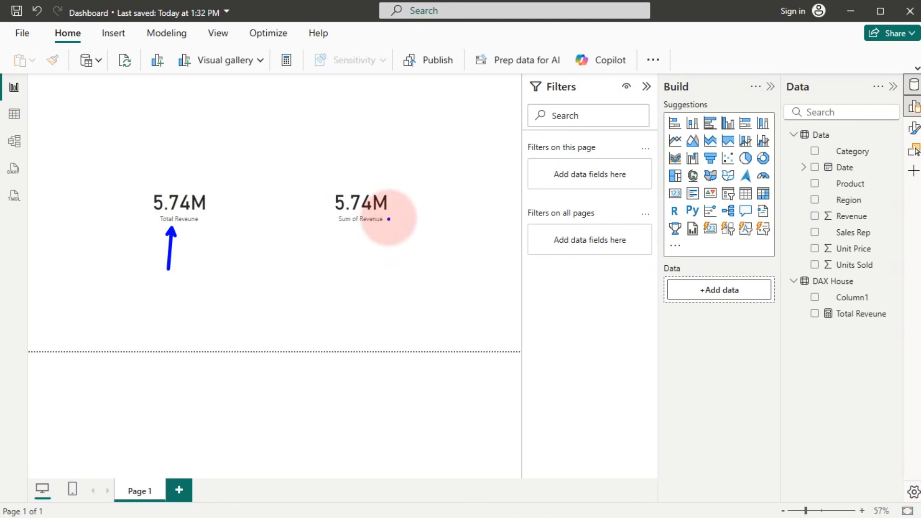
left_click_drag(377, 223, 371, 275)
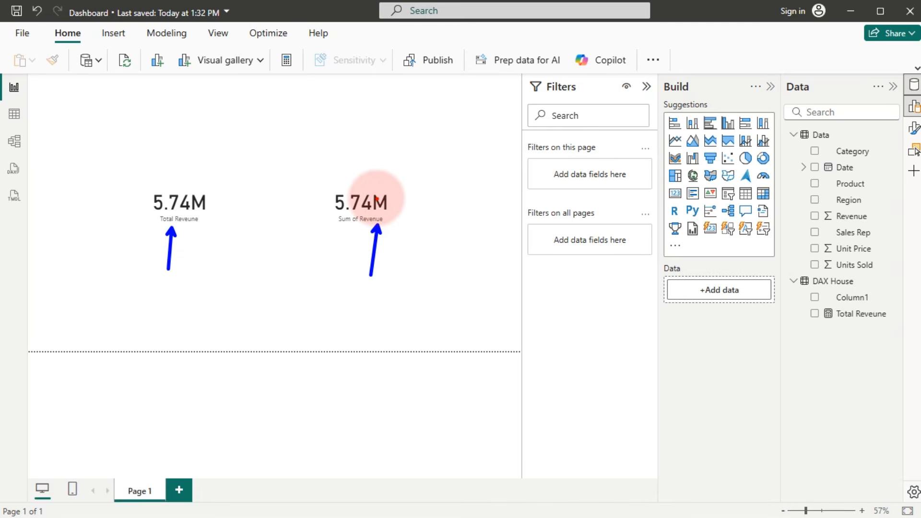
left_click_drag(367, 187, 365, 157)
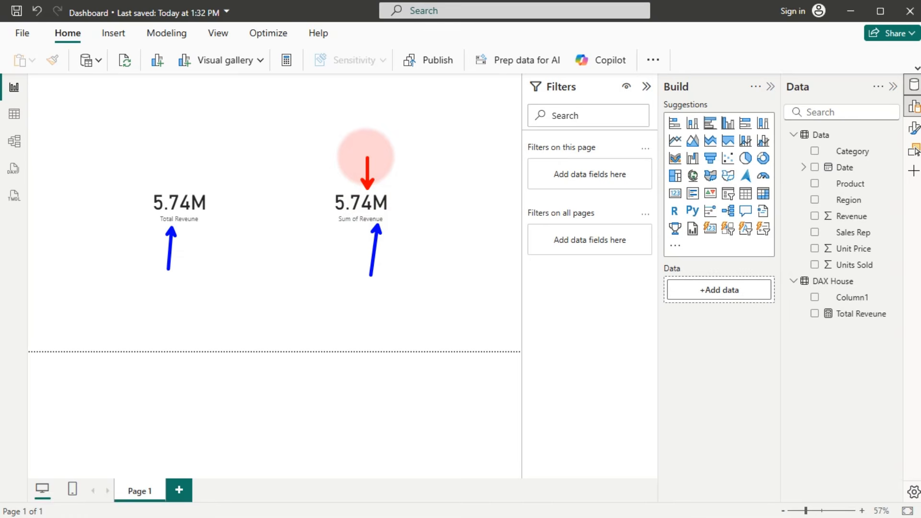
key("Escape")
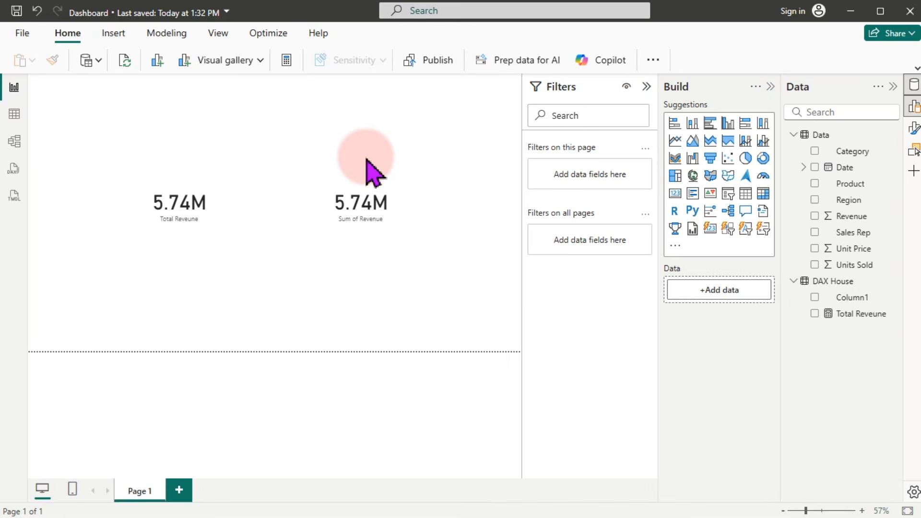
Step: Check the summarization of the Sum of Revenue and Total Reveune cards' fields, keeping Sum
left_click(367, 199)
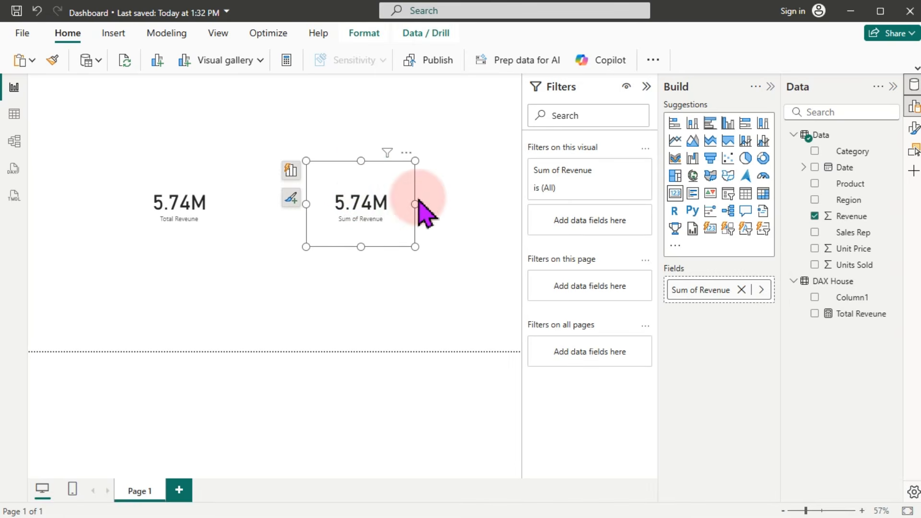
left_click(761, 291)
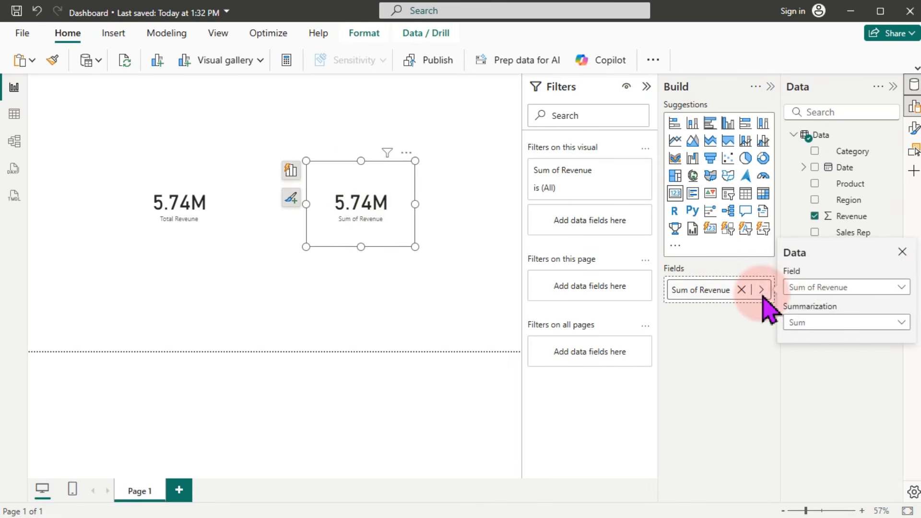
left_click(810, 322)
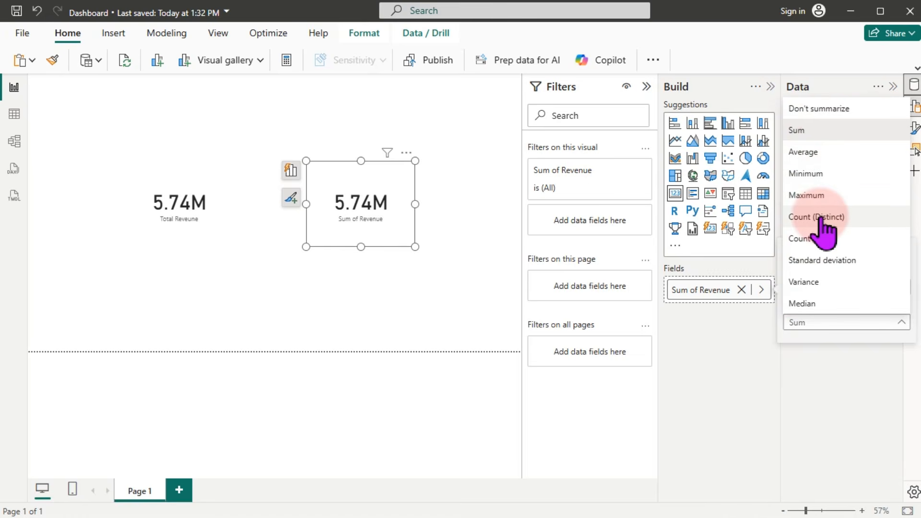
left_click(178, 218)
left_click(179, 219)
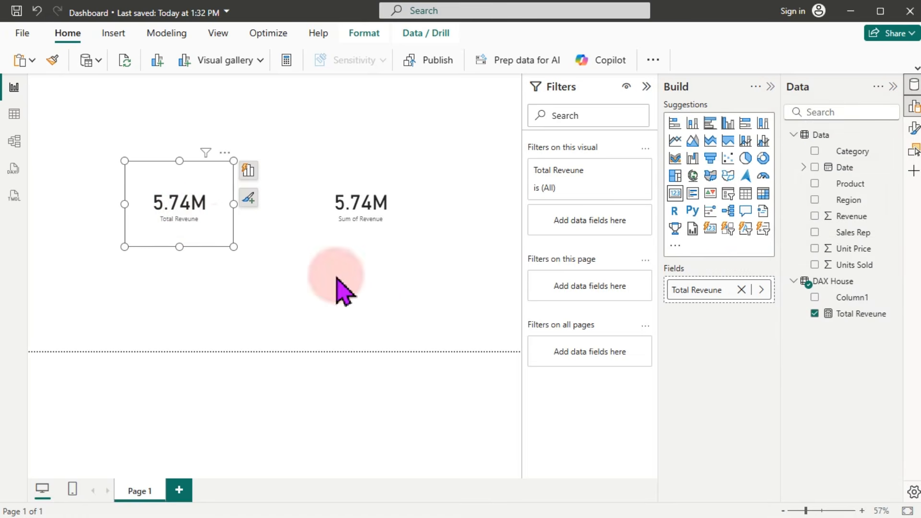
left_click(762, 289)
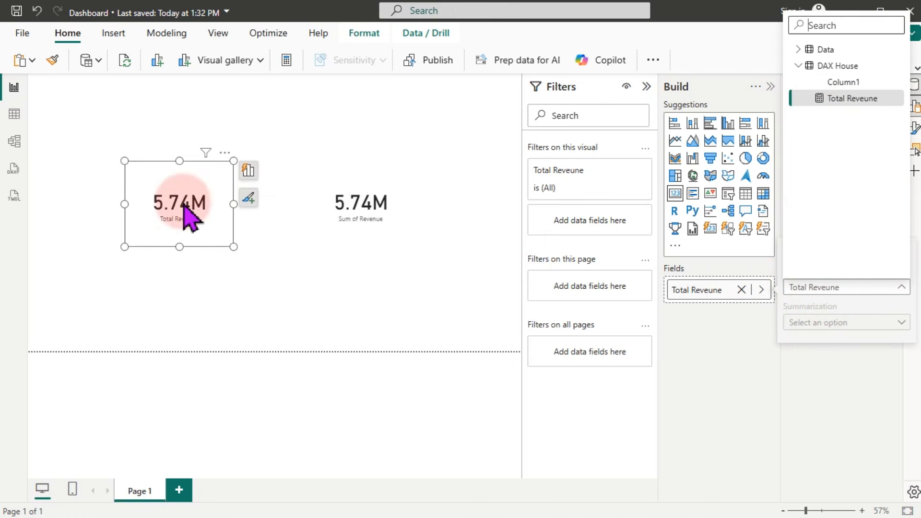
left_click(230, 232)
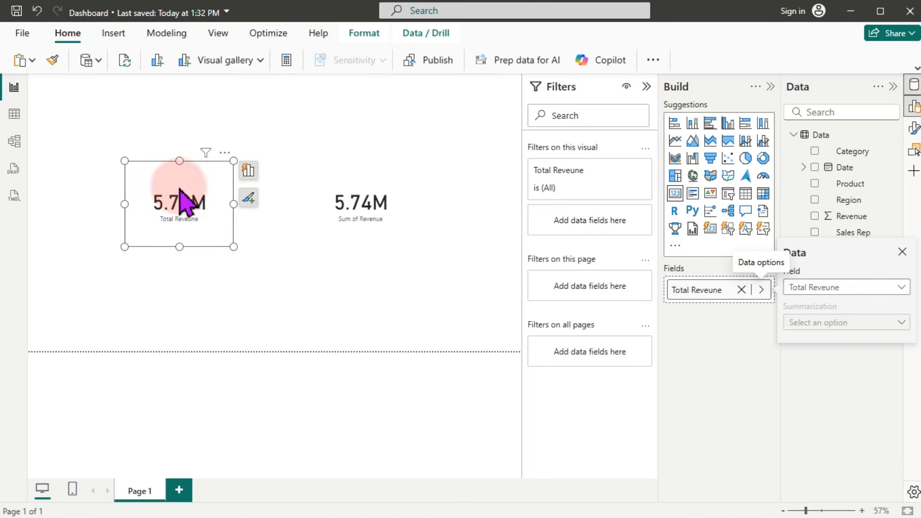
Step: Delete the Sum of Revenue card, leaving the Total Reveune card
left_click(363, 226)
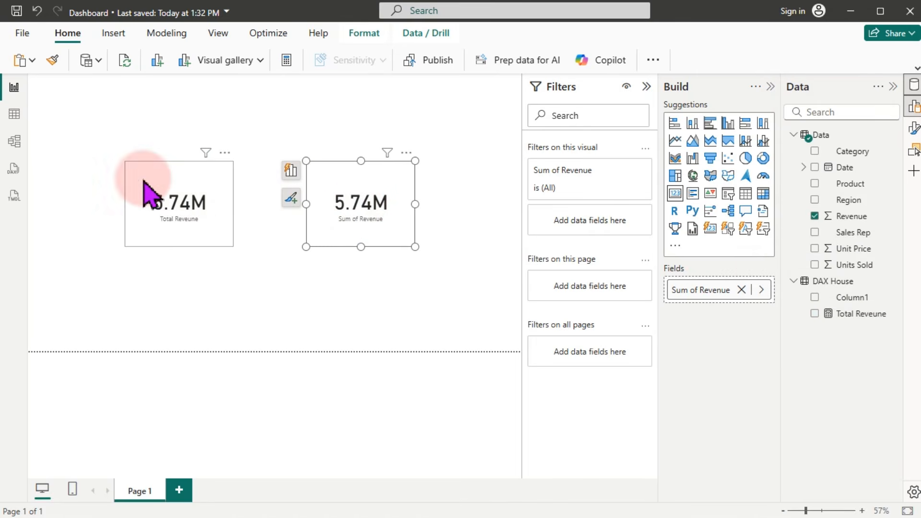
left_click(199, 203)
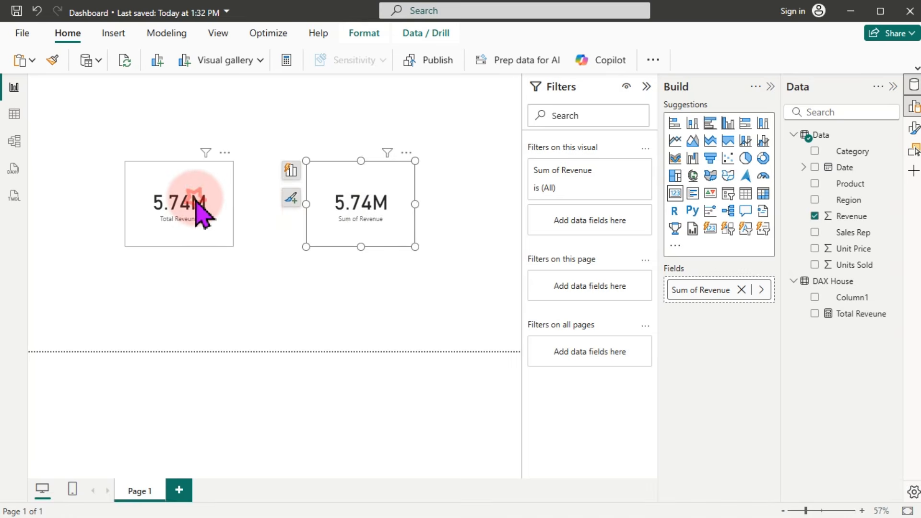
left_click(374, 211)
left_click_drag(376, 202, 382, 186)
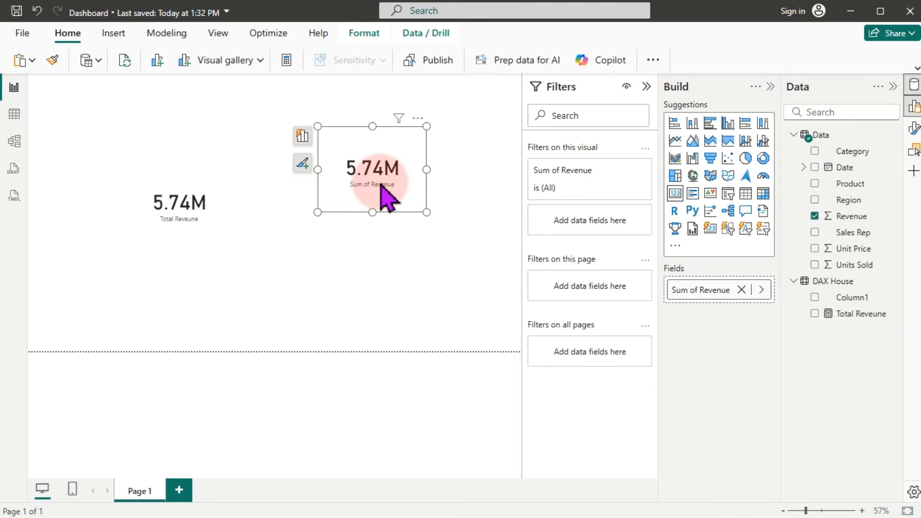
key("Delete")
Step: Select the Total Reveune card and bring up the Data table fields' context menu
left_click(142, 196)
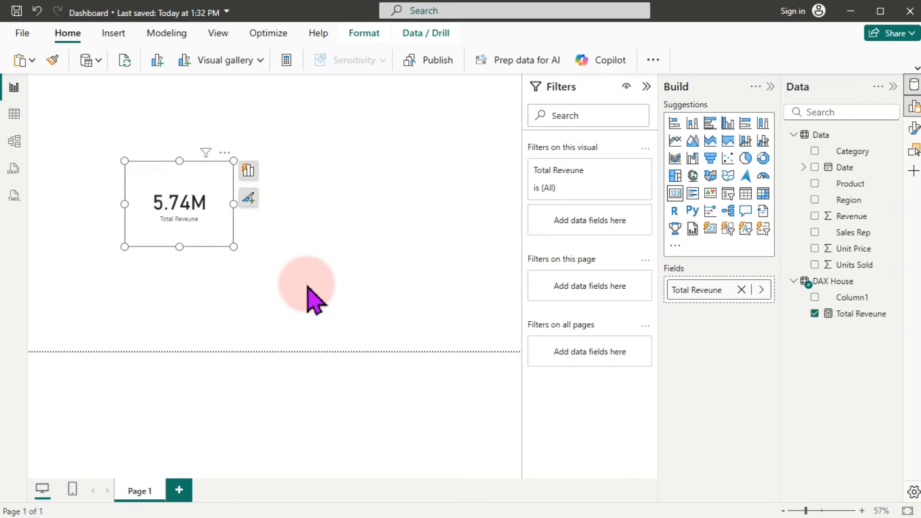
left_click_drag(866, 211, 861, 209)
right_click(862, 208)
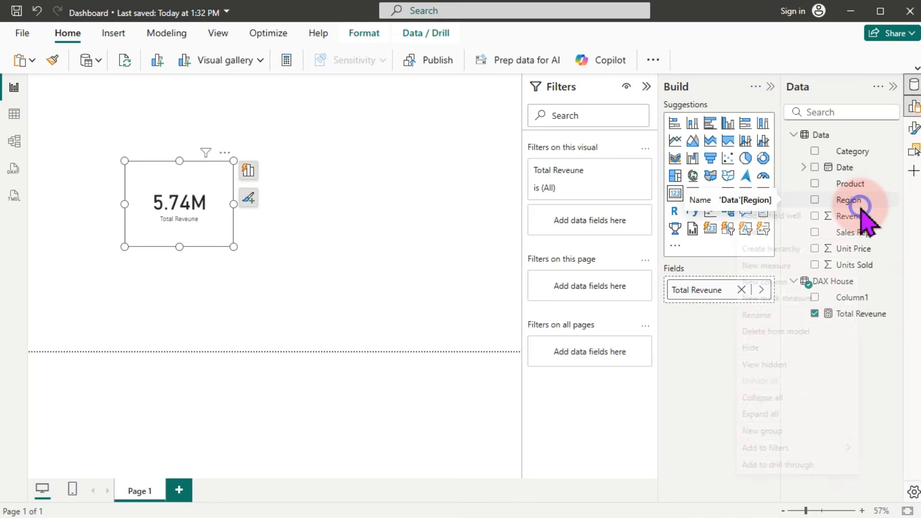
left_click(888, 366)
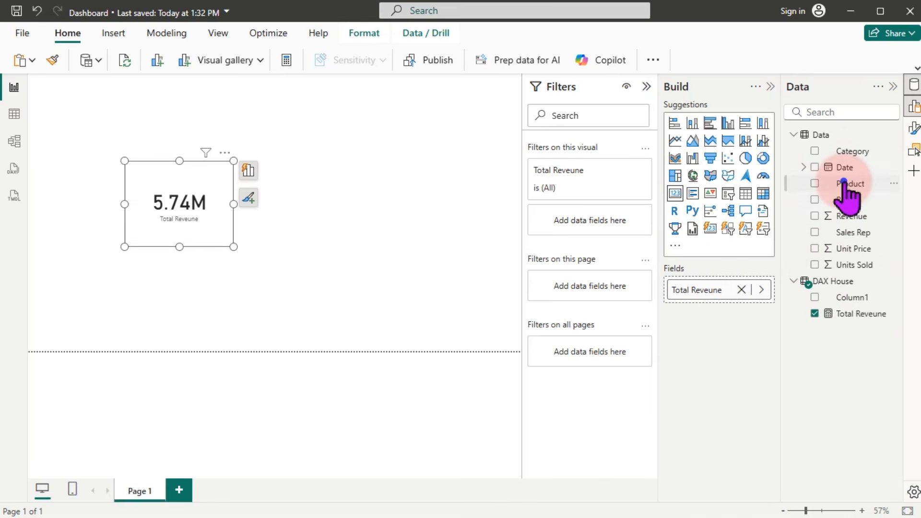
right_click(844, 184)
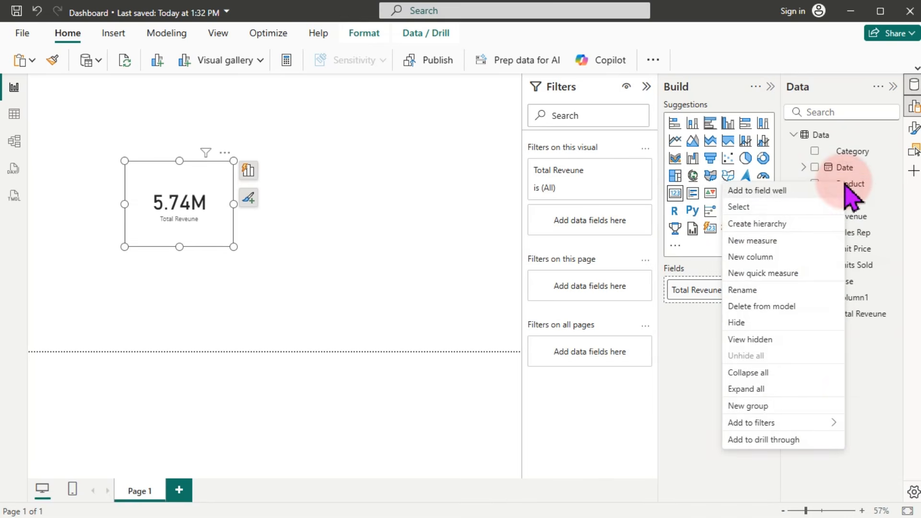
Step: Create a Total Quatity = SUM(Data[Units Sold]) measure in the Data table
left_click(753, 241)
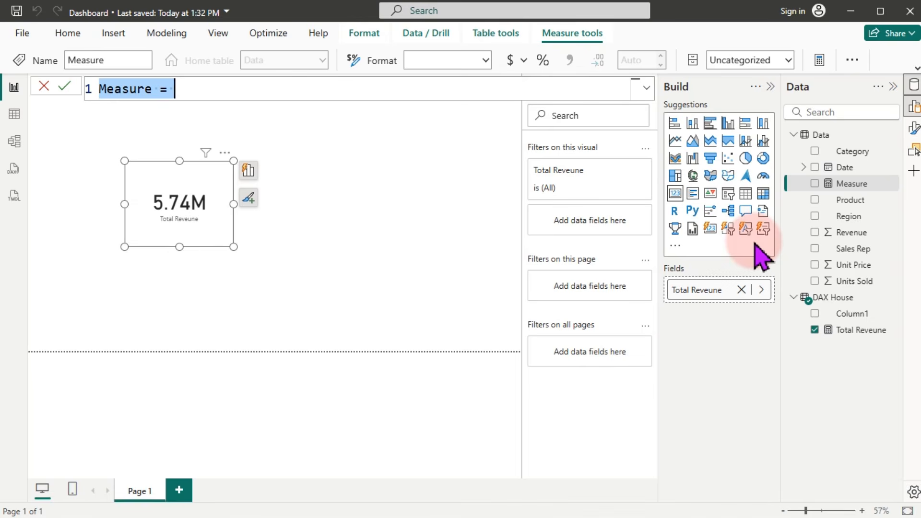
type("Total Quatity")
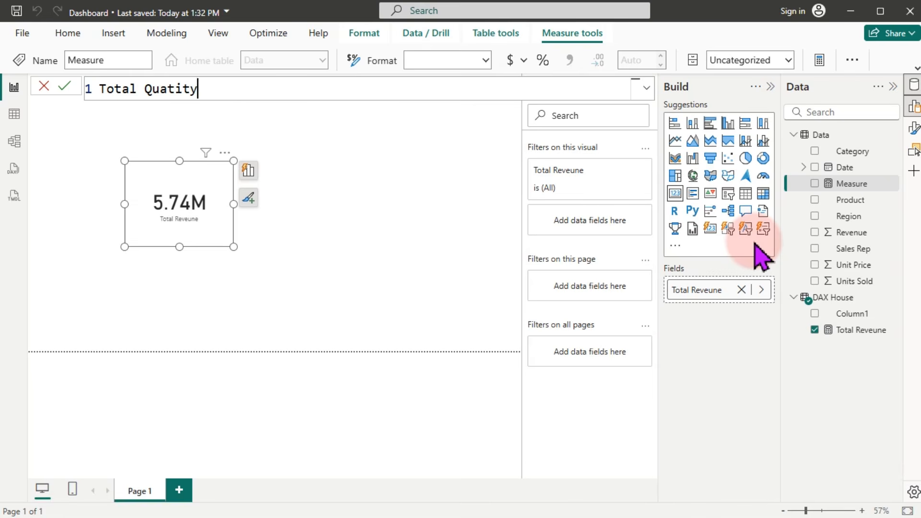
type(" = sum(")
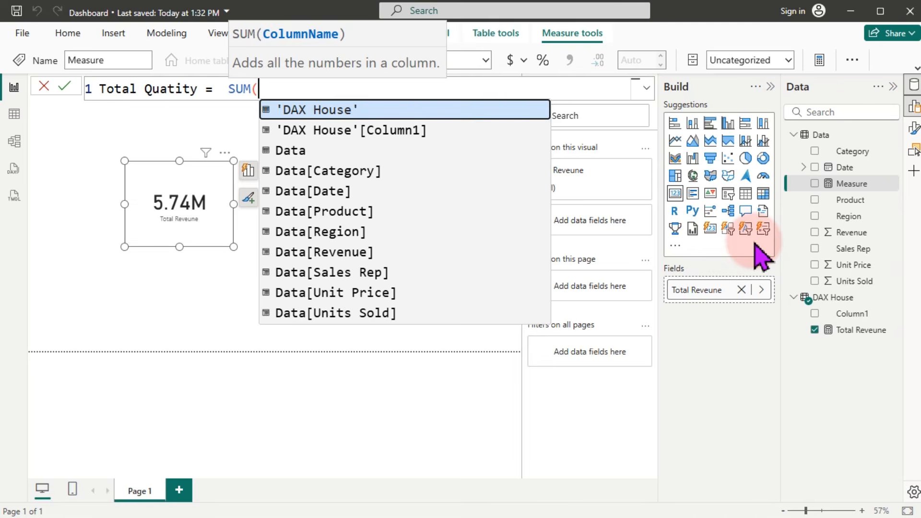
type("u")
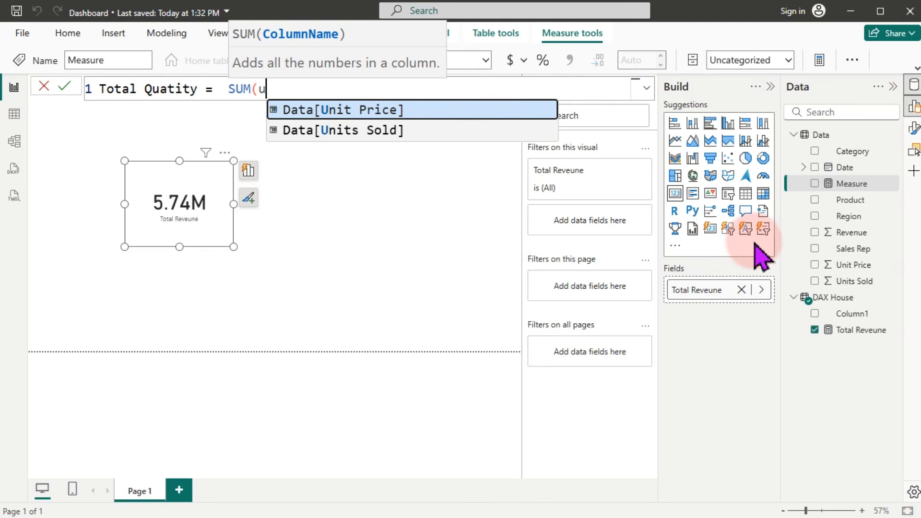
key("Down")
key("Tab")
type(")")
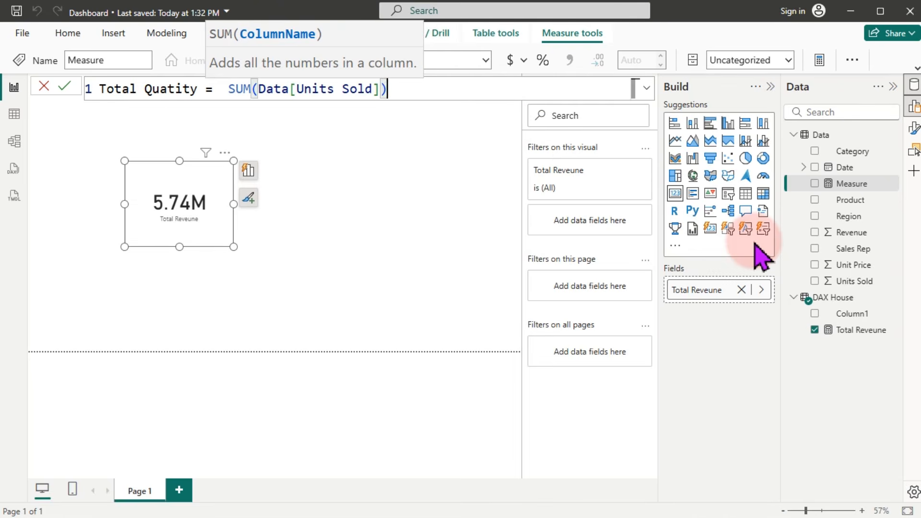
key("Return")
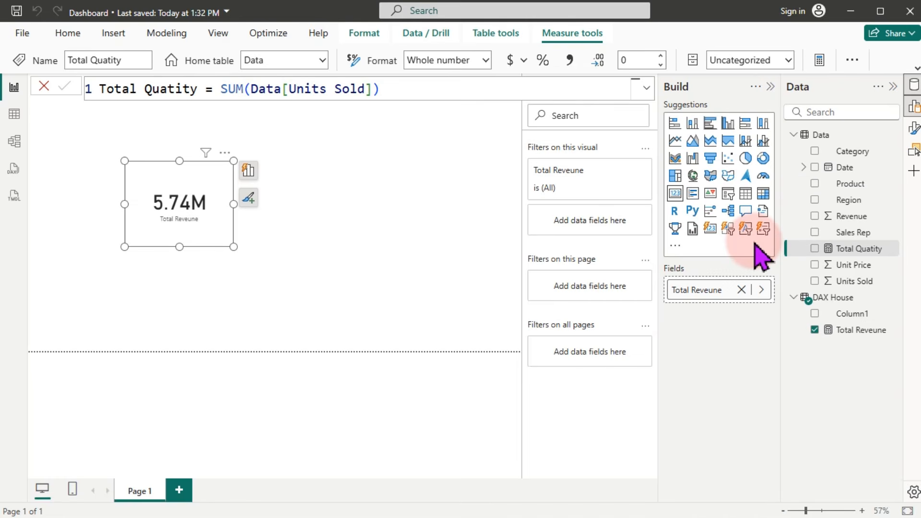
key("super")
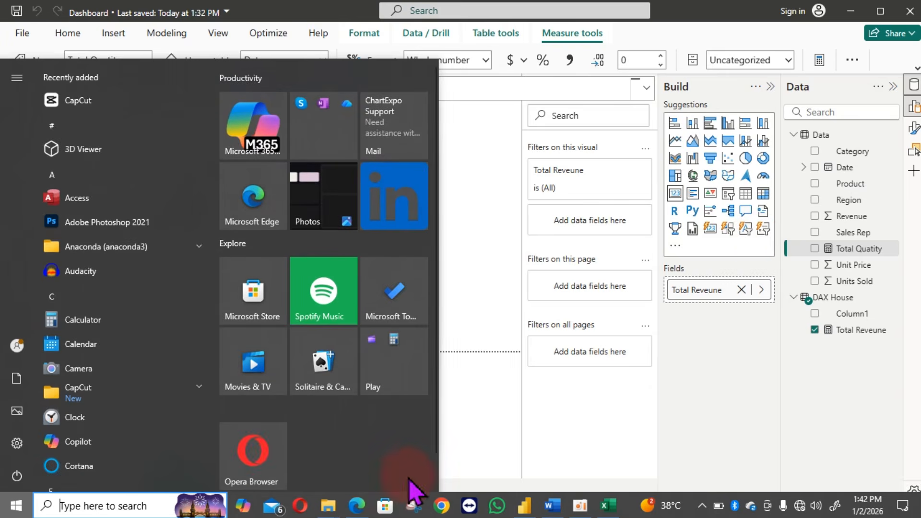
Step: Highlight the Growth or drop requirement in the exercise PDF, then minimize Edge
left_click(357, 507)
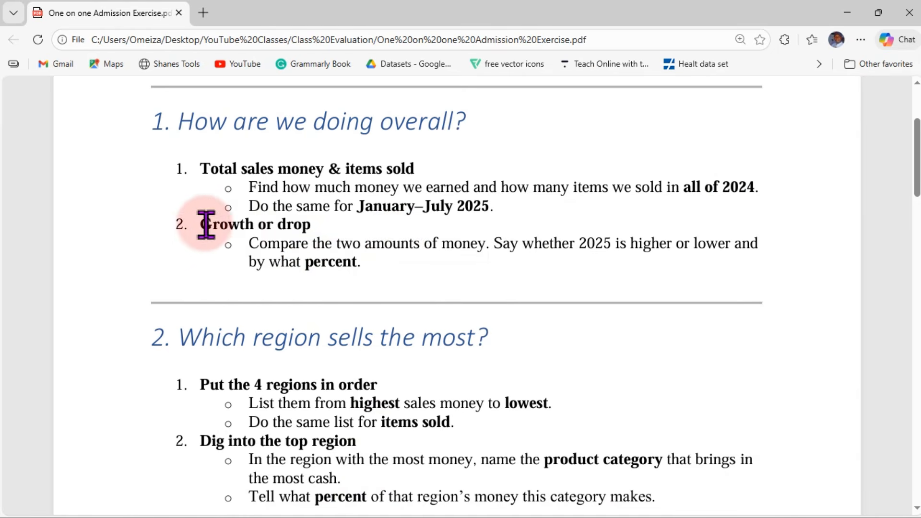
left_click_drag(201, 224, 401, 283)
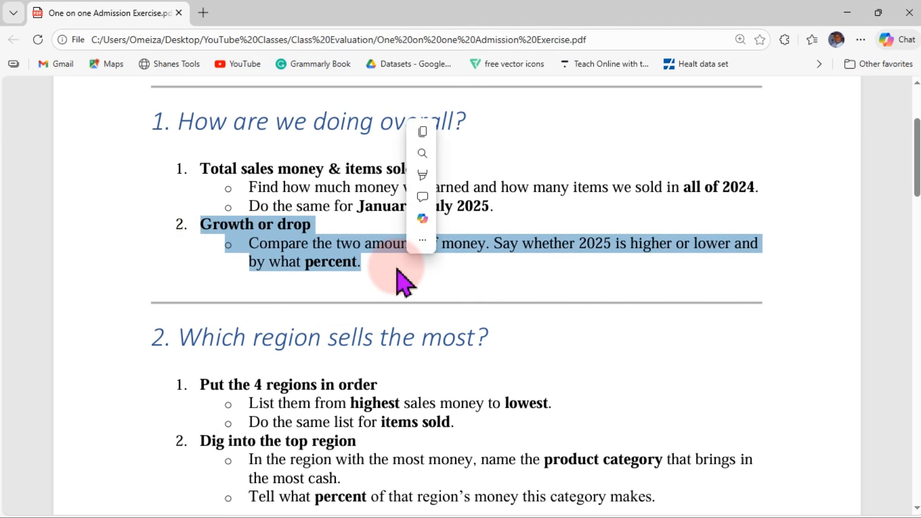
left_click_drag(916, 189, 917, 118)
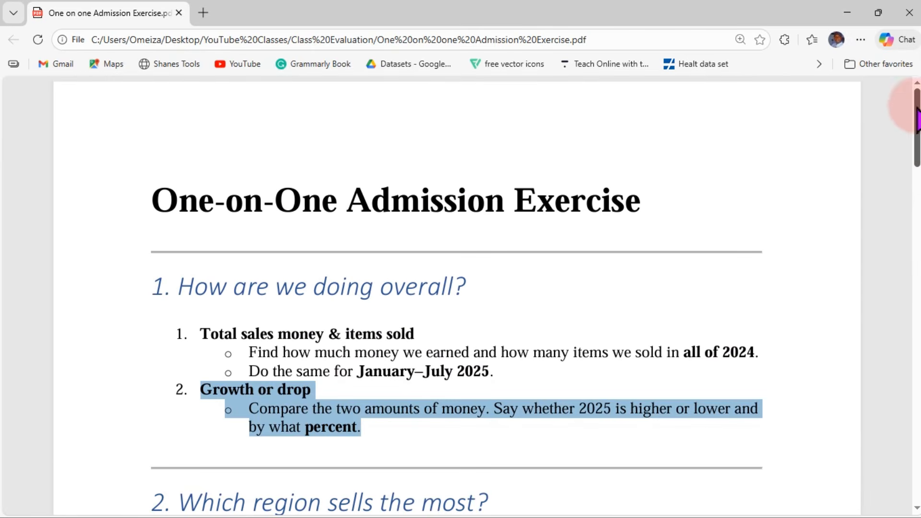
left_click(847, 12)
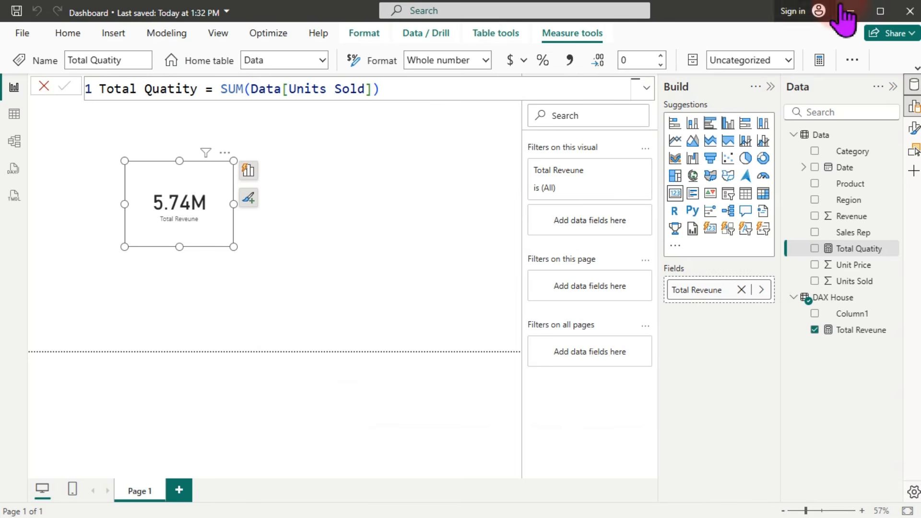
Step: Inspect the Revenue and Region columns and the Total Quatity measure in the Data pane
left_click(374, 240)
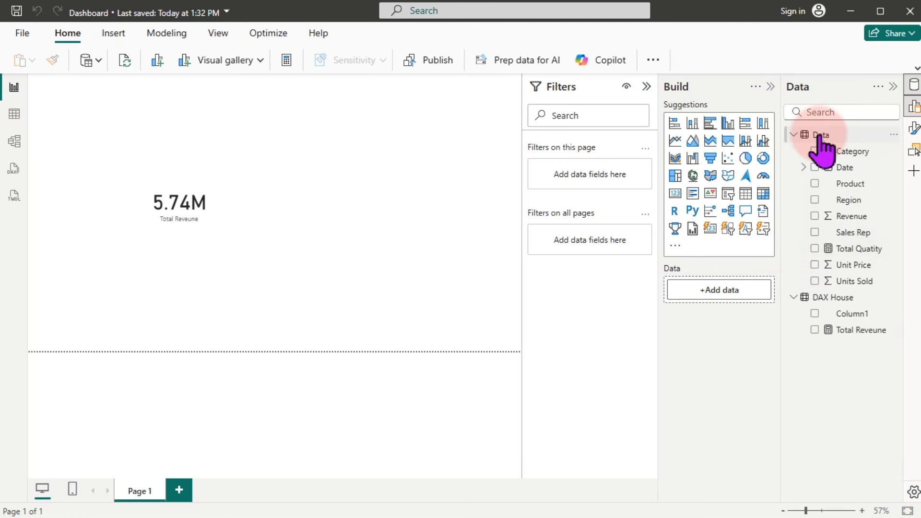
mouse_move(820, 137)
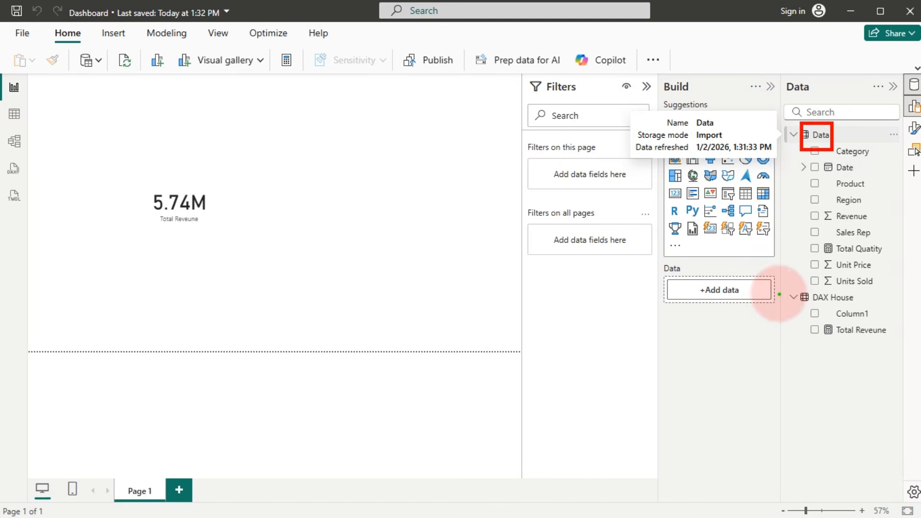
mouse_move(787, 281)
left_mouse_down()
mouse_move(843, 329)
mouse_move(885, 344)
left_mouse_up()
key("Escape")
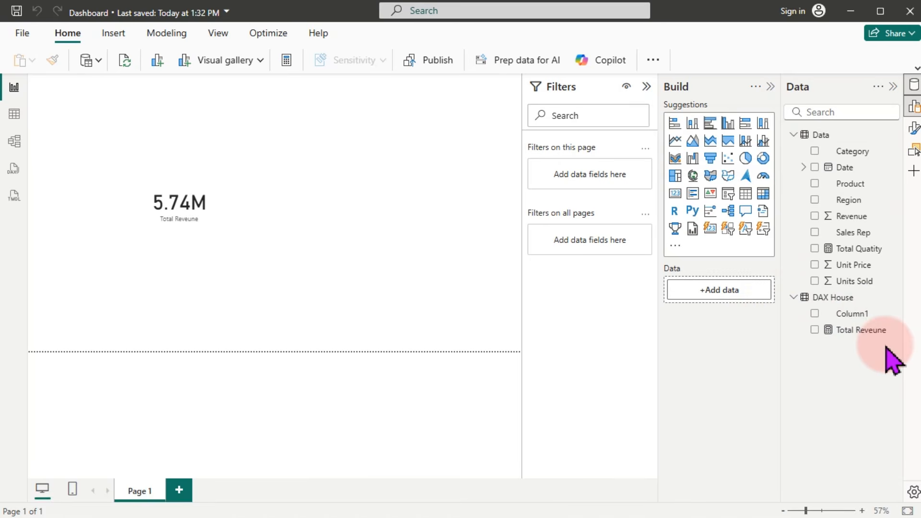
left_click(851, 216)
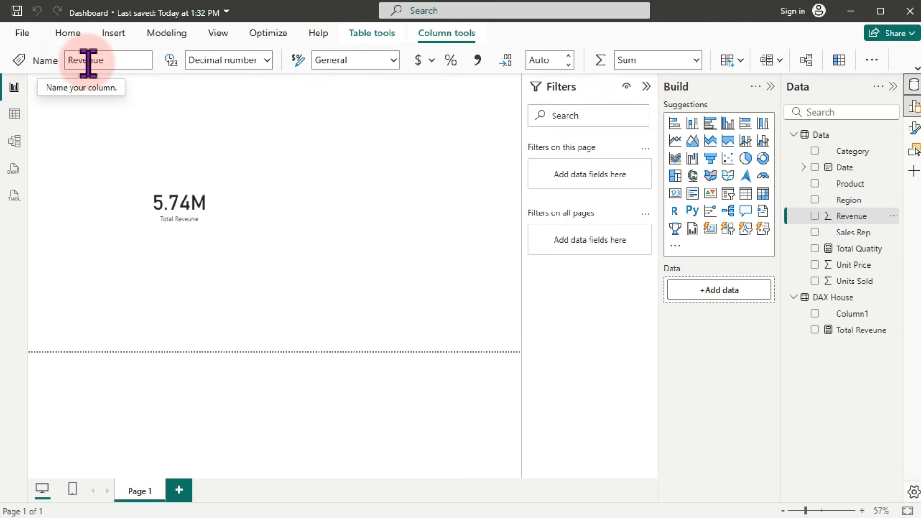
left_click(862, 248)
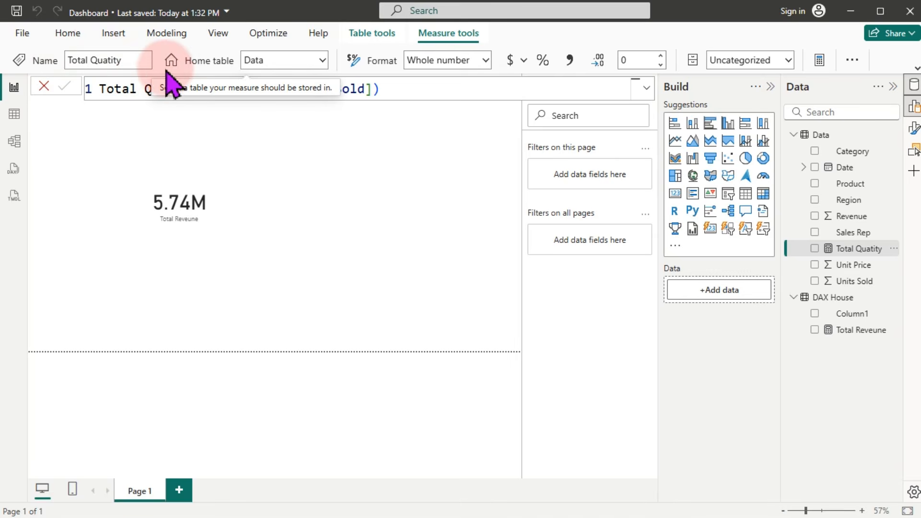
left_click(848, 202)
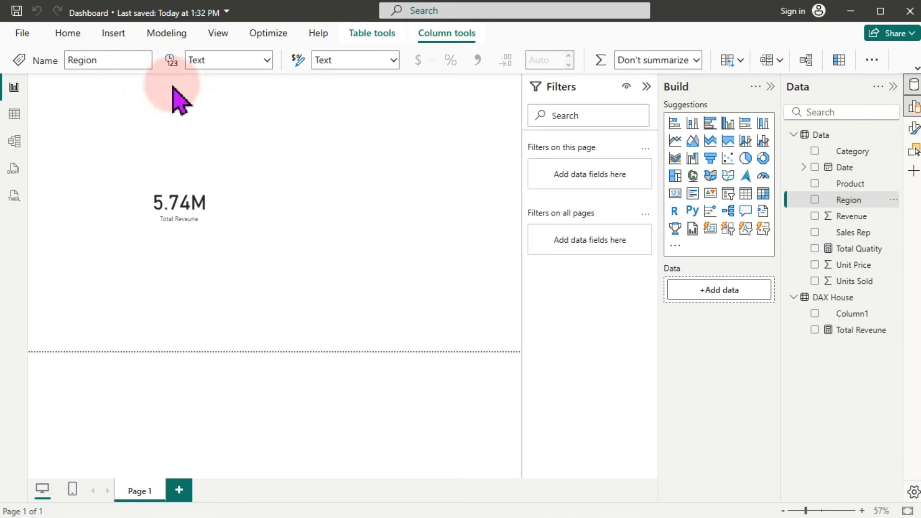
Step: Set the Total Quatity measure's home table to DAX House
left_click(883, 248)
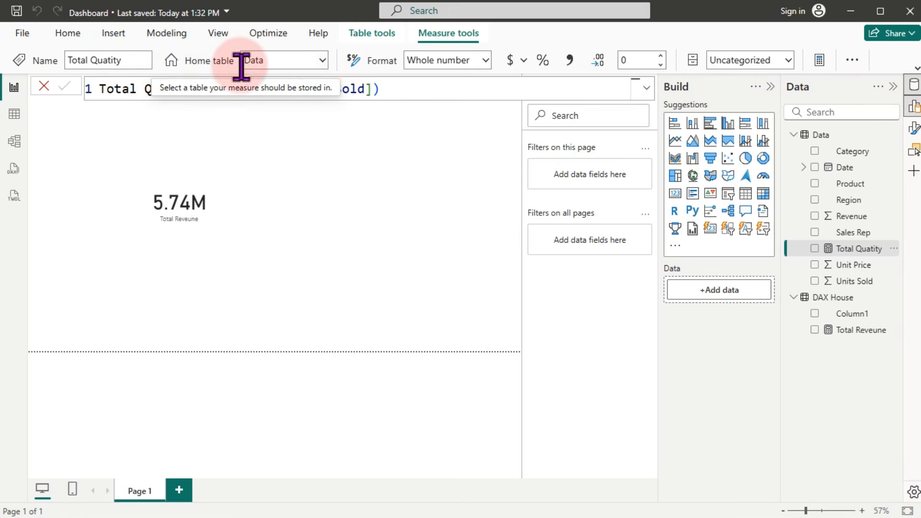
left_click_drag(127, 61, 181, 62)
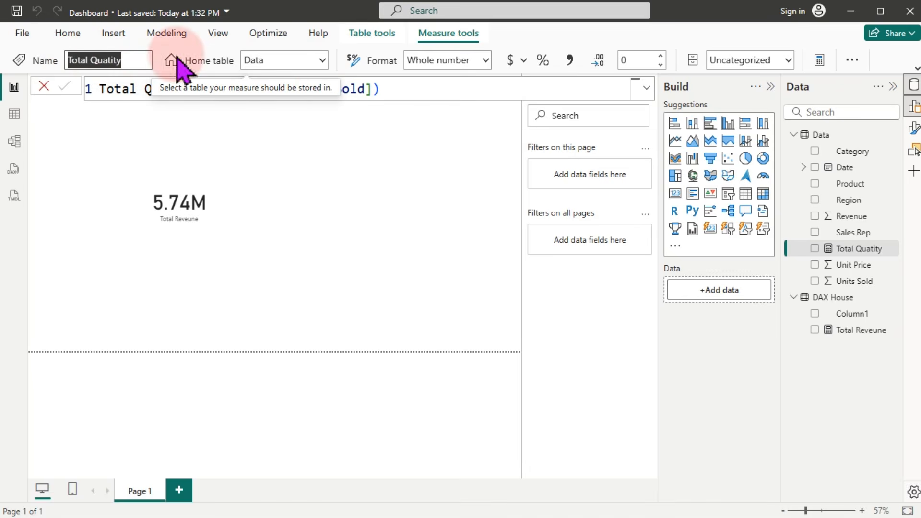
left_click(322, 61)
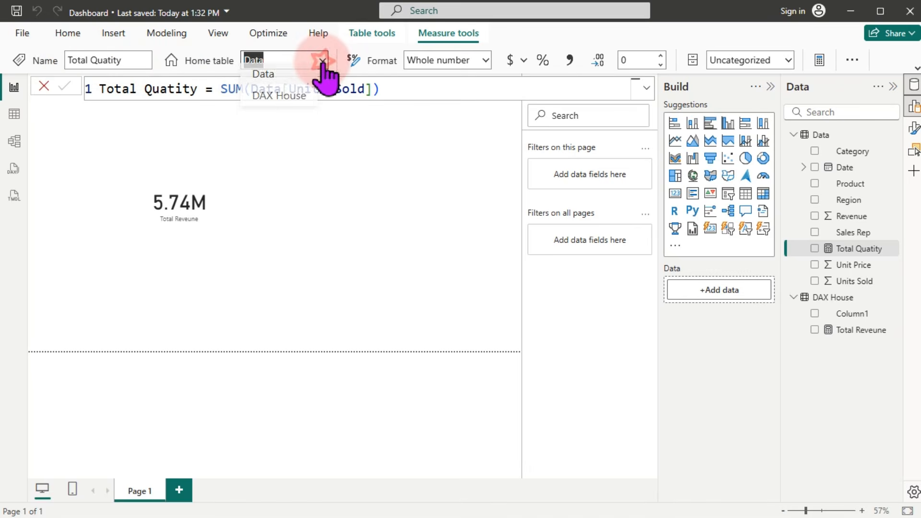
left_click(292, 105)
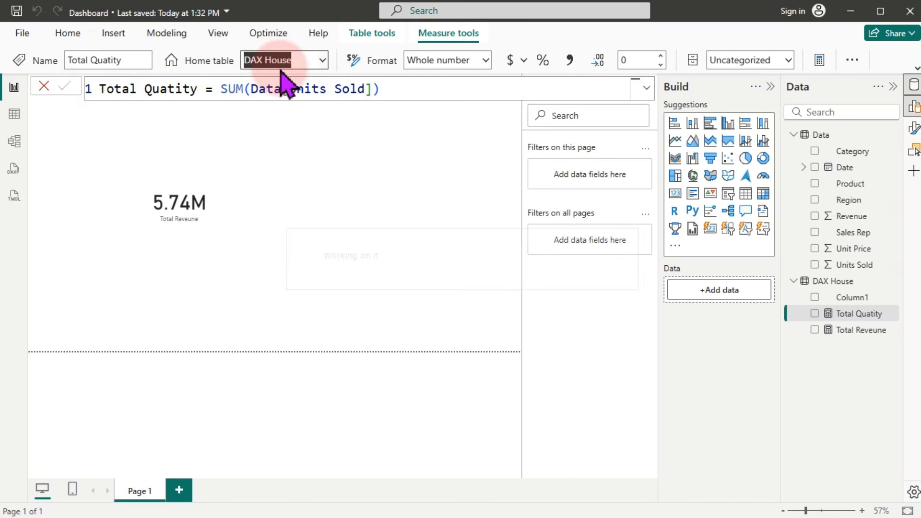
right_click(851, 331)
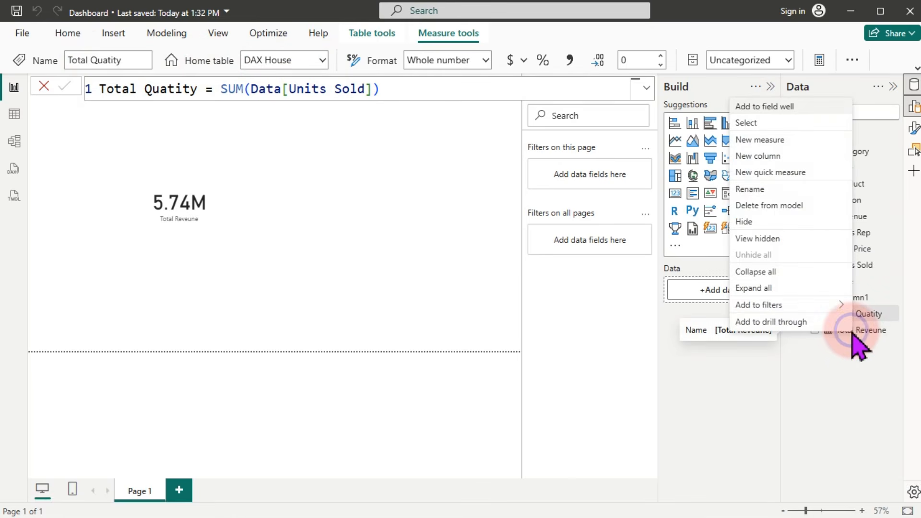
Step: Start a new DAX House measure named #Transaction using the COUNTROWS function
left_click(770, 140)
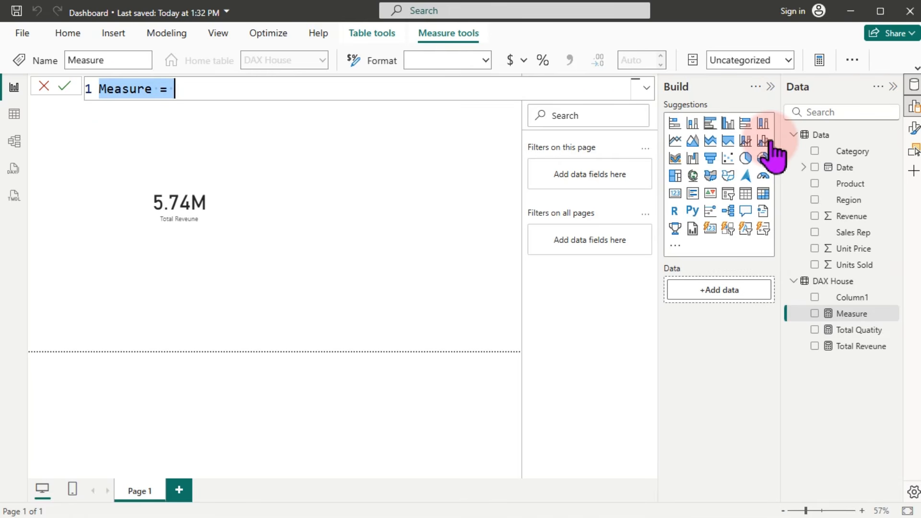
type("#r")
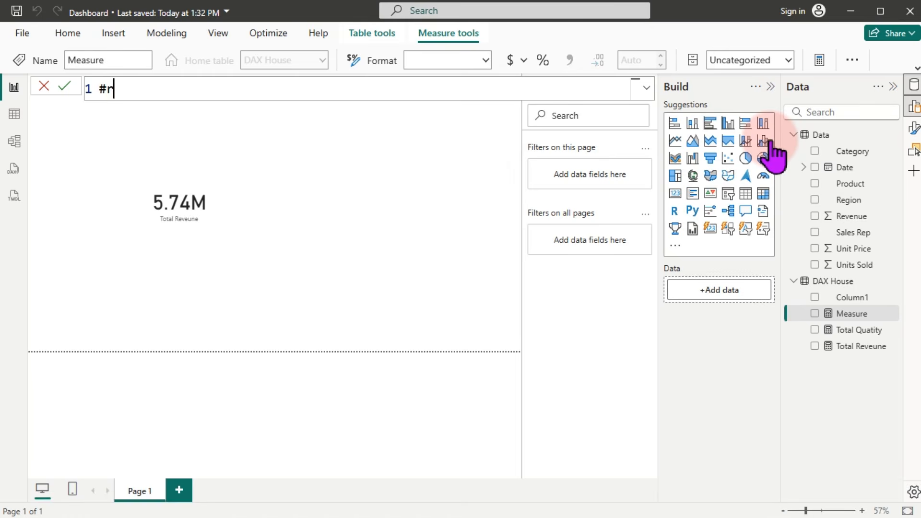
type("Transaction = ")
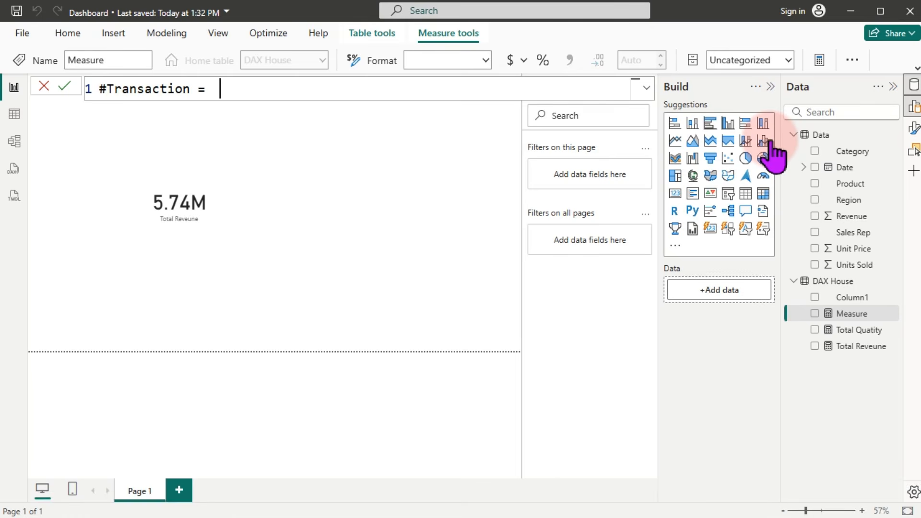
type("count")
key("Down")
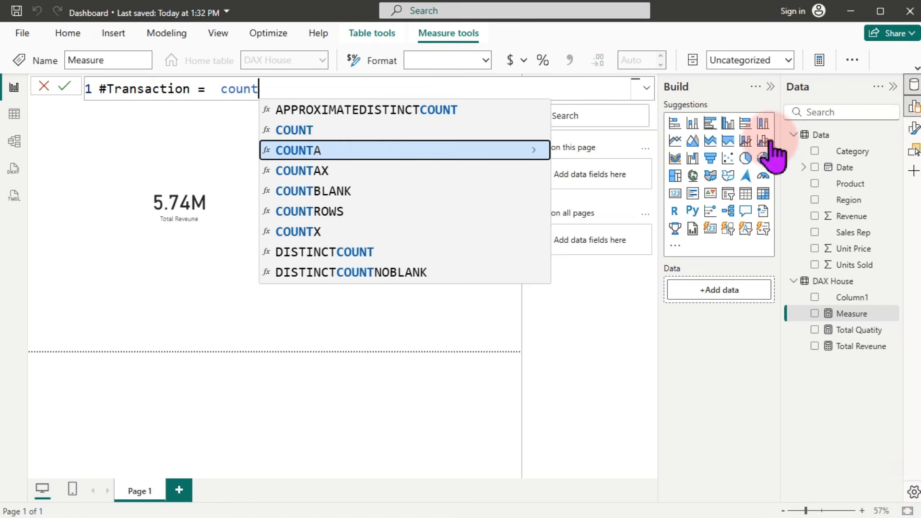
key("Down")
key("Down")
key("Down")
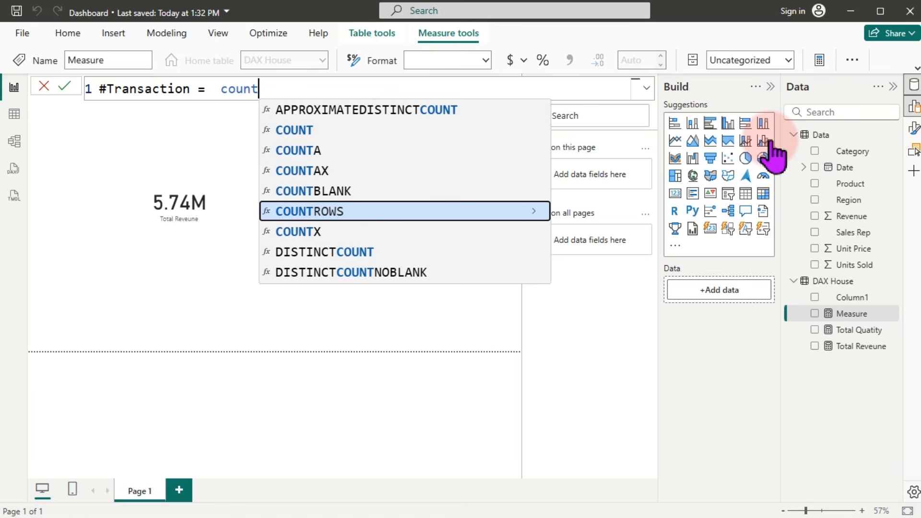
key("Tab")
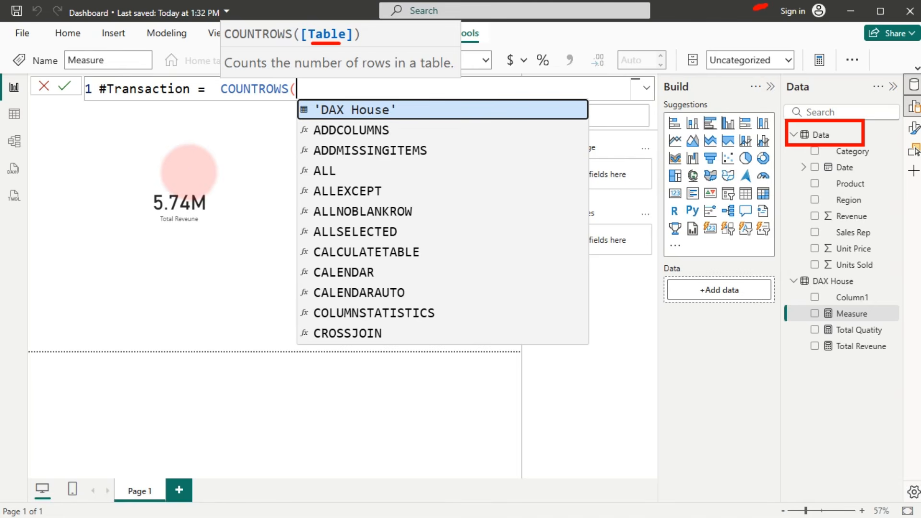
Step: Complete the formula as #Transaction = COUNTROWS(Data) and commit it
left_click_drag(134, 173, 237, 231)
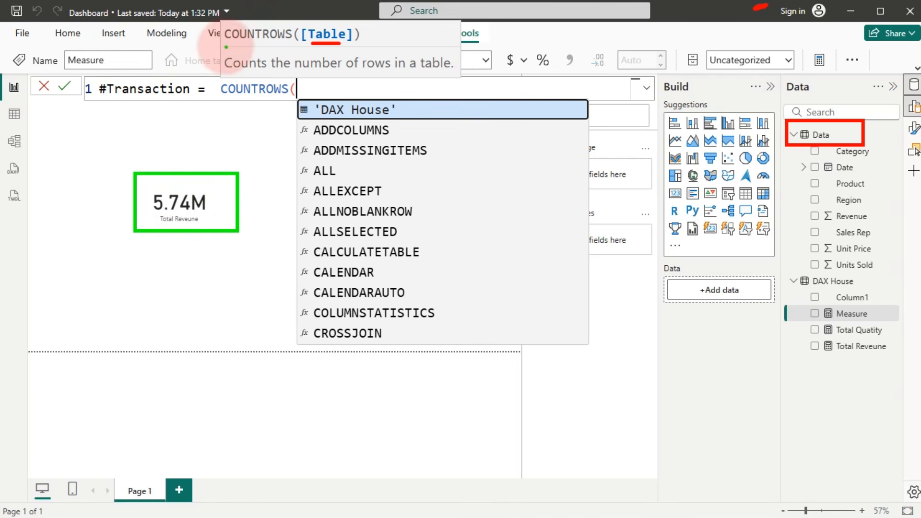
left_click_drag(218, 52, 461, 77)
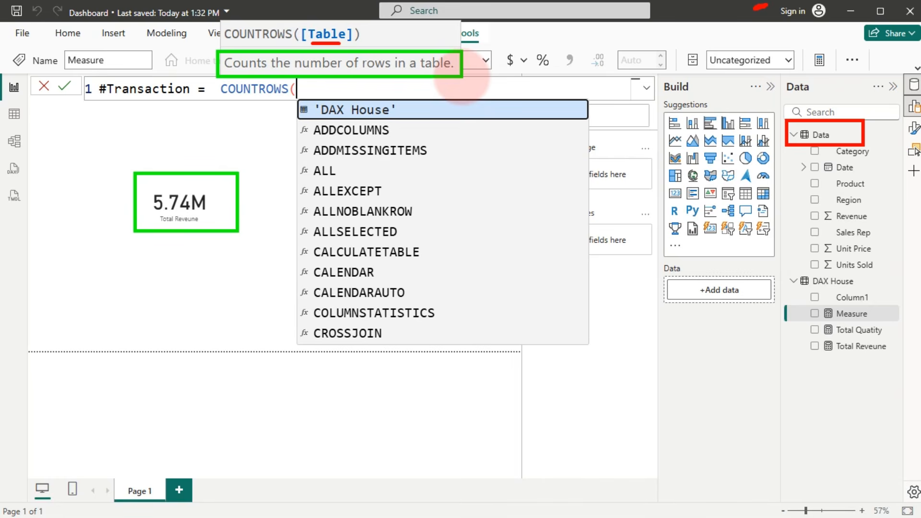
key("Escape")
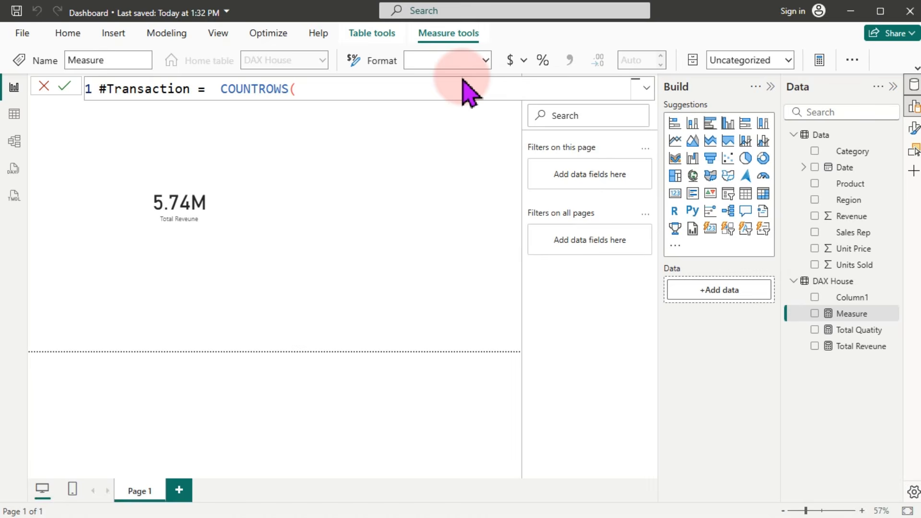
type("da")
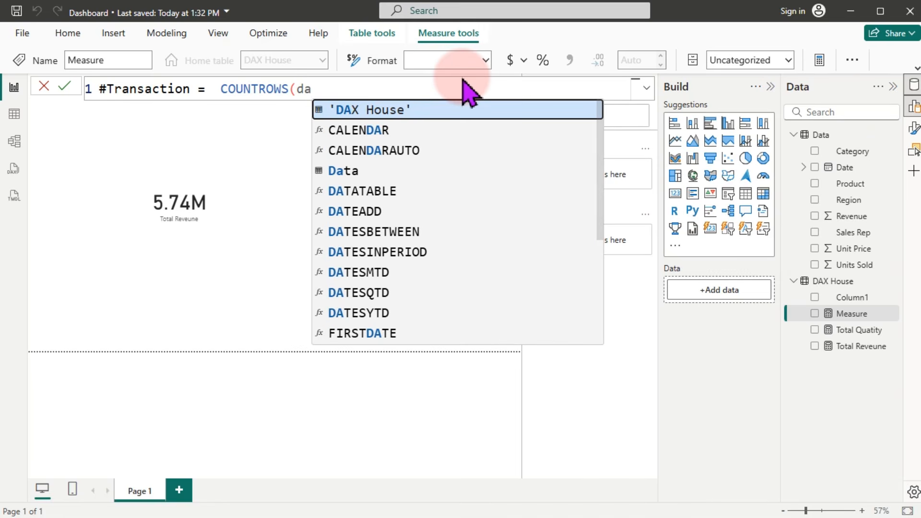
key("Down")
key("Down")
key("Down")
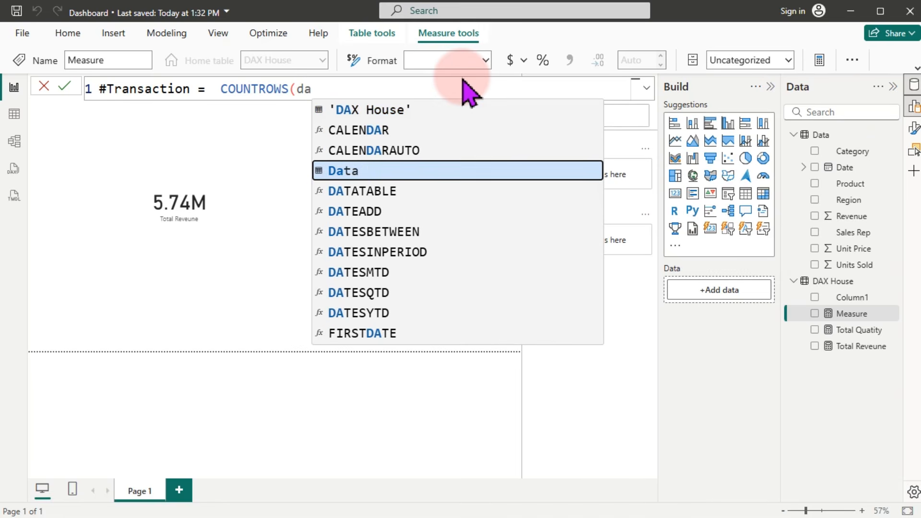
key("Tab")
type(")")
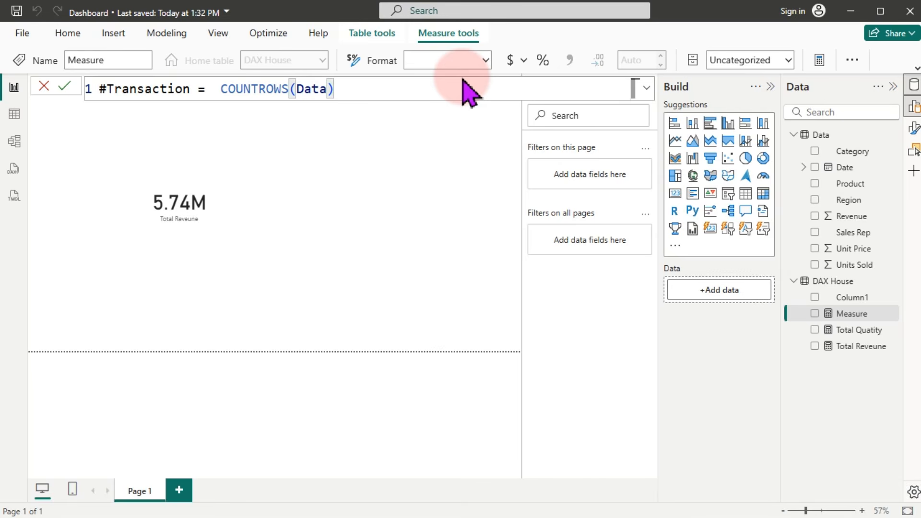
key("Return")
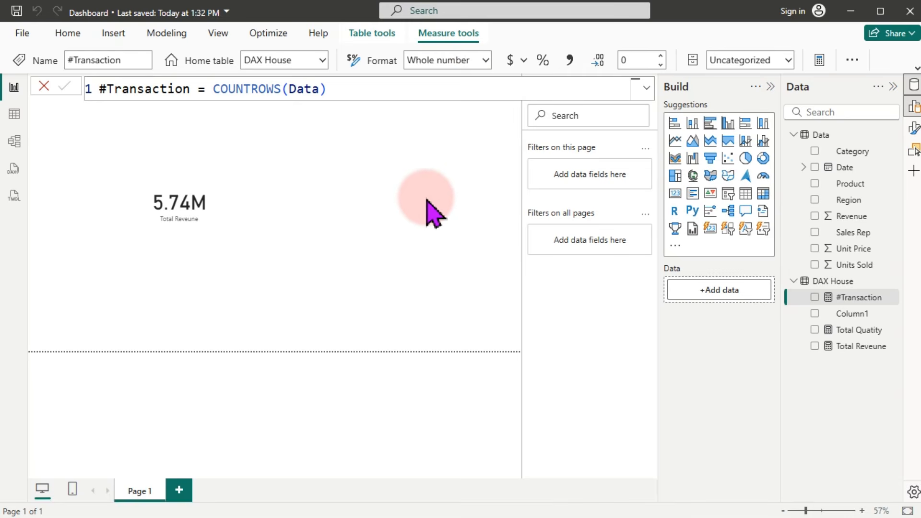
Step: Add a #Transaction card showing 400 to the report page and resize it
left_click_drag(840, 300, 339, 165)
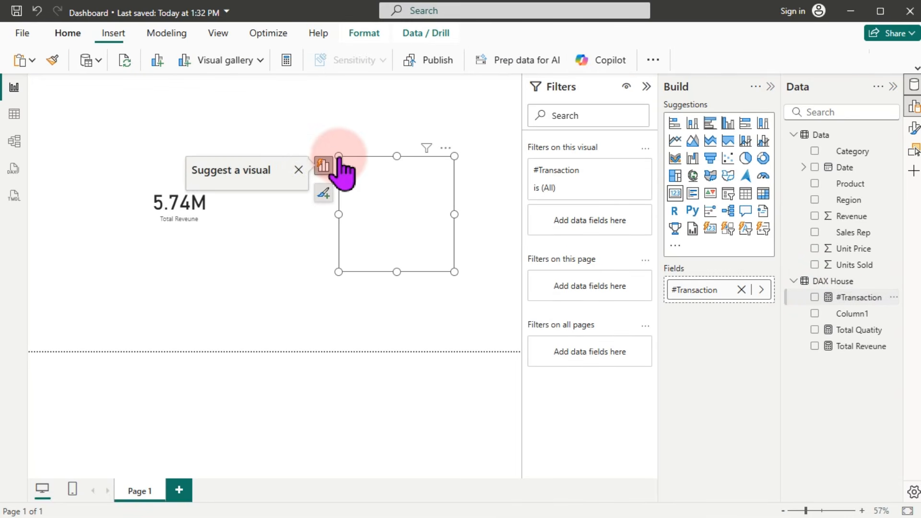
left_click(334, 161)
left_click_drag(338, 157, 353, 206)
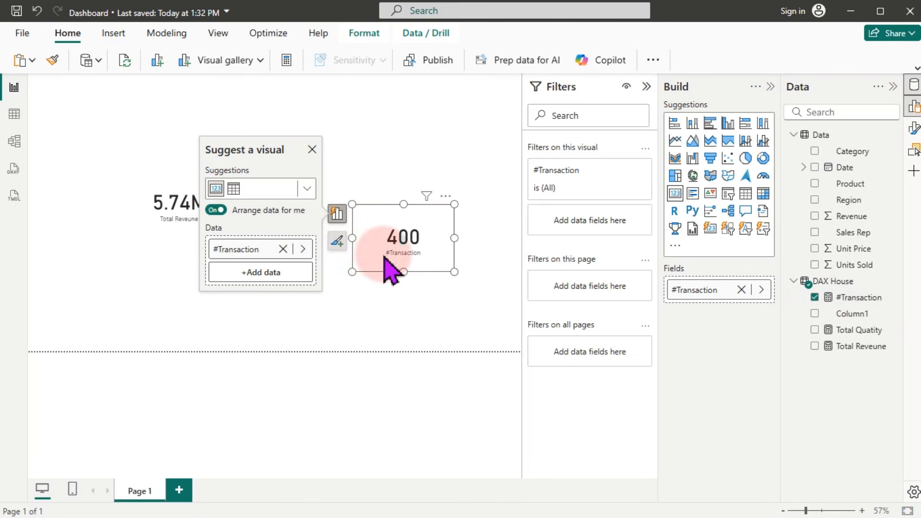
Step: Add a Total Quatity card showing 11K above the 400 card
left_click(177, 200)
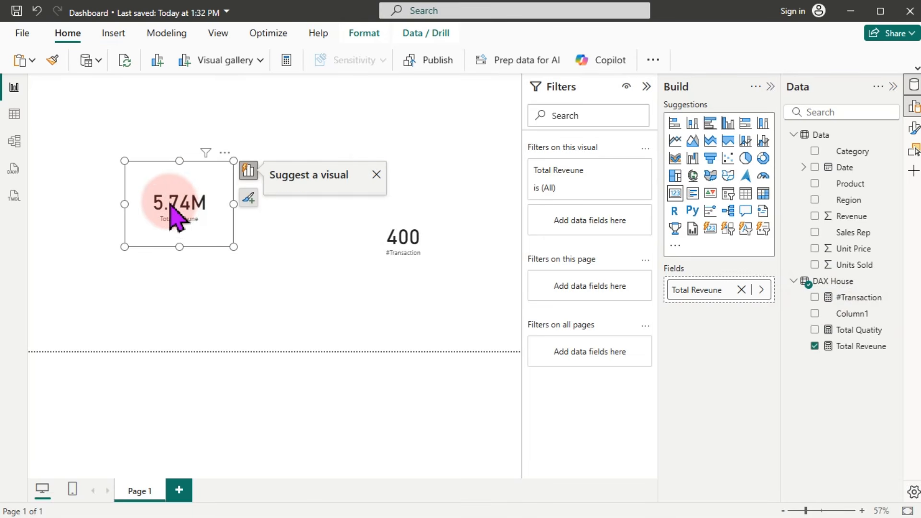
left_click(435, 103)
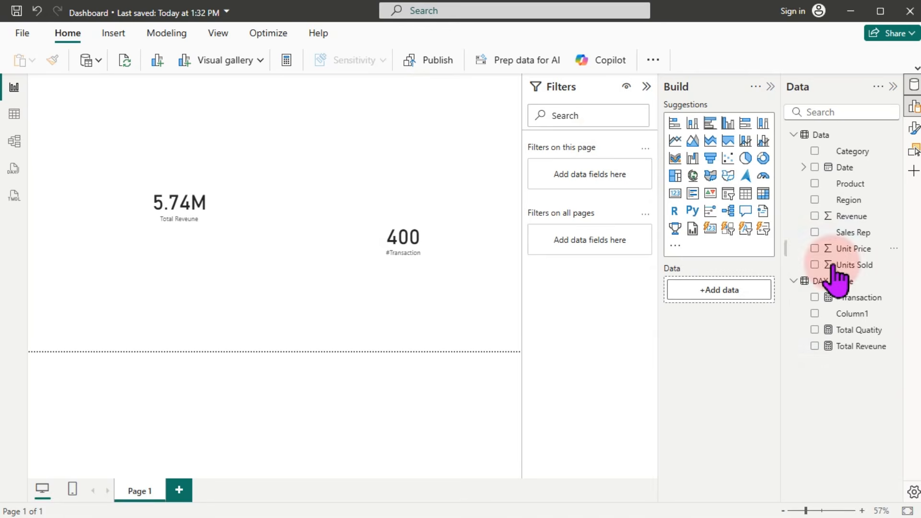
left_click_drag(859, 330, 384, 149)
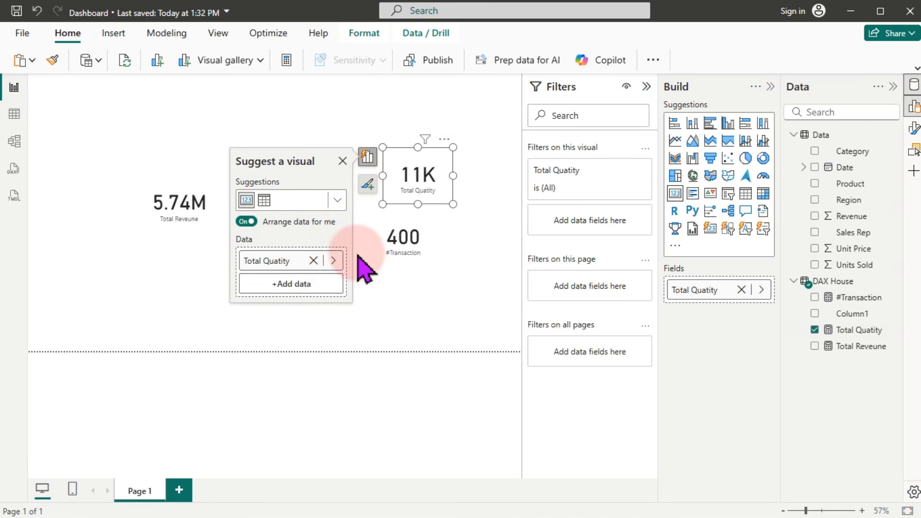
left_click(381, 319)
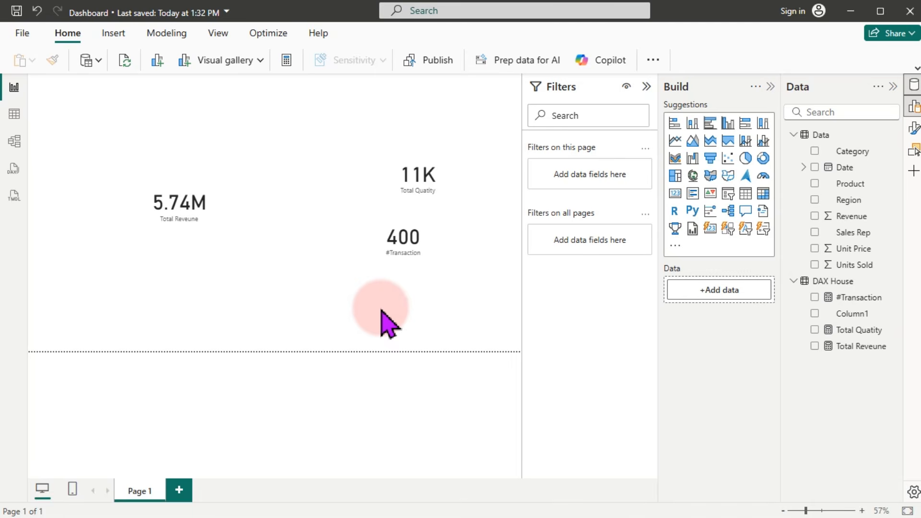
Step: Collapse the Data table and start a DAX House measure named LY, commented 'LY means Las Year'
left_click(792, 134)
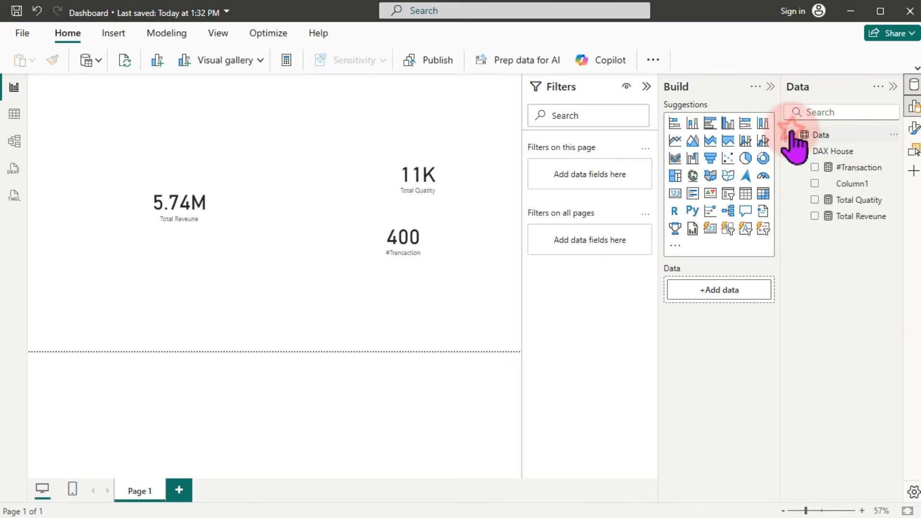
right_click(844, 168)
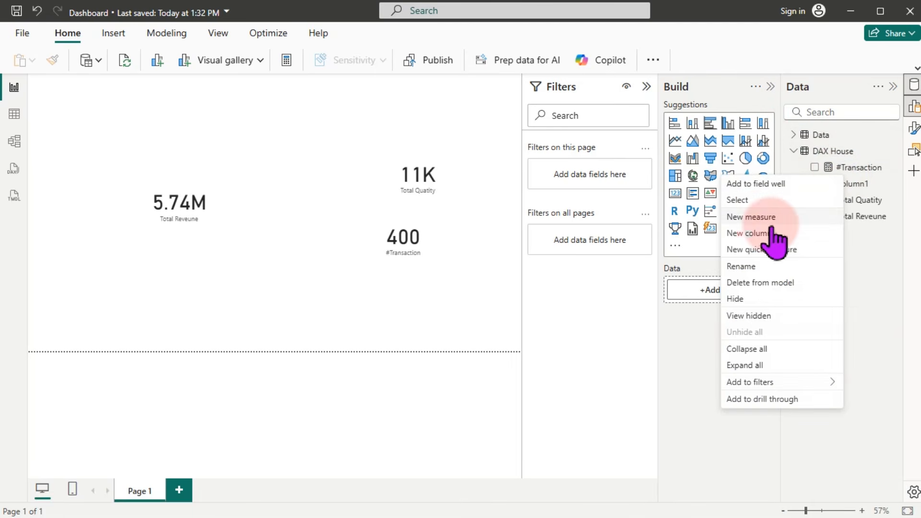
left_click(758, 217)
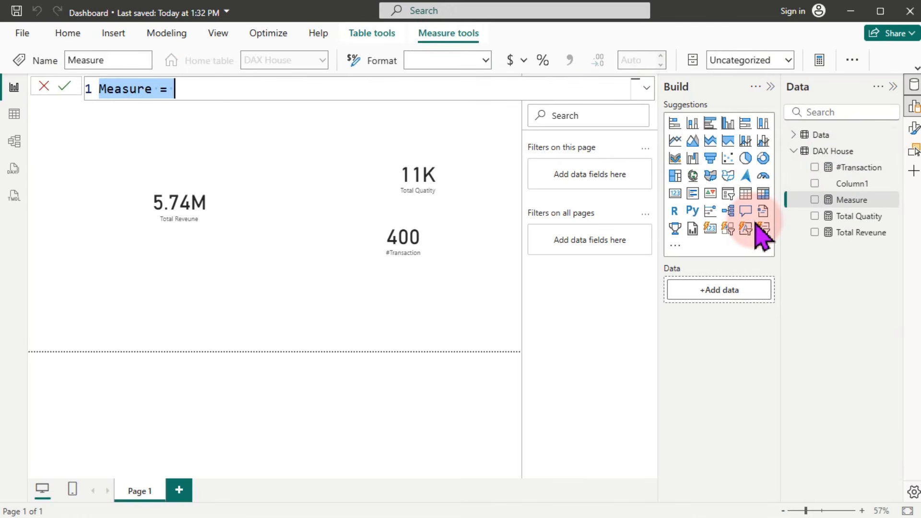
type("L")
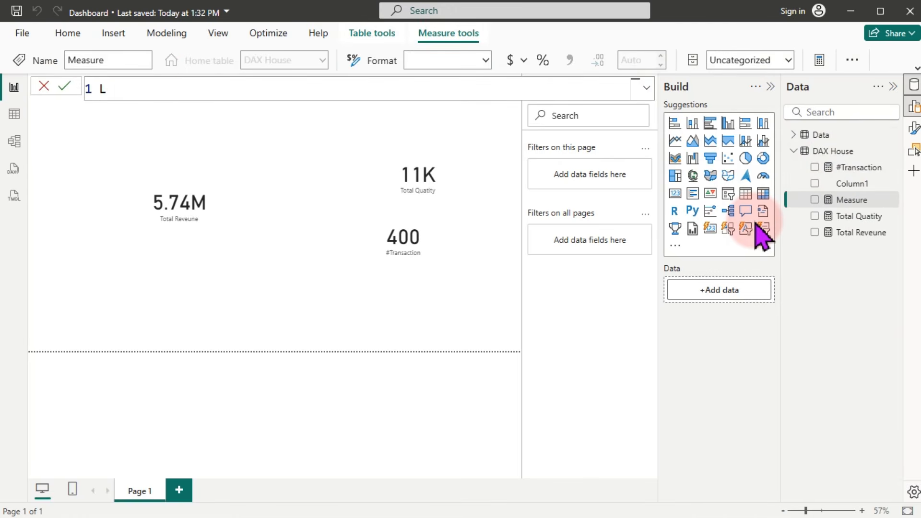
type("Y =")
type("- Ly")
key("BackSpace")
type("Y means")
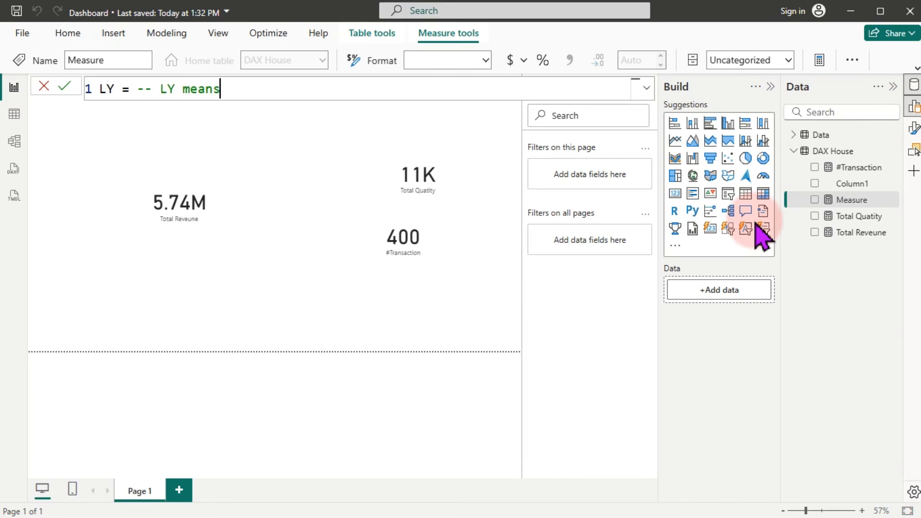
type(" Las Year")
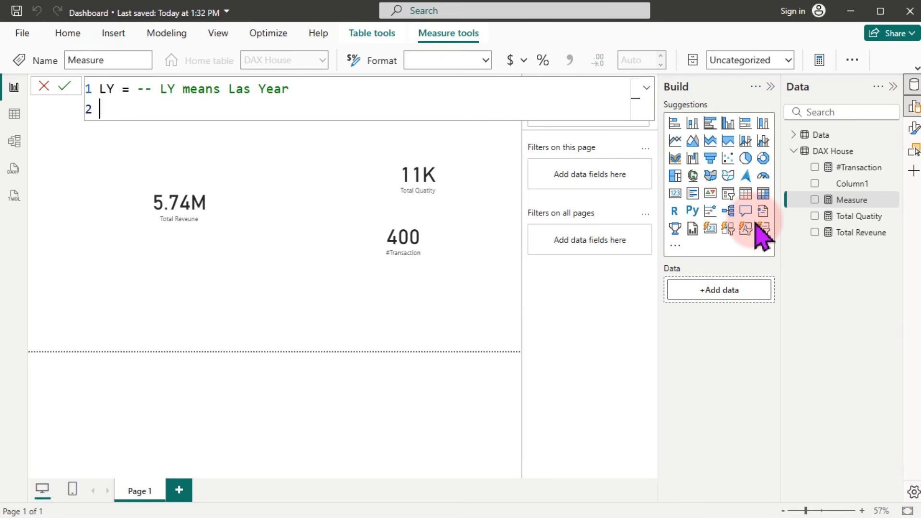
Step: Draft CALCULATE([Total Reveune], DATEADD(...) as the LY body, then select the whole formula
key("Tab")
type("cal")
key("Tab")
key("shift+Return")
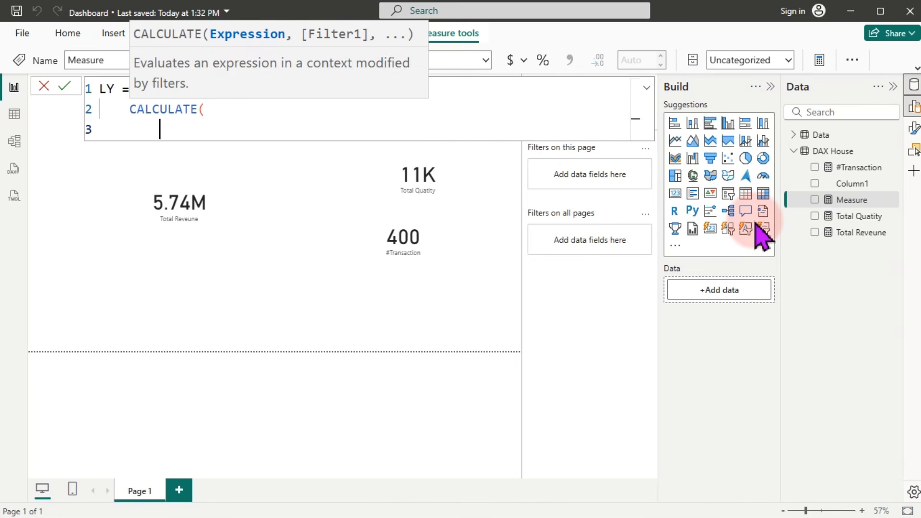
type("[")
key("Down")
key("Down")
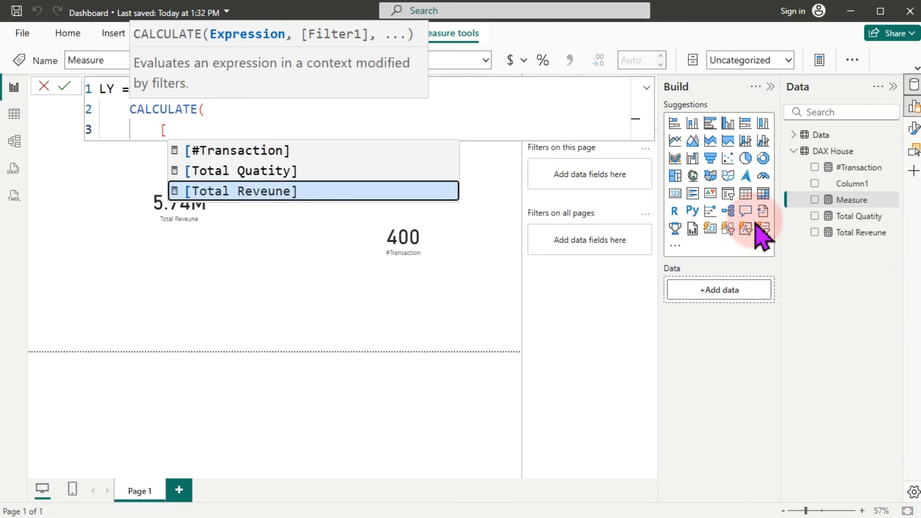
key("Tab")
type(",")
key("shift+Return")
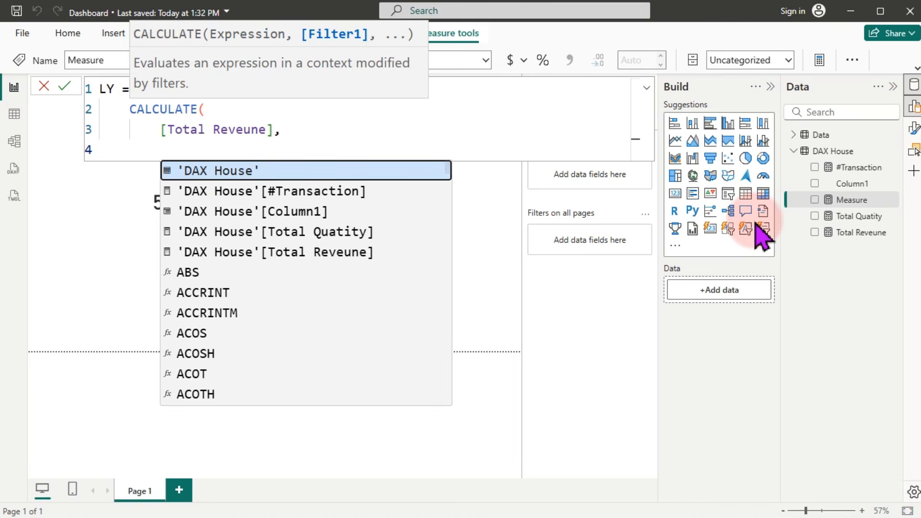
type("data")
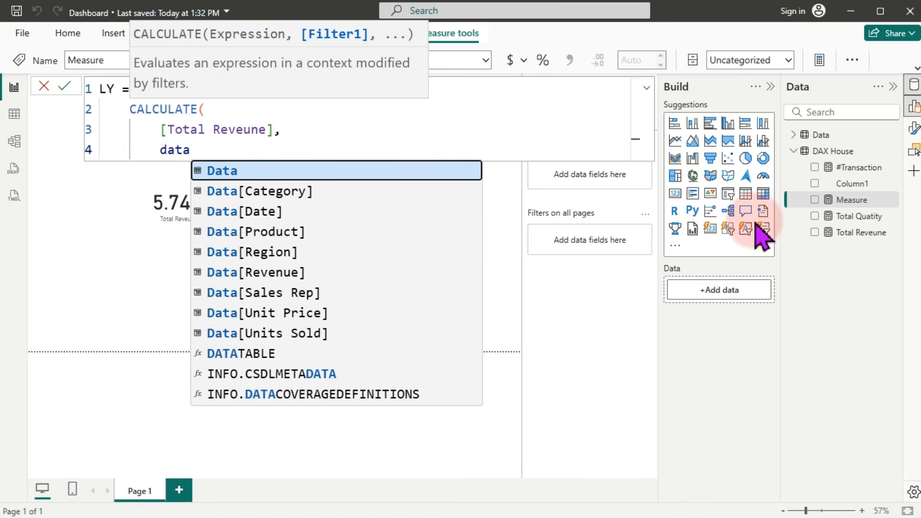
key("BackSpace")
type("ea")
key("Tab")
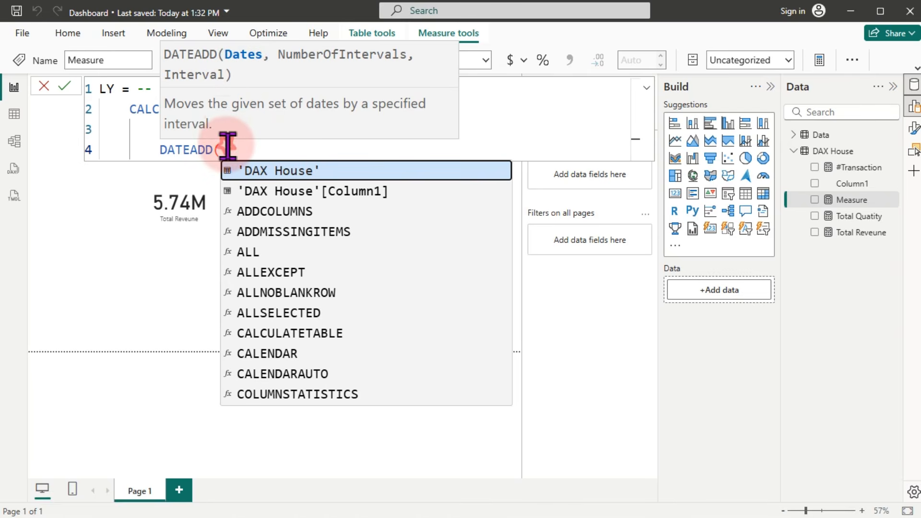
key("ctrl+a")
Step: Delete the LY draft, discard the empty measure, and switch to Table view
key("BackSpace")
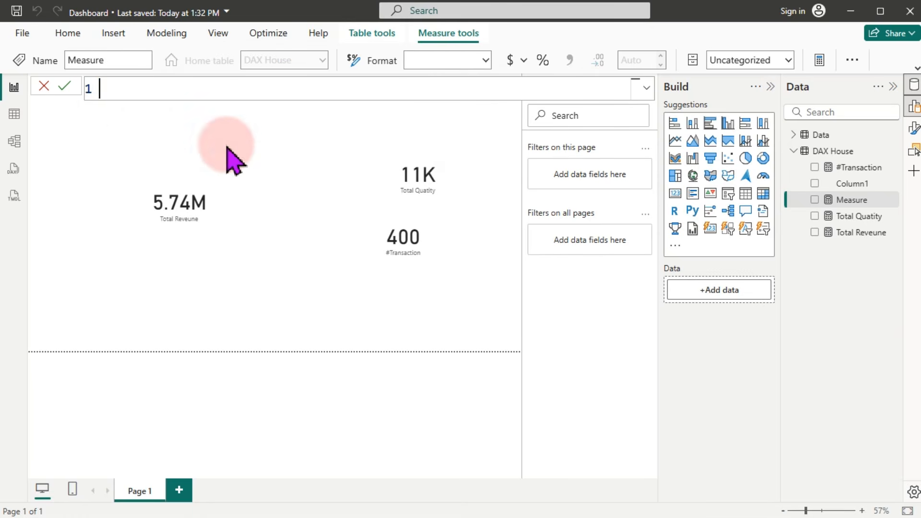
left_click(44, 86)
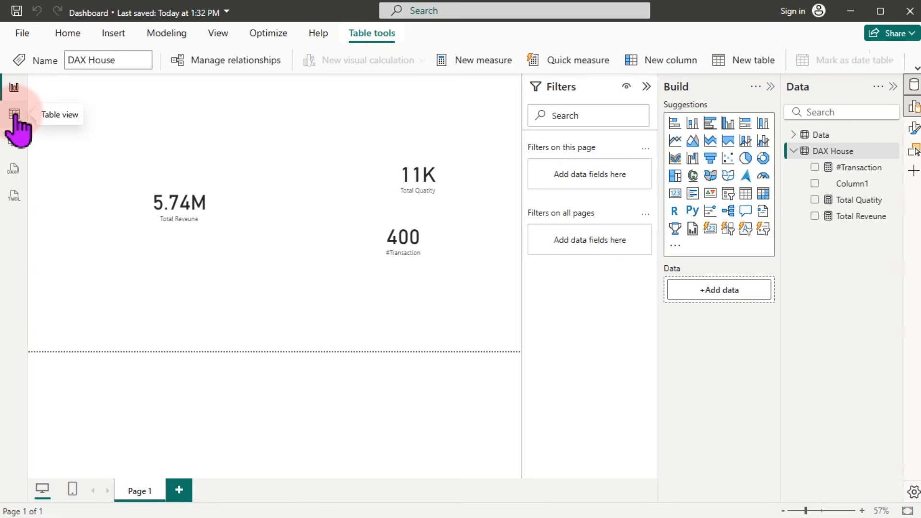
left_click(14, 115)
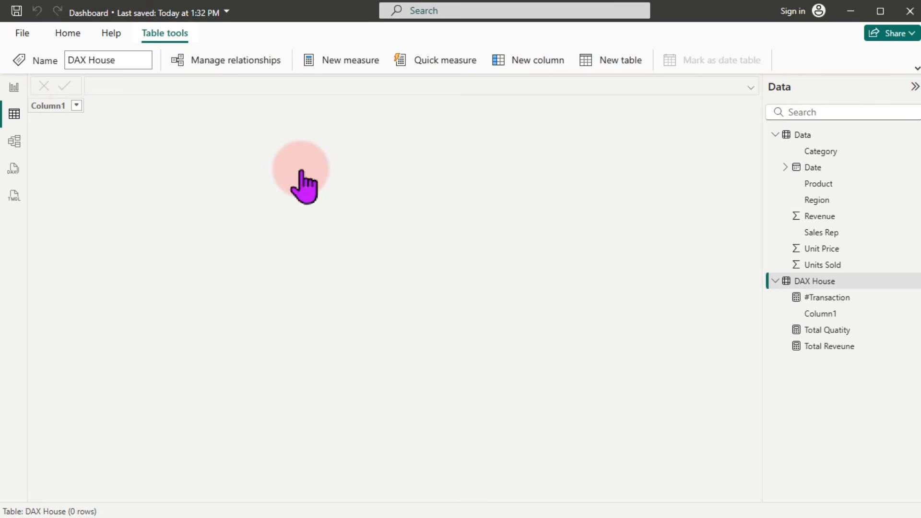
Step: Enlarge the formula text and write Calendar = ADDCOLUMNS(CALENDARAUTO()) across separate lines
key("ctrl+plus")
key("ctrl+plus")
key("ctrl+plus")
key("ctrl+plus")
key("ctrl+plus")
key("ctrl+plus")
key("ctrl+plus")
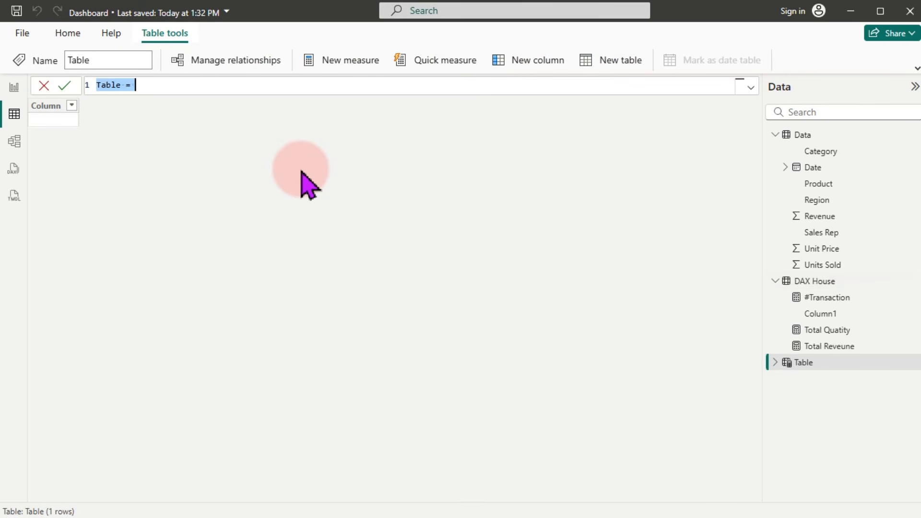
type("Cale")
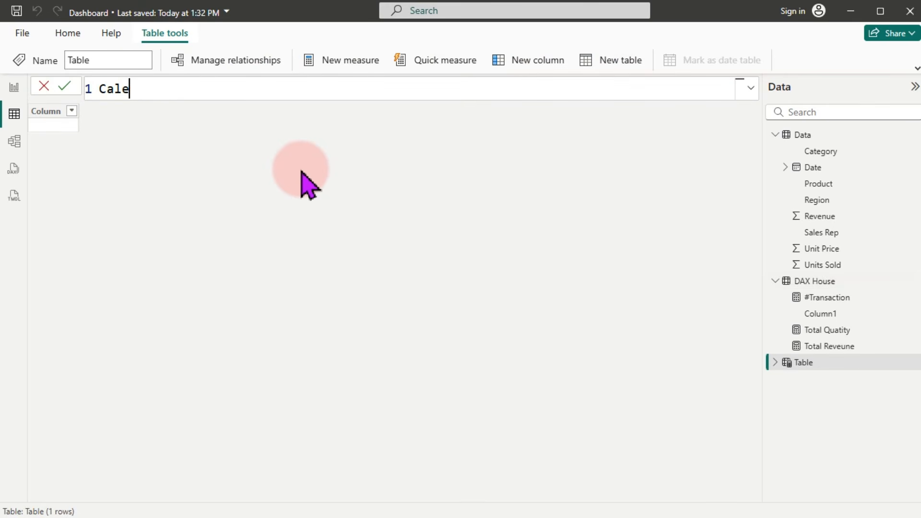
type("ndar =")
key("shift+Return")
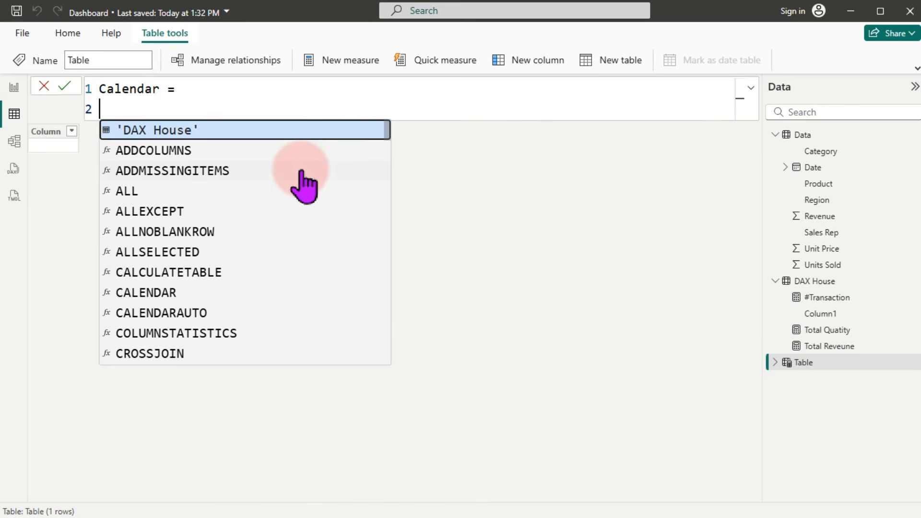
key("Down")
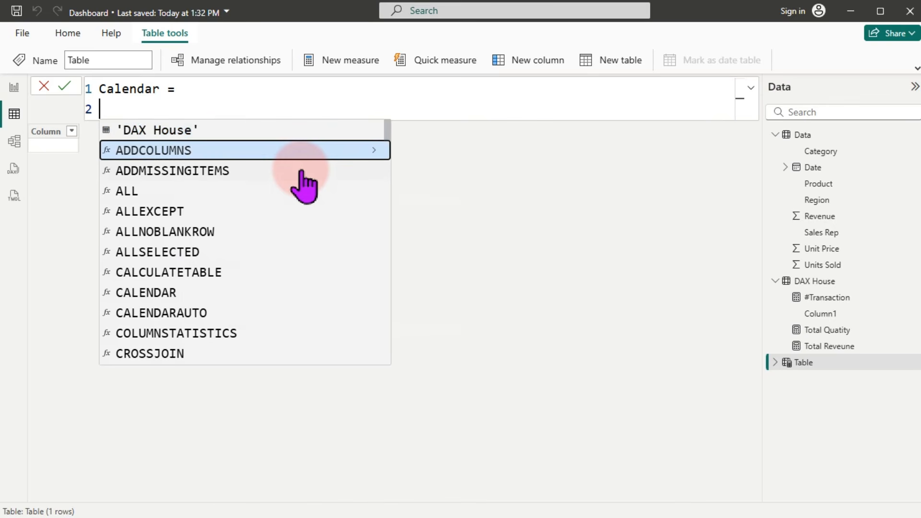
key("Tab")
key("shift+Return")
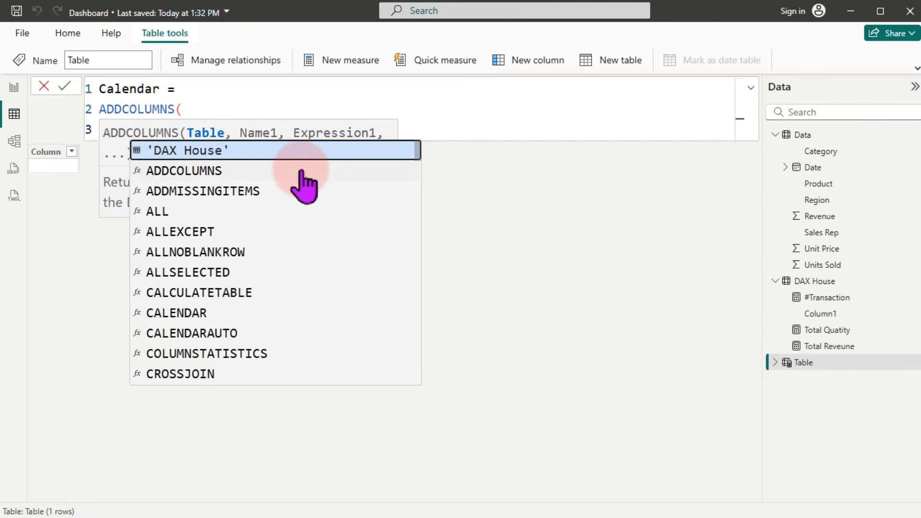
type("calend")
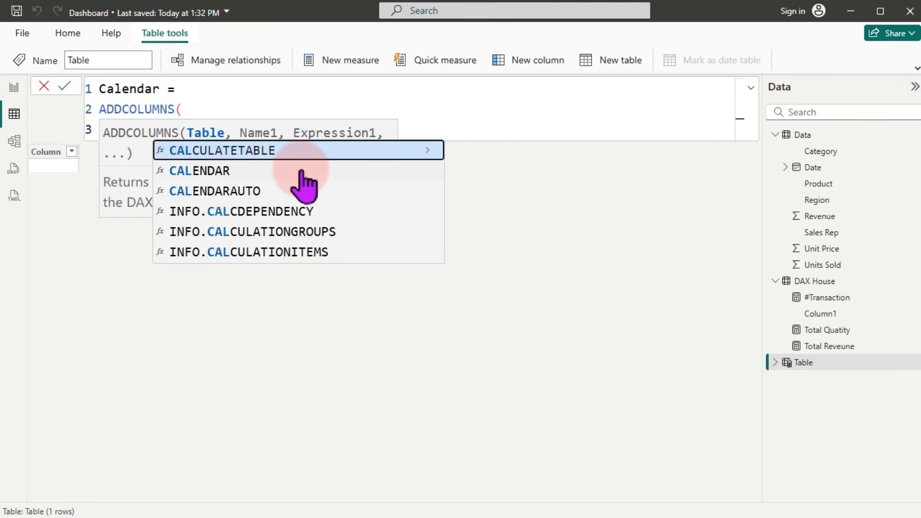
key("Down")
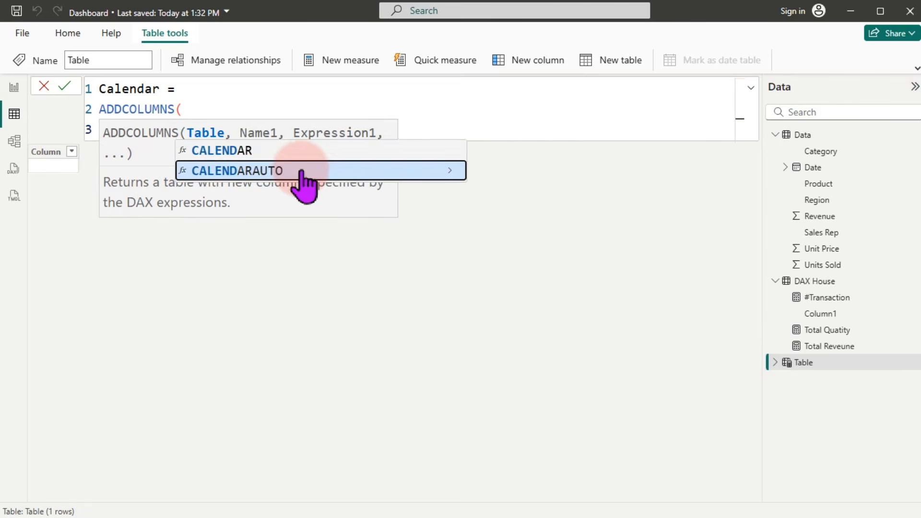
key("Tab")
type(")")
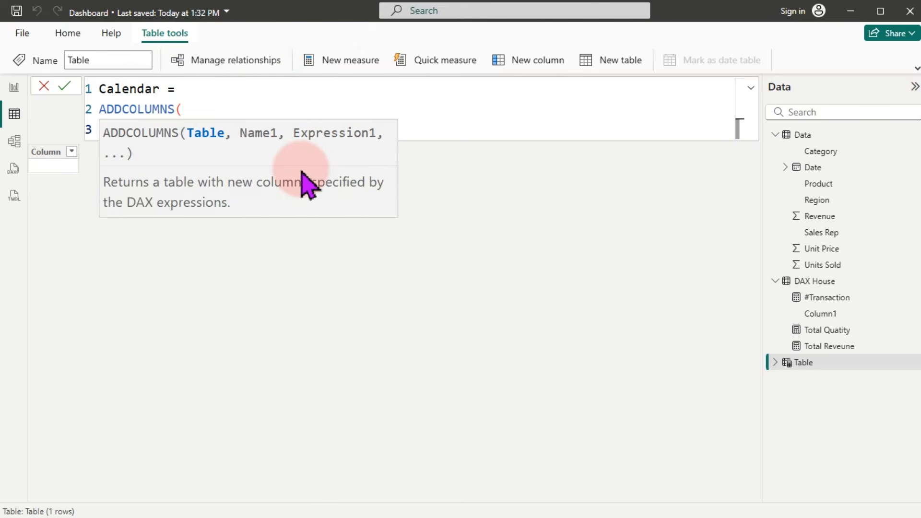
key("shift+Return")
type(")")
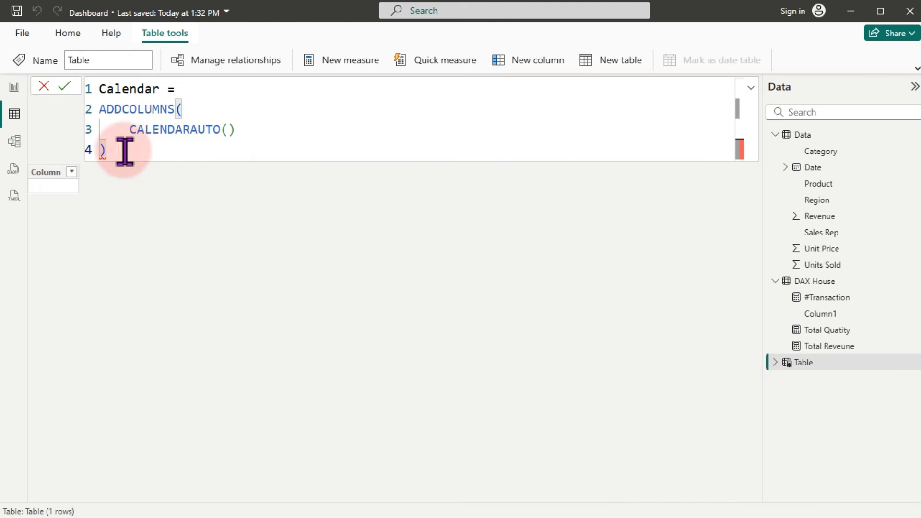
Step: Add a "Year" column as YEAR([Date]) and commit the Calendar table
left_click(253, 133)
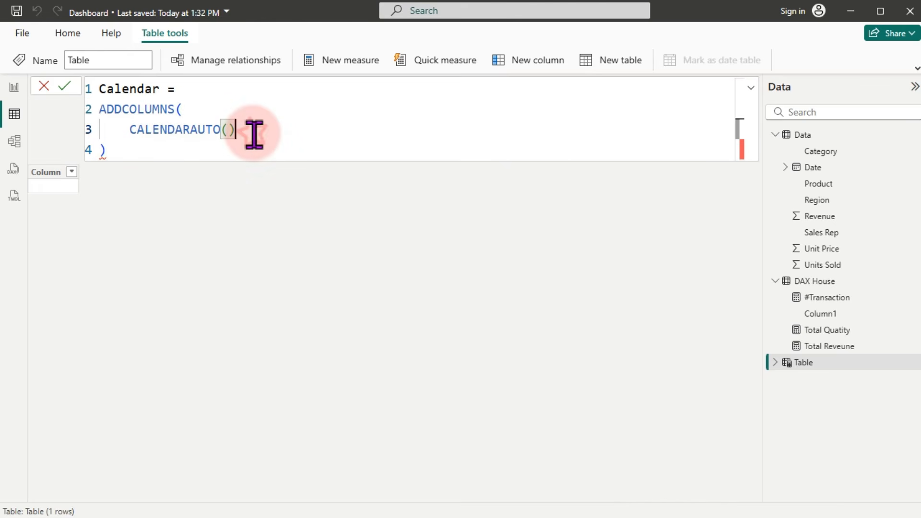
type(",")
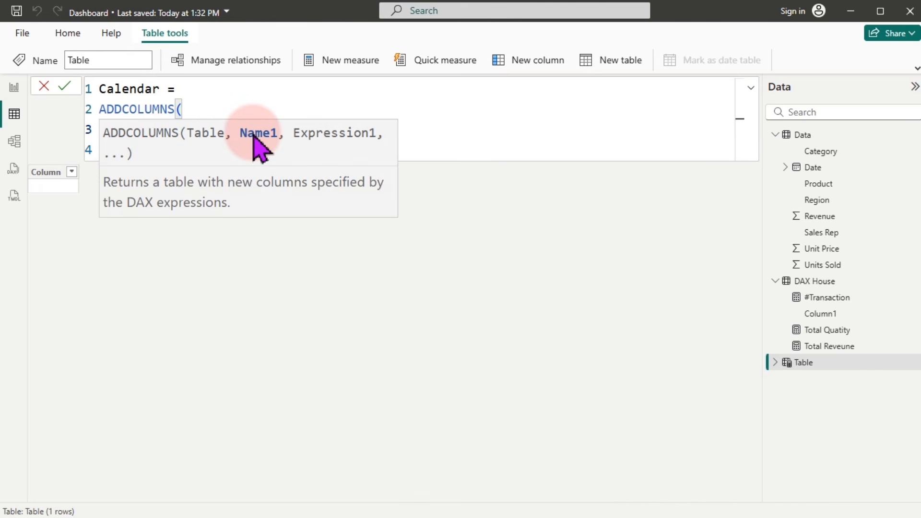
key("shift+Return")
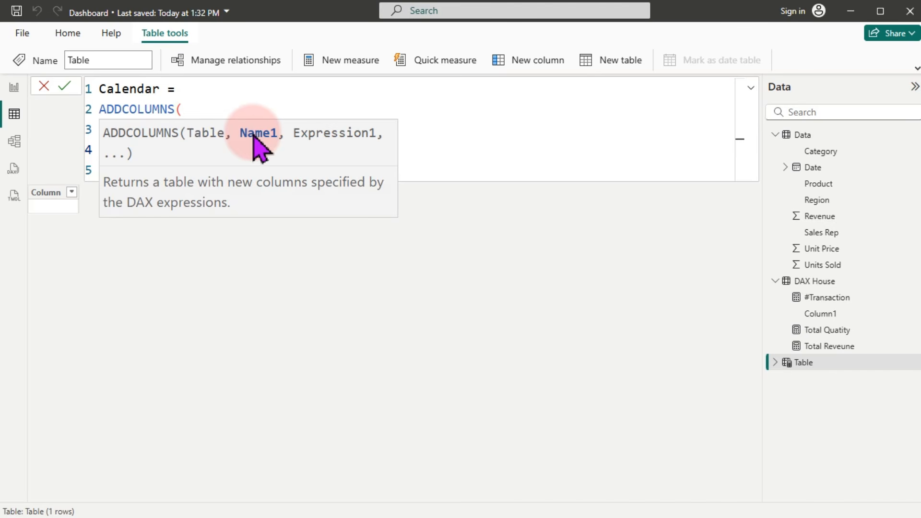
type("\"Year\",")
left_click(231, 108)
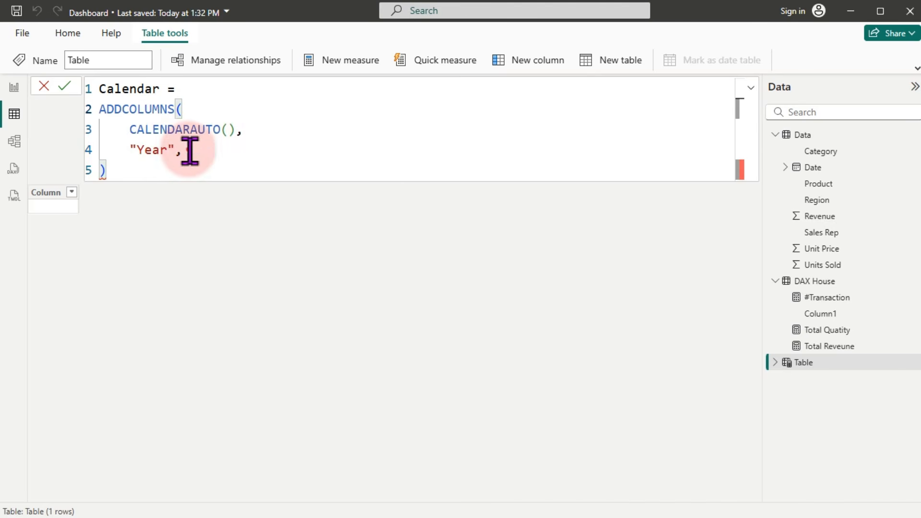
left_click_drag(189, 149, 129, 149)
left_click(185, 149)
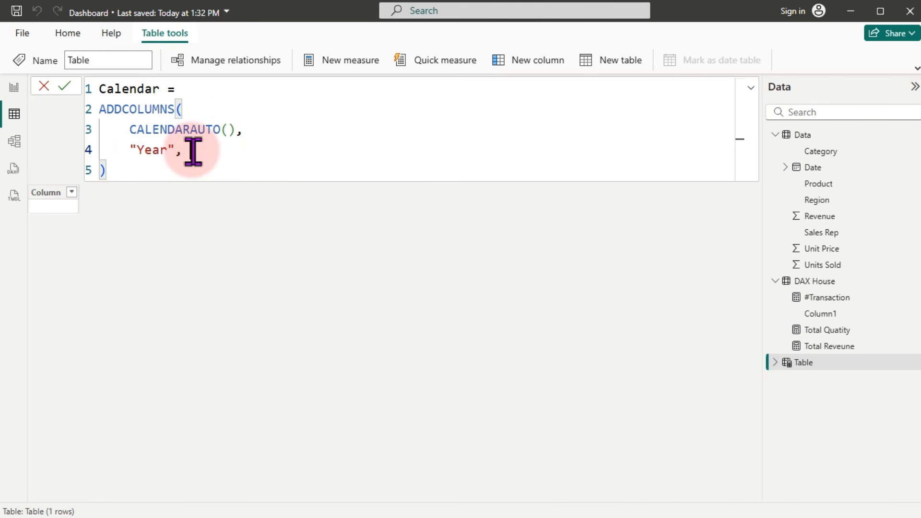
type("Year")
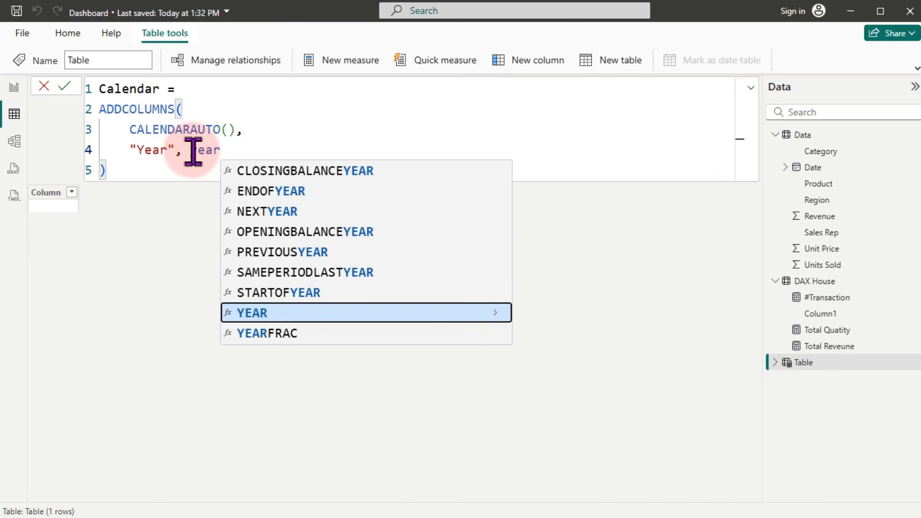
key("Tab")
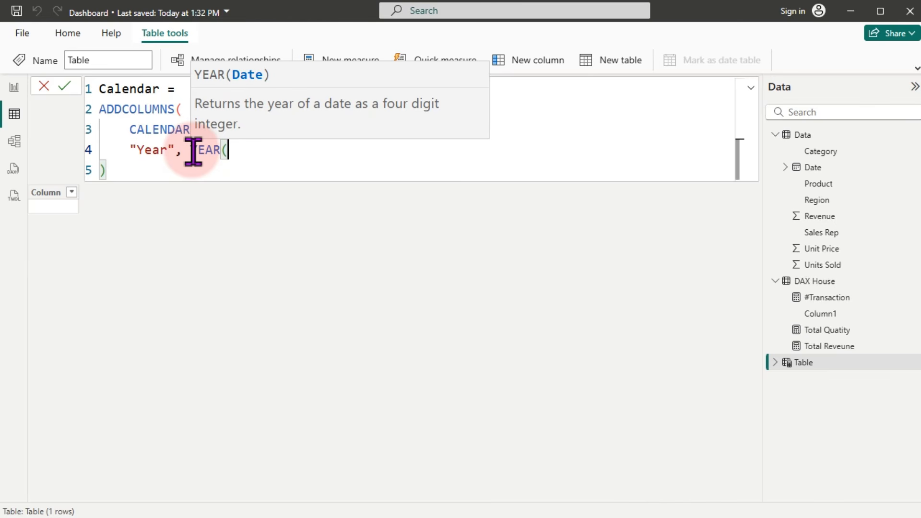
type("[")
key("Down")
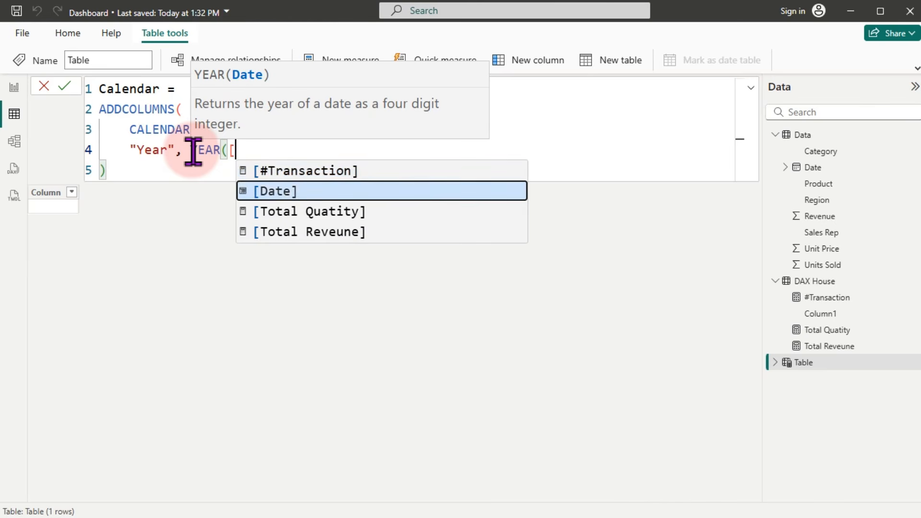
key("Tab")
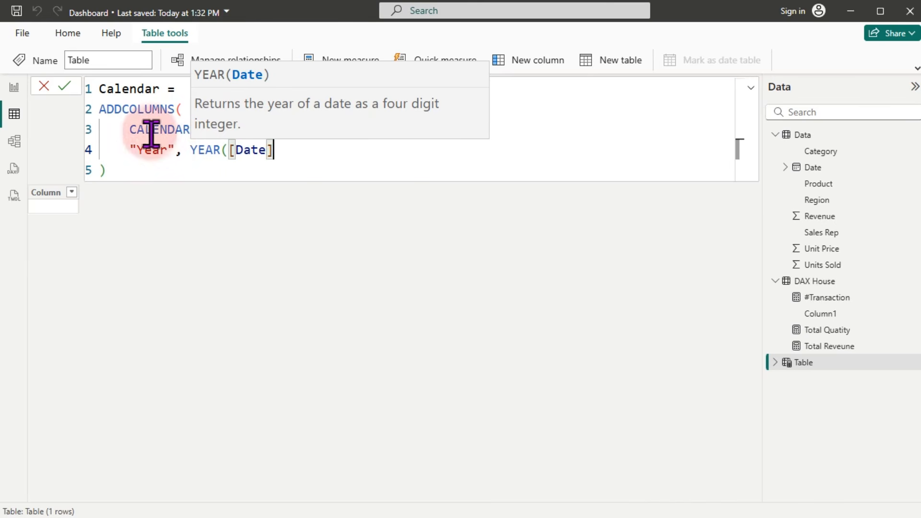
type(")")
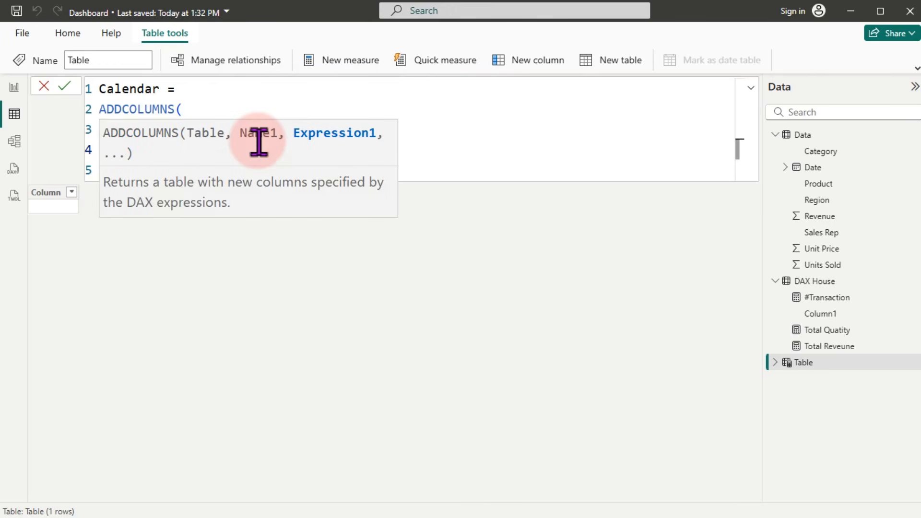
left_click(316, 95)
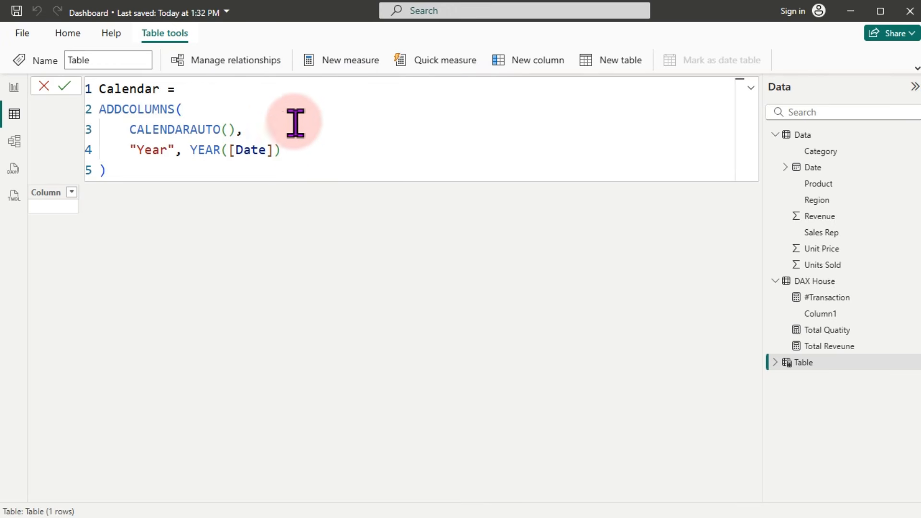
left_click(293, 150)
key("Return")
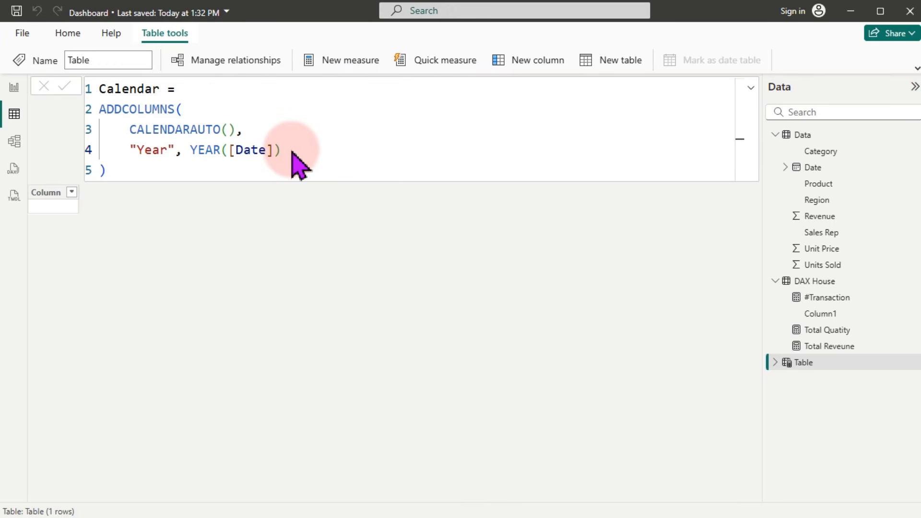
Step: Open the Calendar table formula for editing after the YEAR([Date]) line
left_click(72, 193)
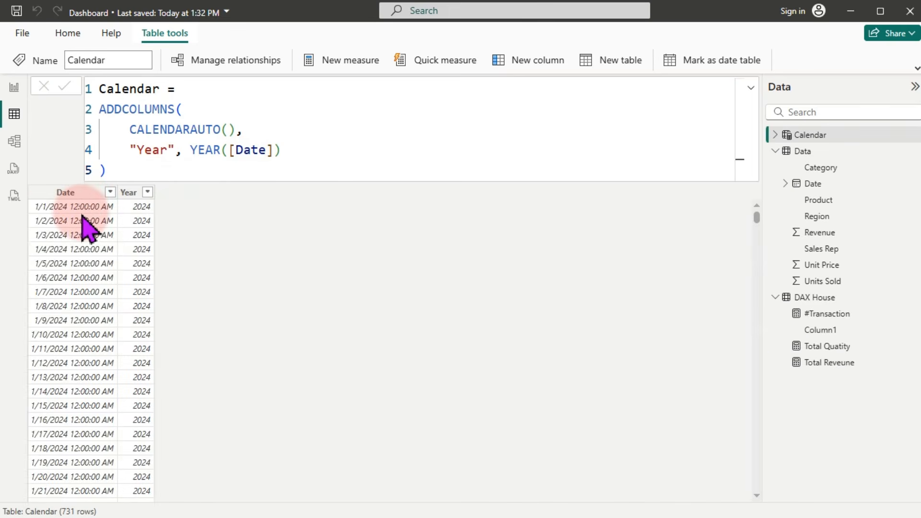
left_click(132, 192)
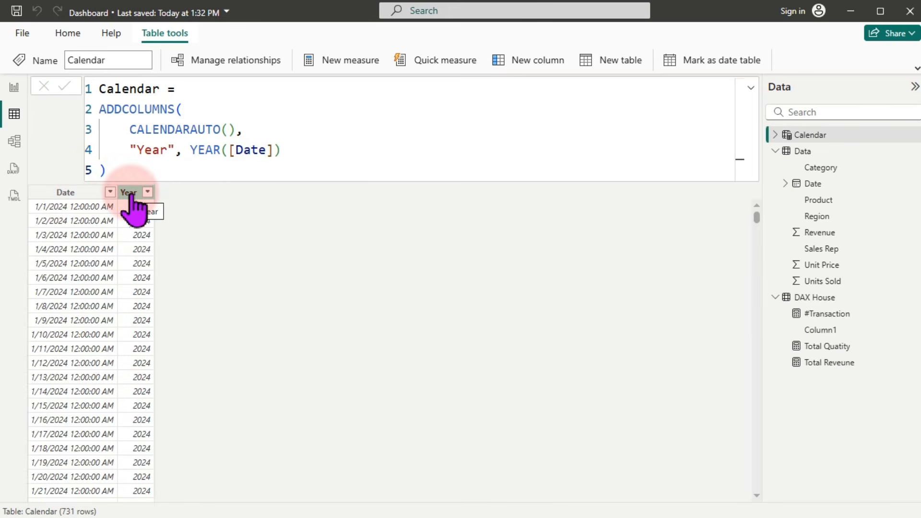
left_click(72, 193)
left_click(243, 147)
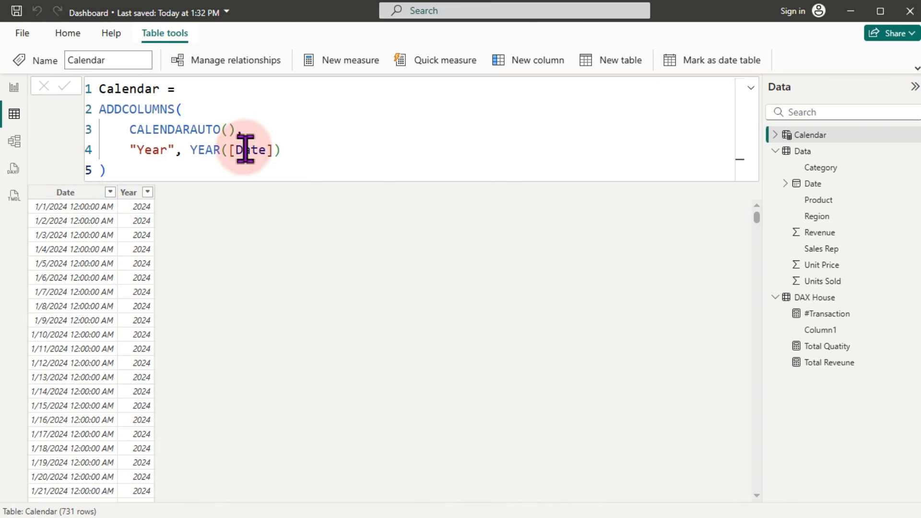
left_click_drag(247, 137, 131, 137)
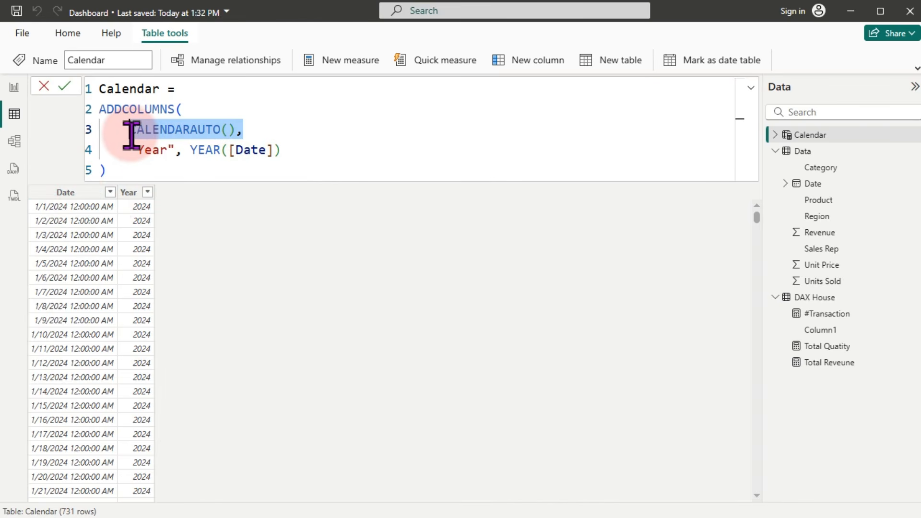
left_click(317, 165)
left_click(304, 155)
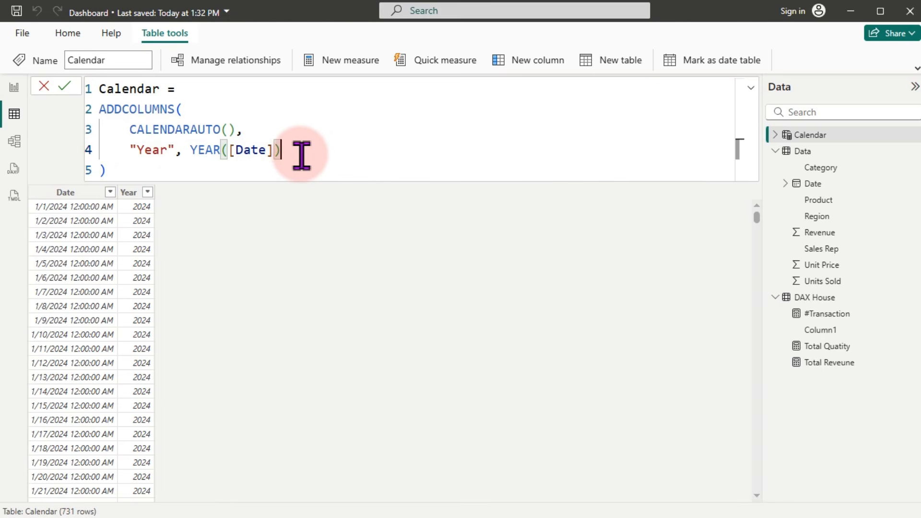
Step: Add a "Month" column defined as FORMAT([Date],"mmm")
type(",")
key("Return")
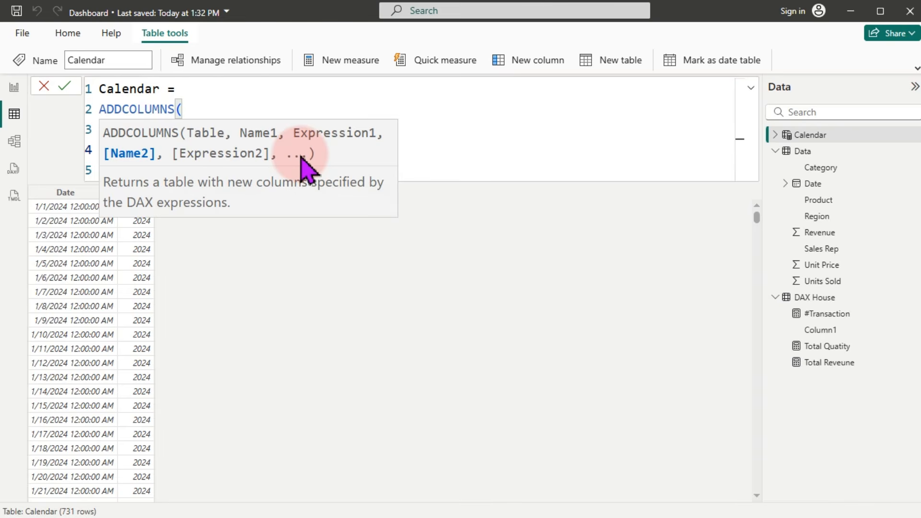
left_click(420, 131)
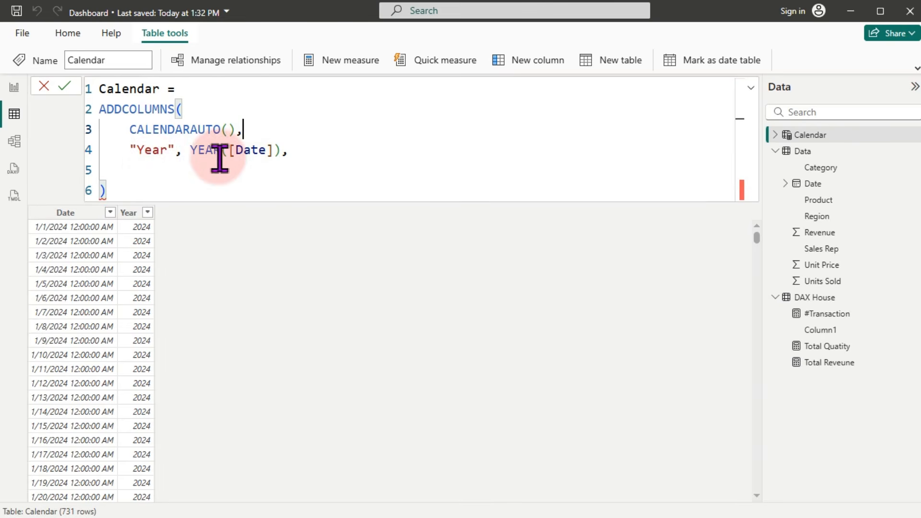
left_click(153, 165)
type("\"")
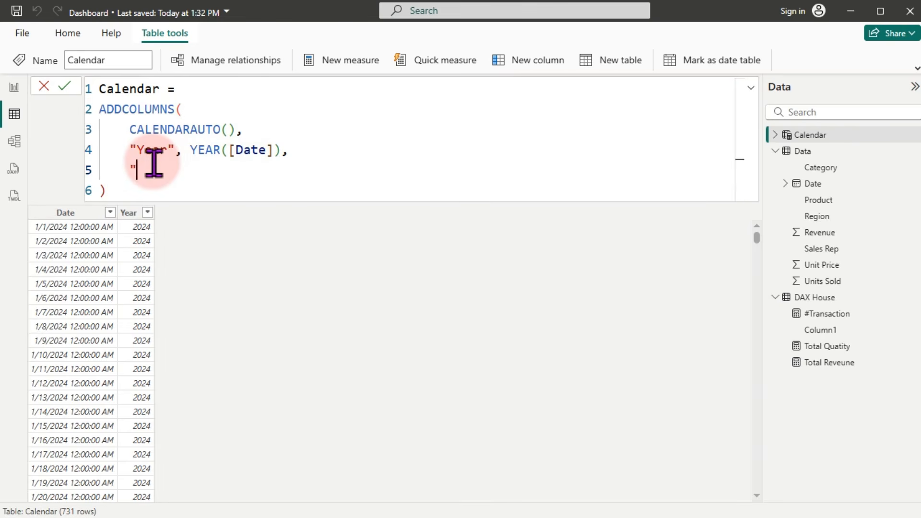
type("Month\",")
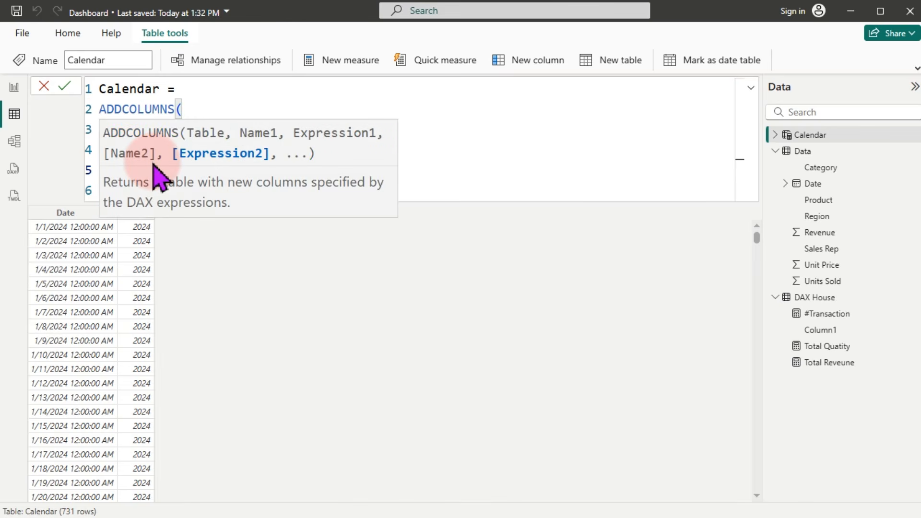
left_click(243, 102)
left_click(191, 174)
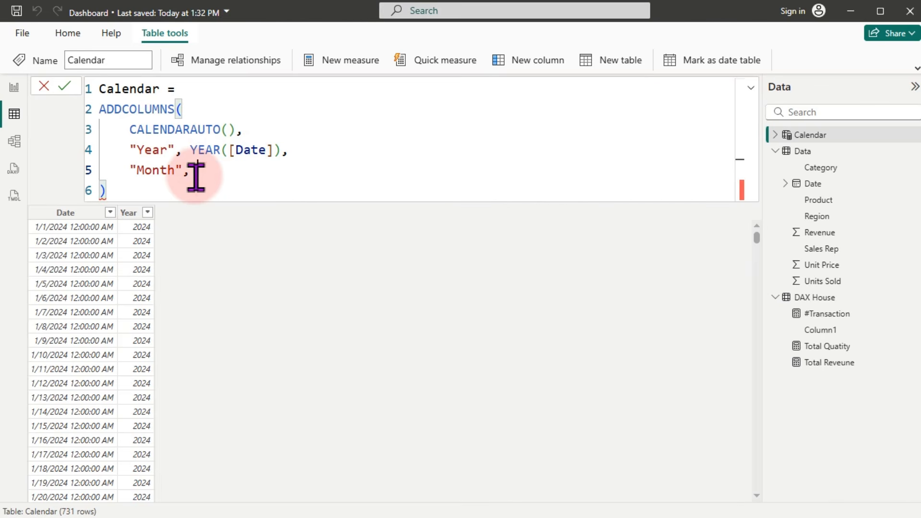
type("form")
key("Tab")
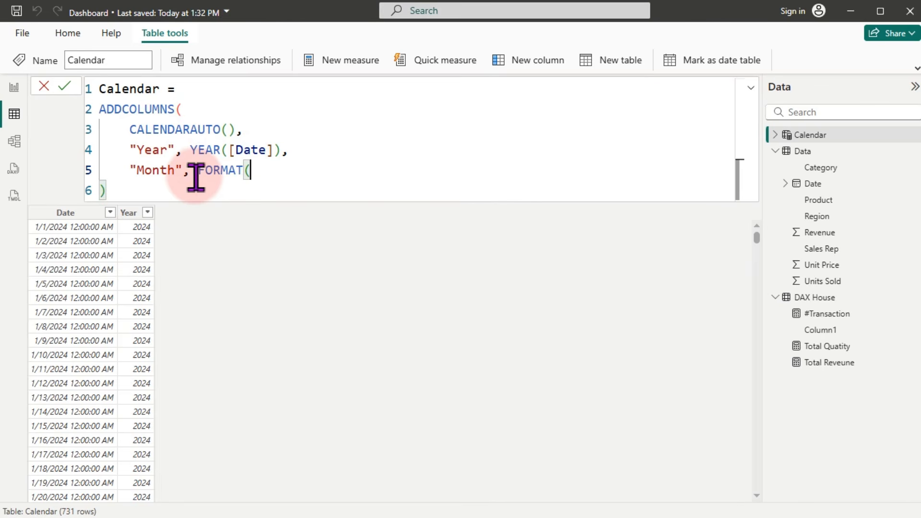
type("[d")
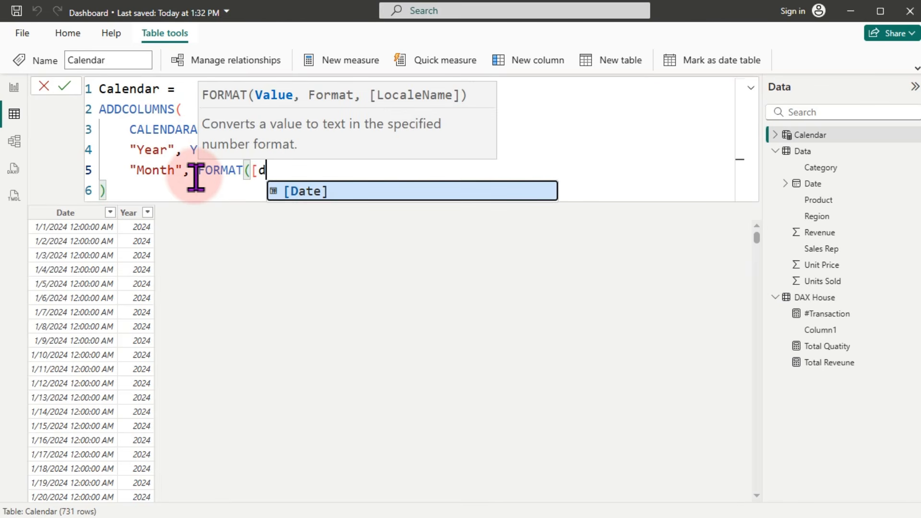
key("Tab")
type(",")
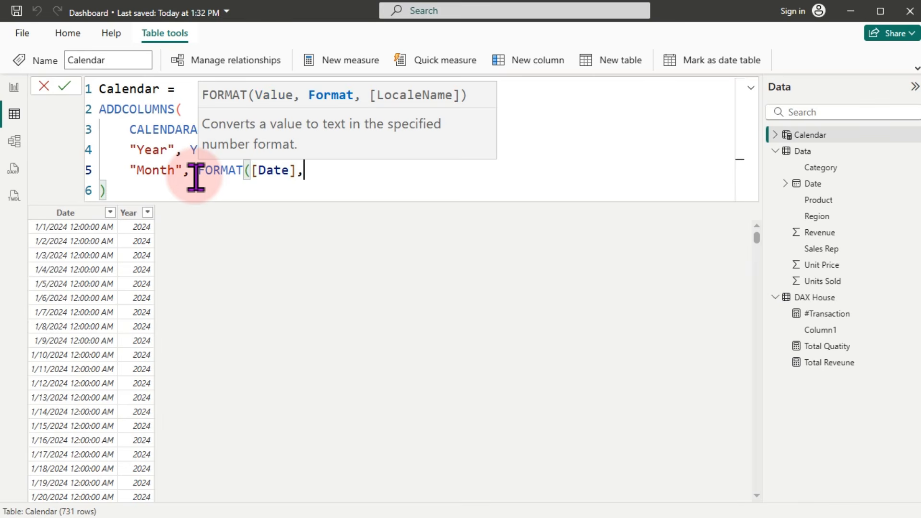
type("\"mmm")
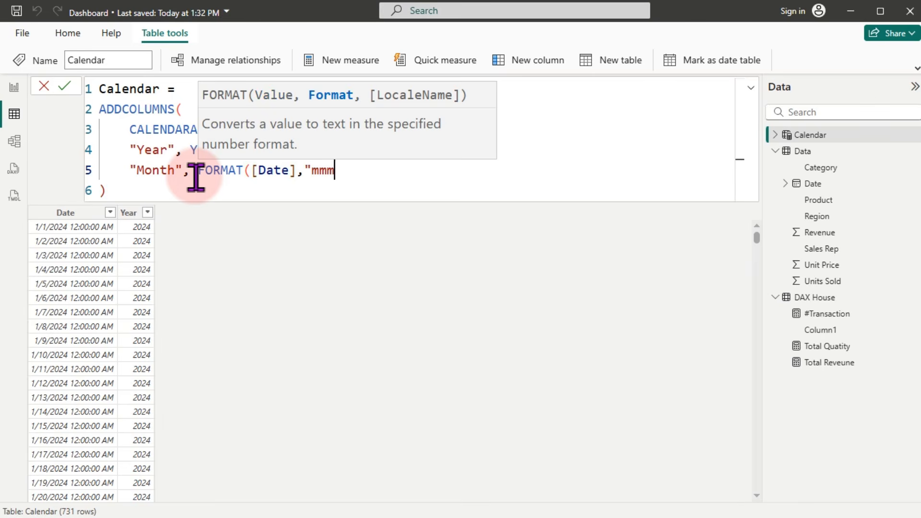
type("\")")
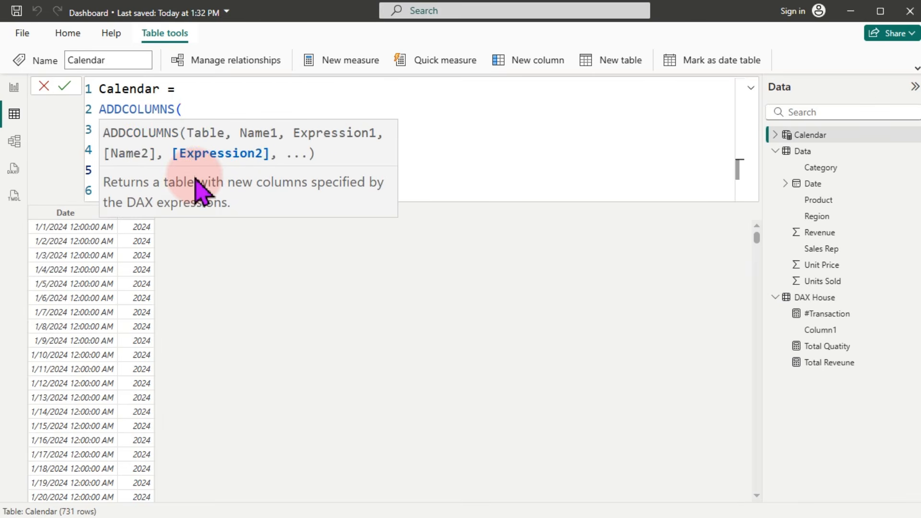
type(",")
Step: Add an "MN" column defined as MONTH([Date]) and commit the formula
key("Return")
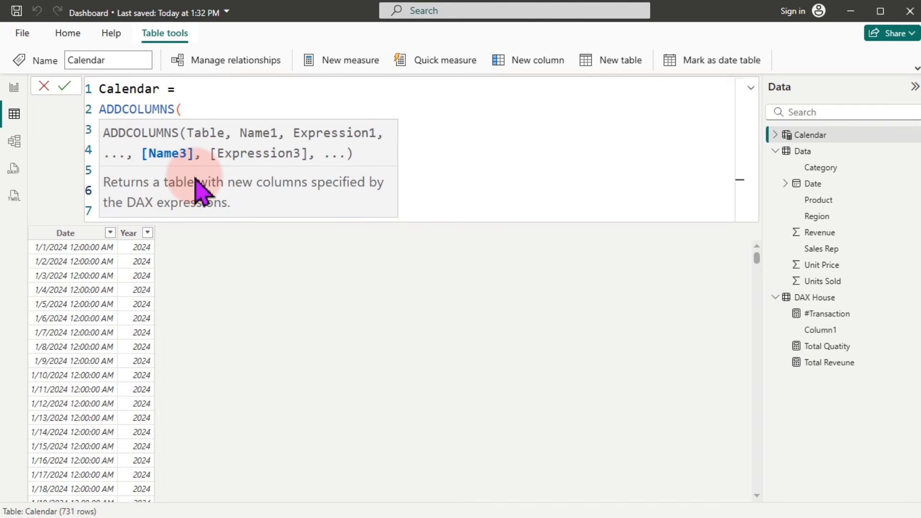
type("\"")
left_click(240, 89)
left_click(167, 190)
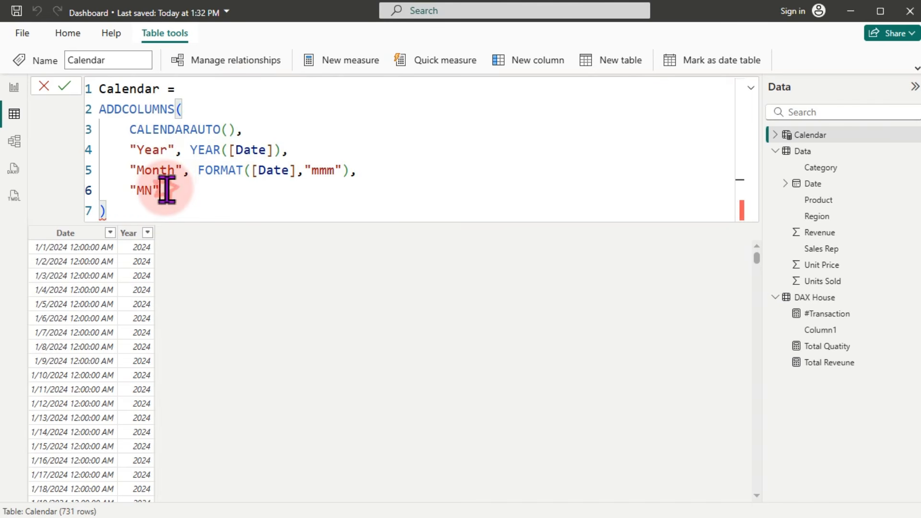
type(", mon")
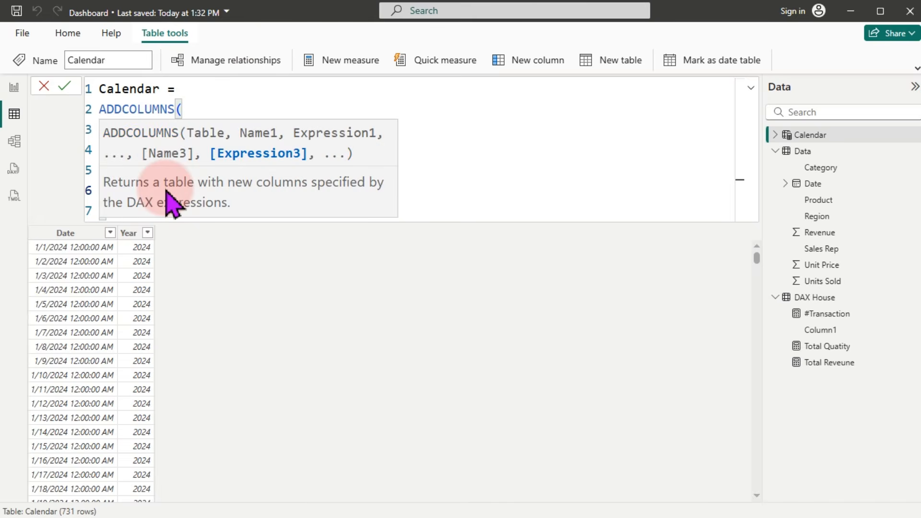
key("Tab")
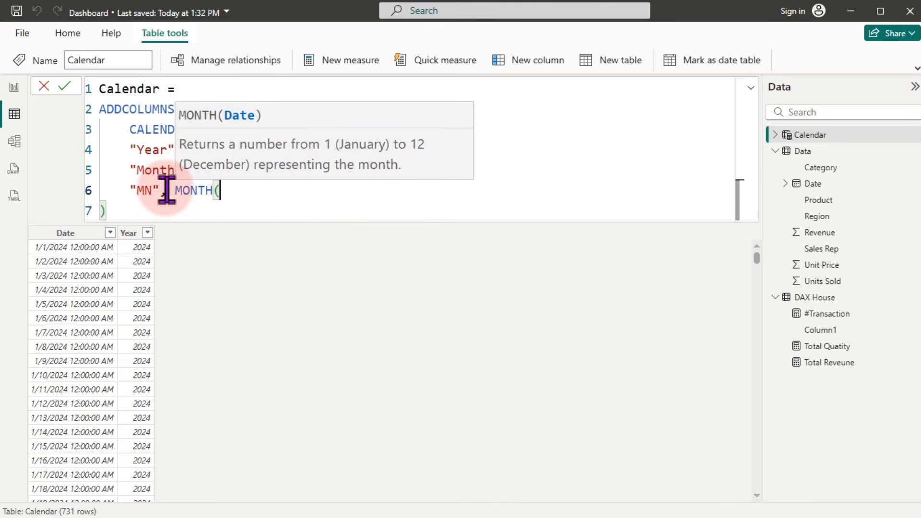
type("[d")
key("Tab")
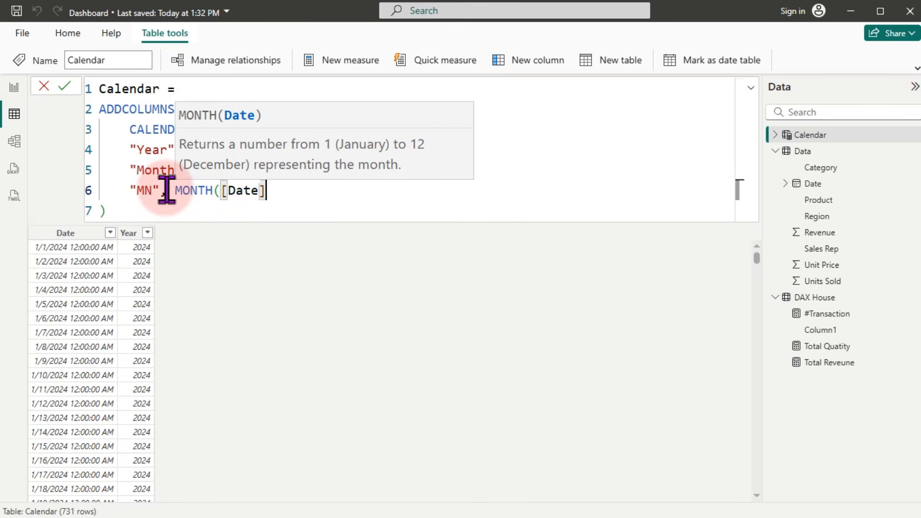
type(")")
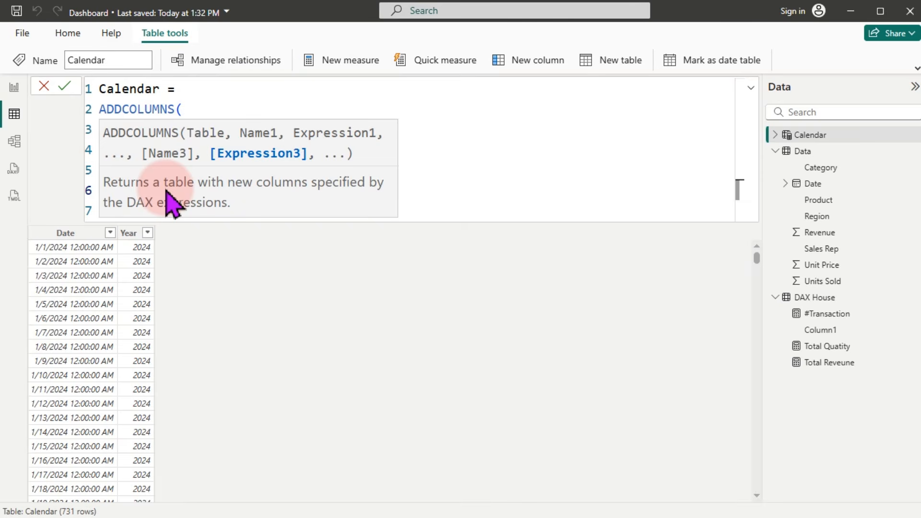
key("Return")
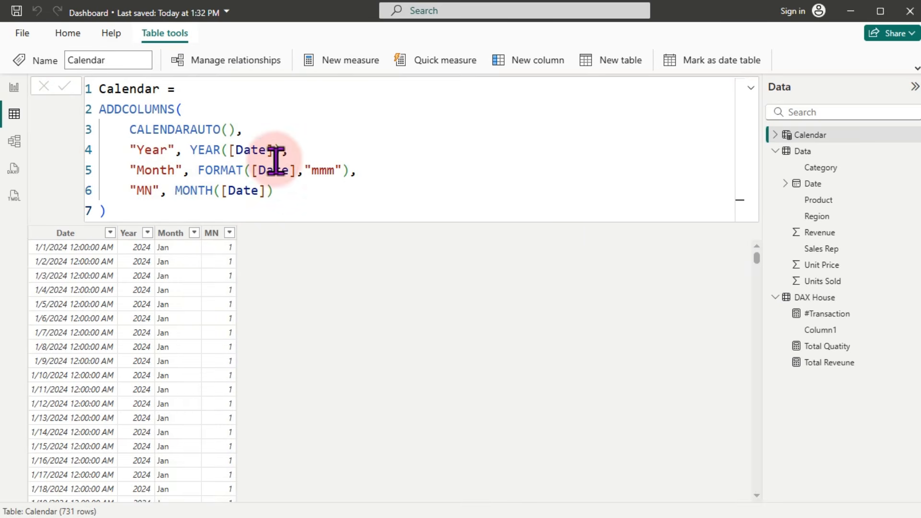
Step: Sort the Calendar Month column by the MN column
left_click(224, 240)
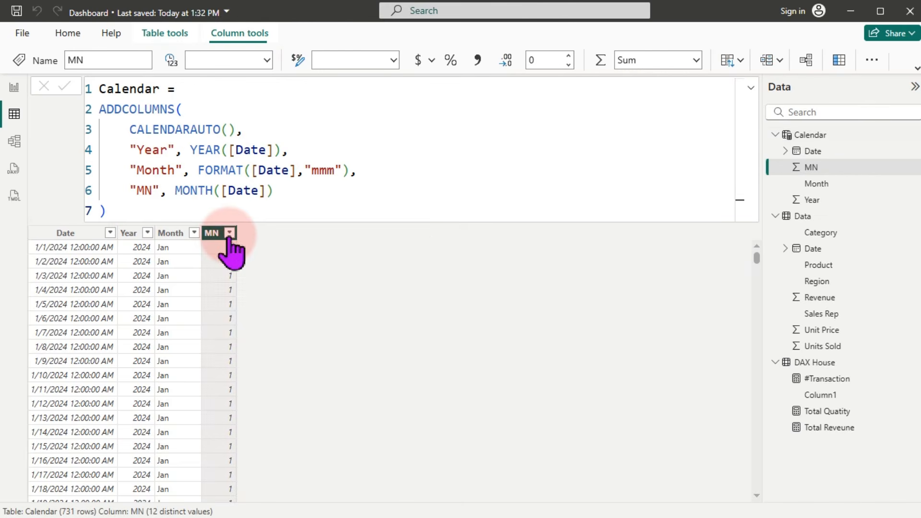
left_click(229, 234)
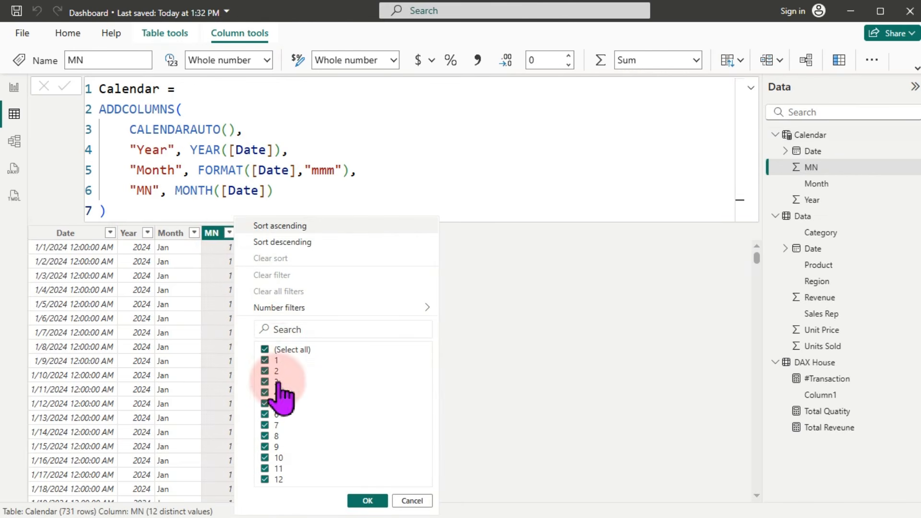
left_click(170, 234)
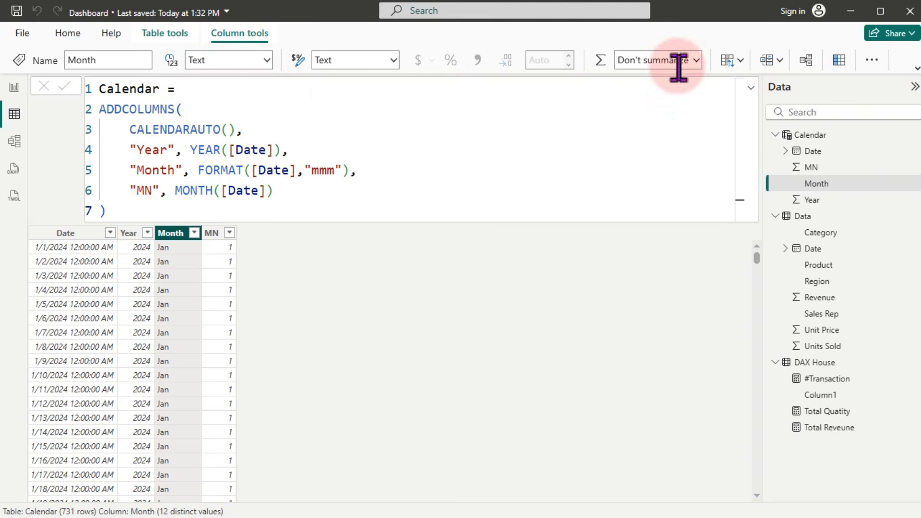
left_click(914, 71)
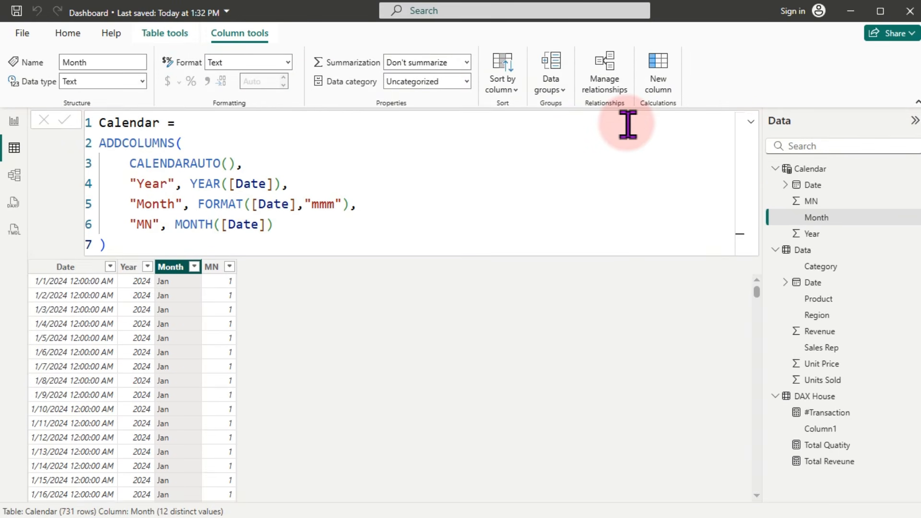
left_click(513, 87)
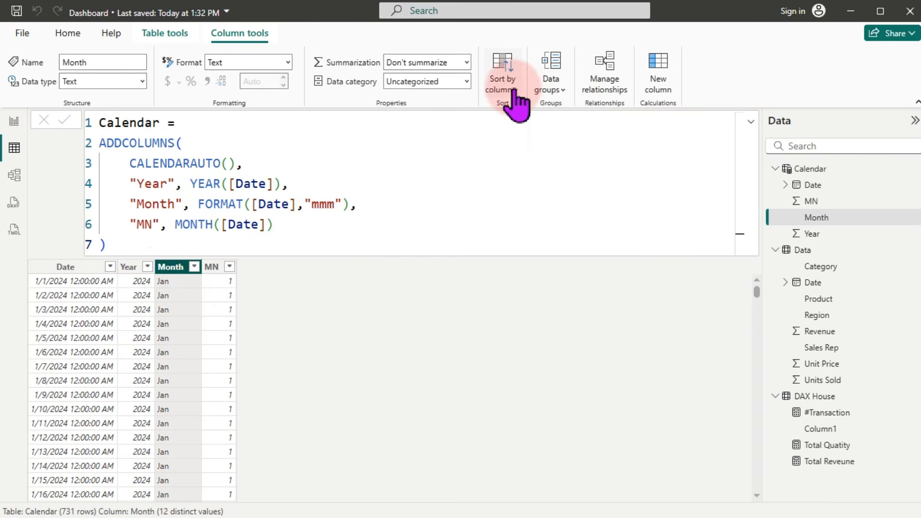
left_click(501, 153)
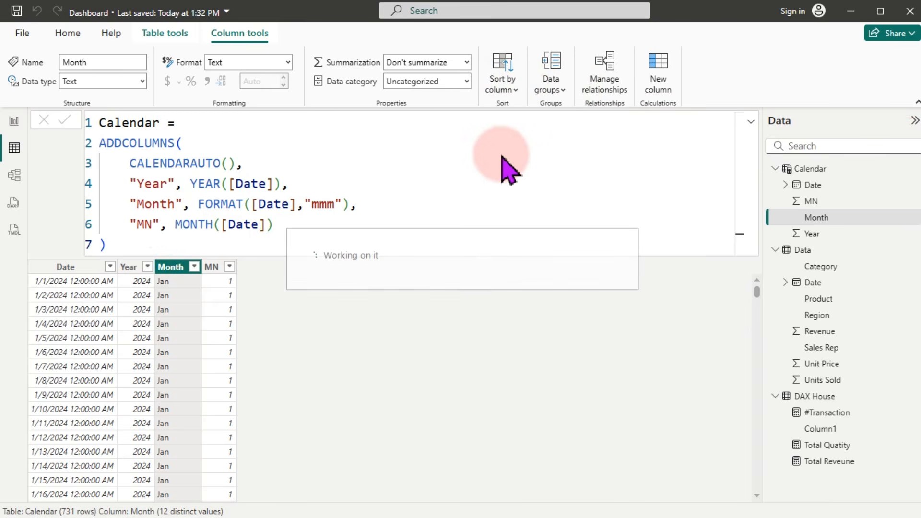
Step: Append the comment '-- MN means Month Number' to the MN line and commit
left_click(305, 225)
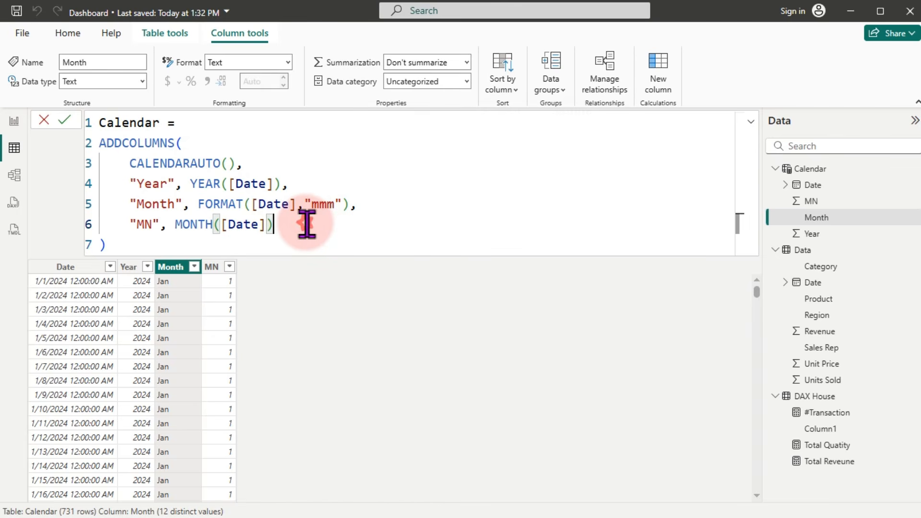
type("--")
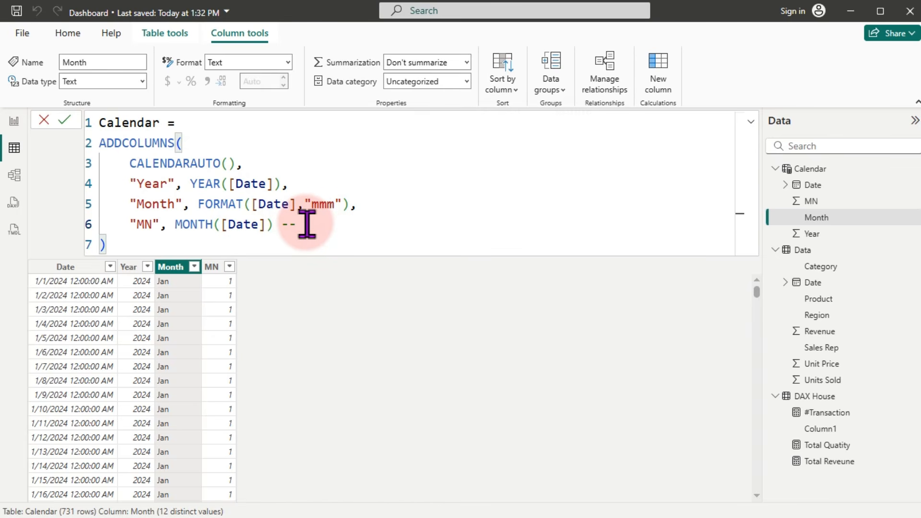
type(" MN means Month Number")
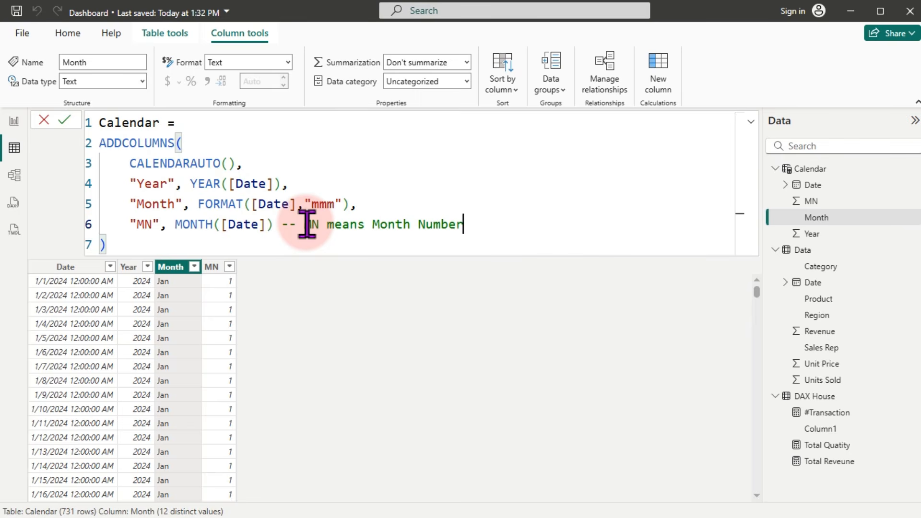
key("Return")
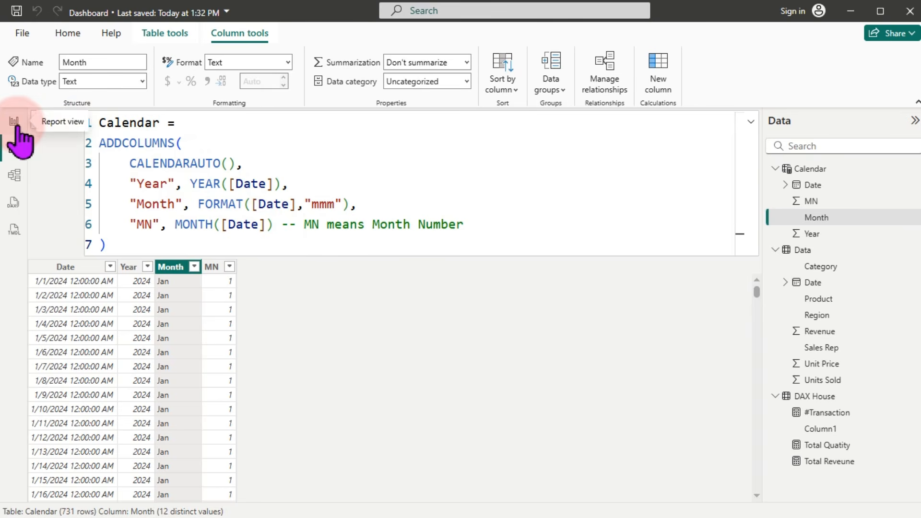
Step: Mark Calendar as the date table with Date as its date column and save
left_click(152, 38)
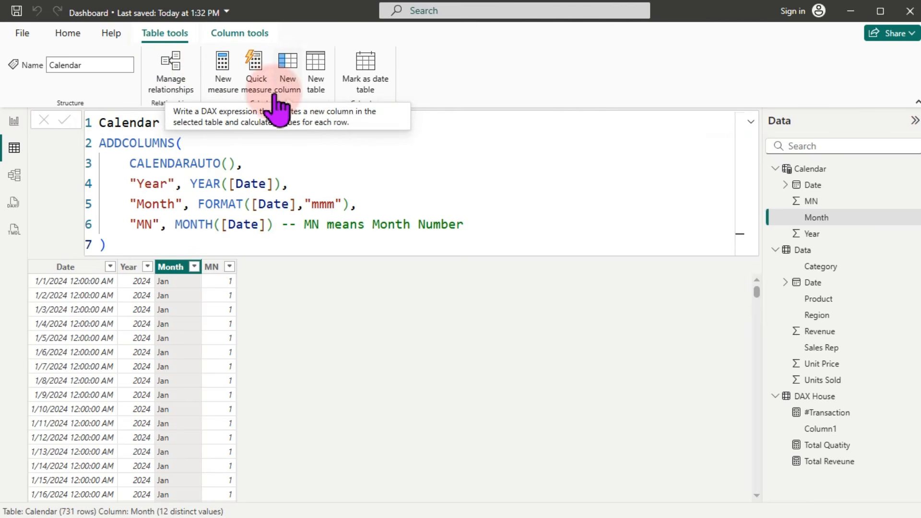
left_click(372, 88)
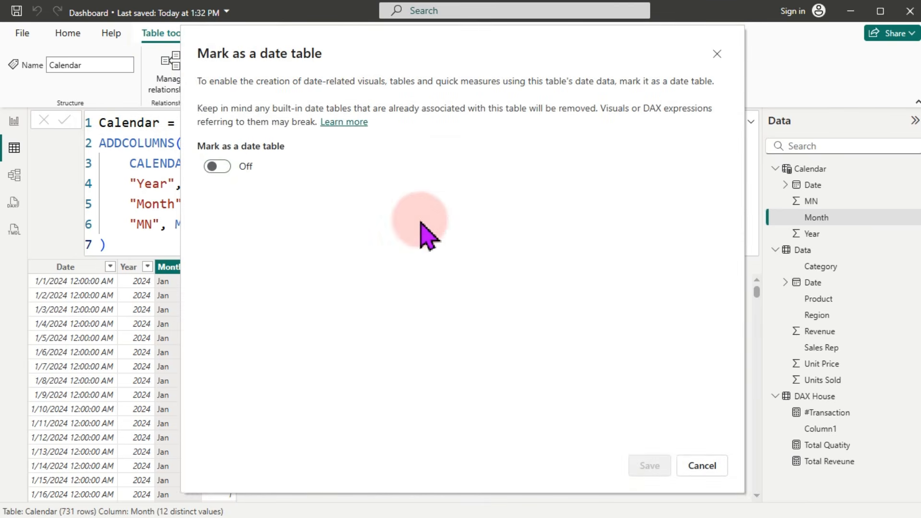
left_click(216, 166)
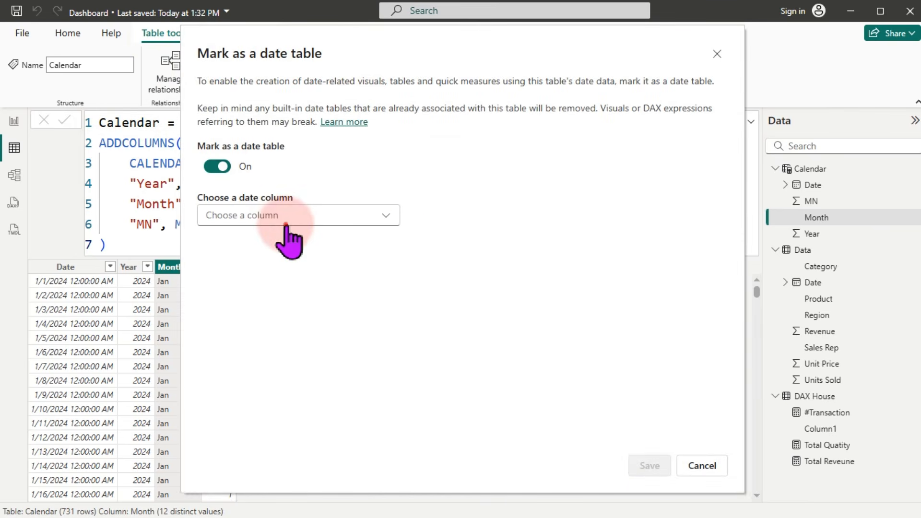
left_click(277, 220)
left_click(230, 242)
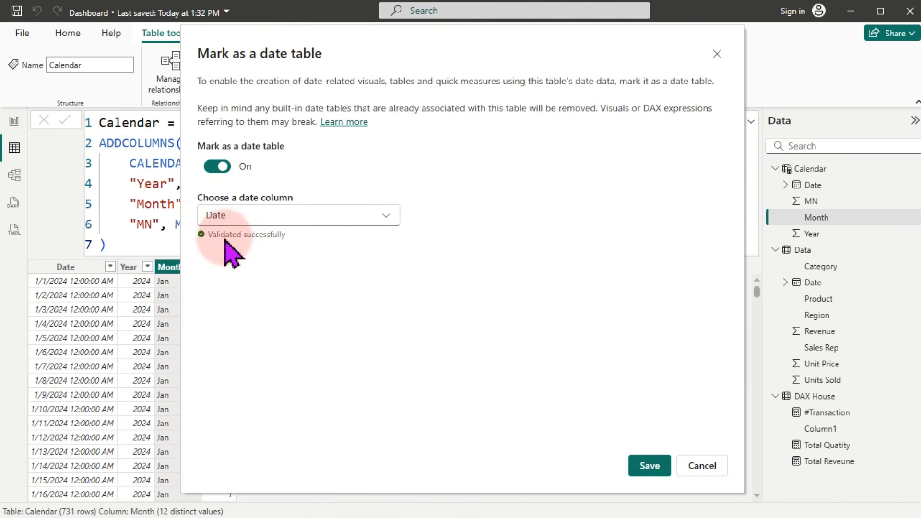
left_click(649, 469)
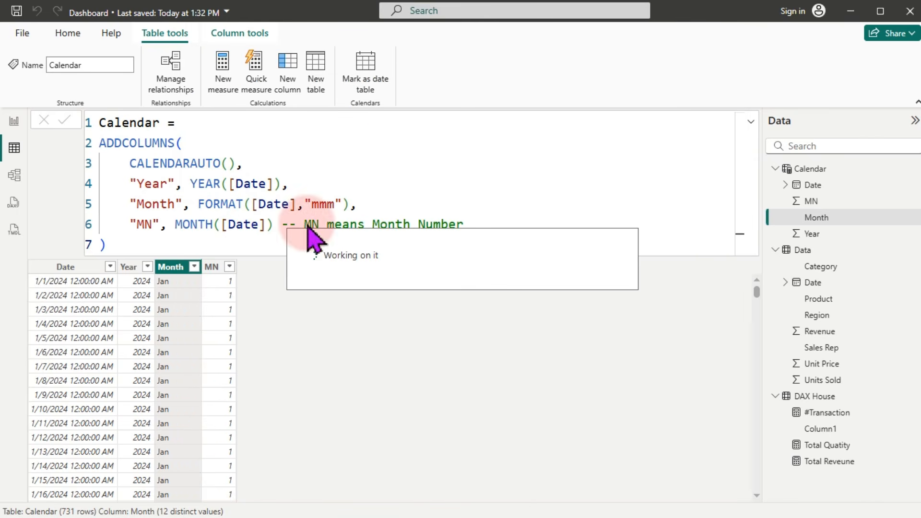
left_click(16, 175)
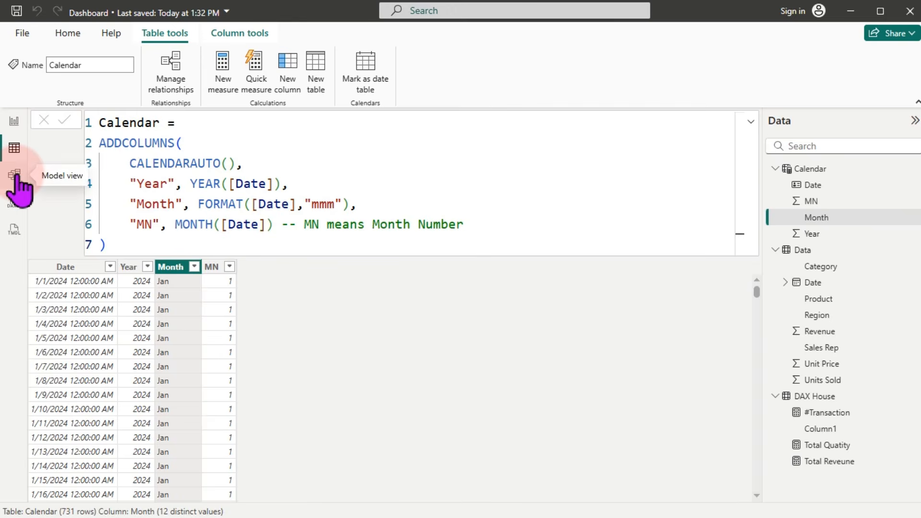
Step: Place the Calendar card beside Data and link Data[Date] to Calendar[Date] many-to-one, active
left_click(15, 176)
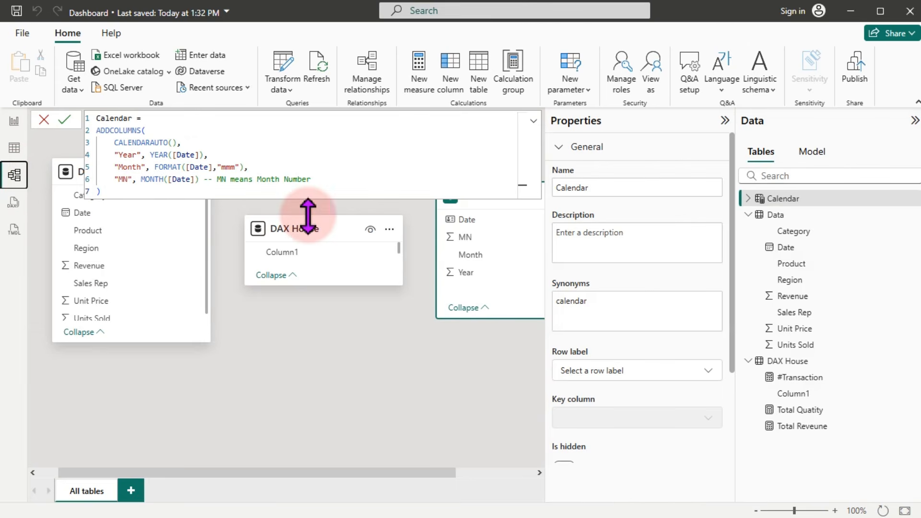
left_click(435, 376)
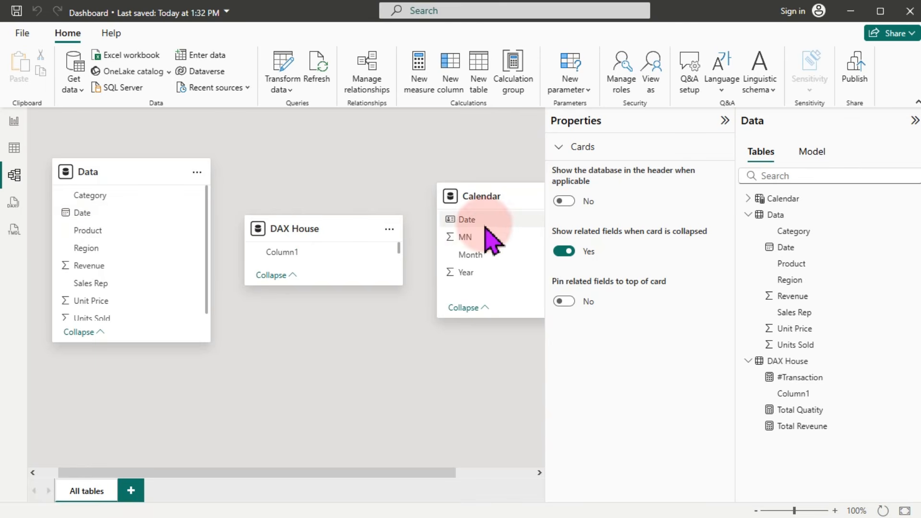
left_click_drag(314, 232, 482, 421)
left_click_drag(481, 197, 311, 224)
left_click_drag(99, 213, 313, 247)
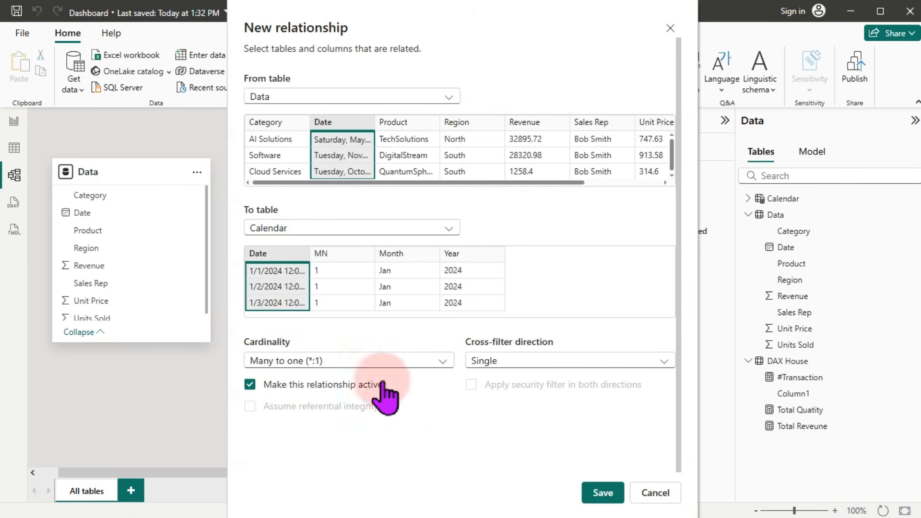
left_click(602, 493)
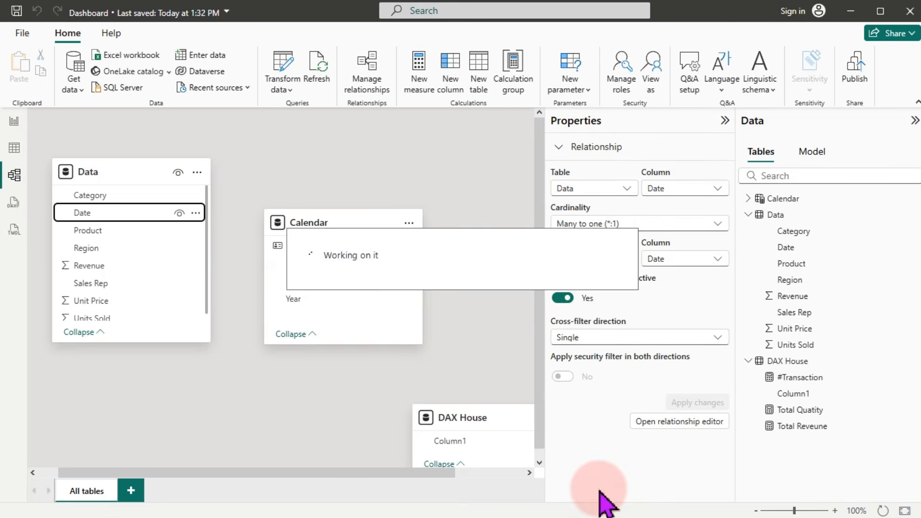
Step: Back on the report page, start a new measure in the DAX House table
left_click(14, 121)
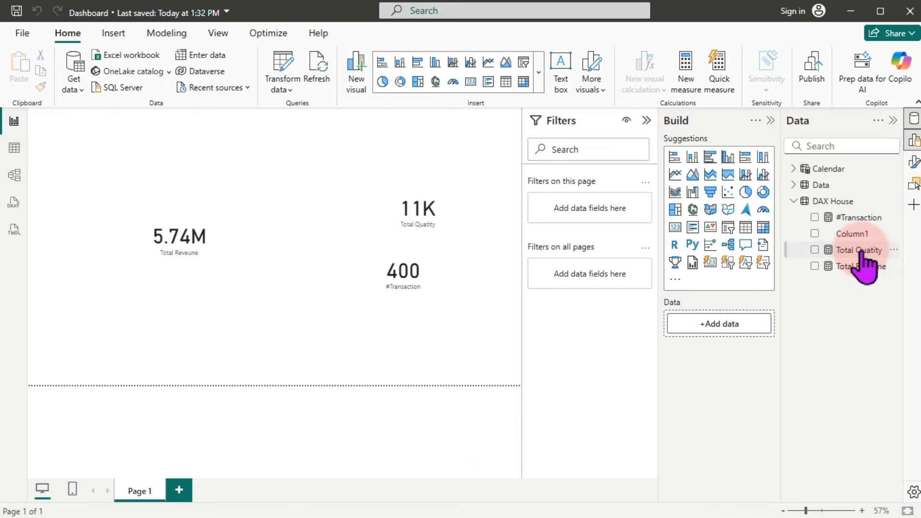
right_click(865, 252)
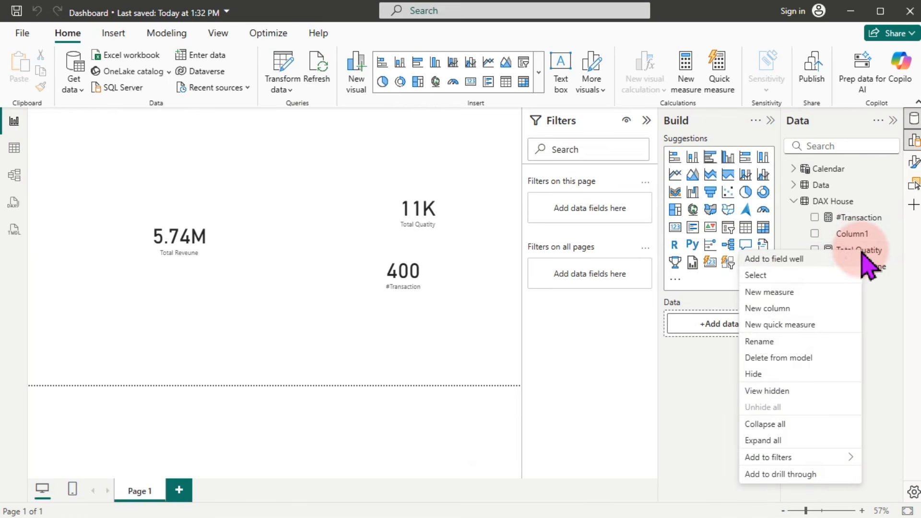
left_click(766, 293)
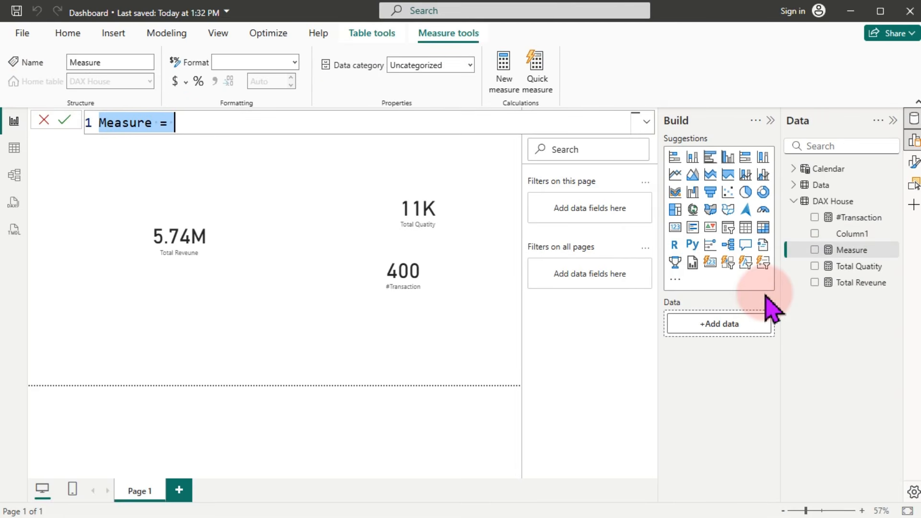
Step: Enter LY = CALCULATE([Total Reveune], DATEADD('Calendar'[Date],-1,YEAR)) and commit the measure
key("ctrl+v")
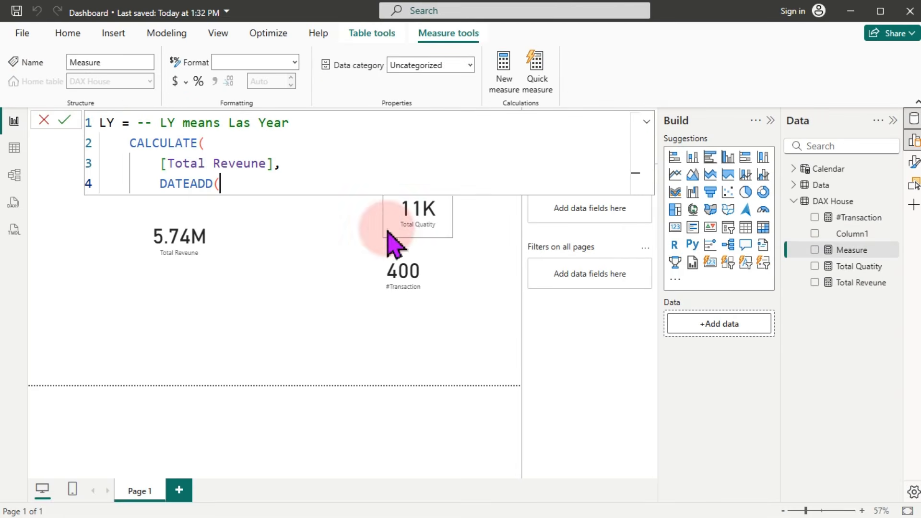
left_click(236, 181)
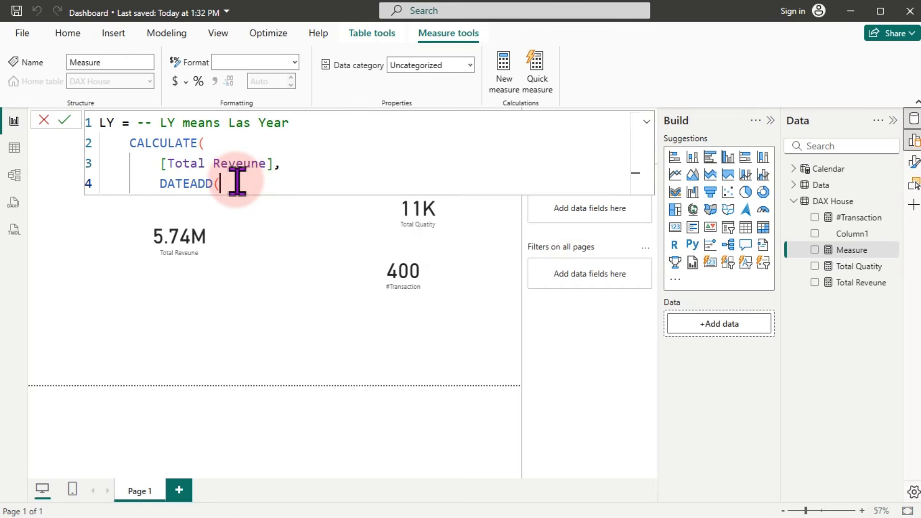
type("cal")
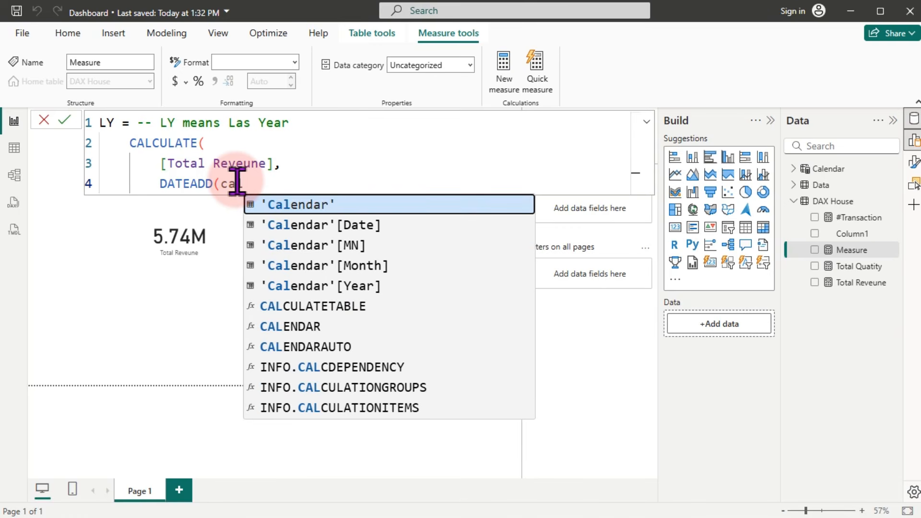
key("Down")
key("Tab")
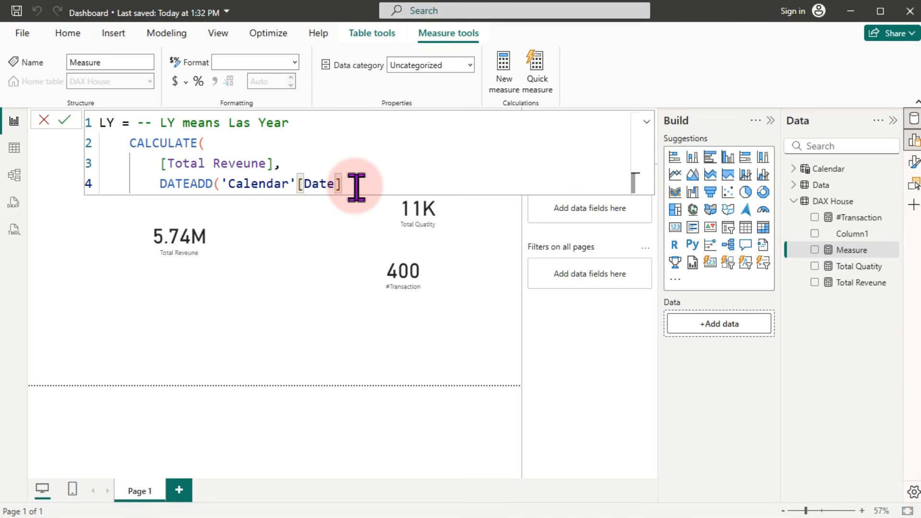
type(",")
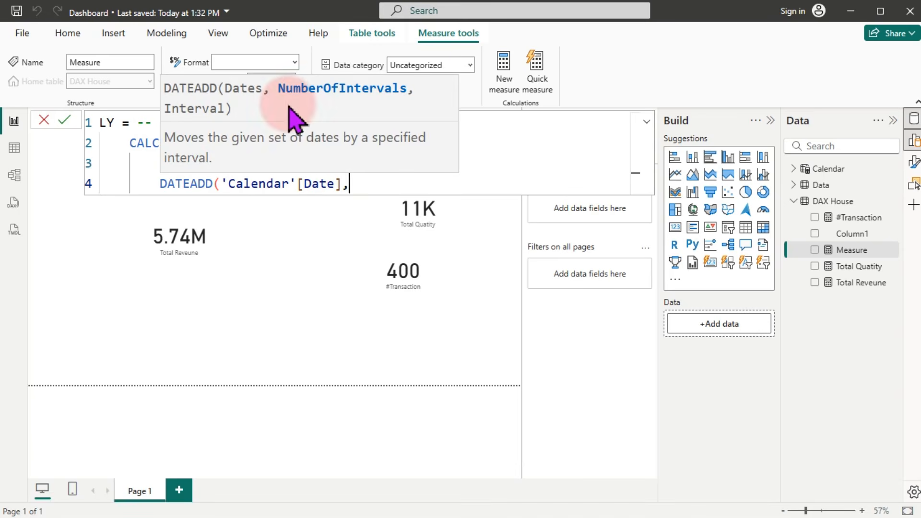
type("-")
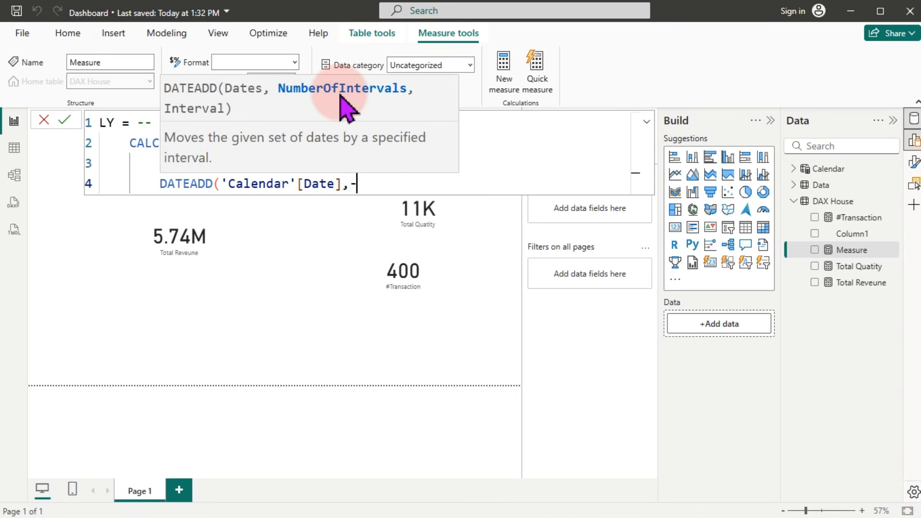
type("1,")
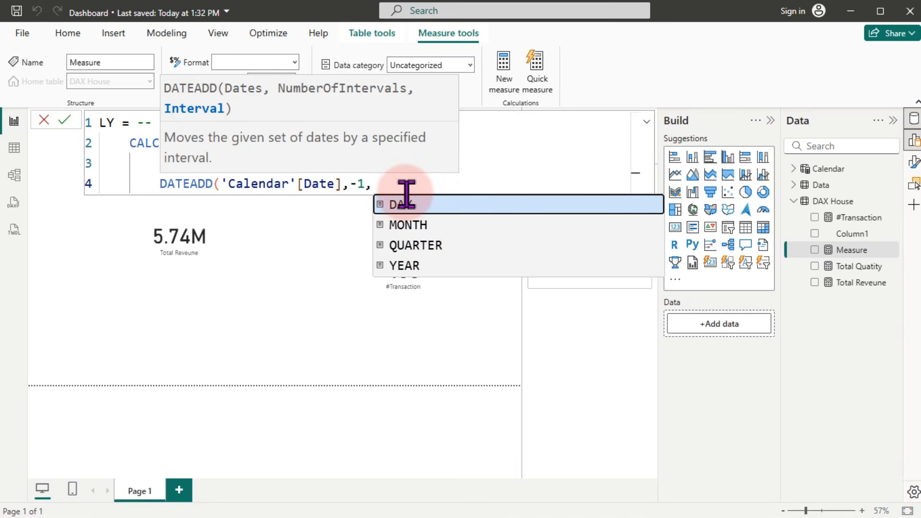
left_click(411, 268)
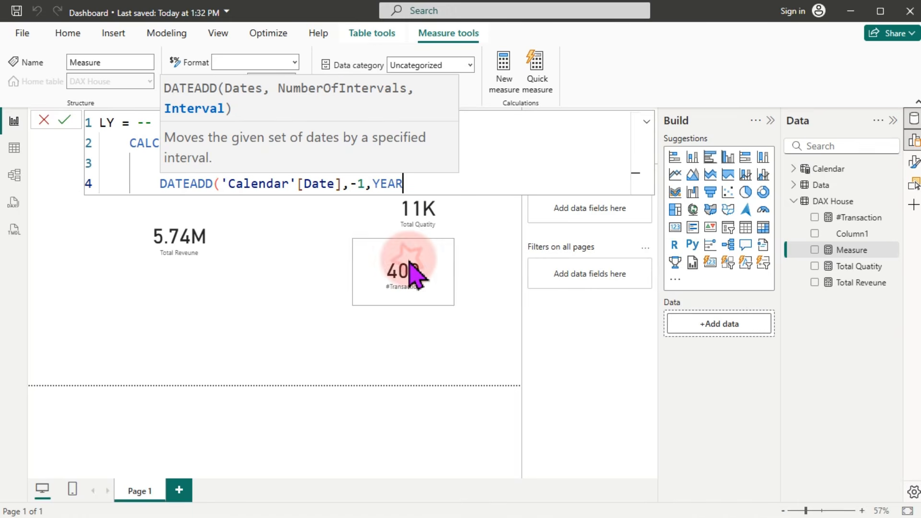
type(")")
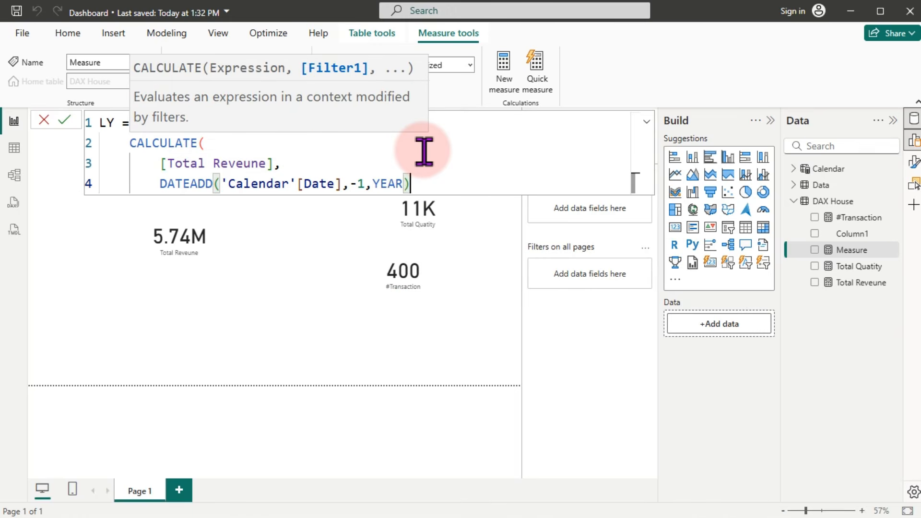
key("Return")
type(")")
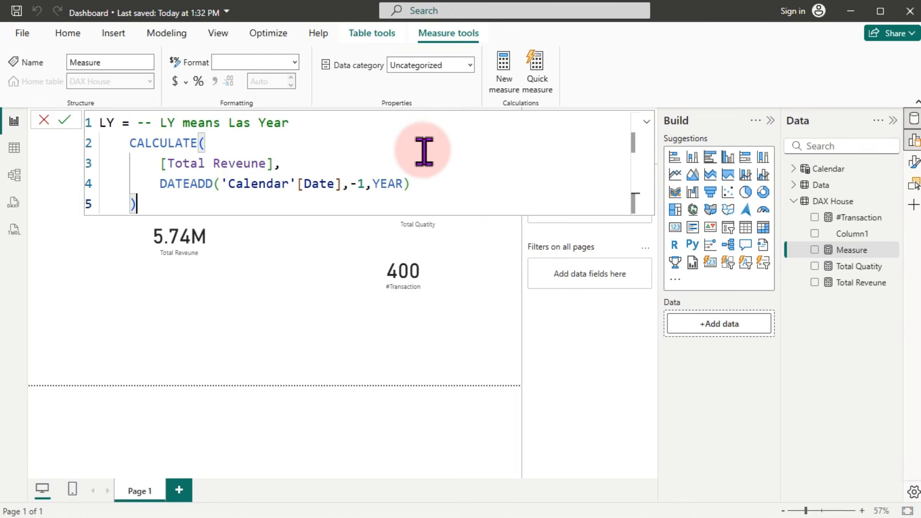
key("Return")
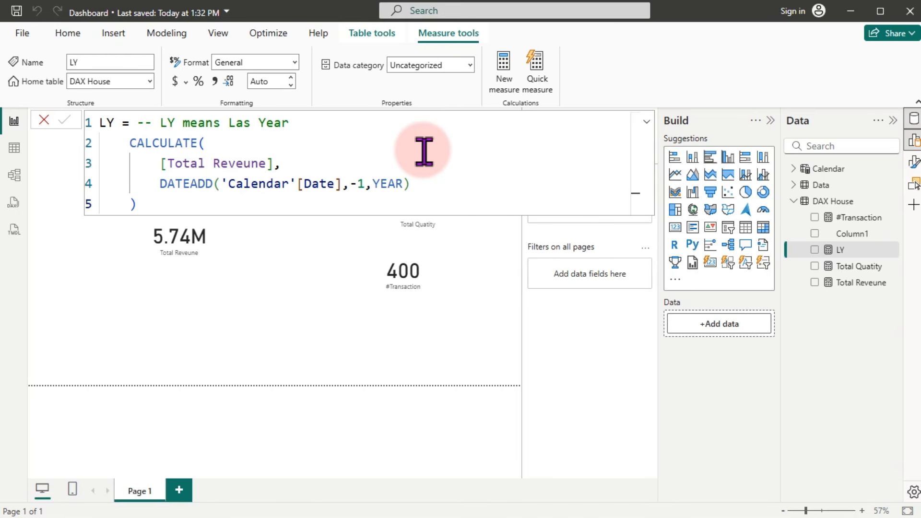
left_click(324, 319)
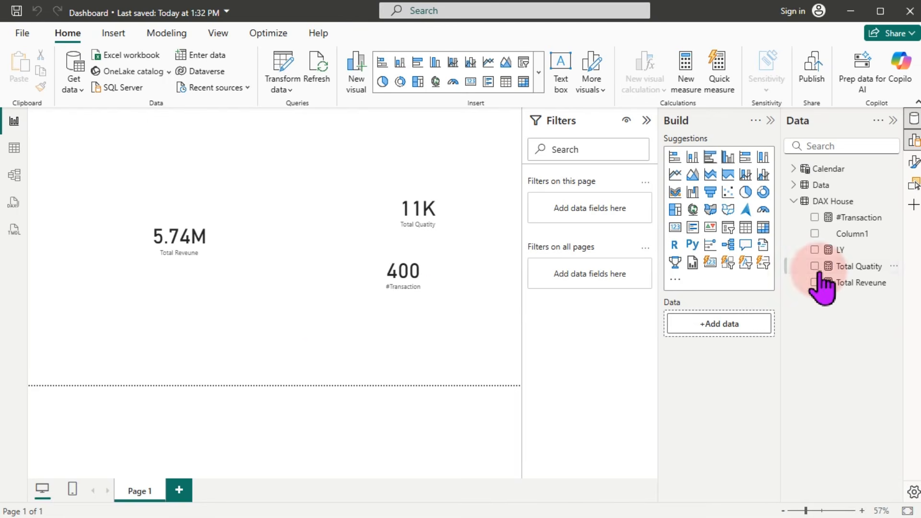
Step: Create a new DAX House measure with 'YoY Change =' followed by an indented new line
right_click(860, 269)
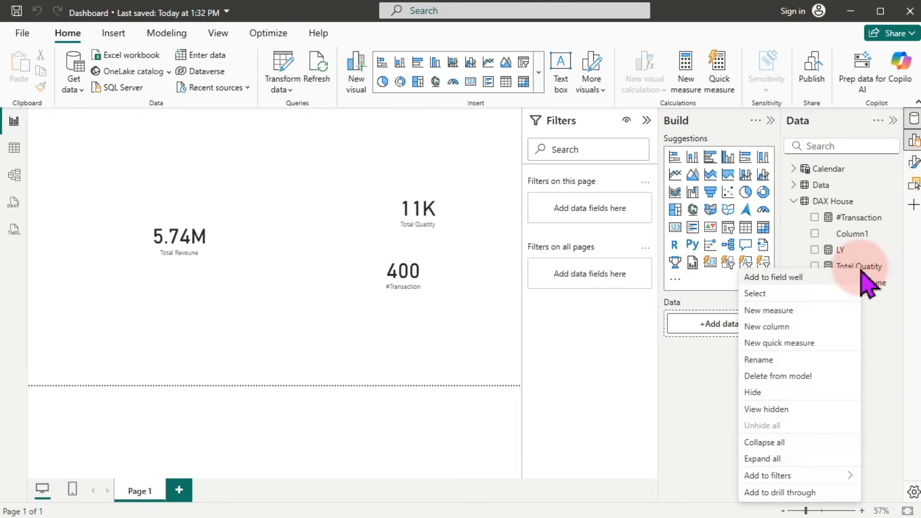
left_click(785, 312)
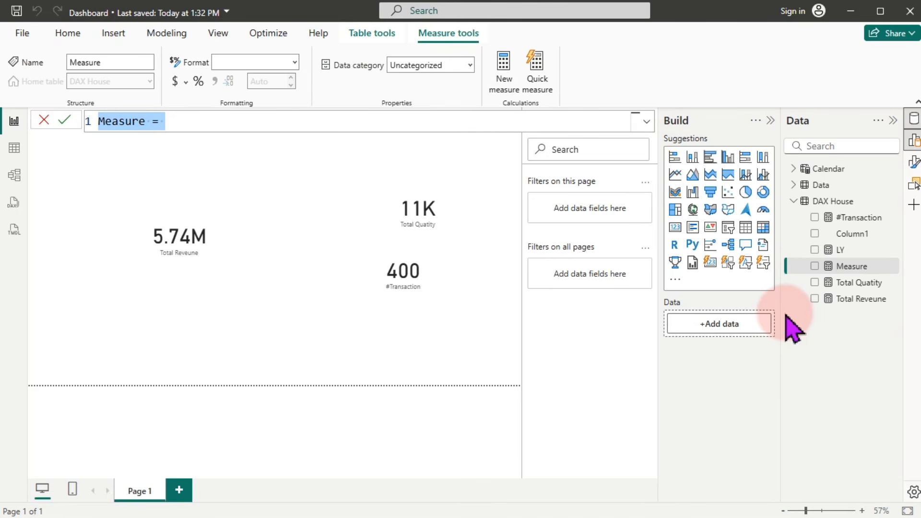
type("YoY")
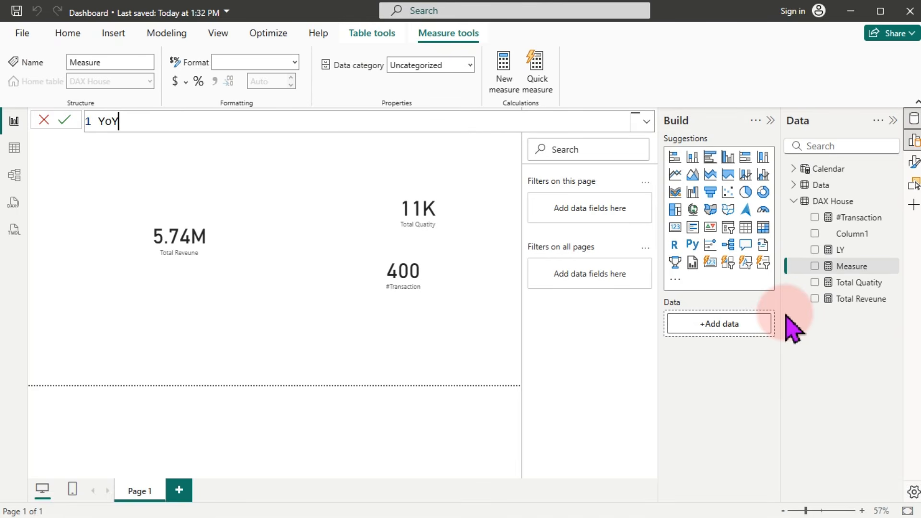
type(" Change =")
key("Return")
key("Tab")
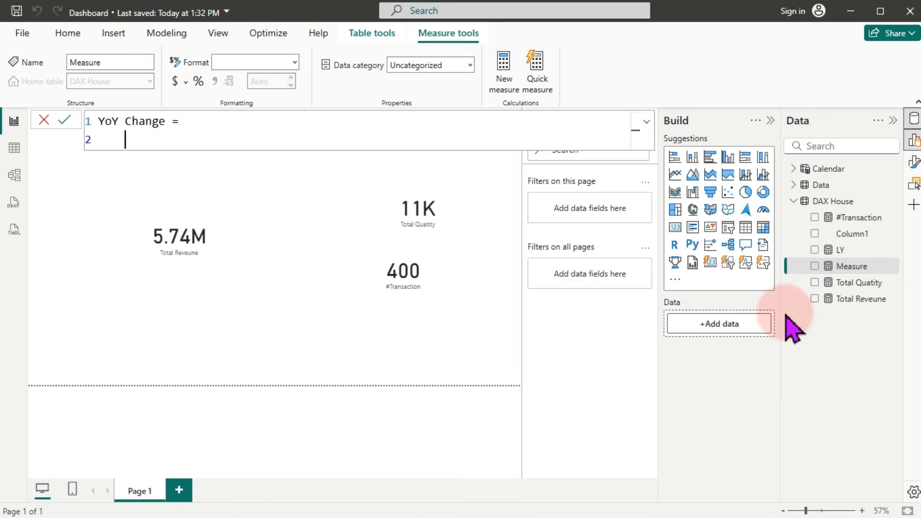
Step: Declare VAR _CurrentRevenue = [Total Reveune] as the first line of YoY Change
type("var")
key("Tab")
type("_Current =")
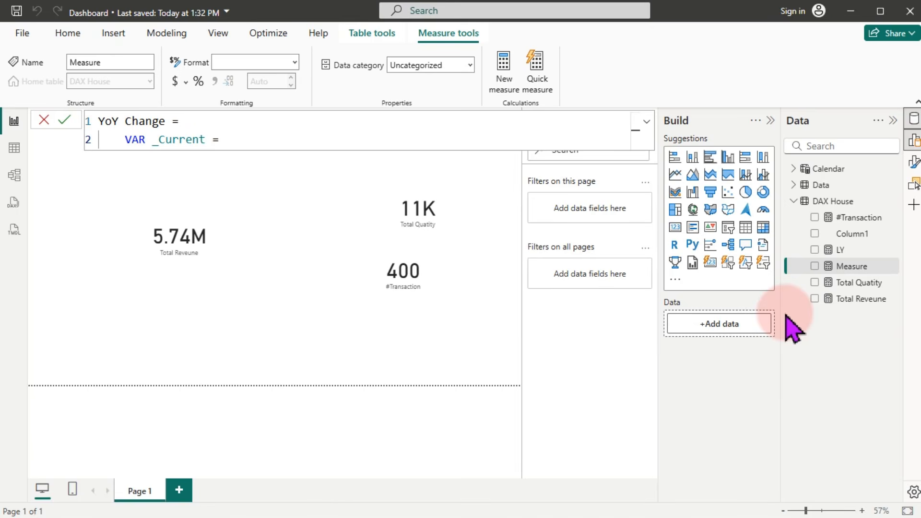
key("BackSpace")
key("BackSpace")
key("BackSpace")
type("Revenue = [tot")
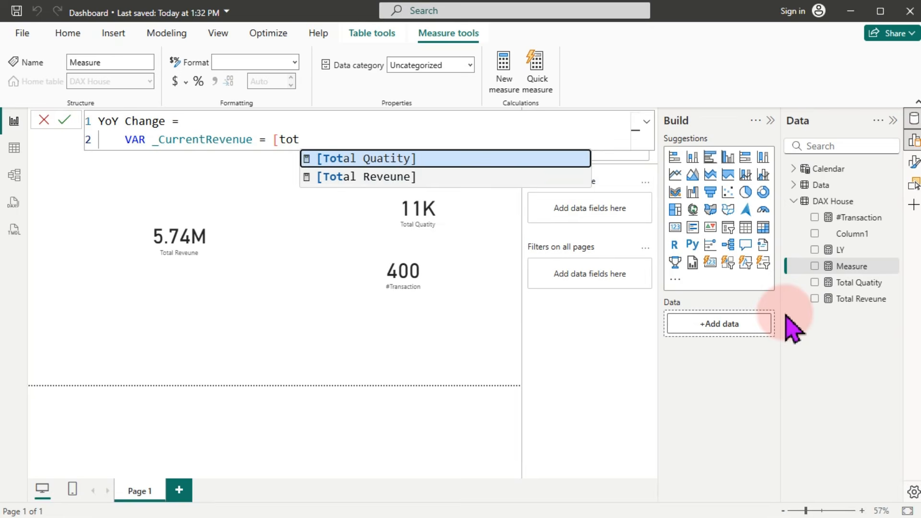
key("Down")
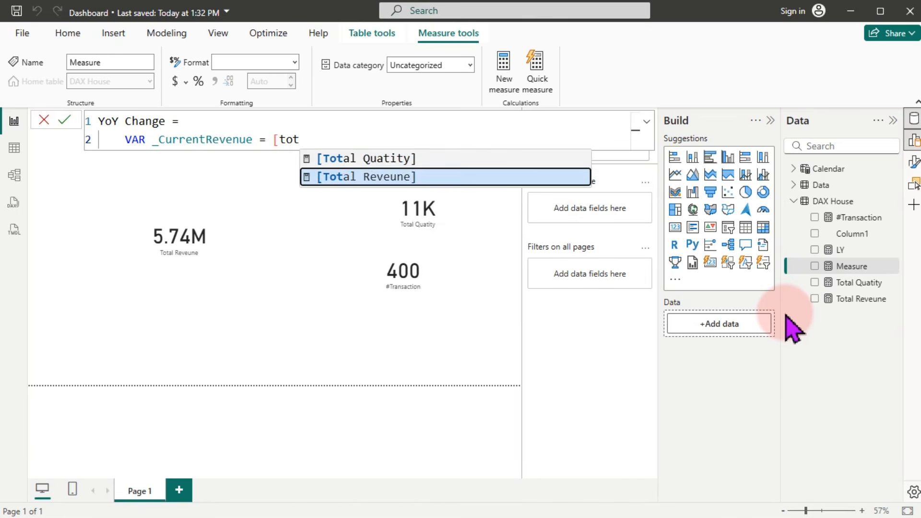
key("Tab")
key("shift+Return")
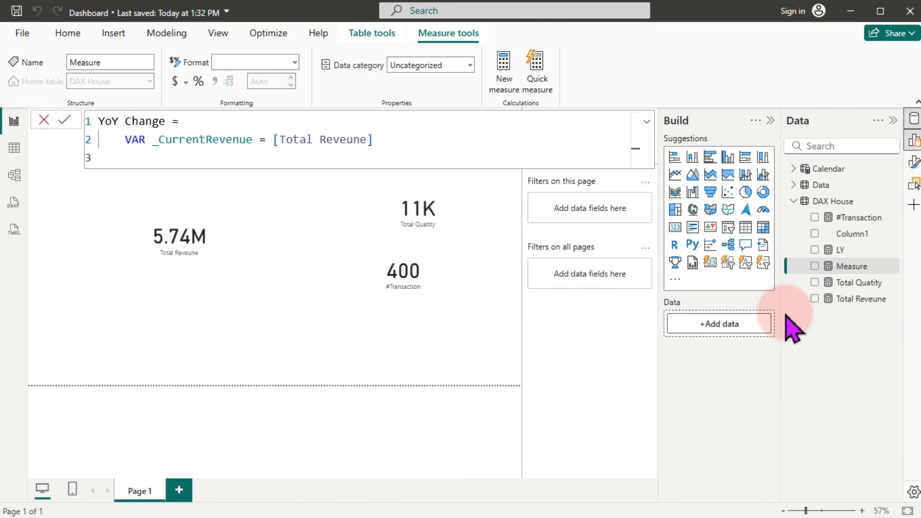
Step: Add VAR _PrevYear = [LY] on the next line
type("var")
key("Tab")
type("_PrevYear ")
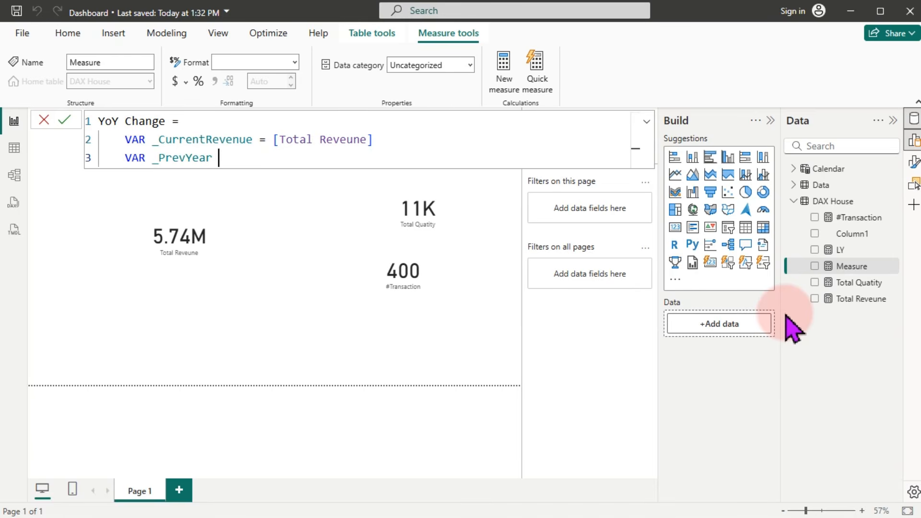
type("= [")
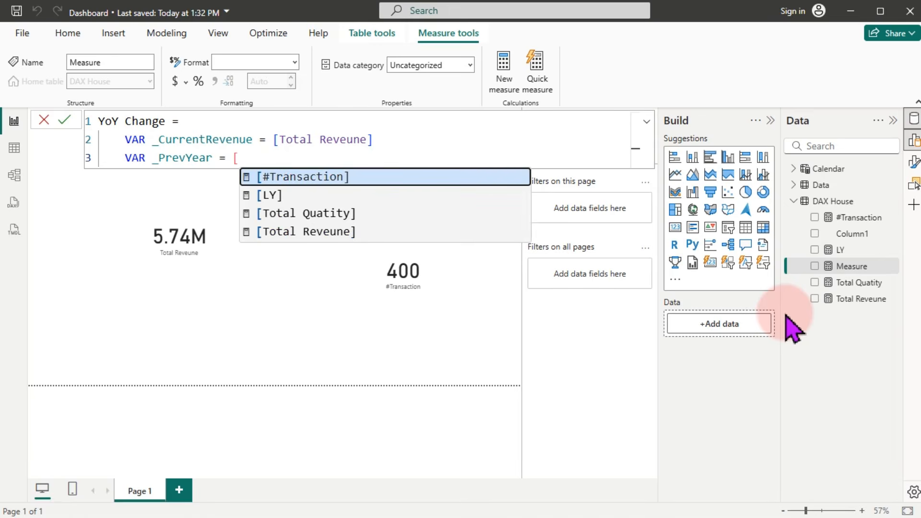
type("l")
key("Tab")
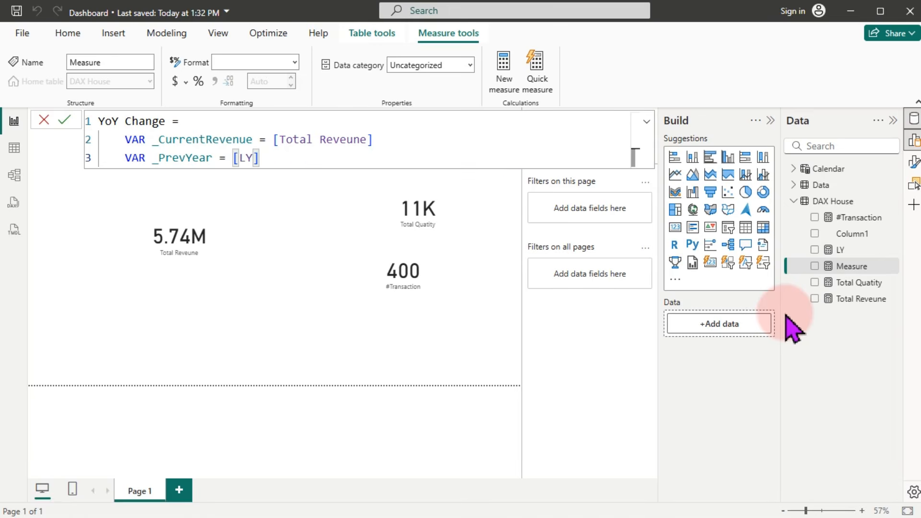
key("shift+Return")
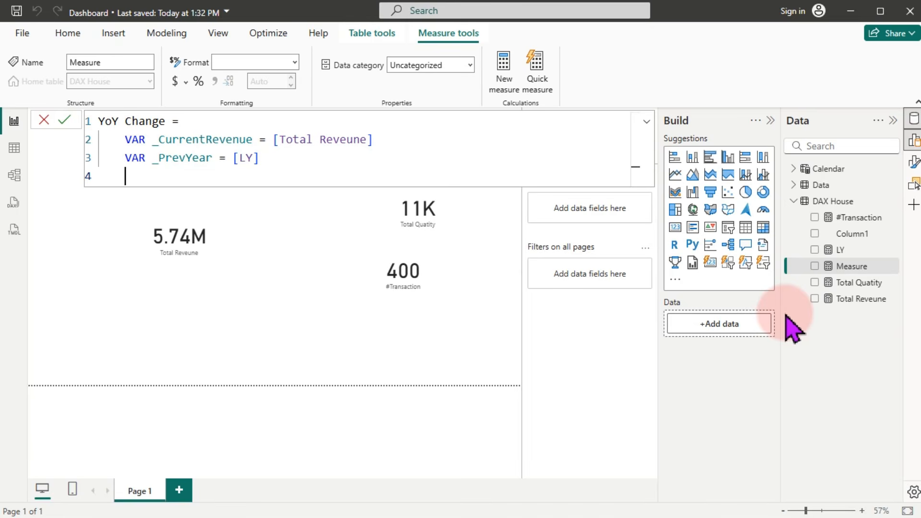
Step: Add VAR _Difference = _CurrentRevenue - _PrevYear
type("var")
key("Tab")
type("_Differe")
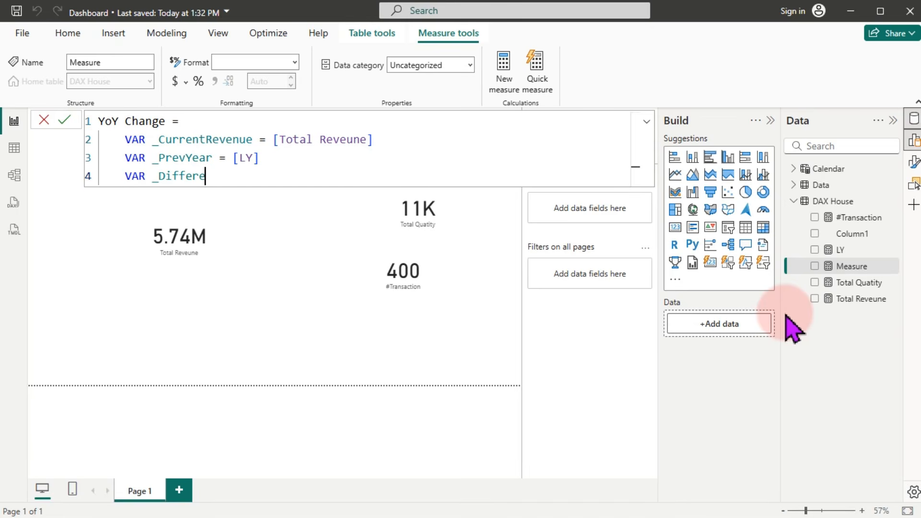
type("nce =")
type("_CurrentRevenue ")
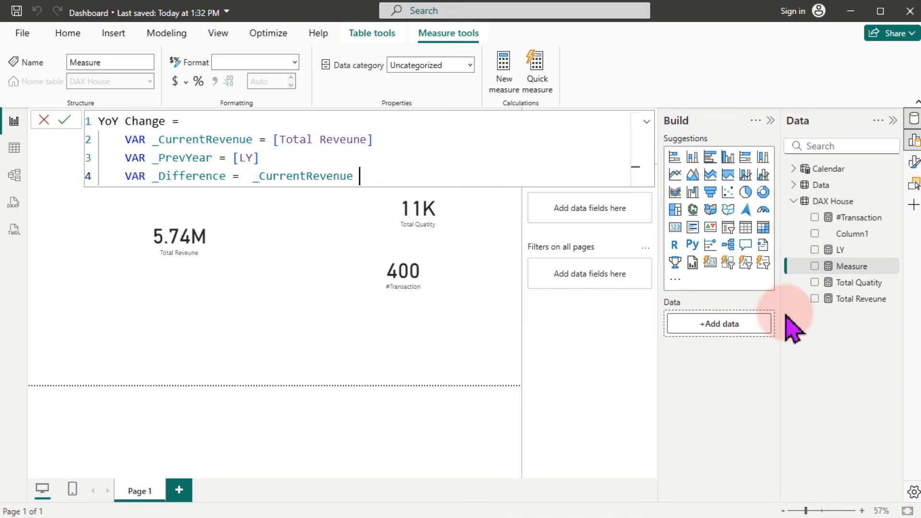
type("- _")
key("Down")
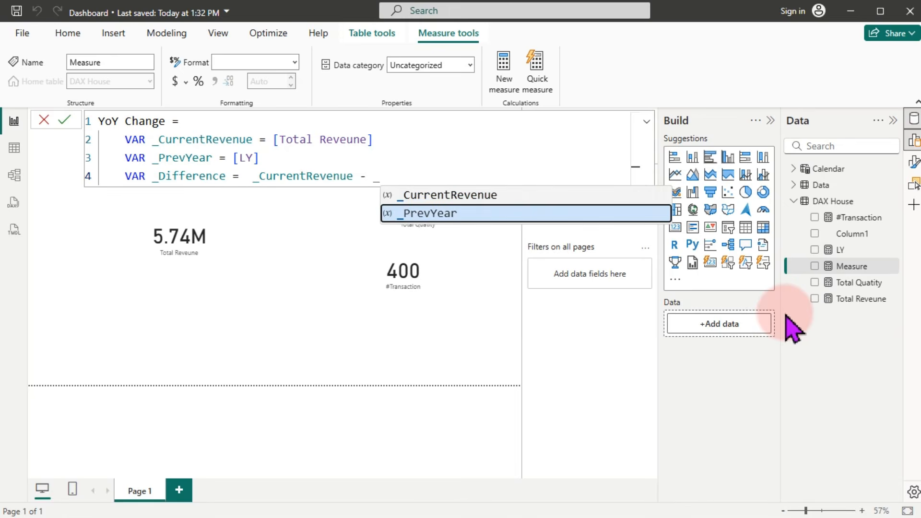
key("Tab")
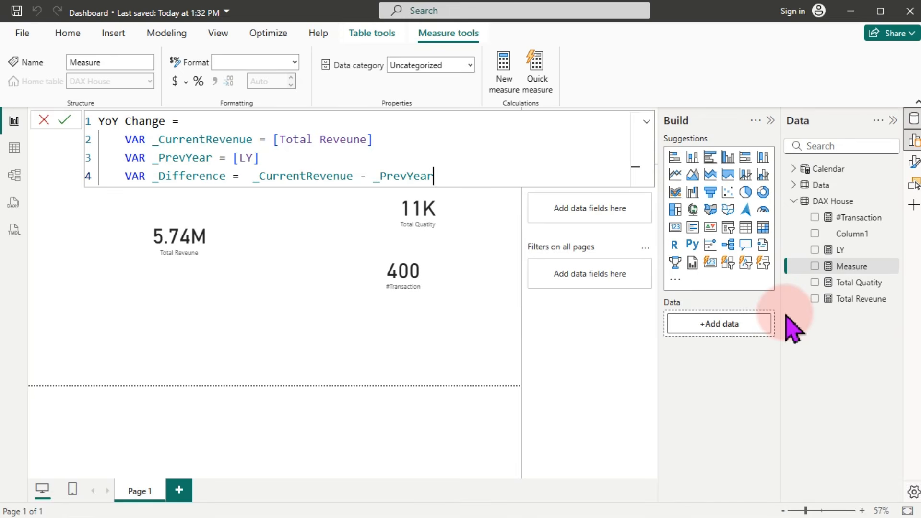
key("shift+Return")
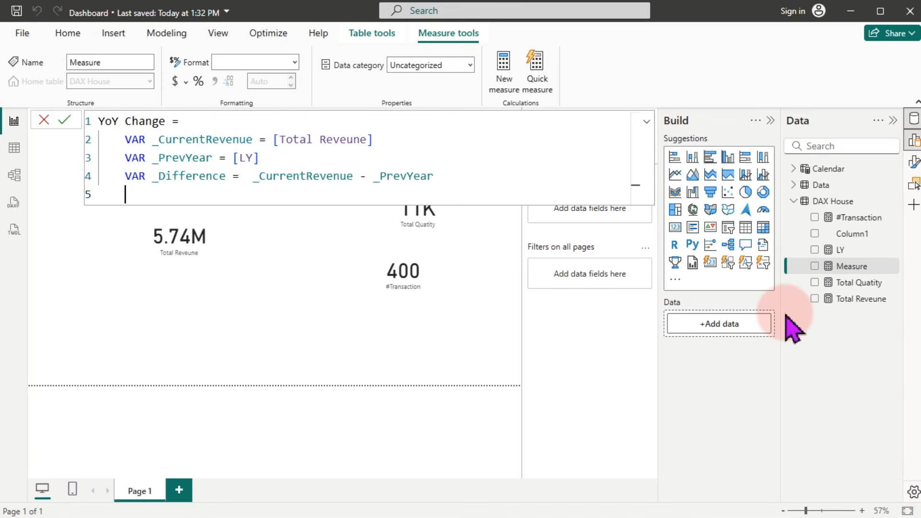
Step: Begin a fourth variable, VAR _Result =, on its own line
type("var")
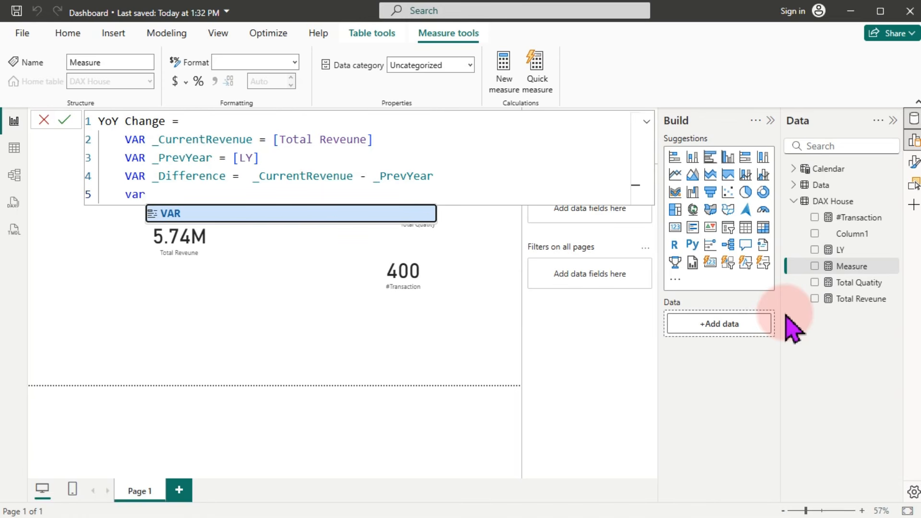
key("Tab")
type("_")
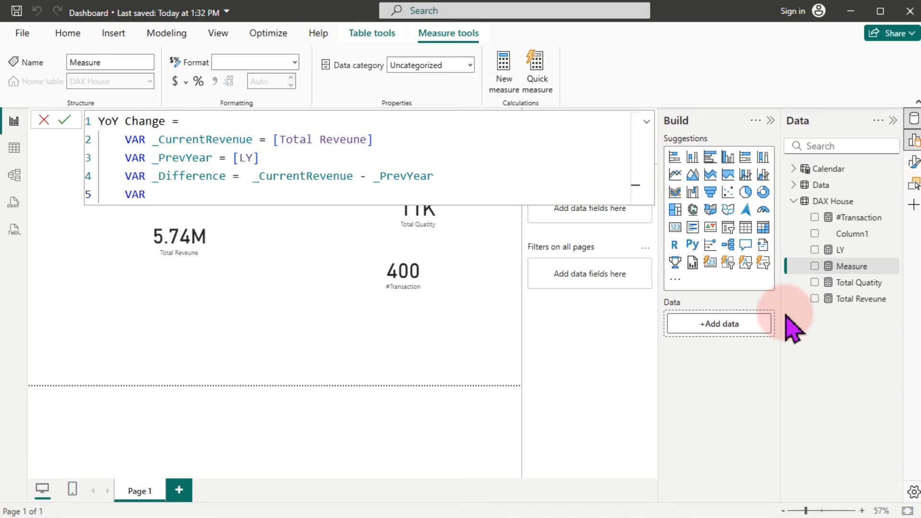
type("Result =")
key("shift+Return")
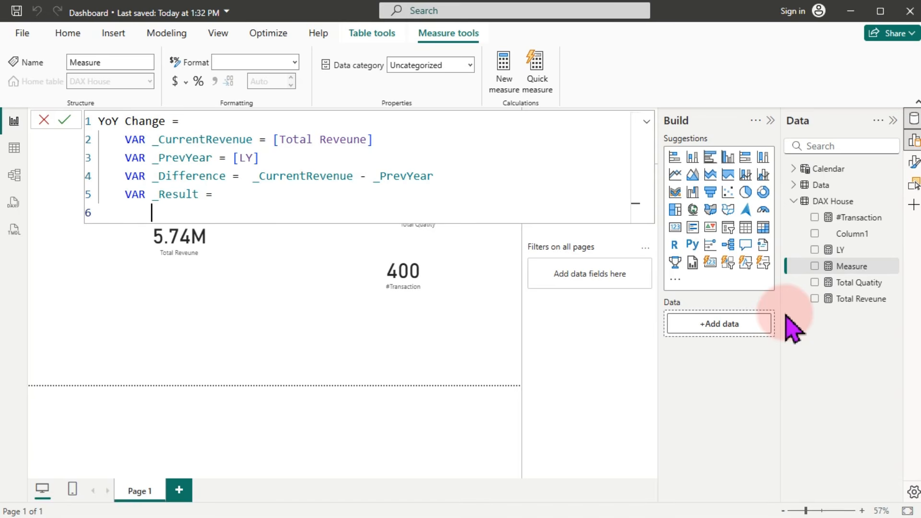
Step: Set _Result to DIVIDE(_Difference, _PrevYear)
type("div")
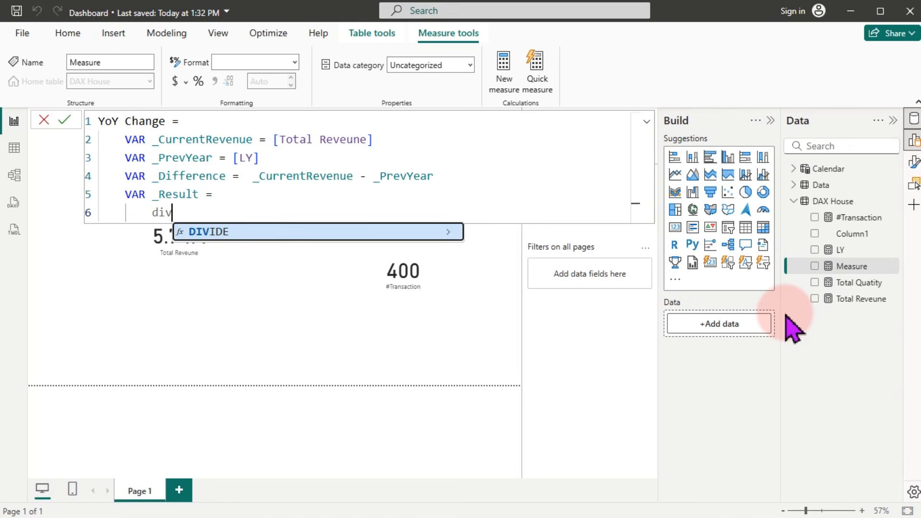
key("Tab")
key("shift+Return")
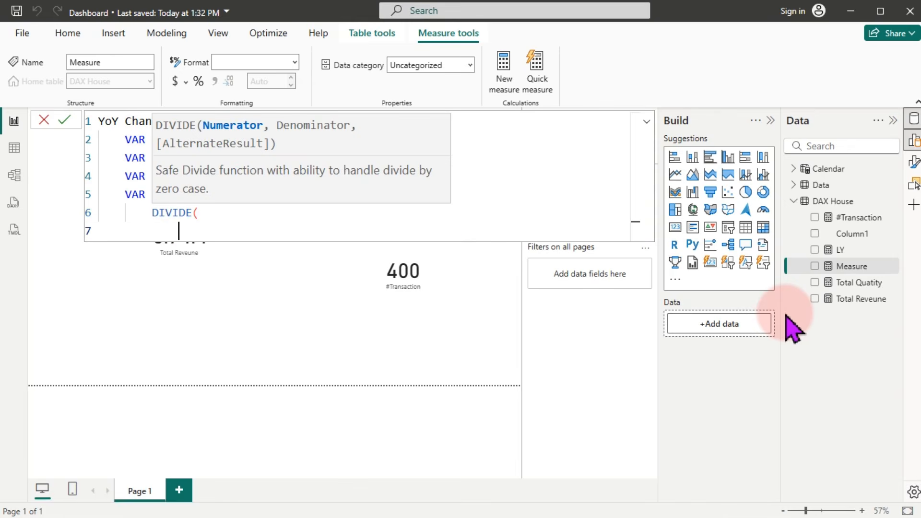
type("_")
key("Down")
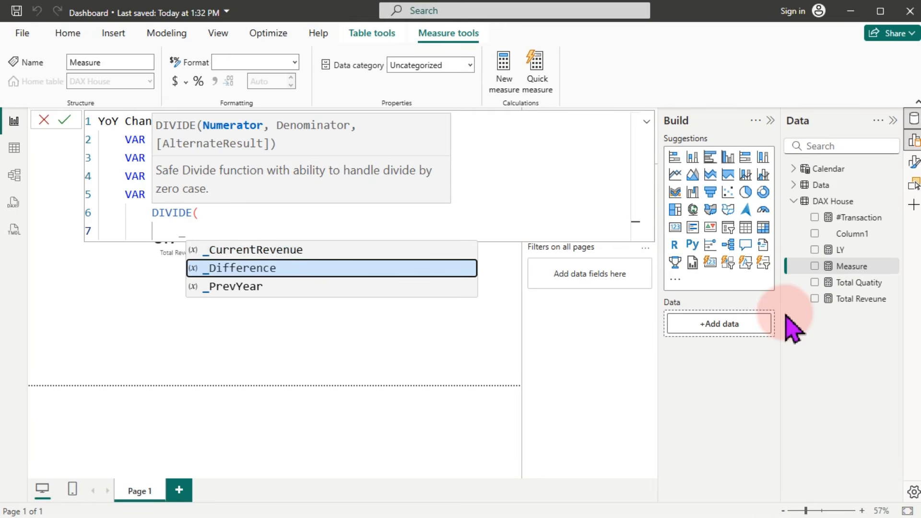
key("Tab")
type(",")
key("shift+Return")
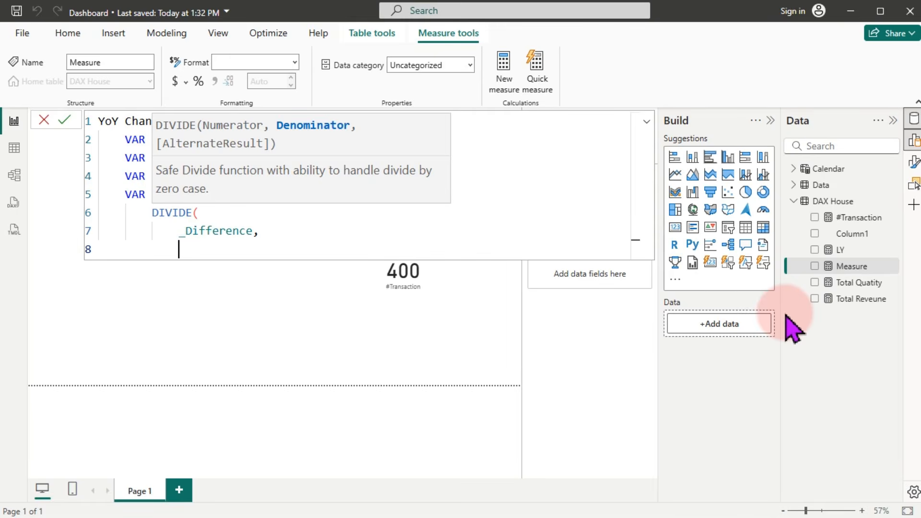
type("_")
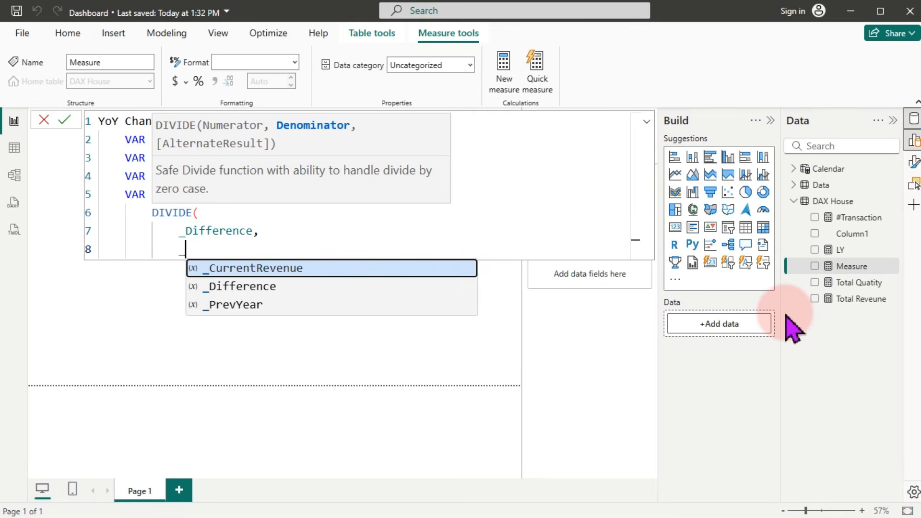
key("Down")
key("Down")
key("Tab")
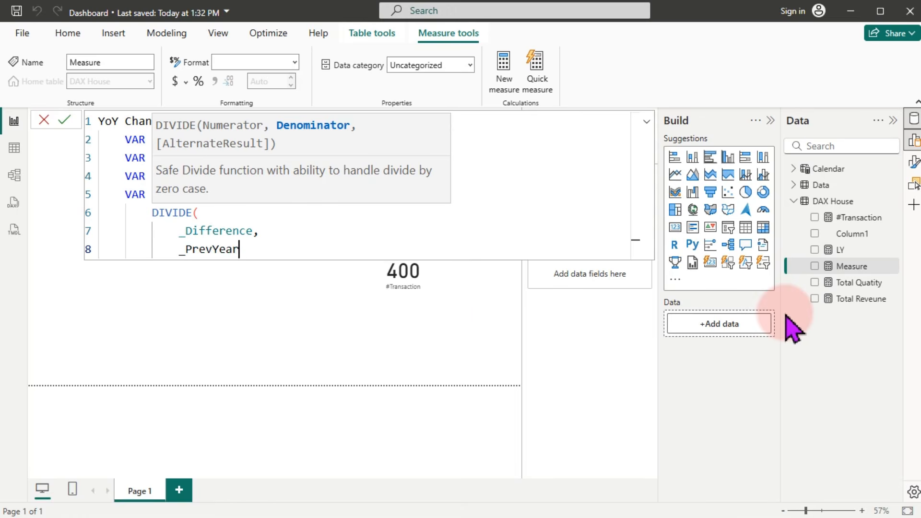
key("shift+Return")
type(")")
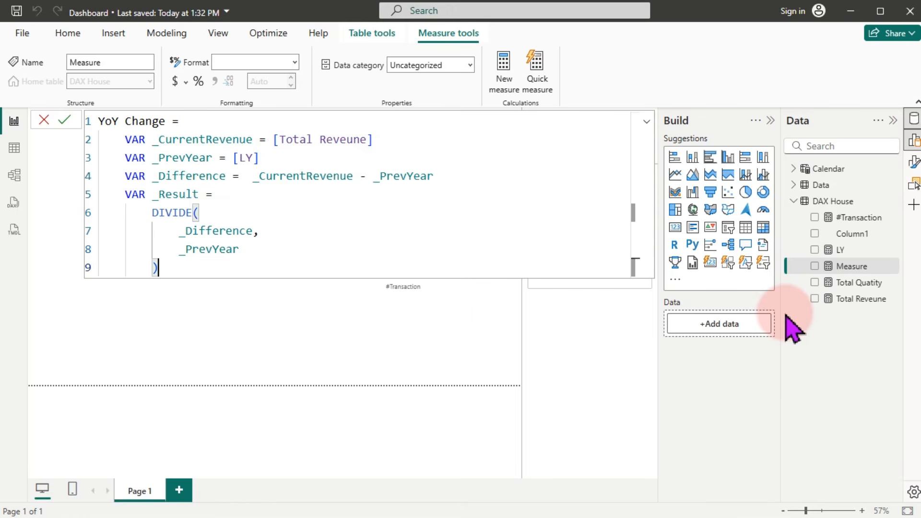
Step: End the measure with RETURN _Result and commit YoY Change
key("shift+Return")
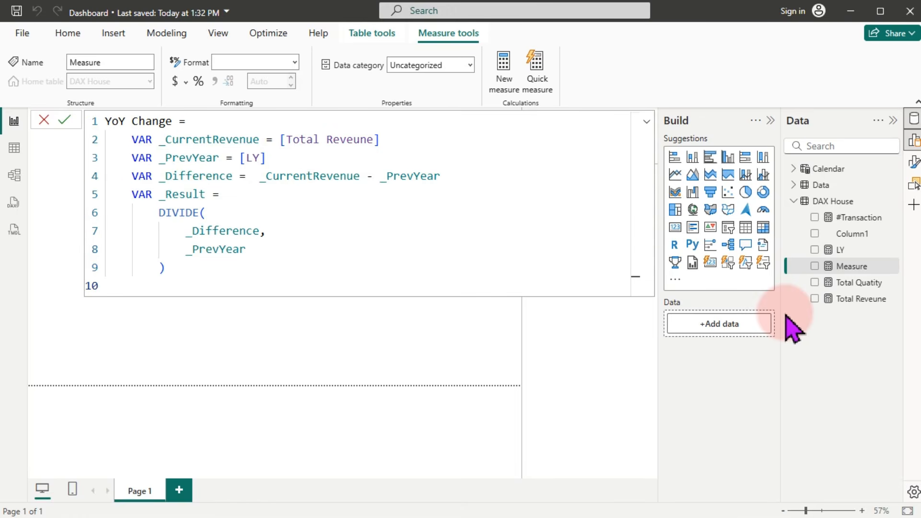
type("ret")
key("Tab")
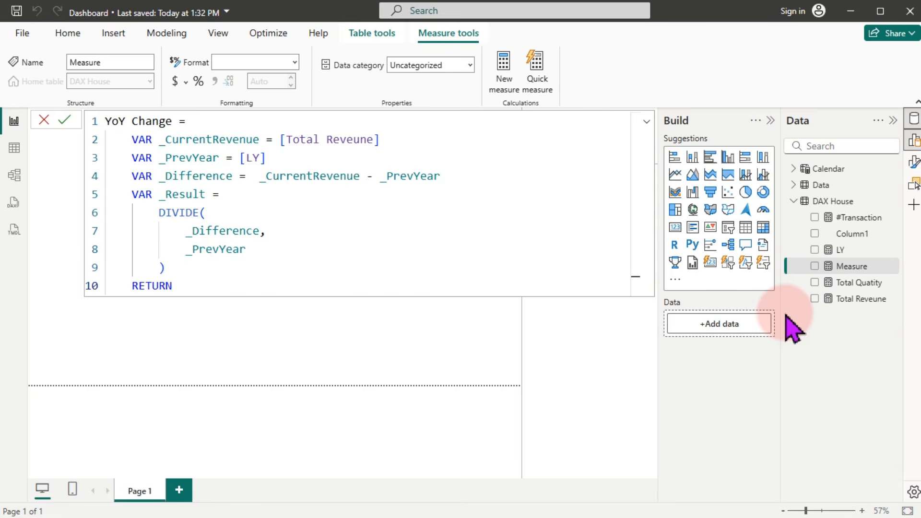
type("_")
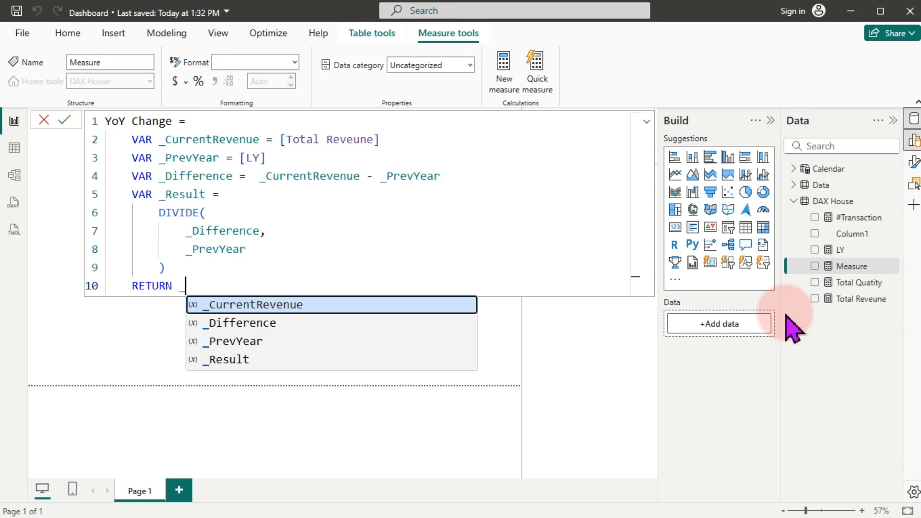
key("Down")
key("Down")
key("Down")
key("Tab")
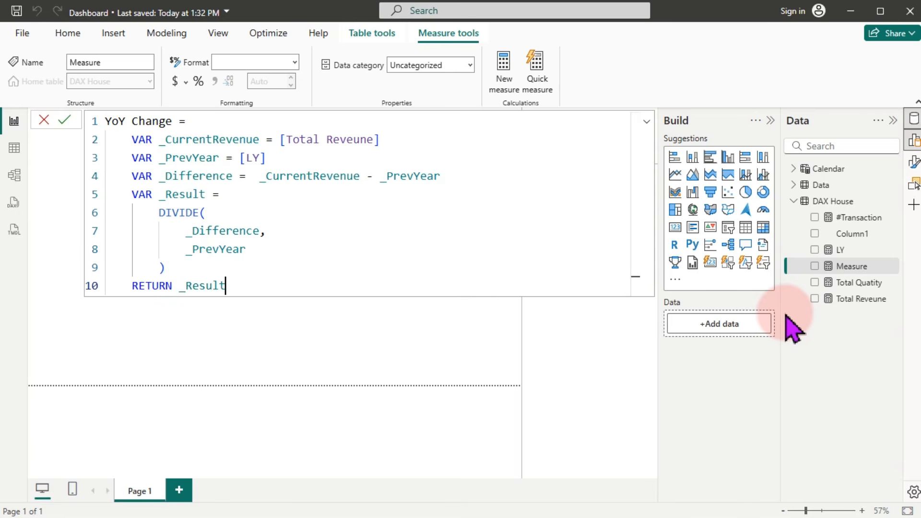
key("Return")
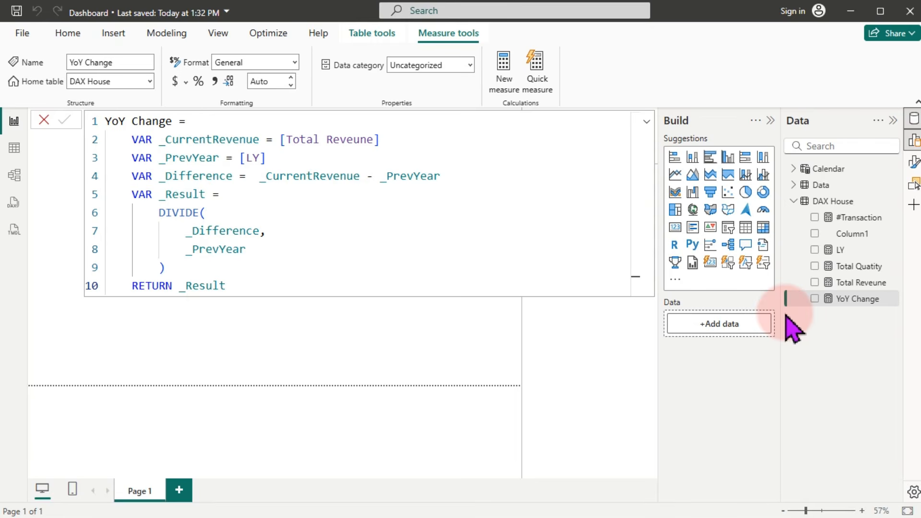
Step: Place YoY Change on the page as a card and format it as Percentage, showing 62.85%
left_click(503, 357)
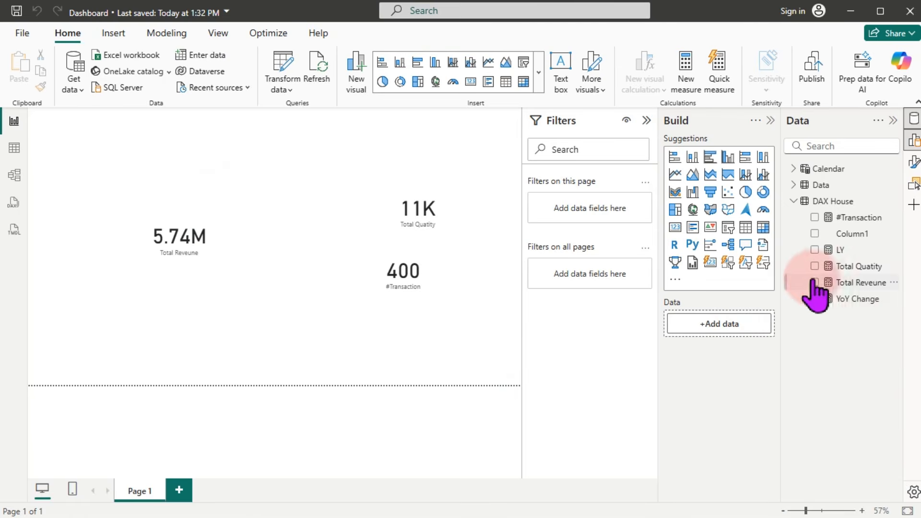
left_click_drag(839, 298, 214, 342)
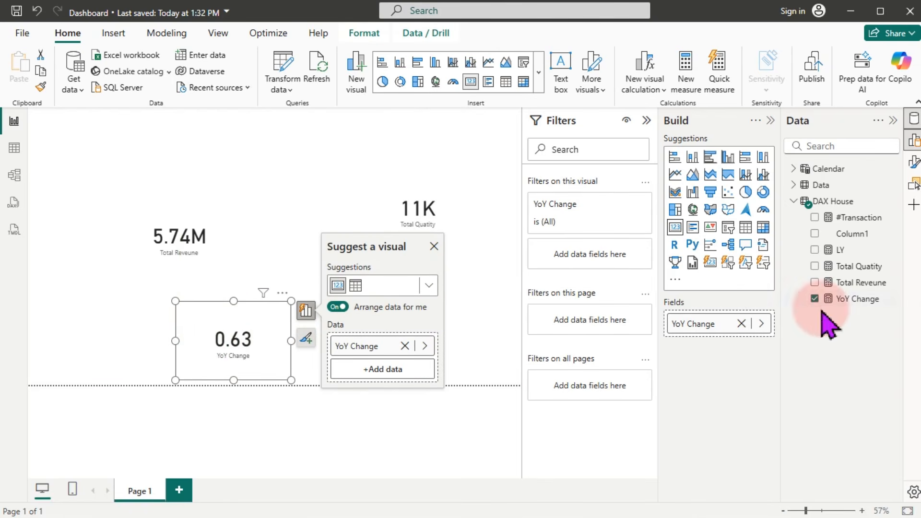
left_click(844, 301)
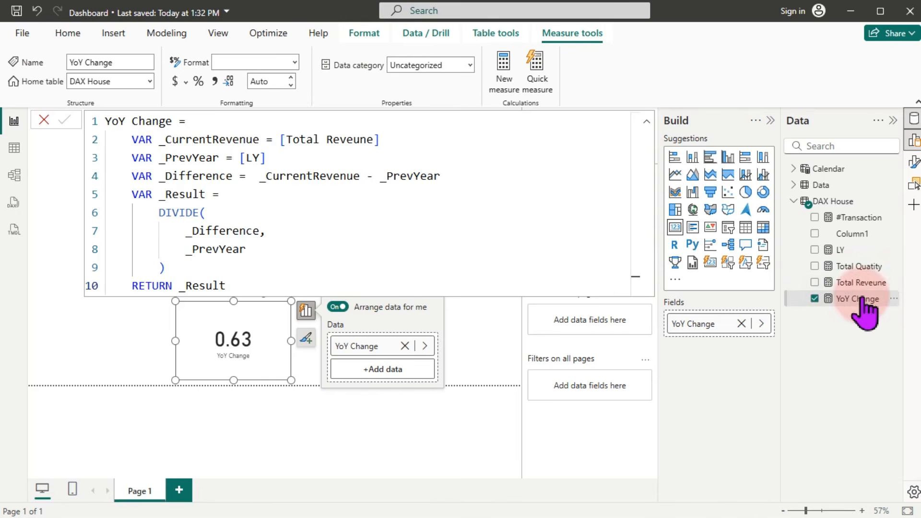
left_click(201, 82)
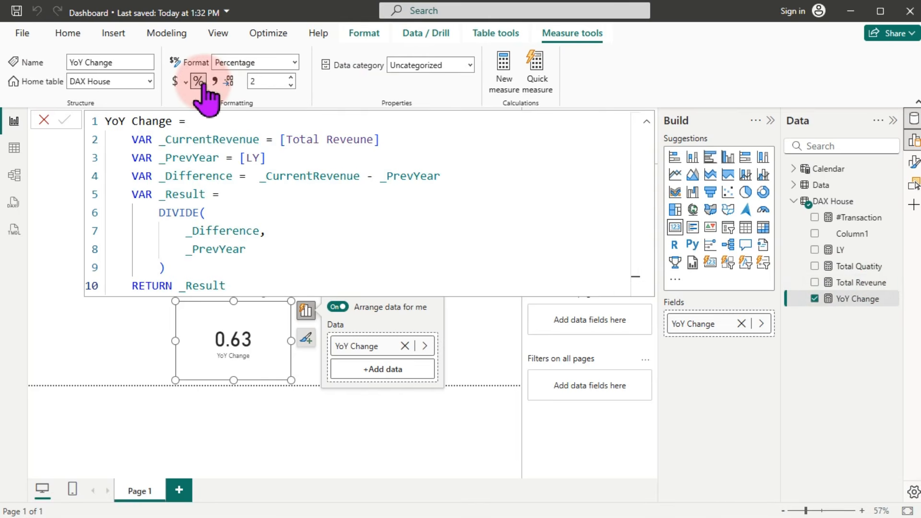
left_click(128, 351)
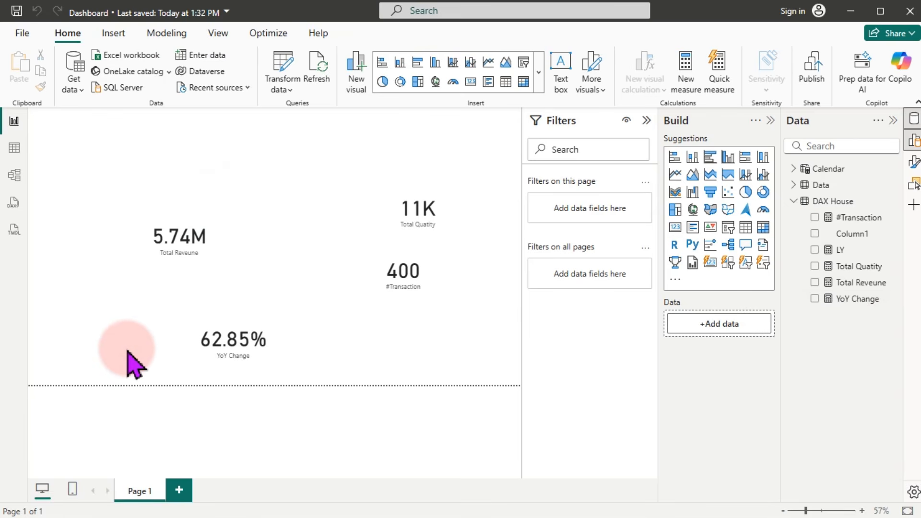
Step: Add the Calendar Year field to the page as a slicer visual
left_click(807, 170)
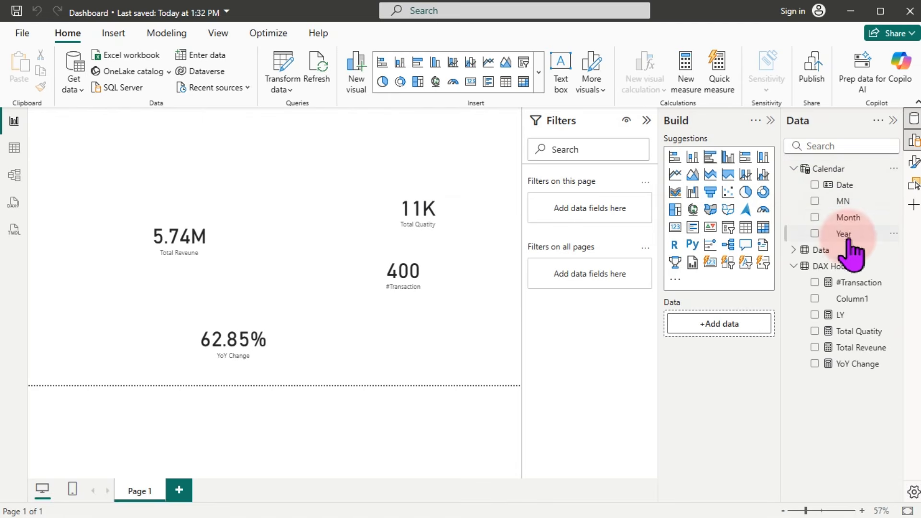
left_click_drag(847, 235, 289, 201)
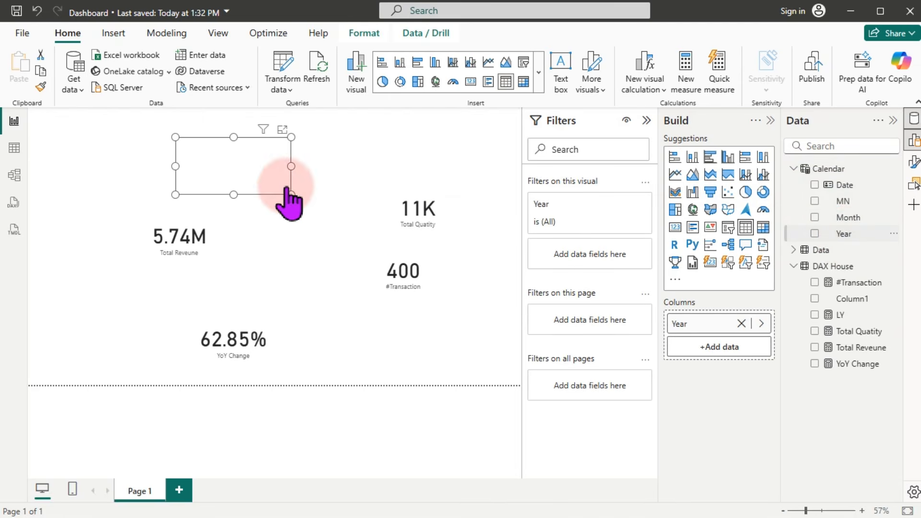
left_click(525, 63)
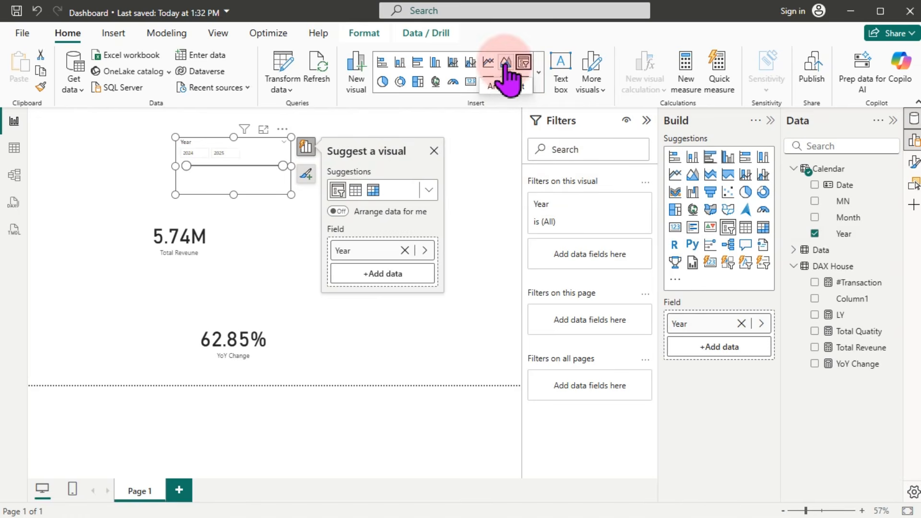
Step: Collapse the Filters and Build panes and set the Year slicer style to Tile
left_click(646, 121)
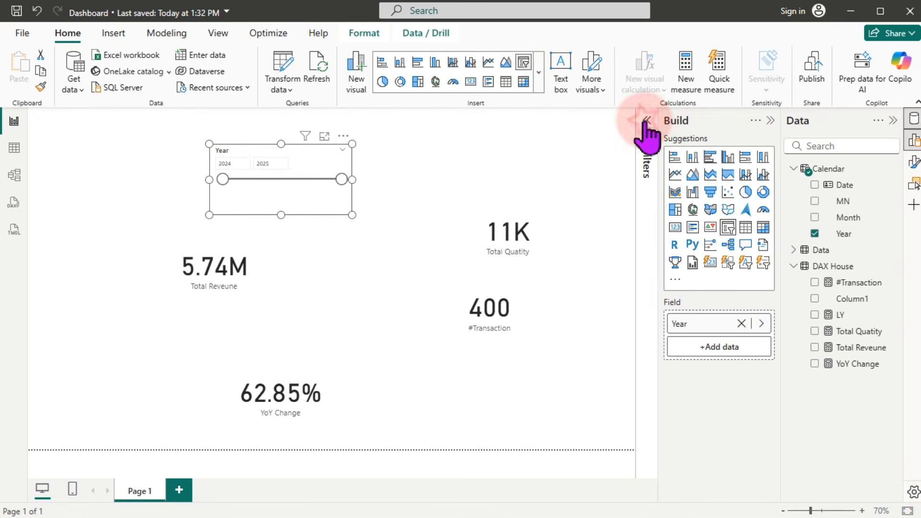
left_click(772, 120)
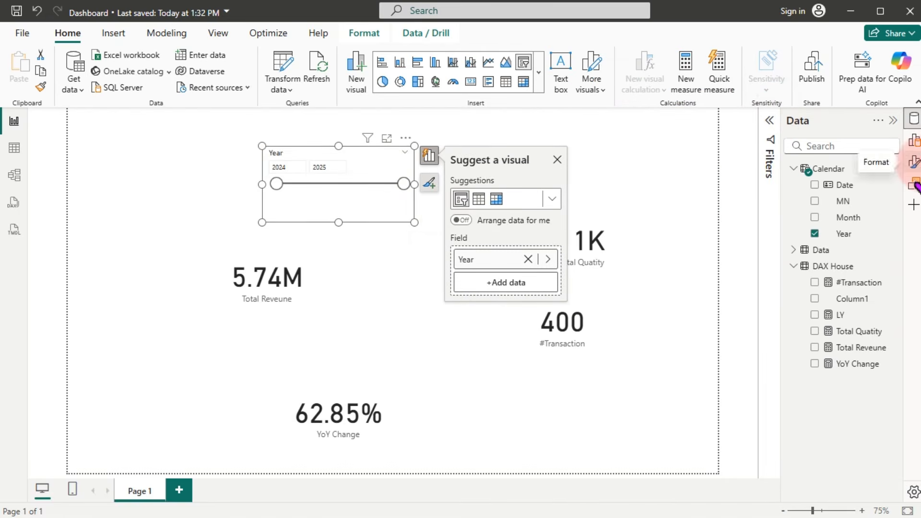
left_click(914, 163)
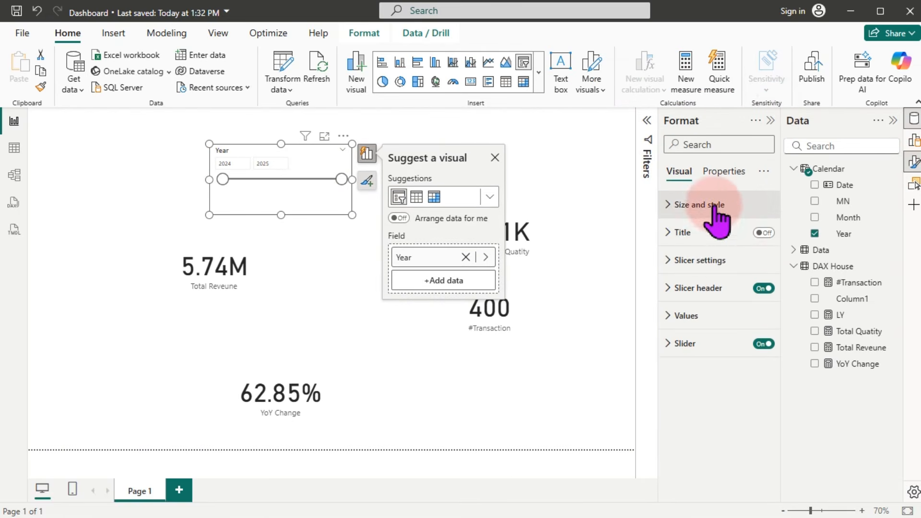
left_click(702, 260)
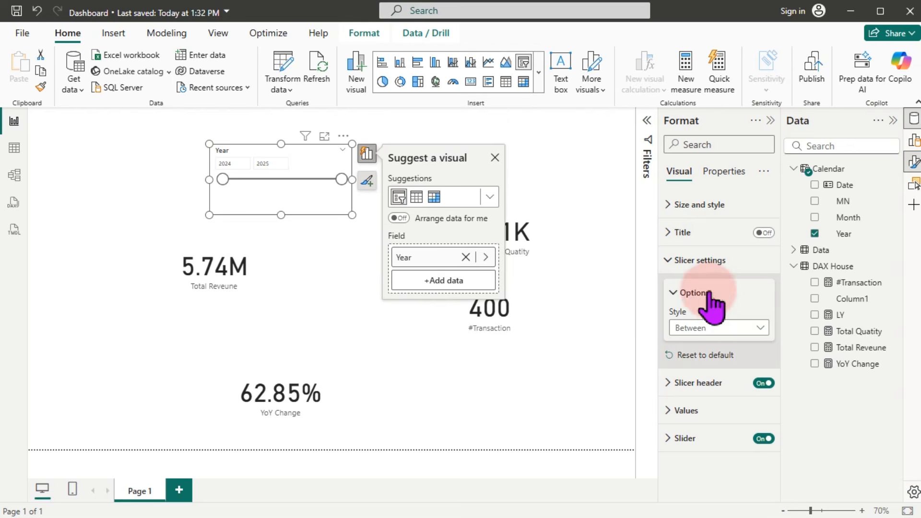
left_click(733, 327)
left_click(694, 364)
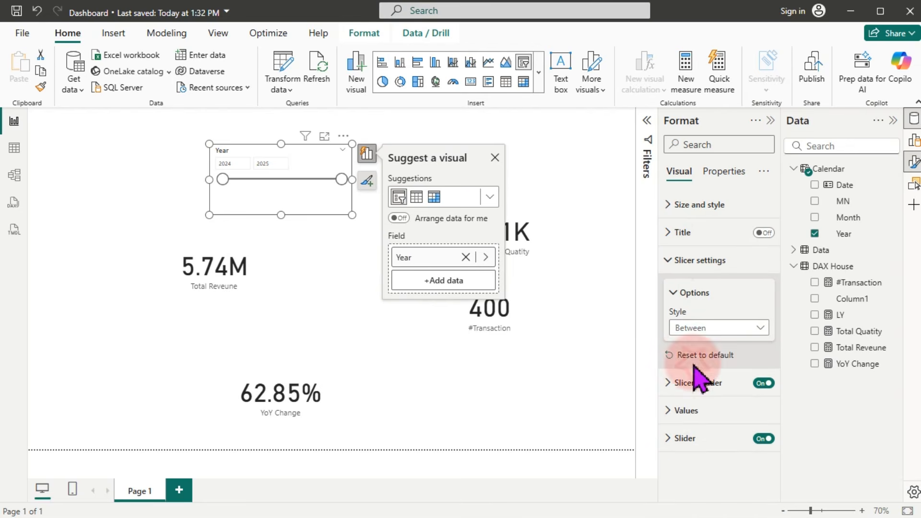
left_click(304, 178)
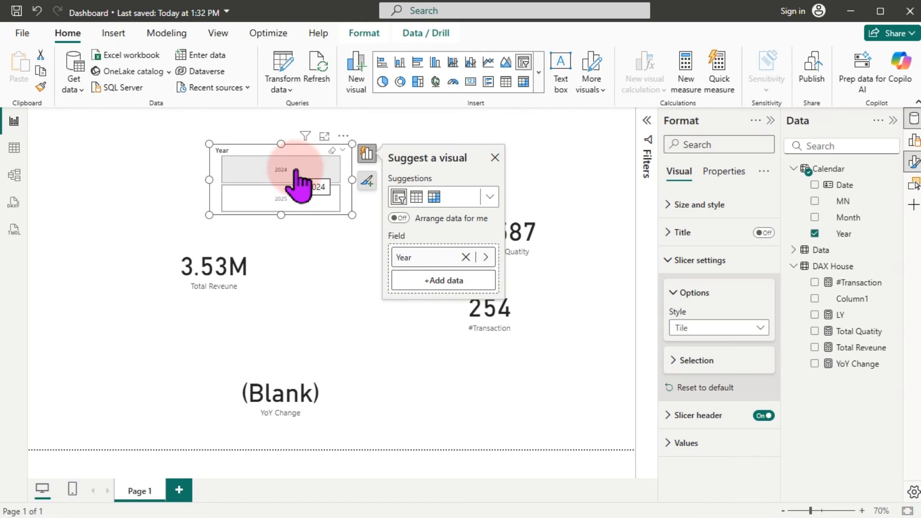
Step: Try the 2025 tile in the Year slicer, then settle on 2024 (3.53M revenue, 254 transactions)
left_click(495, 157)
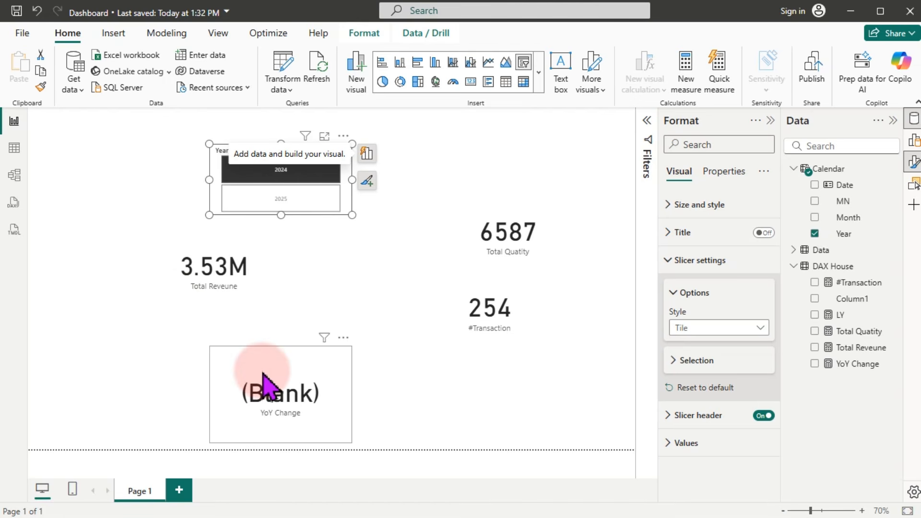
left_click(292, 201)
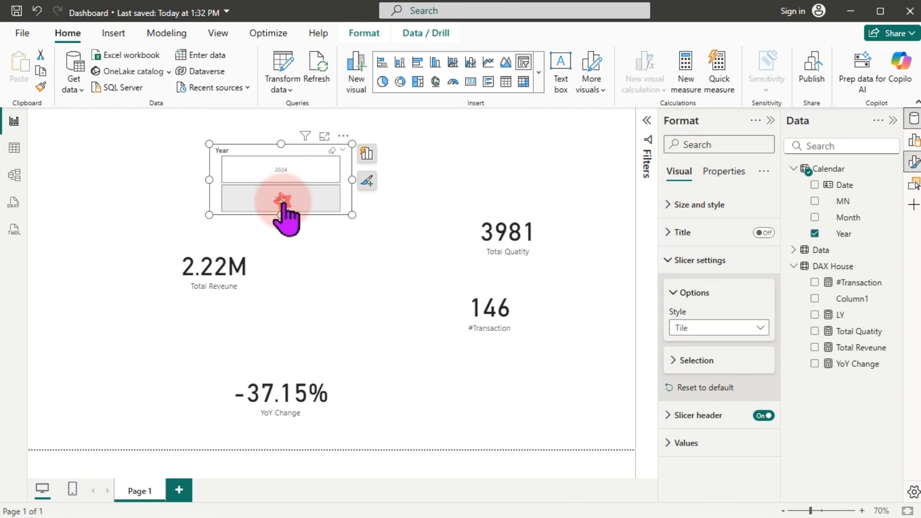
left_click(287, 200)
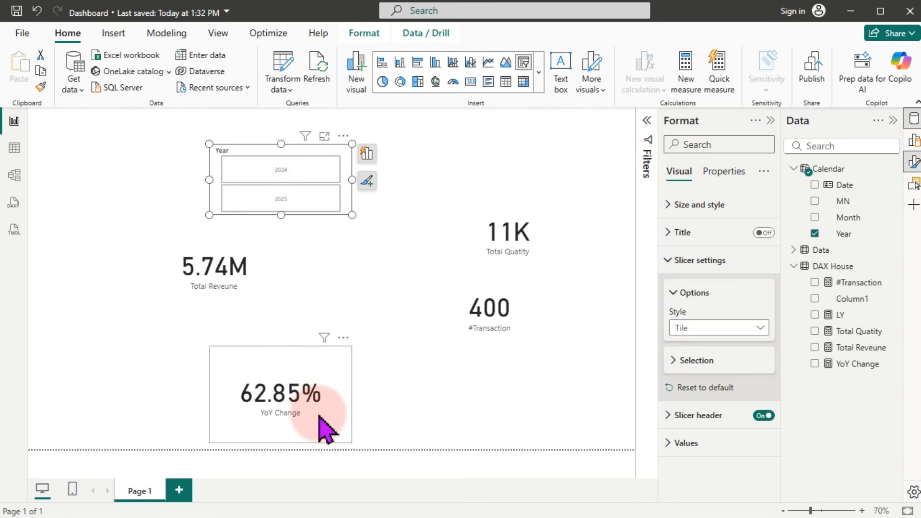
left_click(280, 199)
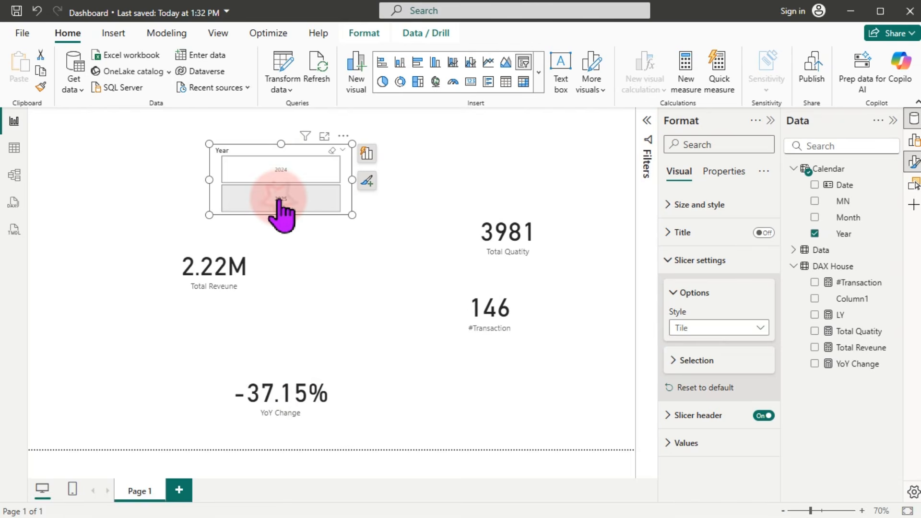
left_click(273, 179)
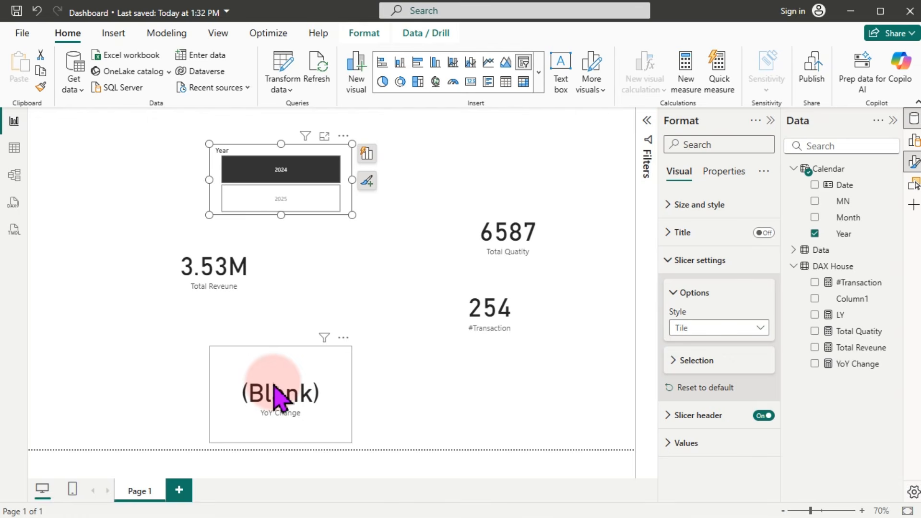
Step: Shrink the Year slicer to the top and place #Transaction and Total Quatity cards top-left
left_click_drag(209, 215, 271, 187)
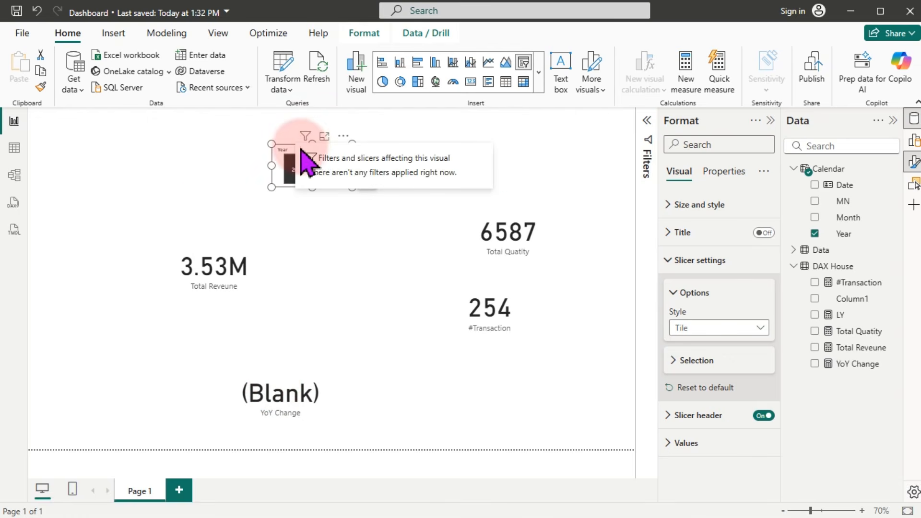
left_click_drag(285, 154, 410, 120)
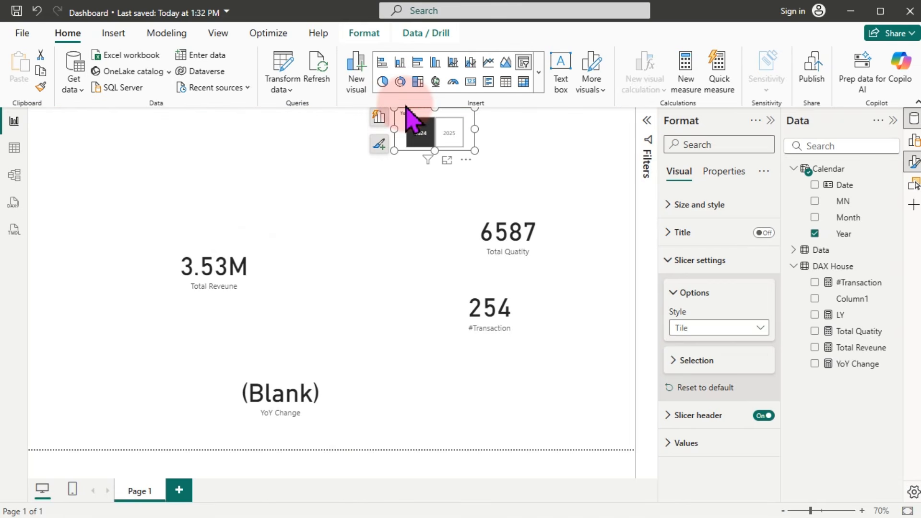
left_click(498, 326)
left_click_drag(499, 331, 124, 186)
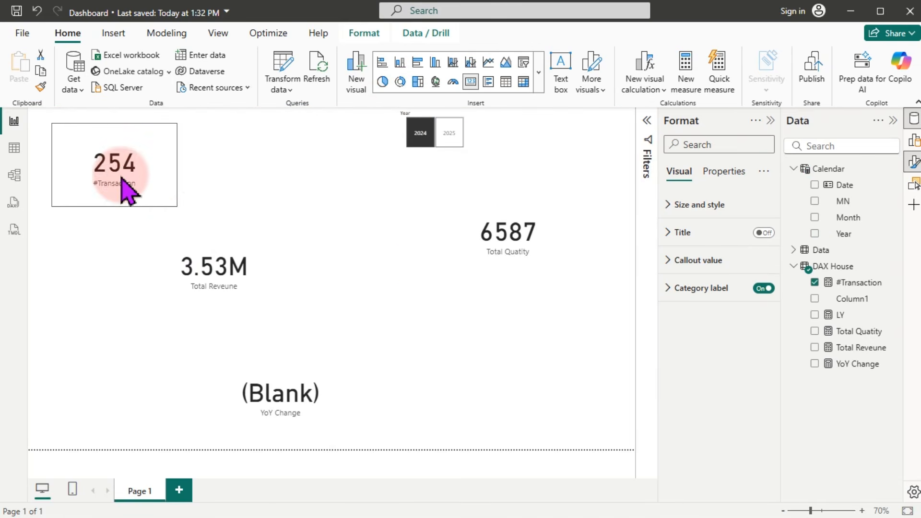
left_click_drag(176, 205, 146, 180)
left_click_drag(88, 149, 90, 170)
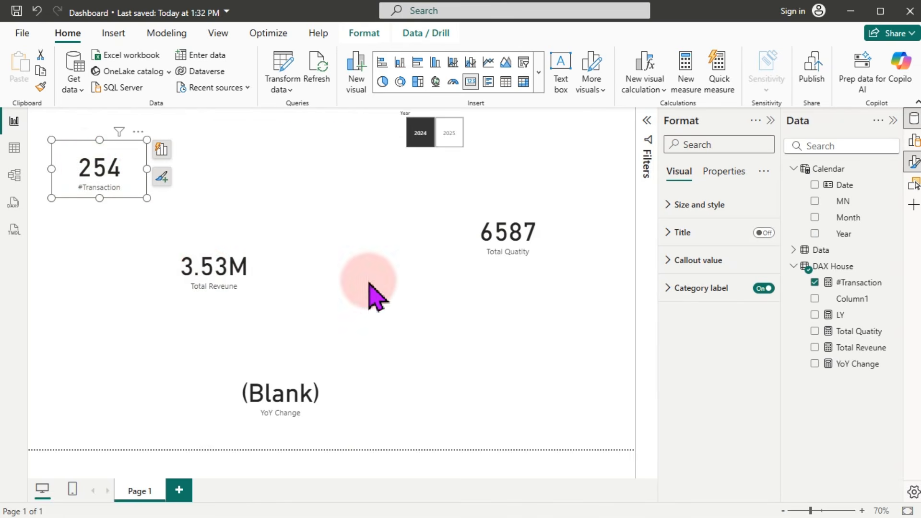
left_click_drag(512, 244, 231, 189)
Step: Shrink Total Reveune and YoY Change cards side by side, then clear the 2024 filter
left_click(223, 267)
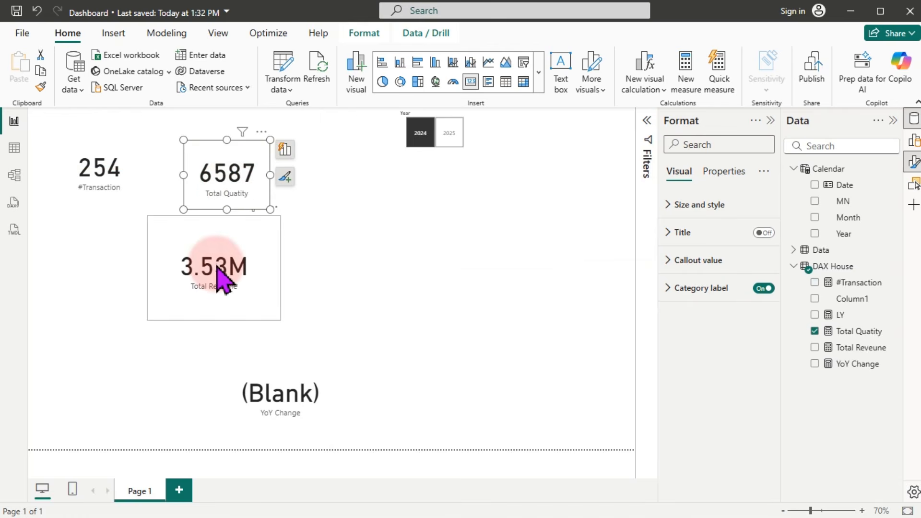
left_click_drag(280, 320, 120, 264)
left_click(276, 393)
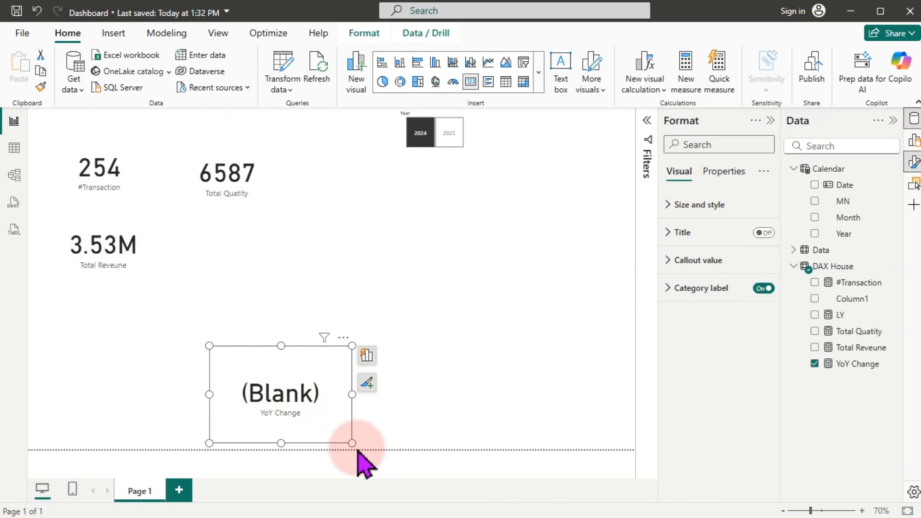
left_click_drag(352, 443, 308, 406)
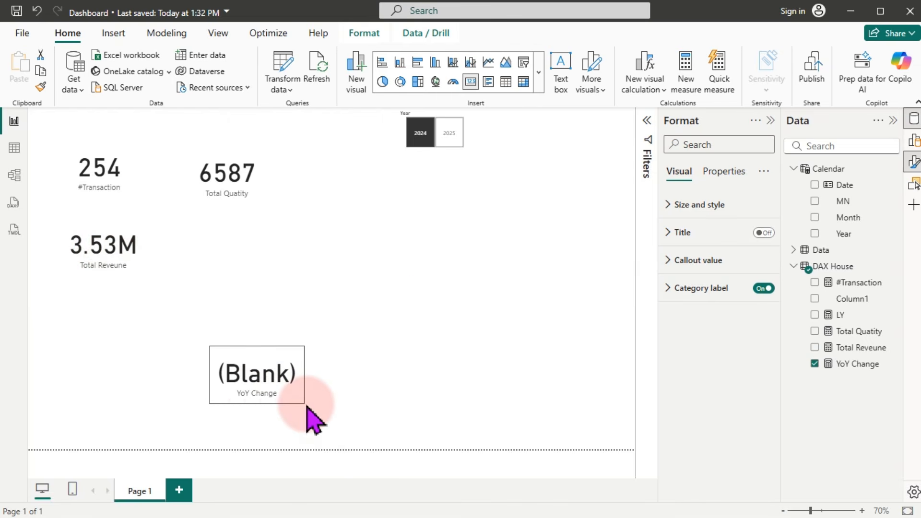
left_click_drag(258, 393, 215, 263)
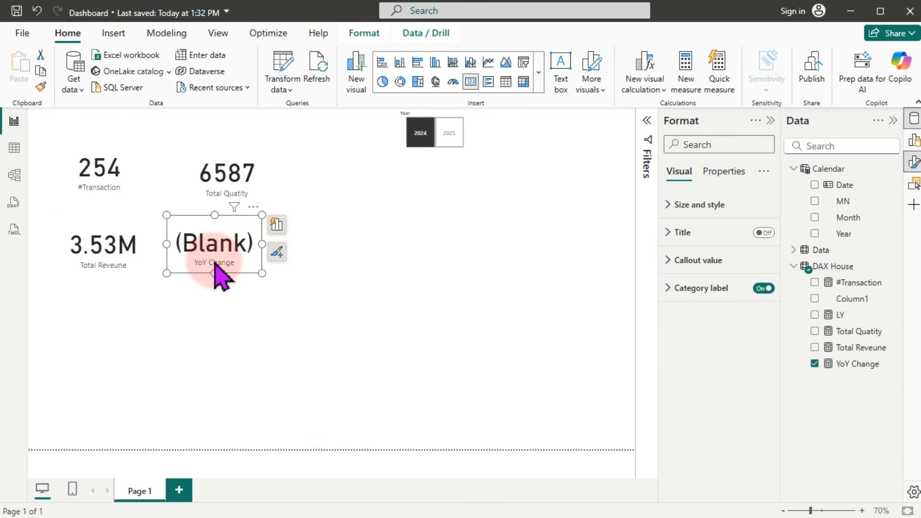
left_click(391, 283)
left_click(420, 136)
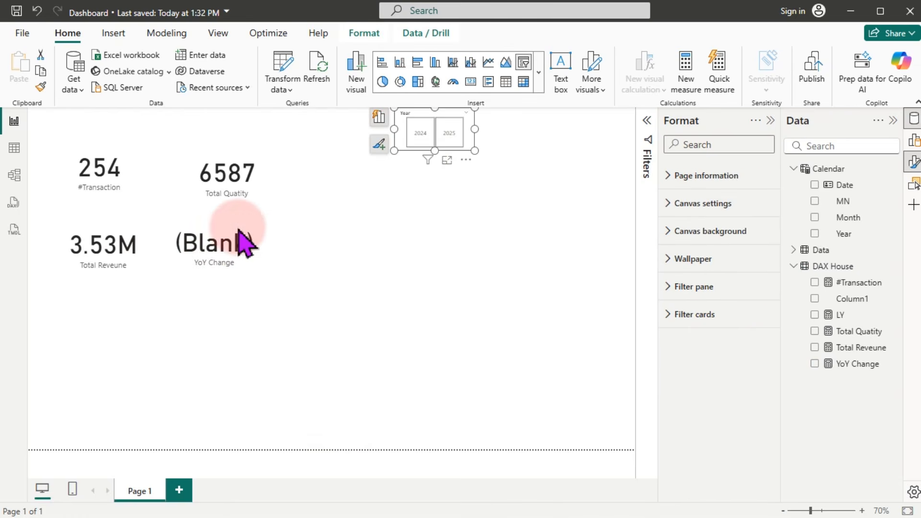
left_click(395, 317)
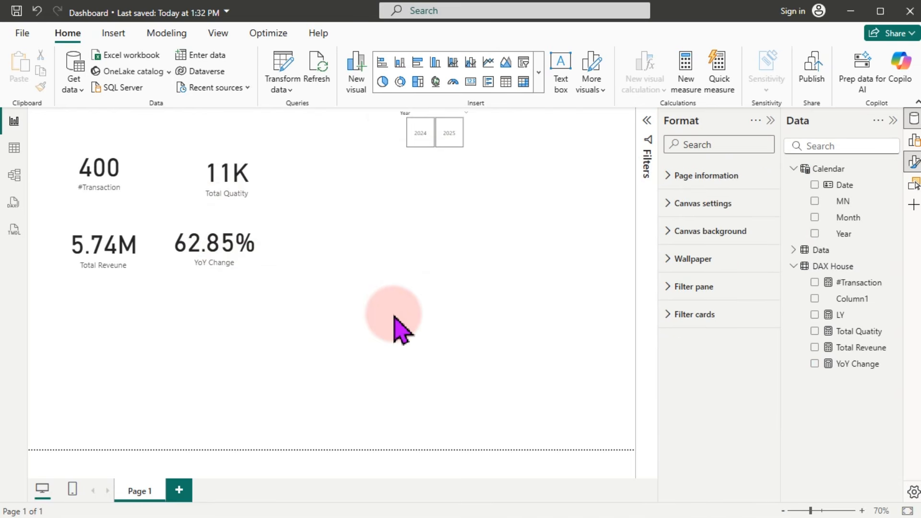
Step: Scroll the exercise PDF in Edge to section 2, 'Which region sells the most?', then minimize it
key("super")
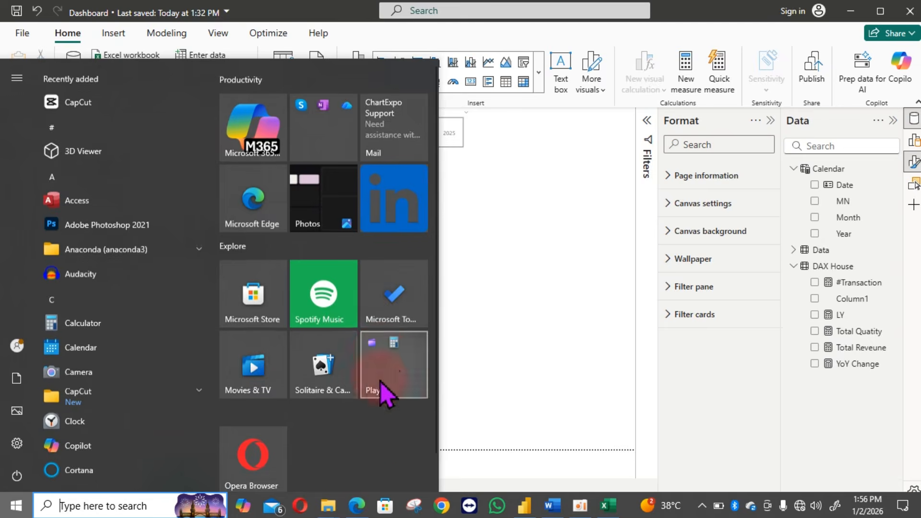
left_click(355, 512)
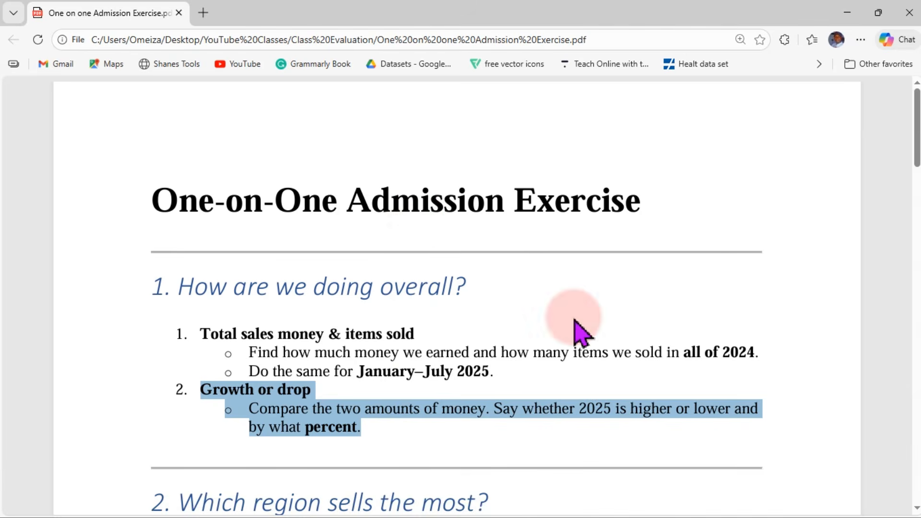
left_click_drag(917, 127, 918, 168)
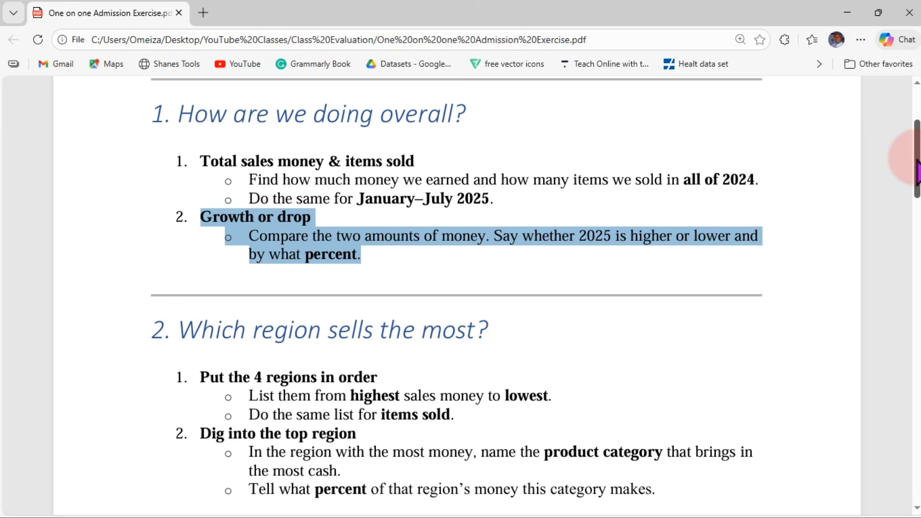
left_click_drag(917, 172, 917, 199)
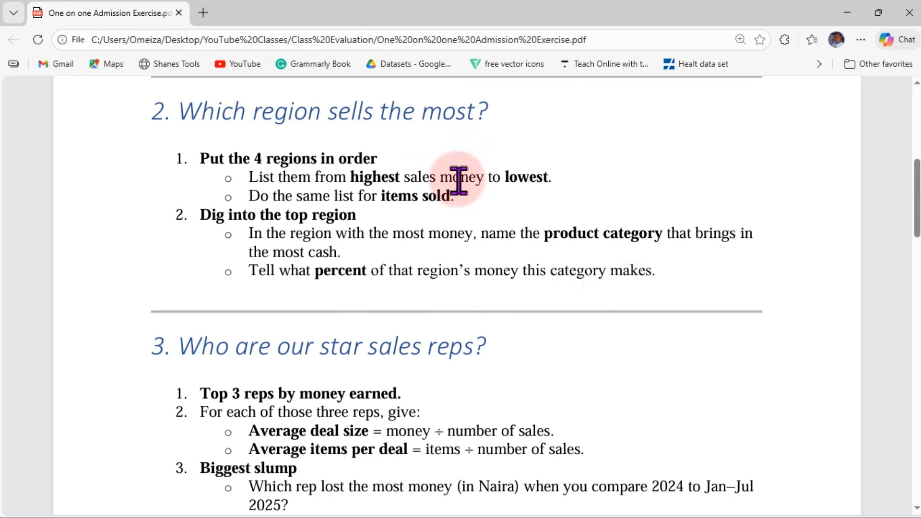
mouse_move(686, 94)
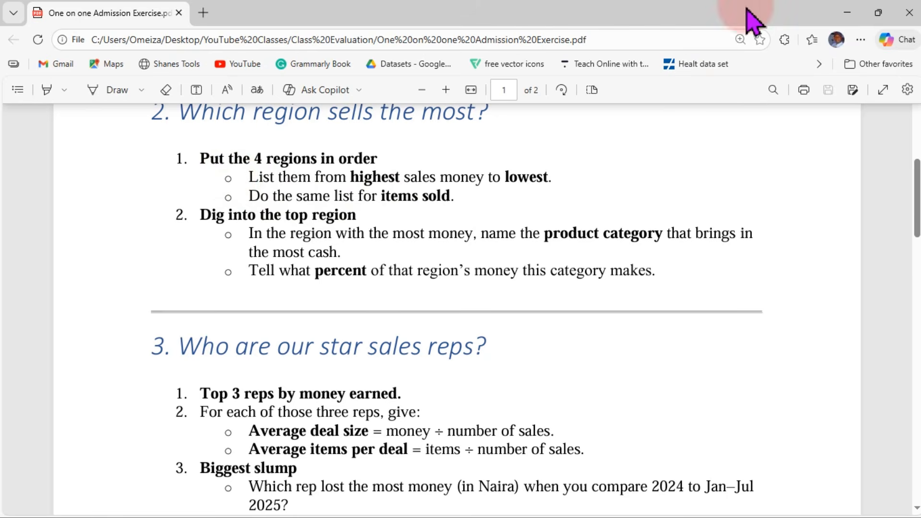
left_click(848, 11)
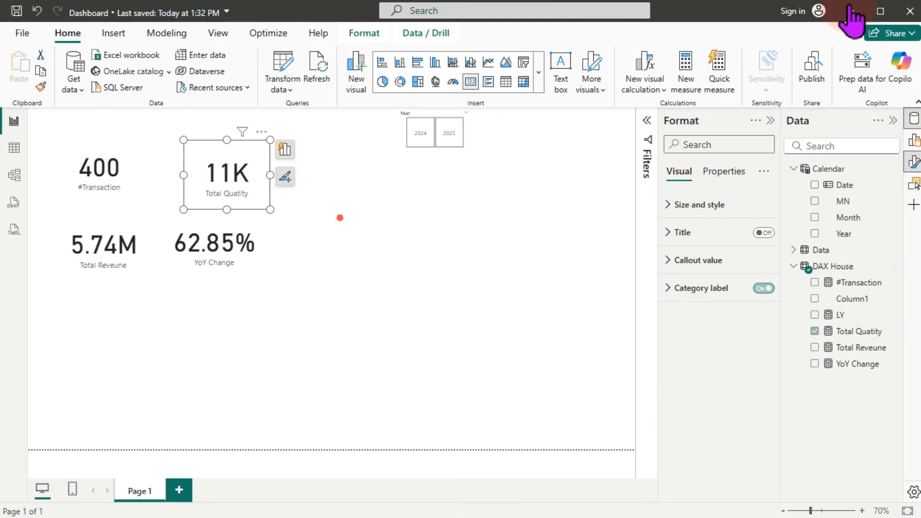
Step: Insert a new empty visual beside the KPI cards and drag it larger
left_click(341, 219)
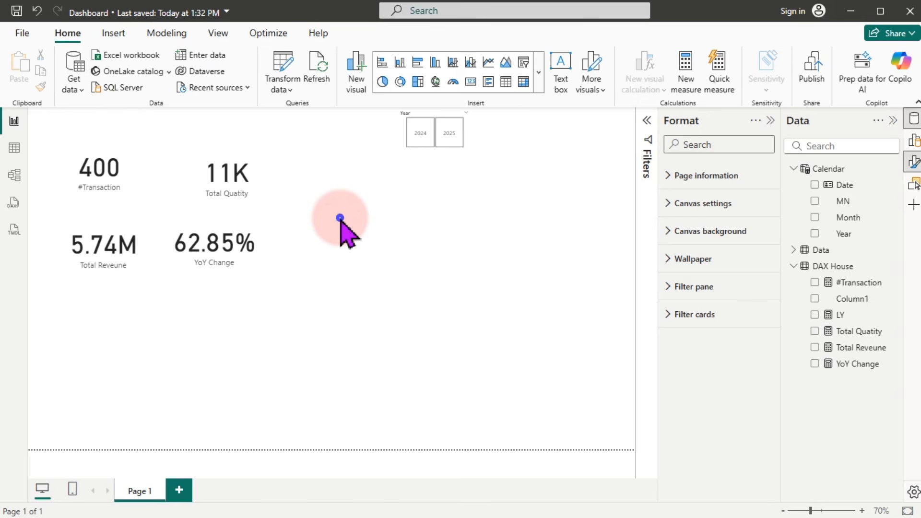
right_click(340, 217)
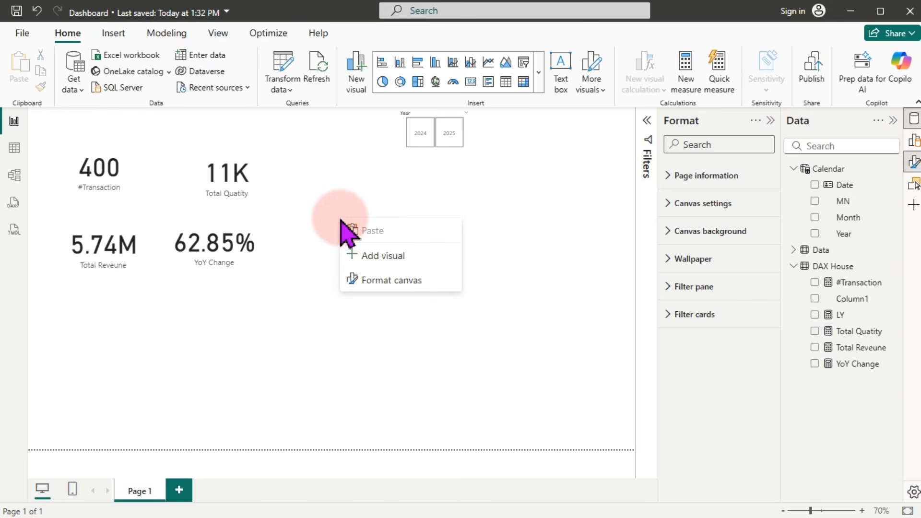
left_click(368, 259)
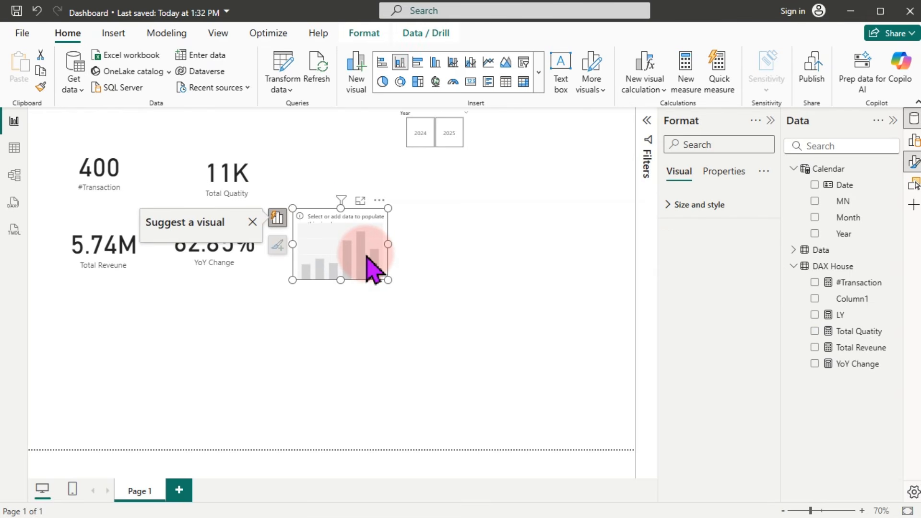
left_click_drag(388, 280, 465, 335)
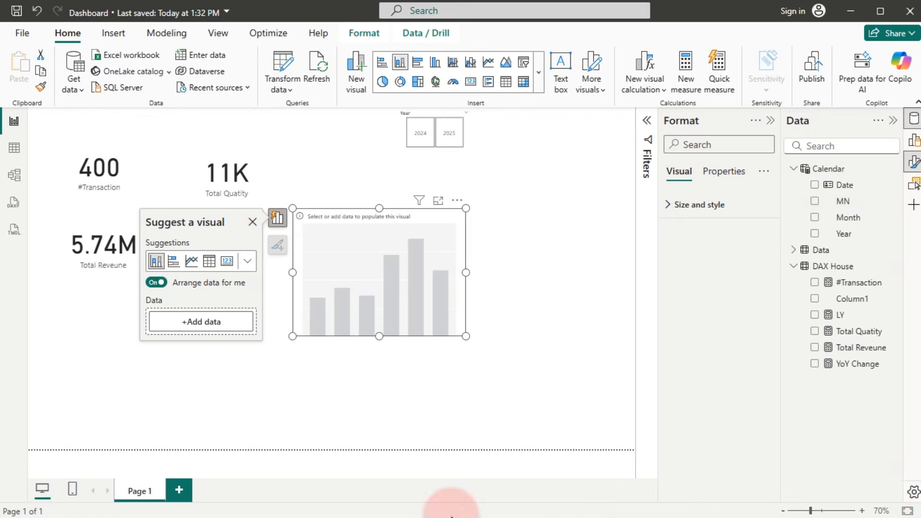
key("super")
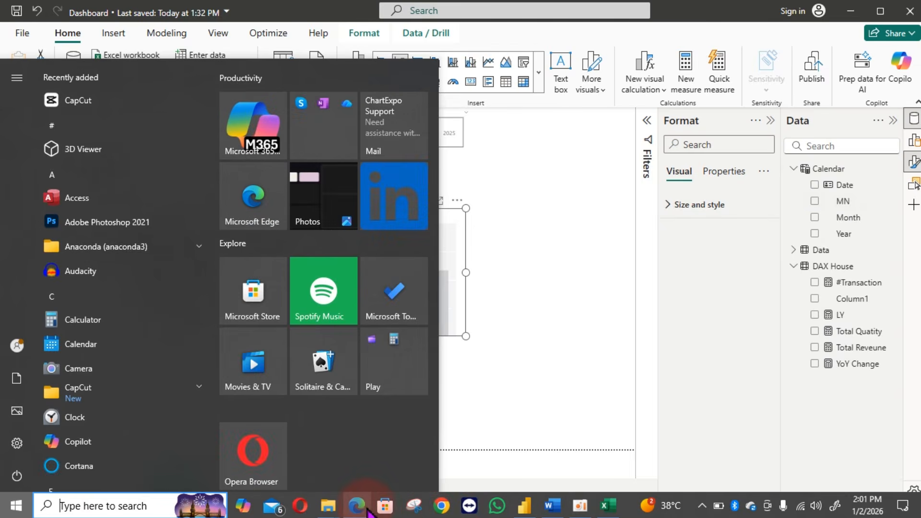
left_click(363, 510)
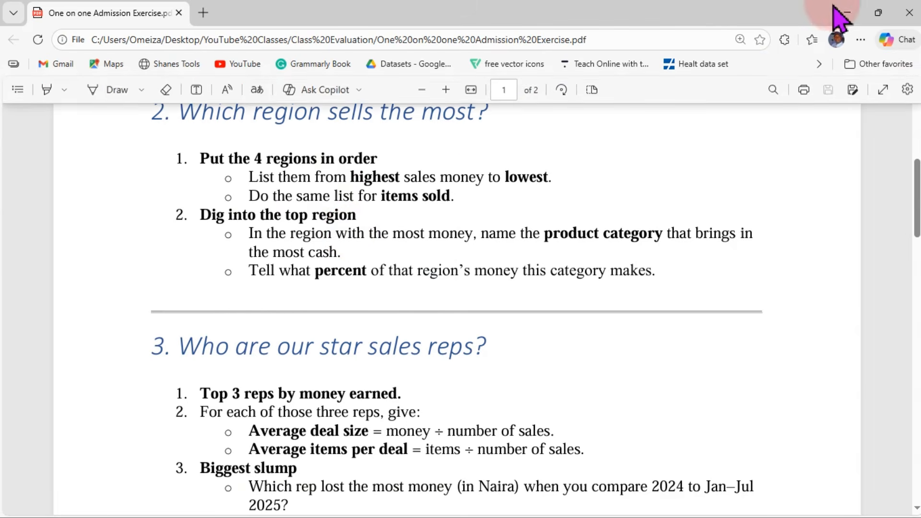
left_click(847, 13)
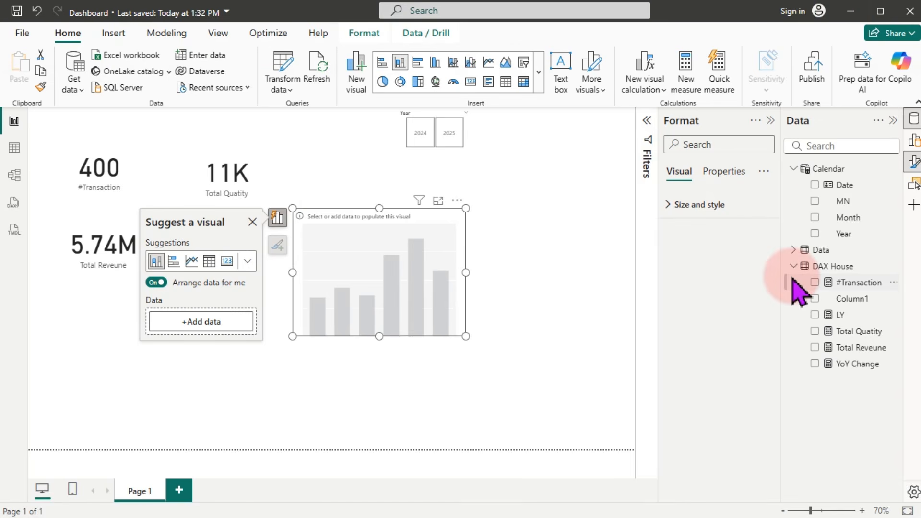
Step: Build a clustered column chart of Total Reveune by Region and view it in focus mode
left_click(794, 251)
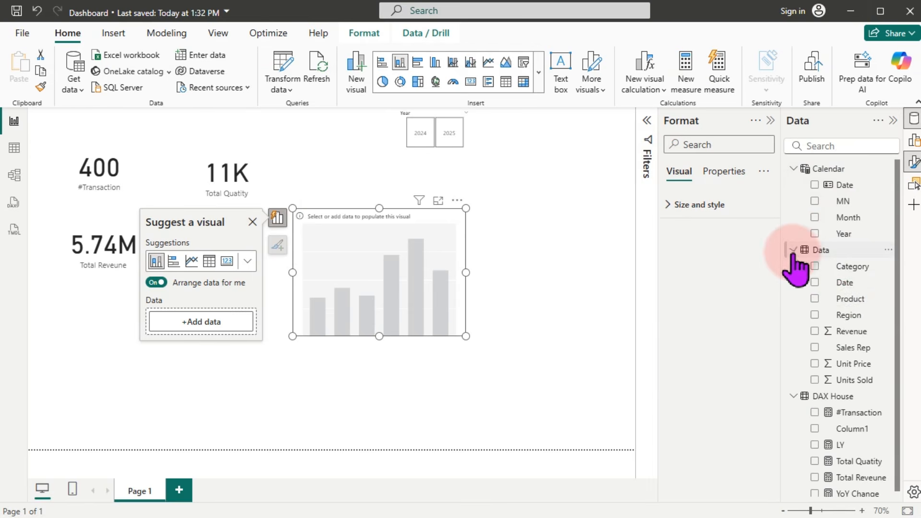
left_click_drag(849, 314, 388, 290)
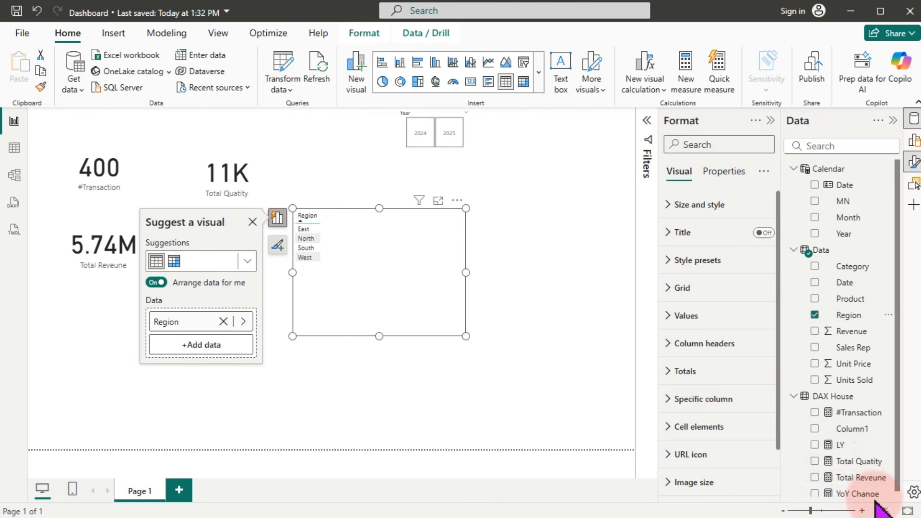
left_click_drag(864, 477, 379, 278)
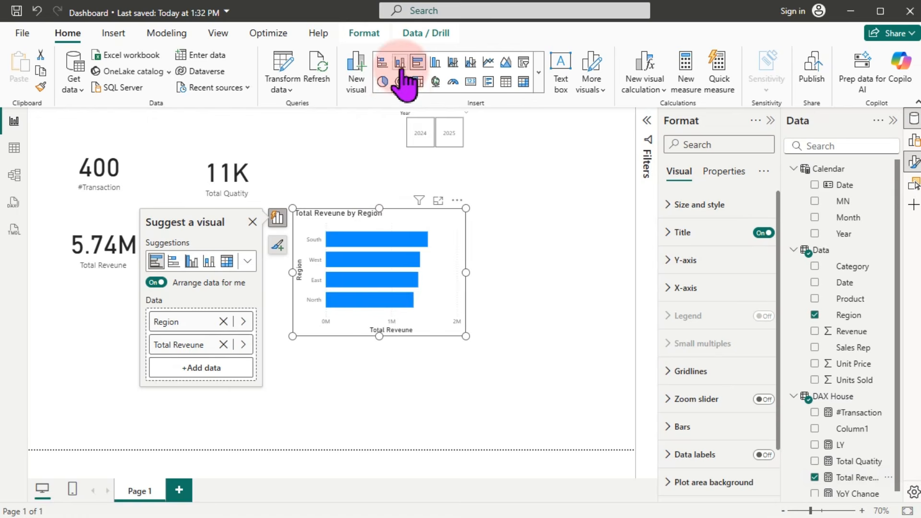
left_click(436, 63)
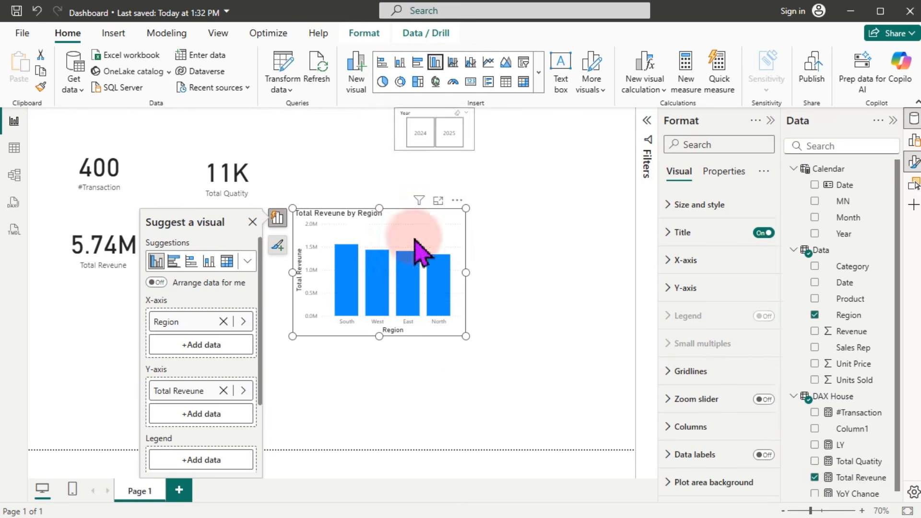
left_click(438, 200)
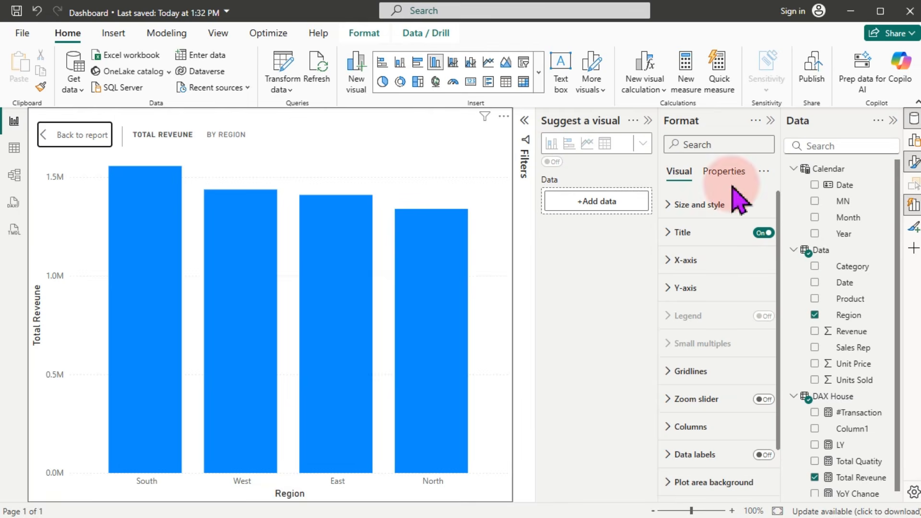
Step: Turn off the X-axis title and the Y-axis title and values on the Region chart
left_click(648, 121)
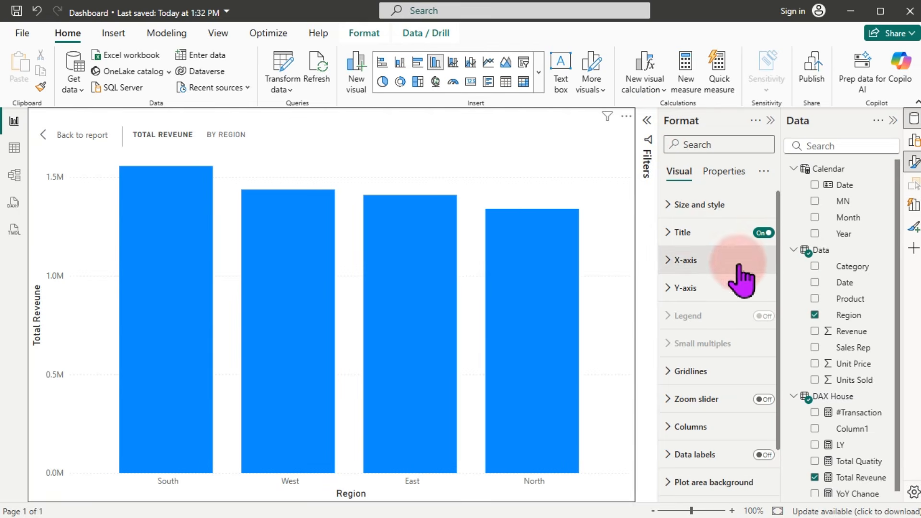
left_click(684, 260)
left_click(767, 487)
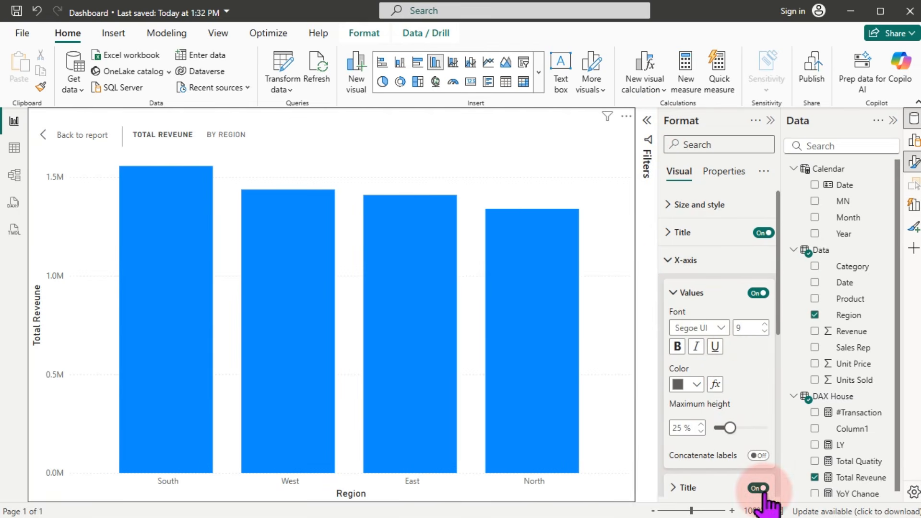
left_click(691, 268)
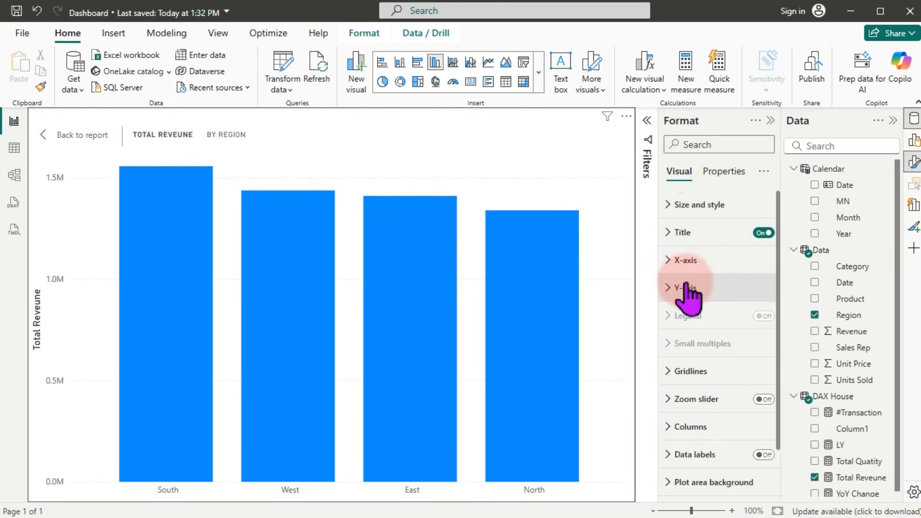
left_click(685, 287)
left_click(767, 484)
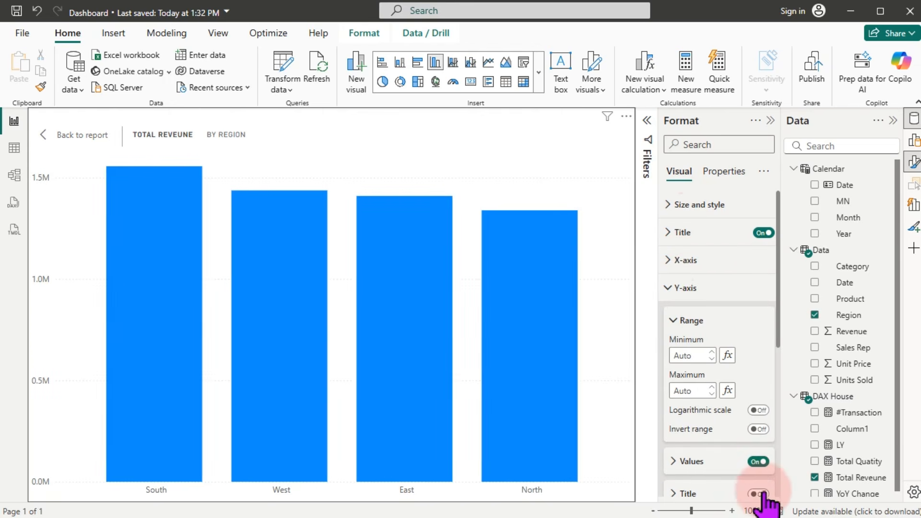
left_click(759, 462)
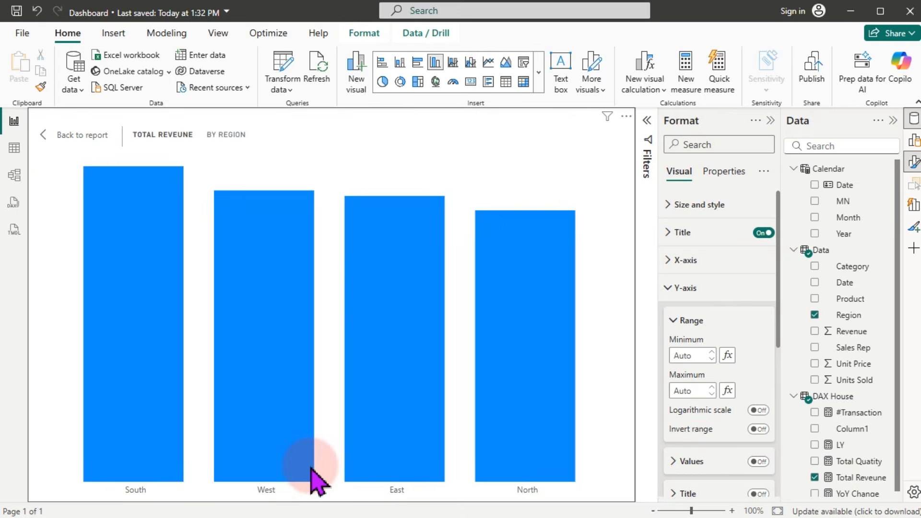
key("super")
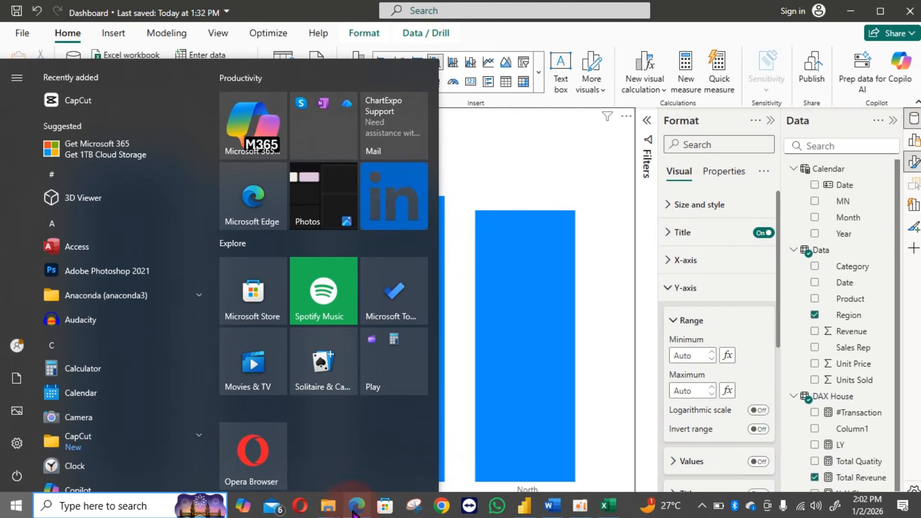
left_click(353, 509)
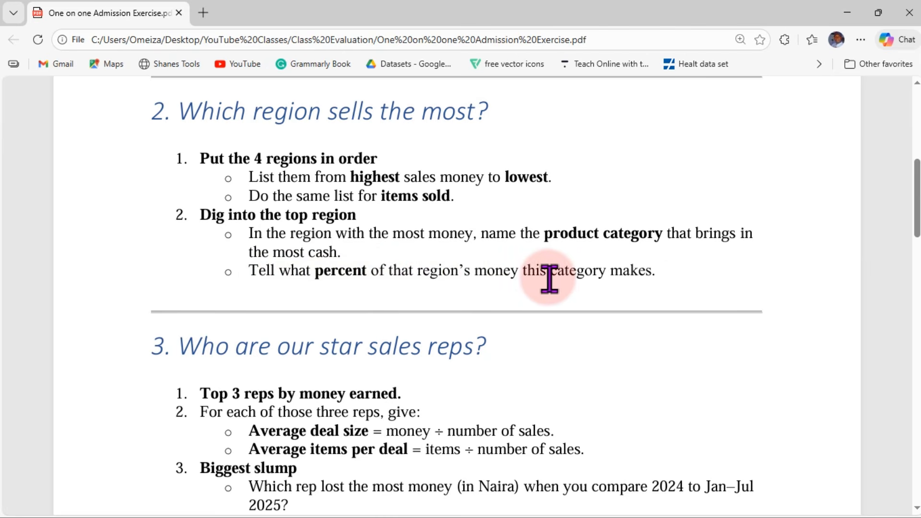
left_click(848, 13)
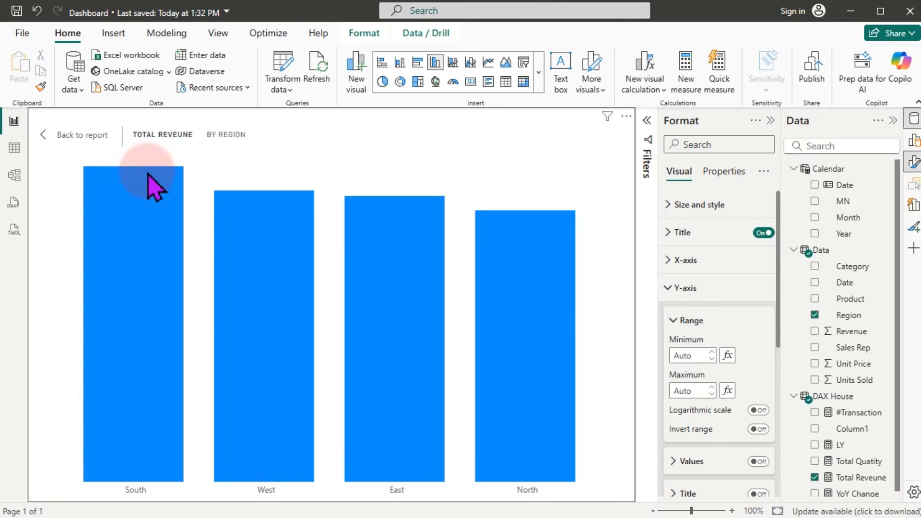
Step: Add Page 2 as a Tooltip page type and place the Category field on it
left_click(62, 136)
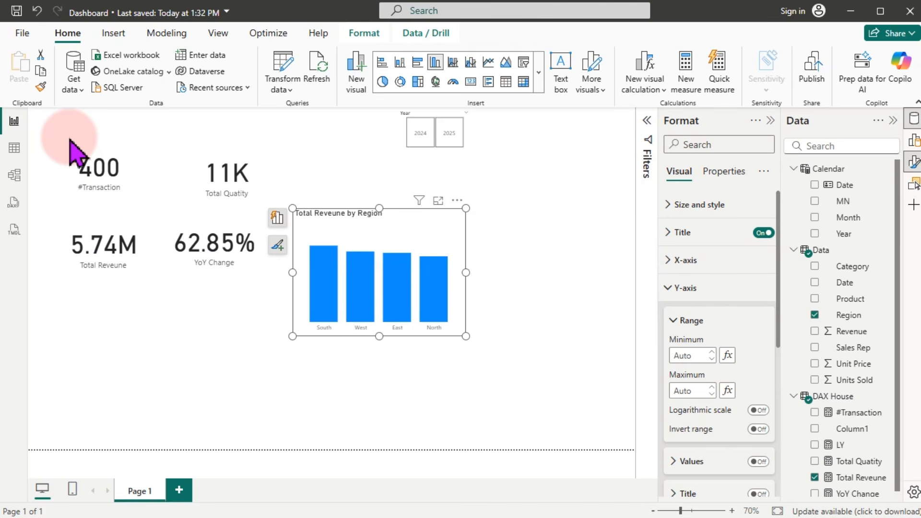
left_click(179, 489)
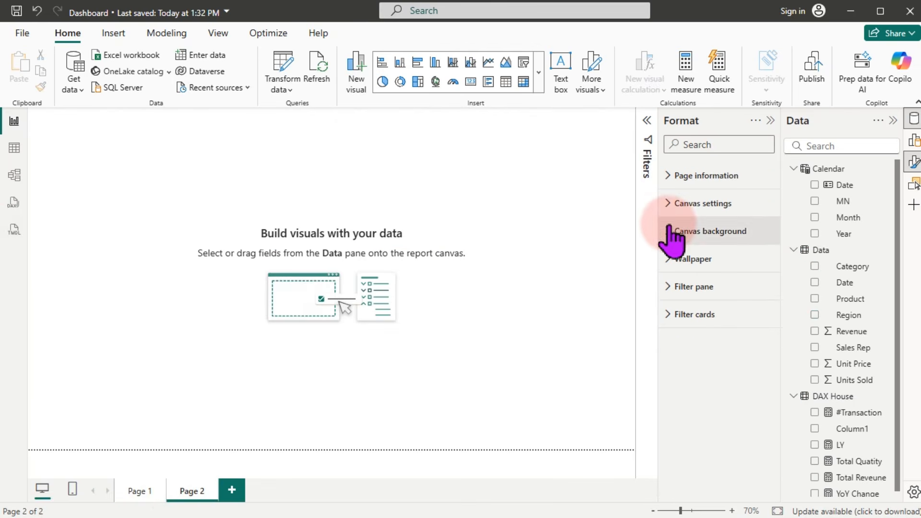
left_click(672, 179)
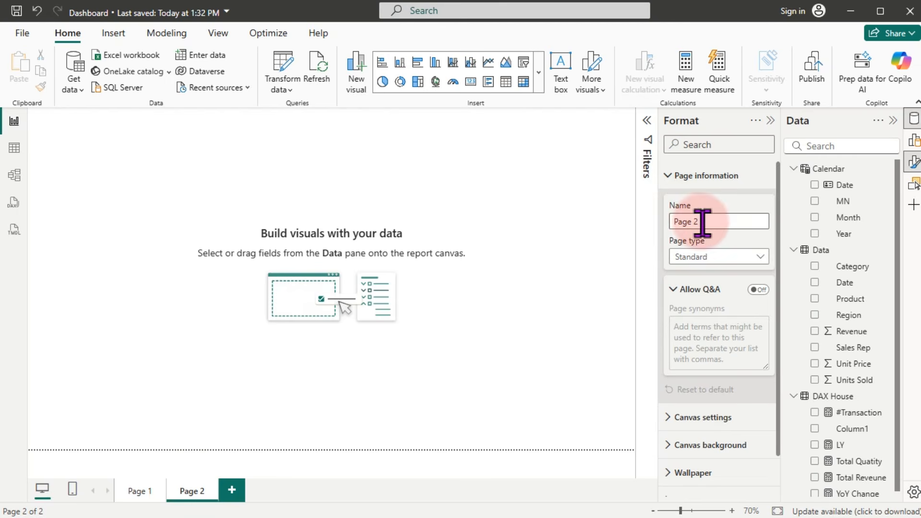
left_click(714, 255)
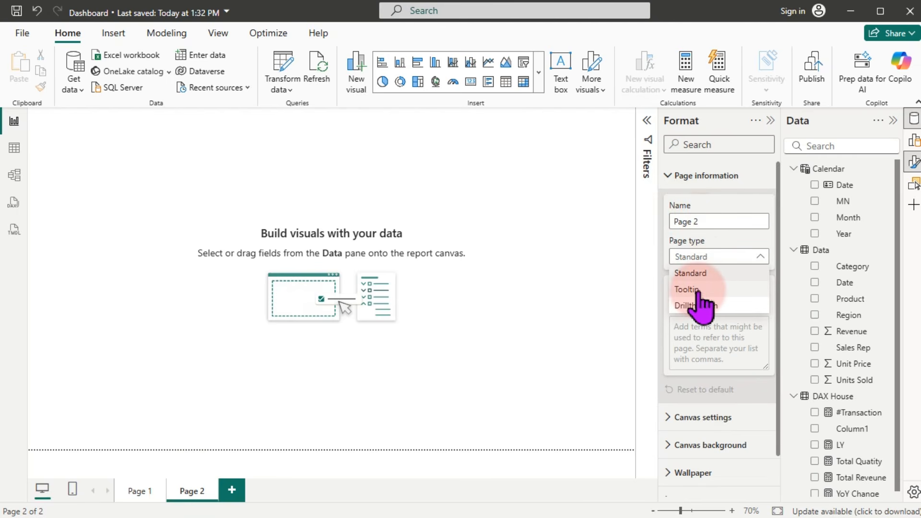
left_click(686, 289)
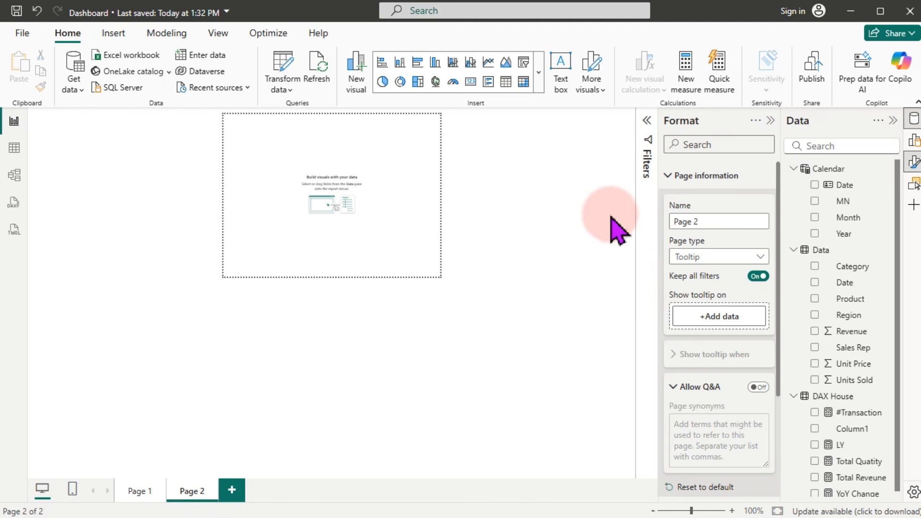
left_click(795, 169)
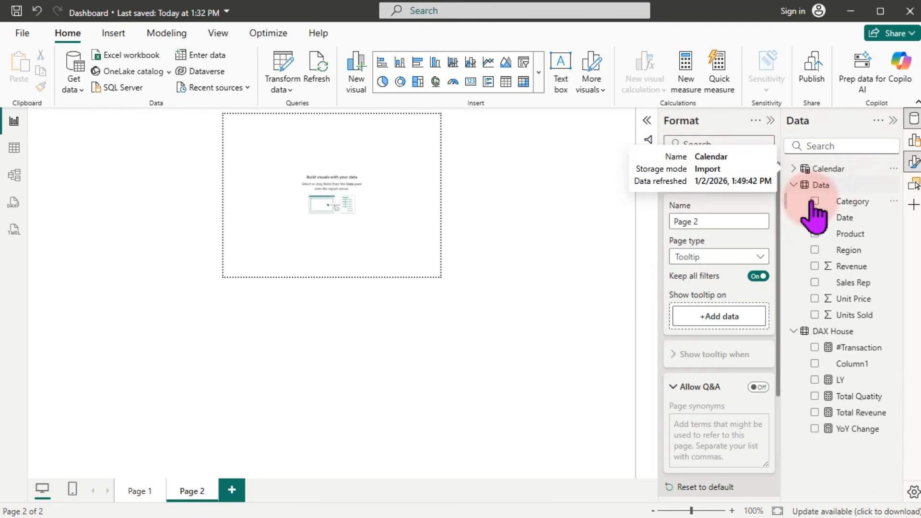
left_click_drag(849, 201, 323, 219)
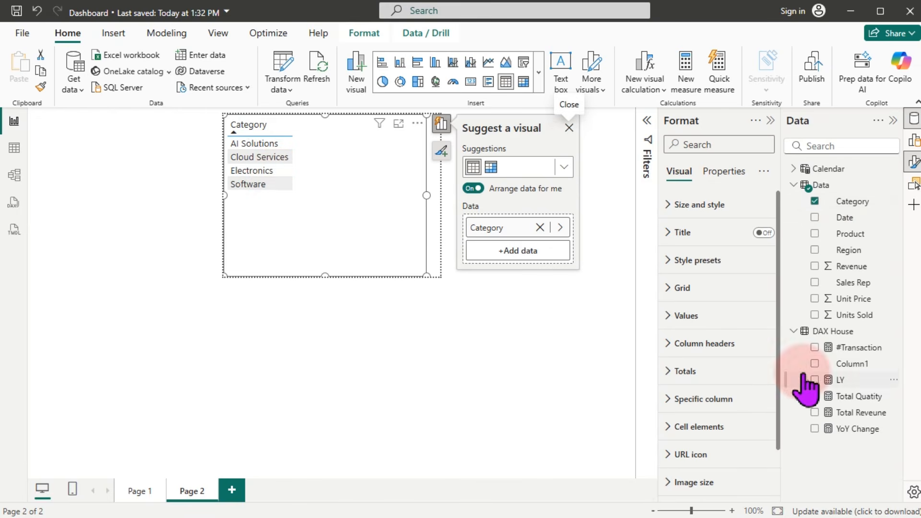
Step: Add Total Reveune to the Category visual, turn off Arrange data for me, and make it a table
left_click_drag(871, 420, 331, 186)
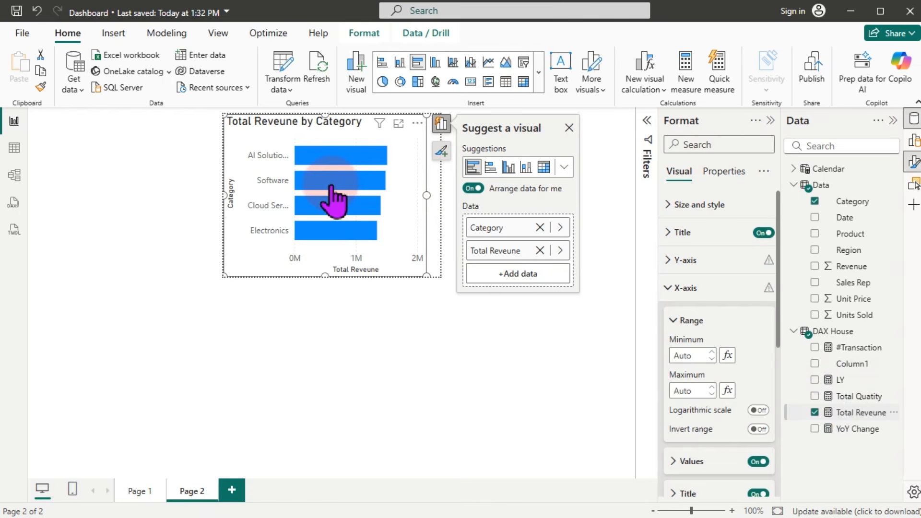
left_click(473, 188)
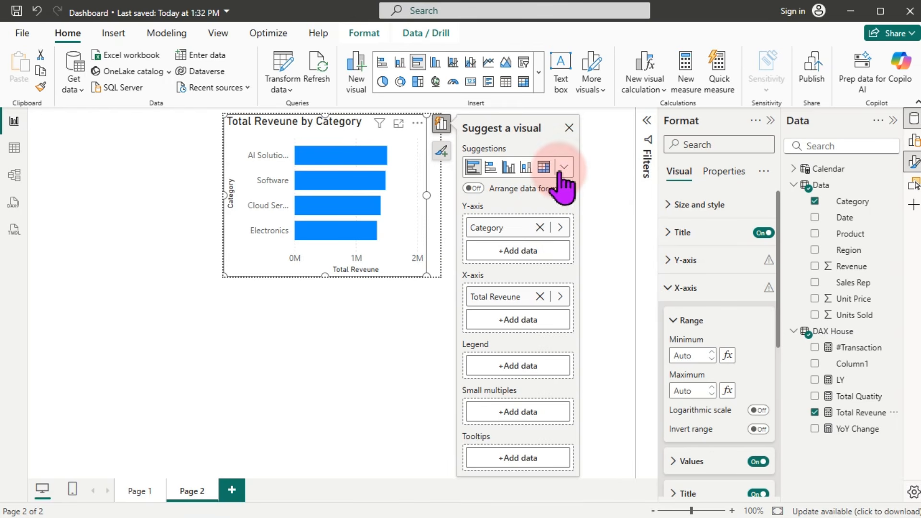
left_click(564, 168)
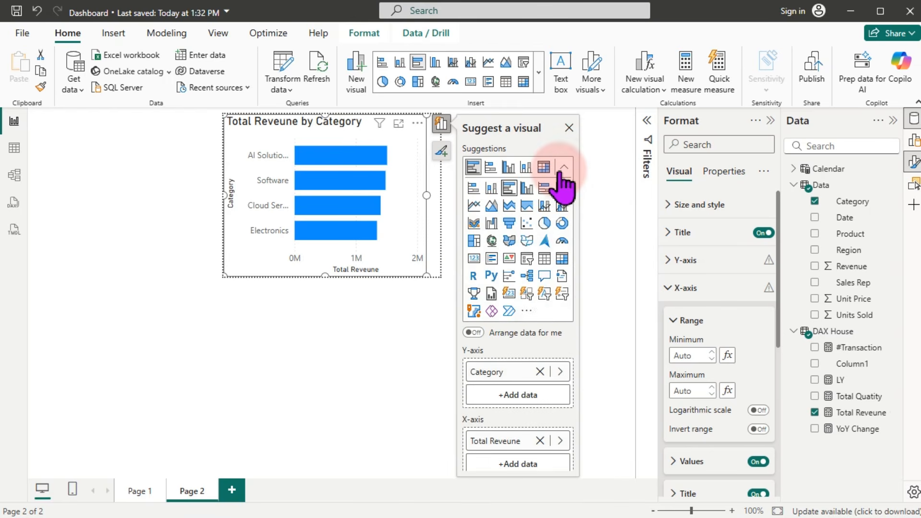
left_click(544, 259)
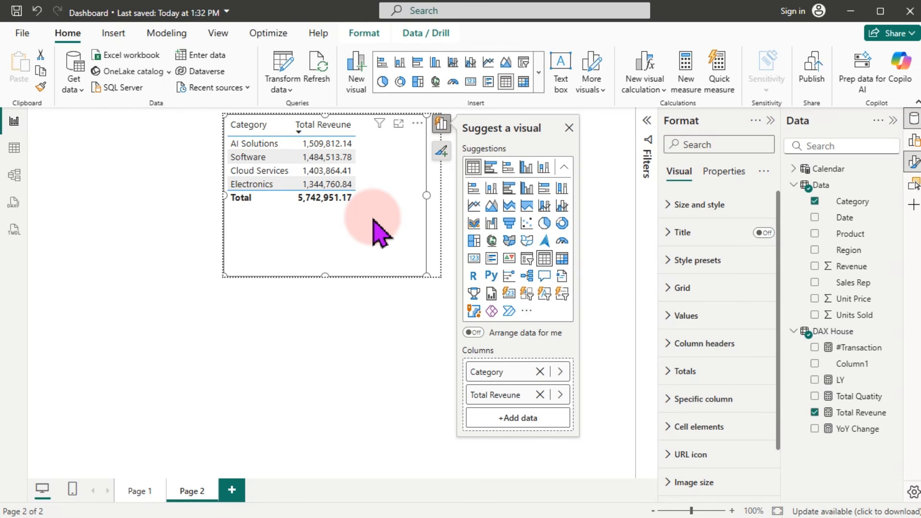
left_click(859, 413)
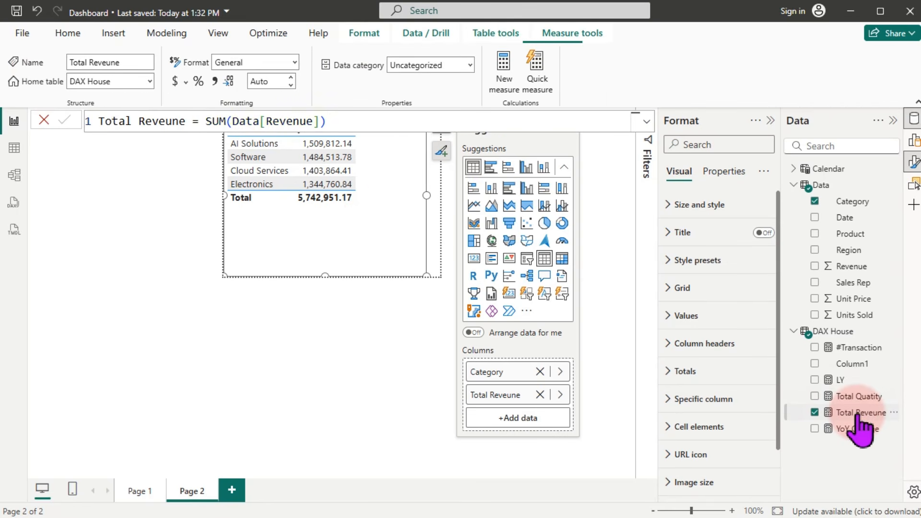
Step: Apply Currency format with 0 decimals to Total Reveune, so the total reads $5,742,951
left_click(175, 83)
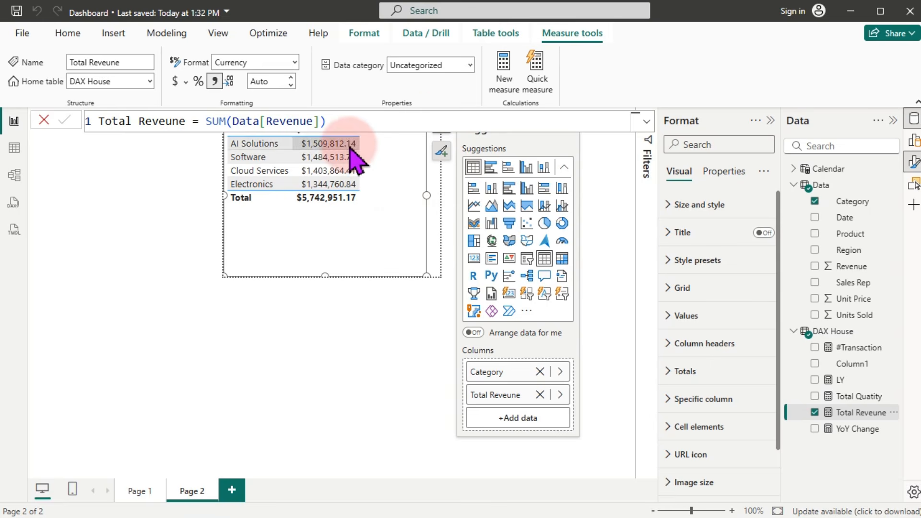
left_click(277, 81)
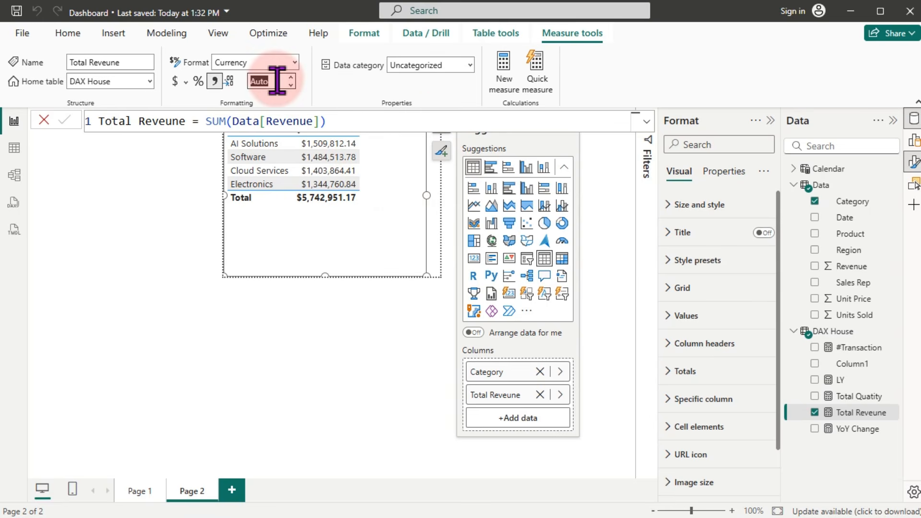
type("0")
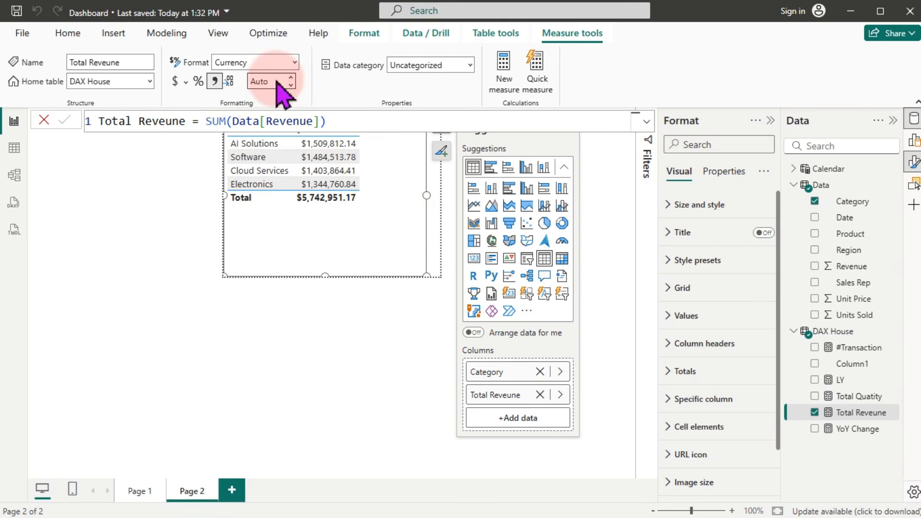
key("Return")
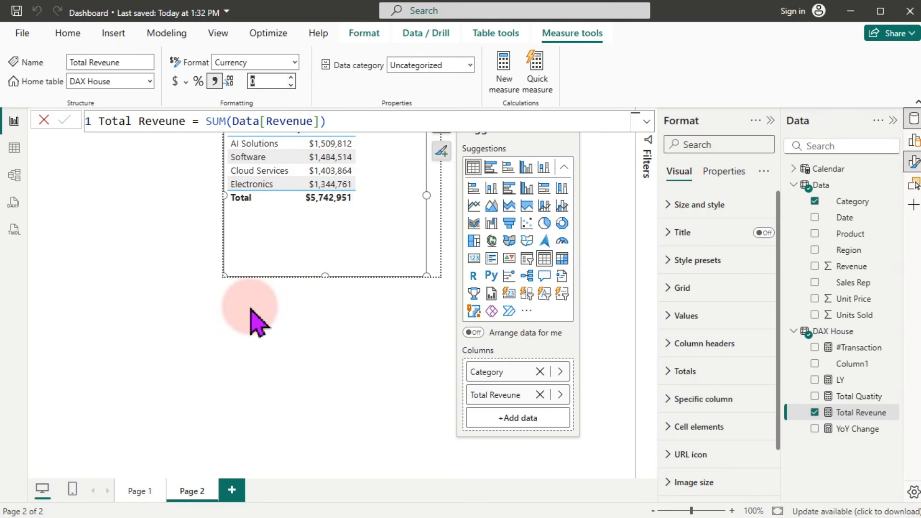
left_click(251, 309)
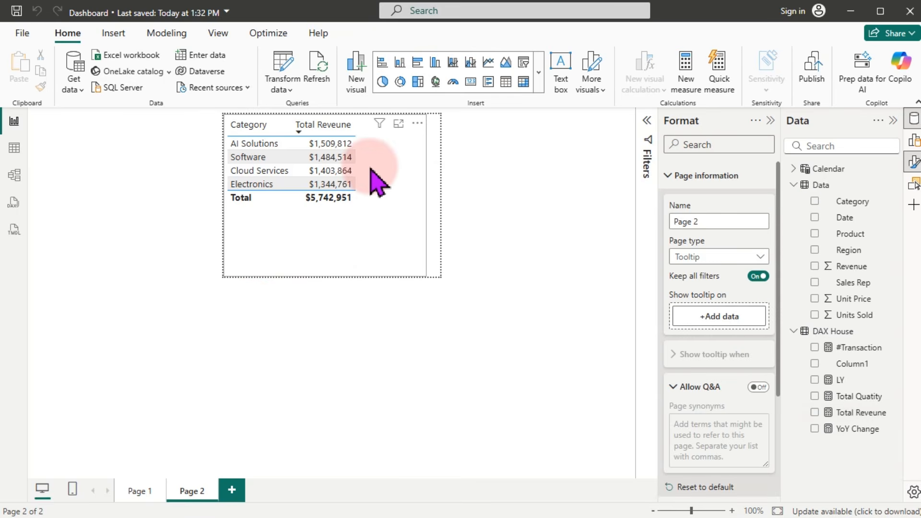
Step: Create a new measure named 'Pct GrandTotal'
right_click(849, 382)
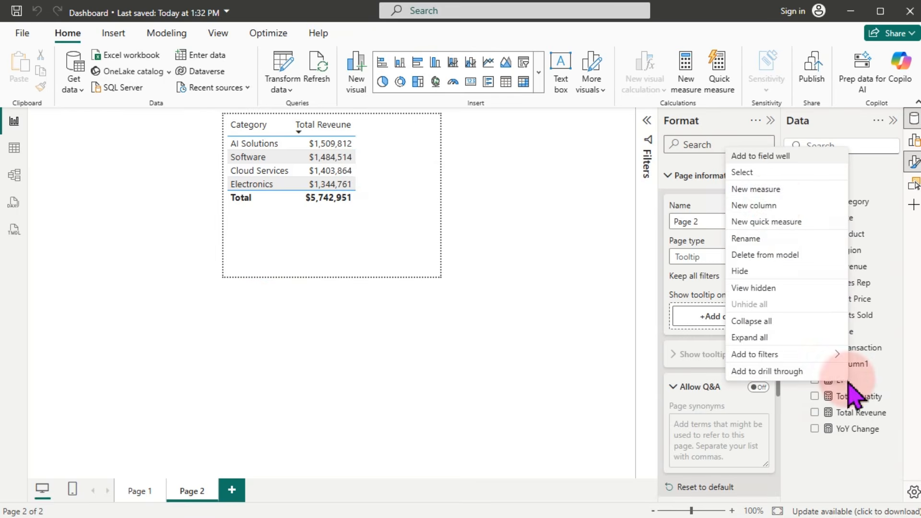
left_click(766, 193)
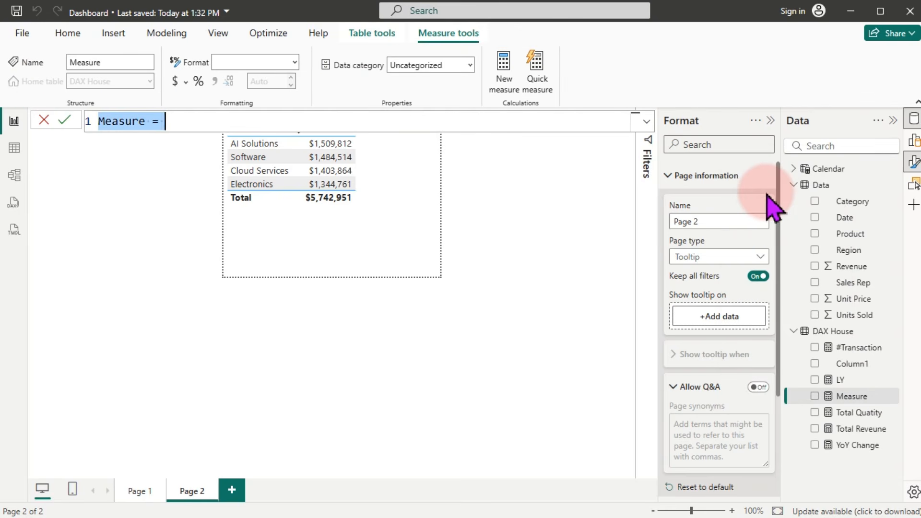
type("PCt")
key("BackSpace")
key("BackSpace")
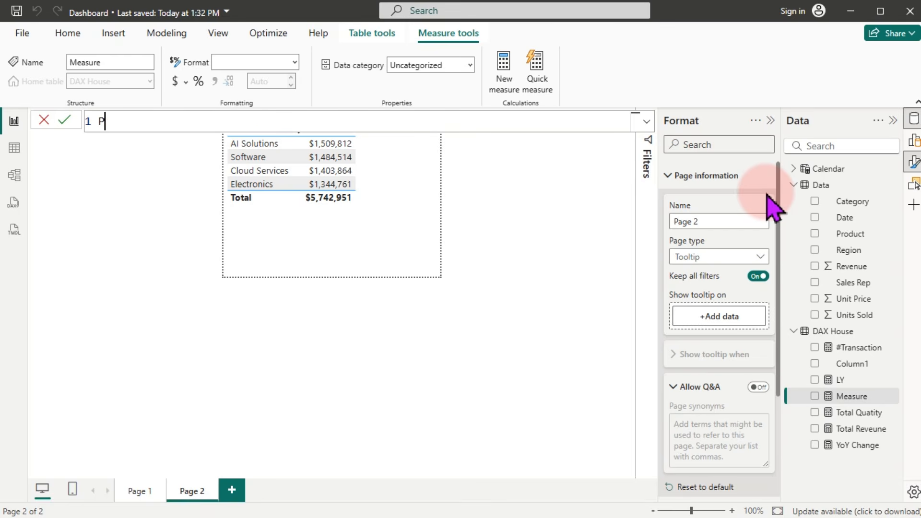
type("ct GrandTota")
key("BackSpace")
key("BackSpace")
key("BackSpace")
key("BackSpace")
type("Total =")
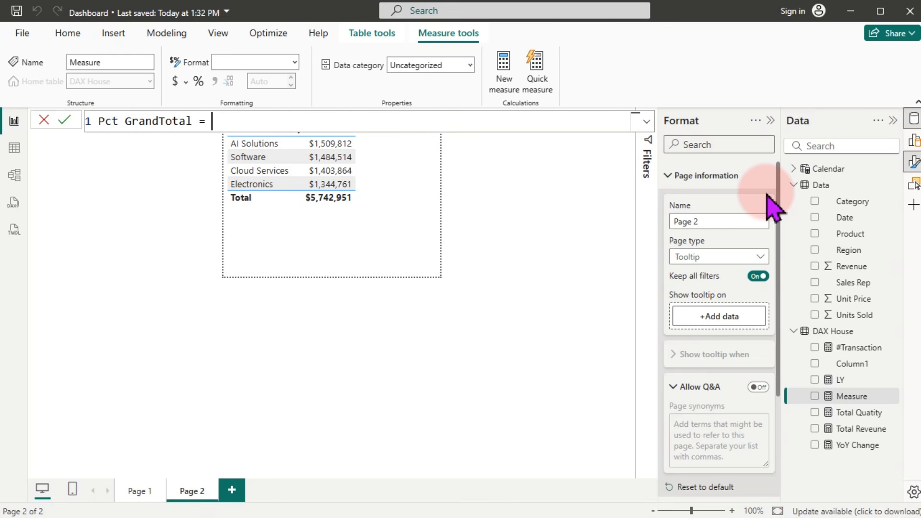
key("shift+Return")
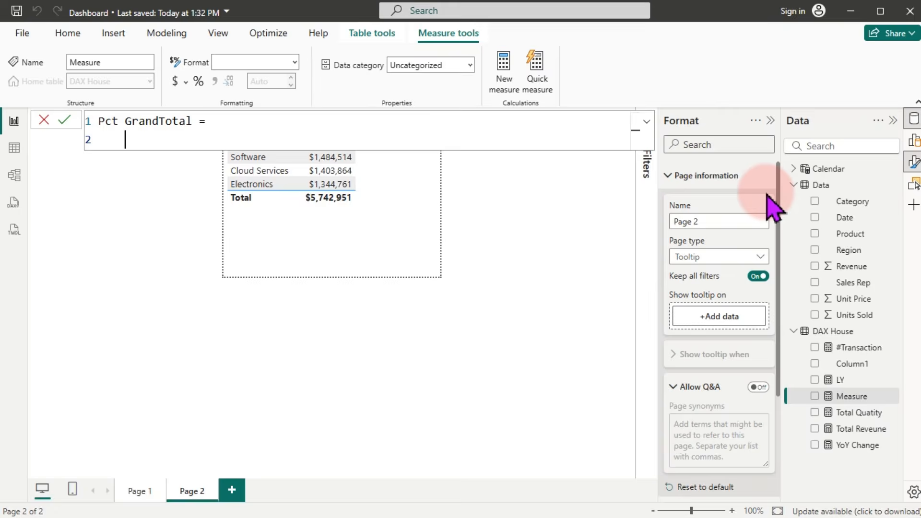
Step: Start a DIVIDE formula with [Total Reveune] as the numerator
type("div")
key("Tab")
key("shift+Return")
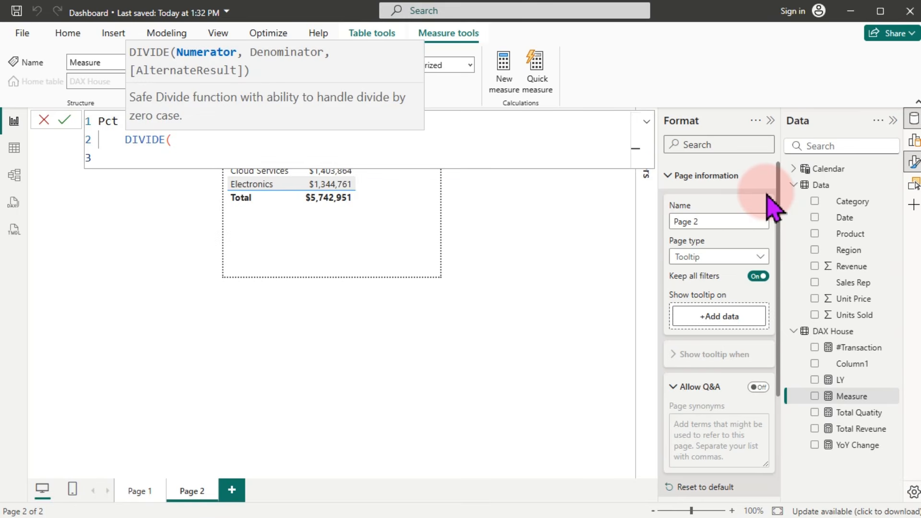
type("tot")
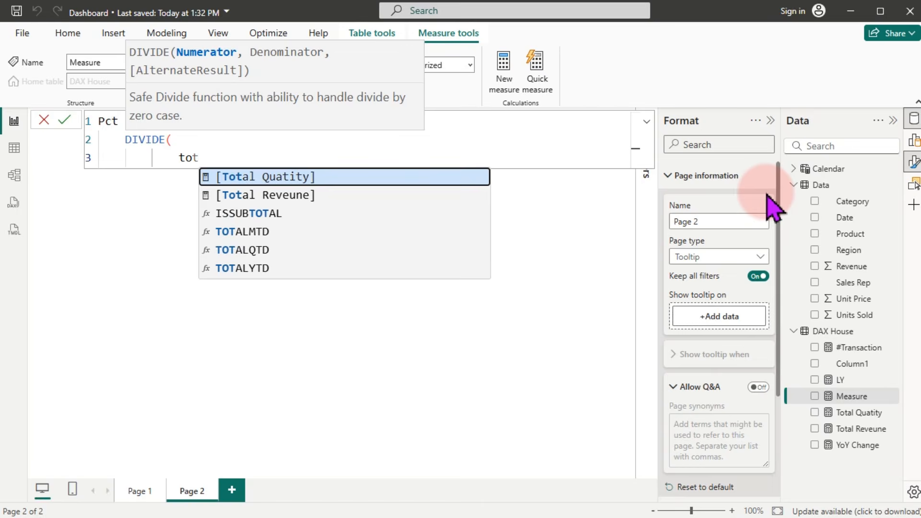
key("Down")
key("Tab")
type(",")
key("shift+Return")
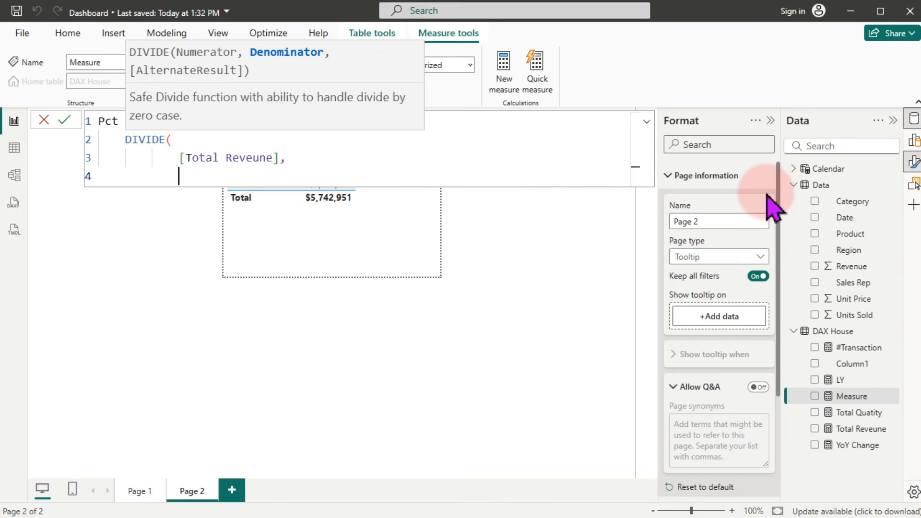
Step: Begin the CALCULATE denominator and remove the extra closing parentheses after it
type("cal")
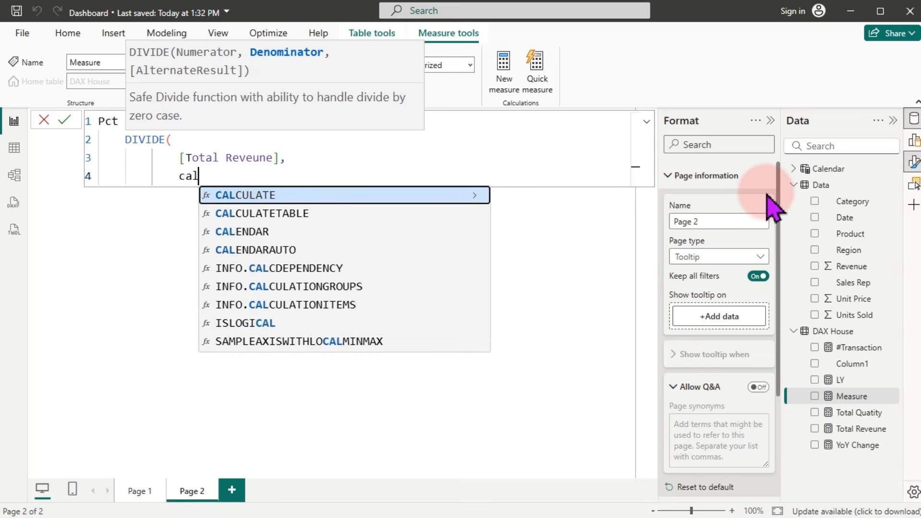
key("Tab")
left_click(766, 195)
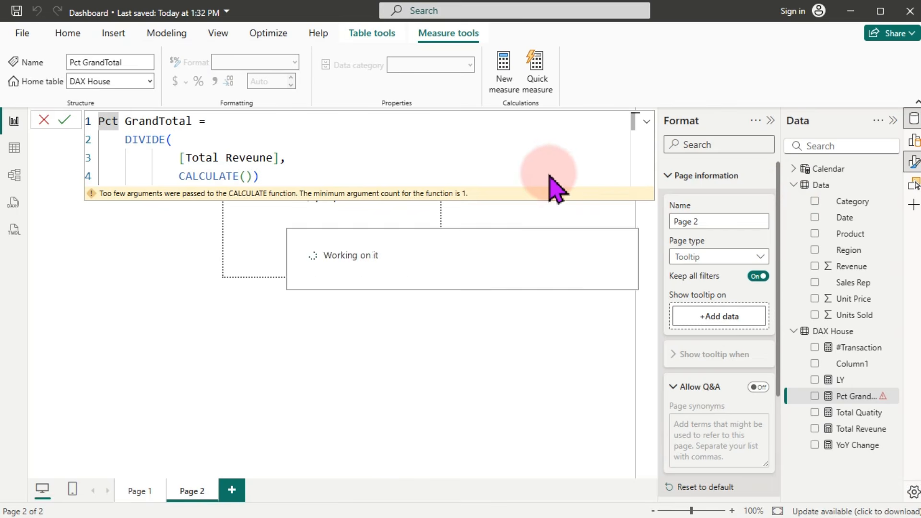
left_click(308, 175)
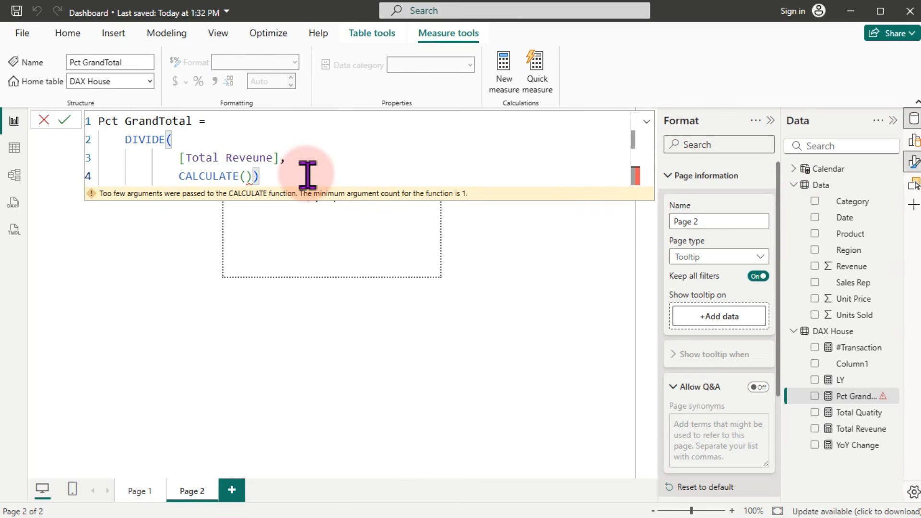
key("BackSpace")
key("BackSpace")
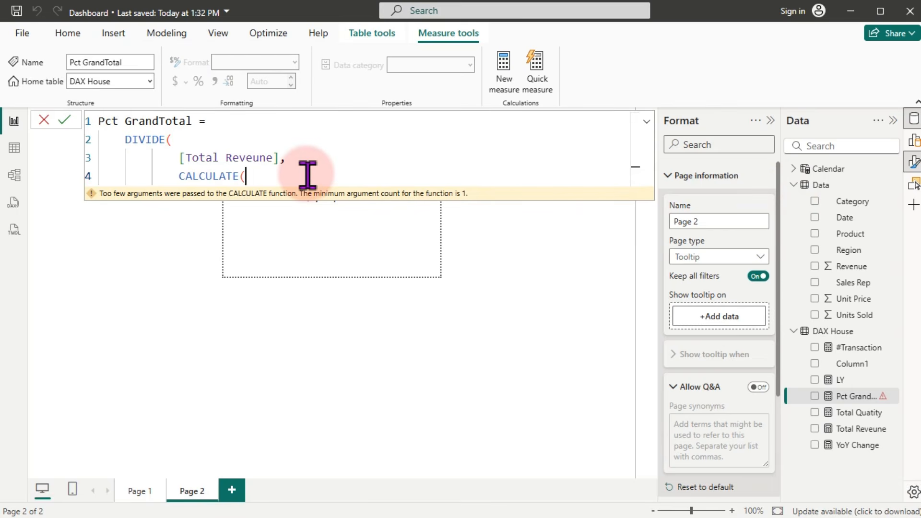
Step: Complete the denominator as CALCULATE([Total Reveune], ALLSELECTED(Data)), close the brackets, and commit
type("[tot")
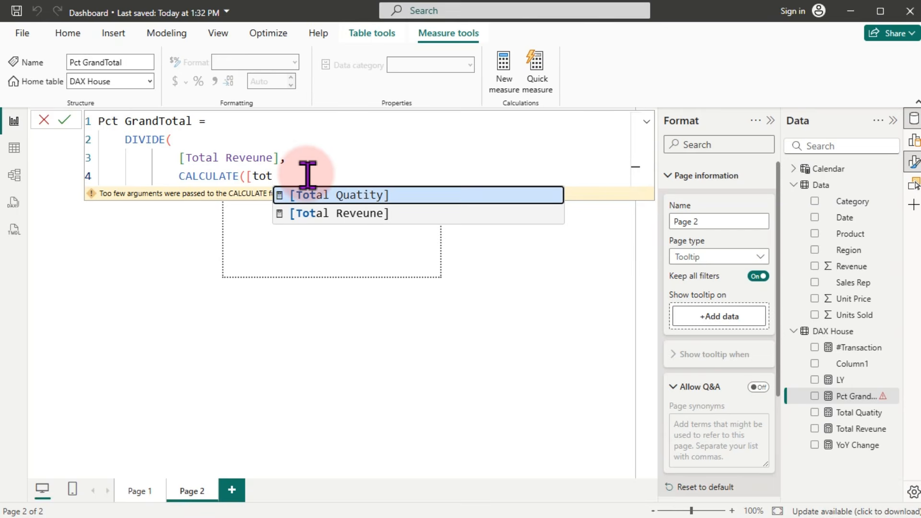
key("Down")
key("Tab")
type(",")
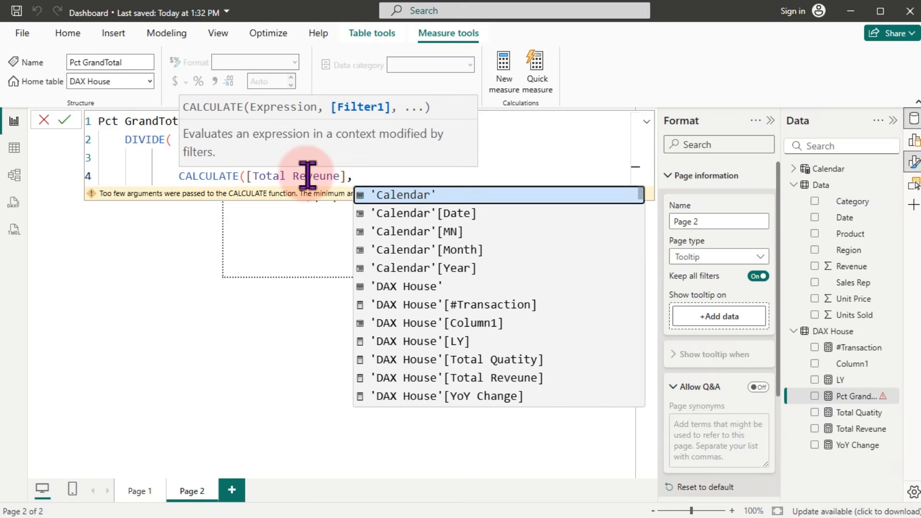
key("shift+Return")
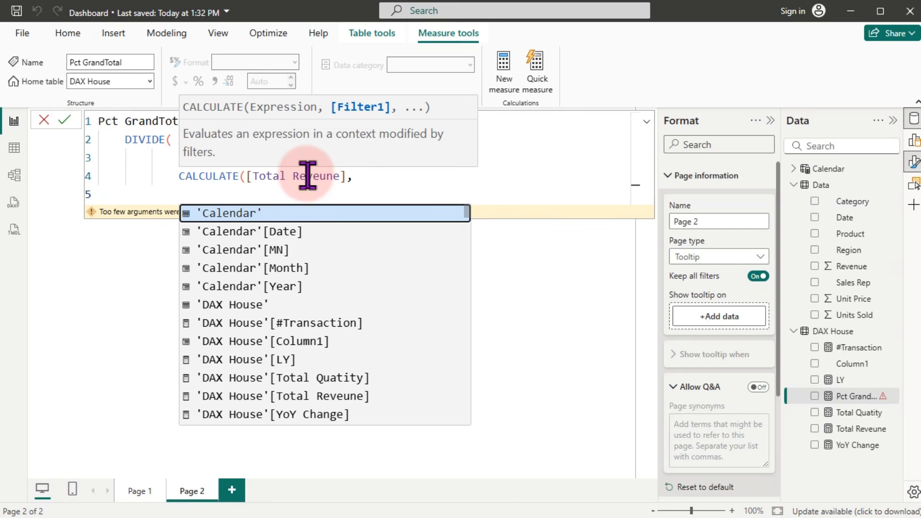
type("alls")
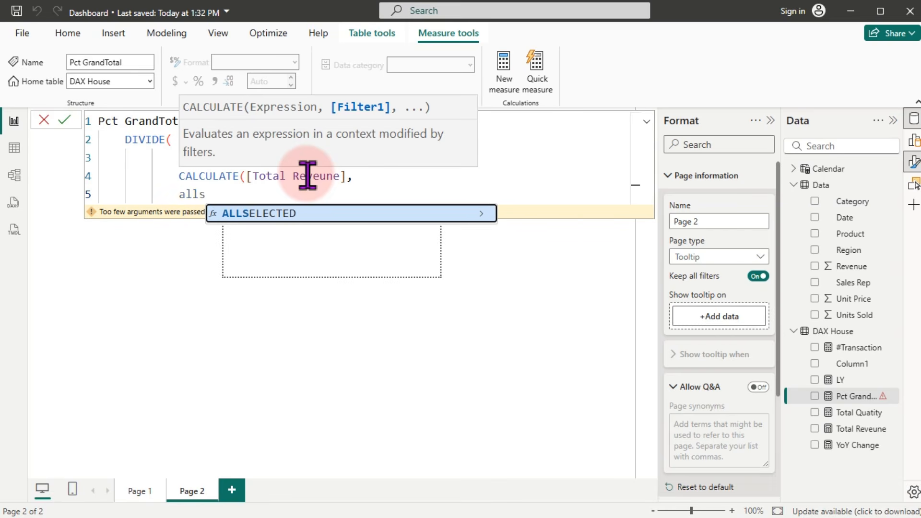
key("Tab")
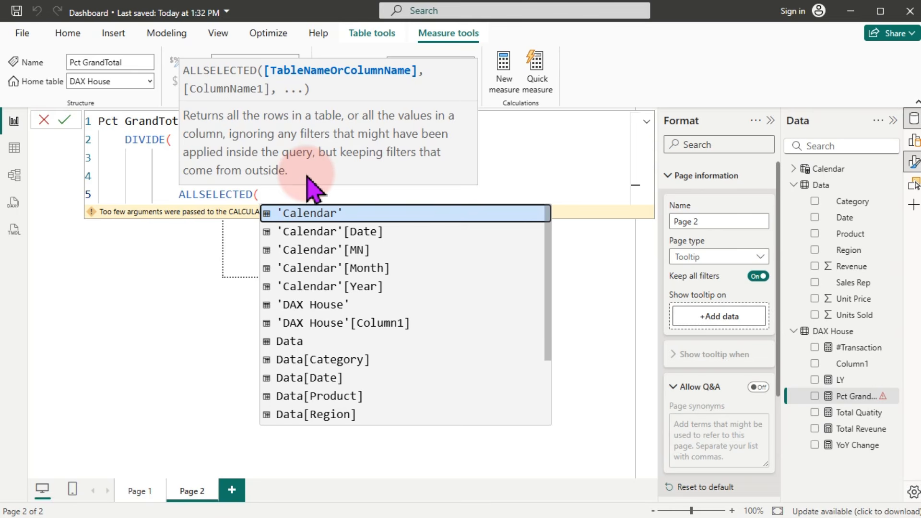
type("d")
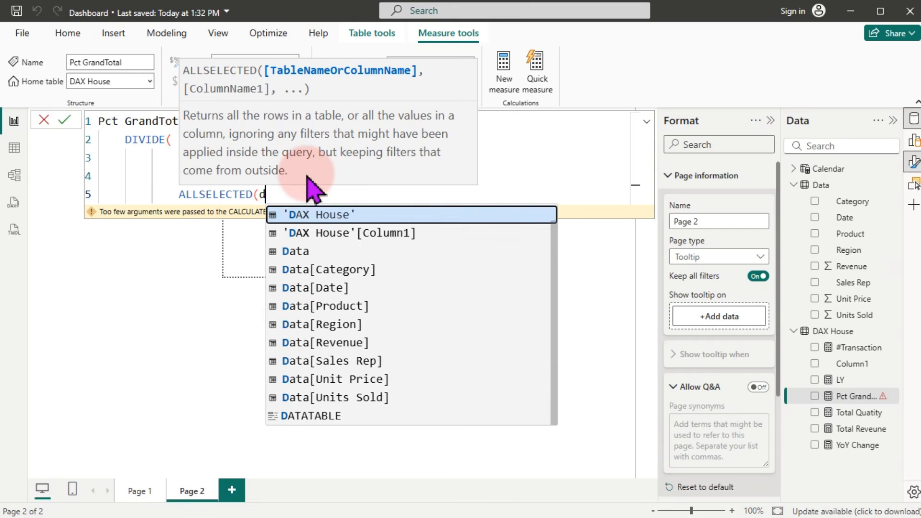
type("ata")
key("Tab")
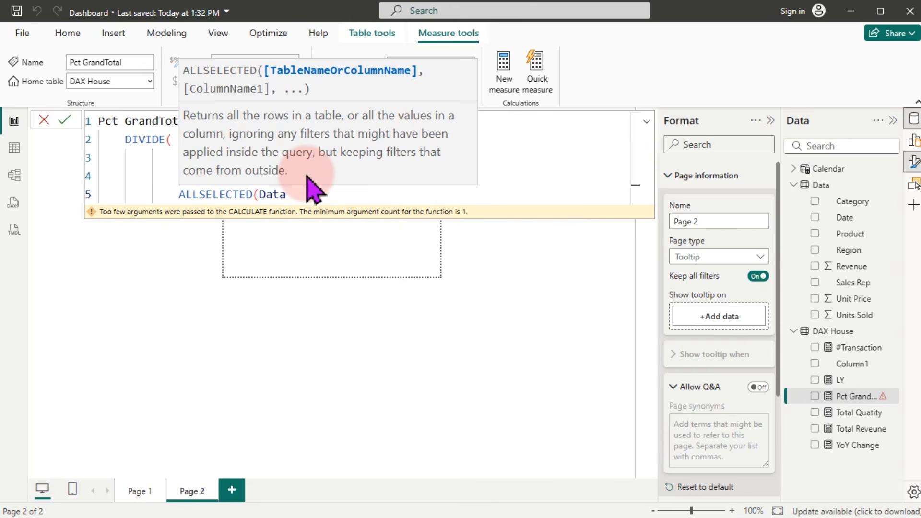
type(")")
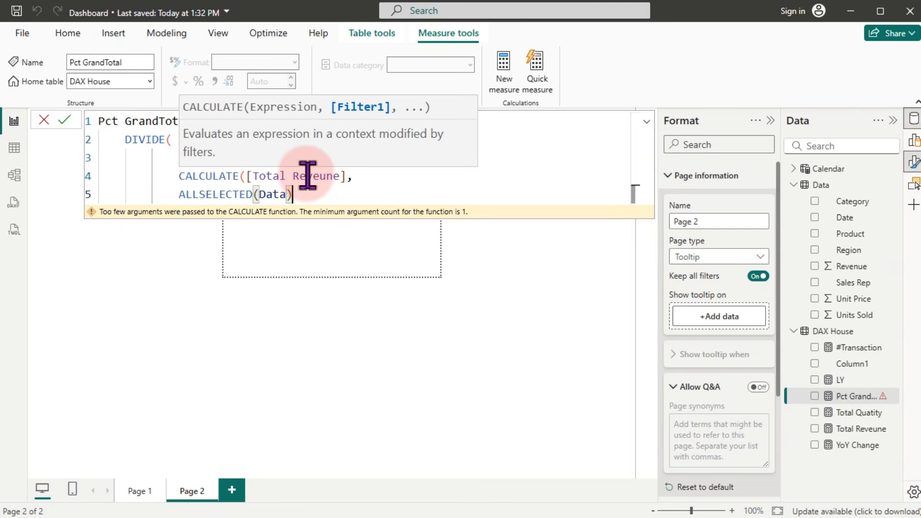
key("shift+Return")
type(")")
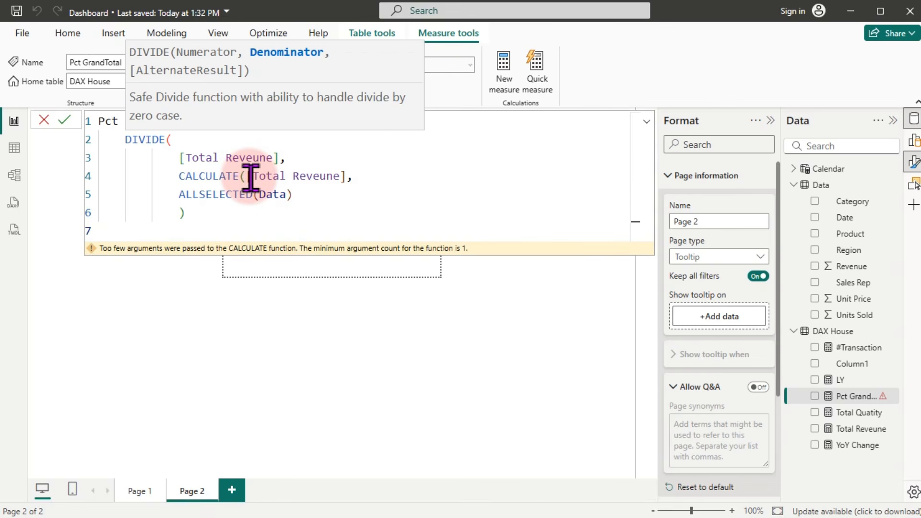
type(")")
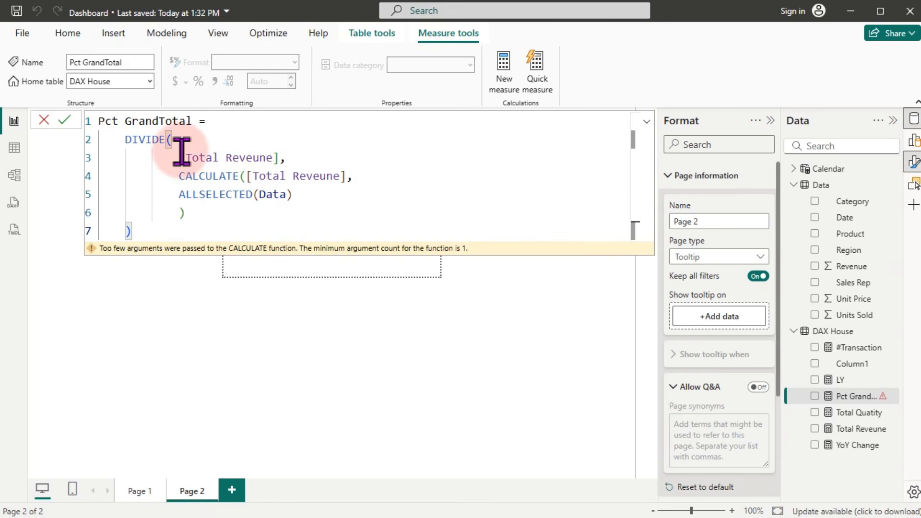
key("Return")
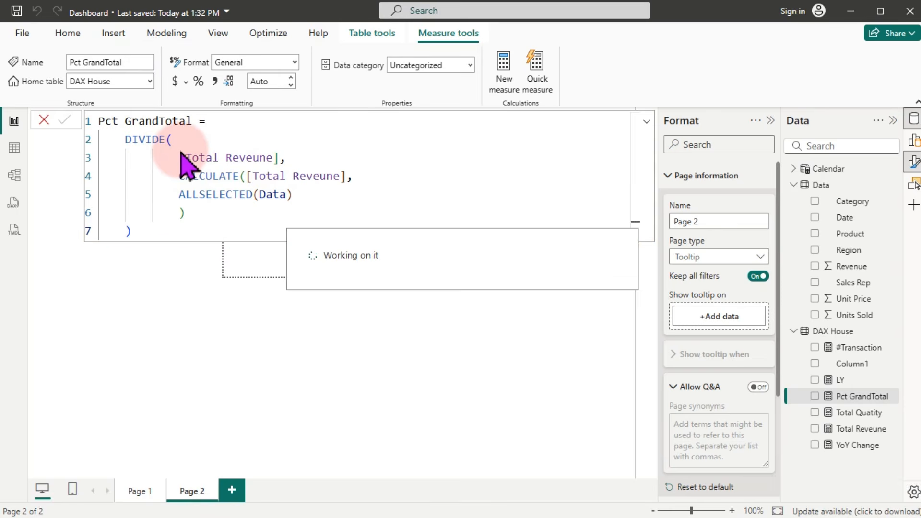
Step: Show Pct GrandTotal as a Percentage with 1 decimal place
left_click(199, 85)
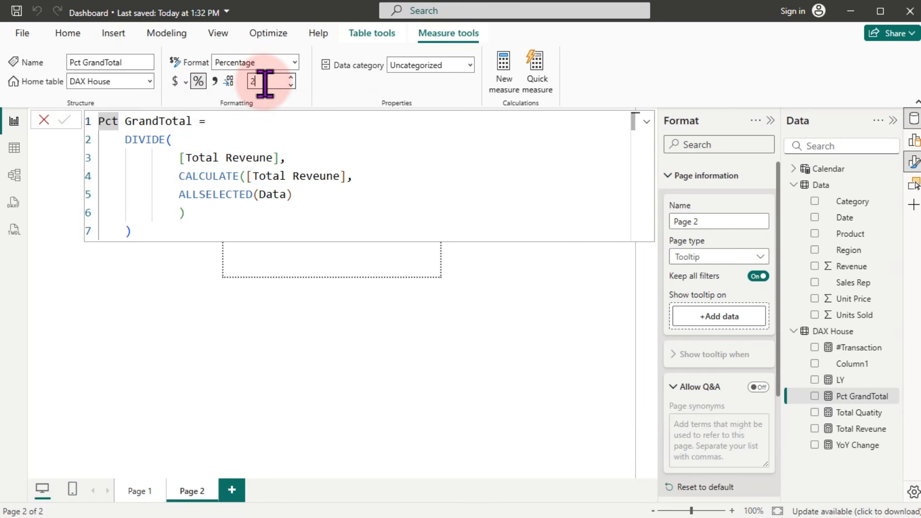
key("Up")
key("Down")
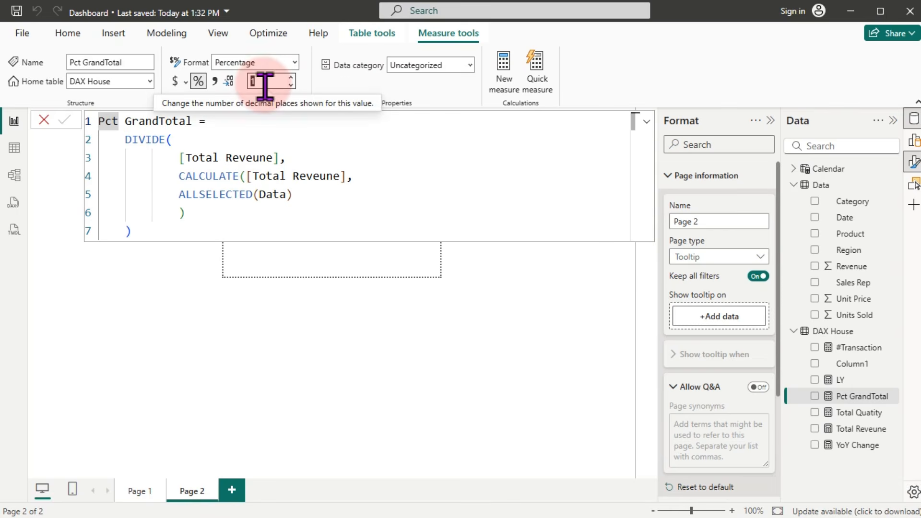
left_click(483, 329)
left_click(390, 225)
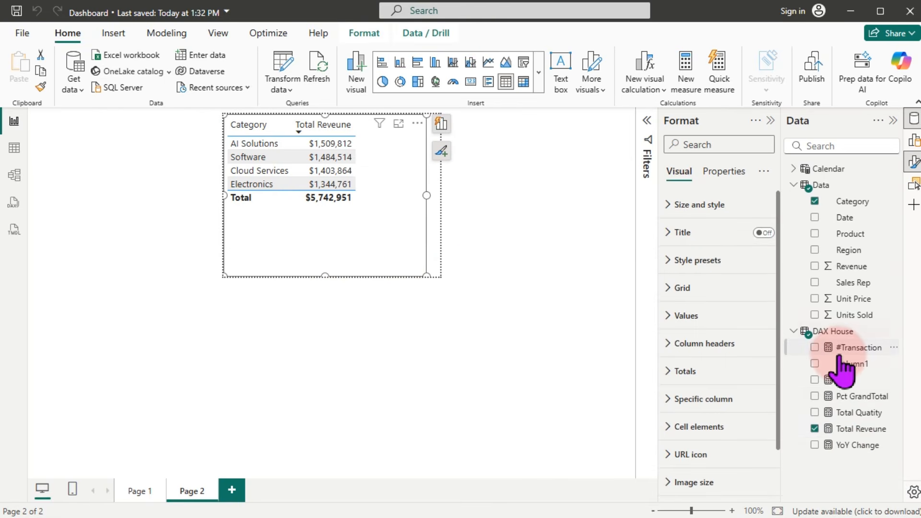
Step: Add Pct GrandTotal to the category table, showing 26.3%, 25.8%, 24.4%, 23.4% (100.0% total)
left_click(815, 396)
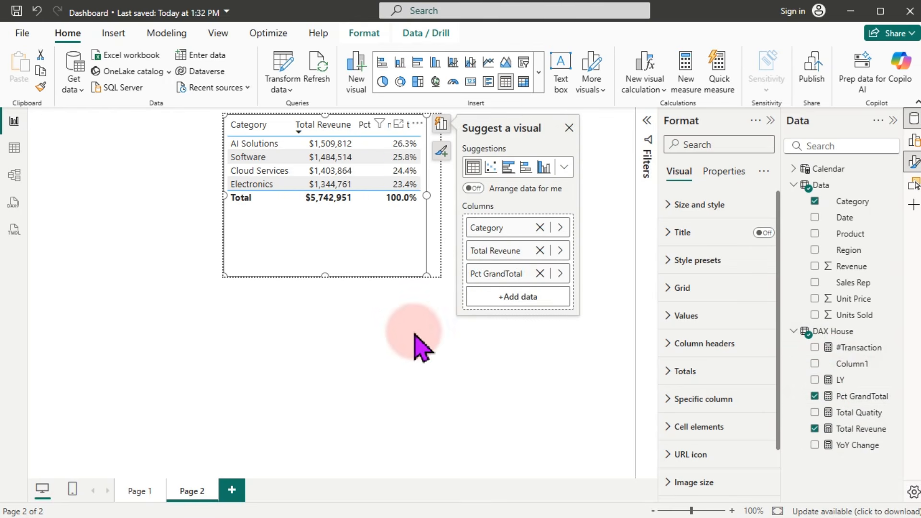
left_click(412, 288)
left_click(431, 218)
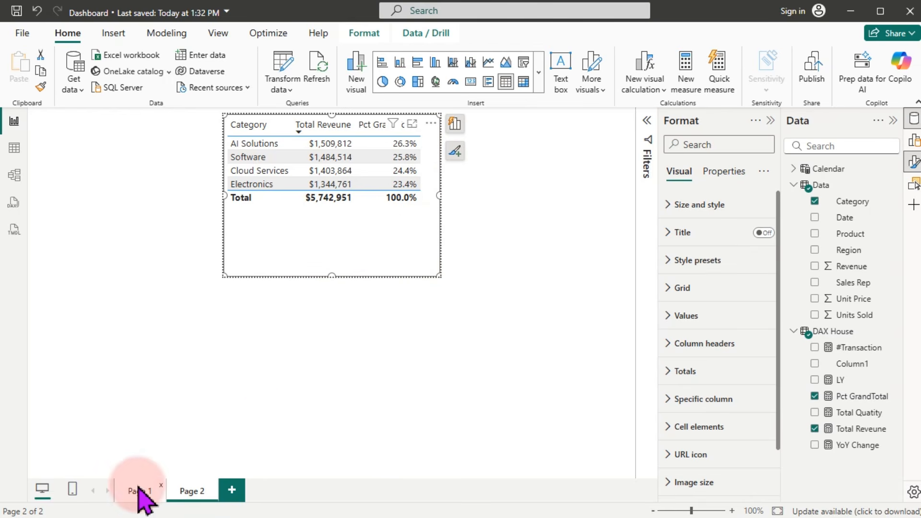
left_click(429, 124)
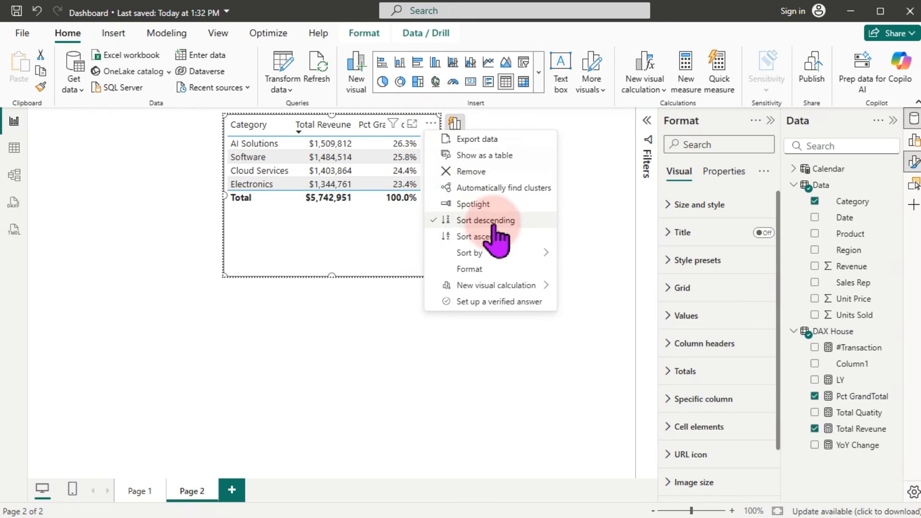
mouse_move(486, 253)
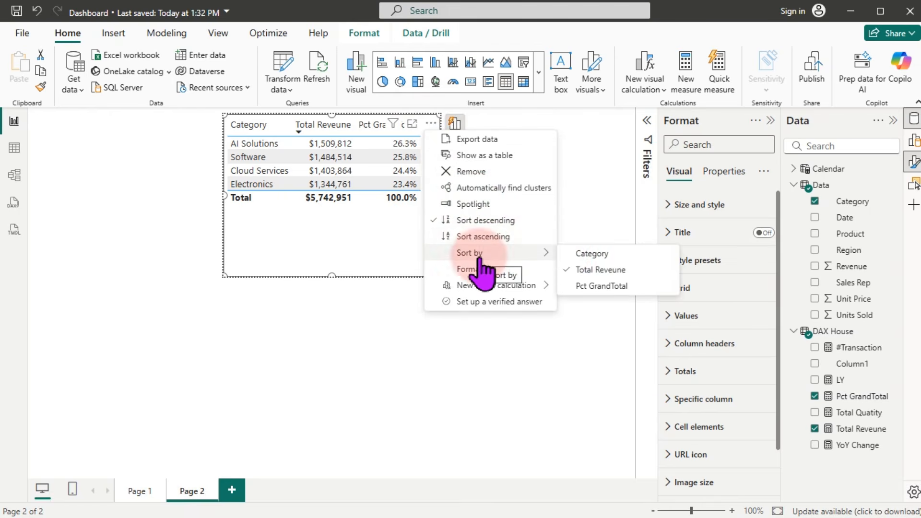
left_click(495, 225)
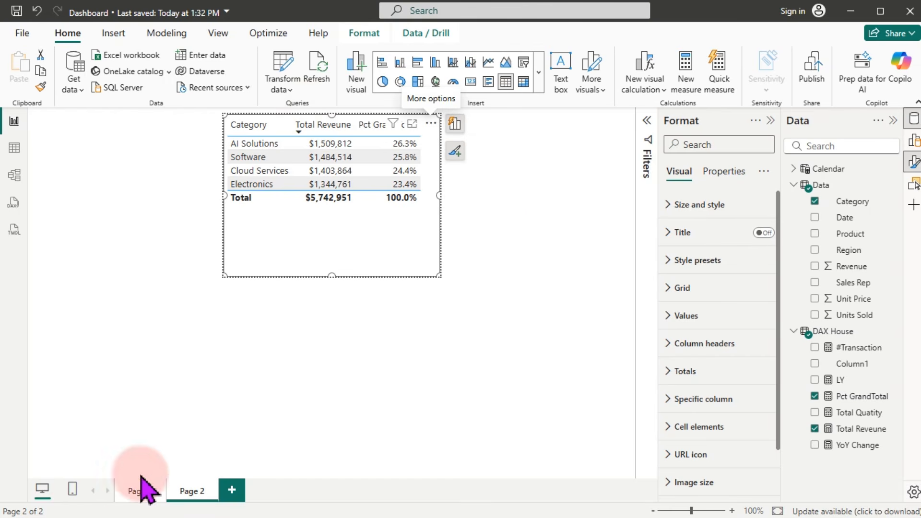
Step: Set the Page 1 region bar chart's tooltip to the Page 2 report page, then switch programs
left_click(137, 492)
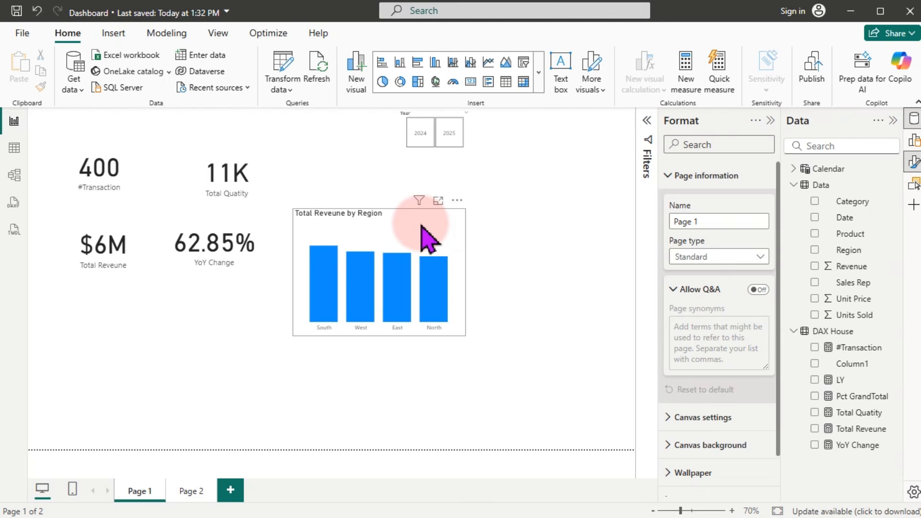
left_click(429, 238)
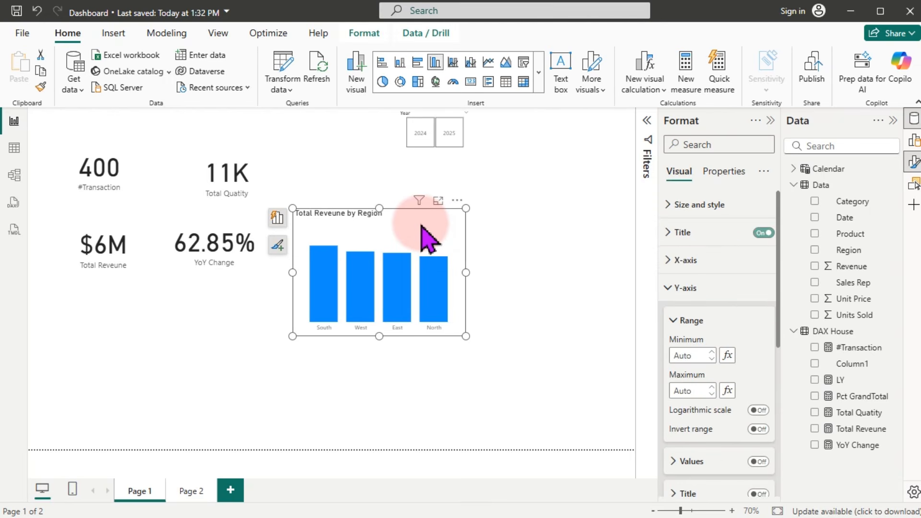
left_click(724, 173)
left_click(700, 263)
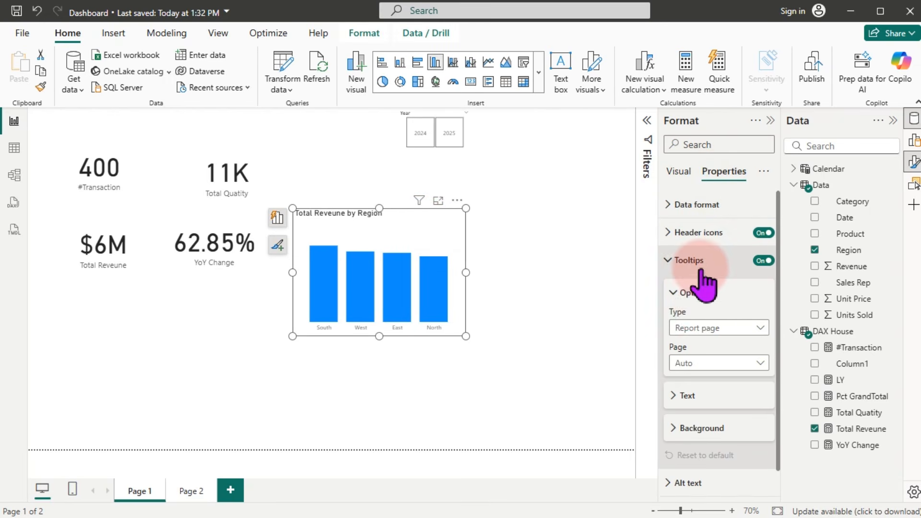
left_click(710, 328)
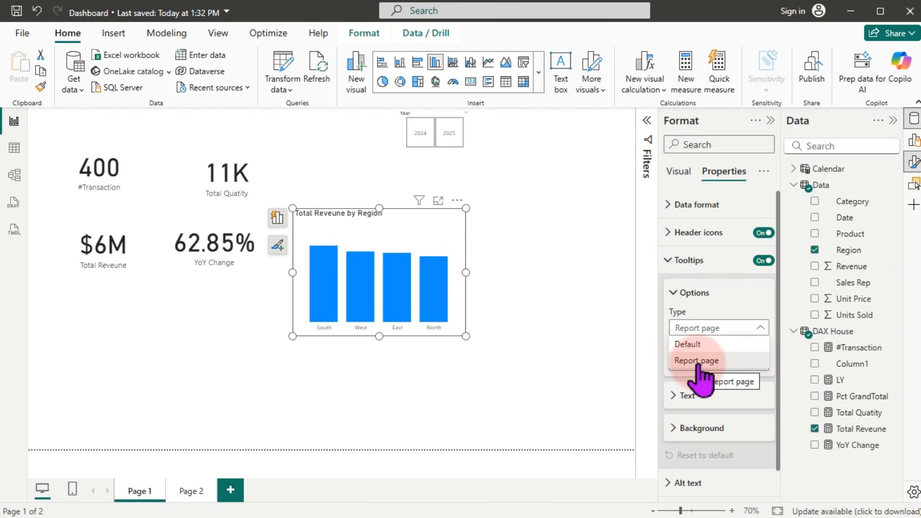
left_click(698, 362)
left_click(707, 364)
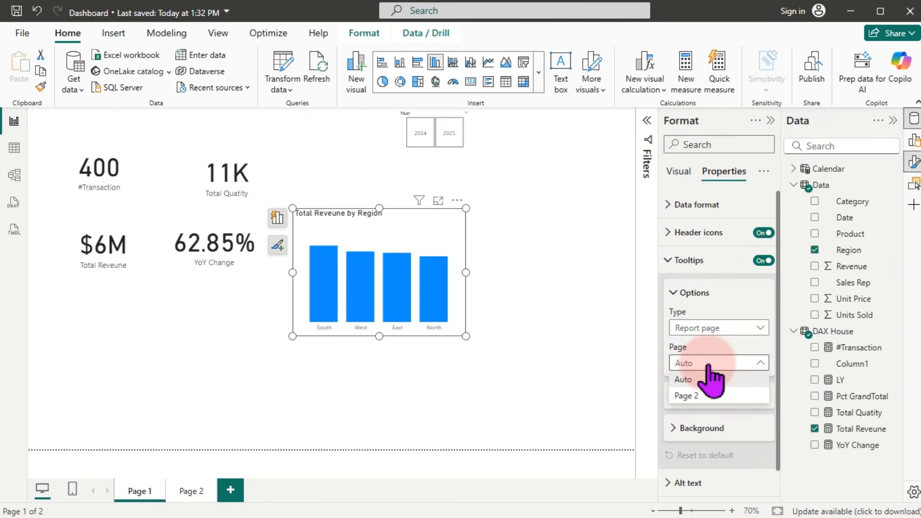
left_click(692, 396)
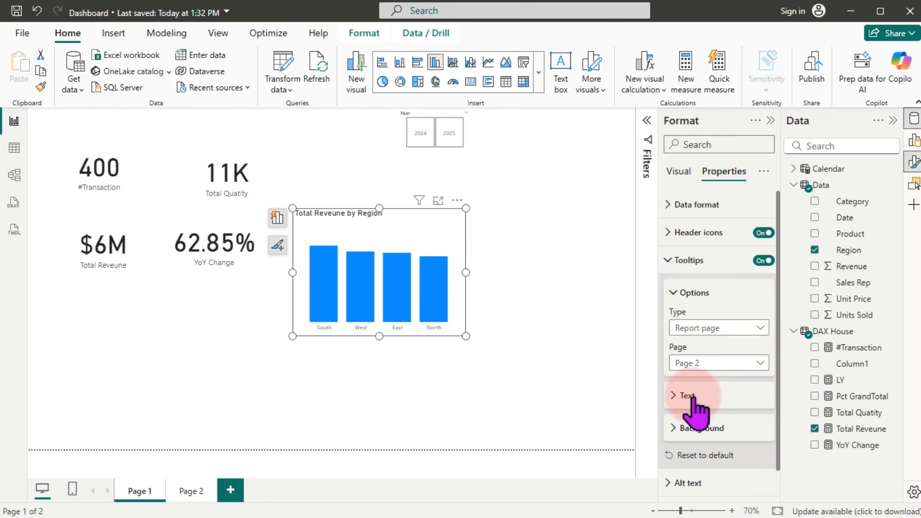
mouse_move(426, 294)
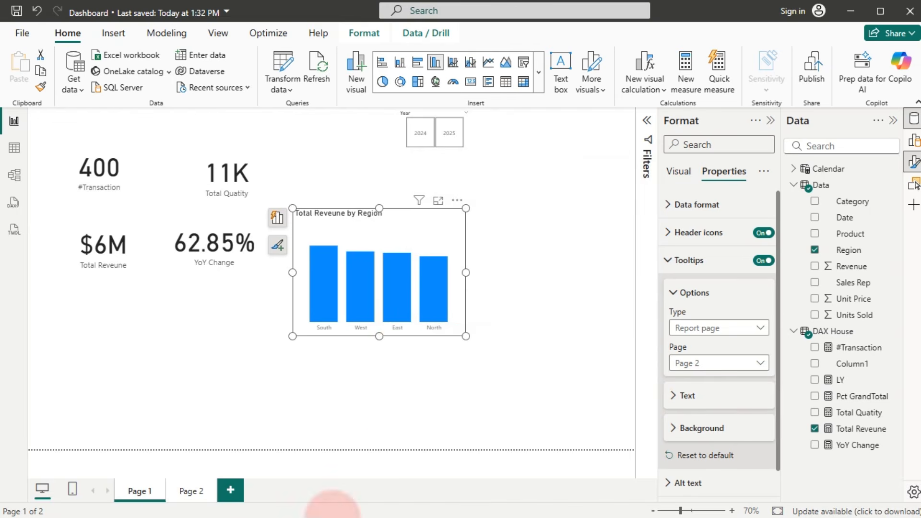
key("super")
left_click(353, 510)
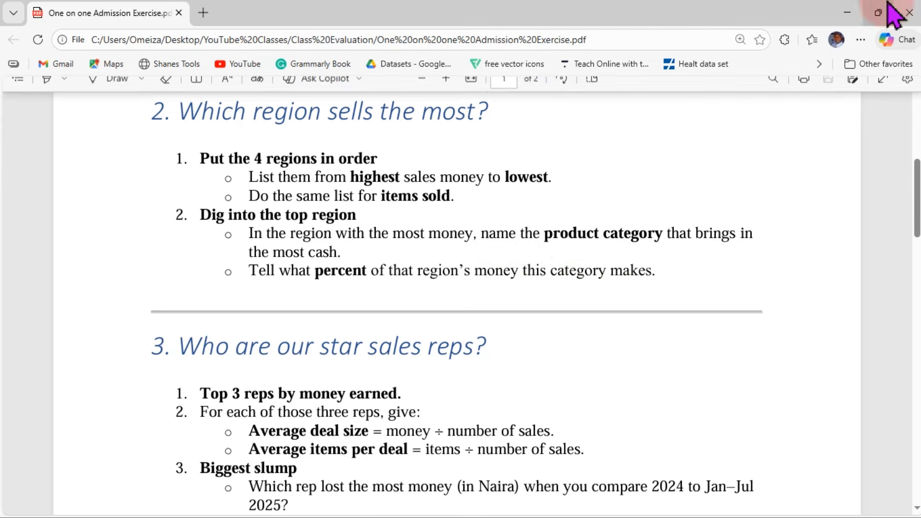
left_click(848, 13)
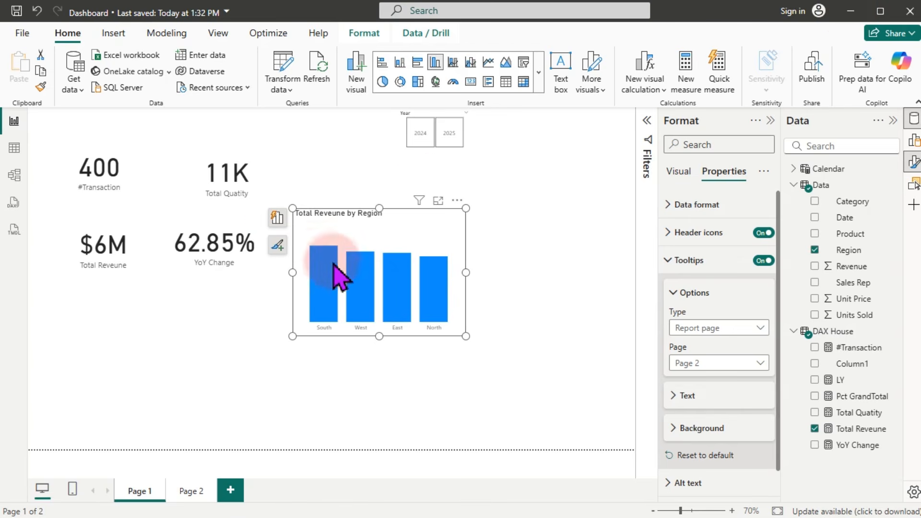
left_click(438, 201)
mouse_move(150, 339)
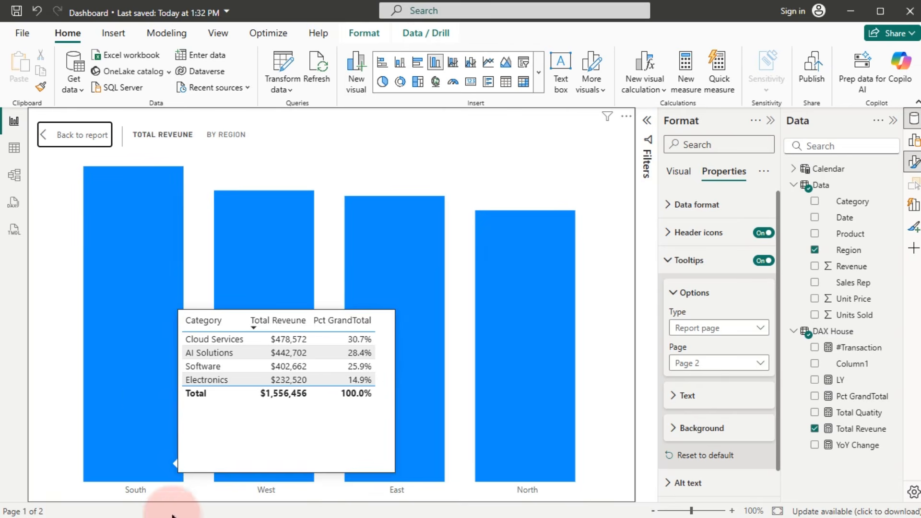
left_click(65, 139)
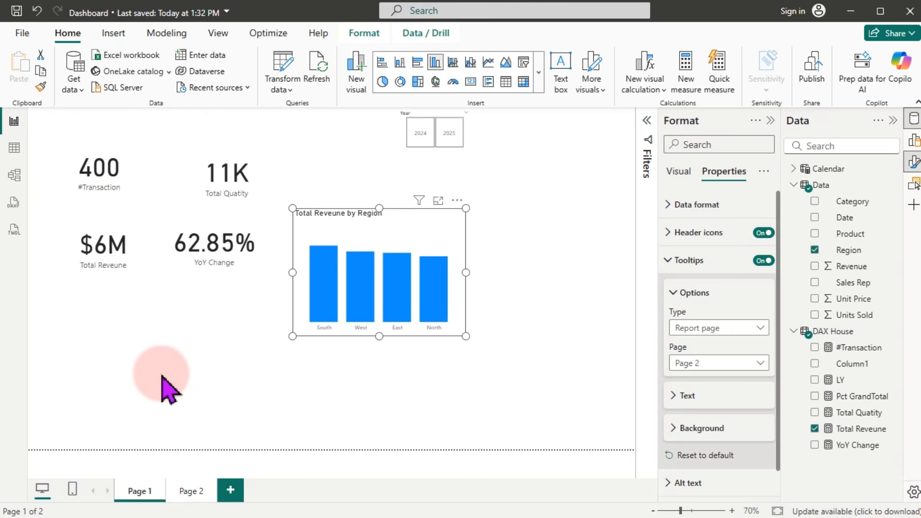
Step: On Page 2, remove the table's style preset and adjust the horizontal gridline width
left_click(182, 488)
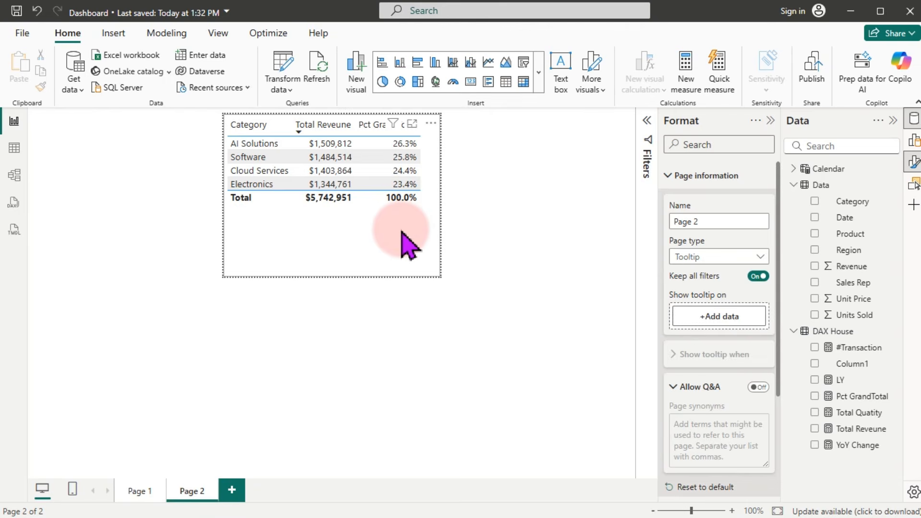
left_click(407, 244)
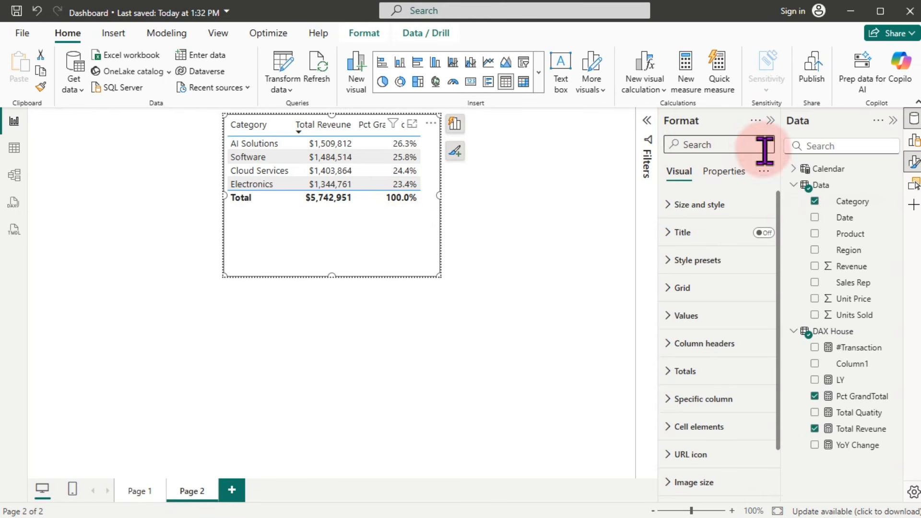
left_click(694, 263)
left_click(715, 307)
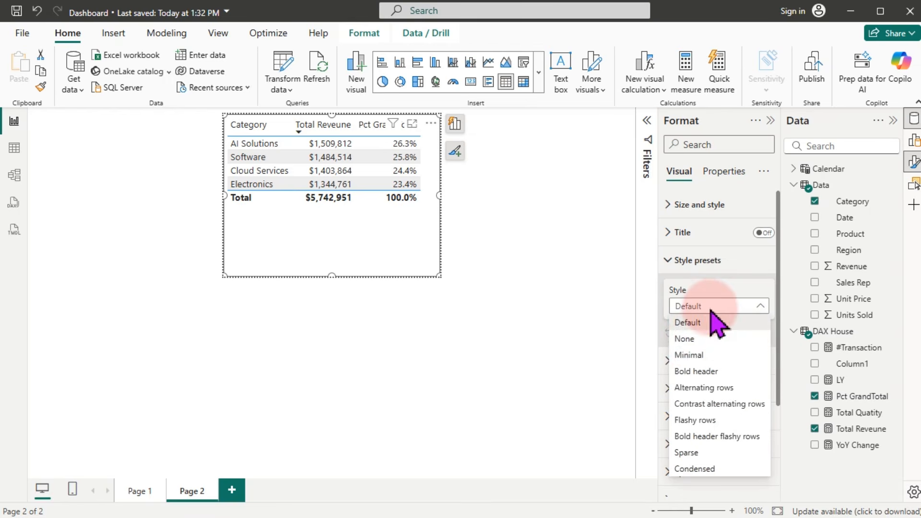
left_click(693, 340)
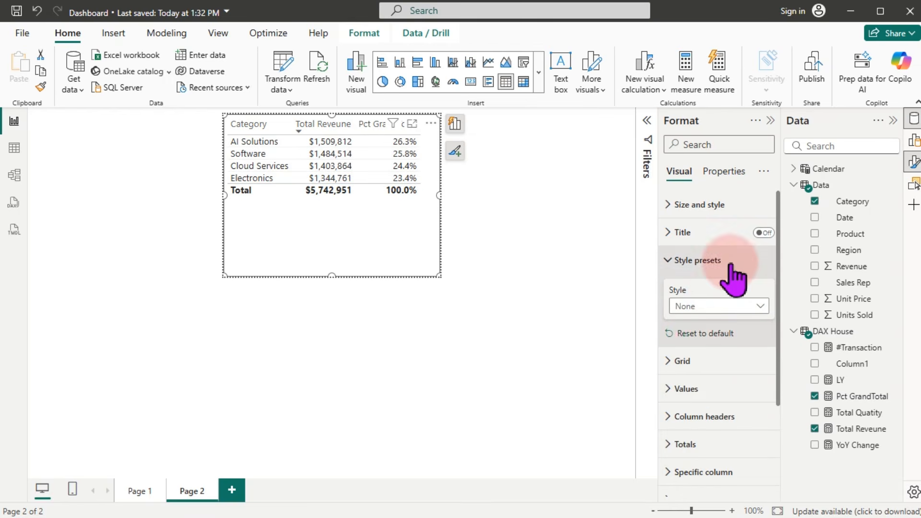
left_click(697, 260)
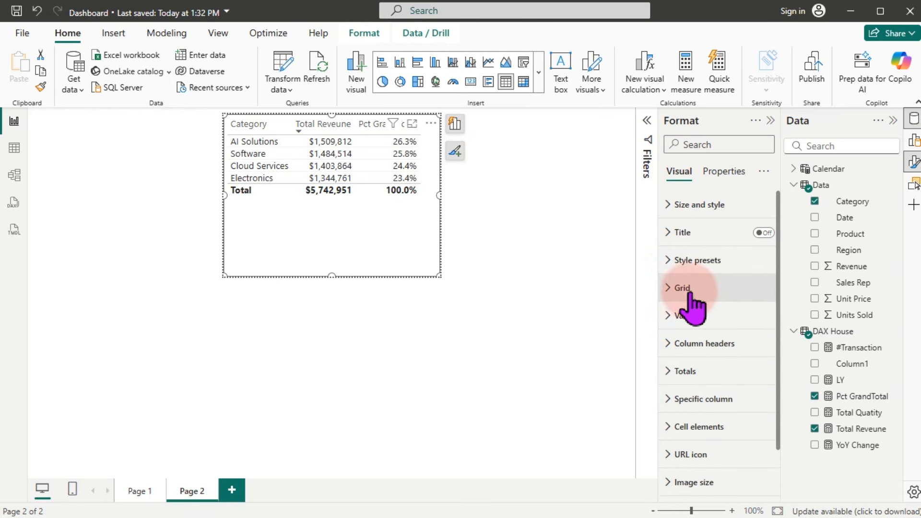
left_click(682, 288)
left_click(758, 320)
left_click(686, 390)
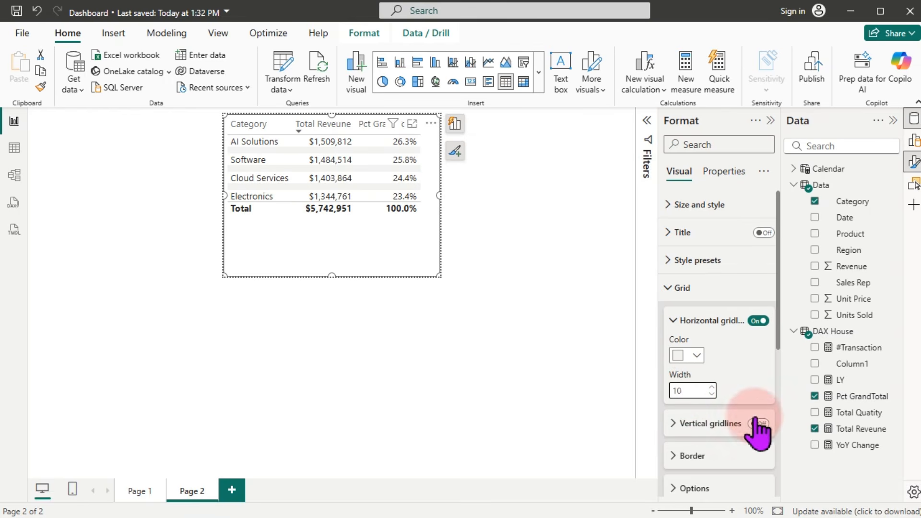
left_click(691, 341)
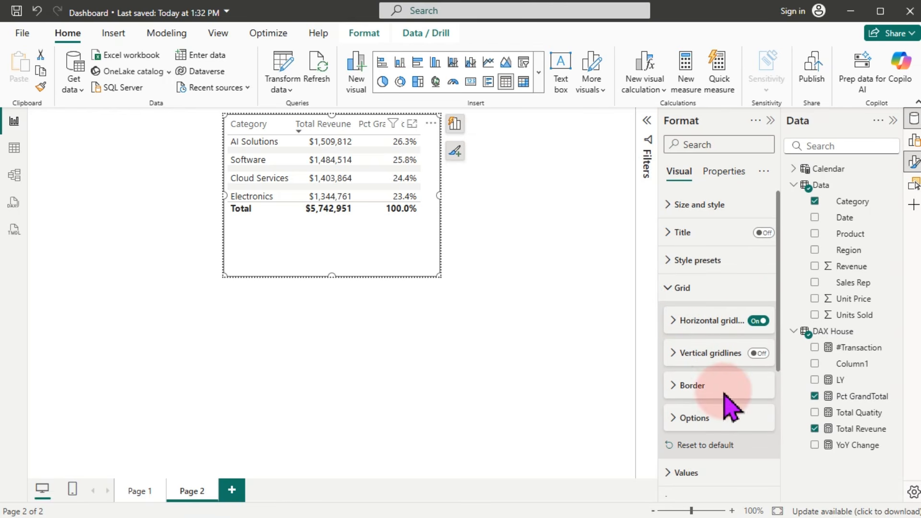
Step: Turn off the table's total row and shorten the table from its top
left_click_drag(780, 283, 776, 379)
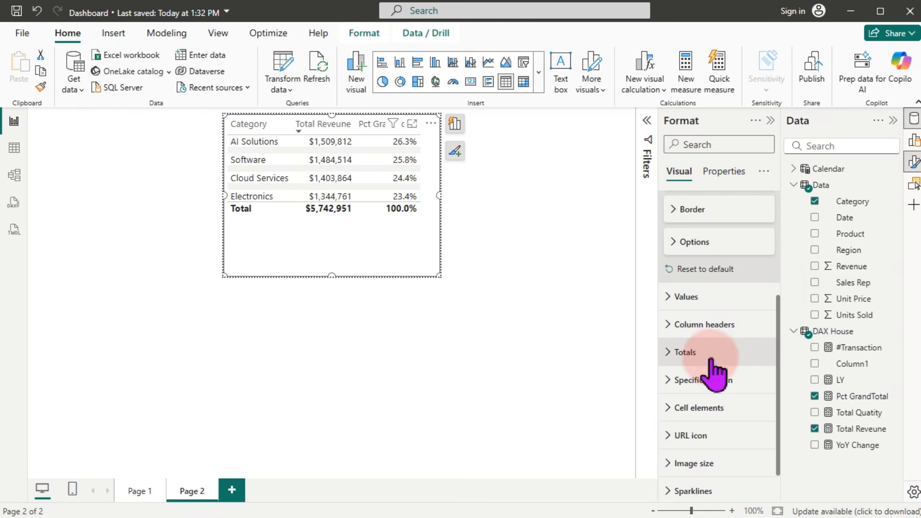
left_click(701, 355)
left_click(758, 385)
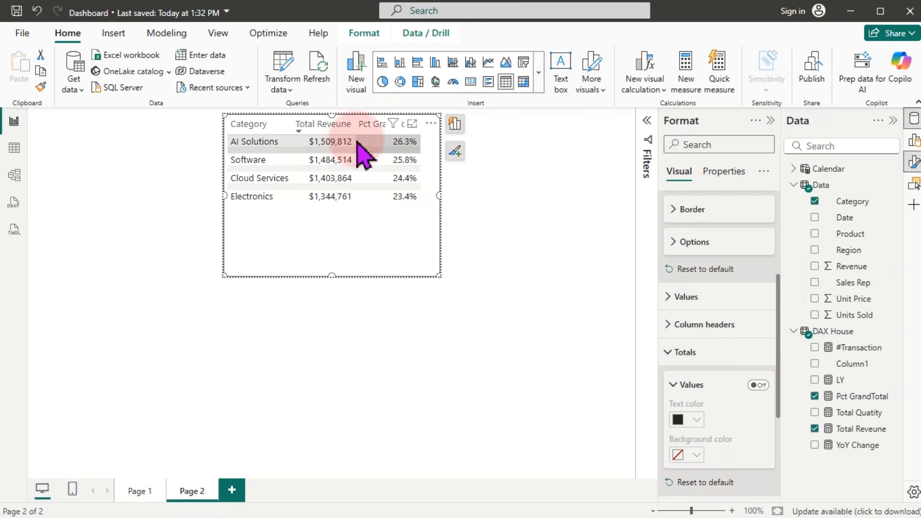
left_click_drag(332, 115, 331, 143)
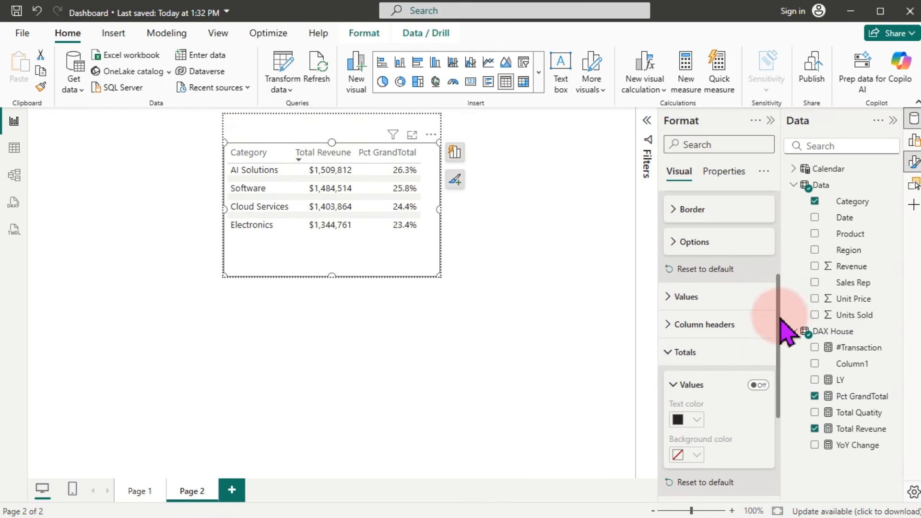
Step: Choose the Total Reveune series in Cell elements to apply data bars
left_click_drag(780, 319, 782, 462)
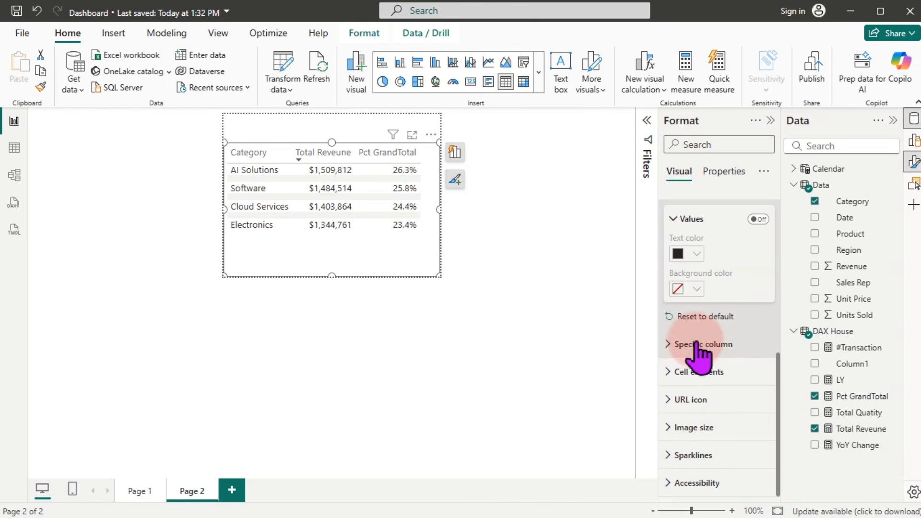
left_click(670, 372)
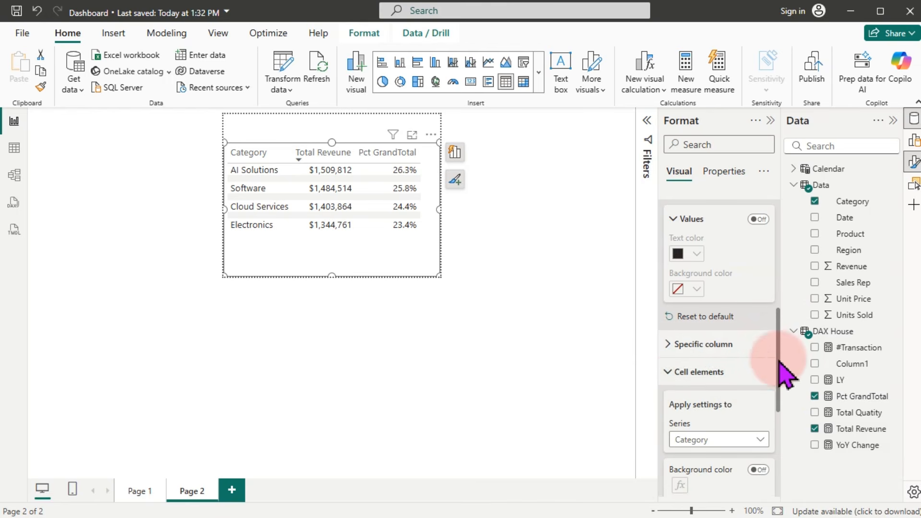
left_click_drag(778, 361, 787, 397)
left_click(707, 245)
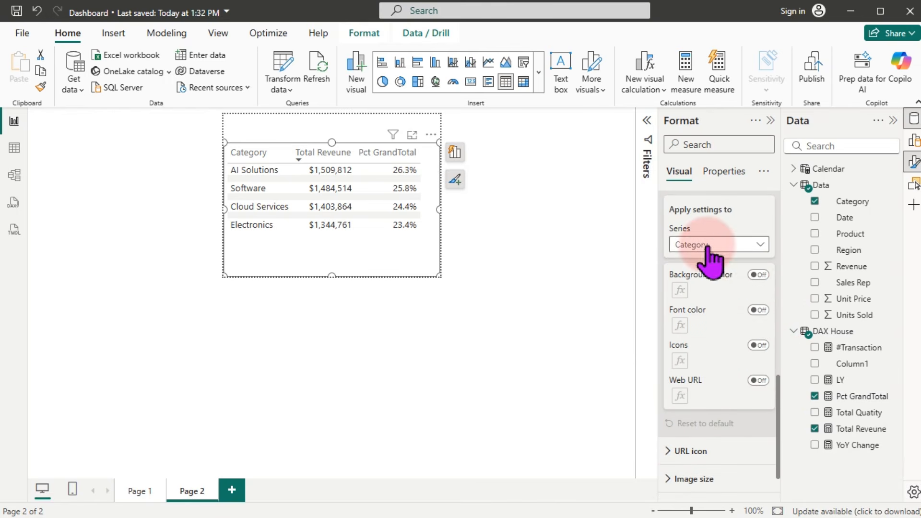
left_click(694, 276)
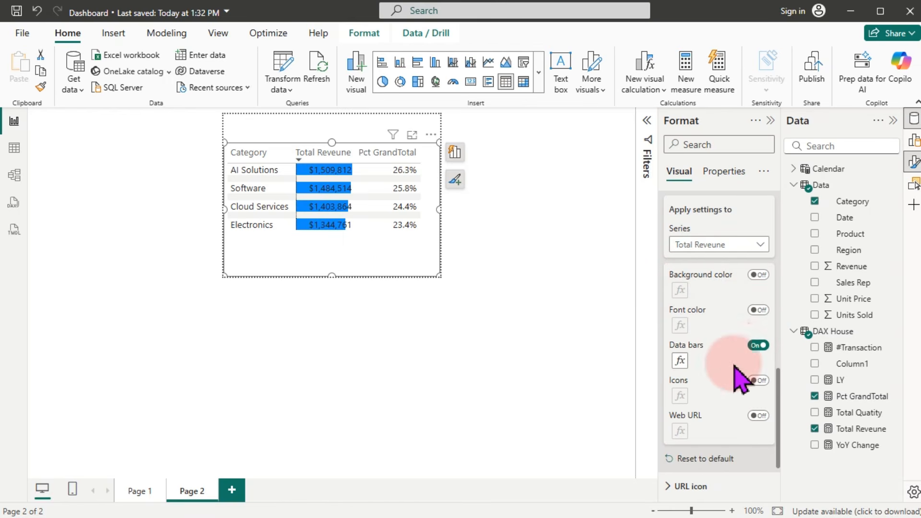
Step: Color the Total Reveune positive data bars light lavender
left_click(680, 362)
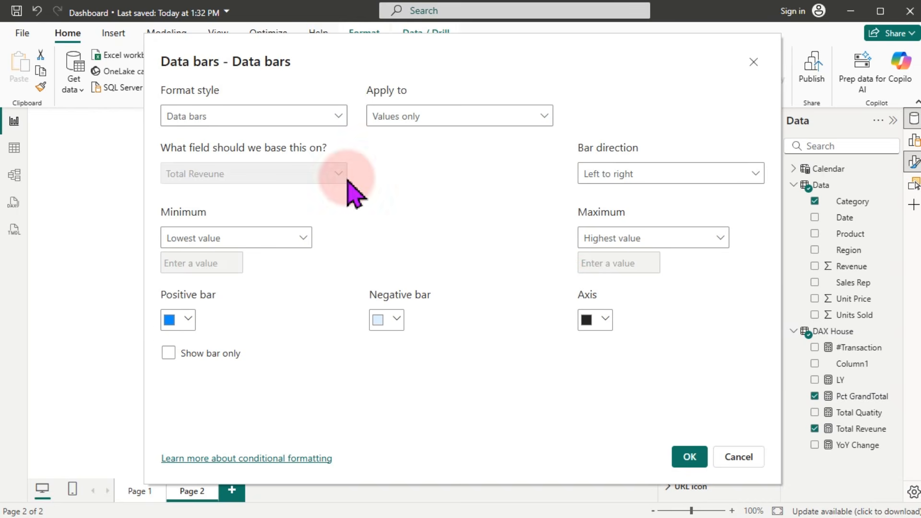
left_click(179, 320)
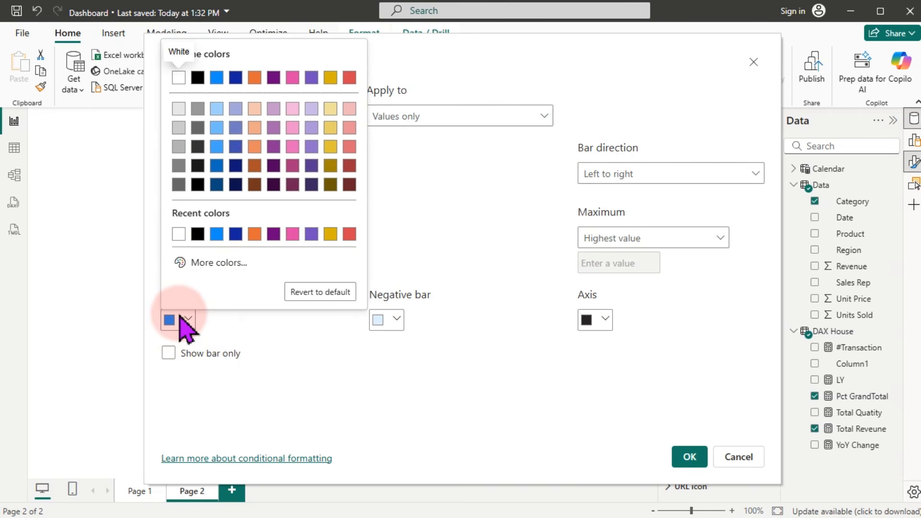
left_click(219, 110)
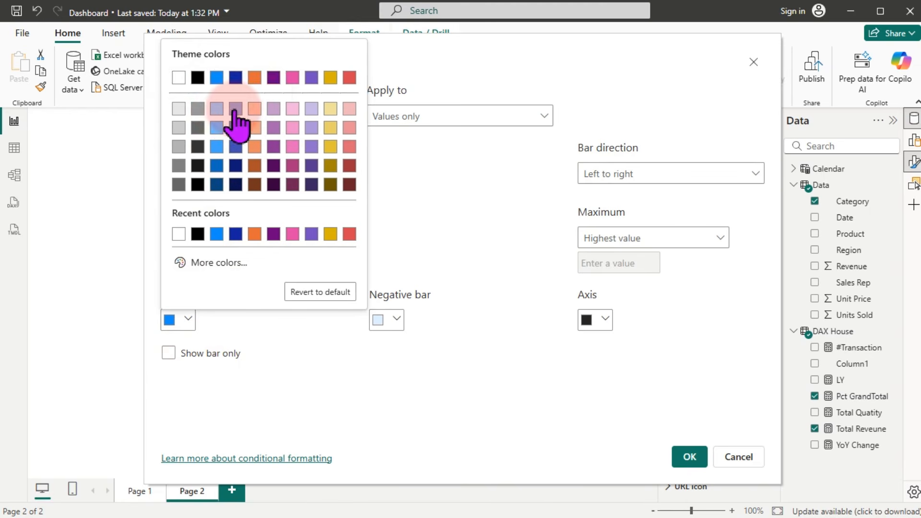
left_click(689, 457)
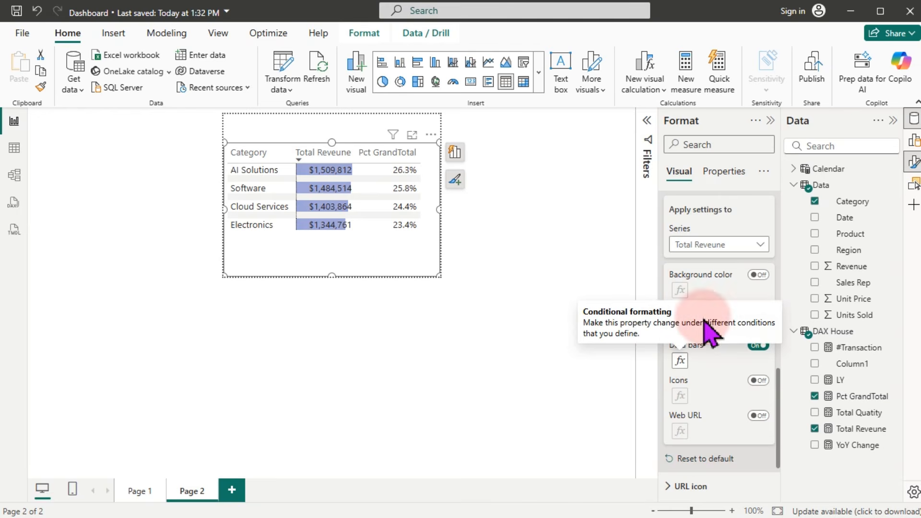
Step: Give Pct GrandTotal a background colour gradient with periwinkle as the maximum
left_click(719, 246)
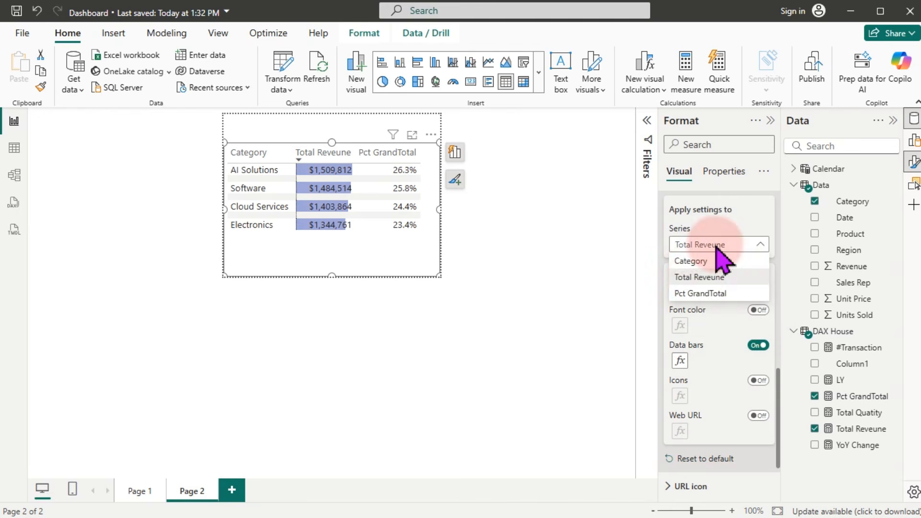
left_click(704, 294)
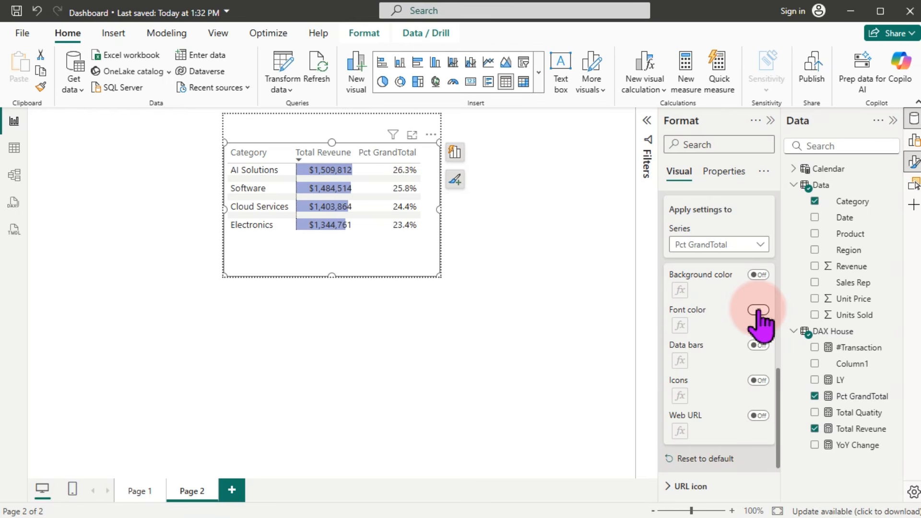
left_click(757, 275)
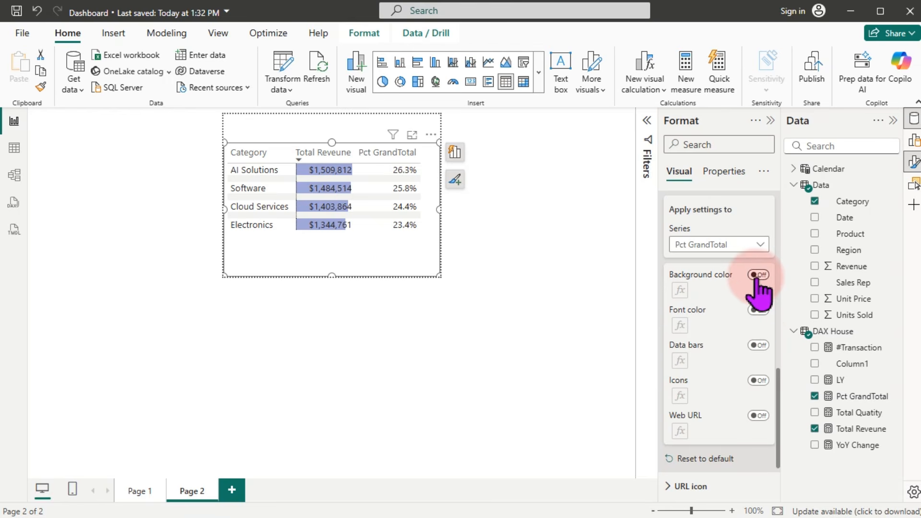
left_click(680, 293)
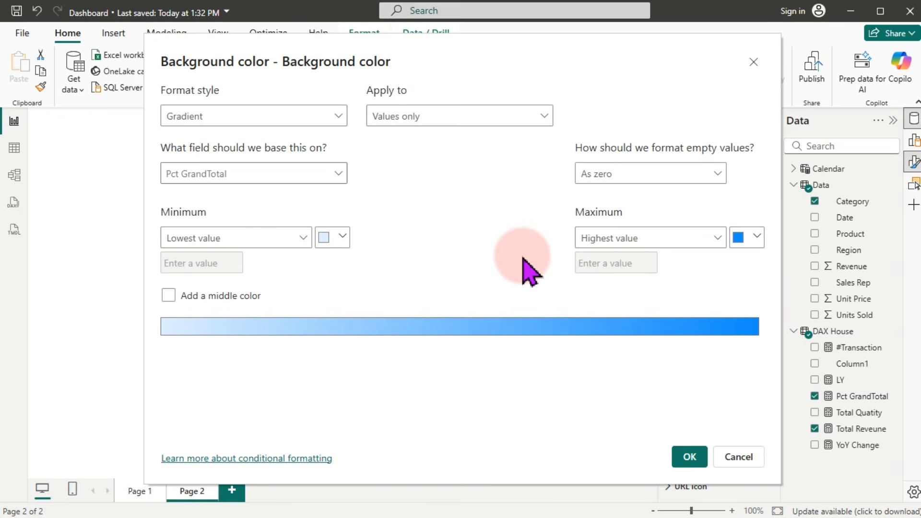
left_click(756, 238)
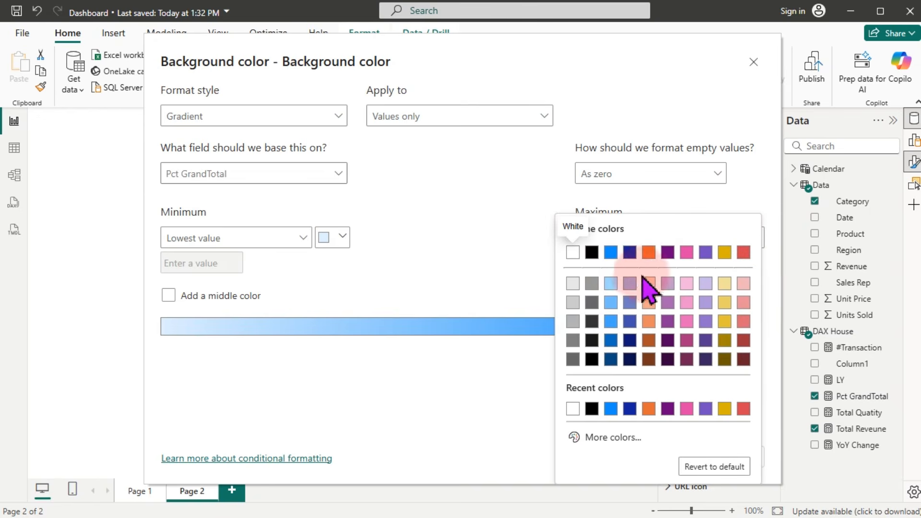
left_click(630, 301)
left_click(695, 465)
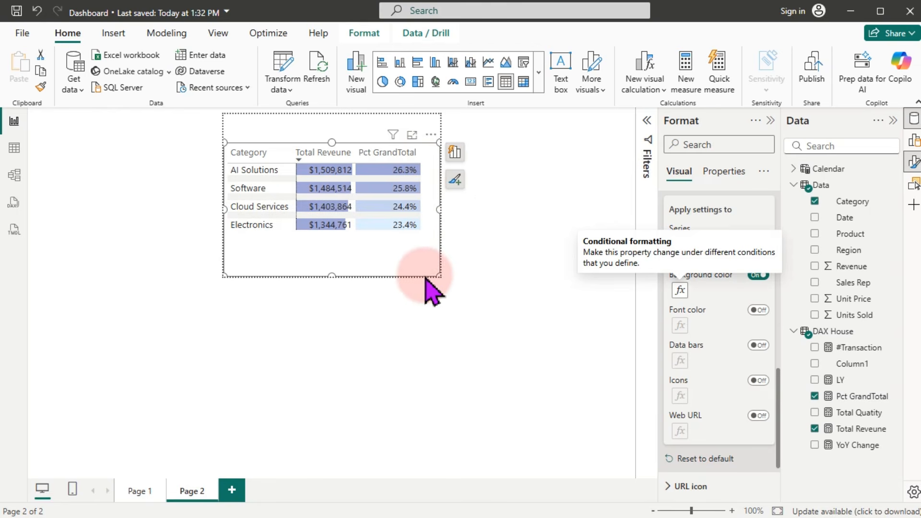
Step: Return to Page 1's region chart, then bring the exercise PDF in Edge to the front
left_click(139, 491)
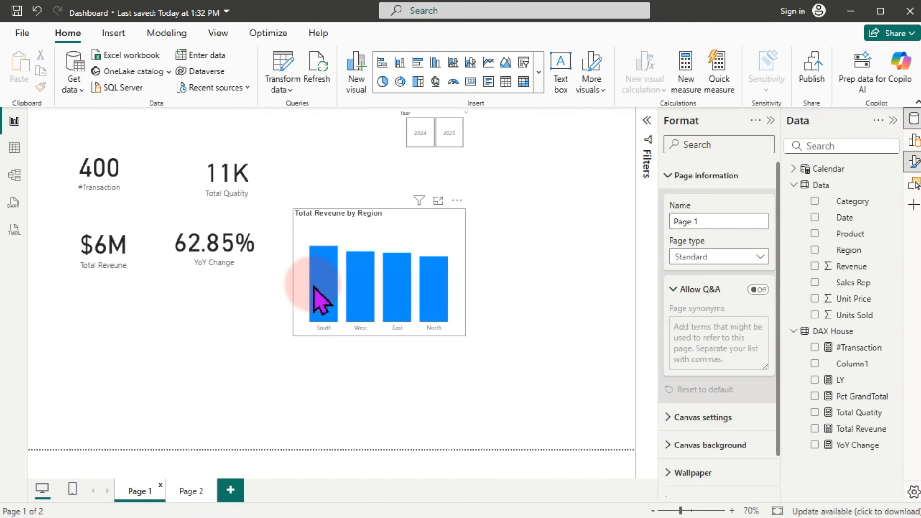
mouse_move(320, 297)
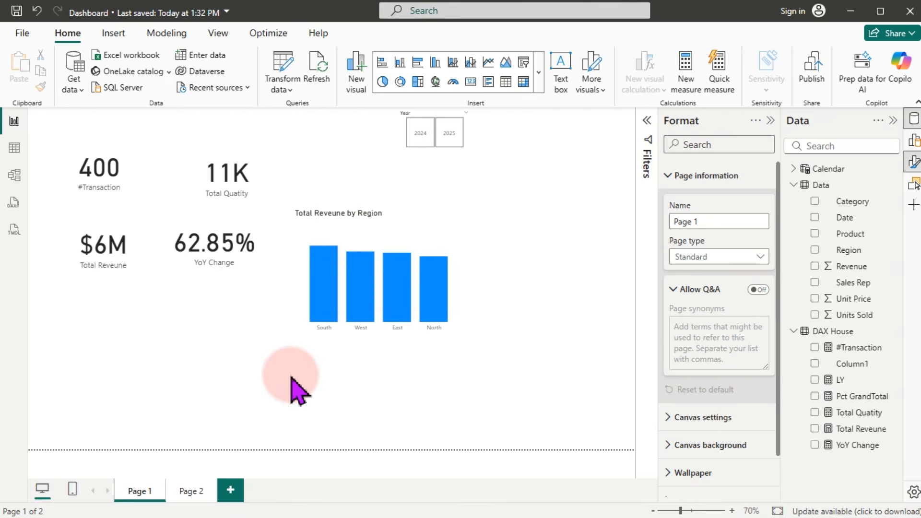
left_click(343, 515)
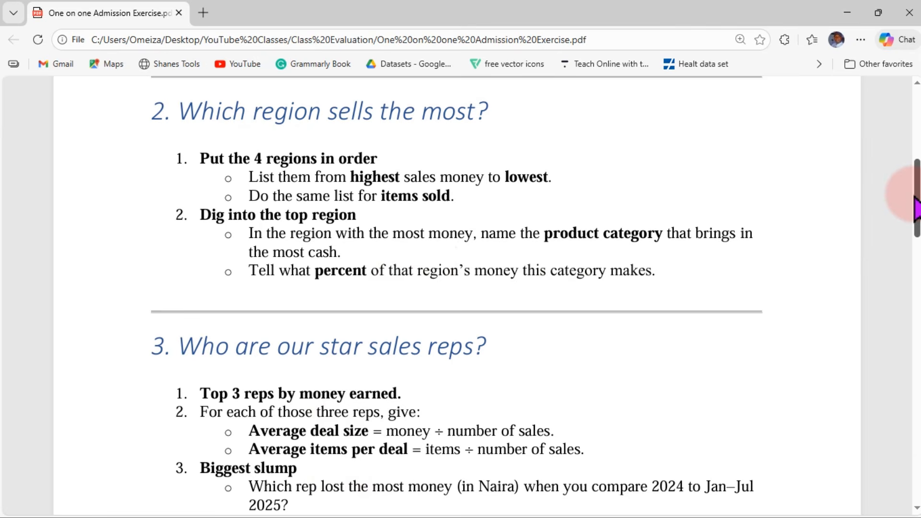
Step: Read the PDF's star sales reps questions on average deal size and items per deal, then minimize Edge
left_click_drag(917, 202, 917, 214)
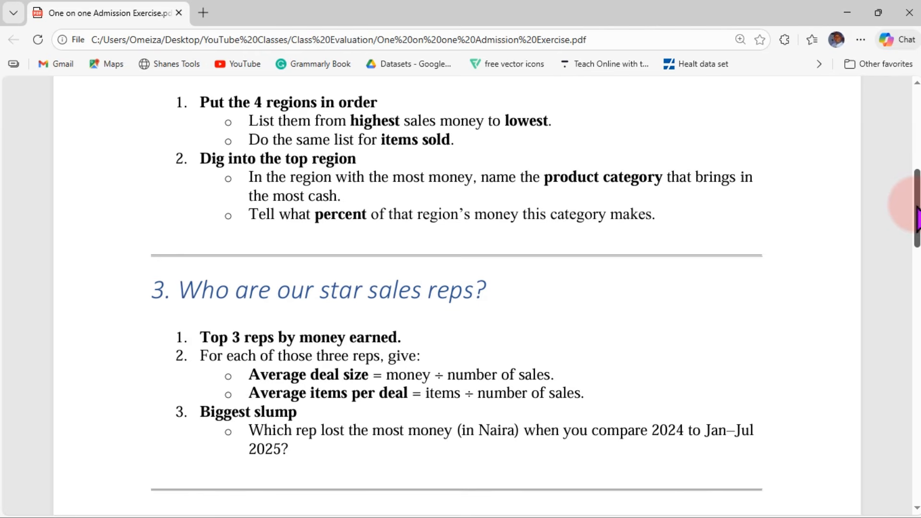
left_click_drag(916, 218, 917, 220)
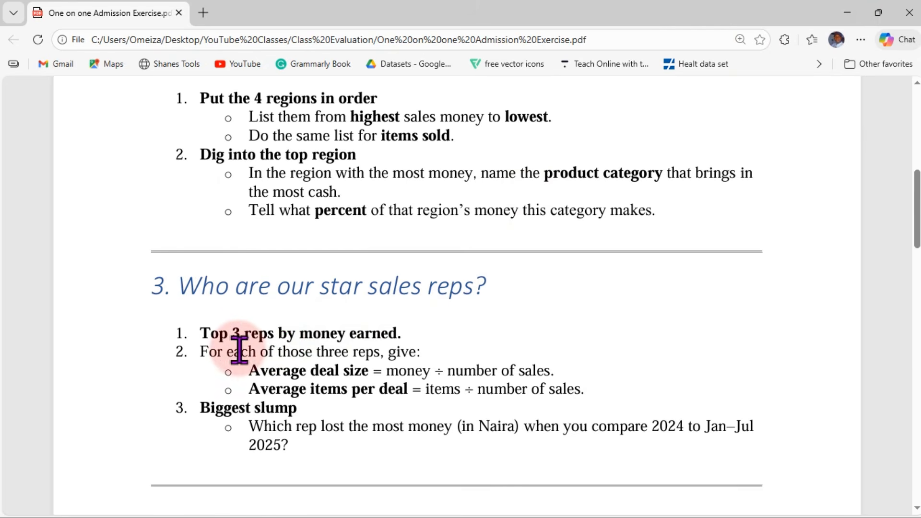
left_click_drag(917, 189, 917, 220)
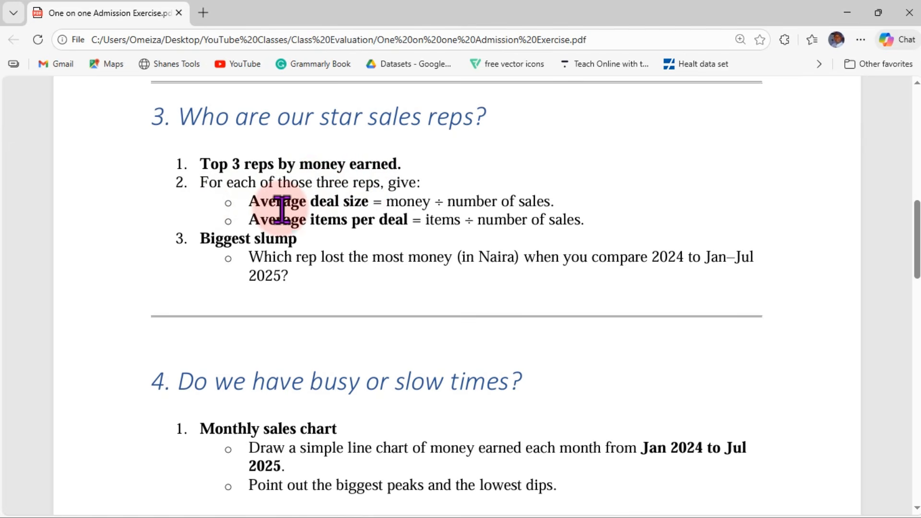
left_click_drag(250, 206, 369, 204)
left_click_drag(250, 220, 404, 231)
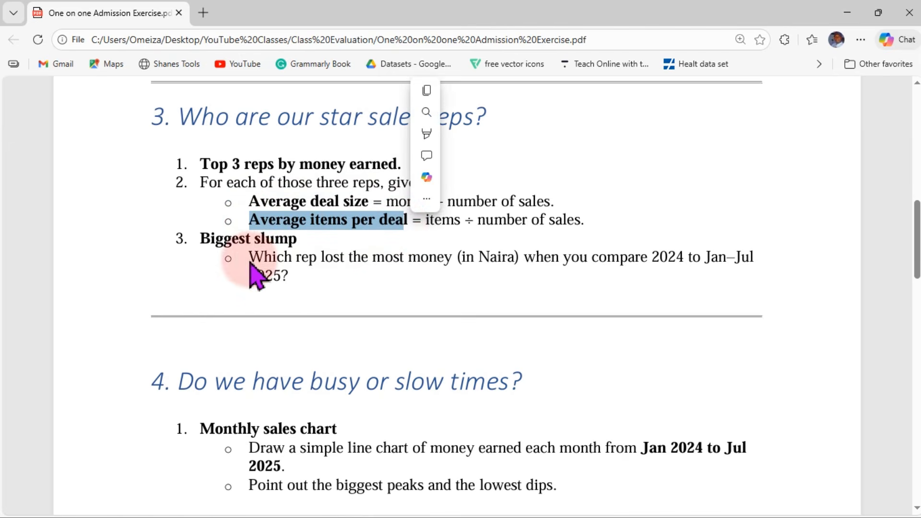
left_click(229, 258)
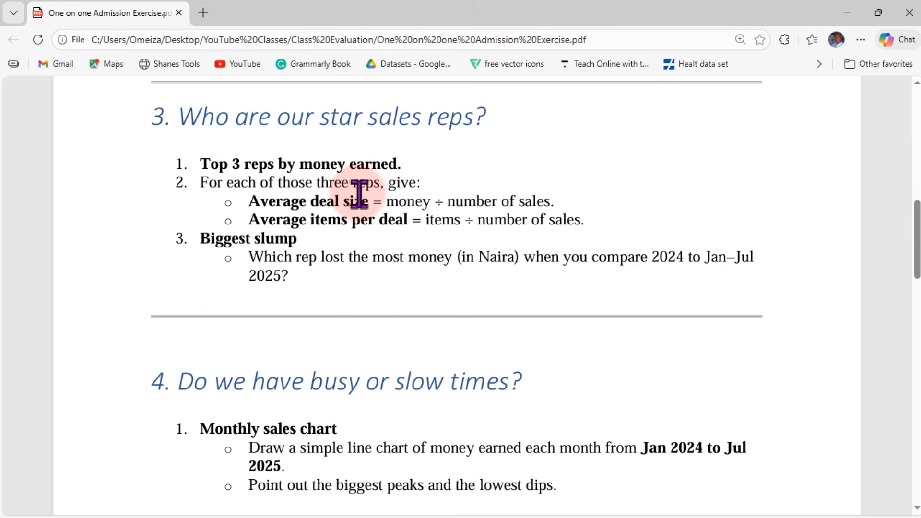
left_click(846, 13)
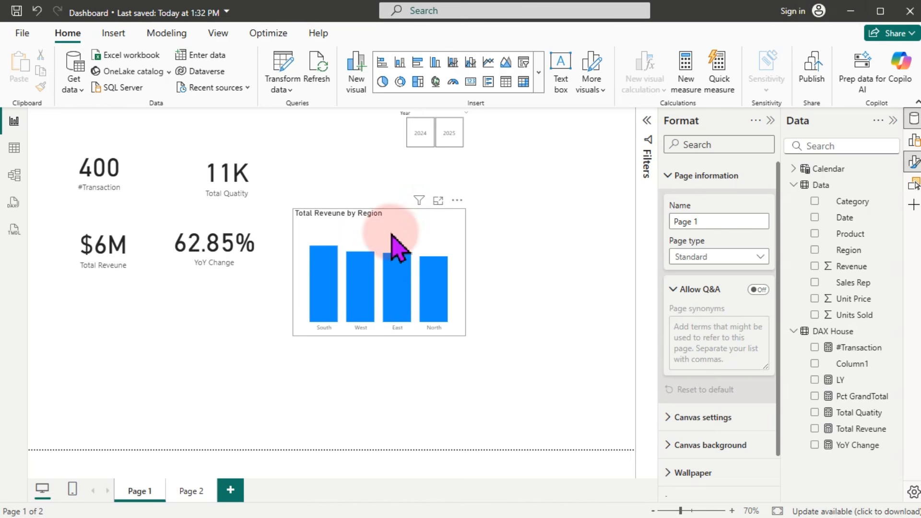
Step: Move the region chart to the lower left and paste a copy into empty canvas space
left_click_drag(431, 217, 201, 326)
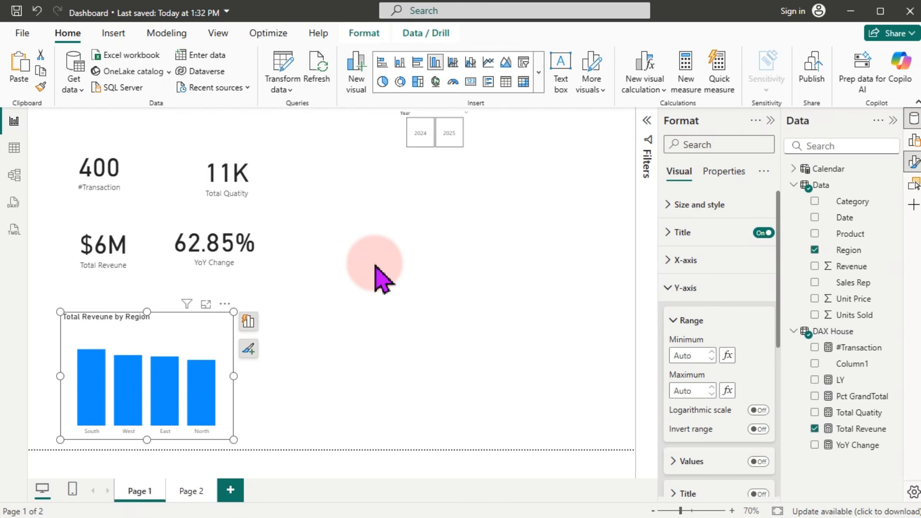
key("ctrl+v")
left_click_drag(167, 338, 425, 259)
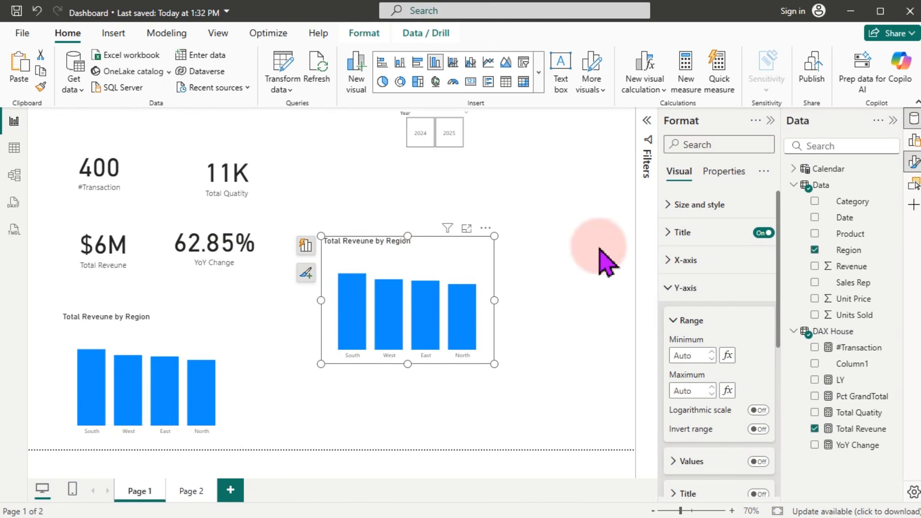
Step: Switch the copied chart's axis from Region to Sales Rep
left_click(816, 251)
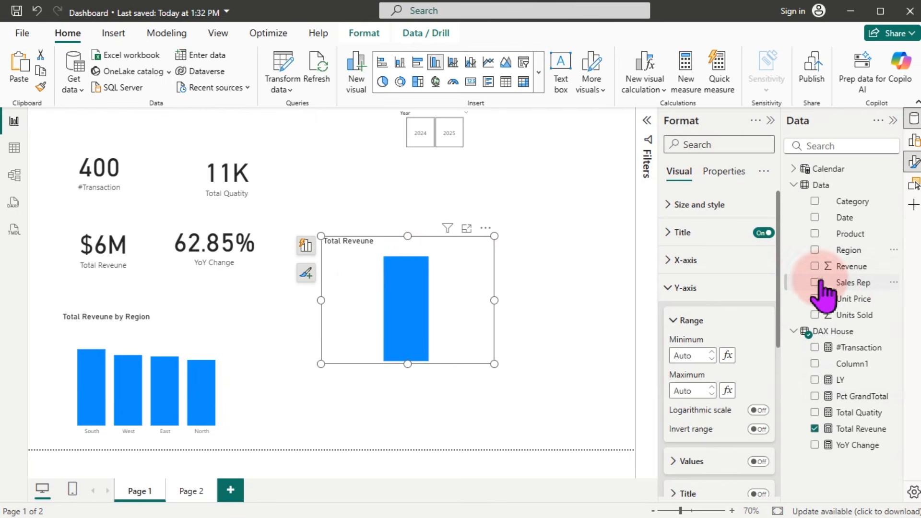
left_click(815, 283)
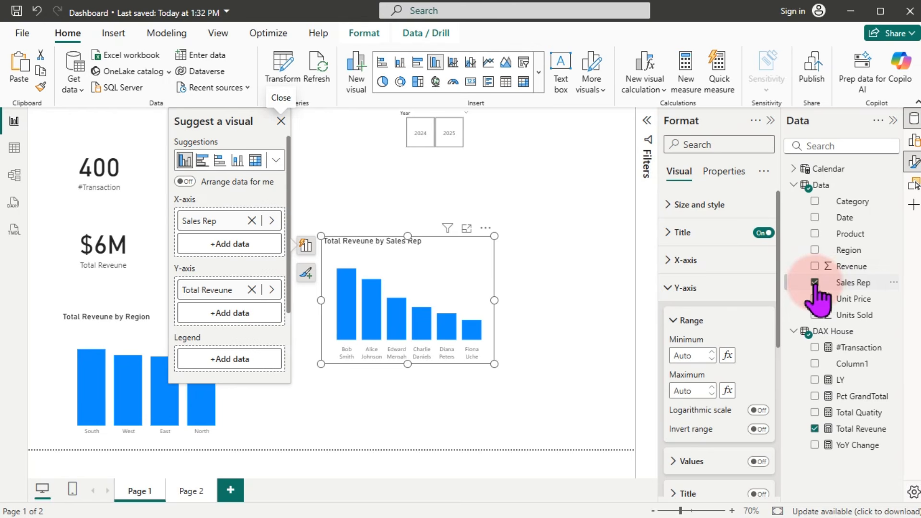
left_click(770, 121)
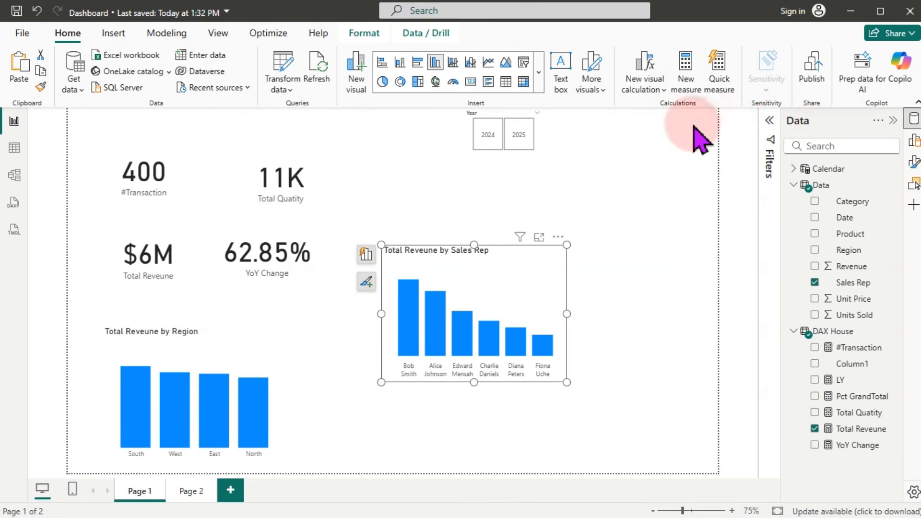
Step: Apply a Top N filter showing the top 3 Sales Reps by Total Reveune, then move the chart lower left
left_click(770, 124)
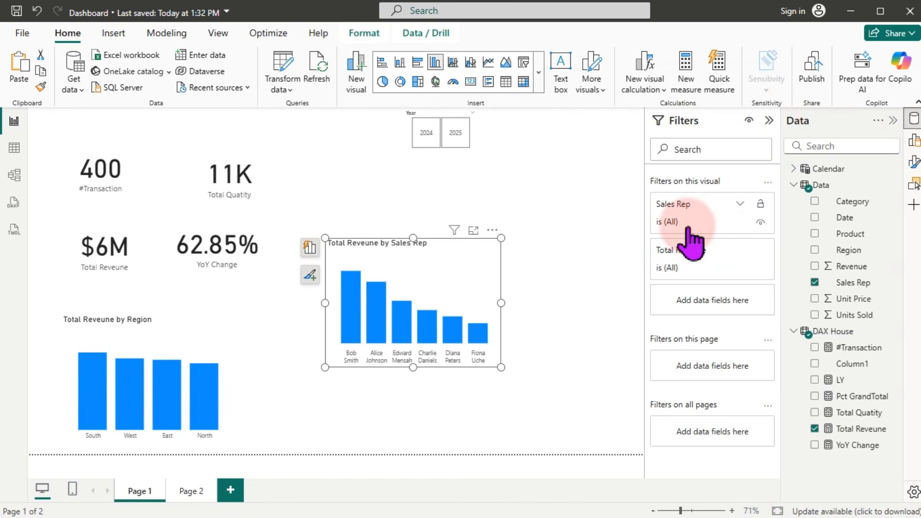
left_click(739, 204)
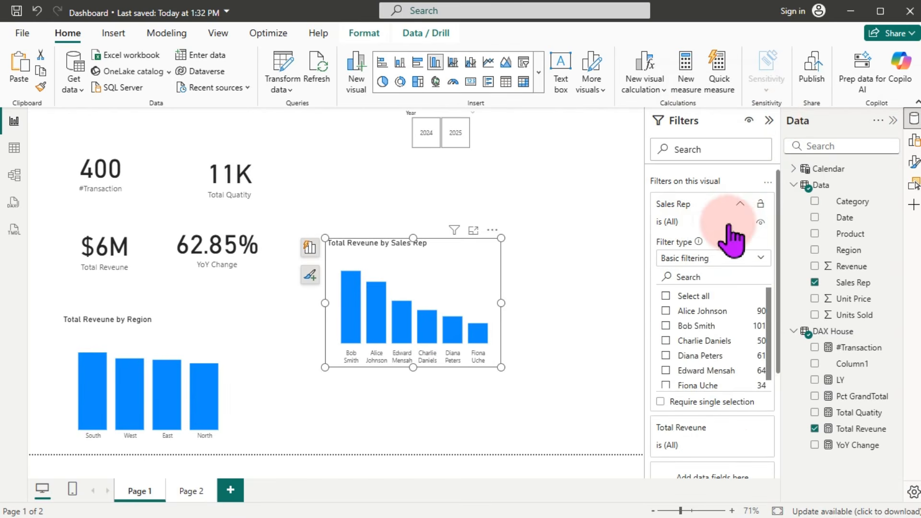
left_click(717, 259)
left_click(674, 307)
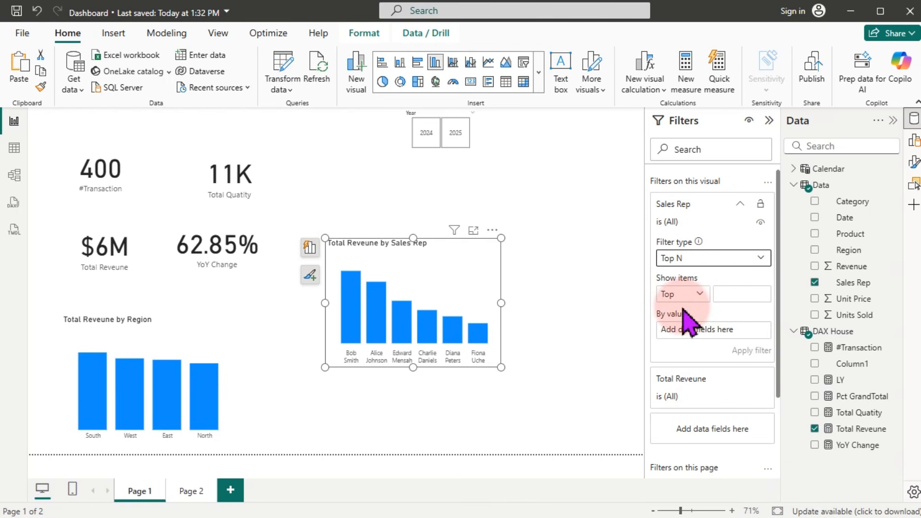
left_click(718, 294)
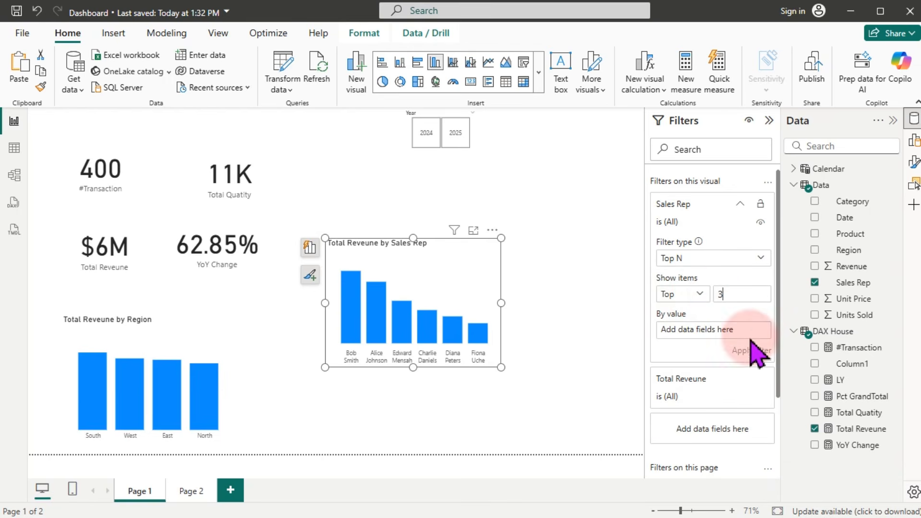
type("3")
left_click_drag(850, 429, 729, 342)
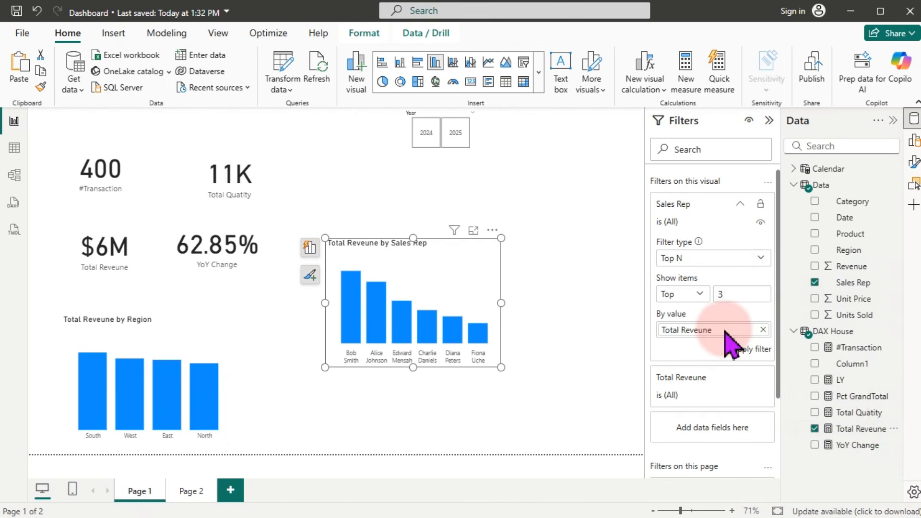
left_click(743, 350)
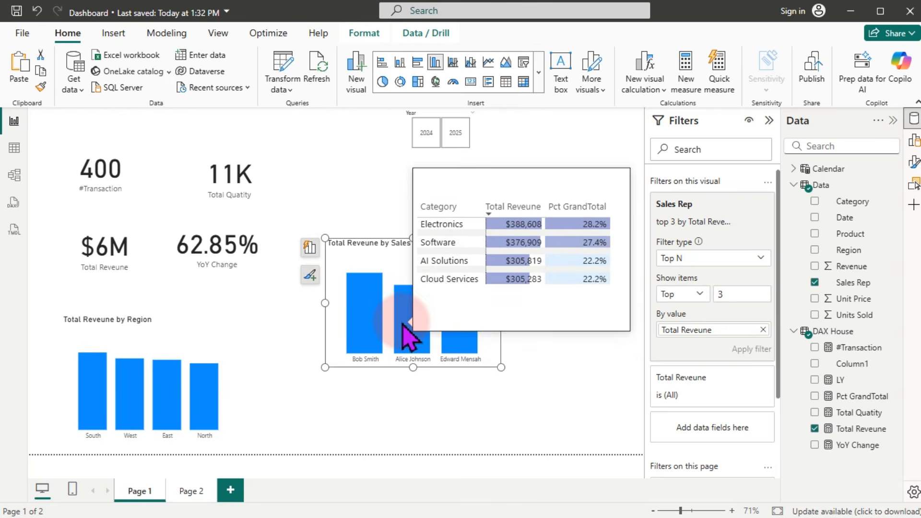
left_click_drag(391, 273, 548, 327)
Step: Paste a duplicate of the sales rep chart and change its Top N filter to Bottom 3
key("ctrl+v")
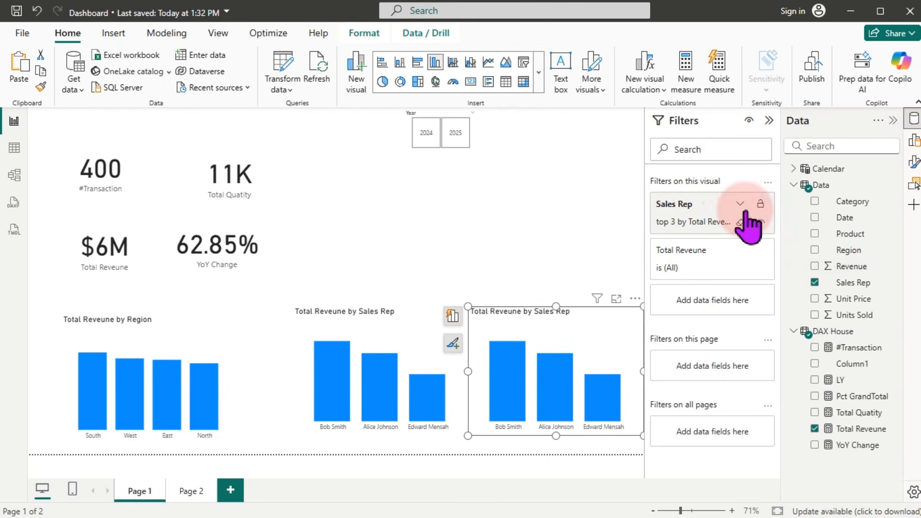
left_click(741, 204)
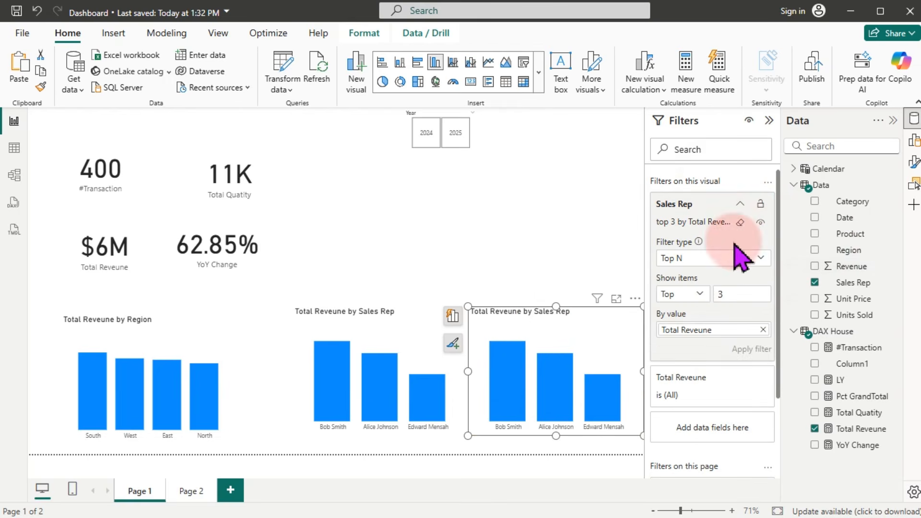
left_click(722, 259)
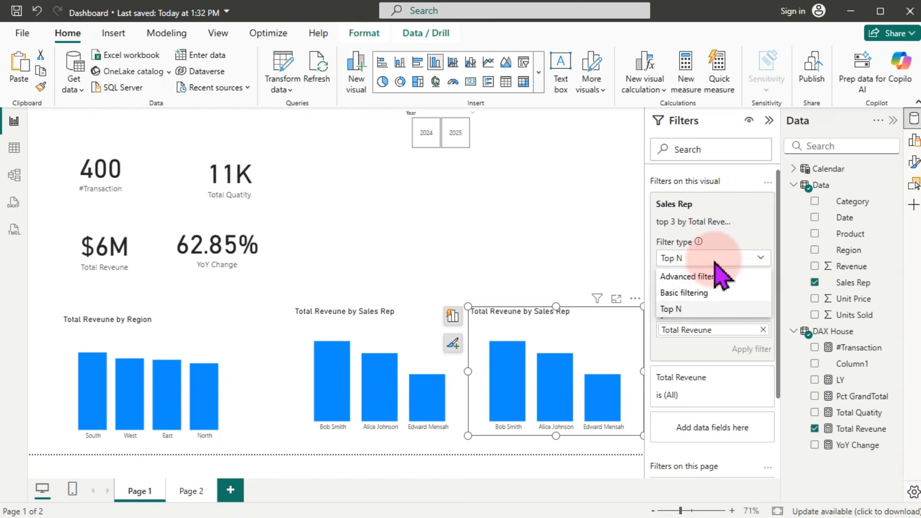
left_click(674, 309)
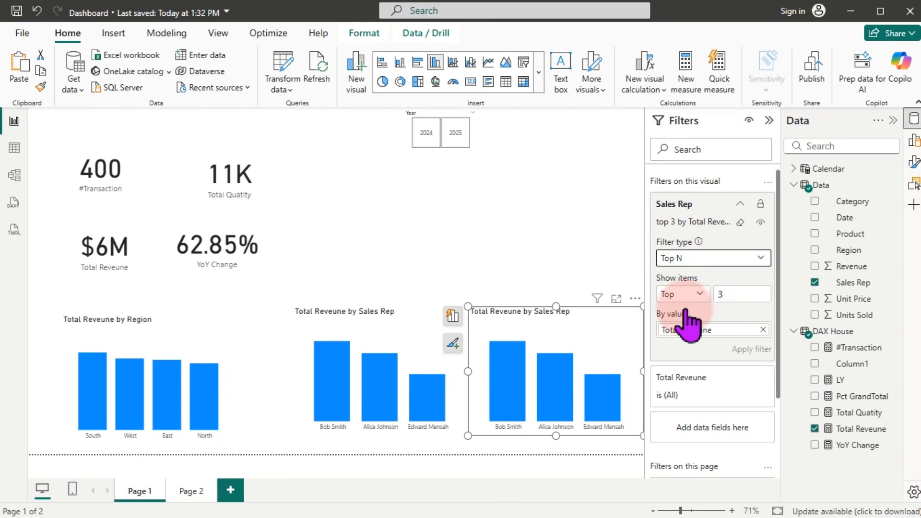
left_click(696, 294)
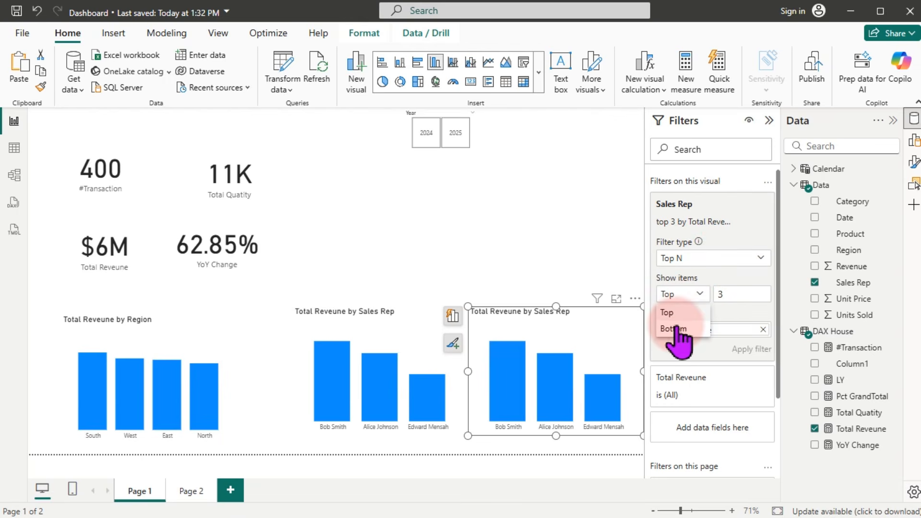
left_click(674, 328)
left_click(744, 351)
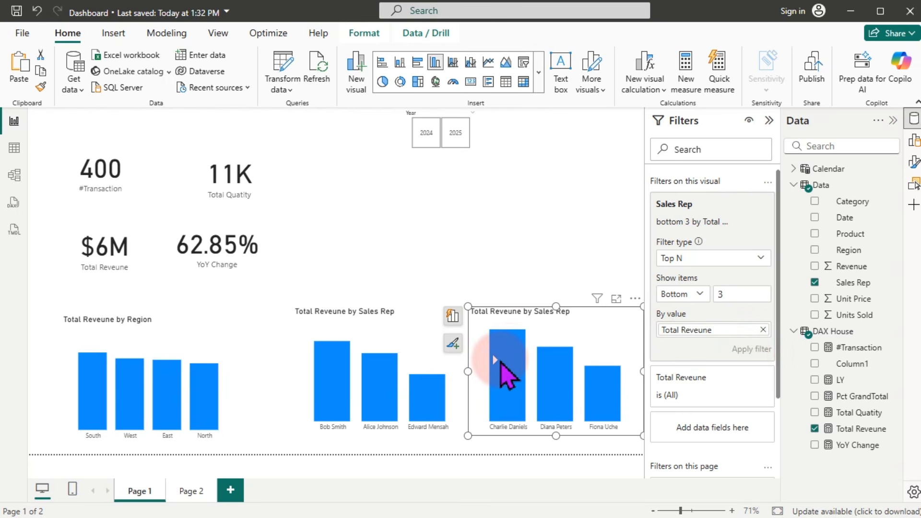
mouse_move(501, 375)
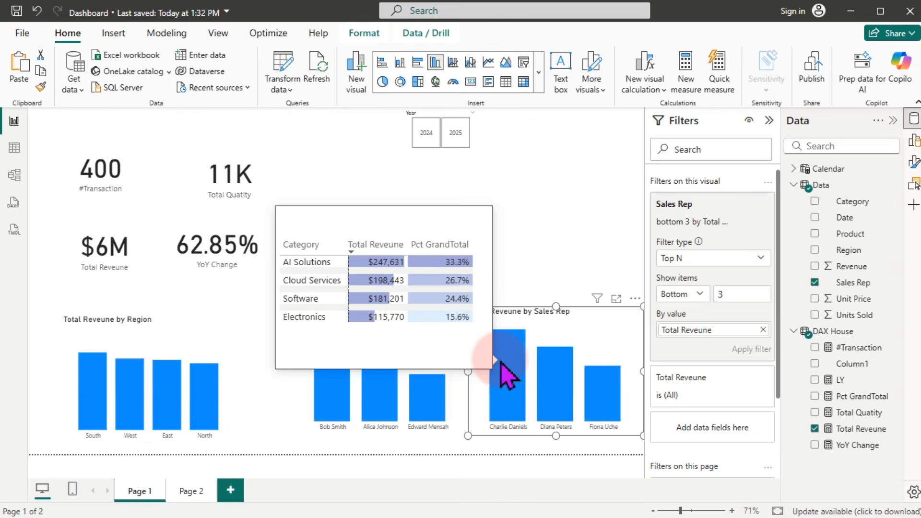
key("super")
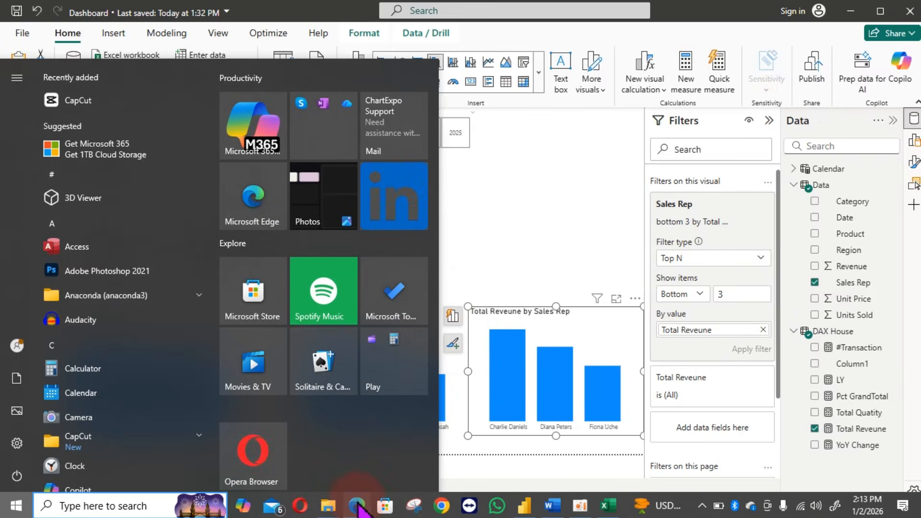
Step: Switch to Edge and read section 4 of the PDF through the 'Best single sales day' question
left_click(357, 507)
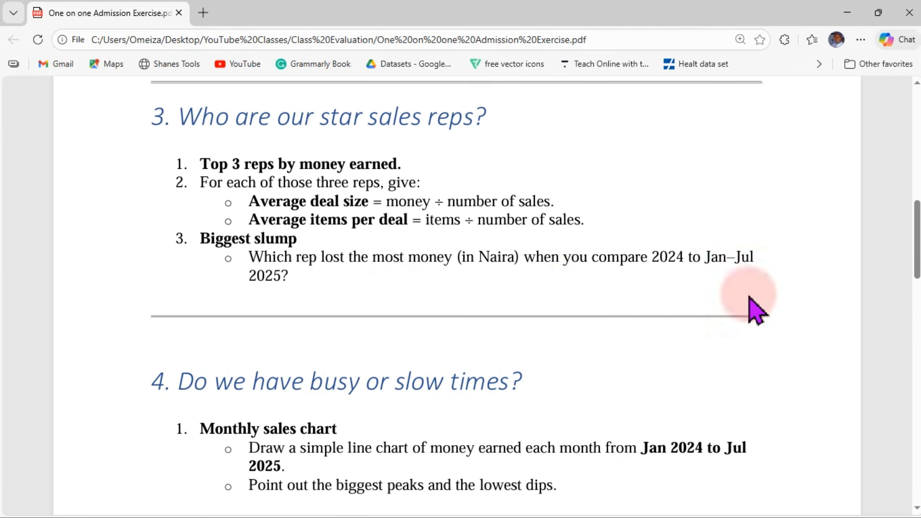
left_click_drag(916, 227, 916, 265)
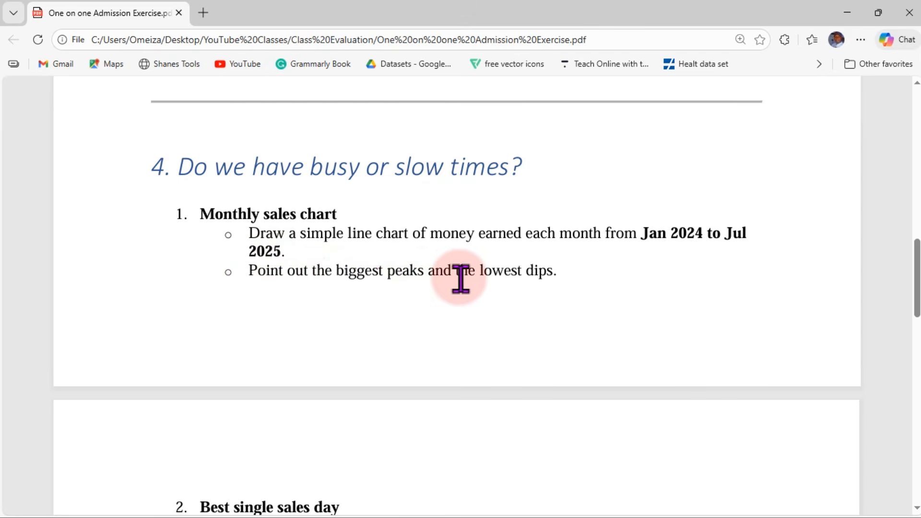
left_click_drag(915, 262, 915, 320)
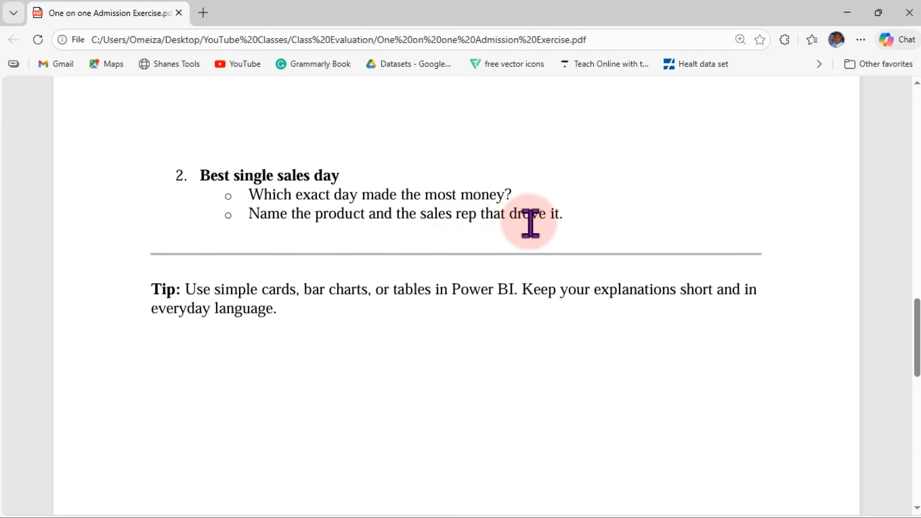
mouse_move(567, 220)
left_mouse_down()
mouse_move(312, 216)
mouse_move(263, 202)
mouse_move(249, 217)
left_mouse_up()
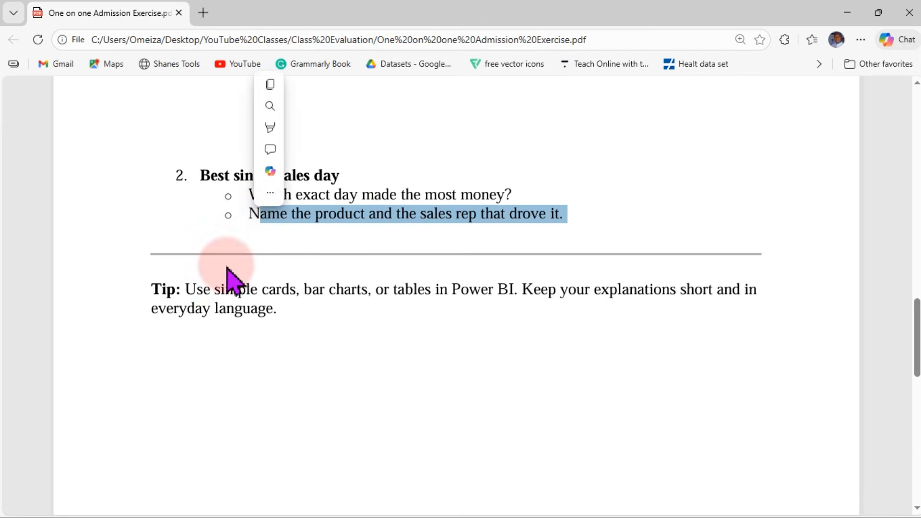
left_click(267, 346)
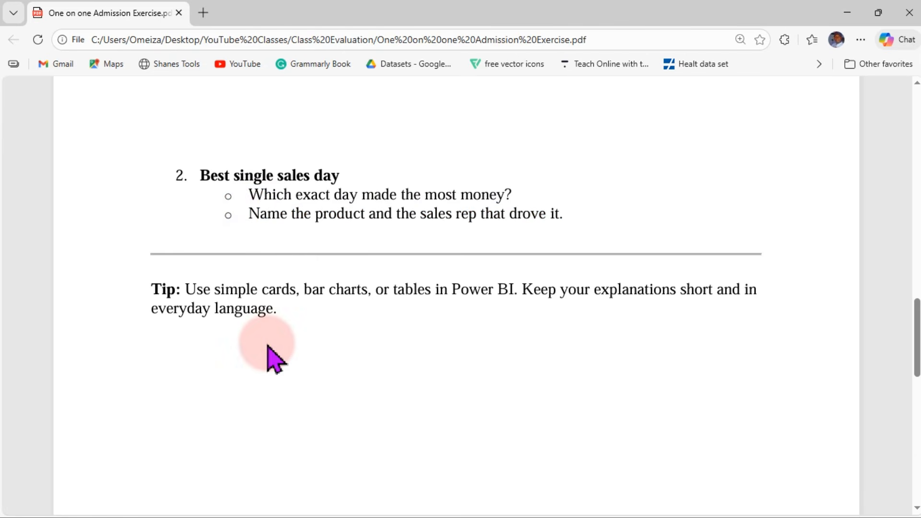
Step: Return to the Power BI report and move the Year slicer to the left
left_click(847, 13)
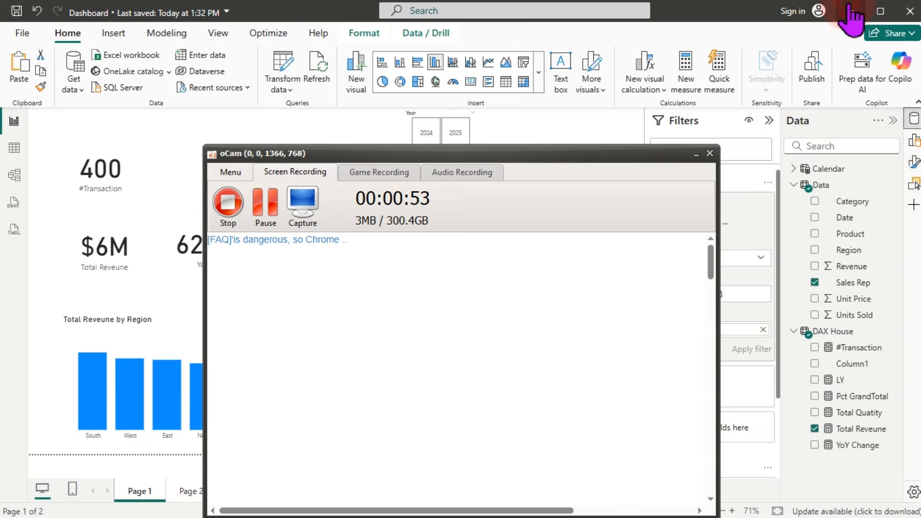
left_click(152, 173)
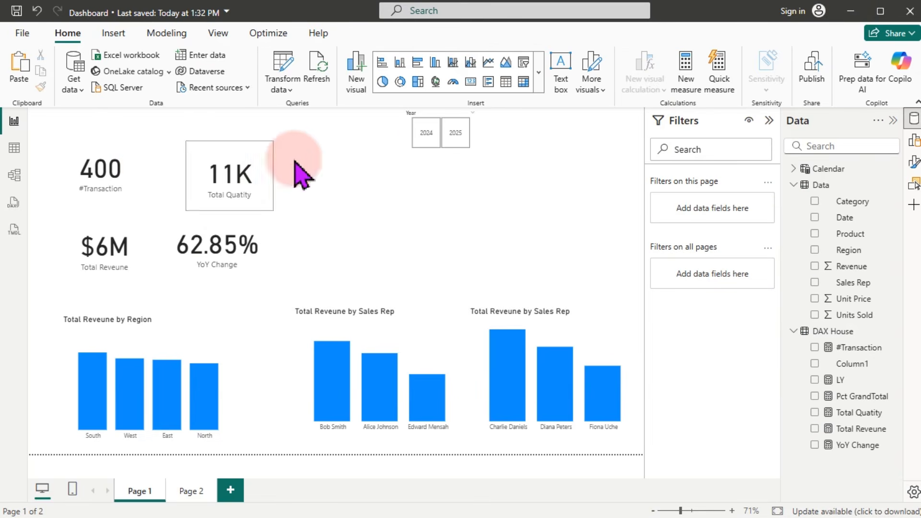
left_click_drag(454, 117, 186, 128)
left_click(438, 171)
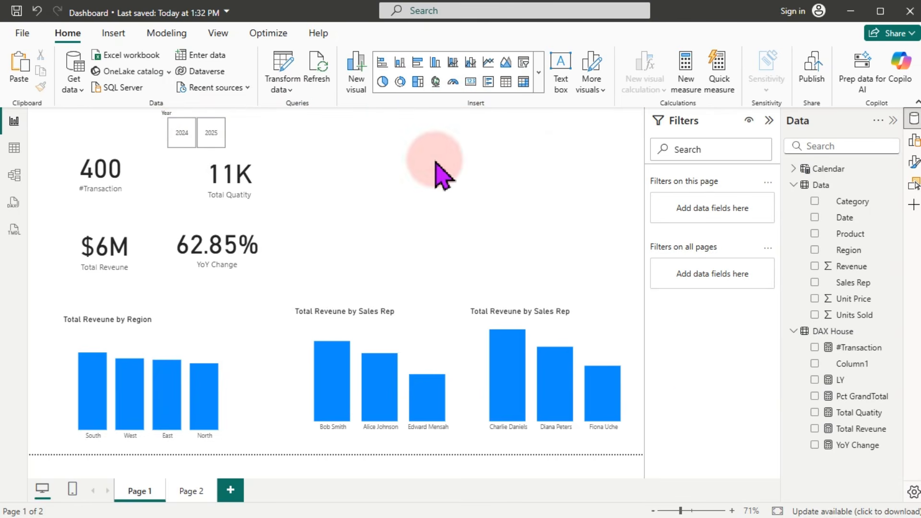
Step: Add an enlarged line chart of Total Reveune by Calendar Month and view it in focus mode
left_click(488, 63)
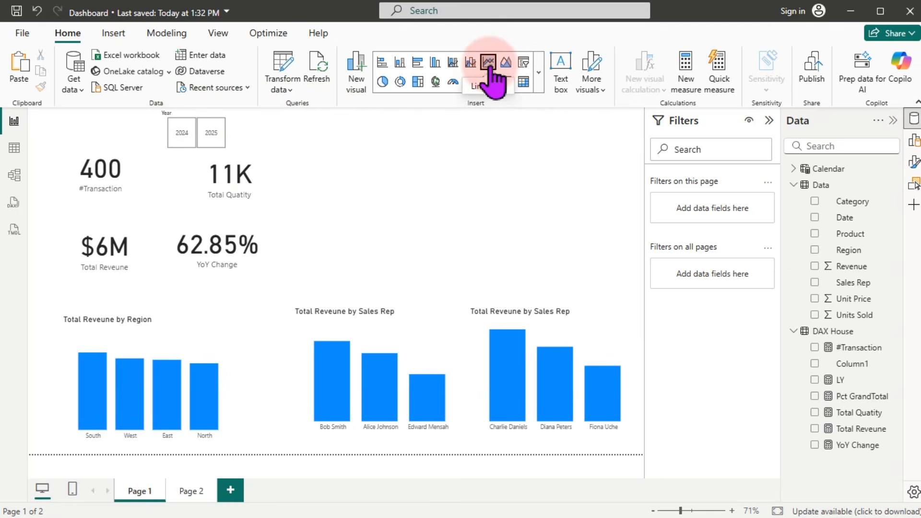
left_click_drag(469, 211, 612, 266)
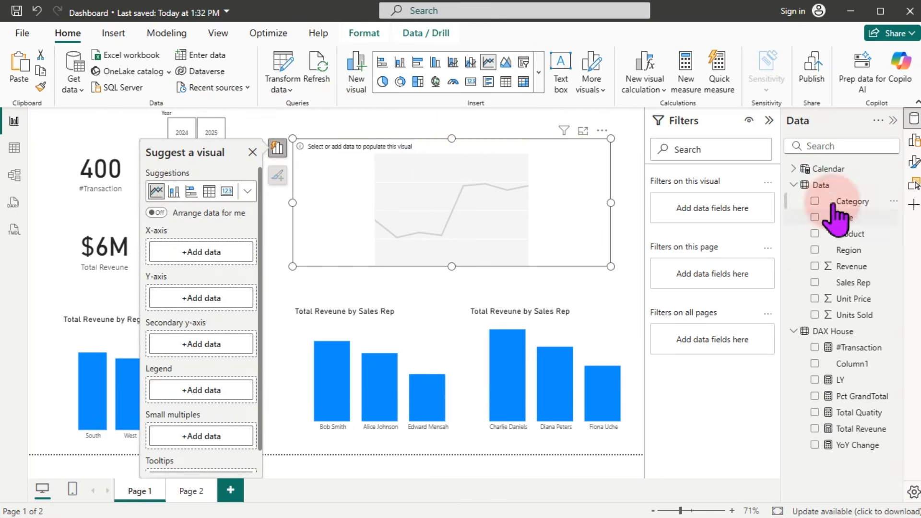
left_click(792, 184)
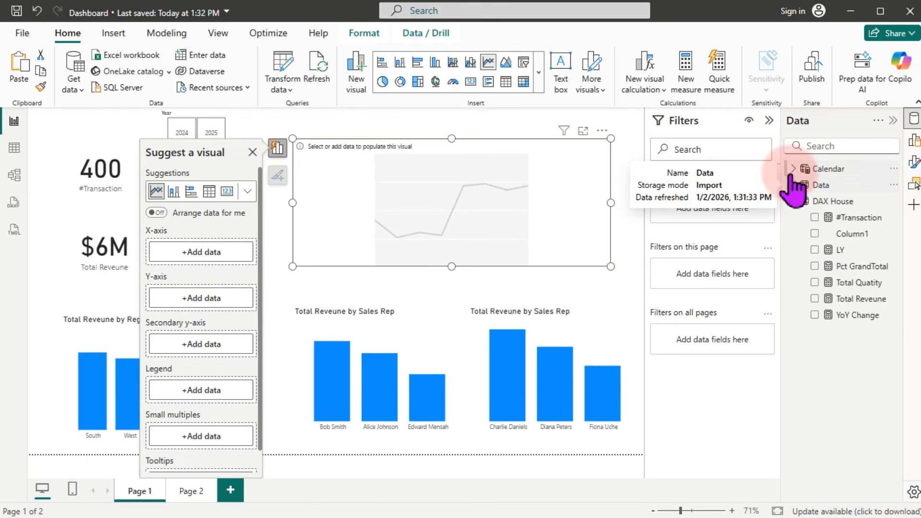
left_click(793, 169)
left_click_drag(848, 218, 469, 221)
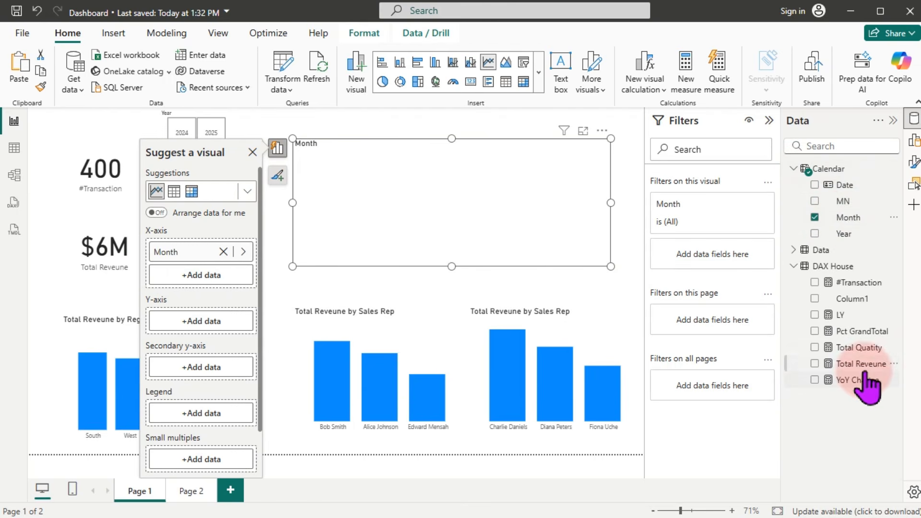
left_click_drag(859, 365, 415, 239)
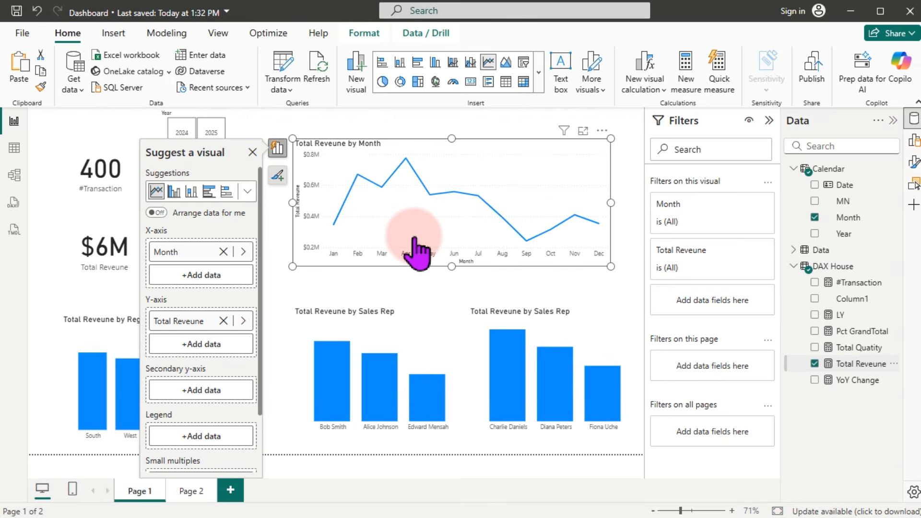
left_click(583, 131)
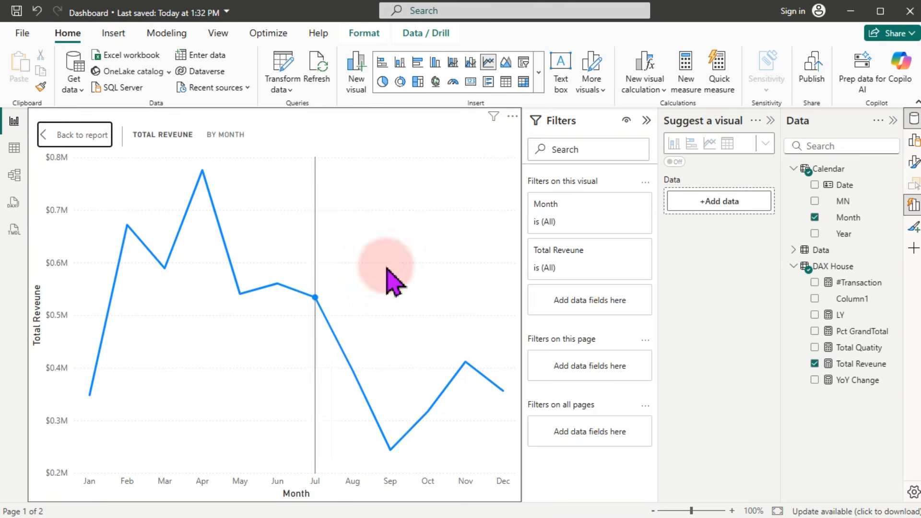
Step: Hide the Y-axis values and title on the line chart
left_click(648, 121)
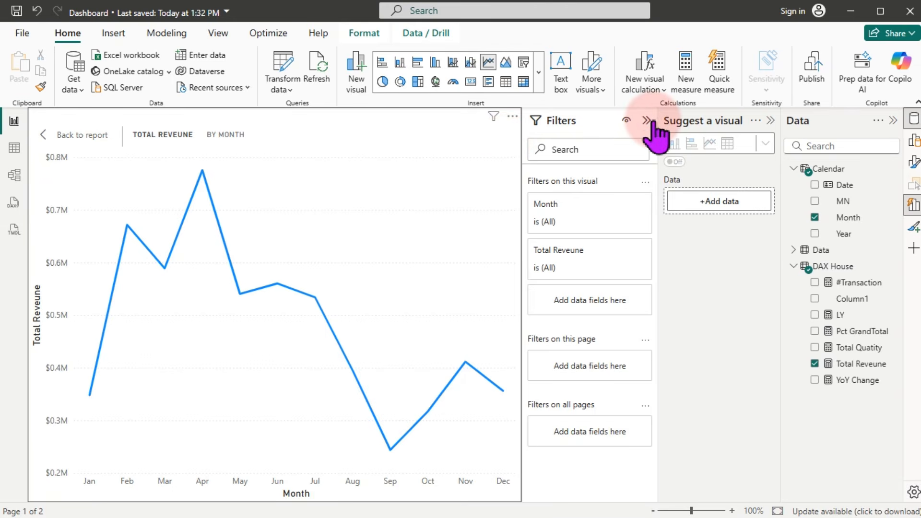
left_click(771, 121)
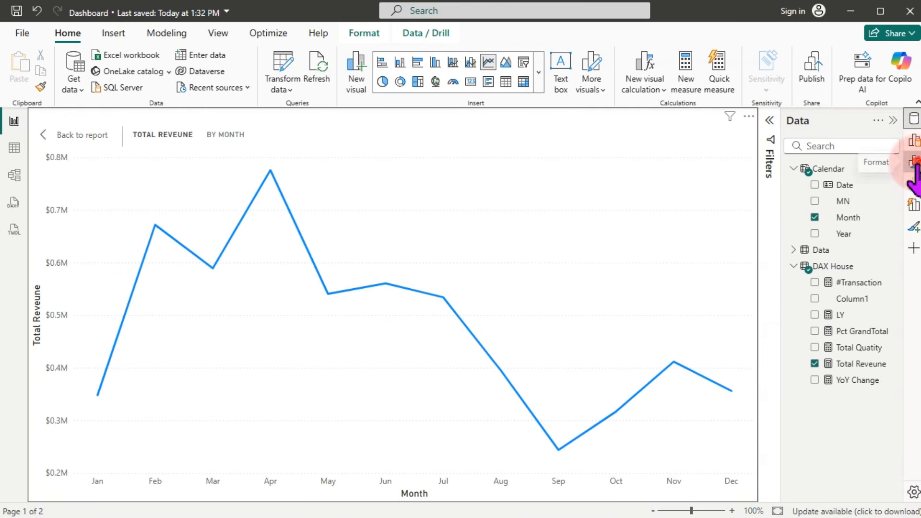
left_click(914, 163)
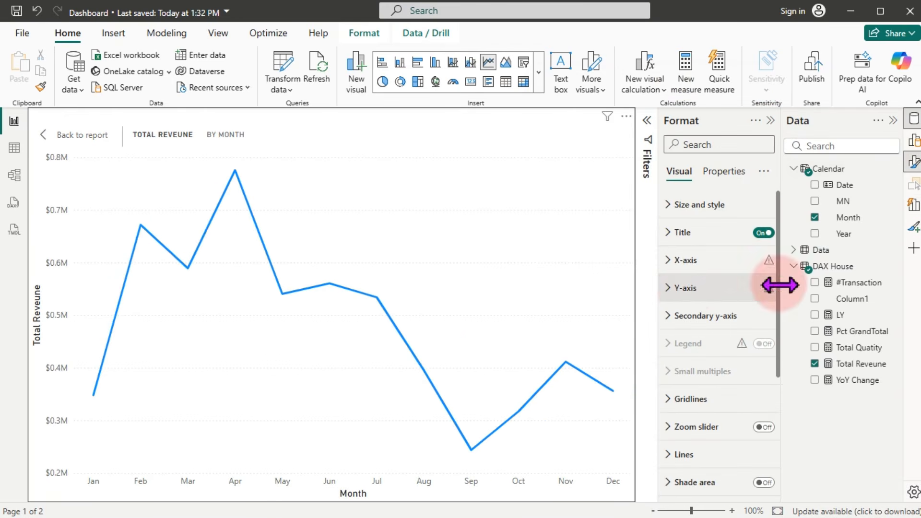
left_click(690, 292)
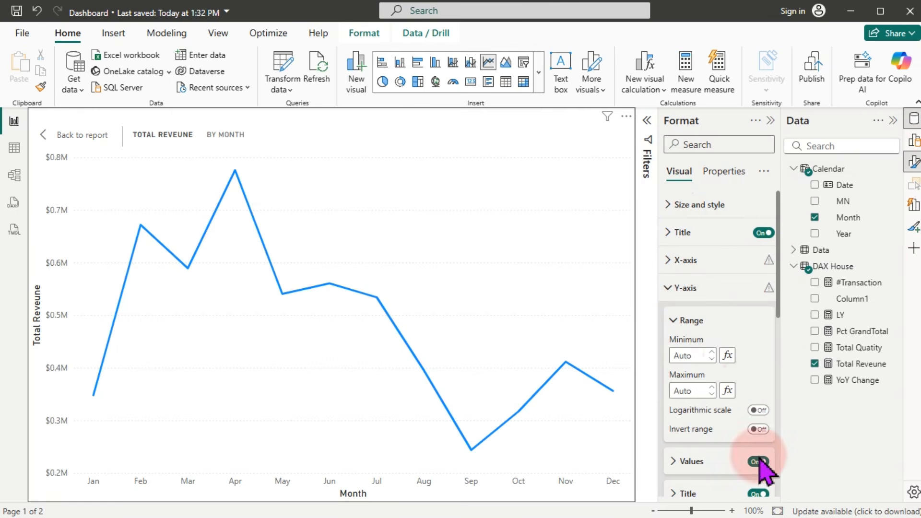
left_click(759, 494)
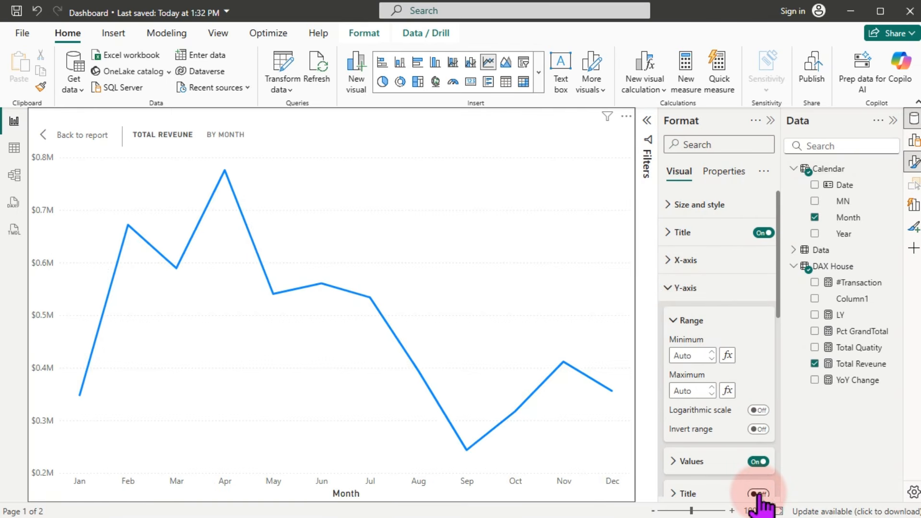
left_click(758, 462)
left_click(684, 289)
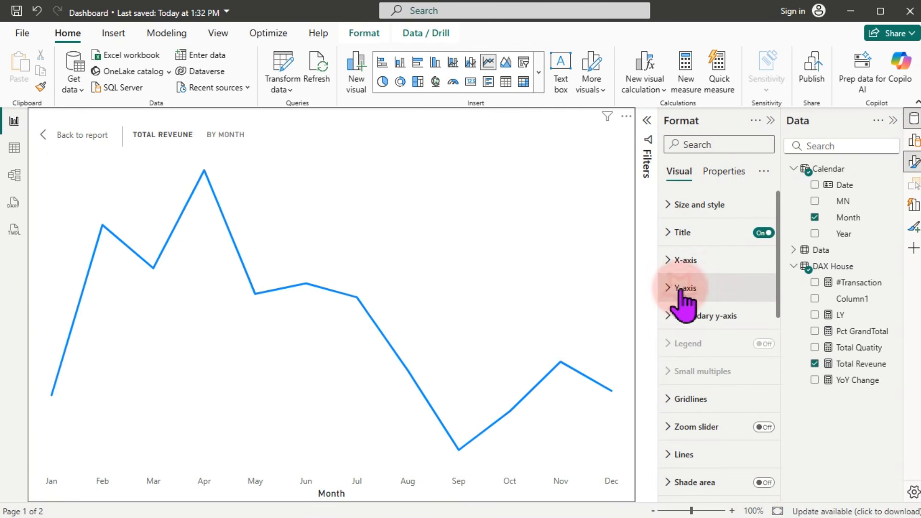
Step: Hide the X-axis title and set the month labels to font size 11
left_click(680, 262)
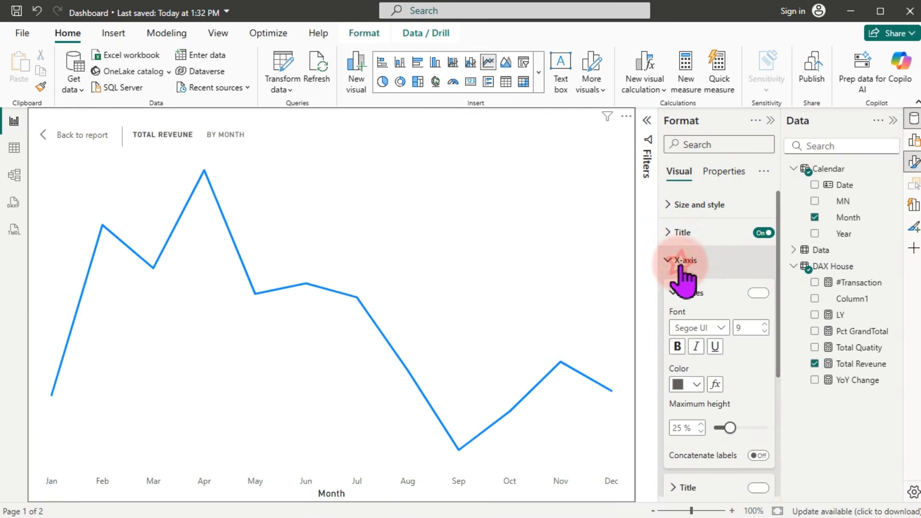
left_click(757, 487)
left_click(764, 329)
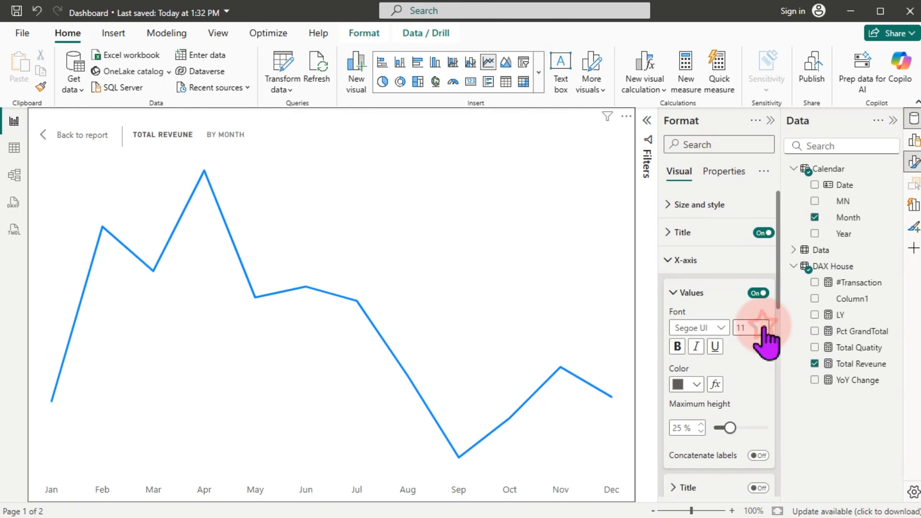
left_click(690, 261)
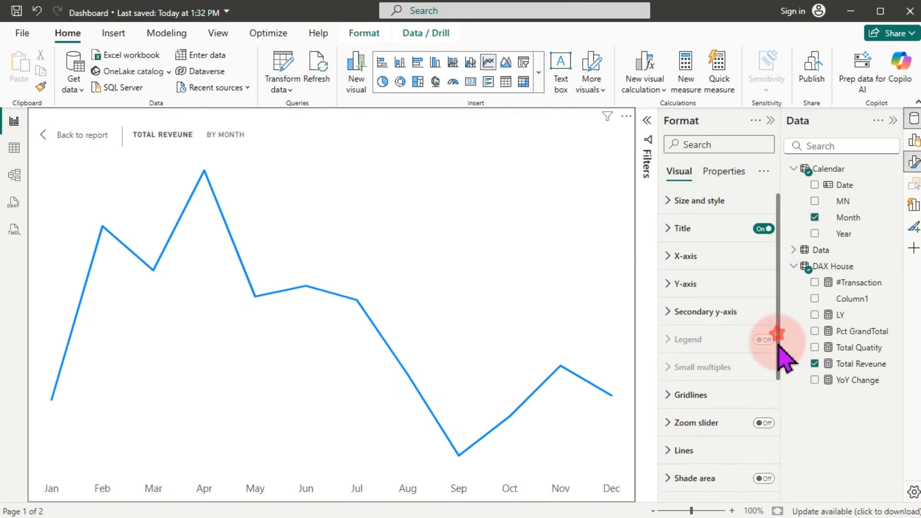
left_click_drag(777, 345, 760, 418)
Step: Set the line's interpolation type to Smooth
left_click(690, 330)
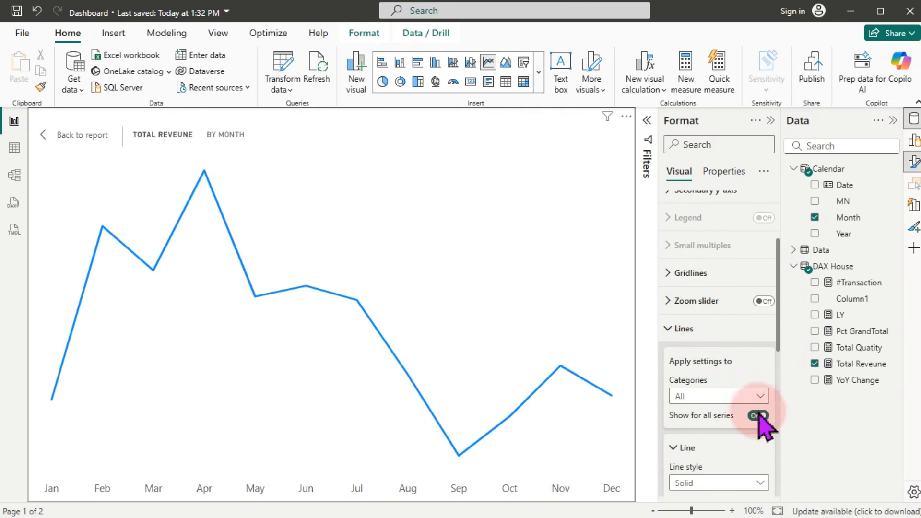
left_click_drag(780, 307, 778, 364)
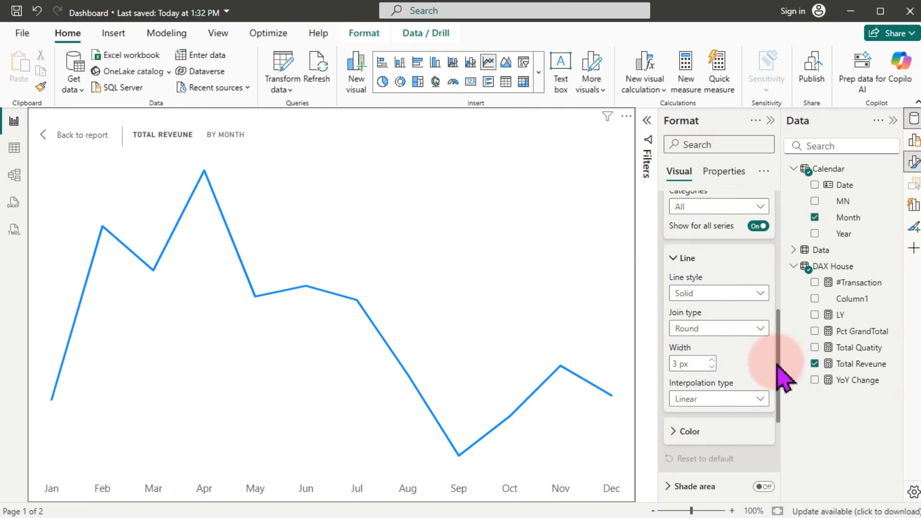
left_click(698, 399)
left_click(690, 427)
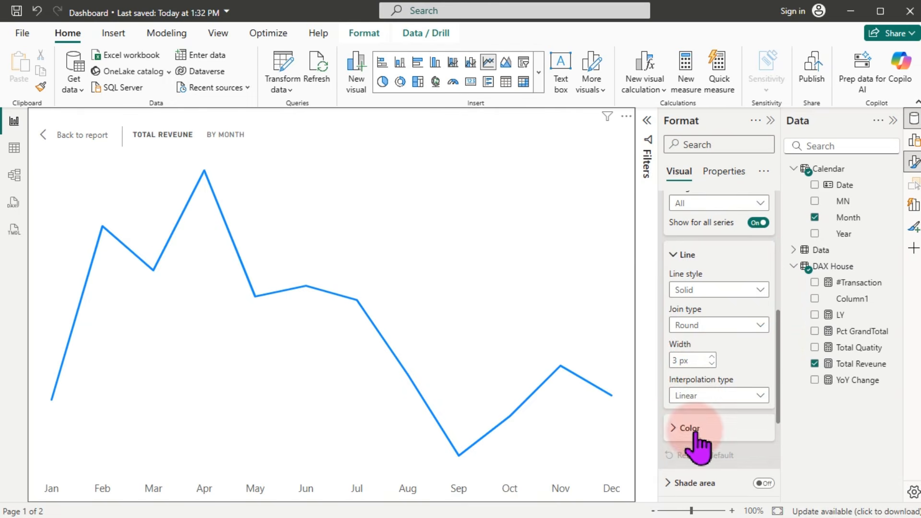
mouse_move(219, 296)
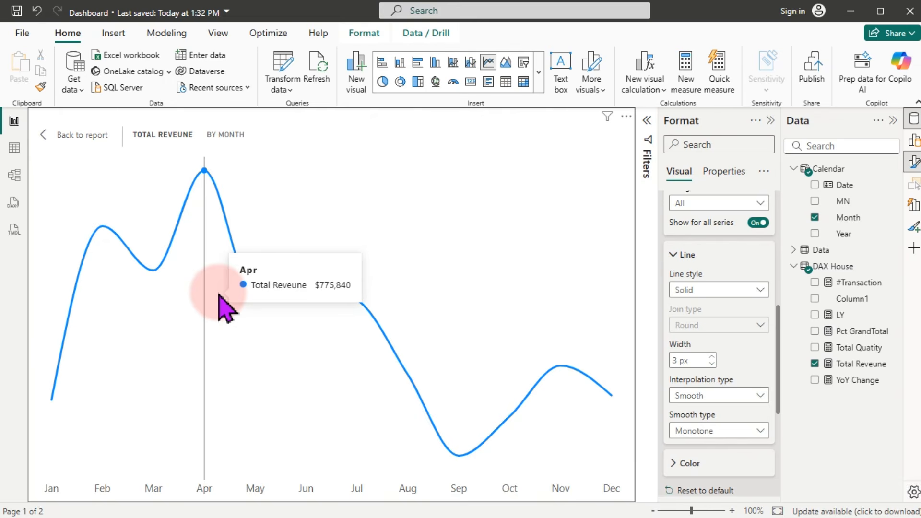
Step: Start a new visual calculation from the Y-axis field list
left_click(770, 121)
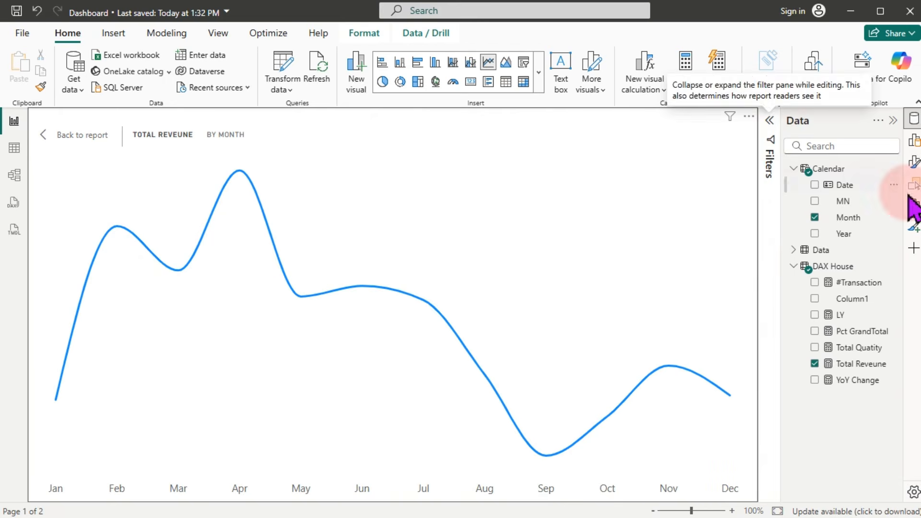
left_click(914, 142)
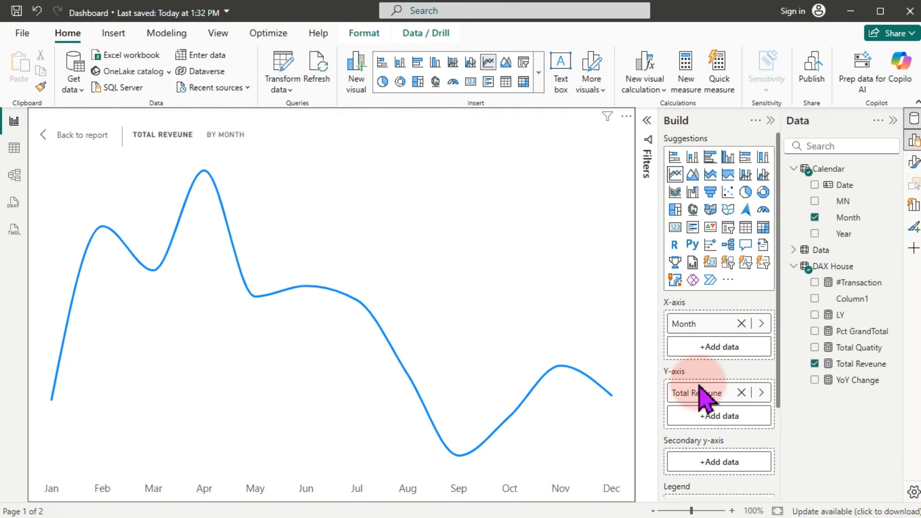
left_click(718, 416)
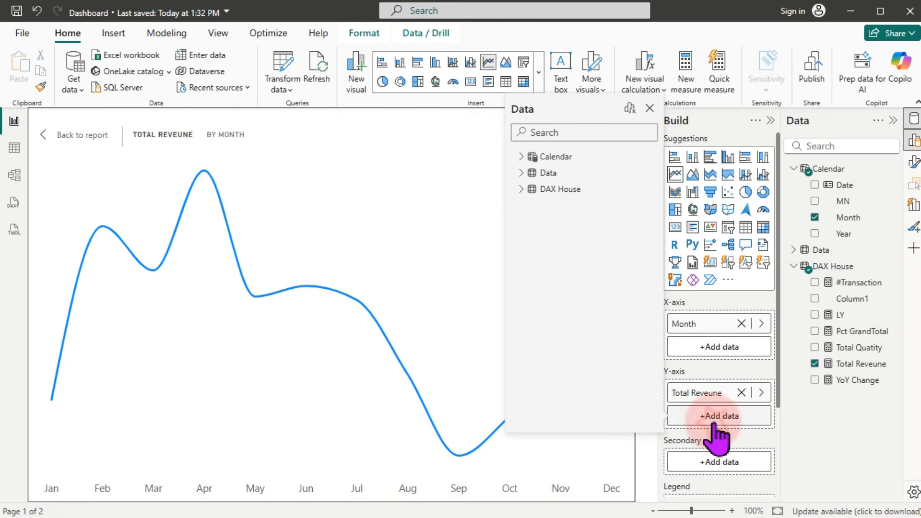
left_click(629, 111)
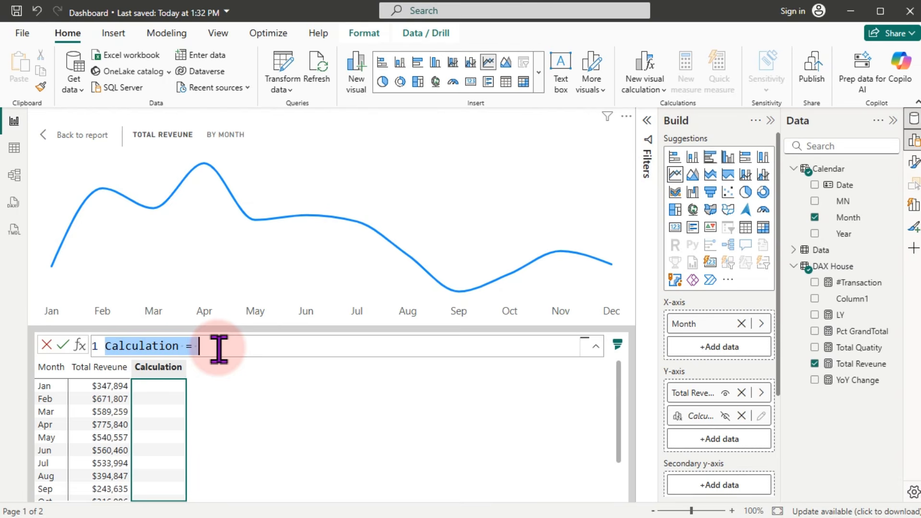
Step: Create the visual calculation Max = MAXX(ROWS, [Total Reveune]) on the line chart
type("Max")
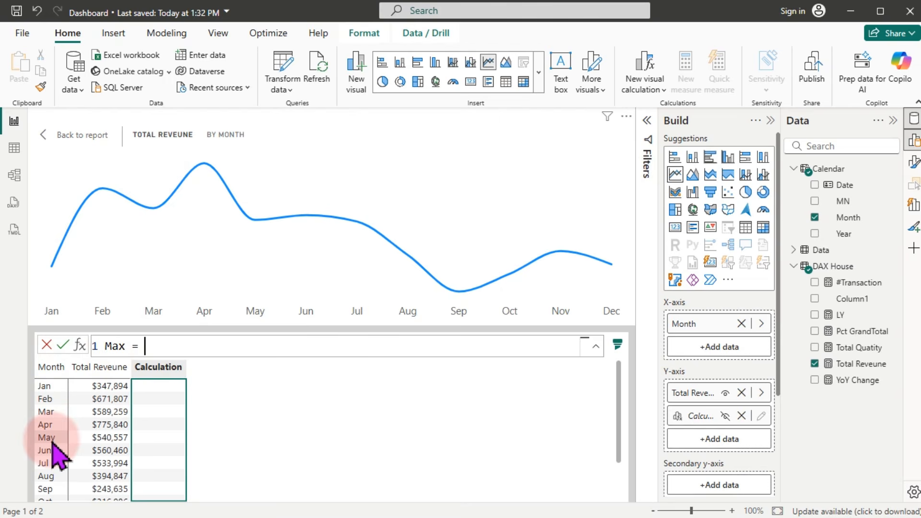
type("maxx")
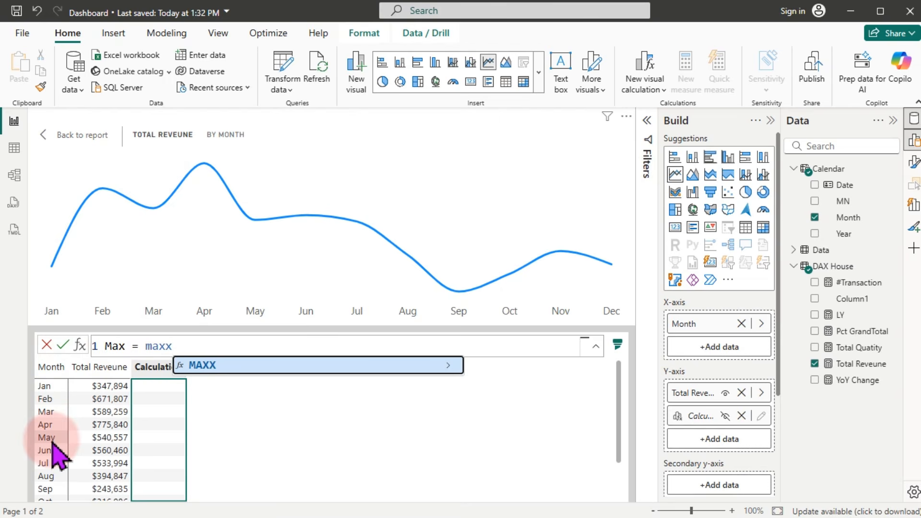
key("Tab")
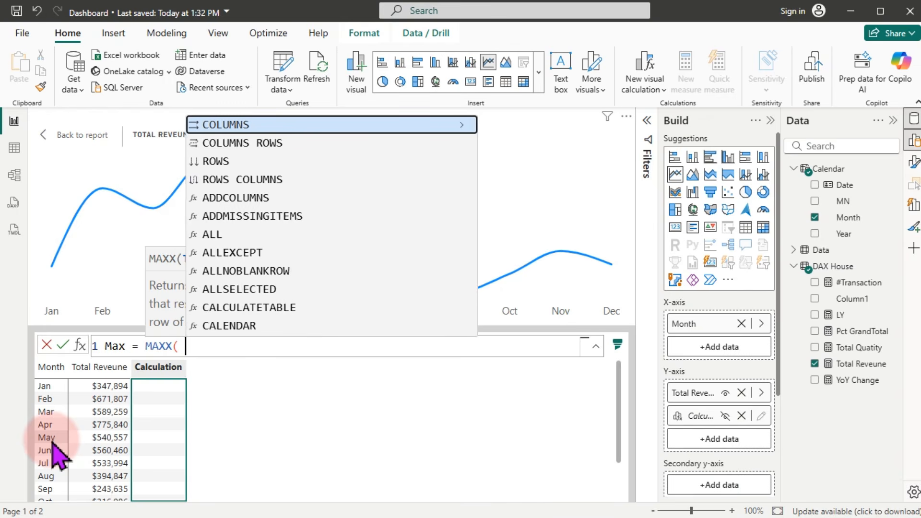
type("rows")
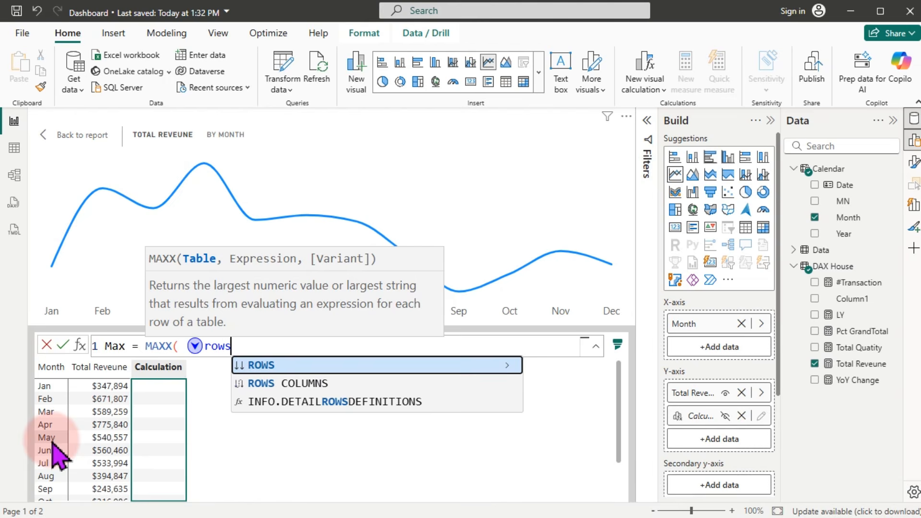
key("Tab")
type("(")
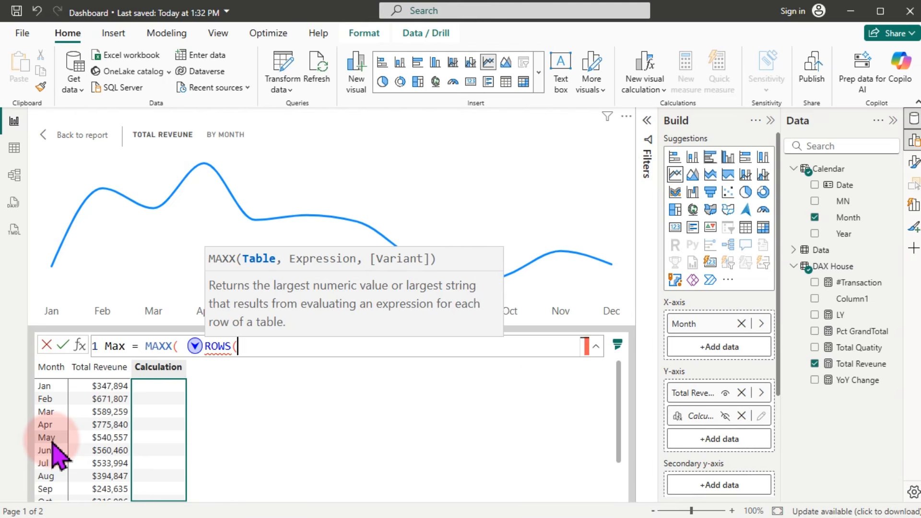
key("BackSpace")
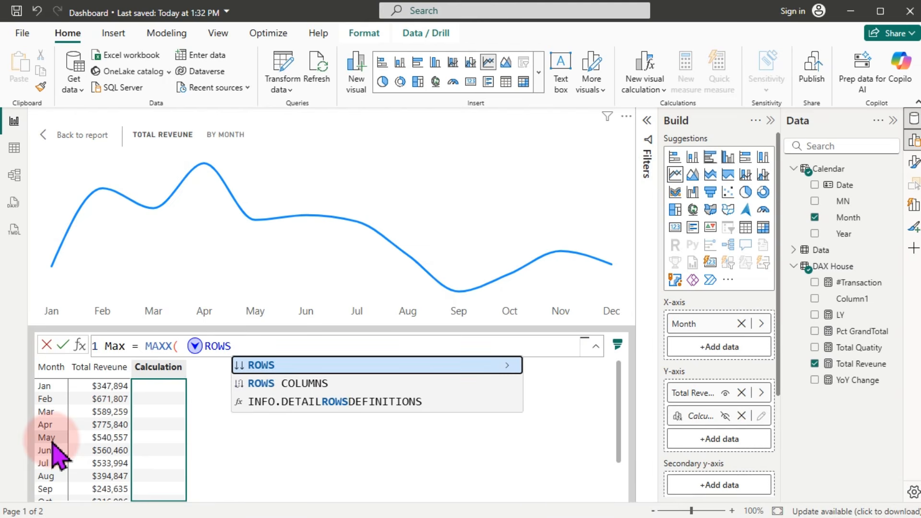
type(",")
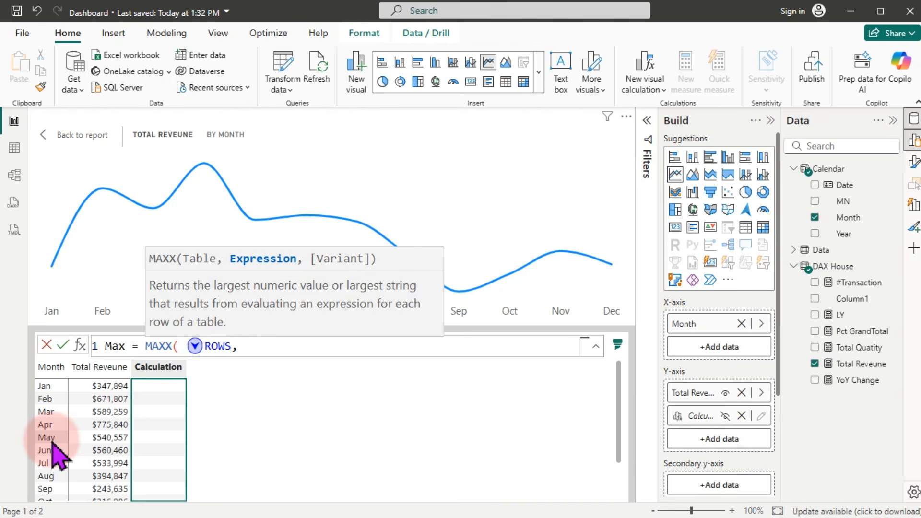
type(" tot")
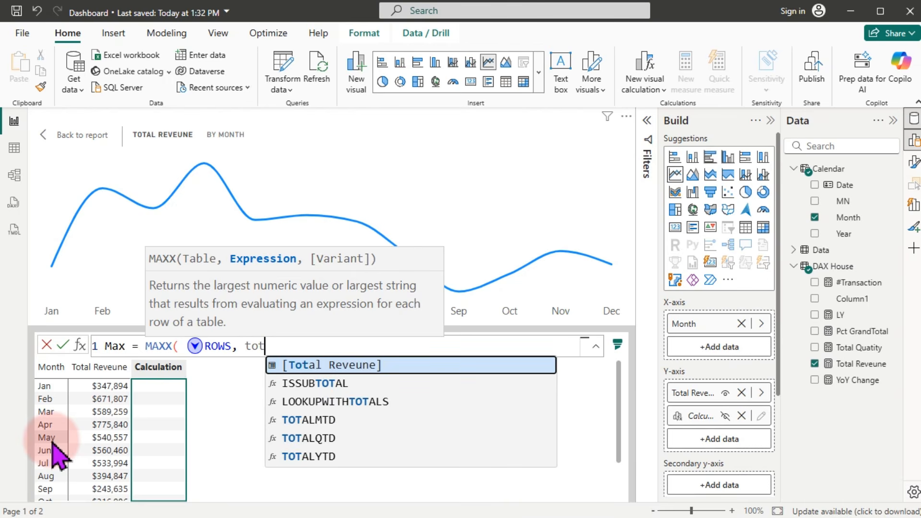
key("Tab")
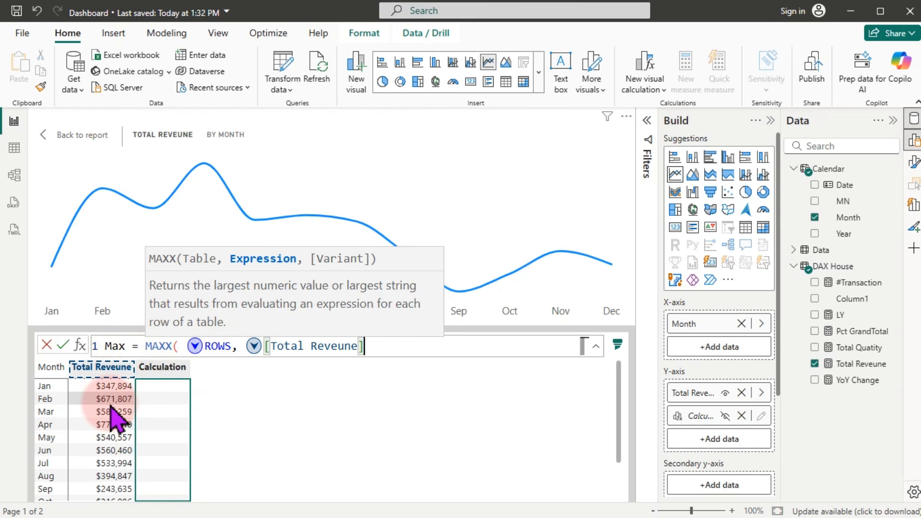
type(")")
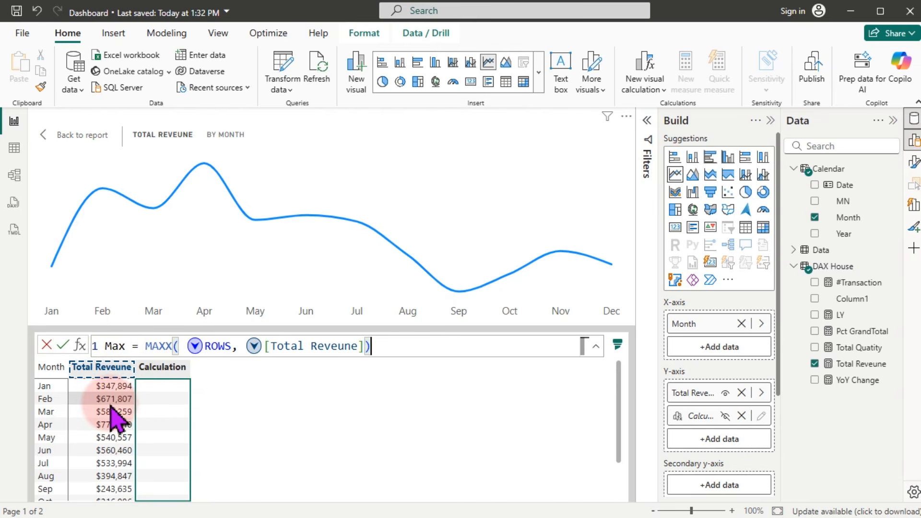
key("Return")
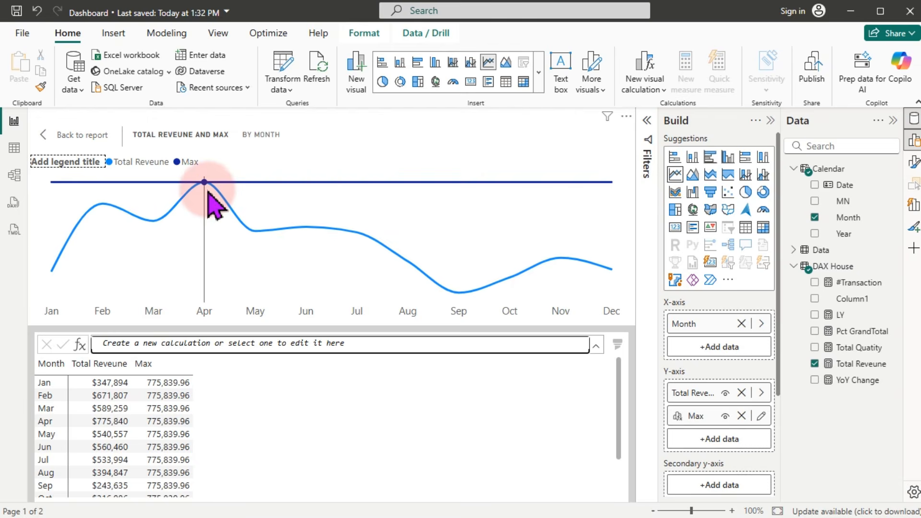
mouse_move(205, 187)
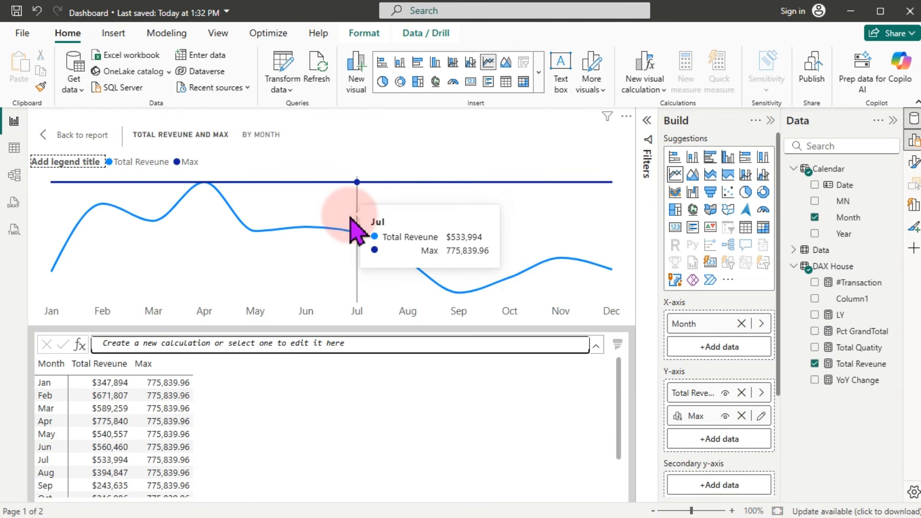
Step: Reopen the Max formula, copy its MAXX expression, and start wrapping it in IF(
left_click(762, 417)
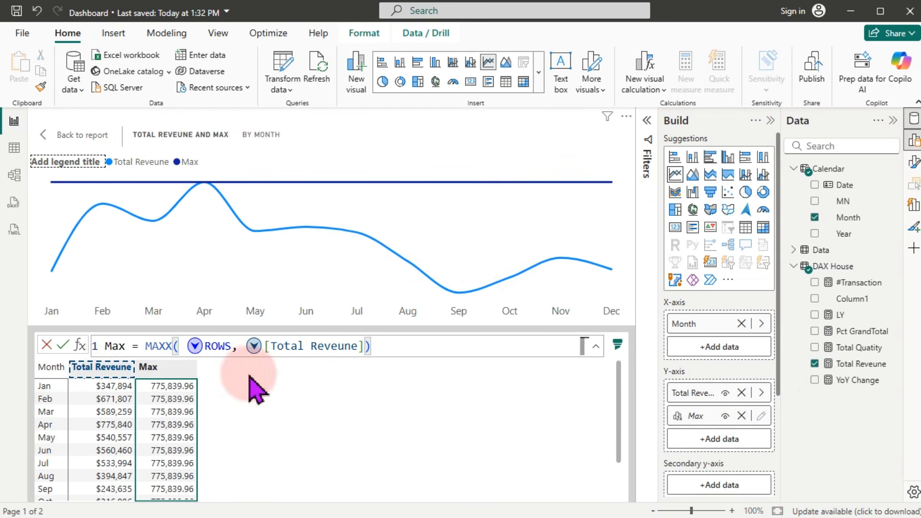
left_click(355, 357)
left_click_drag(387, 346, 146, 346)
key("ctrl+c")
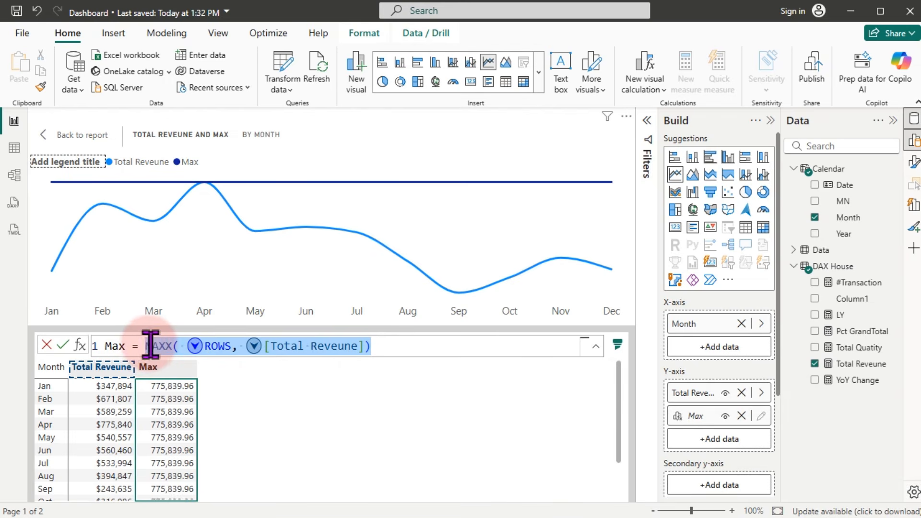
left_click(147, 346)
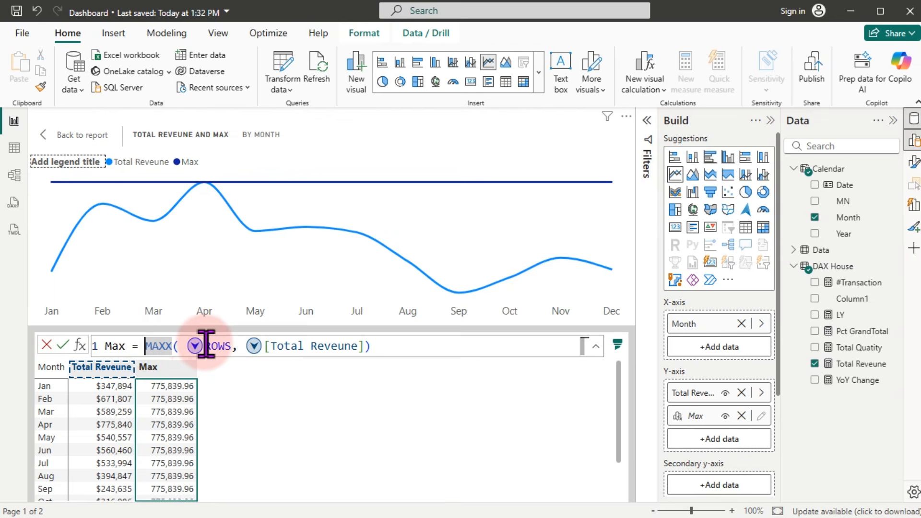
type("IF(")
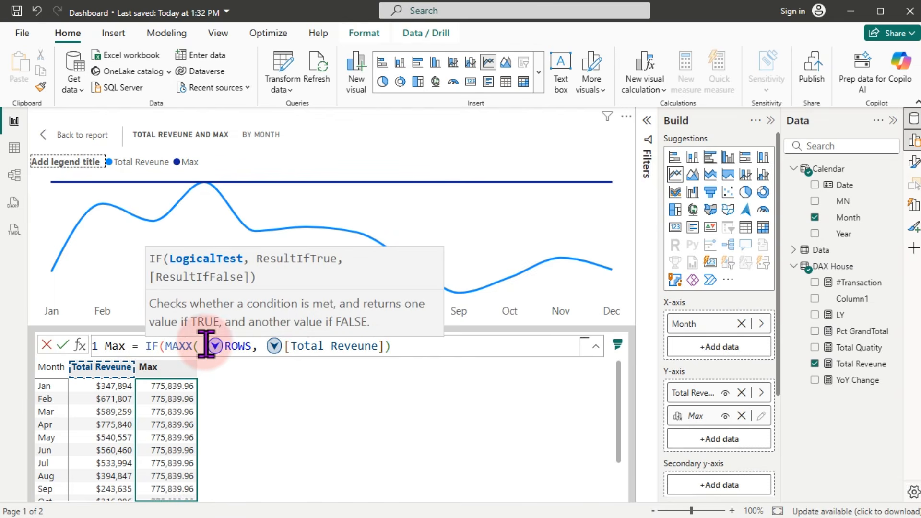
Step: Finish IF(MAXX(ROWS,[Total Reveune])=[Total Reveune], MAXX(ROWS,[Total Reveune]), "") and commit it
left_click(402, 346)
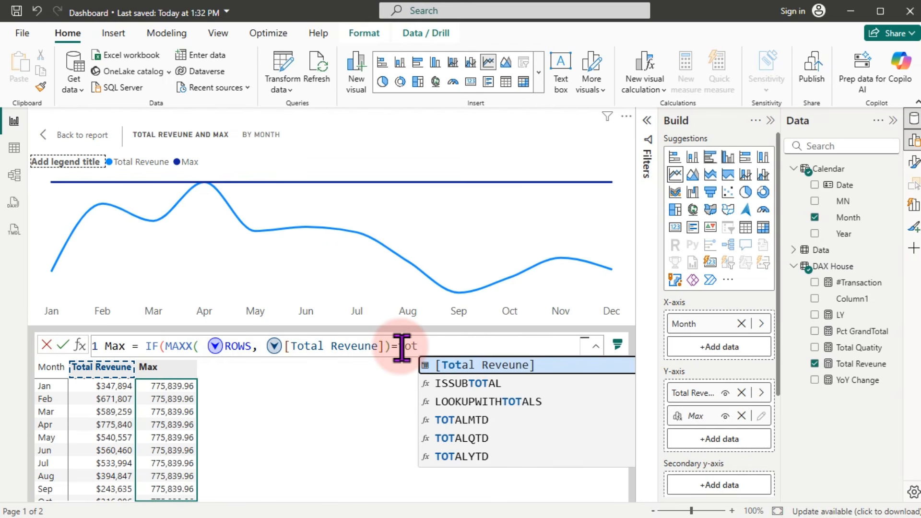
key("Tab")
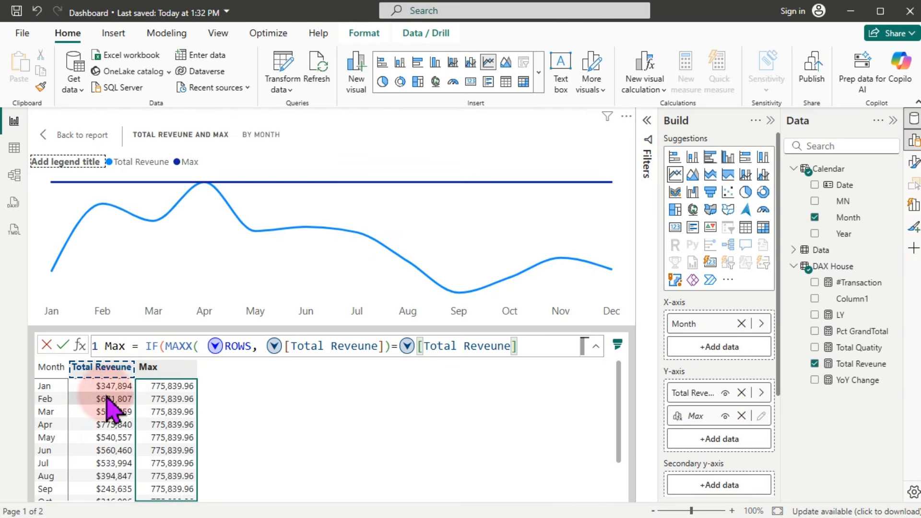
left_click(526, 354)
type(",")
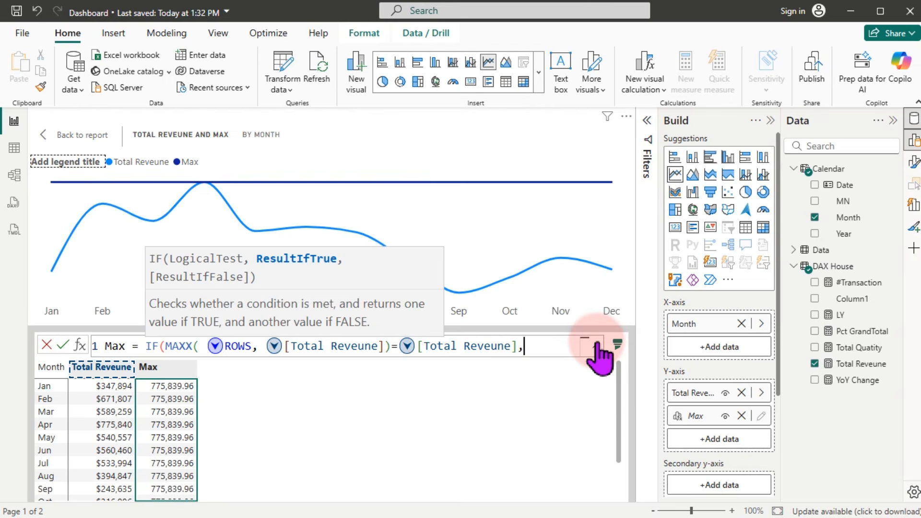
key("ctrl+v")
type(",")
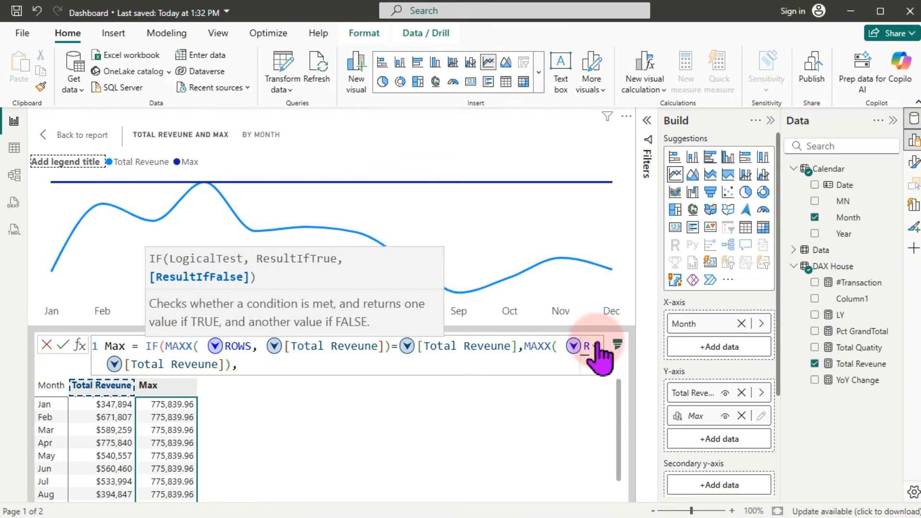
type("\"\"")
left_click(597, 344)
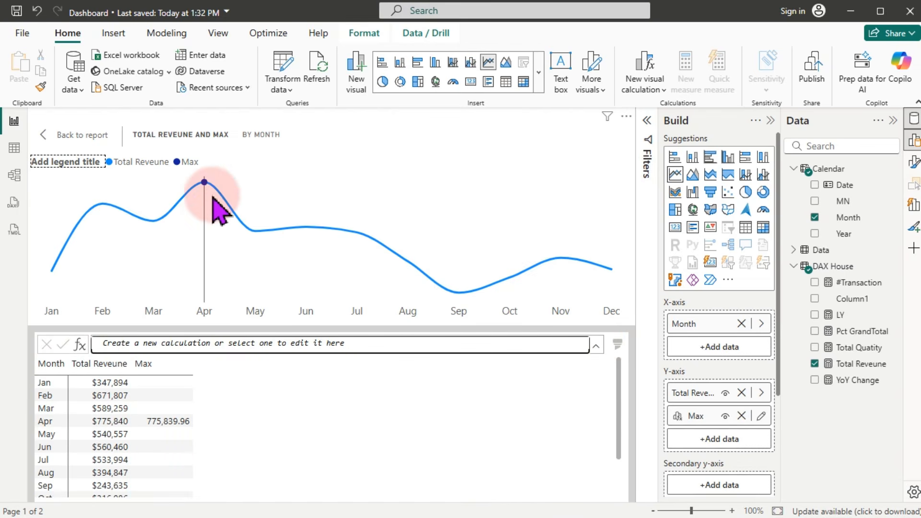
mouse_move(206, 187)
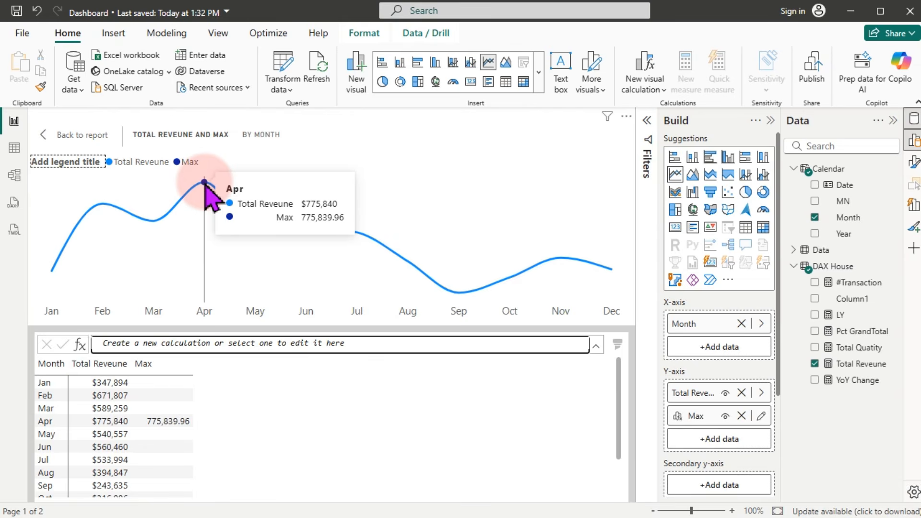
Step: Copy the entire Max calculation formula and bring up the list for adding another Y-axis value
left_click(761, 415)
left_click(487, 346)
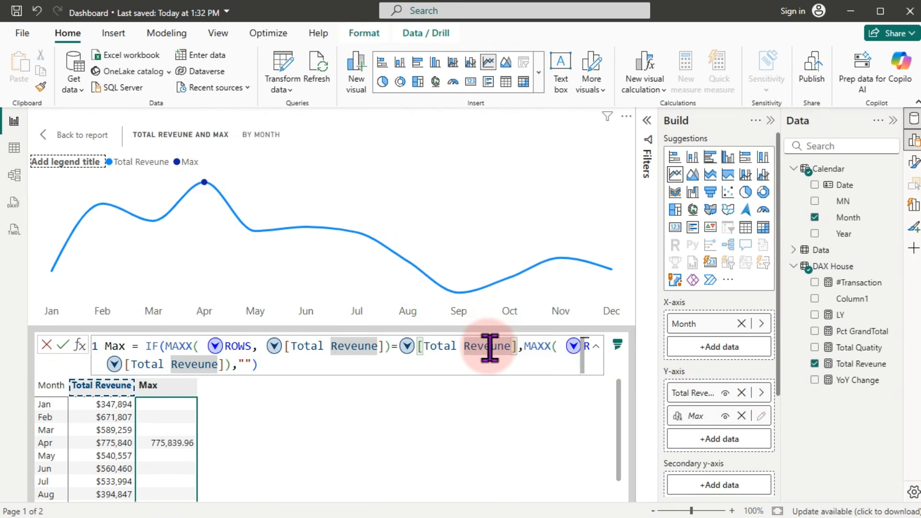
key("ctrl+a")
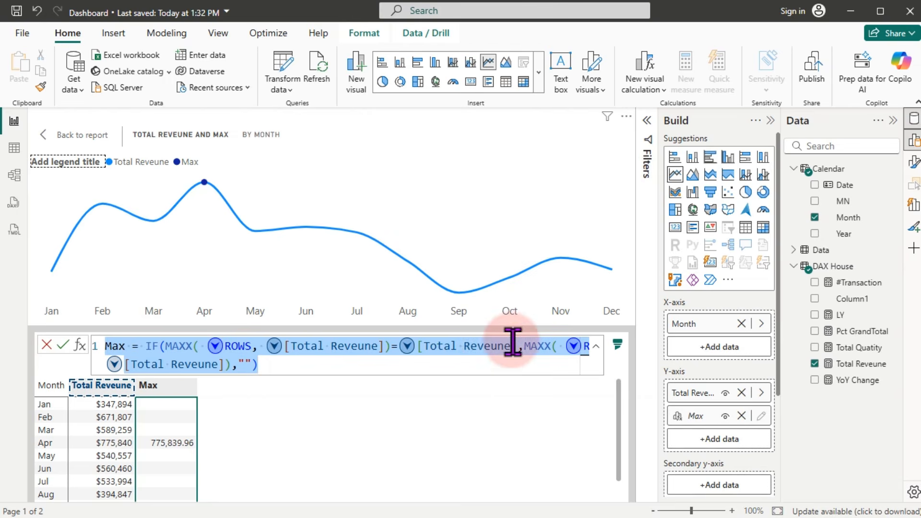
left_click(748, 444)
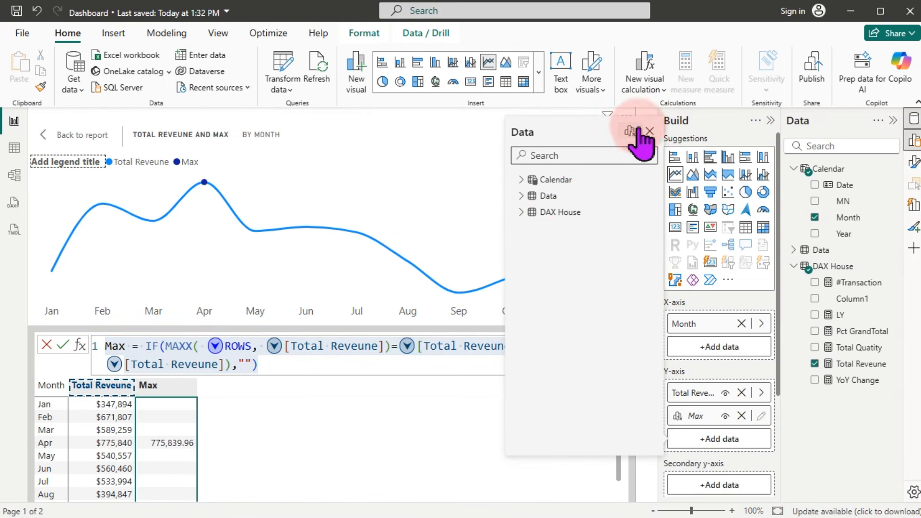
Step: Create a new visual calculation from the pasted Max formula and rename it Min
left_click(630, 130)
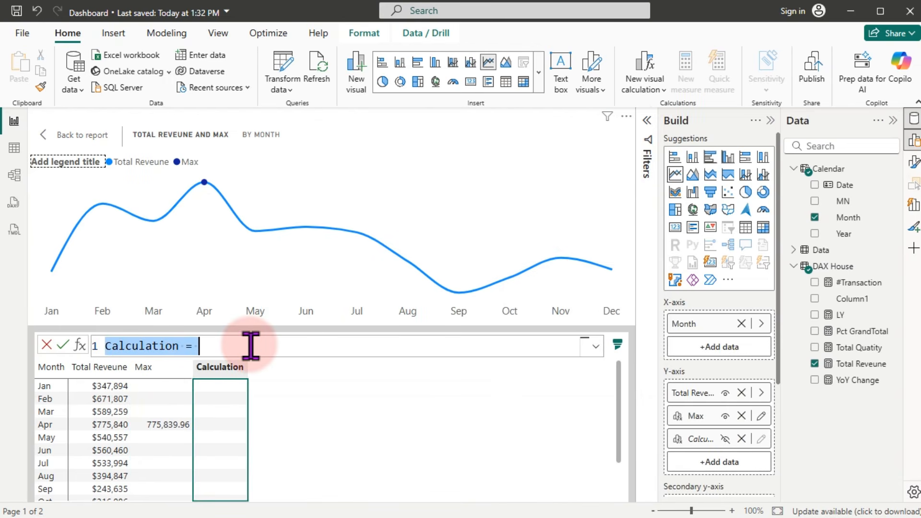
type("Max = IF(MAXX(ROWS, [Total Reveune])=[Total Reveune],MAXX(ROWS, [Total Reveune]),\"\")")
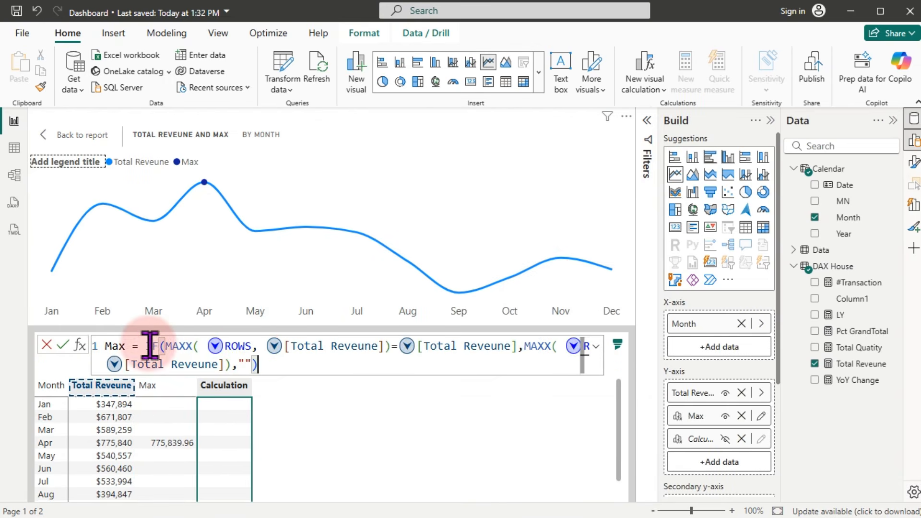
left_click(129, 346)
key("BackSpace")
key("BackSpace")
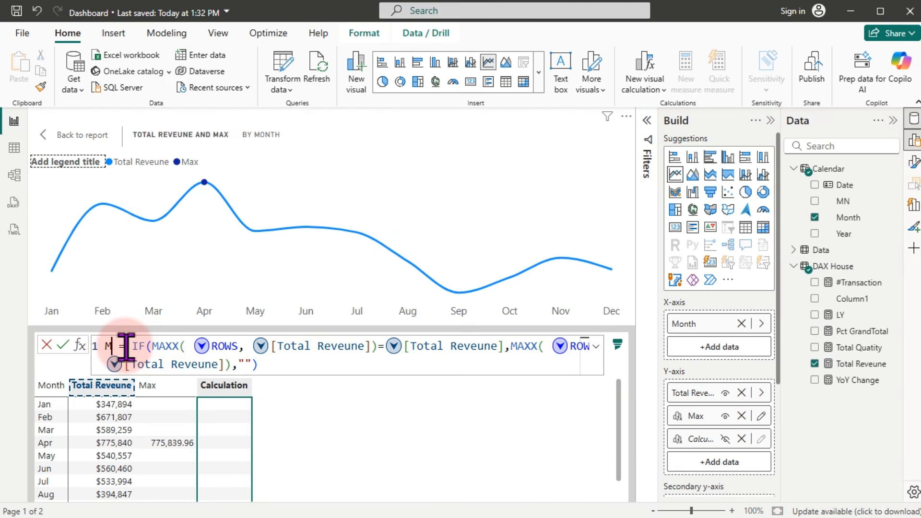
type("in")
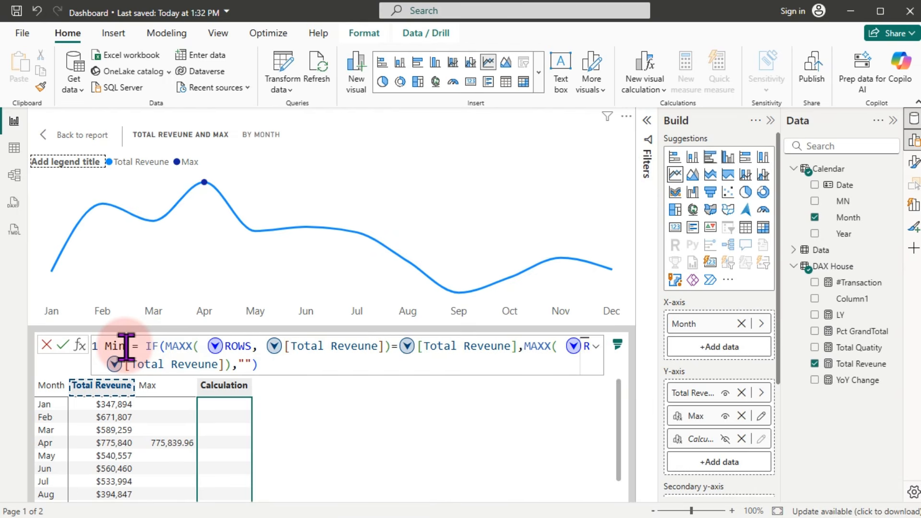
Step: Change both MAXX functions to MINX and commit the Min calculation, marking September's low
left_click(194, 346)
left_click(187, 347)
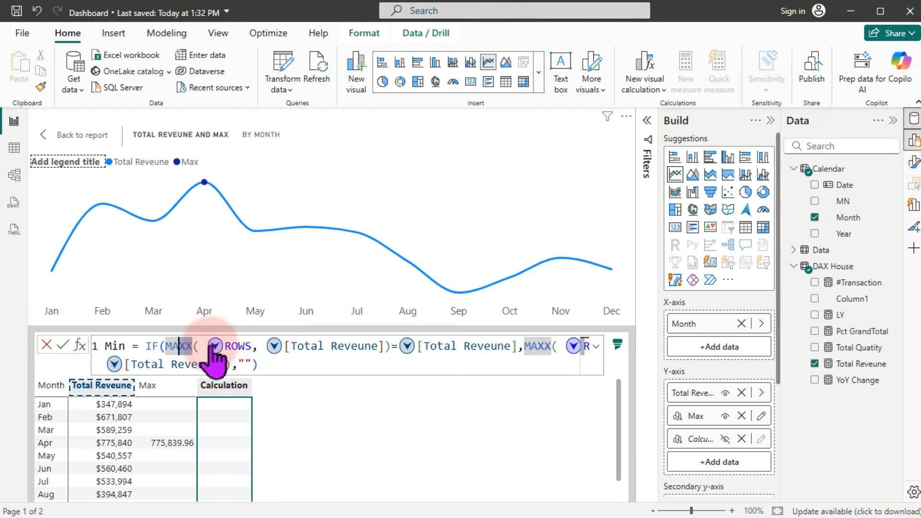
key("ctrl+f")
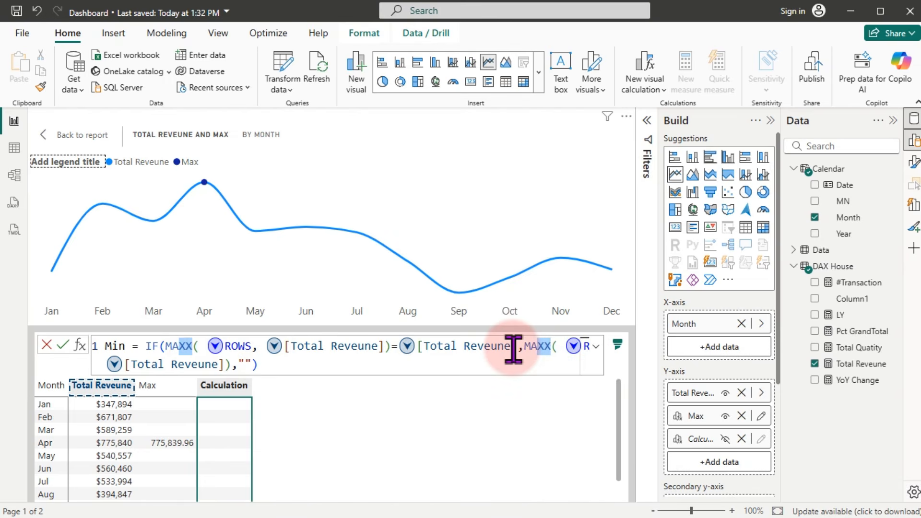
type("i")
key("BackSpace")
key("BackSpace")
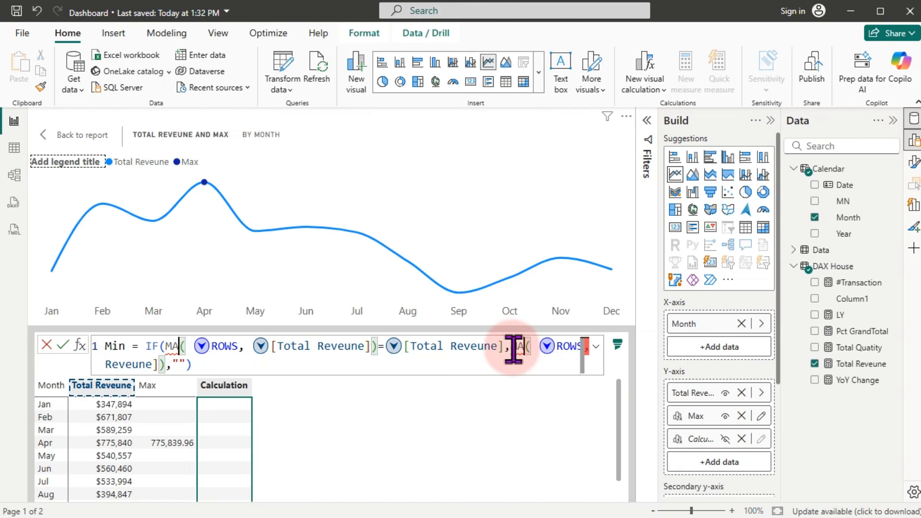
type("inx")
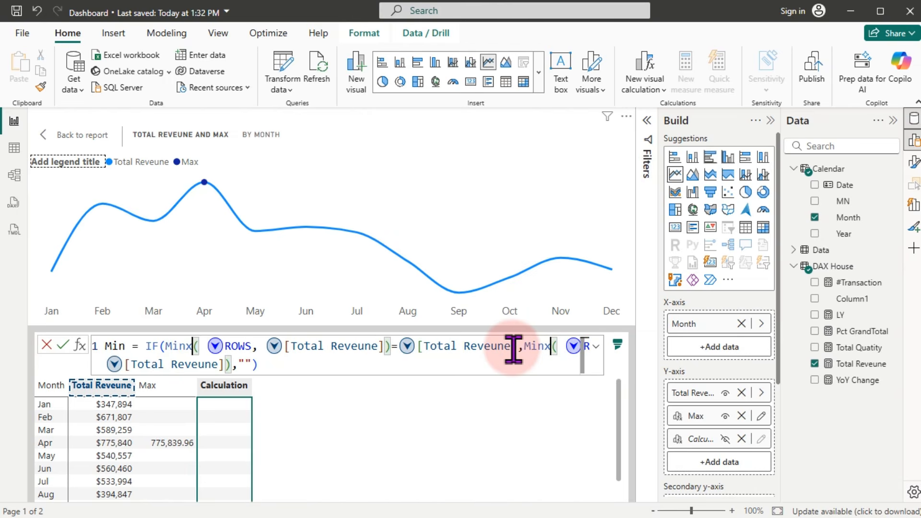
double_click(490, 348)
key("Return")
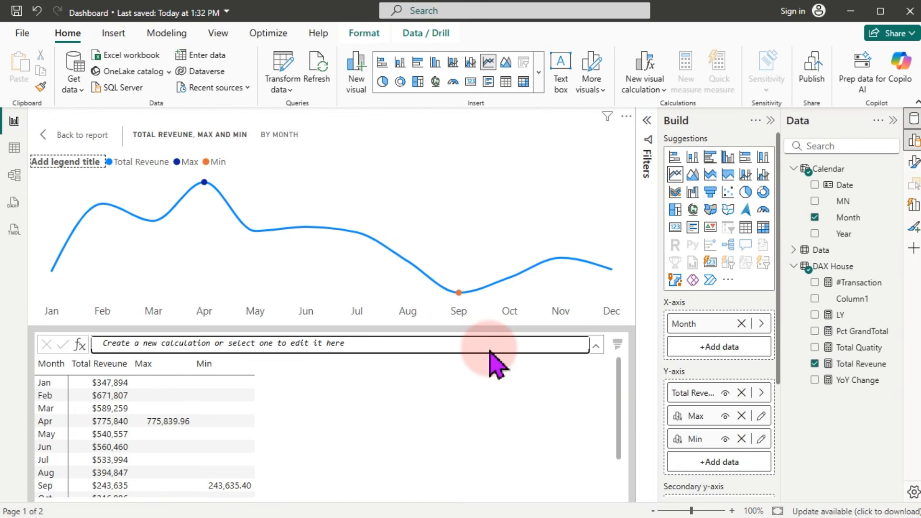
left_click_drag(617, 380, 615, 425)
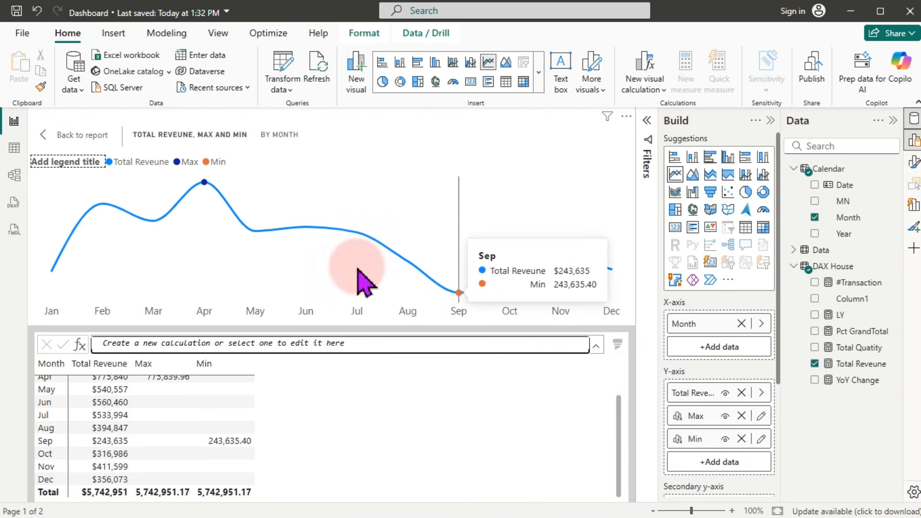
mouse_move(211, 211)
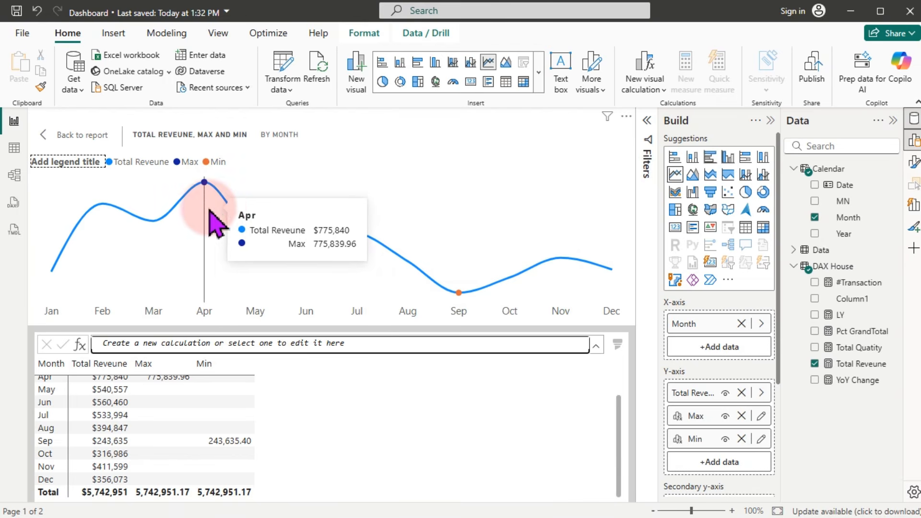
left_click(71, 138)
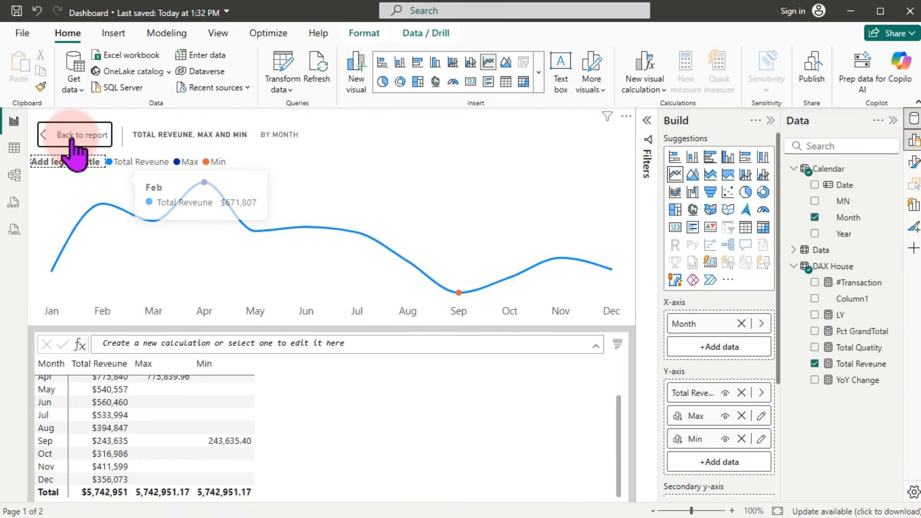
Step: Go back to the report, collapse the Build pane, and switch the monthly revenue chart's legend off
left_click(72, 138)
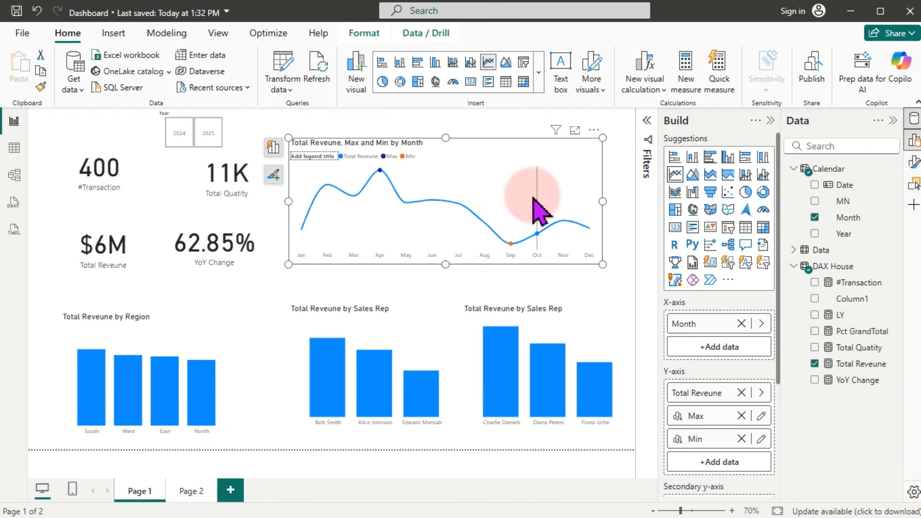
mouse_move(539, 207)
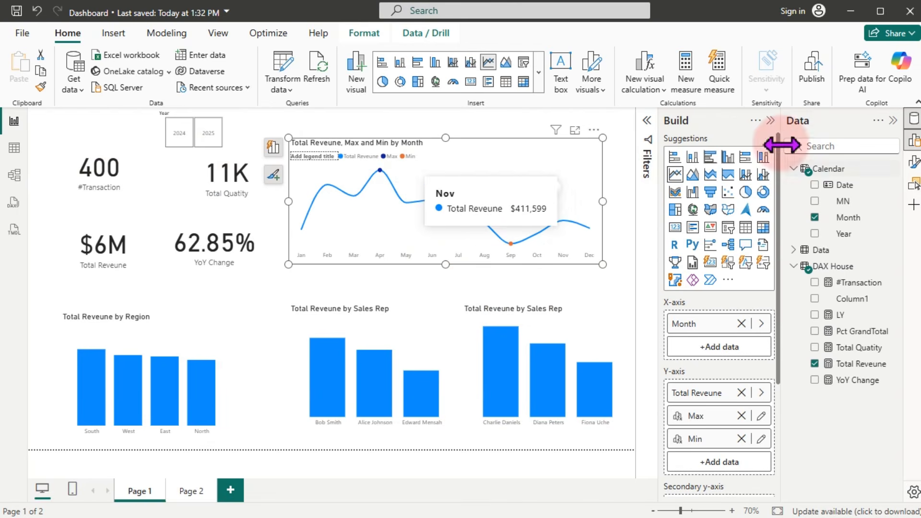
left_click(770, 121)
left_click(913, 166)
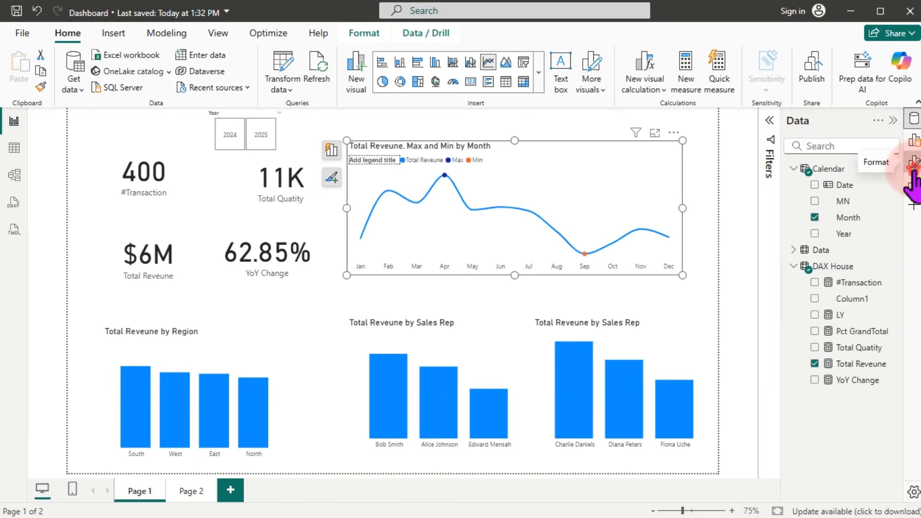
left_click(764, 345)
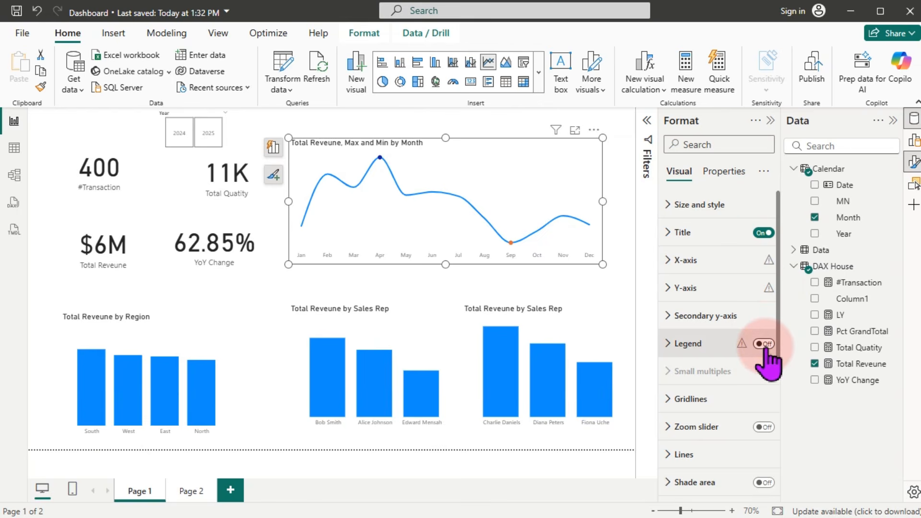
left_click(52, 127)
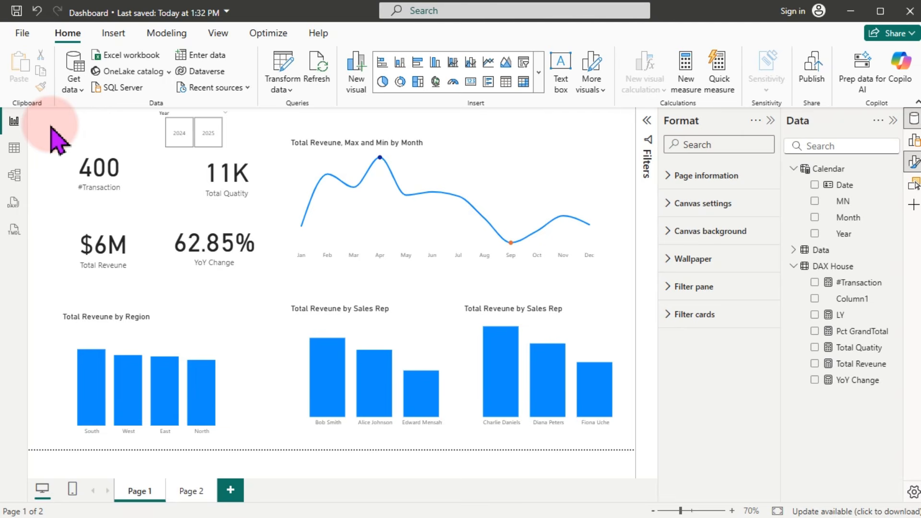
Step: Snip a rectangle around the dashboard report canvas, then bring up the Start menu
key("super")
type("po")
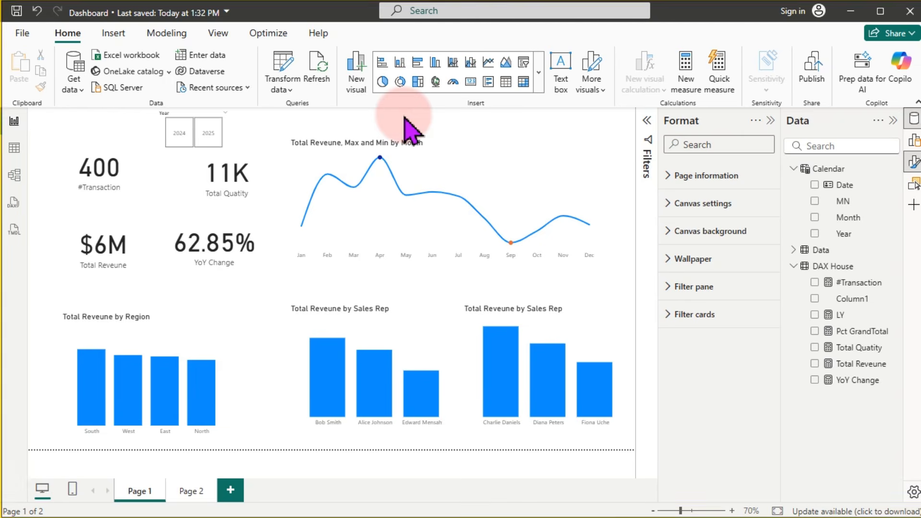
key("shift+super+s")
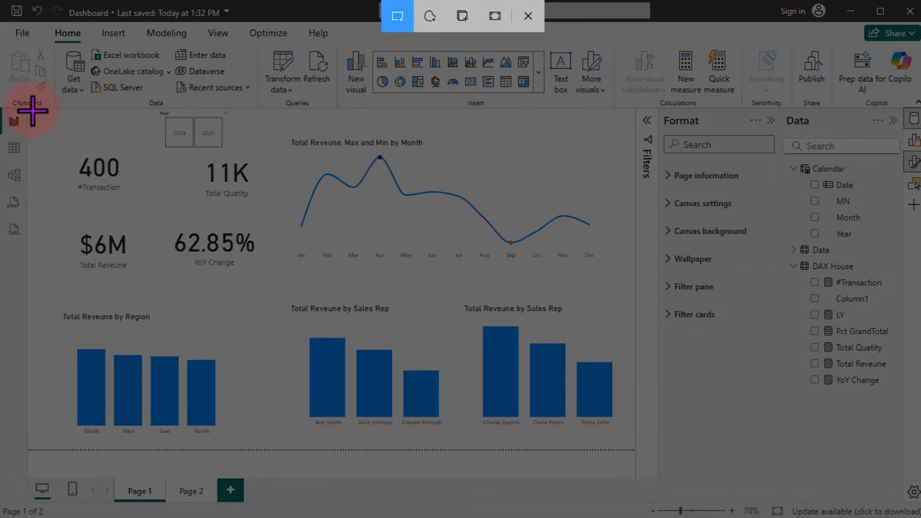
left_click_drag(28, 110, 635, 450)
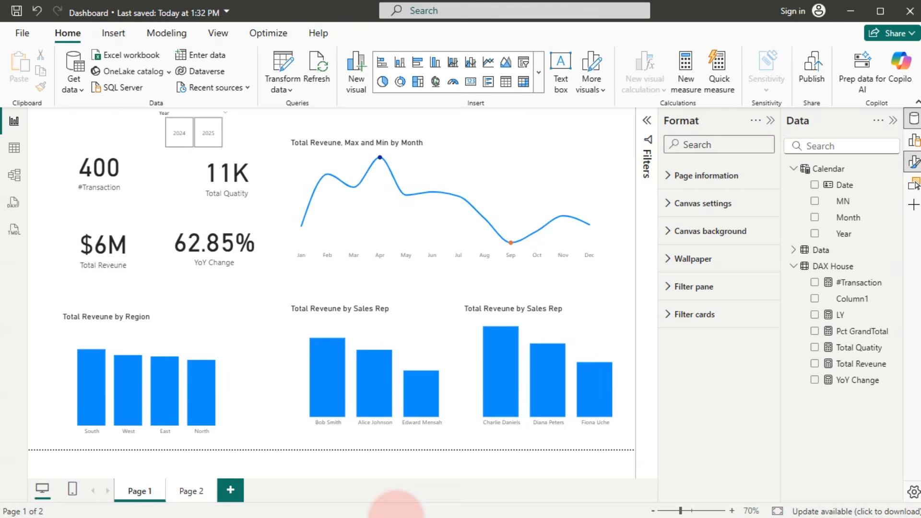
key("super")
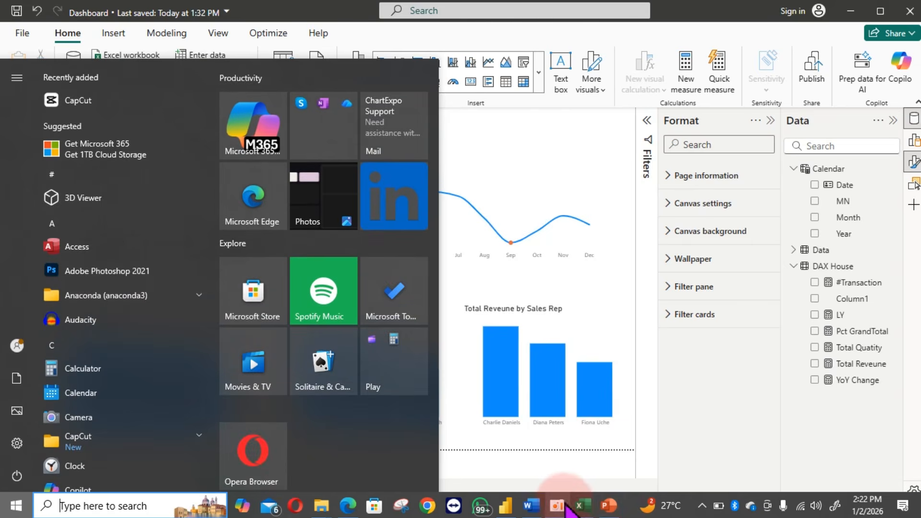
Step: Launch PowerPoint, create a blank presentation, and delete its title and subtitle placeholders
left_click(608, 505)
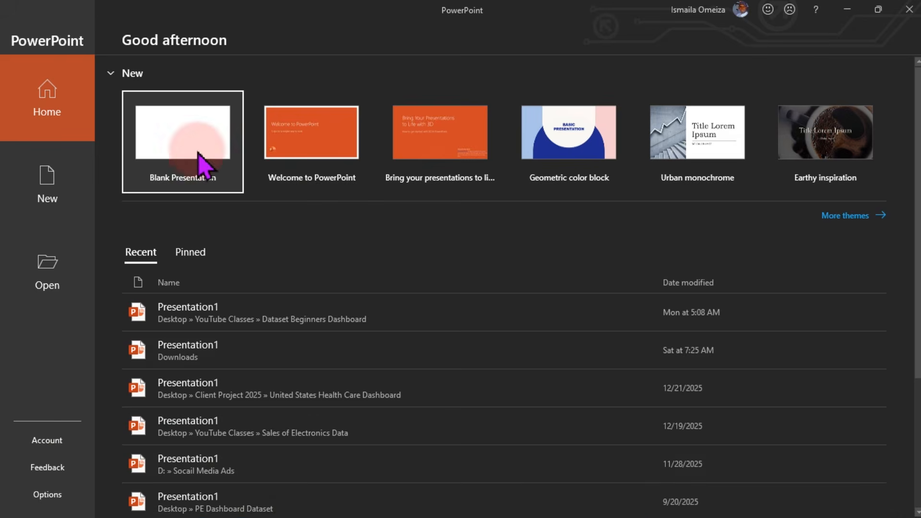
left_click(173, 133)
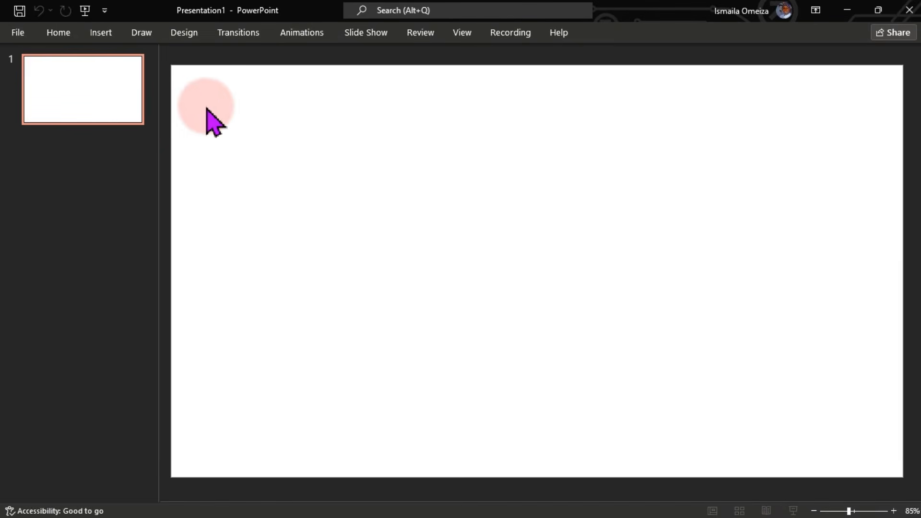
left_click_drag(201, 91, 864, 460)
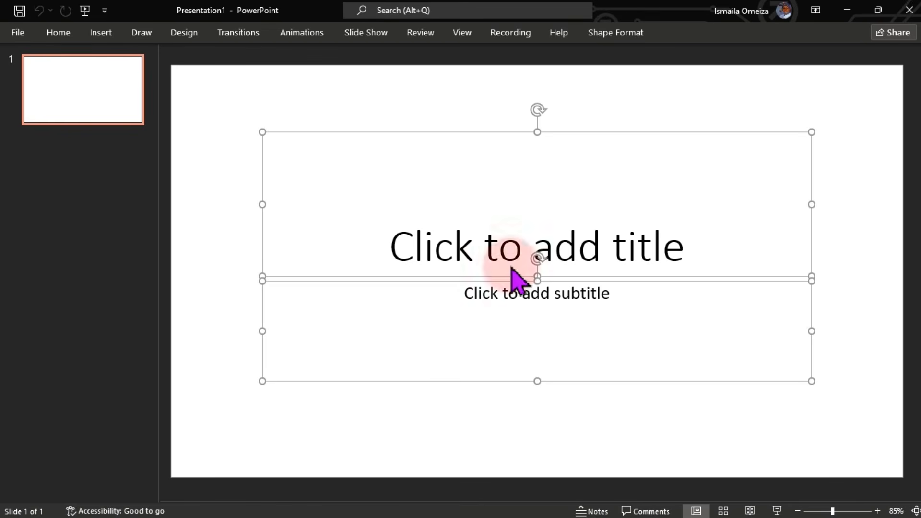
key("Delete")
Step: Paste the dashboard snip, duplicate the slide, and select the picture on slide 1
key("ctrl+v")
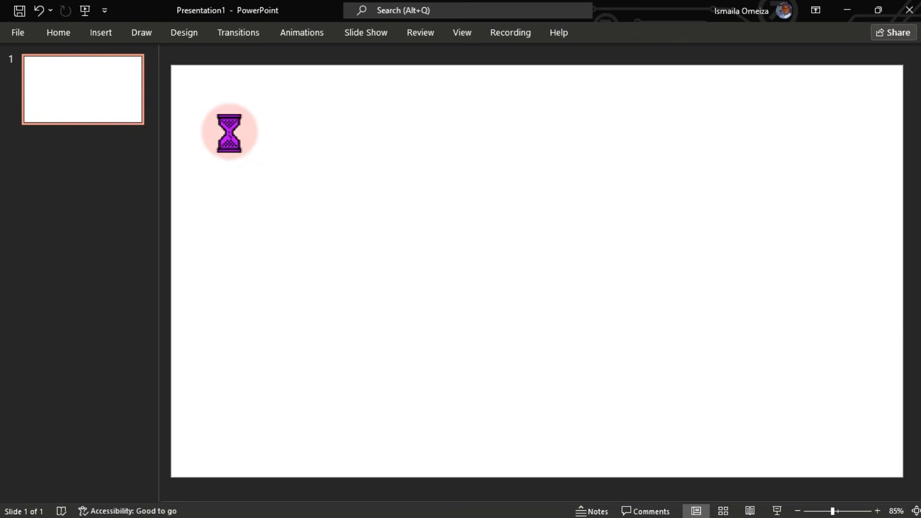
left_click(100, 95)
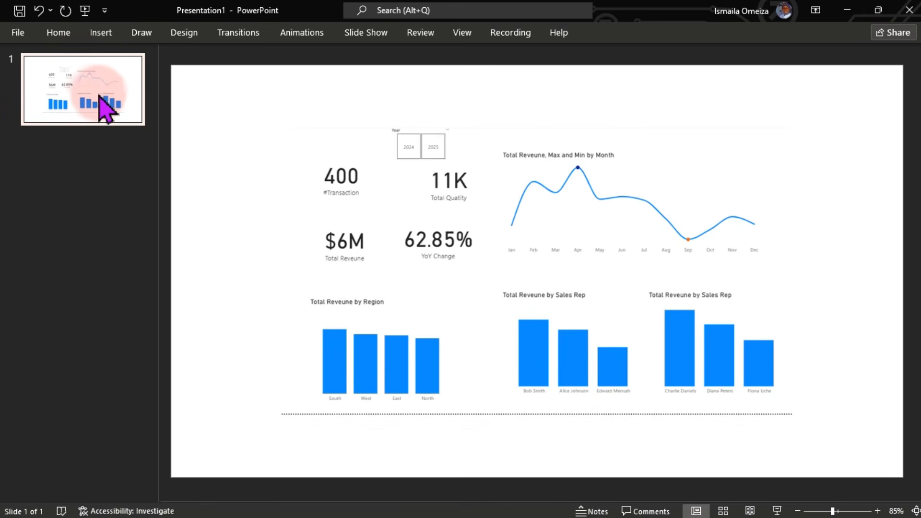
key("ctrl+d")
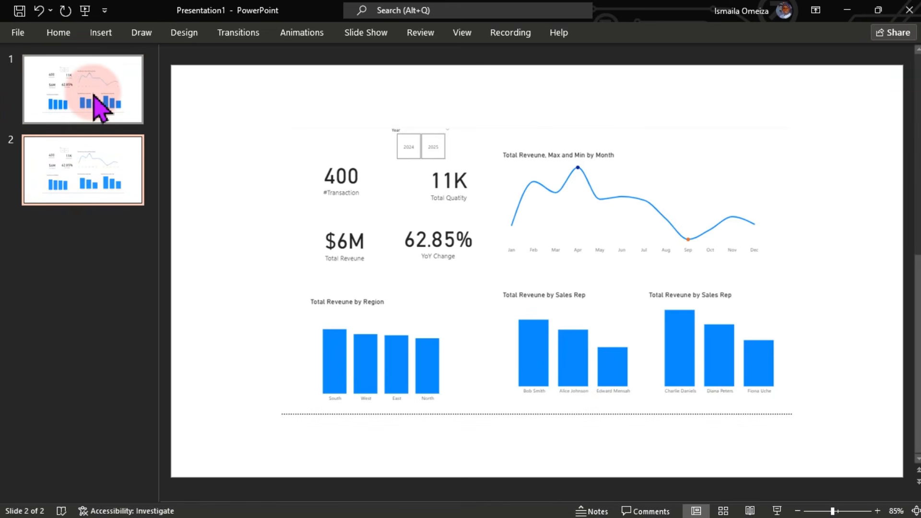
left_click_drag(297, 145, 285, 128)
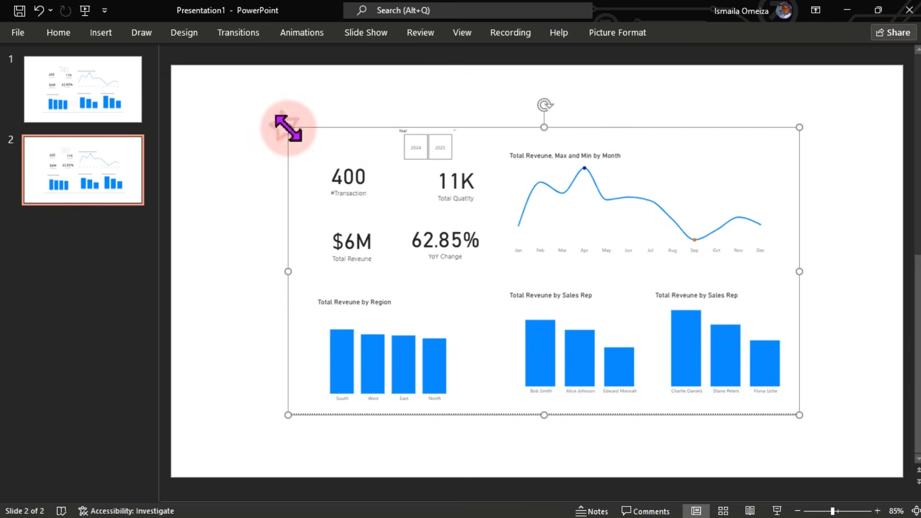
left_click(58, 86)
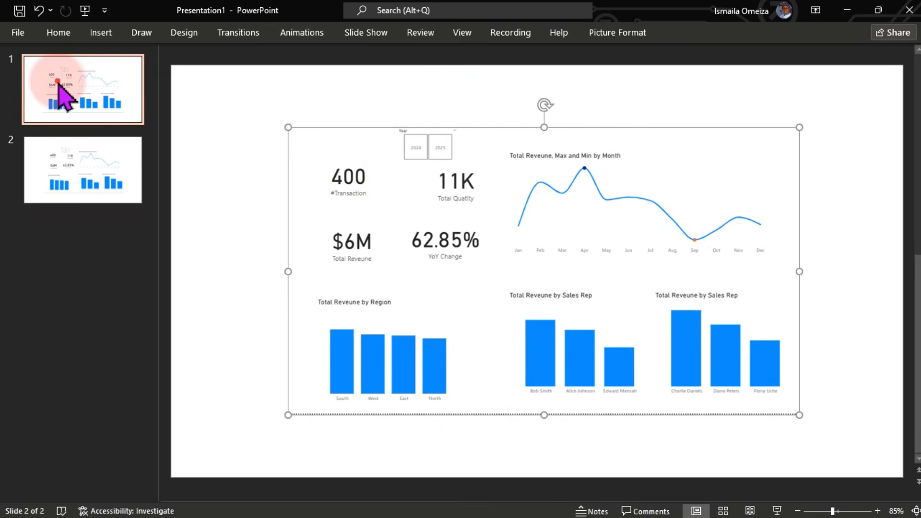
left_click(276, 153)
left_click(502, 242)
Step: Delete the picture from slide 1 and give that slide a solid near-black background
key("Delete")
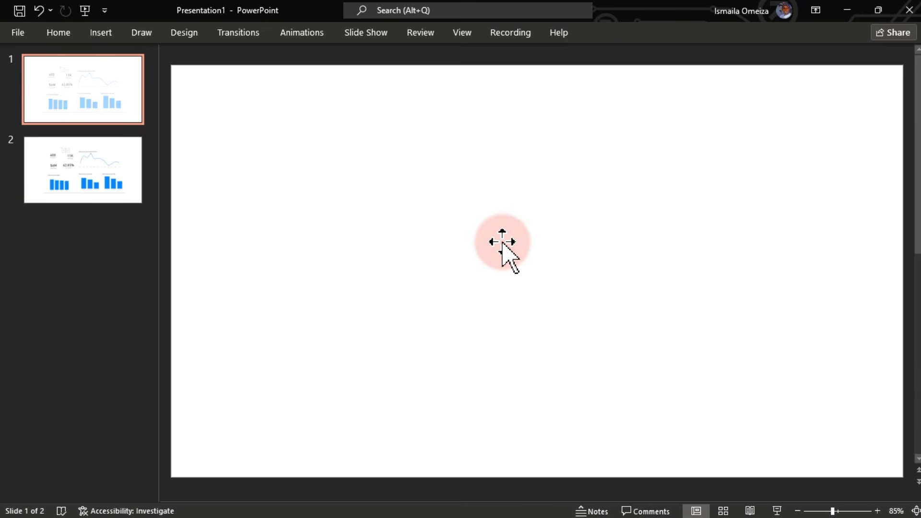
right_click(323, 185)
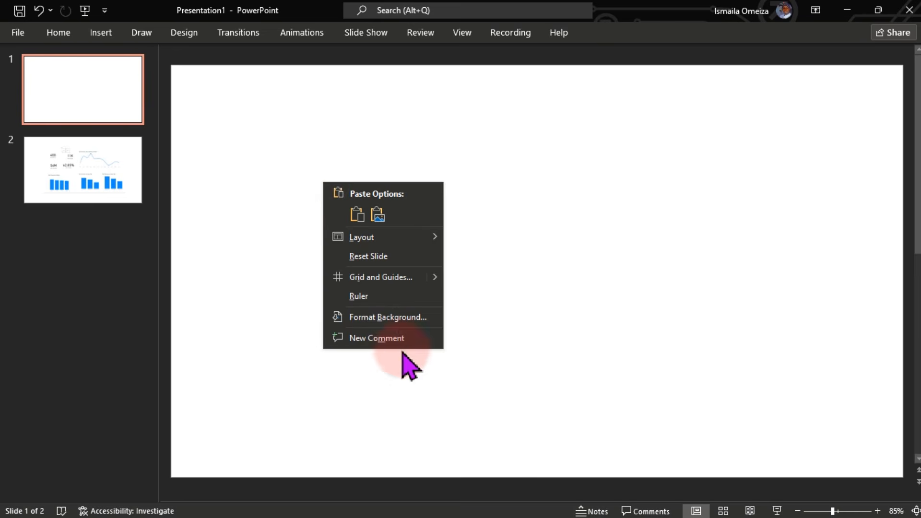
left_click(388, 322)
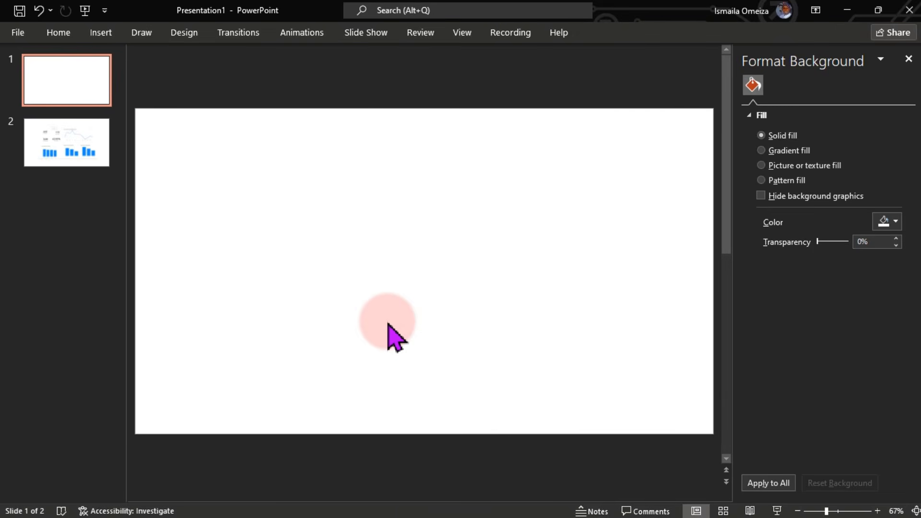
left_click(884, 224)
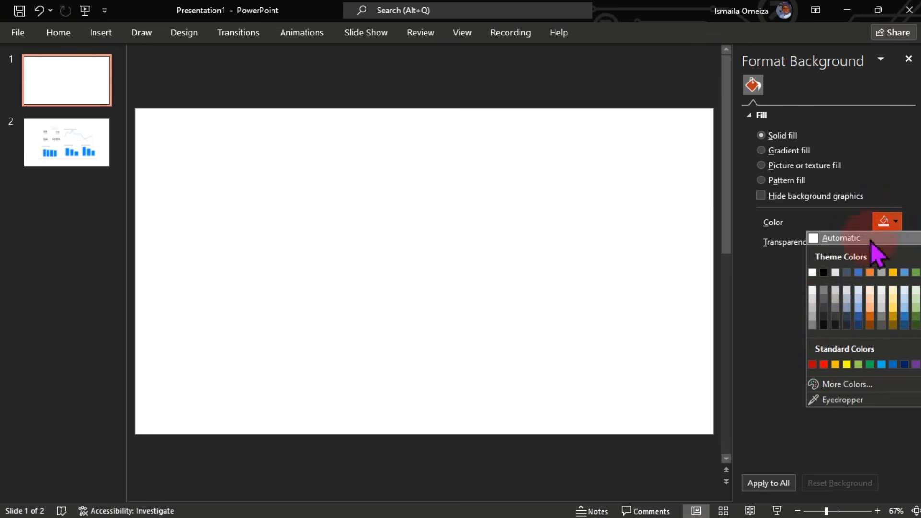
left_click(823, 325)
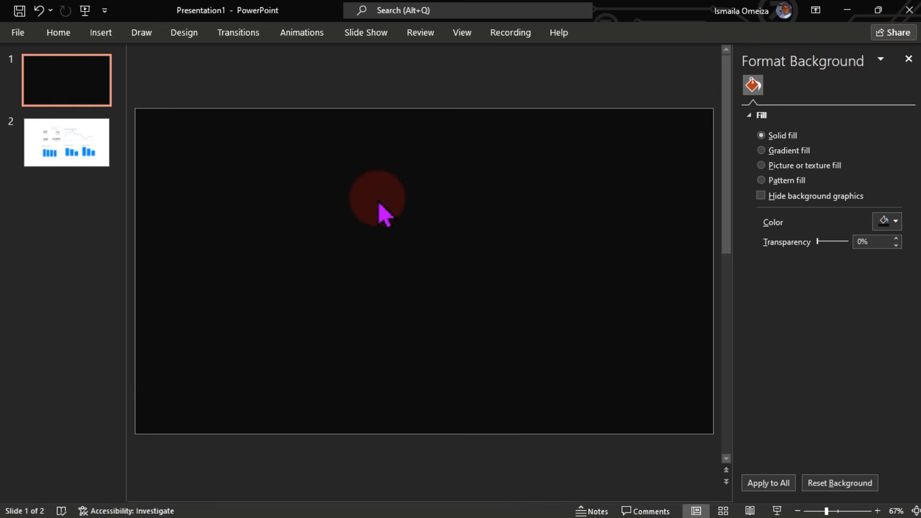
left_click(114, 39)
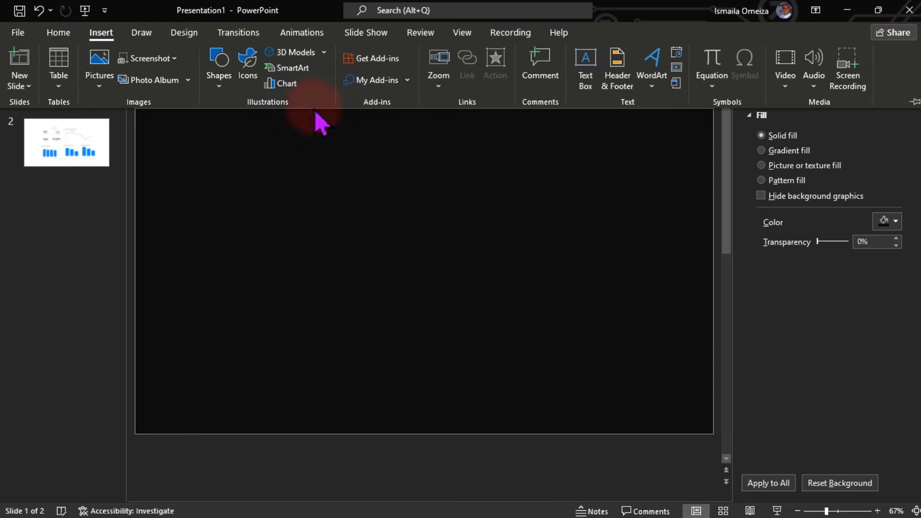
Step: Draw a 12.98" by 0.78" rounded-rectangle header bar across the top of slide 1
left_click(215, 87)
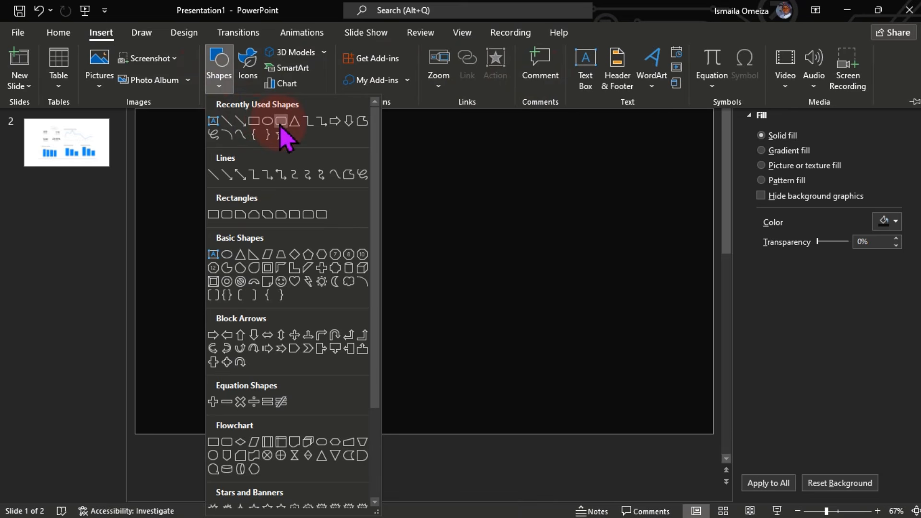
left_click(280, 126)
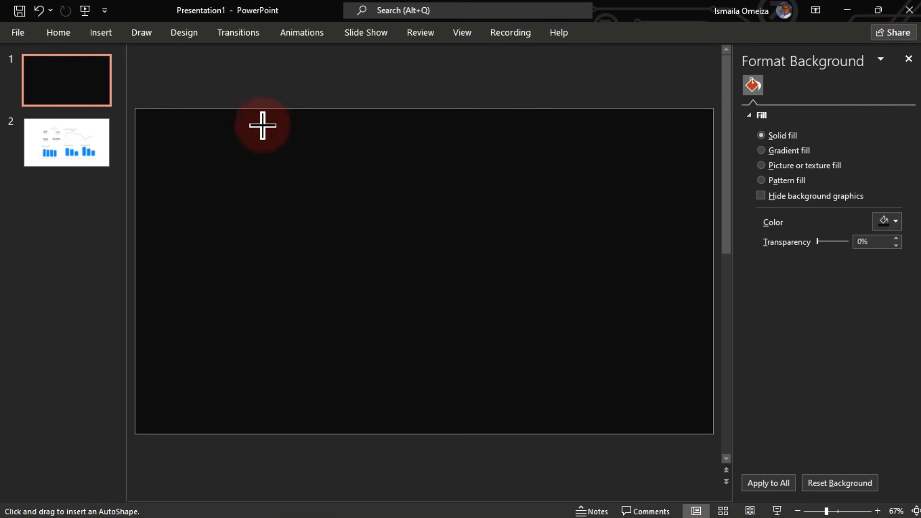
mouse_move(151, 122)
left_mouse_down()
mouse_move(429, 217)
mouse_move(687, 189)
mouse_move(699, 181)
mouse_move(702, 155)
mouse_move(705, 164)
left_mouse_up()
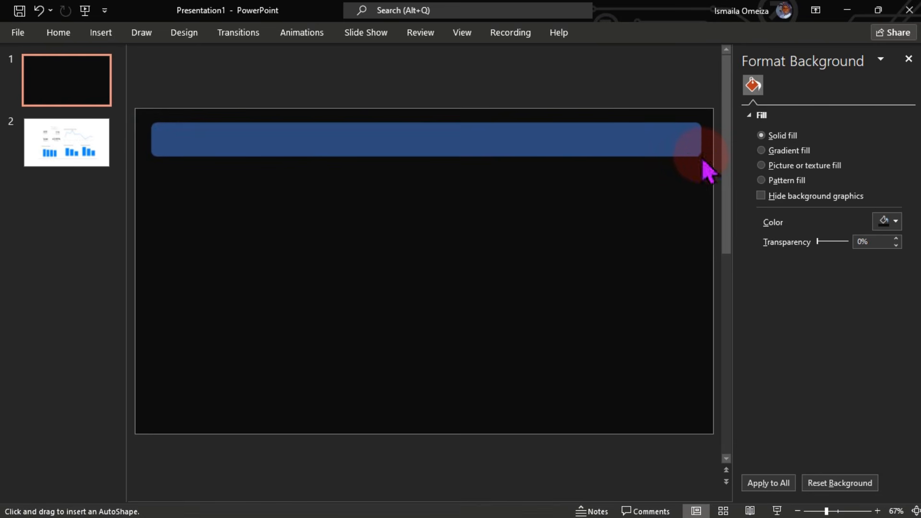
left_click_drag(594, 149, 583, 132)
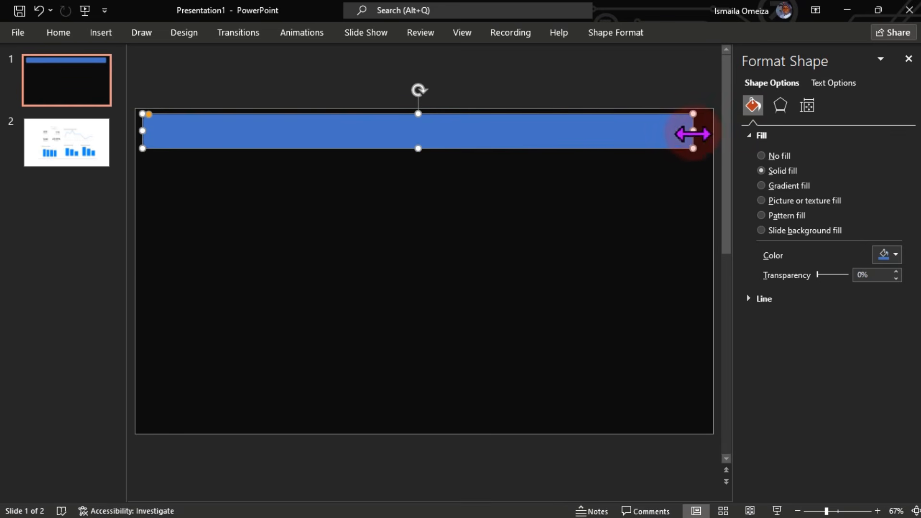
left_click_drag(693, 132, 706, 135)
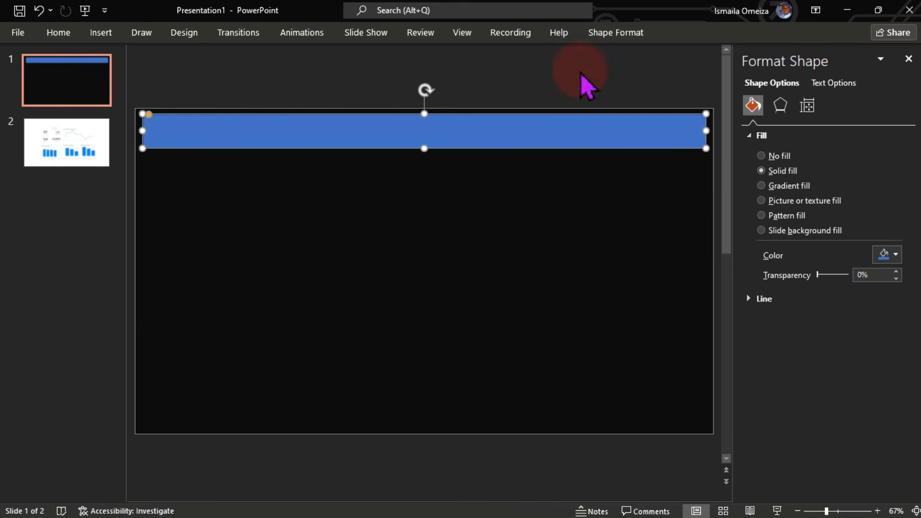
left_click(610, 37)
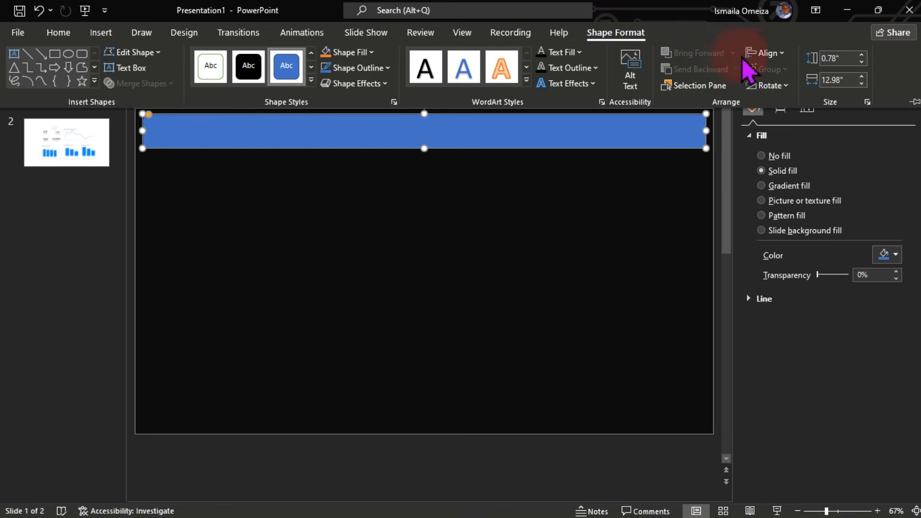
left_click(764, 53)
left_click(793, 89)
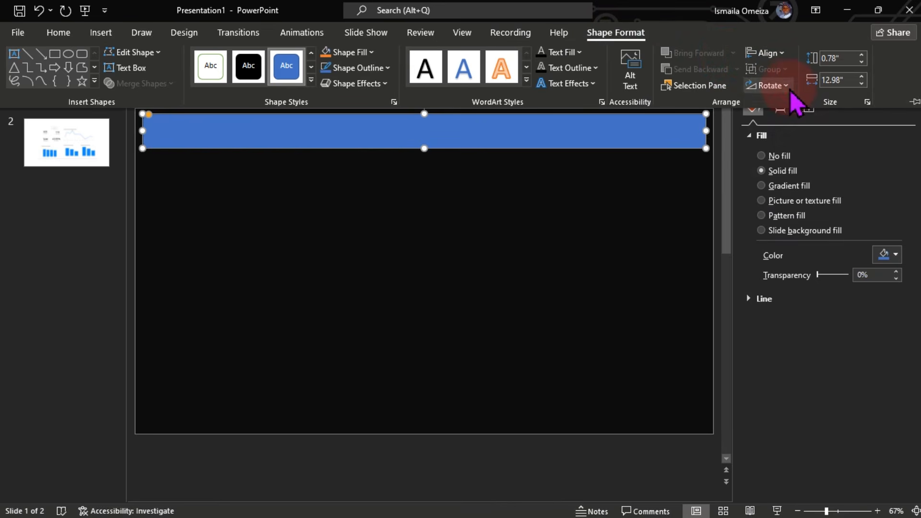
left_click(571, 185)
left_click(603, 210)
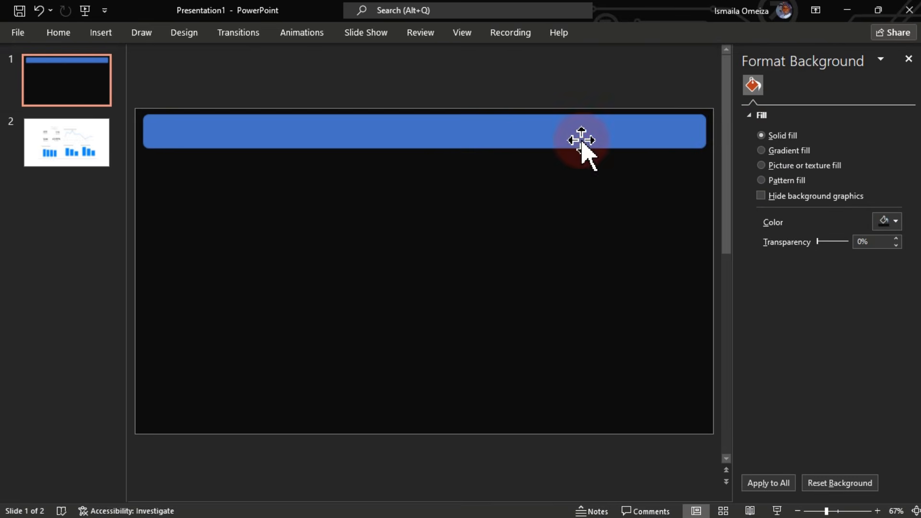
Step: Fill the header bar with the custom dark grey RGB 41, 41, 41 (#292929)
left_click(607, 136)
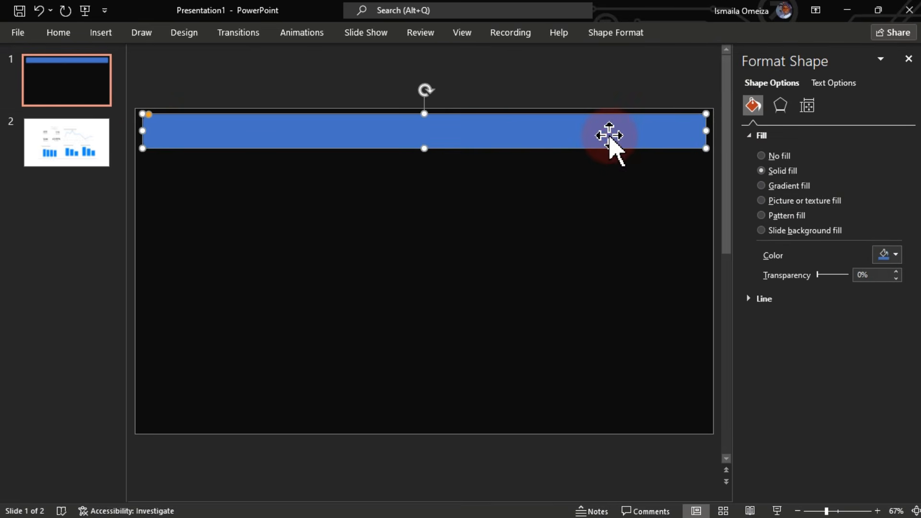
left_click(895, 254)
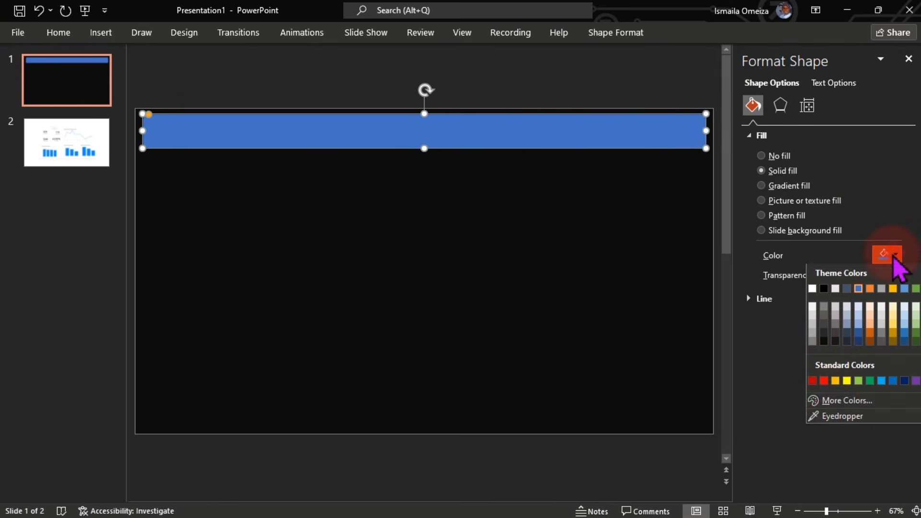
left_click(838, 407)
left_click(424, 144)
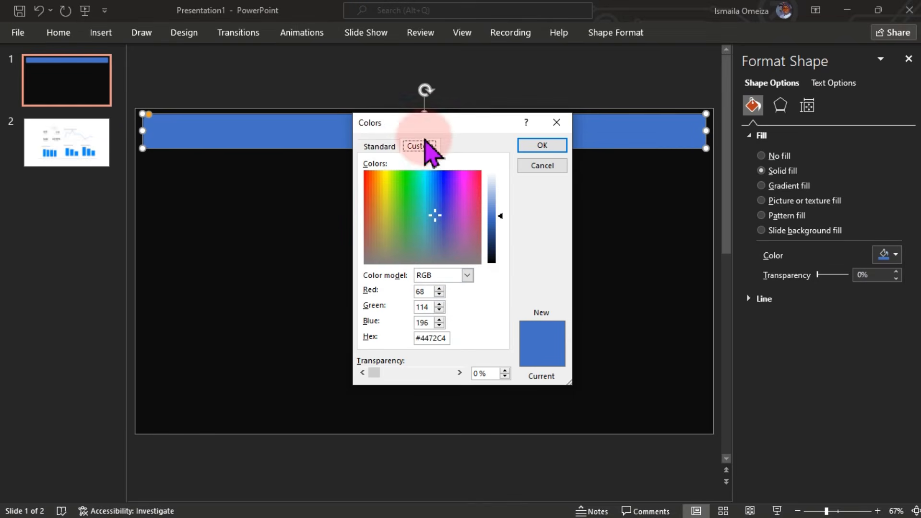
left_click(427, 292)
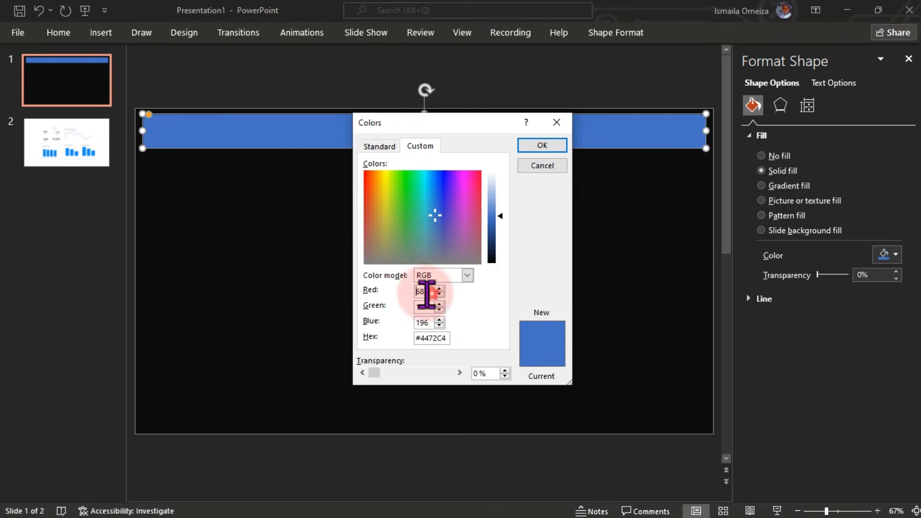
left_click(388, 297)
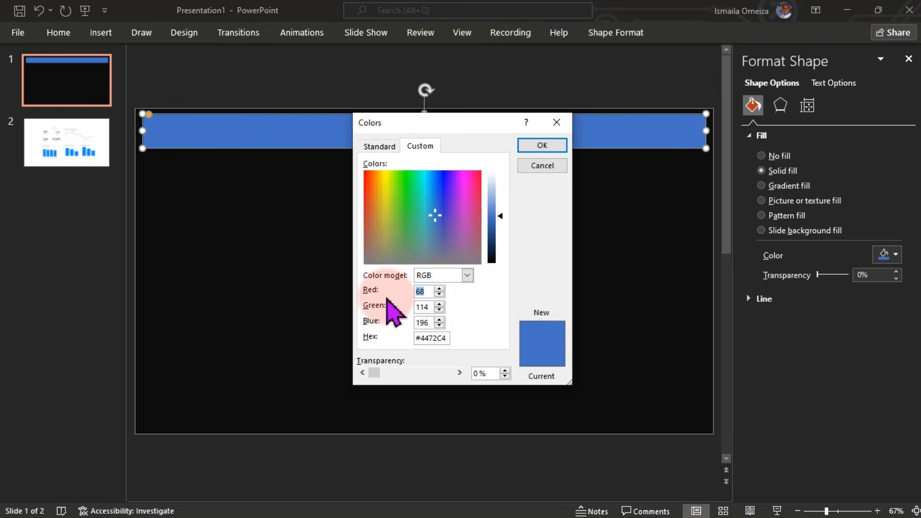
type("5")
key("BackSpace")
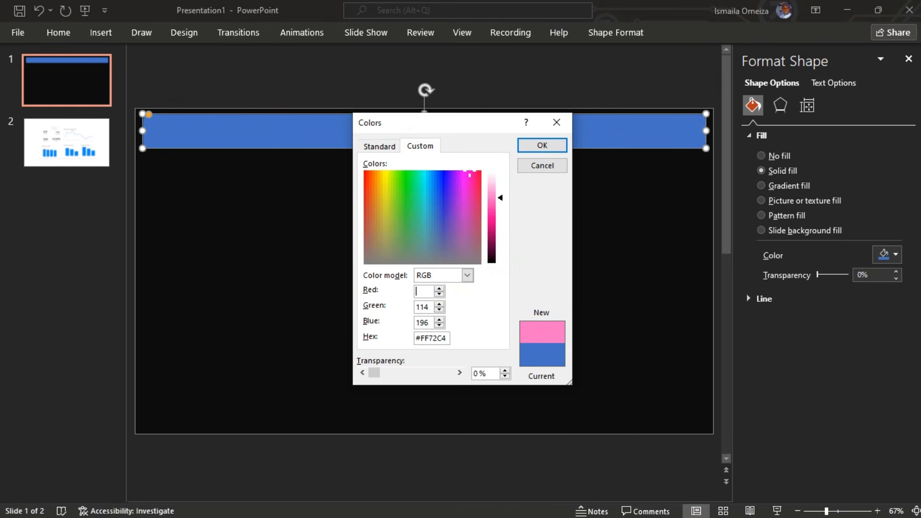
type("4141")
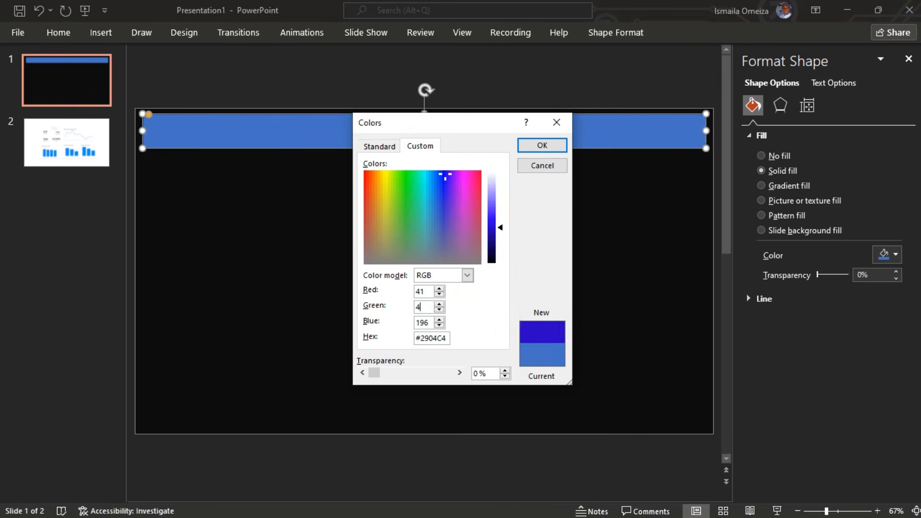
key("Tab")
type("41")
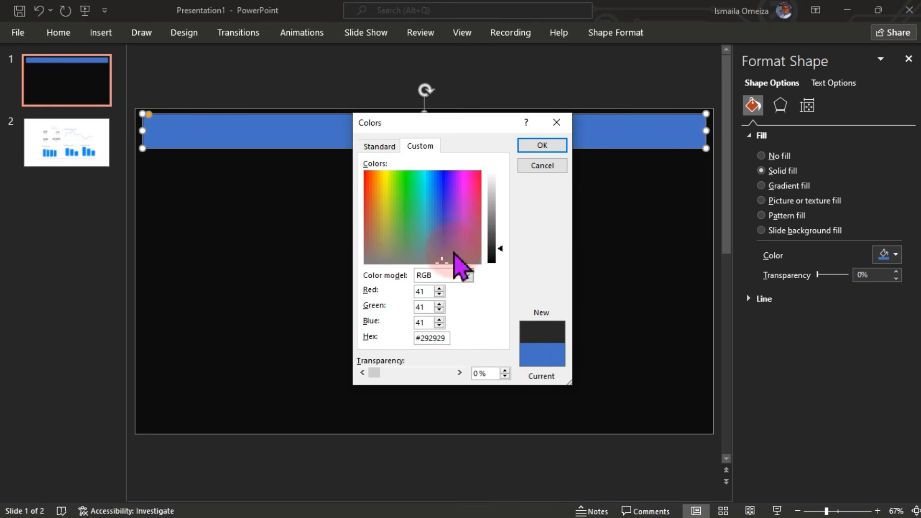
left_click(544, 146)
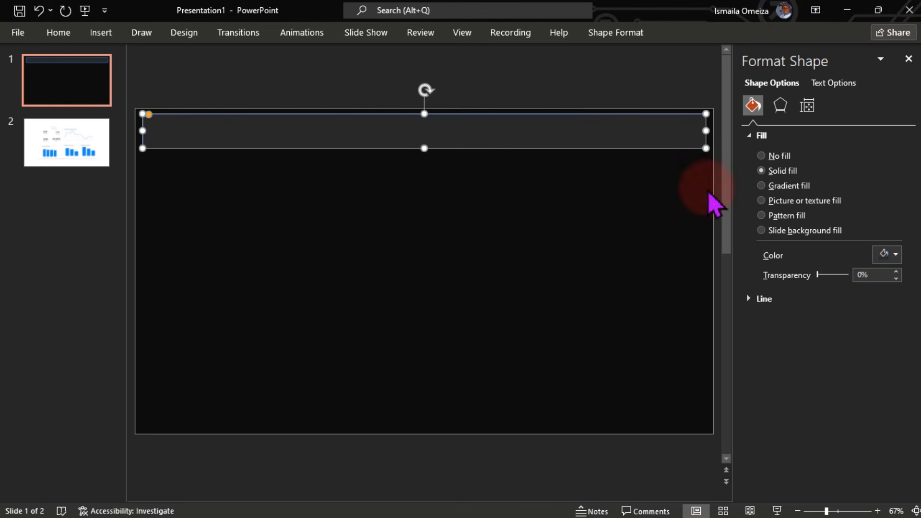
Step: Set the header bar's outline to No line
left_click(767, 299)
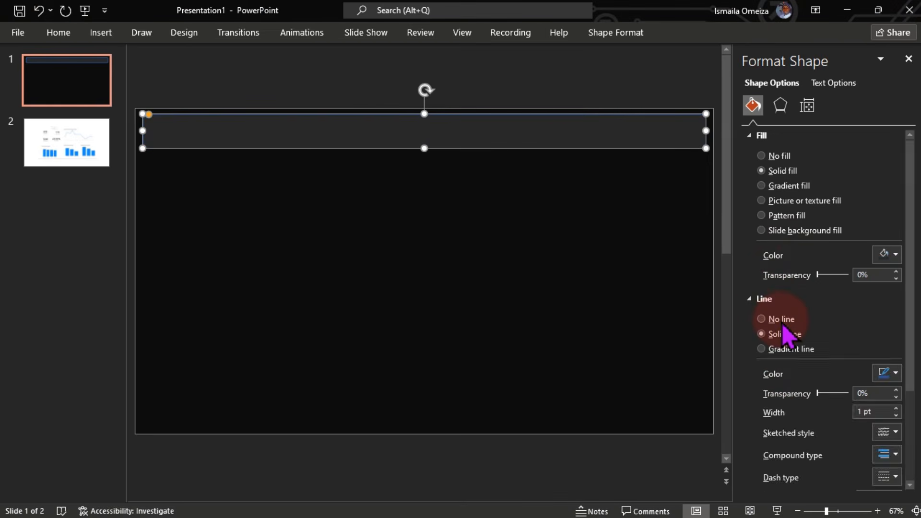
left_click(778, 319)
left_click(449, 298)
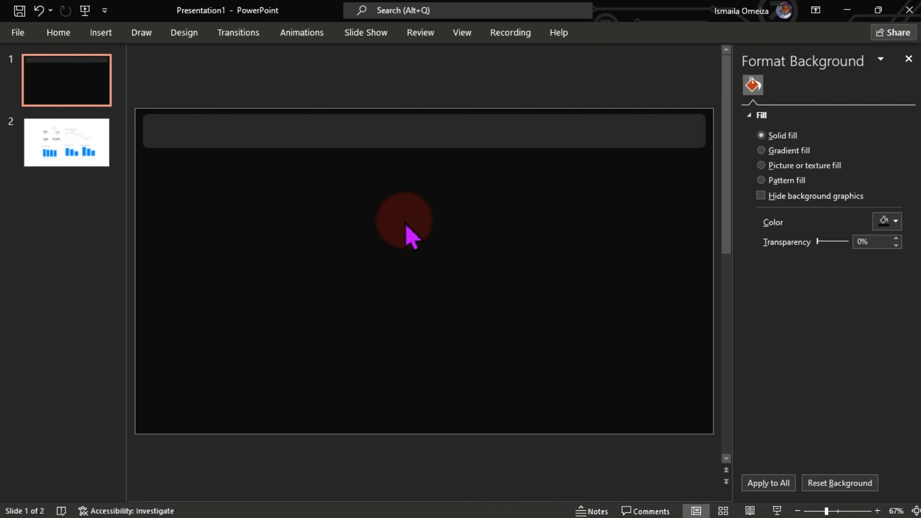
Step: Duplicate the header bar and resize the copy into a narrower, taller card below it
left_click(385, 138)
key("ctrl+d")
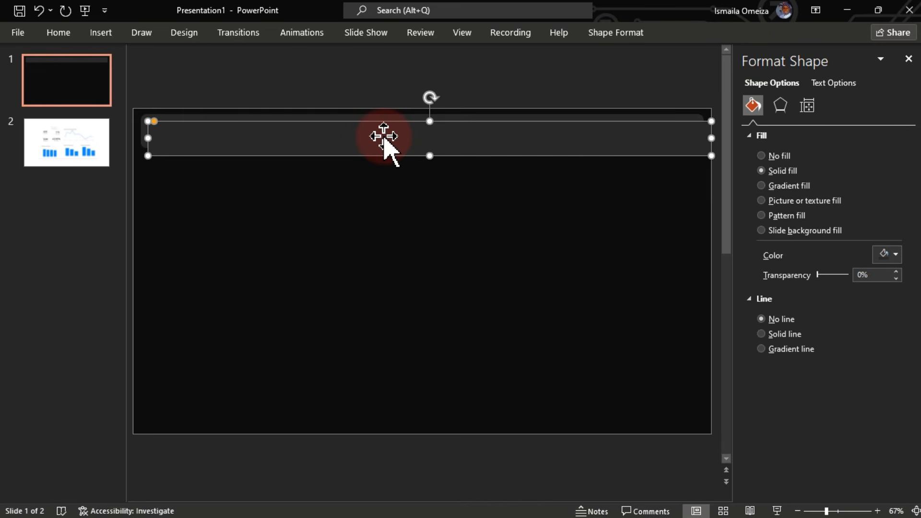
left_click_drag(384, 136, 382, 213)
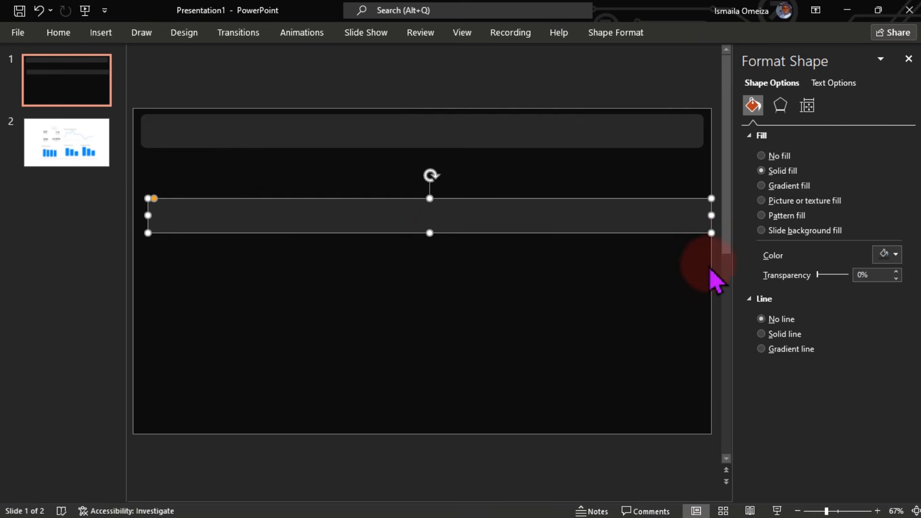
left_click_drag(712, 233, 484, 313)
left_click(895, 254)
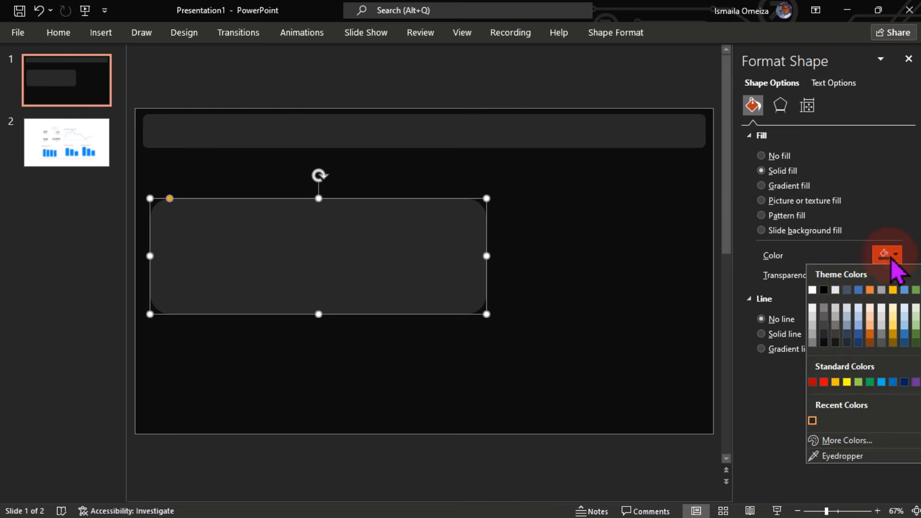
Step: Fill the card with the custom colour RGB 18, 20, 23 (#121417)
left_click(839, 439)
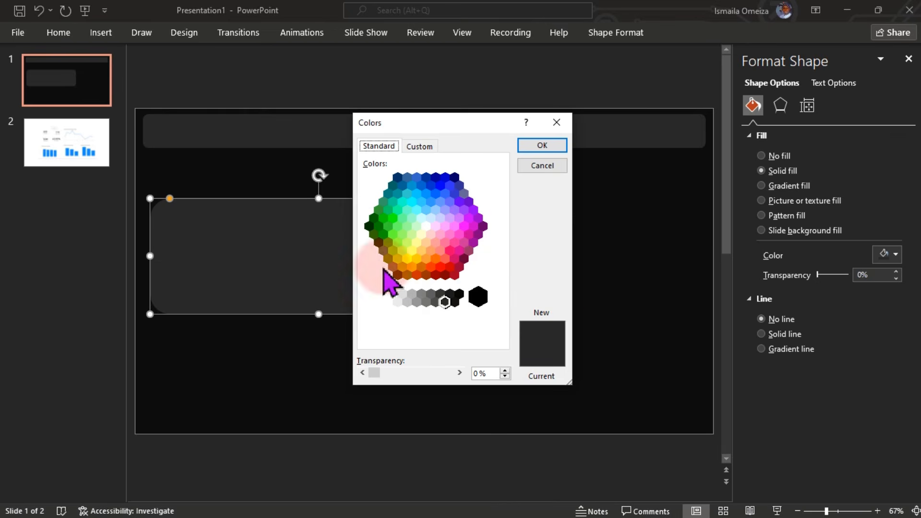
left_click(421, 146)
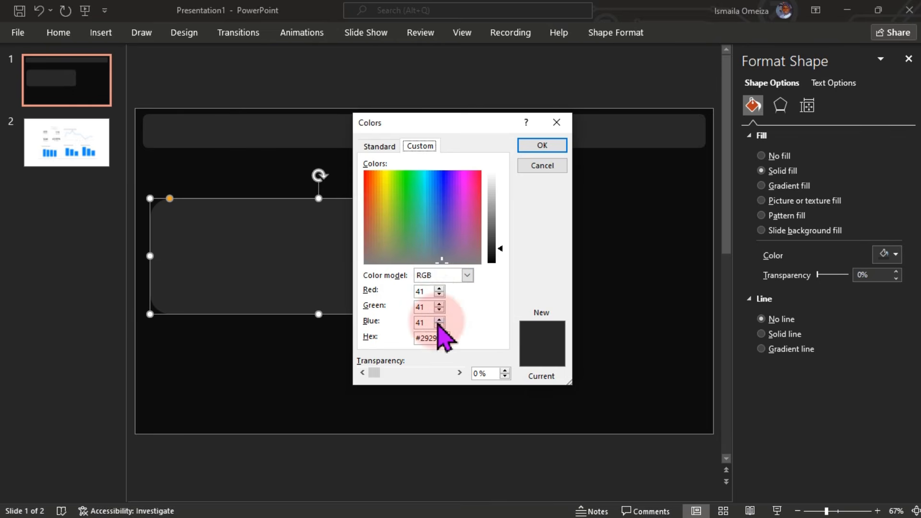
double_click(430, 291)
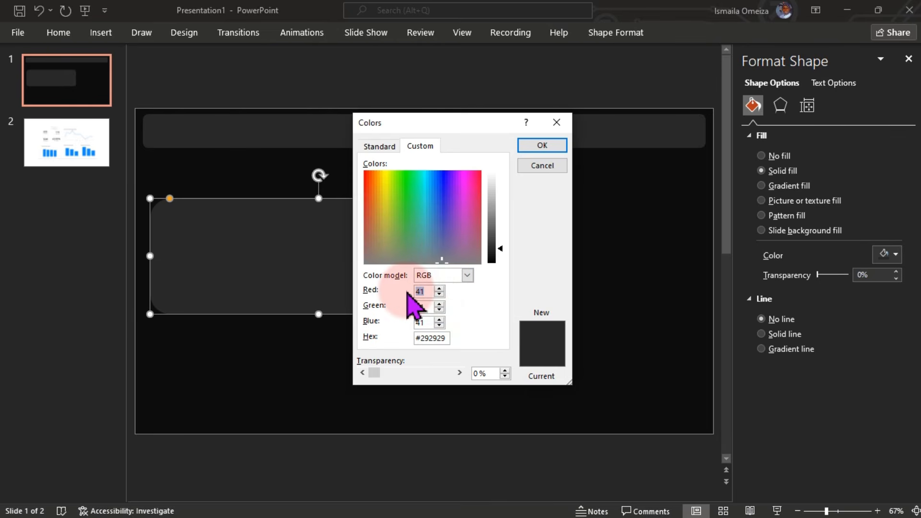
type("18")
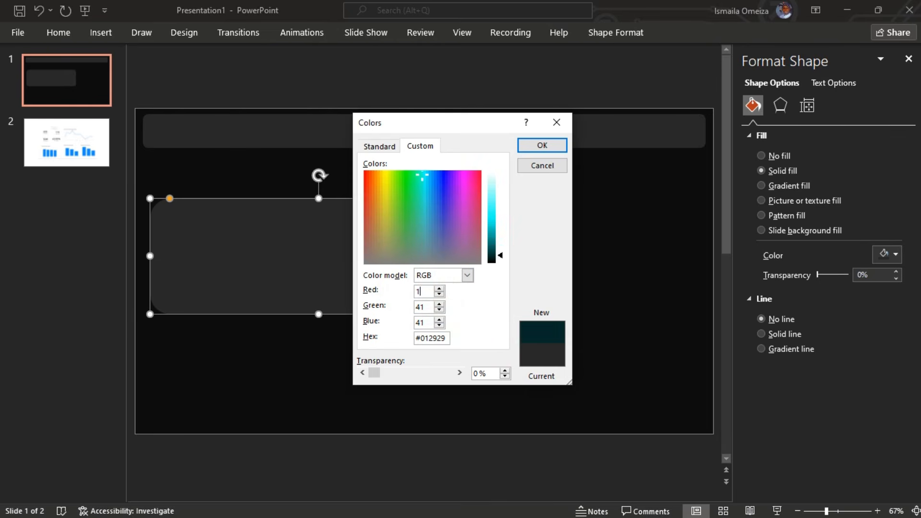
key("Tab")
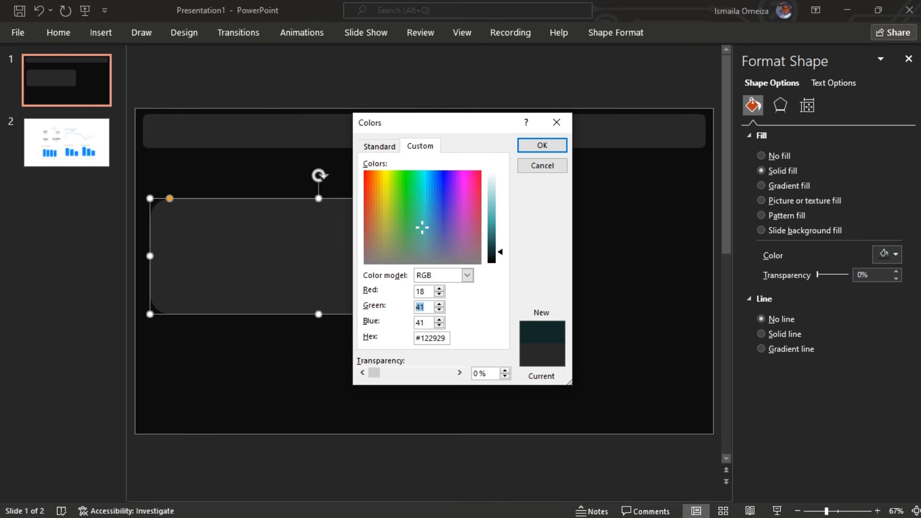
type("2")
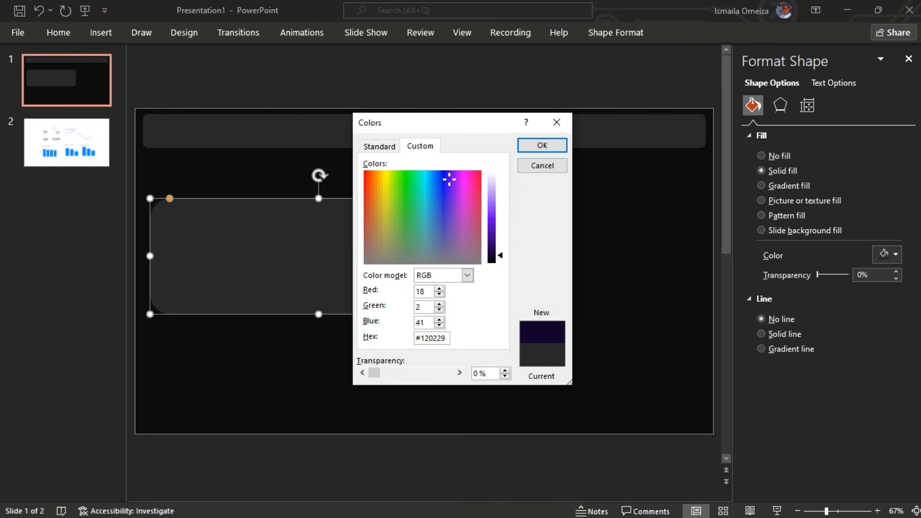
type("0")
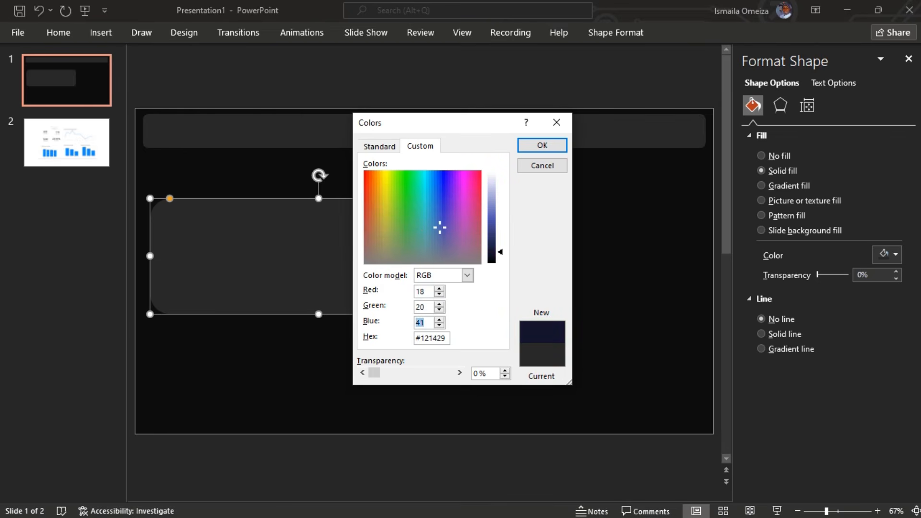
type("23")
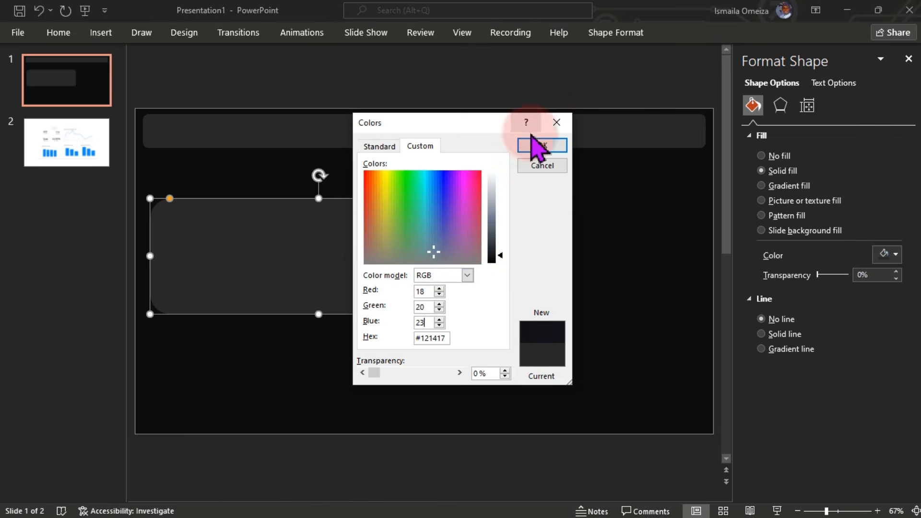
left_click(537, 145)
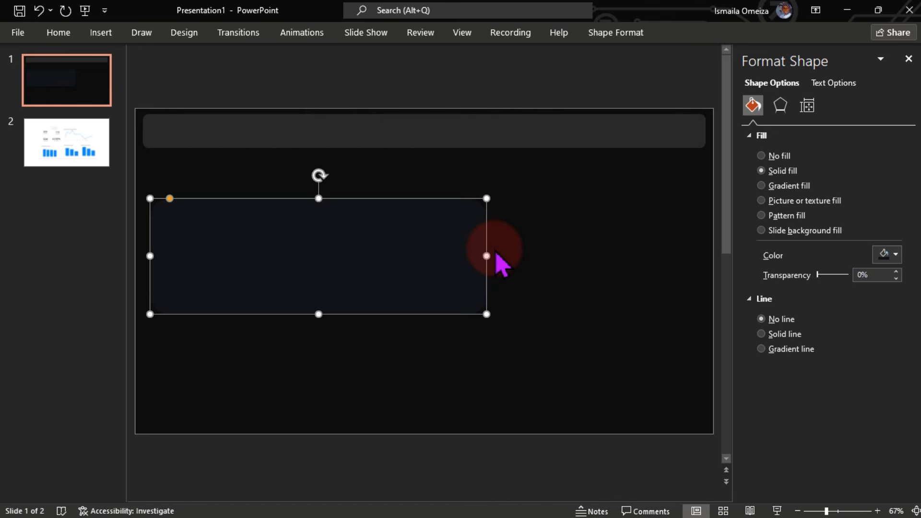
left_click(554, 267)
Step: Give the card a solid 1 pt outline and enter the grey outline colour values 898989
left_click(441, 259)
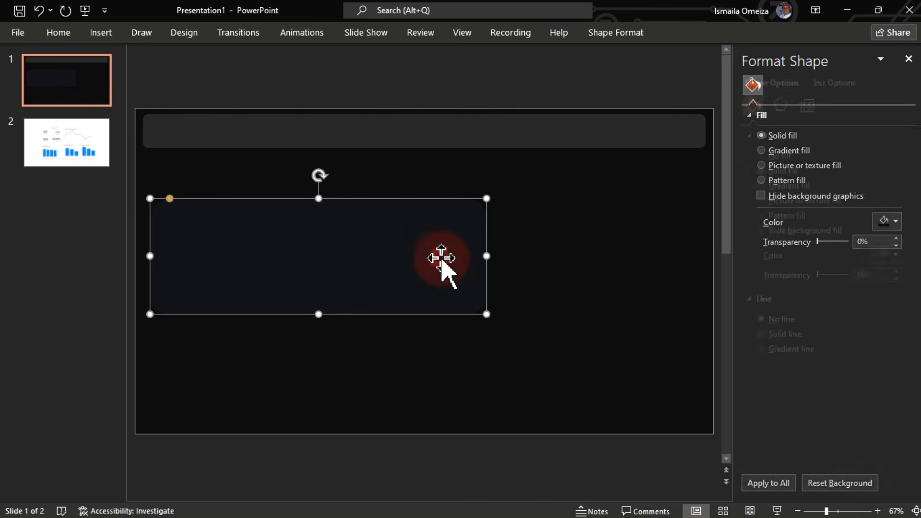
left_click(887, 254)
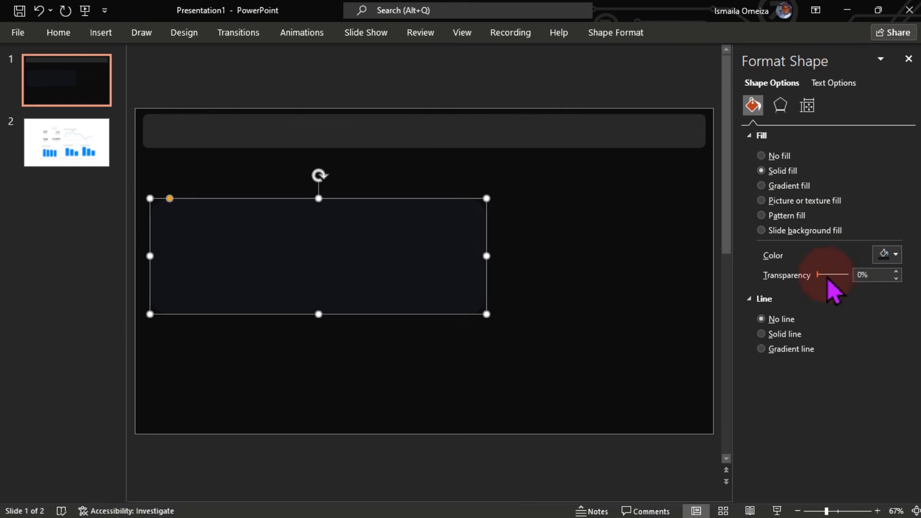
left_click(775, 334)
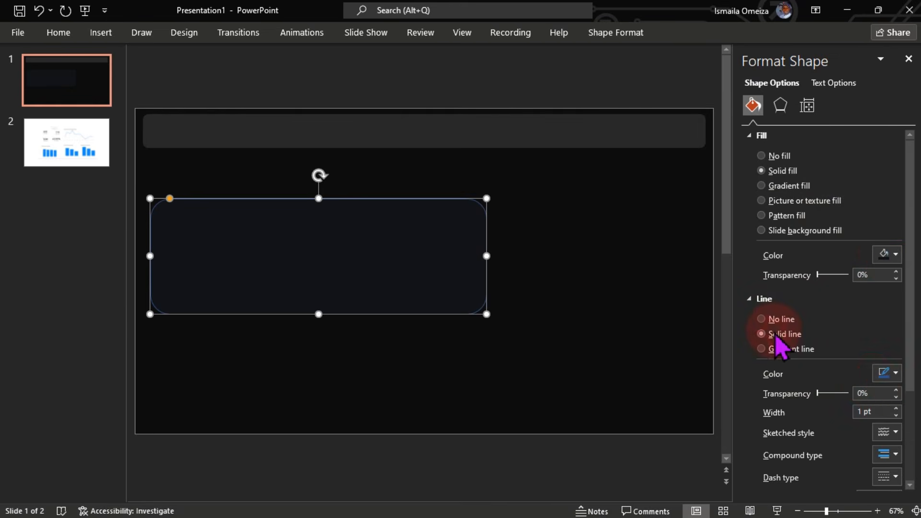
left_click(897, 374)
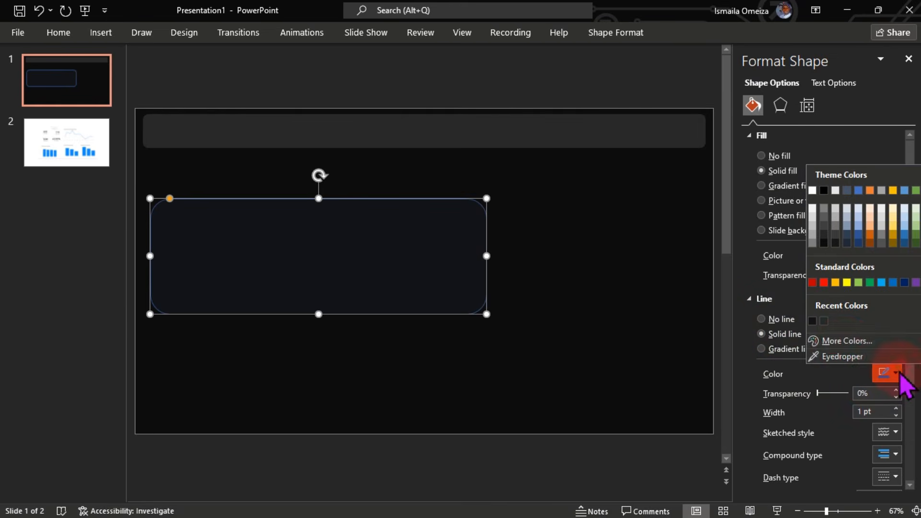
left_click(845, 341)
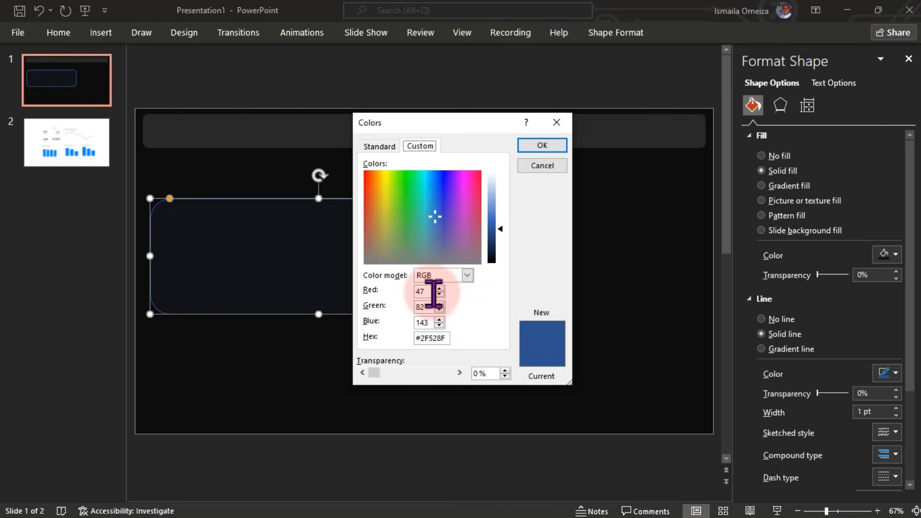
left_click_drag(431, 293, 413, 293)
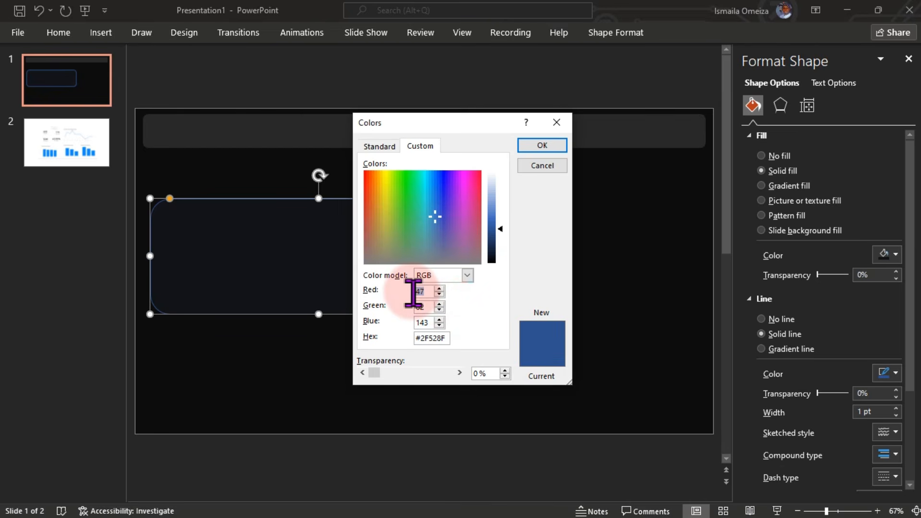
type("89")
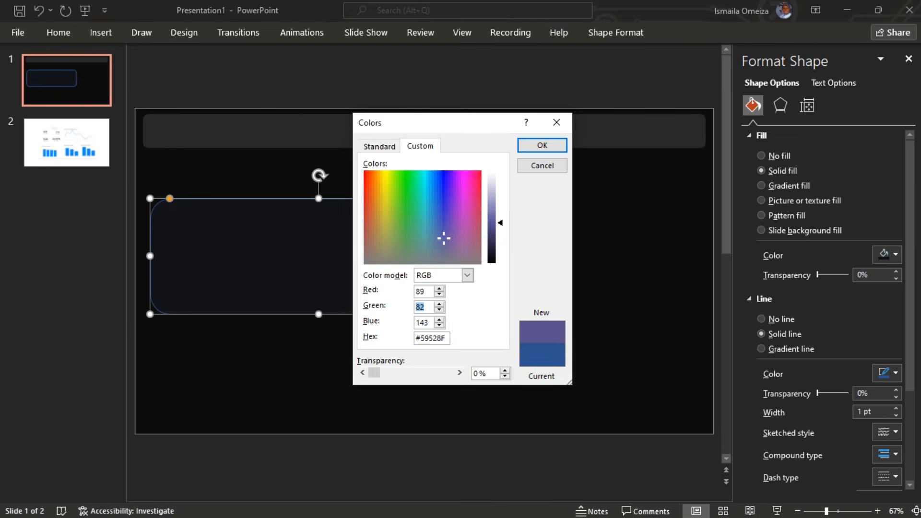
type("8989")
Step: Apply the grey outline, then shrink the card and move it under the header at left
left_click(544, 144)
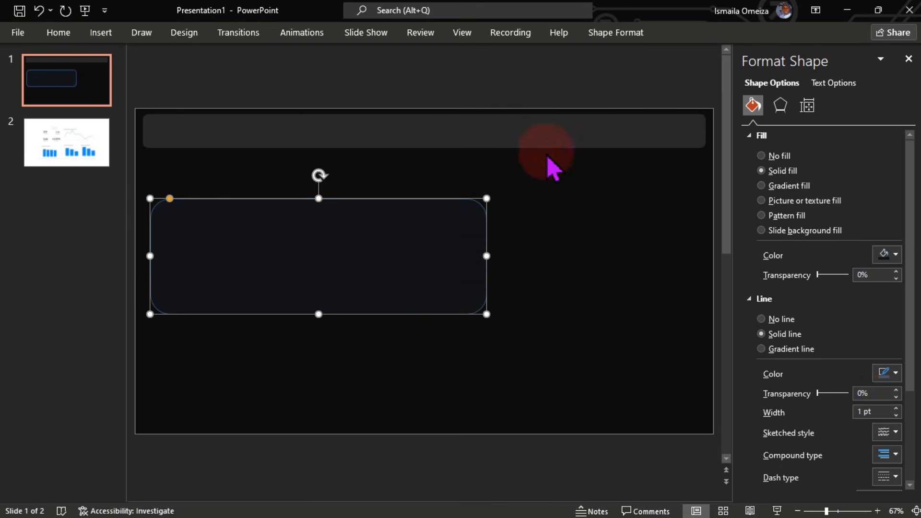
left_click(560, 255)
left_click(452, 275)
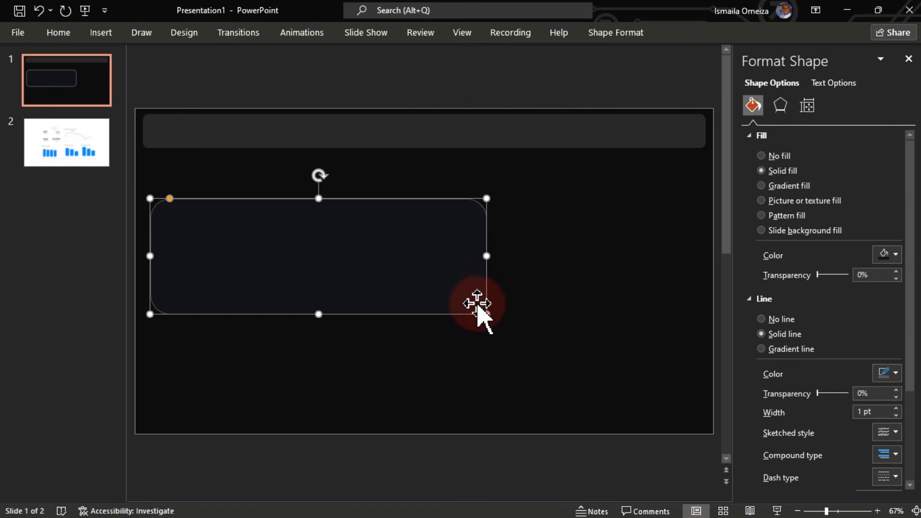
left_click_drag(486, 313, 251, 264)
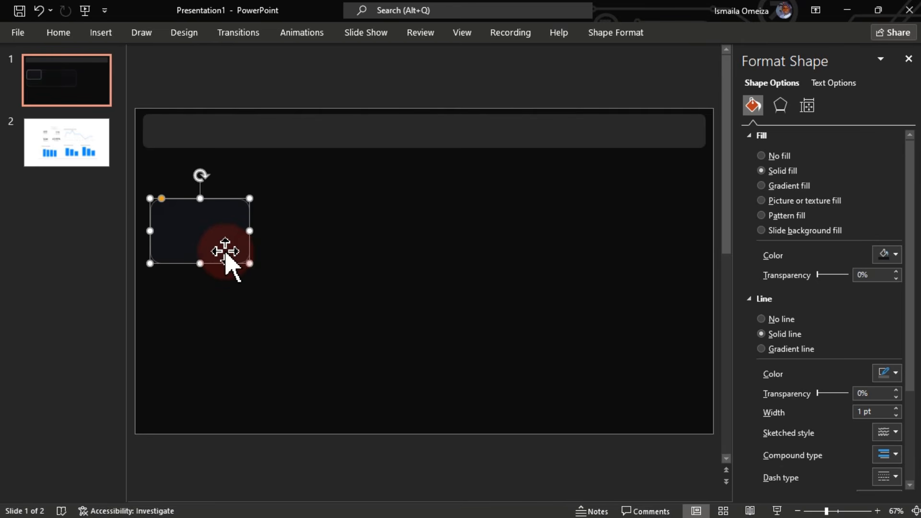
left_click(161, 200)
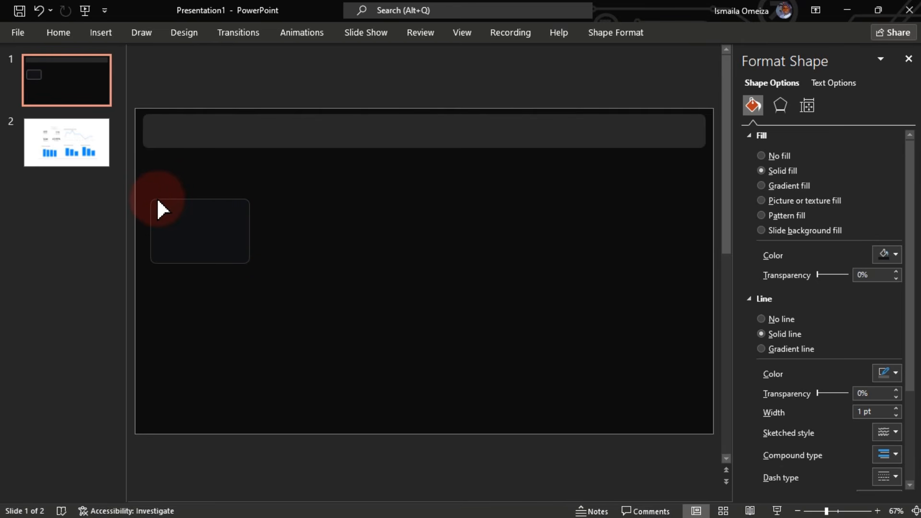
left_click_drag(185, 225, 185, 186)
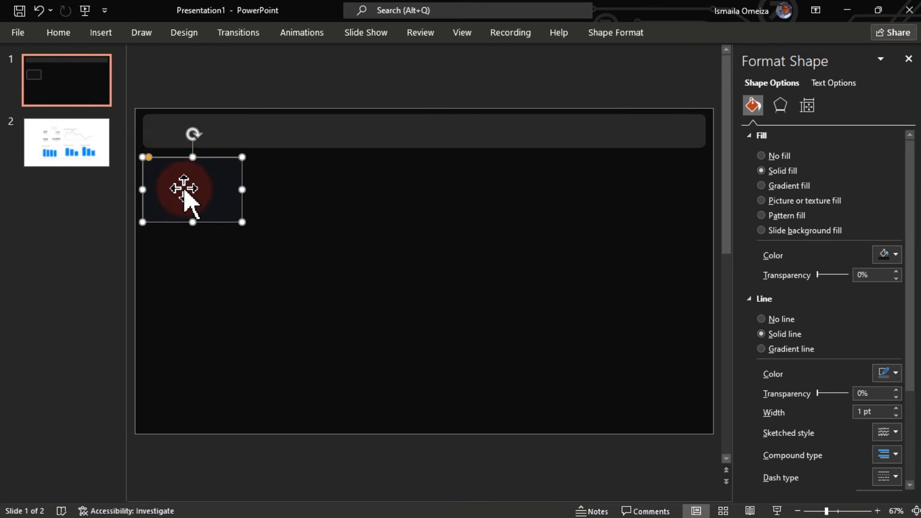
Step: Duplicate the card twice, placing the copies in a row beside it
key("ctrl+d")
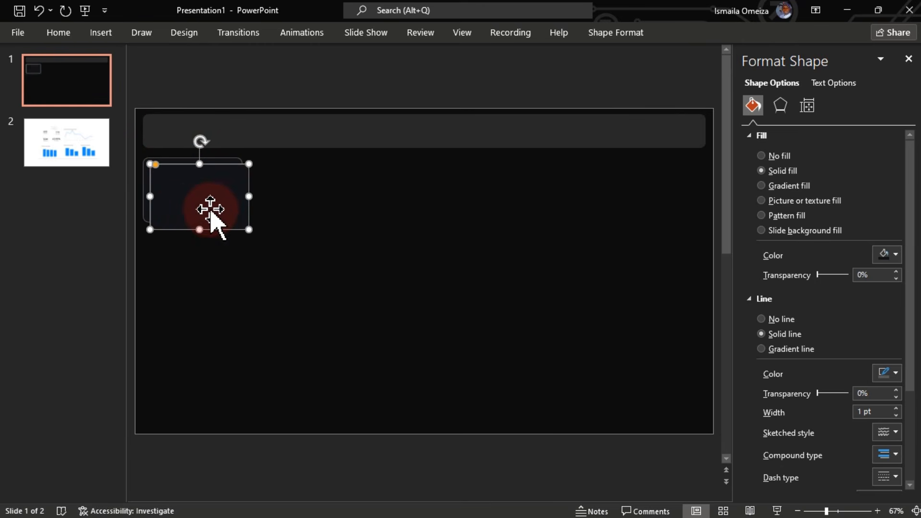
left_click_drag(190, 209, 294, 205)
key("ctrl+d")
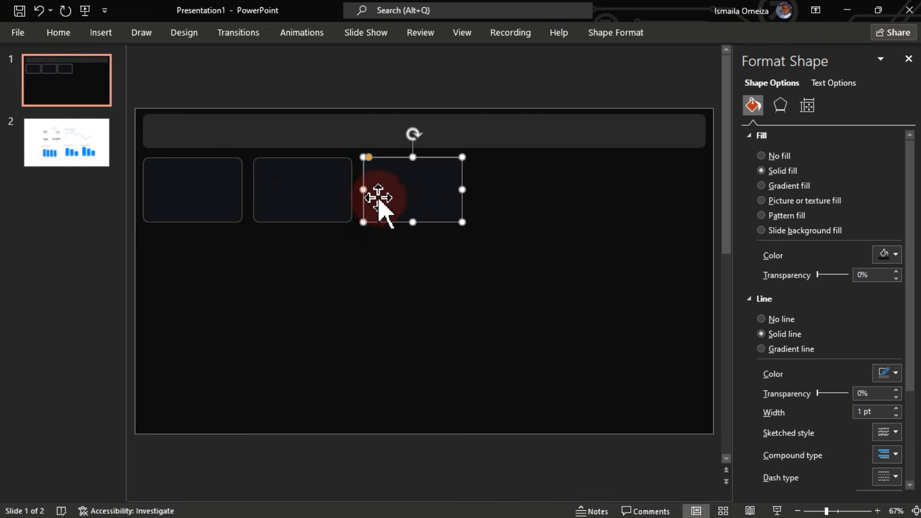
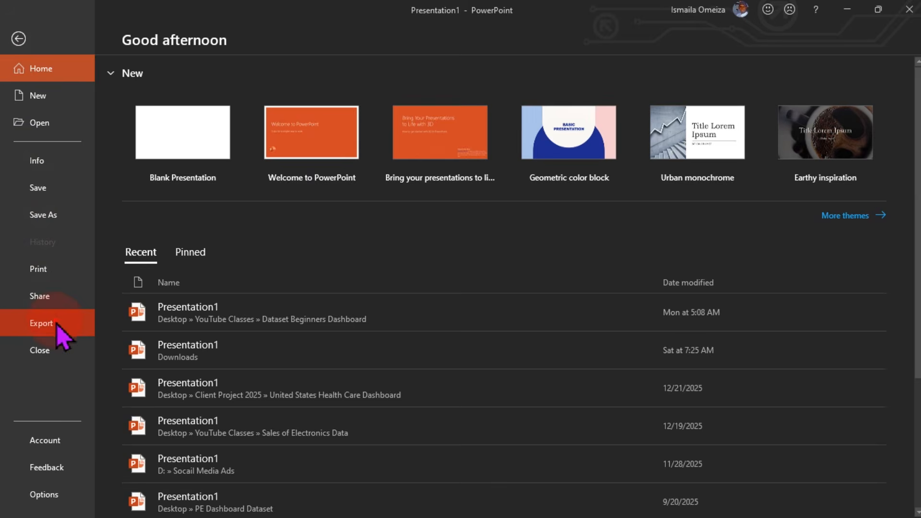
Step: Export just the current dark tile slide as PNG image 'Bg', then minimise PowerPoint
left_click(60, 328)
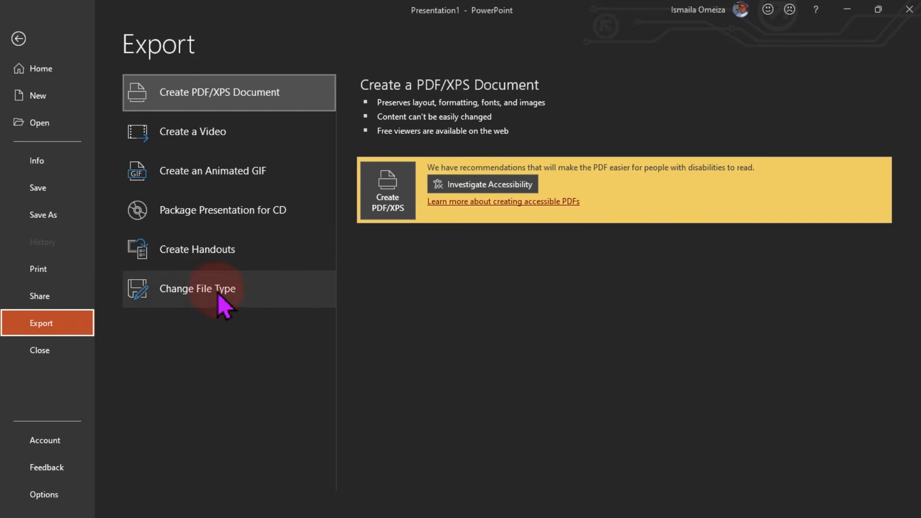
left_click(307, 299)
left_click(394, 270)
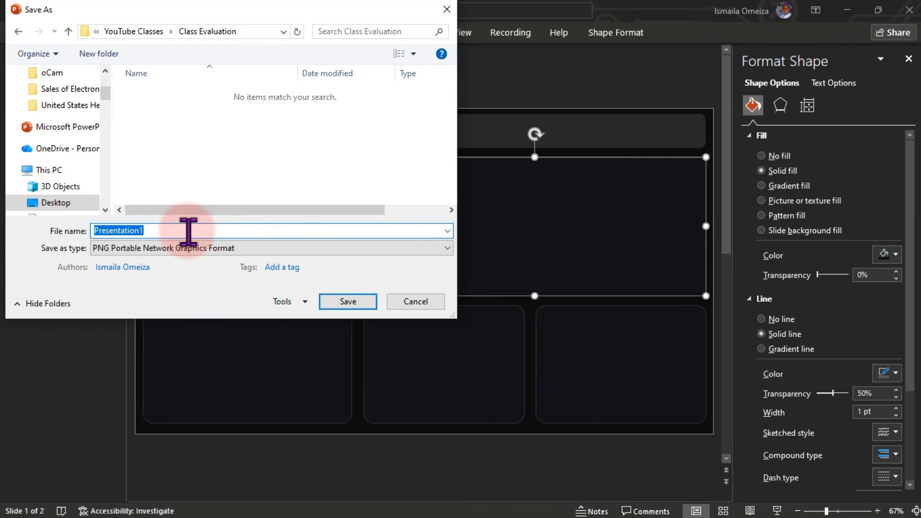
type("Bg")
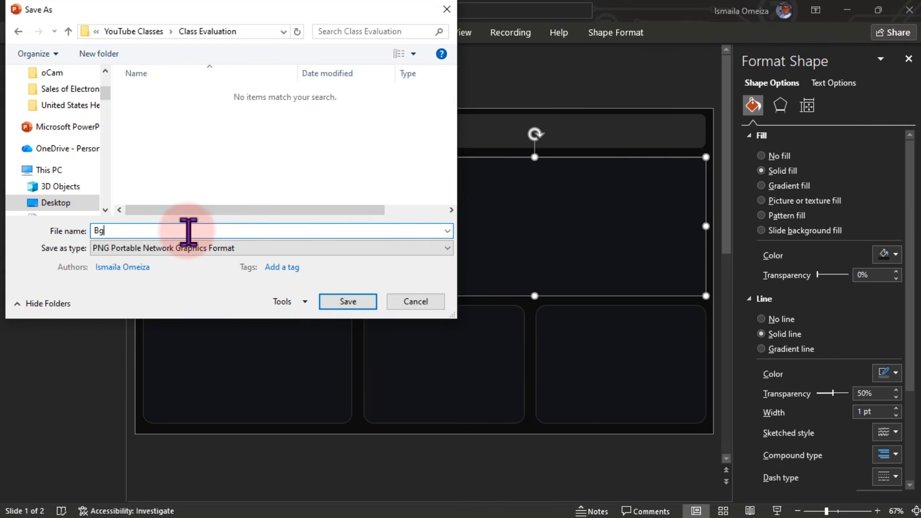
left_click(344, 303)
left_click(469, 303)
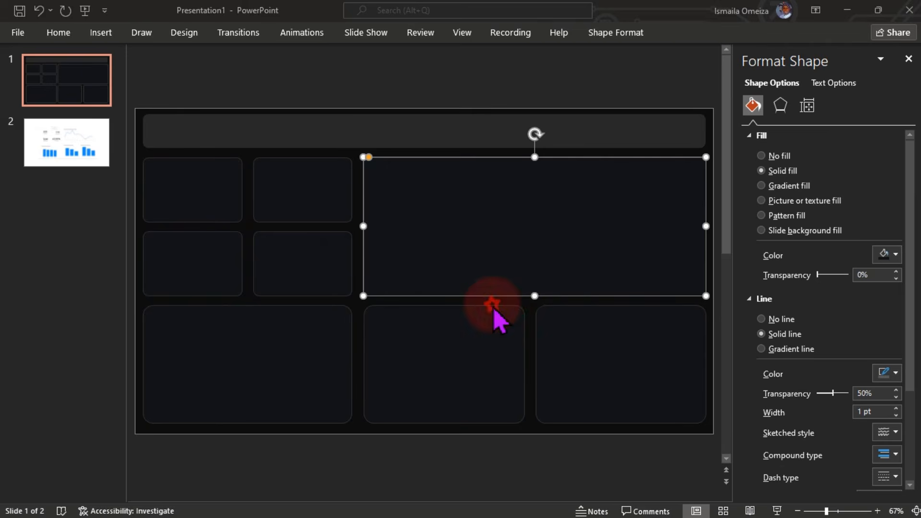
left_click(848, 9)
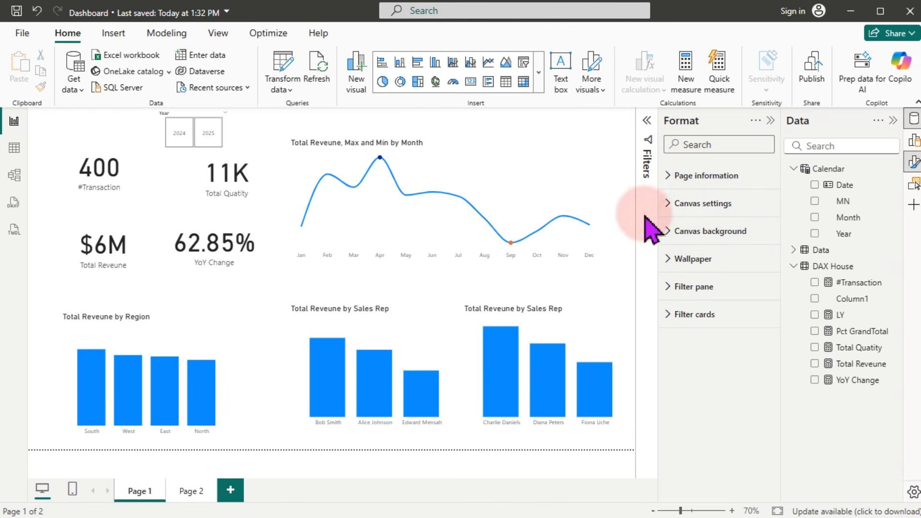
Step: Set the report page's canvas background to the Bg image at 0% transparency
left_click(482, 148)
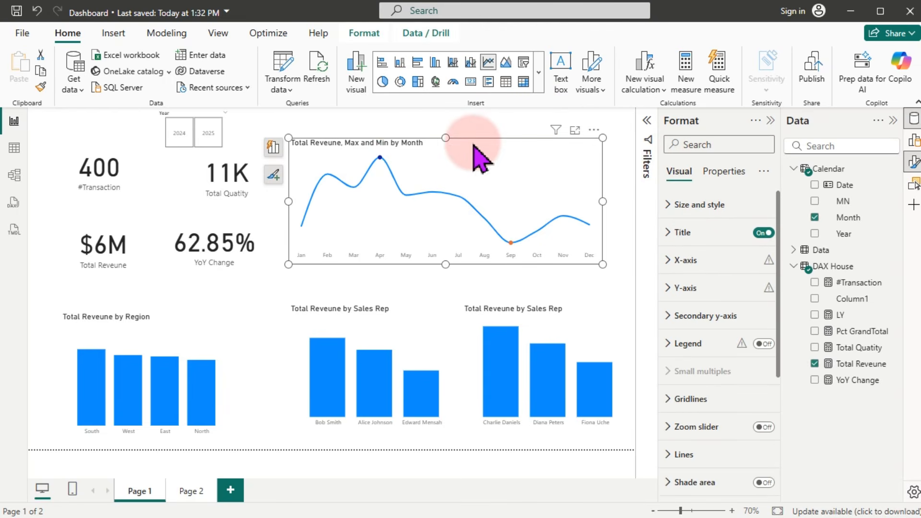
left_click(398, 121)
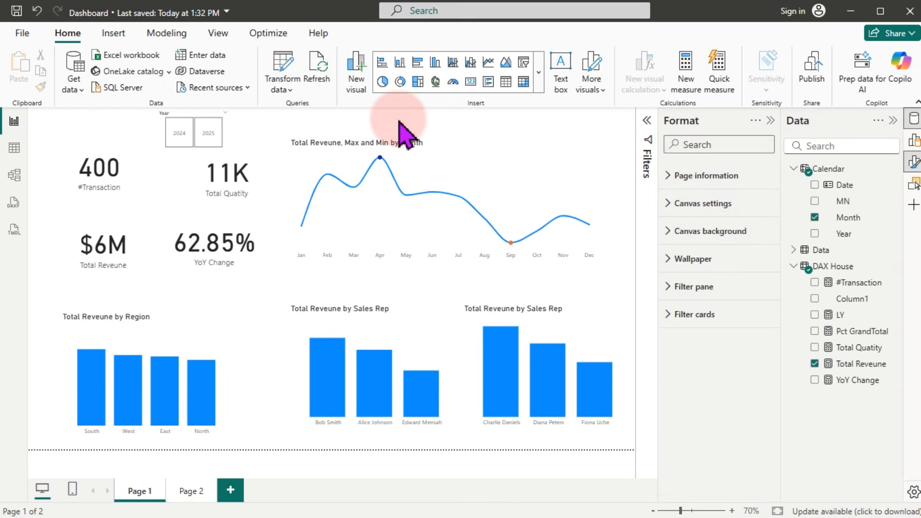
left_click(674, 235)
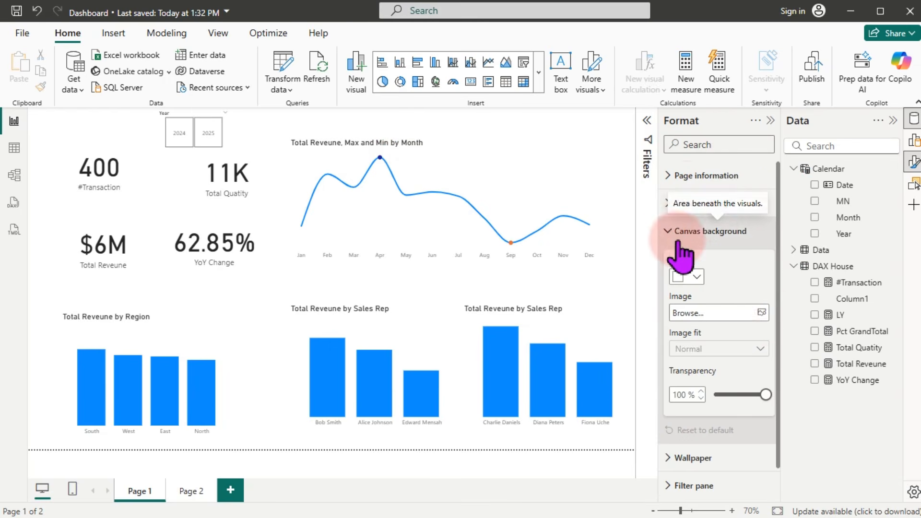
left_click(762, 312)
double_click(167, 88)
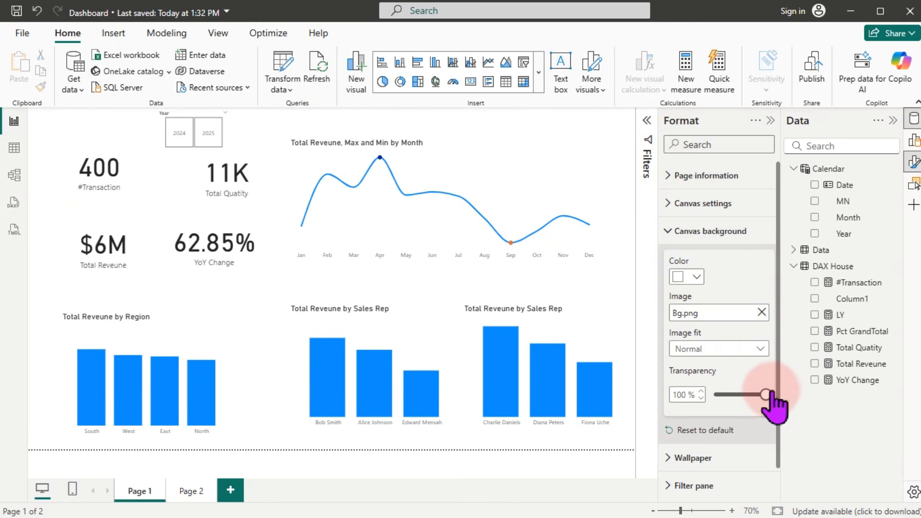
left_click_drag(767, 394, 634, 399)
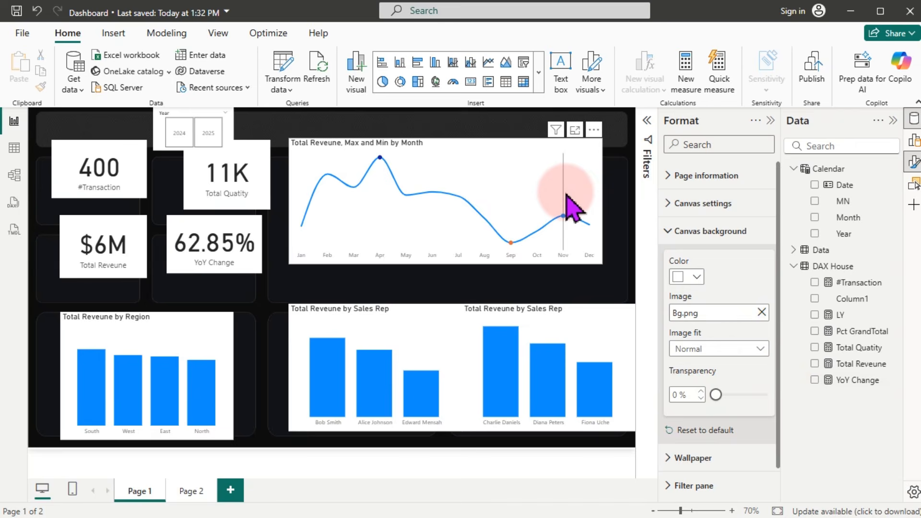
left_click(396, 137)
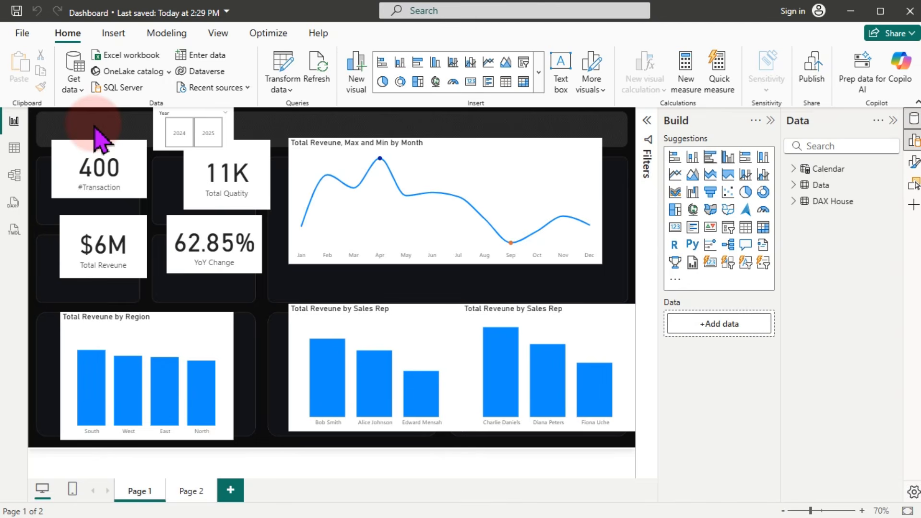
Step: Move the #Transaction, Total Reveune, YoY Change and Total Quatity cards into the dark tiles as a 2x2 grid
left_click(96, 181)
left_click_drag(94, 175, 83, 194)
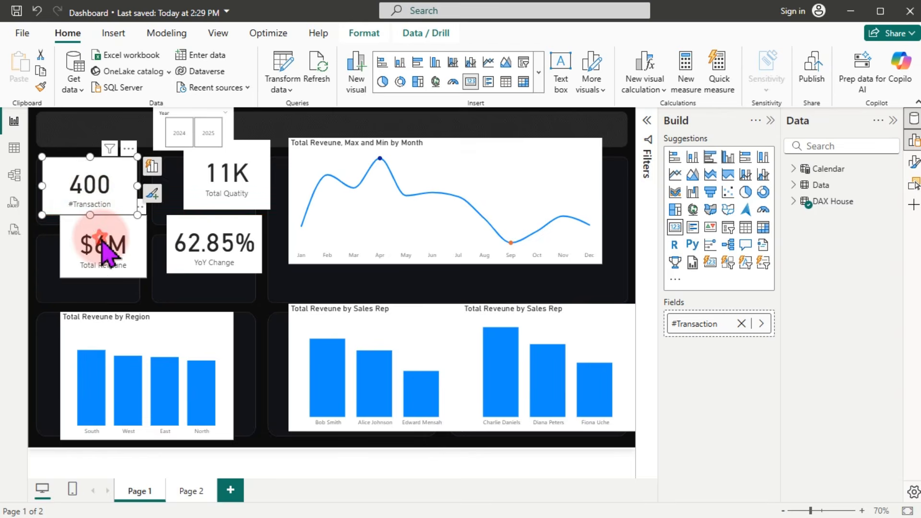
left_click_drag(99, 243, 107, 259)
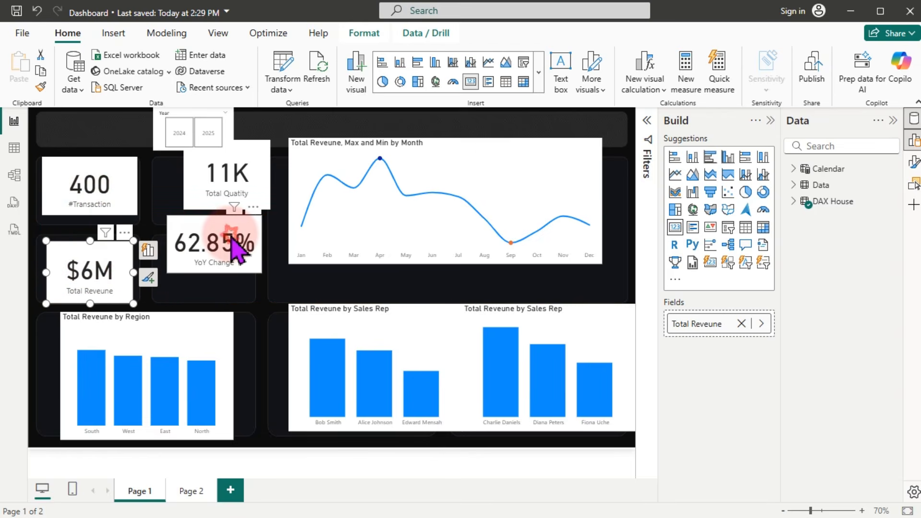
left_click_drag(232, 244, 230, 272)
left_click_drag(236, 187, 253, 222)
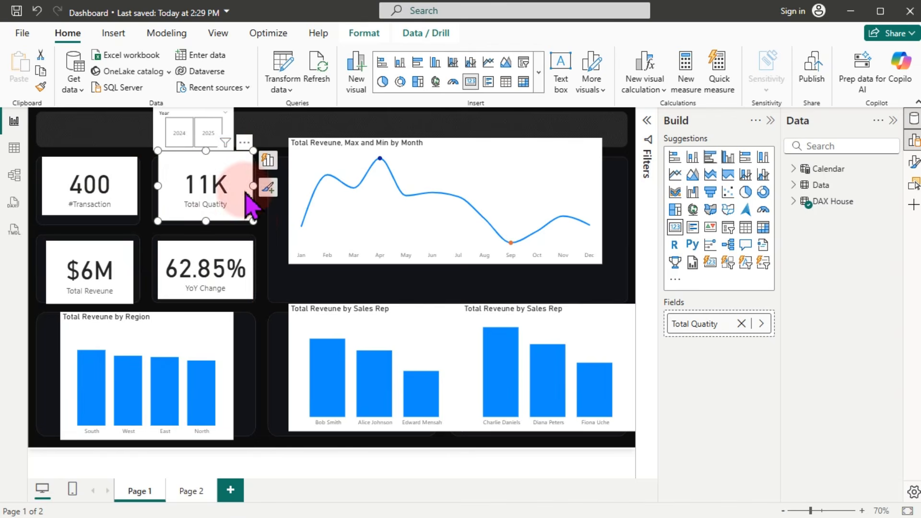
mouse_move(208, 150)
left_mouse_down()
mouse_move(206, 128)
mouse_move(206, 157)
left_mouse_up()
Step: Select all four KPI cards together and collapse the Build pane
left_click(111, 197, "ctrl")
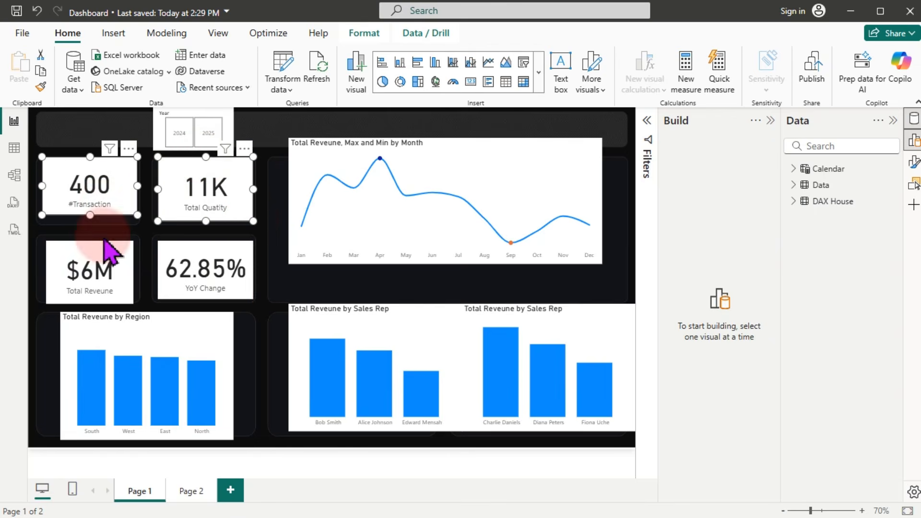
left_click(107, 276, "ctrl")
left_click(196, 280, "ctrl")
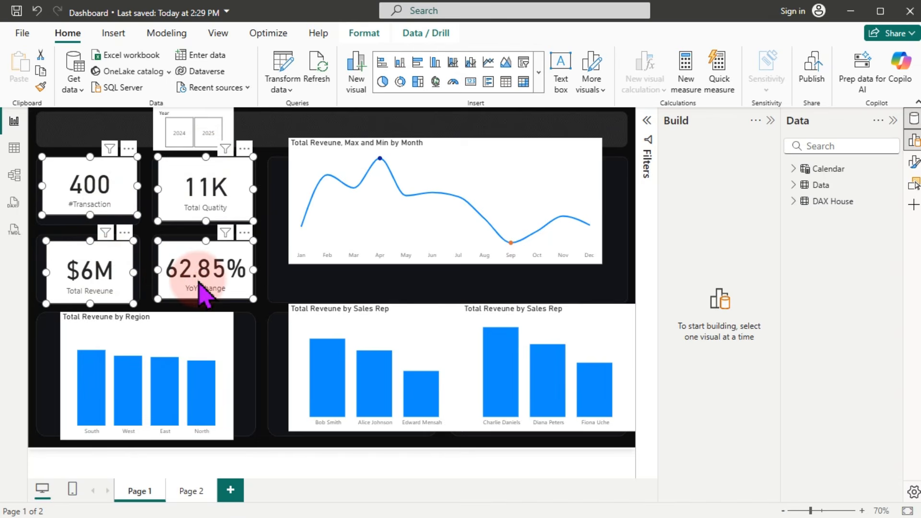
left_click(770, 120)
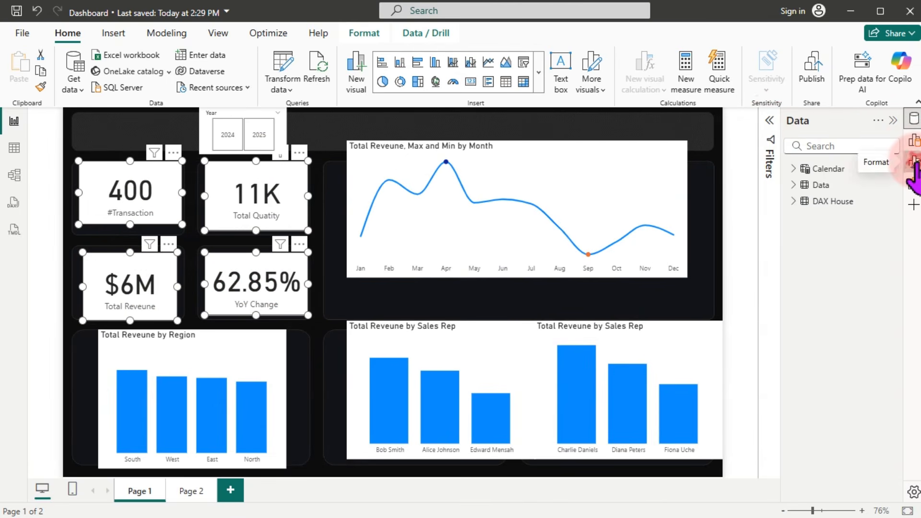
Step: Turn off the background of the four selected KPI cards
left_click(914, 163)
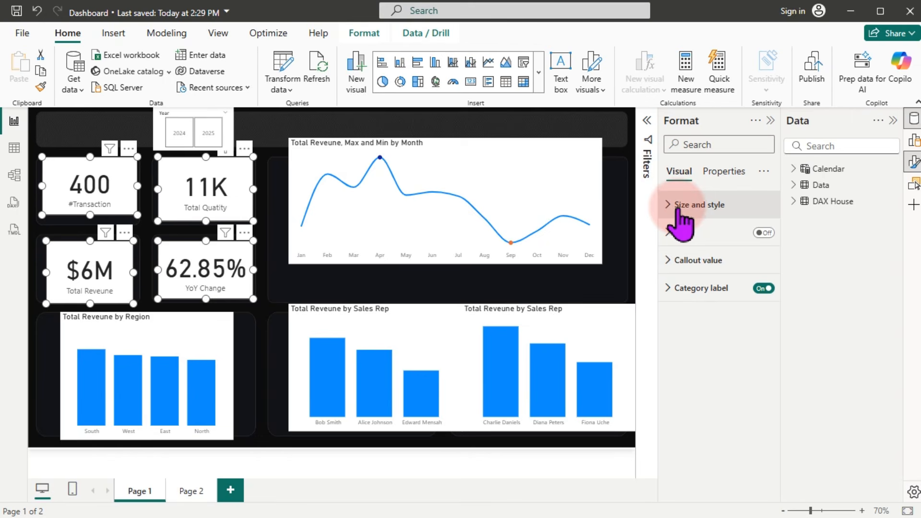
left_click(678, 207)
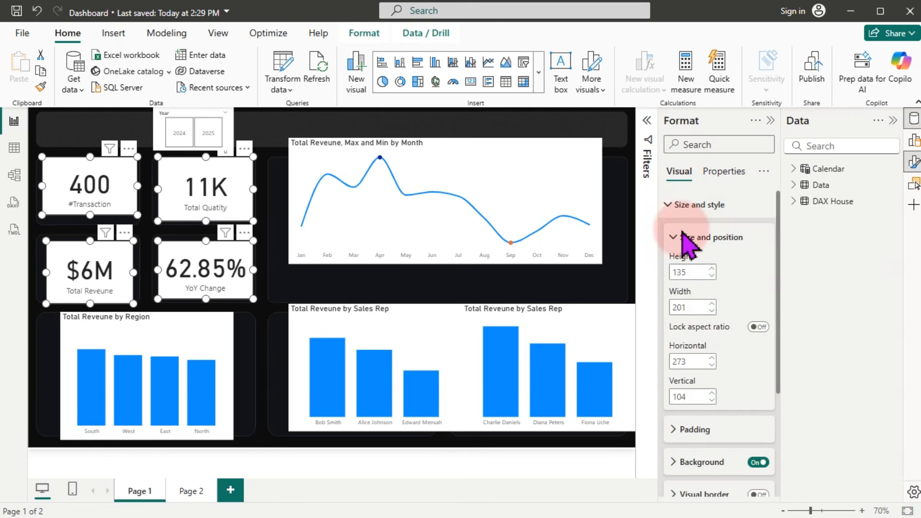
left_click(758, 462)
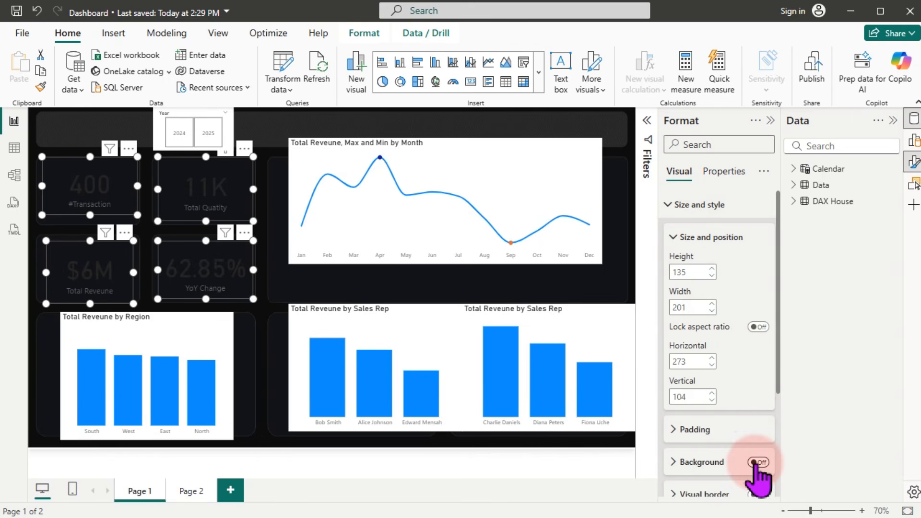
left_click(703, 205)
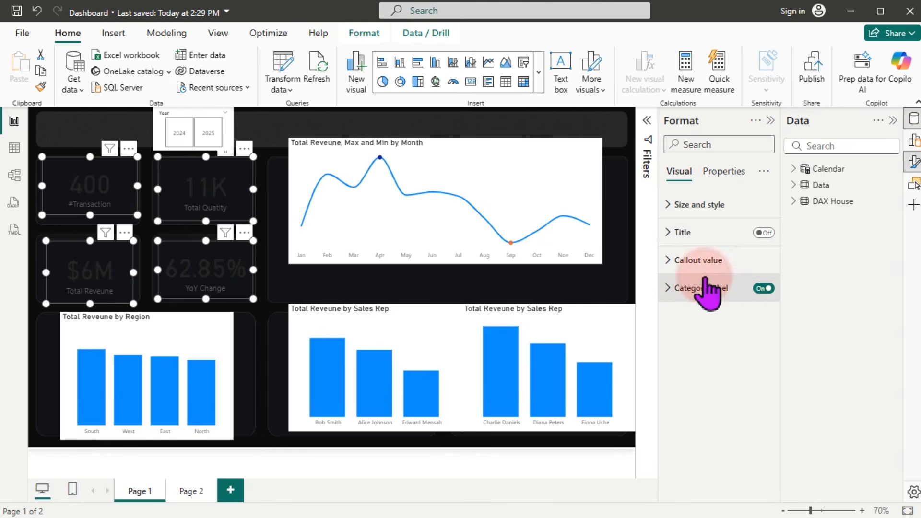
Step: Set the cards' callout values to White 10% darker at font size 30
left_click(722, 260)
left_click(721, 259)
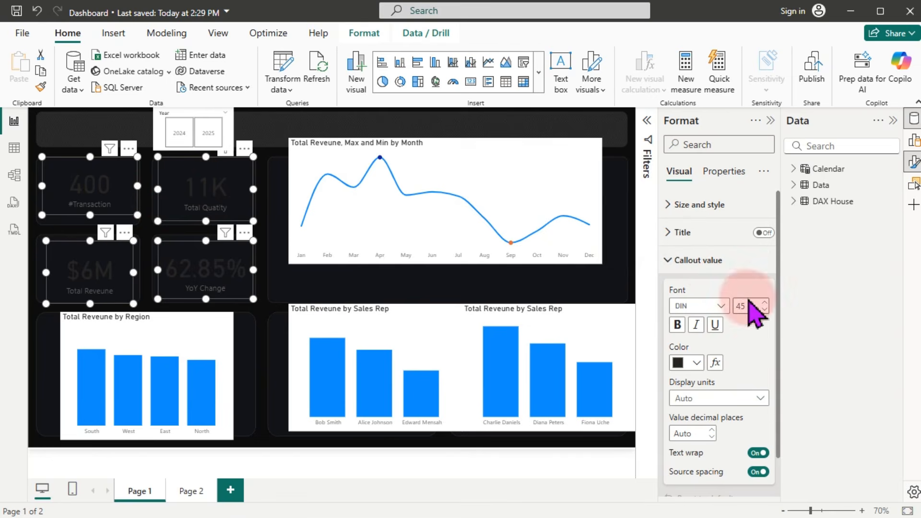
left_click(696, 363)
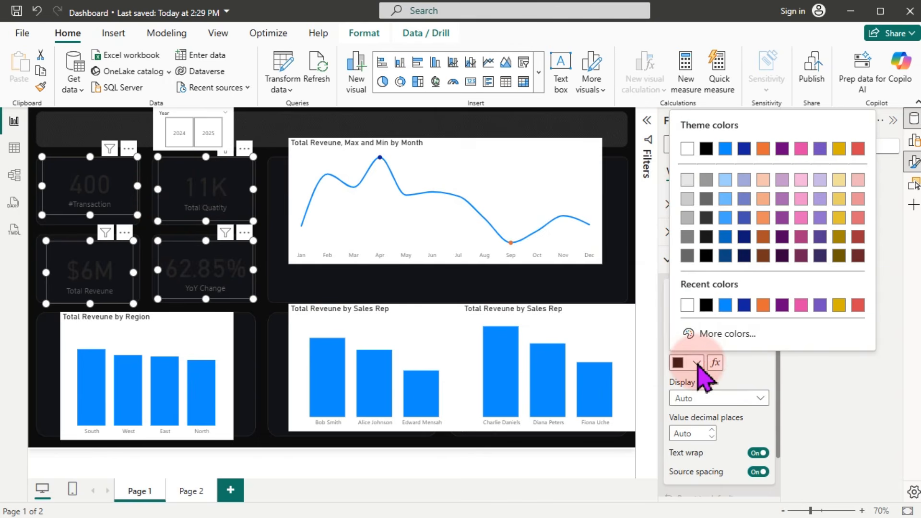
left_click(688, 181)
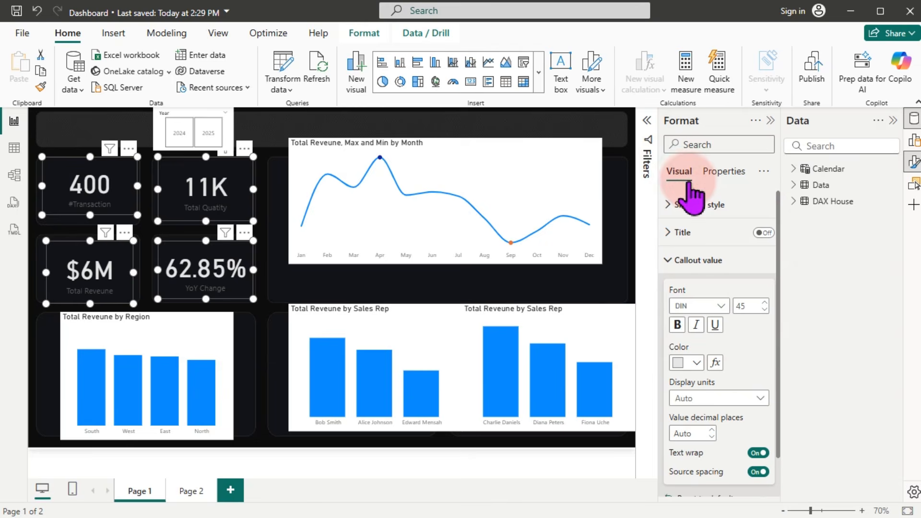
double_click(751, 306)
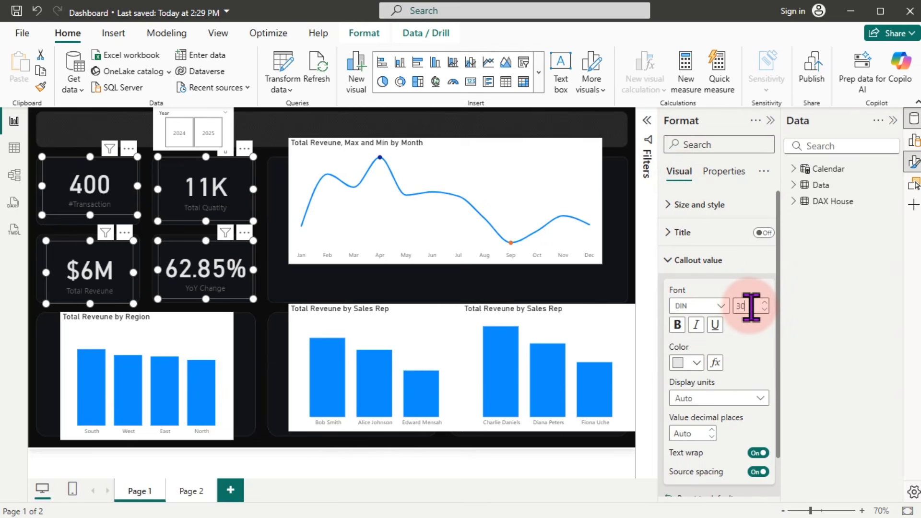
type("30")
key("Return")
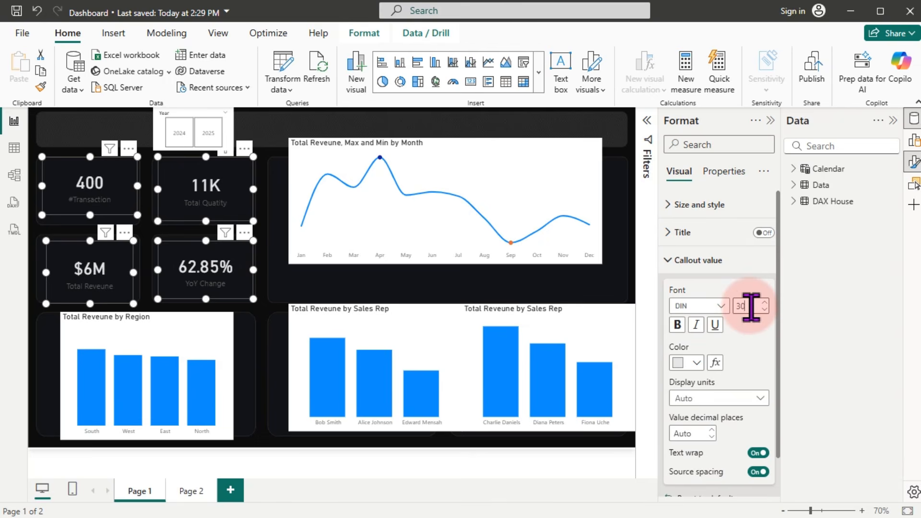
Step: Enter a custom category label colour of RGB 160, 136, 82 for the KPI cards
left_click(696, 261)
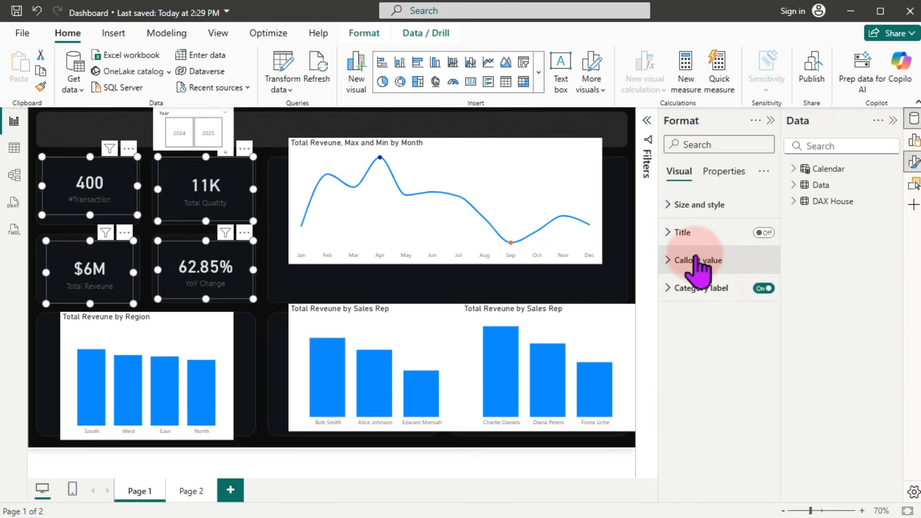
left_click(700, 288)
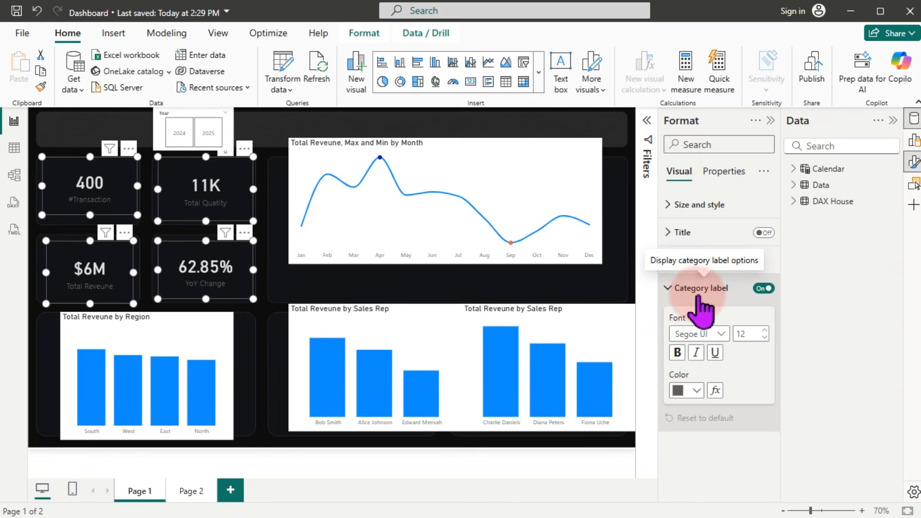
left_click(695, 391)
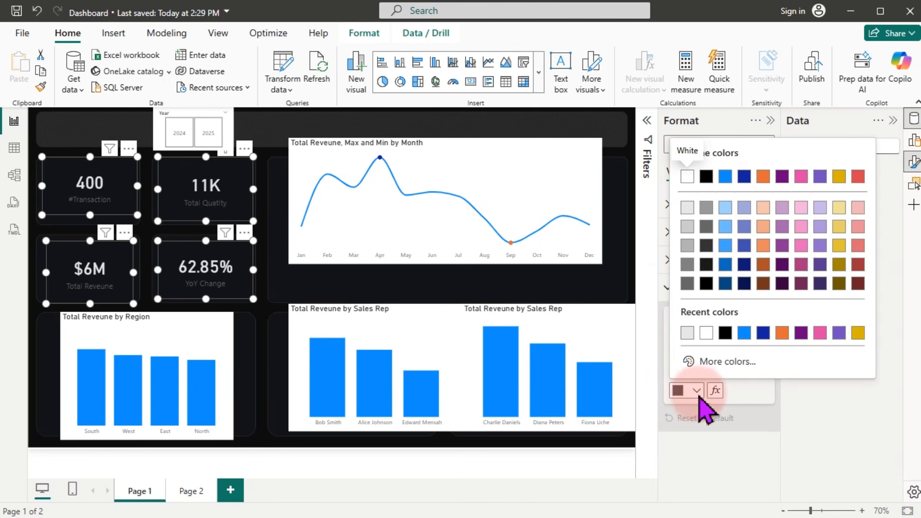
left_click(725, 363)
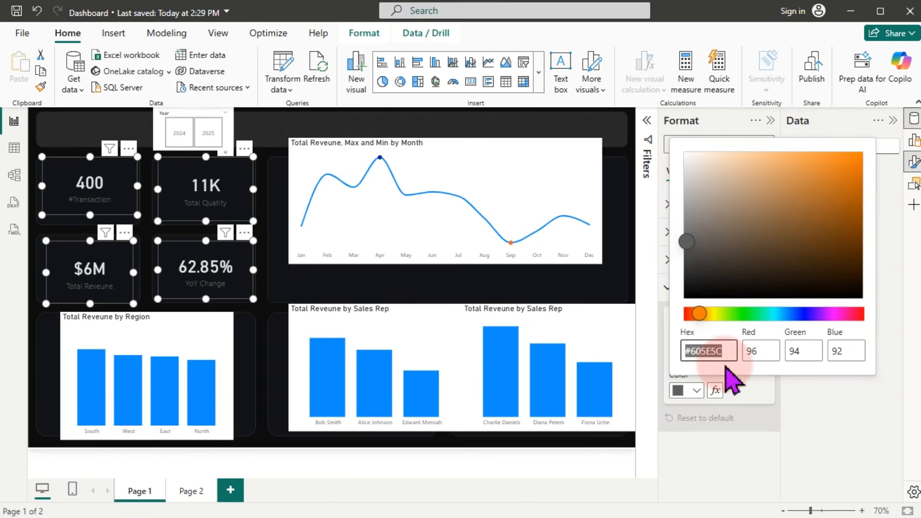
left_click(752, 351)
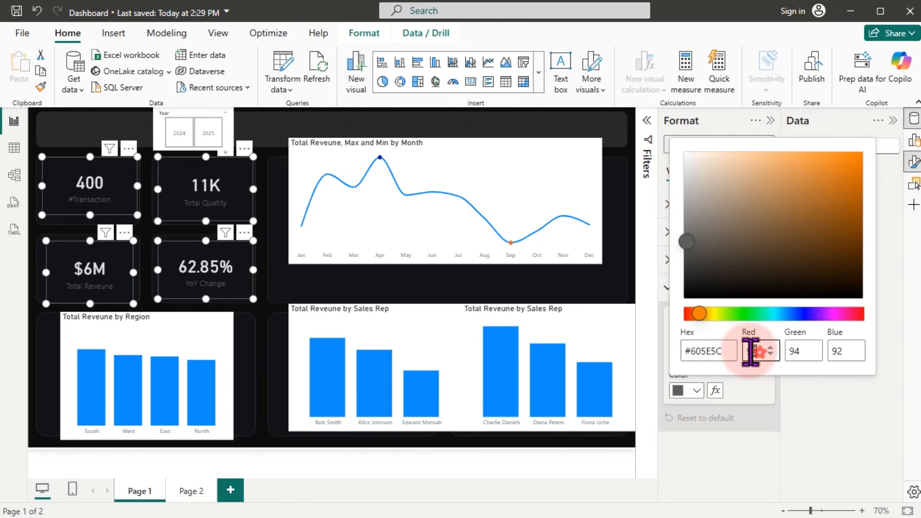
type("1")
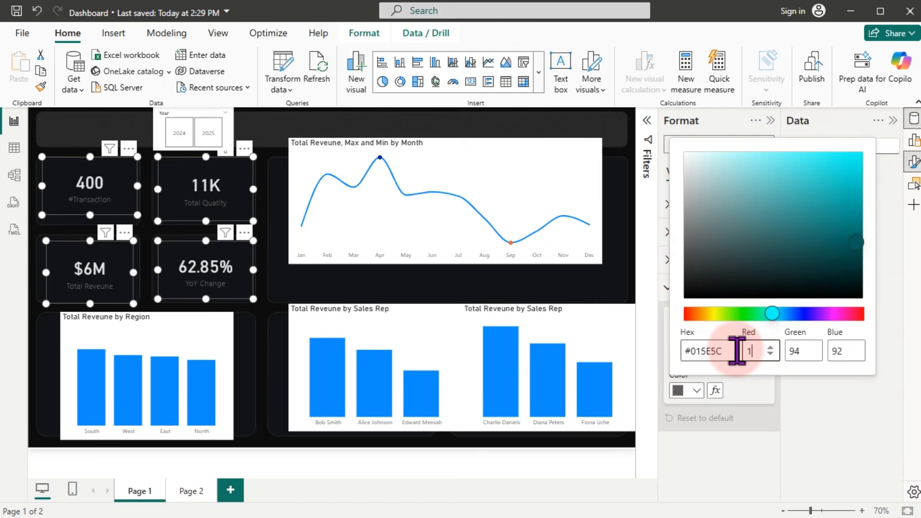
type("60")
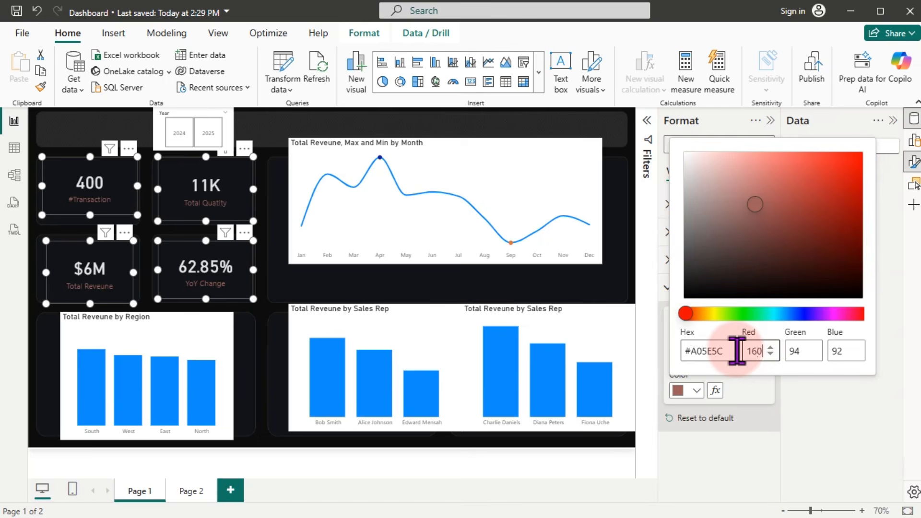
key("Tab")
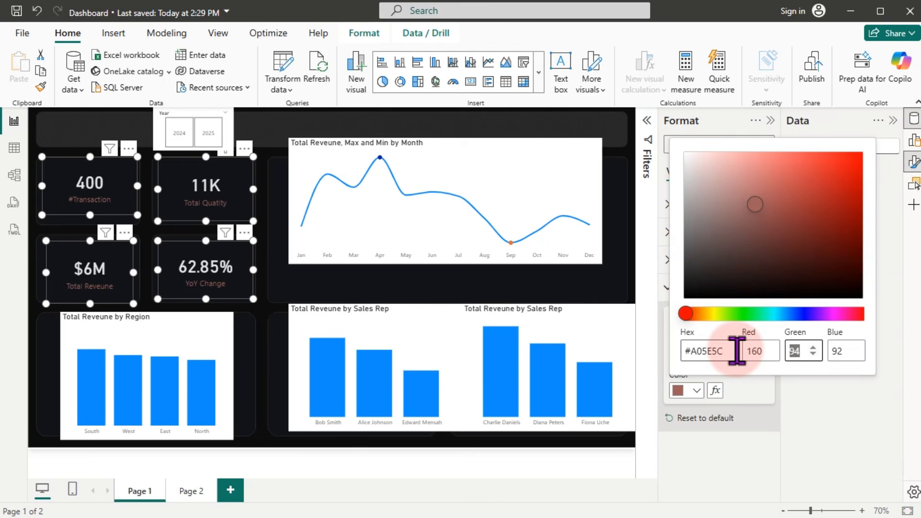
type("13")
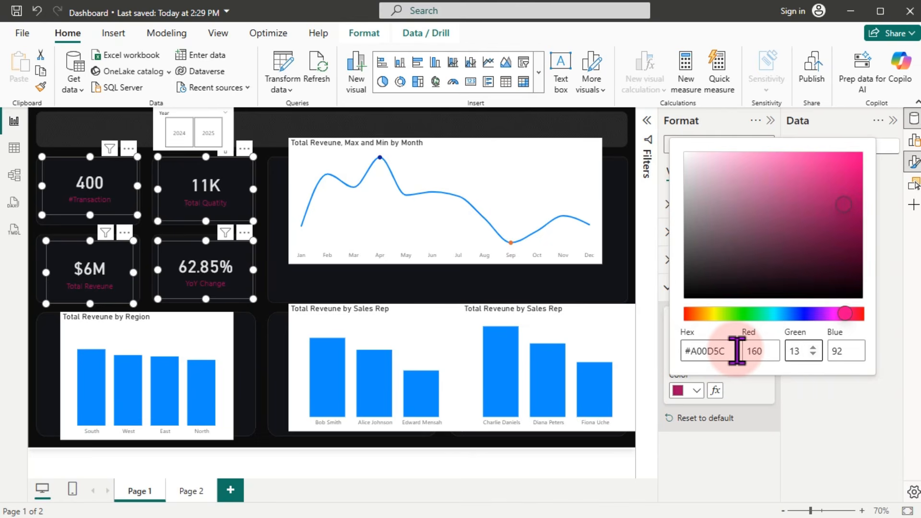
type("6")
key("Tab")
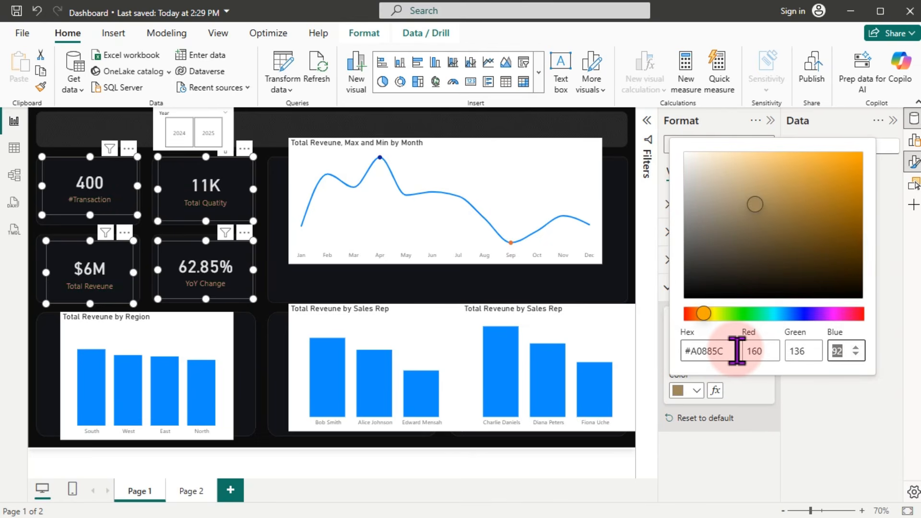
type("82")
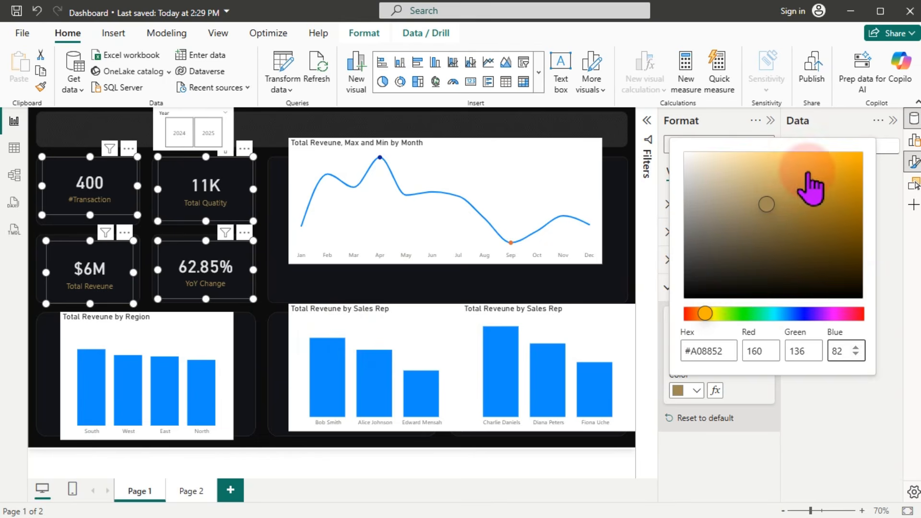
Step: Adjust the KPI label colour to gold #D89B11
left_click(799, 184)
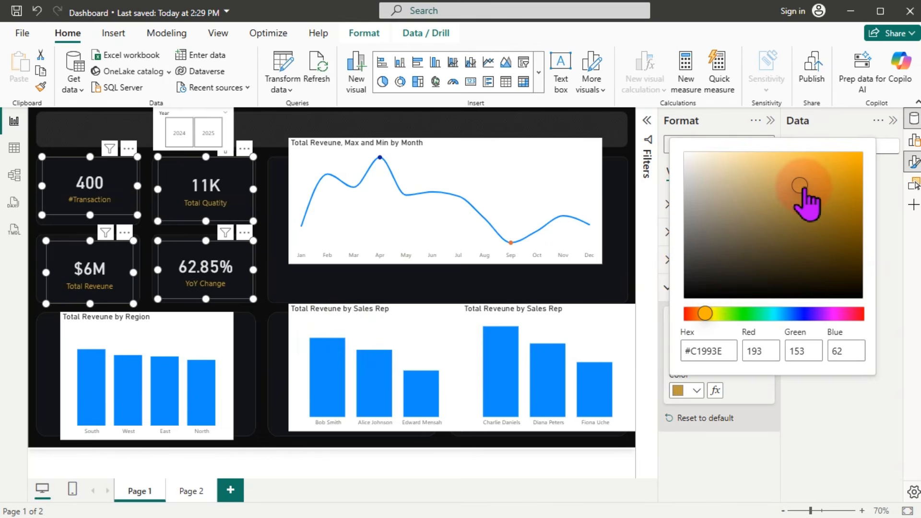
left_click_drag(799, 185, 832, 181)
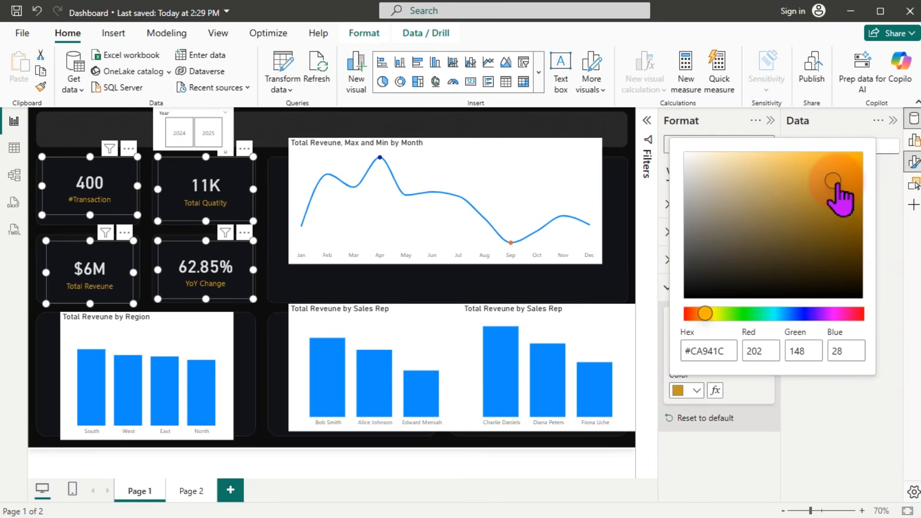
left_click(845, 173)
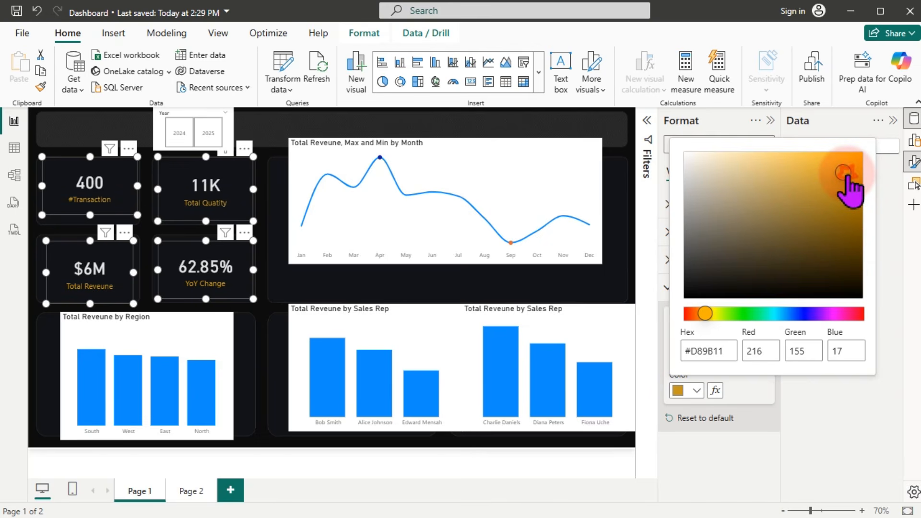
left_click(749, 355)
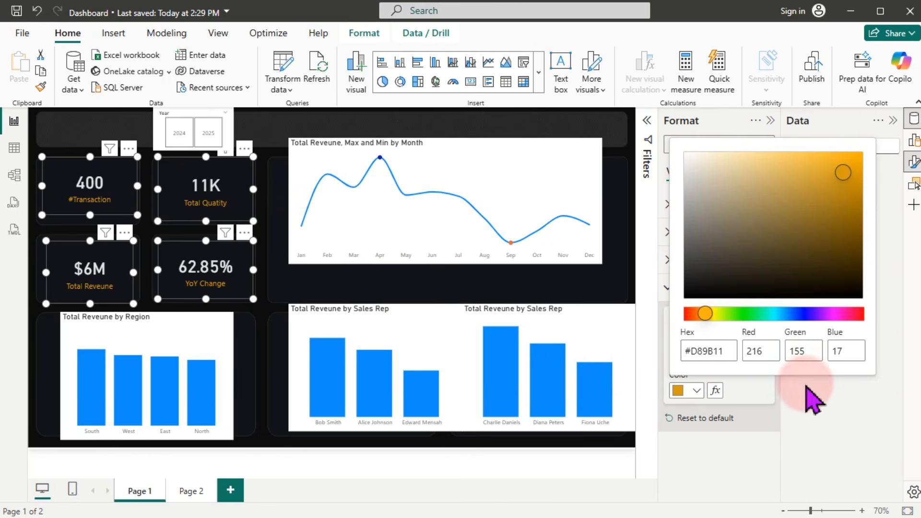
left_click(822, 412)
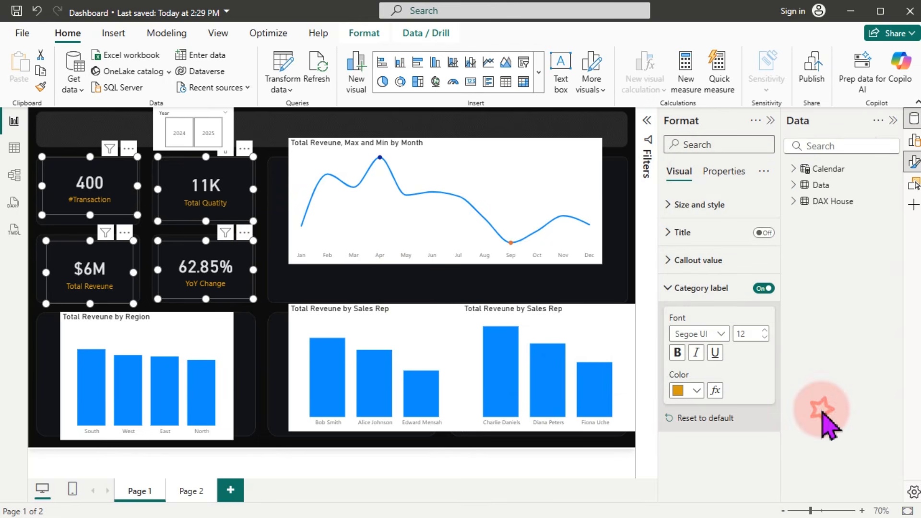
Step: Raise the KPI label font size to 14 and move the line chart slightly down and left
left_click(707, 290)
left_click(708, 288)
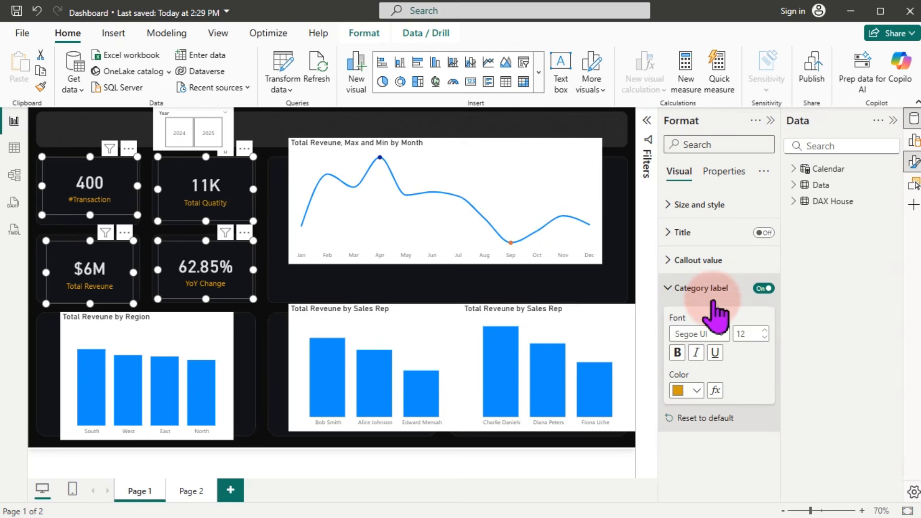
left_click(765, 330)
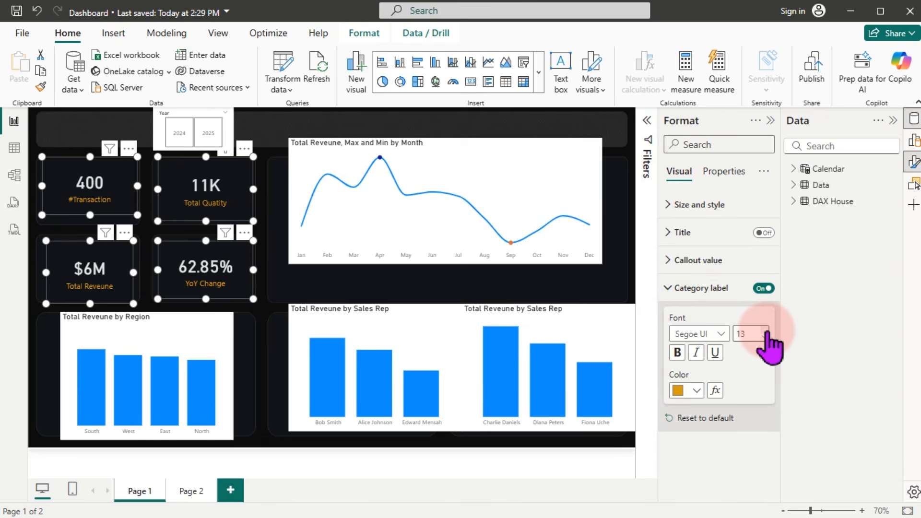
left_click(765, 330)
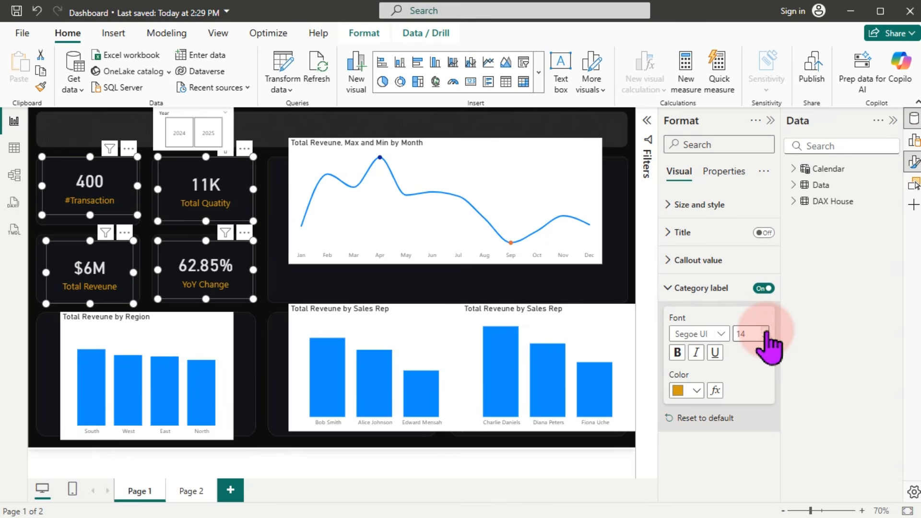
left_click(427, 202)
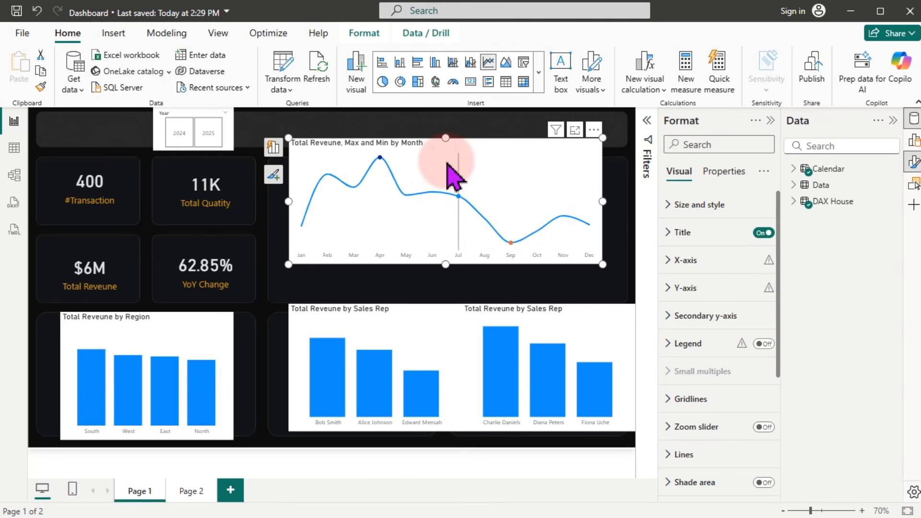
left_click_drag(447, 163, 435, 190)
Step: Shorten the Sales Rep bar chart from the top and widen the line chart to the right
left_click(436, 329)
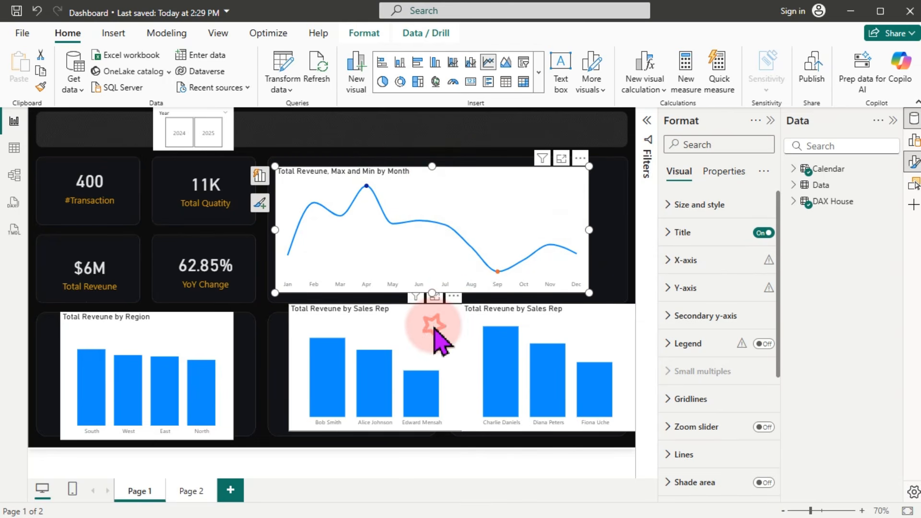
left_click_drag(375, 304, 375, 321)
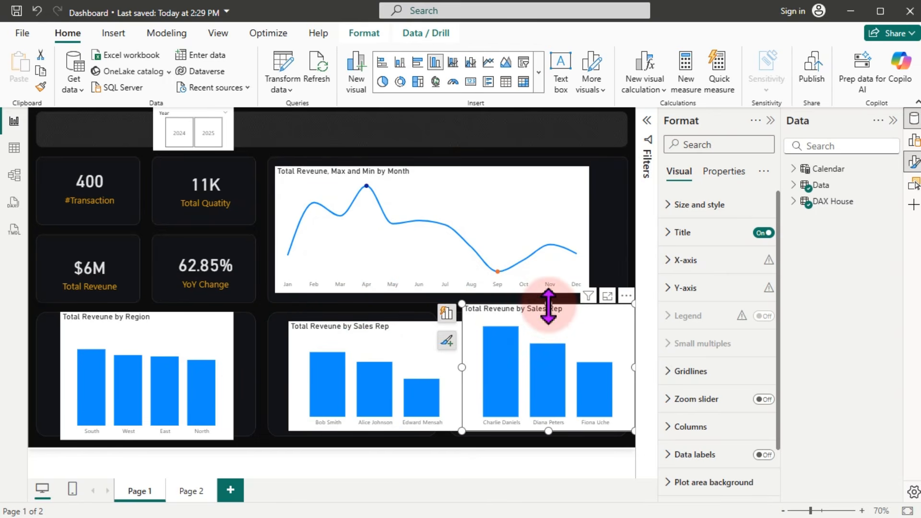
left_click_drag(559, 306, 551, 326)
left_click(422, 219)
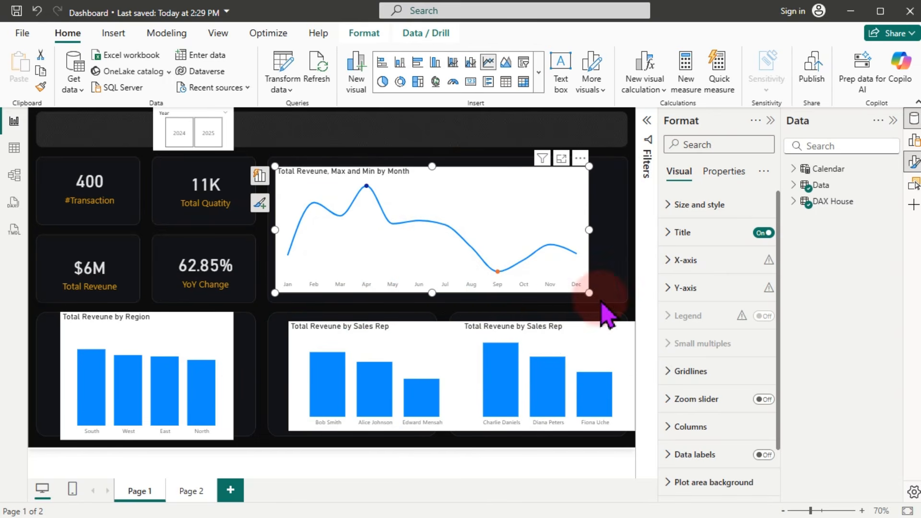
left_click_drag(596, 298, 622, 299)
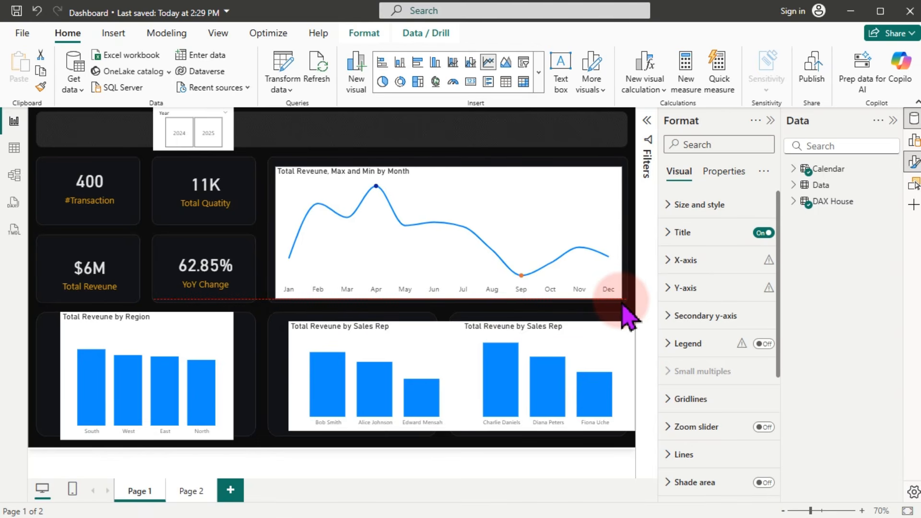
Step: Turn off the line chart's background and colour its X-axis month labels White 10% darker
left_click(713, 211)
left_click(761, 462)
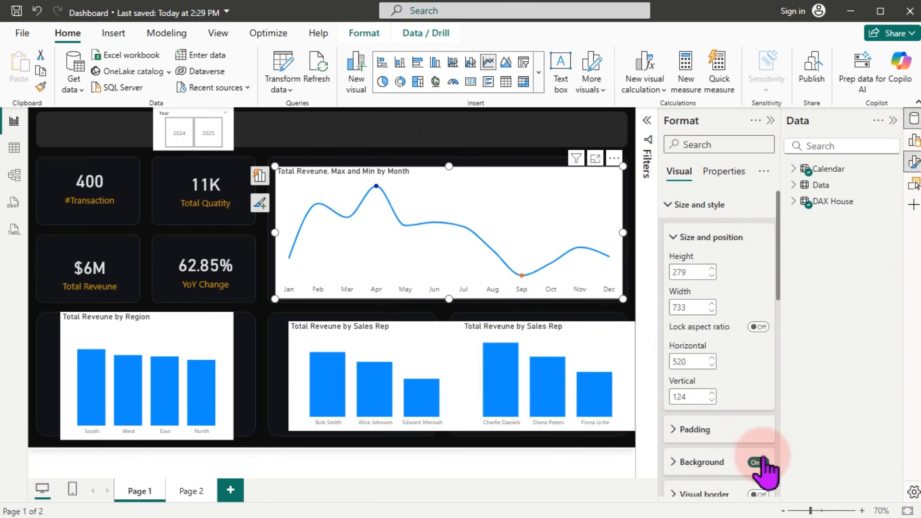
left_click(700, 206)
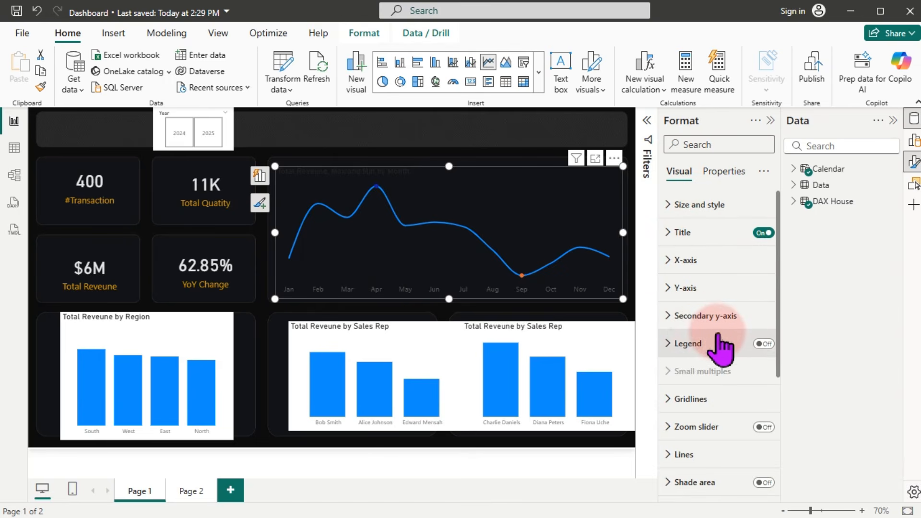
left_click(685, 261)
left_click(697, 386)
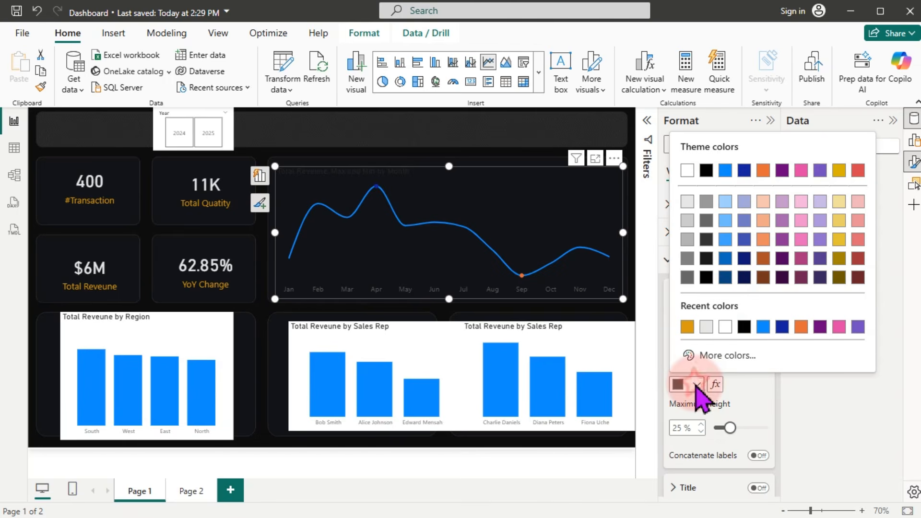
left_click(693, 203)
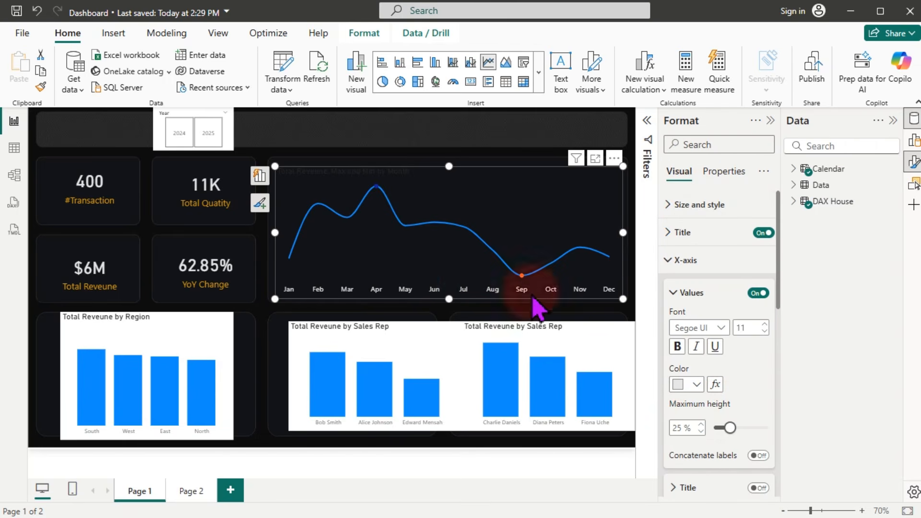
left_click(686, 262)
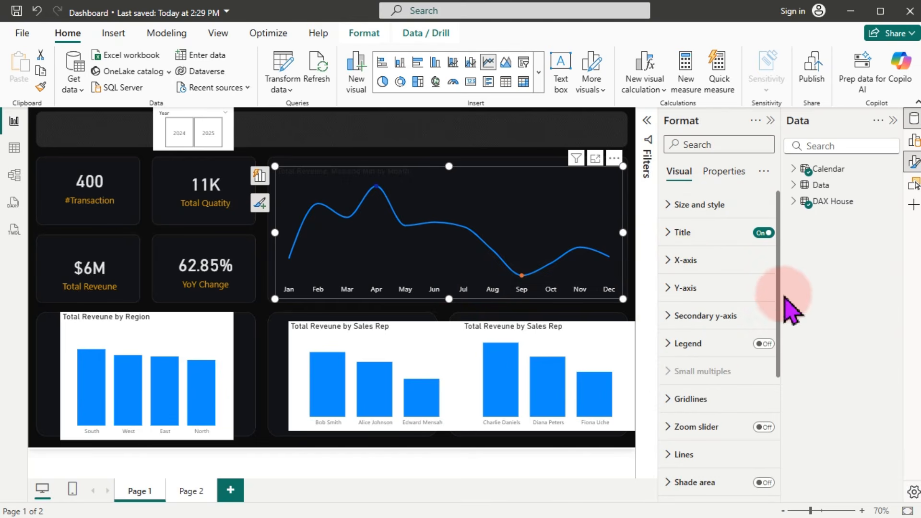
Step: In the line colour settings, choose the Total Reveune series to format
left_click_drag(778, 291, 777, 387)
scroll(759, 381, "down", 1)
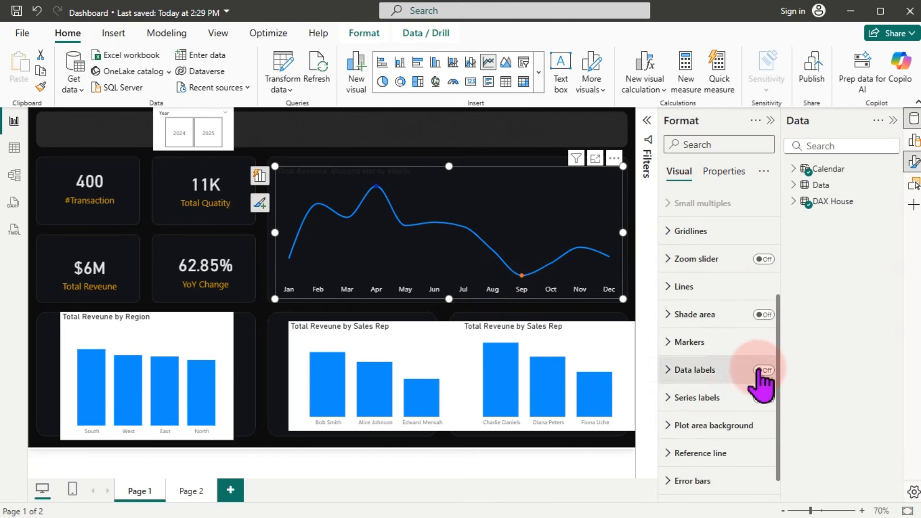
left_click(682, 288)
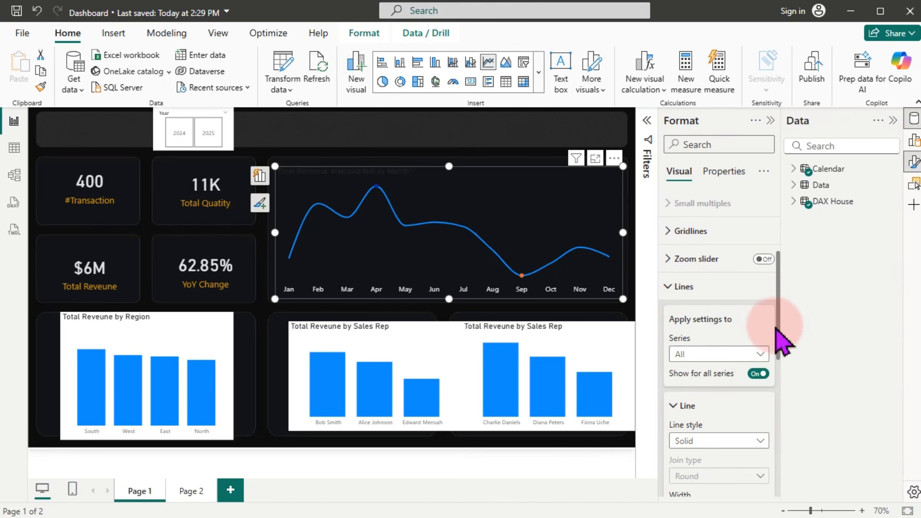
left_click_drag(778, 317, 778, 335)
scroll(784, 340, "down", 1)
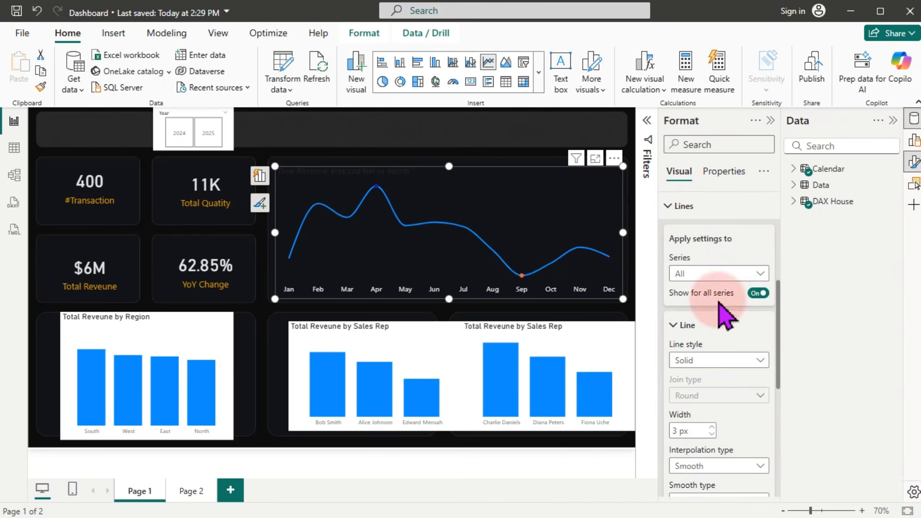
left_click_drag(779, 307, 781, 354)
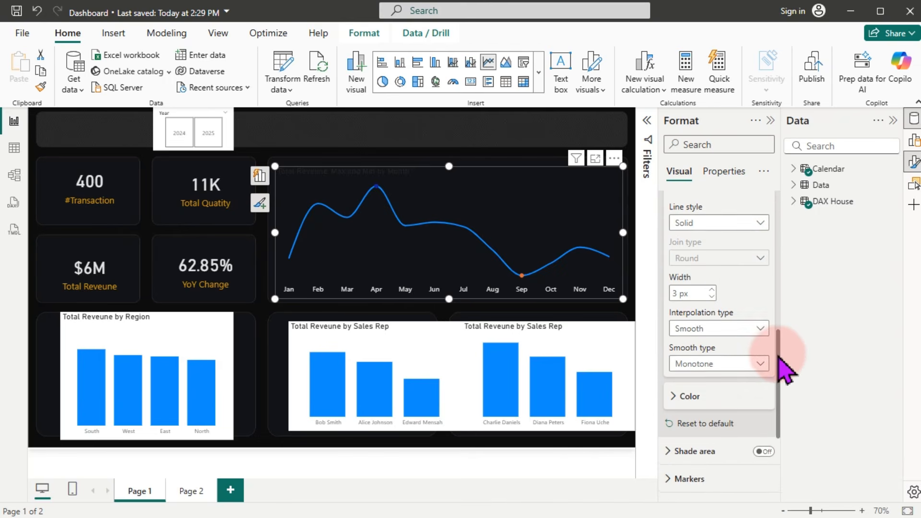
left_click(689, 394)
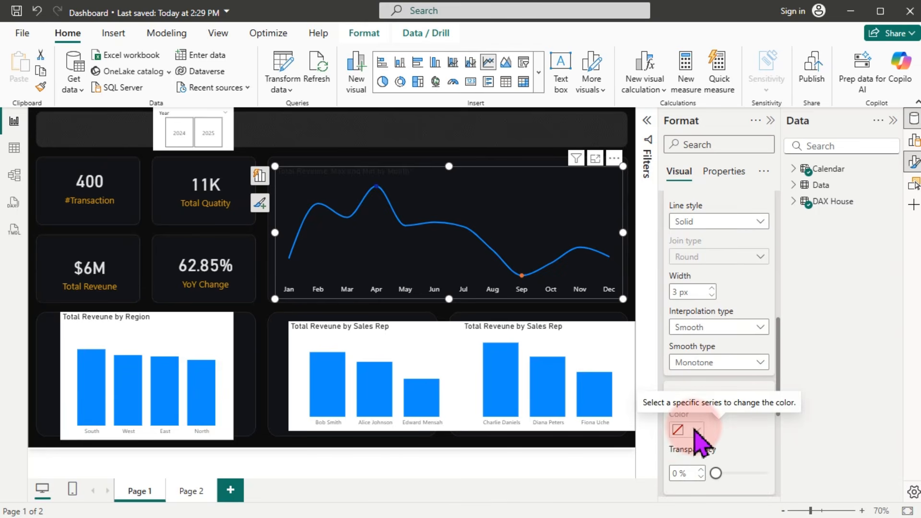
left_click_drag(781, 397, 766, 334)
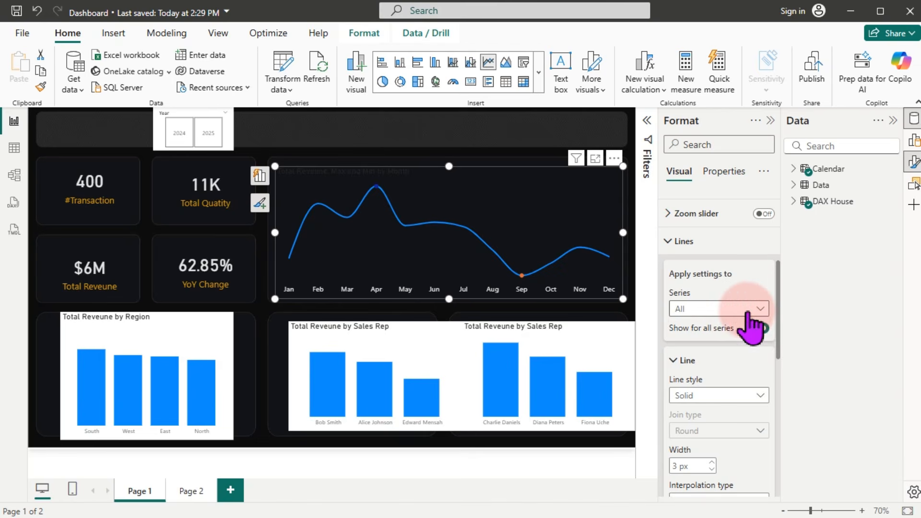
left_click(749, 309)
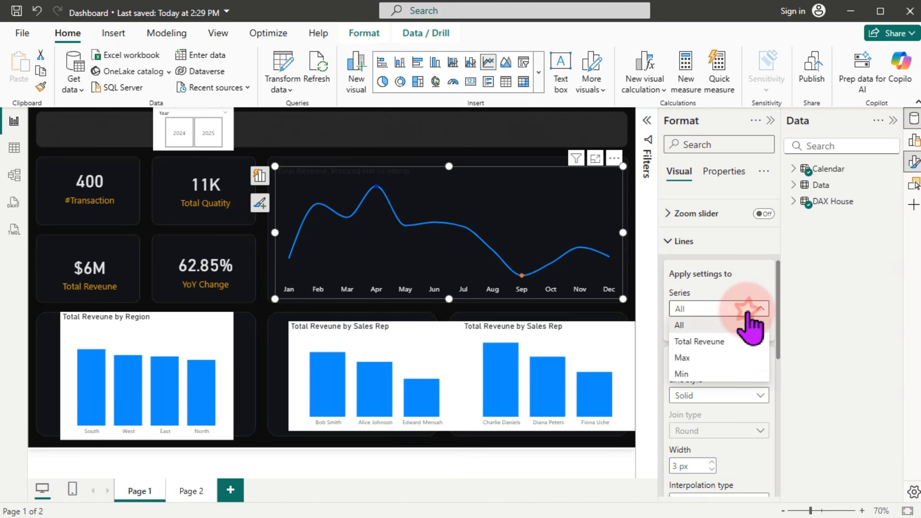
left_click(699, 341)
Step: Colour the Total Reveune line orange instead of blue
left_click_drag(781, 311, 781, 396)
left_click(694, 341)
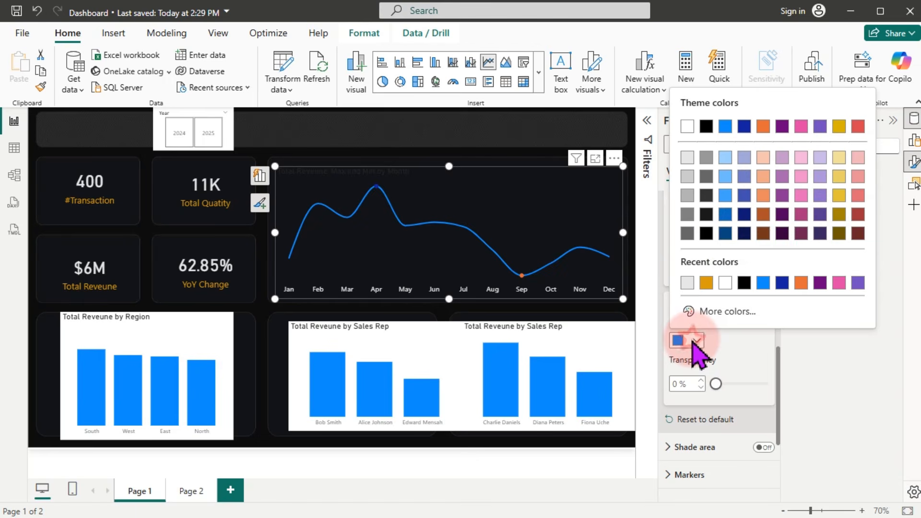
left_click(706, 283)
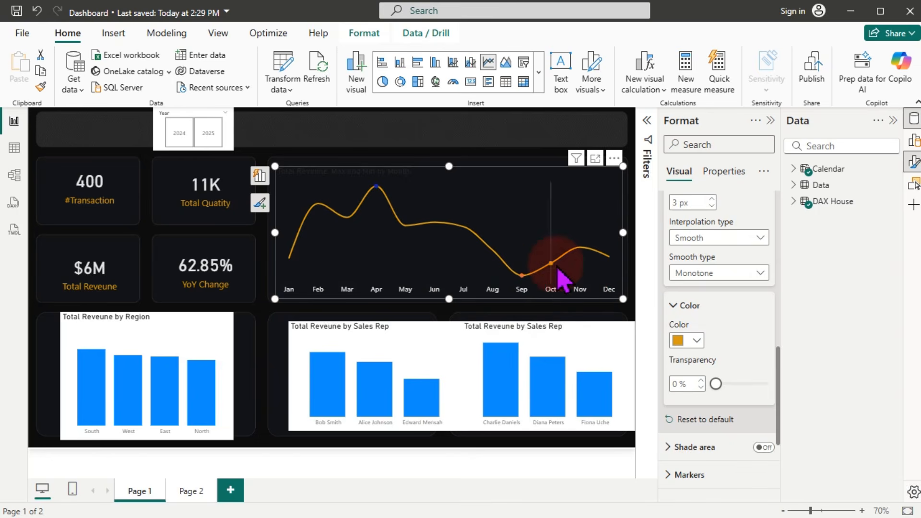
mouse_move(523, 276)
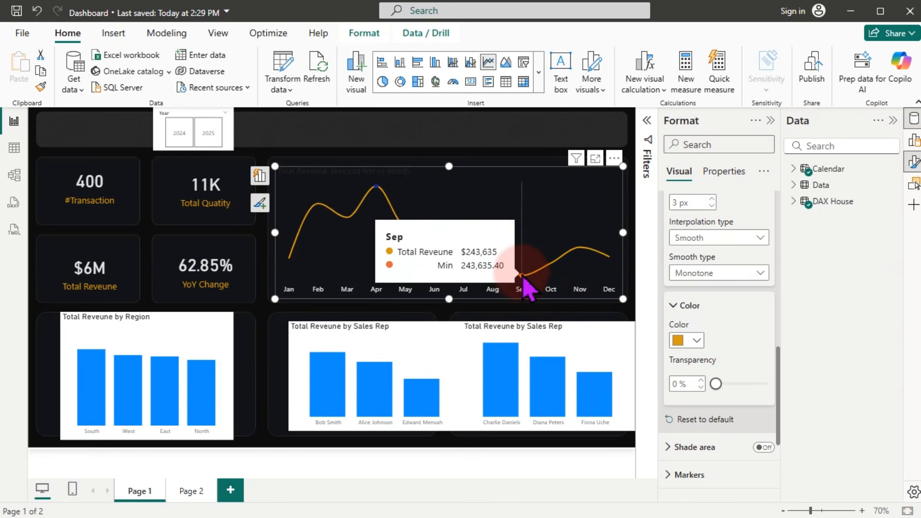
mouse_move(398, 235)
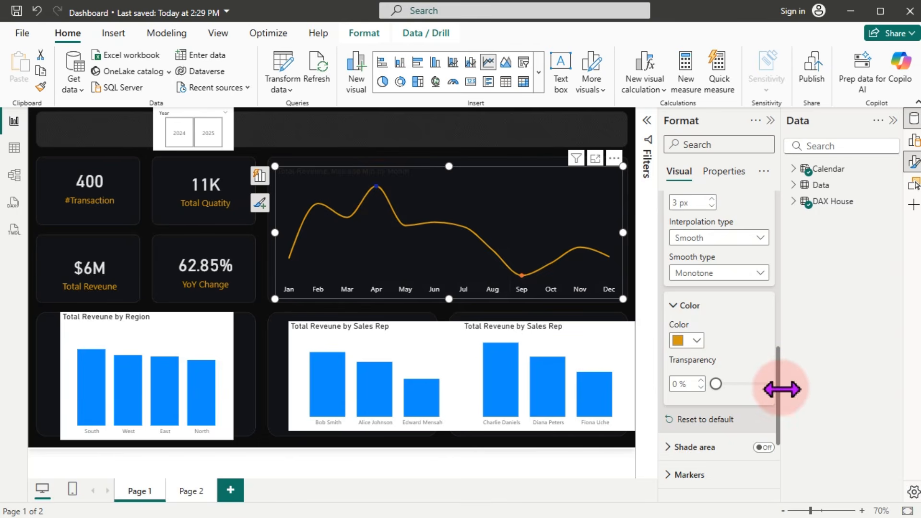
left_click_drag(779, 390, 777, 187)
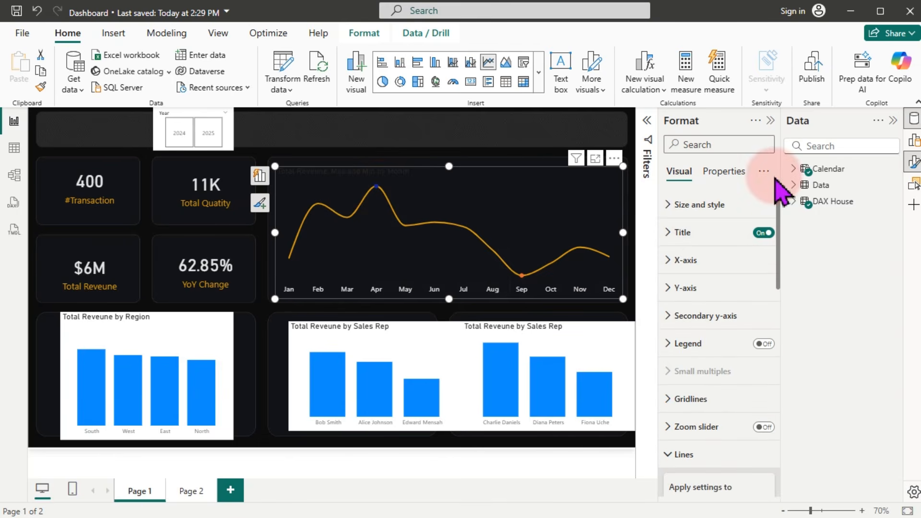
Step: Make the chart title 'Revenue Generated on Monthly basis' orange
left_click(709, 207)
left_click(709, 211)
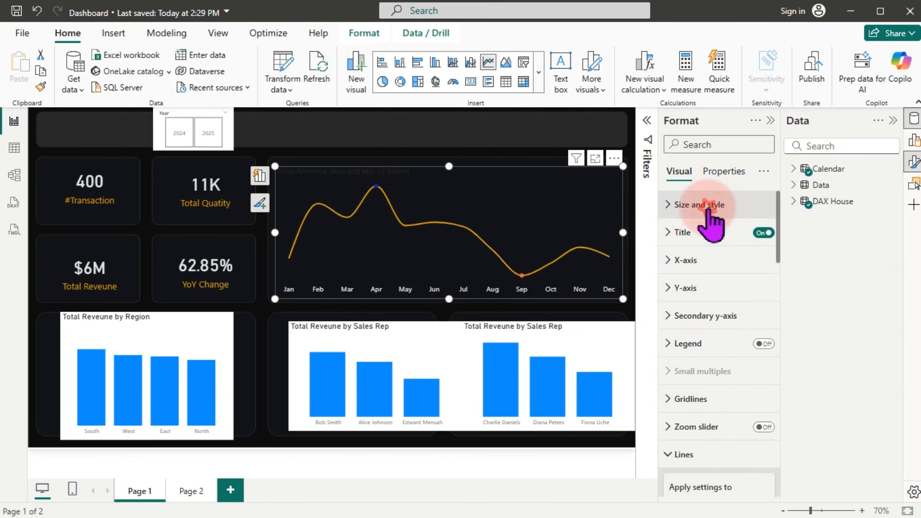
left_click(697, 234)
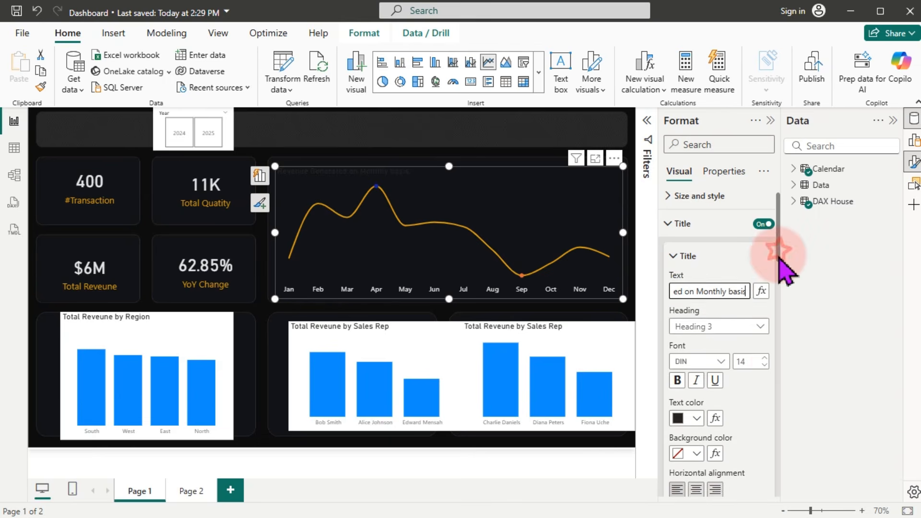
scroll(781, 268, "down", 2)
left_click(687, 327)
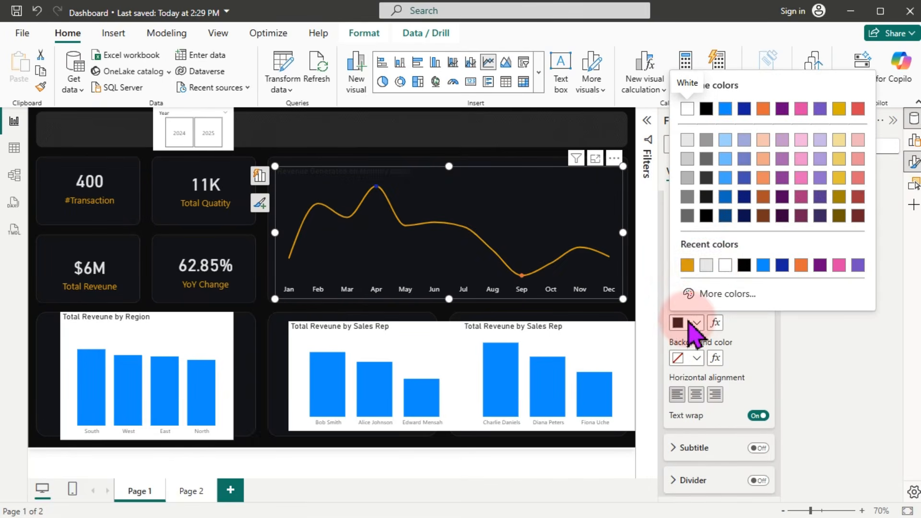
left_click(704, 267)
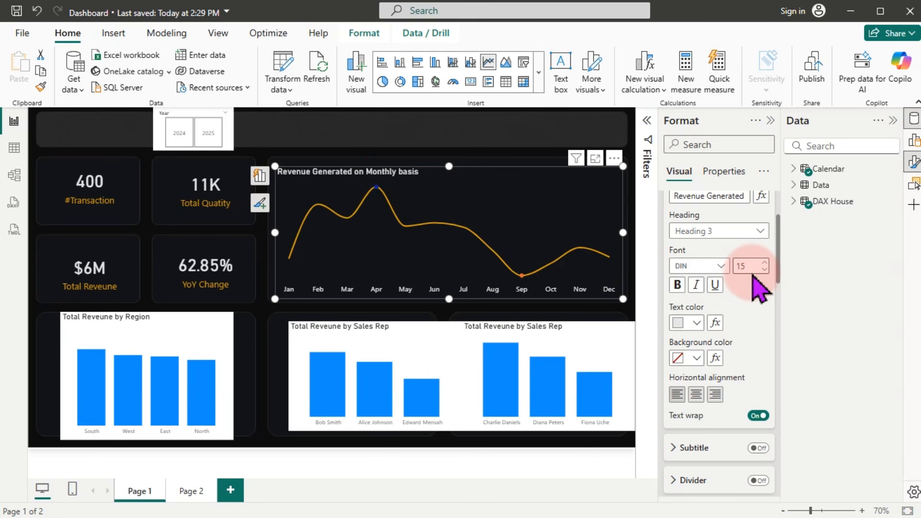
left_click(695, 322)
left_click(706, 265)
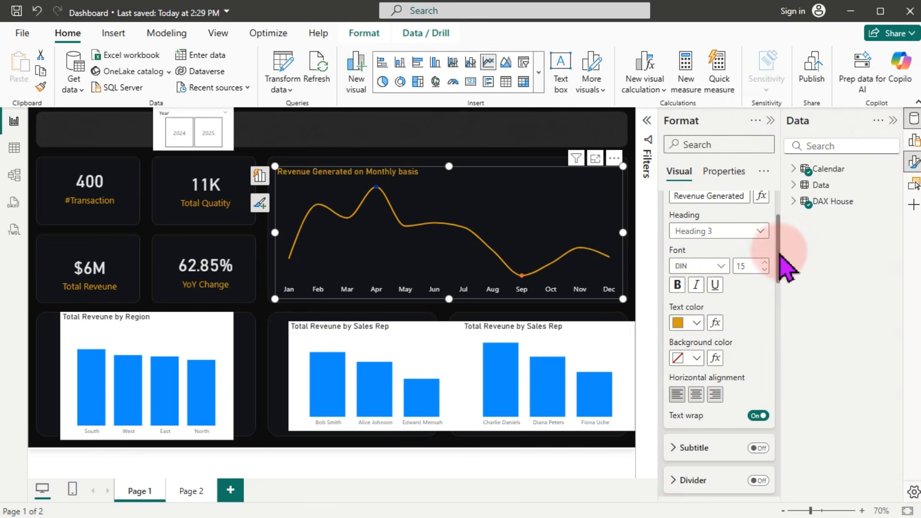
Step: Add the subtitle 'circle highlighted the min and max month' in white at size 11
left_click_drag(779, 252, 779, 292)
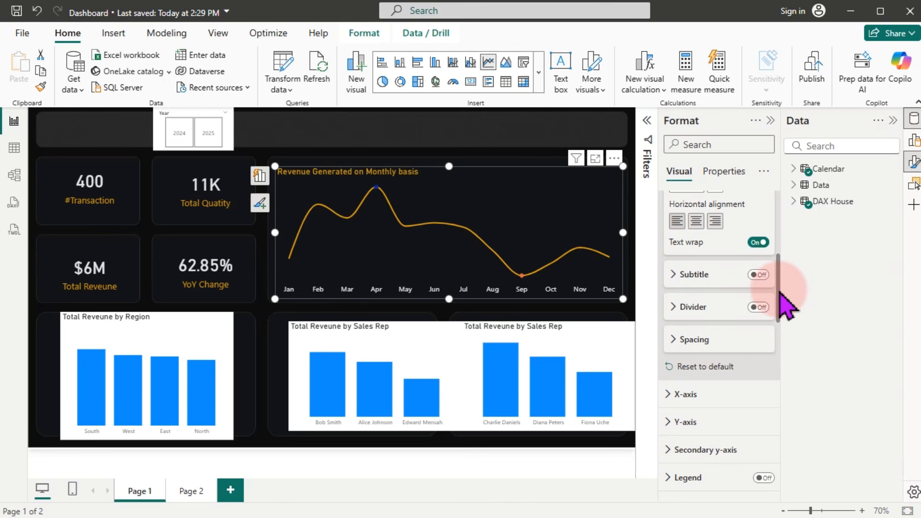
left_click(758, 275)
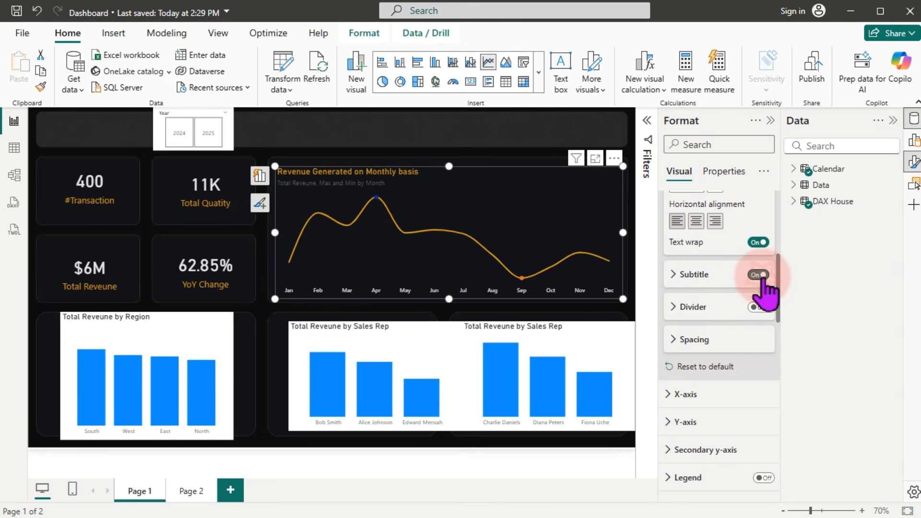
left_click(693, 278)
left_click(720, 310)
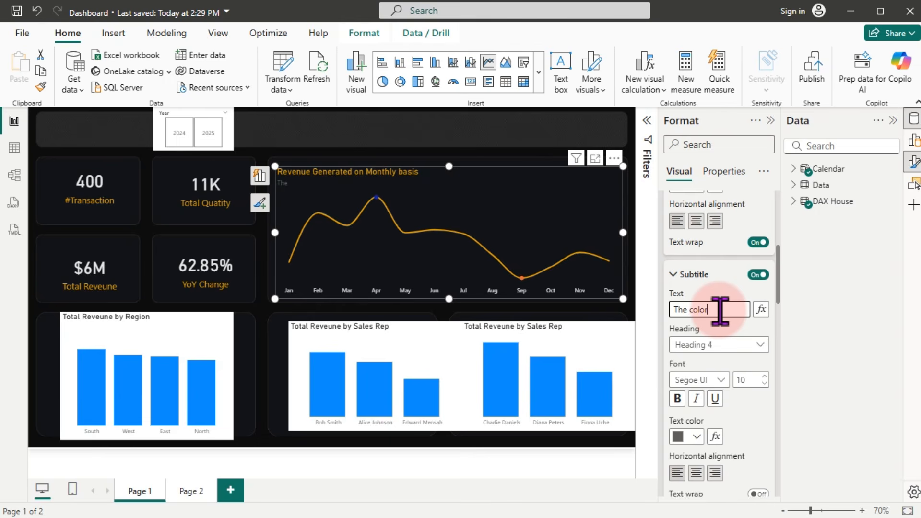
type("circle highlighted the min and max month")
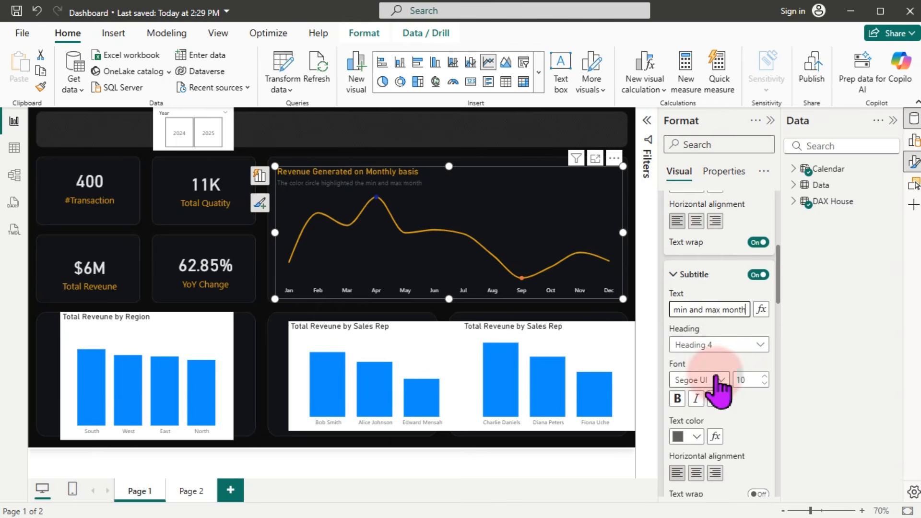
left_click(696, 436)
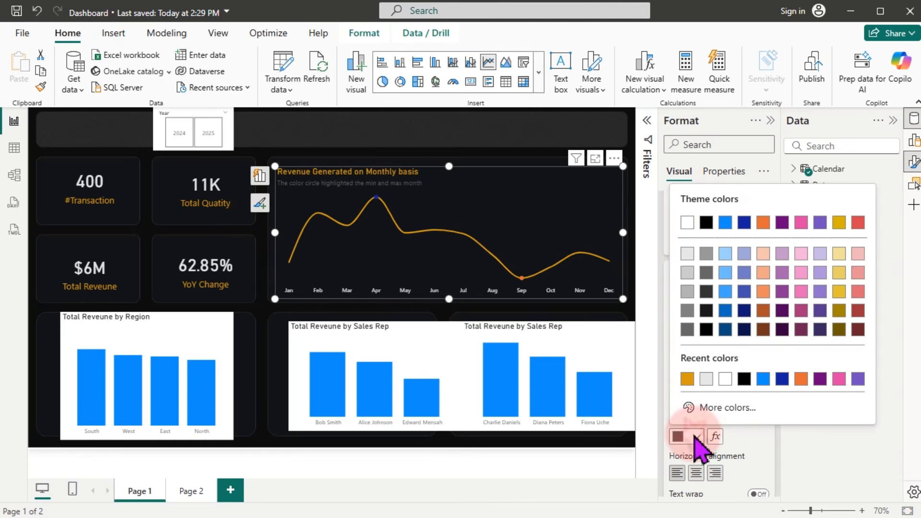
left_click(688, 291)
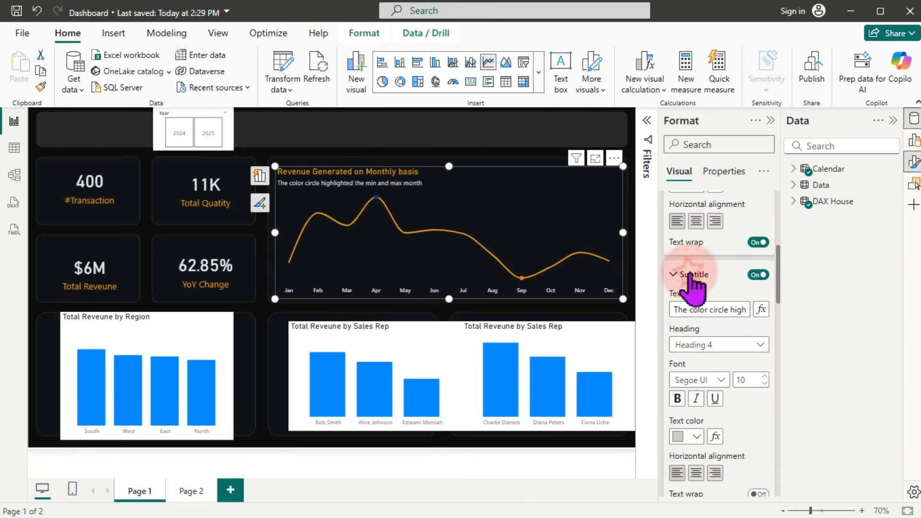
left_click(696, 437)
left_click(688, 254)
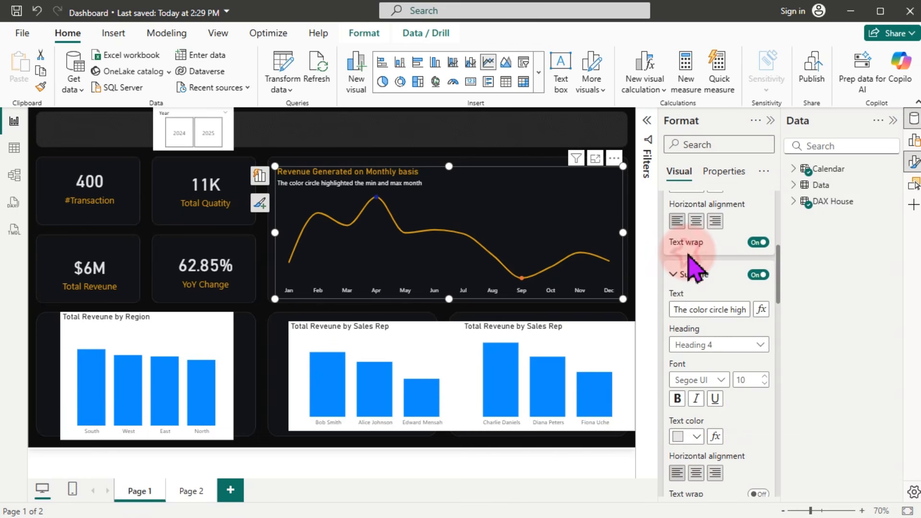
left_click(762, 378)
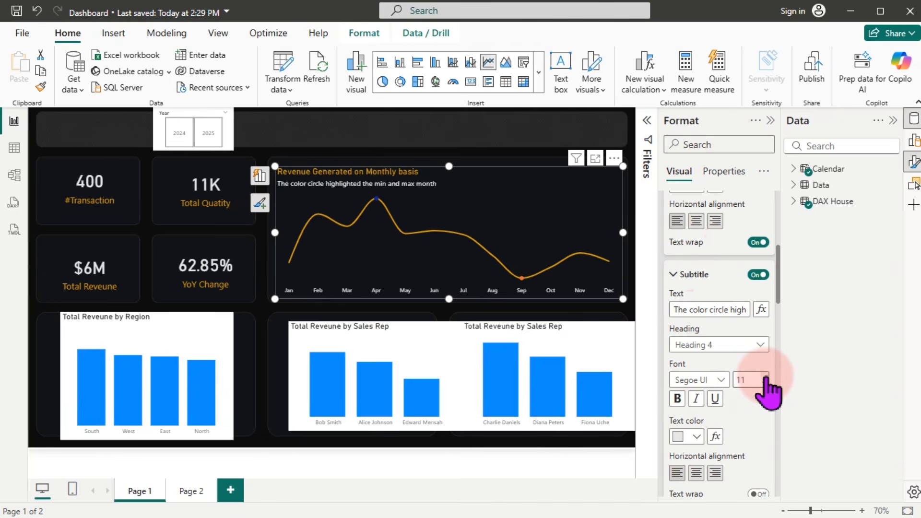
Step: Check the line chart in Focus mode, then return to the full dashboard
left_click(596, 158)
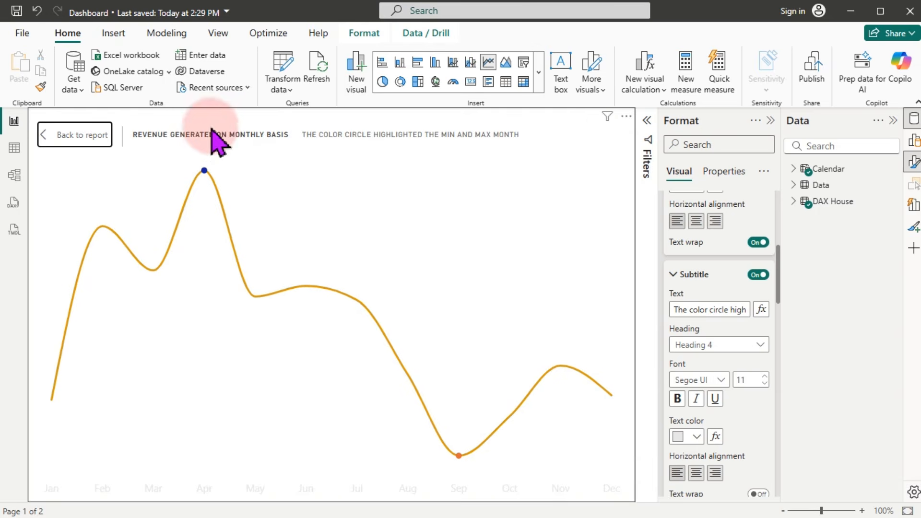
left_click(82, 135)
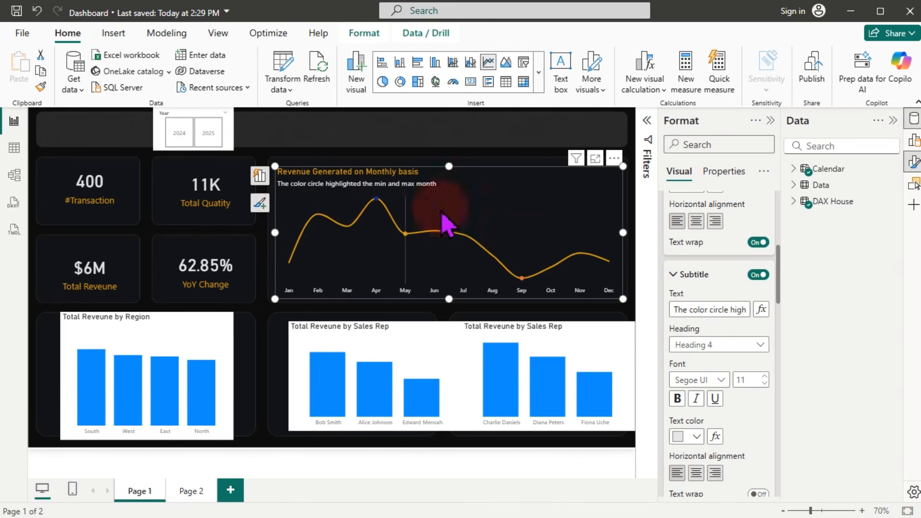
left_click(913, 162)
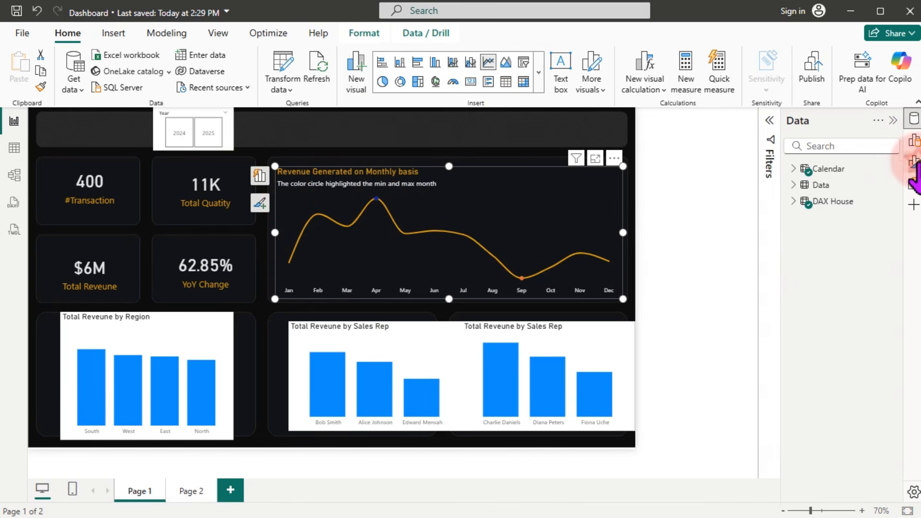
left_click(914, 162)
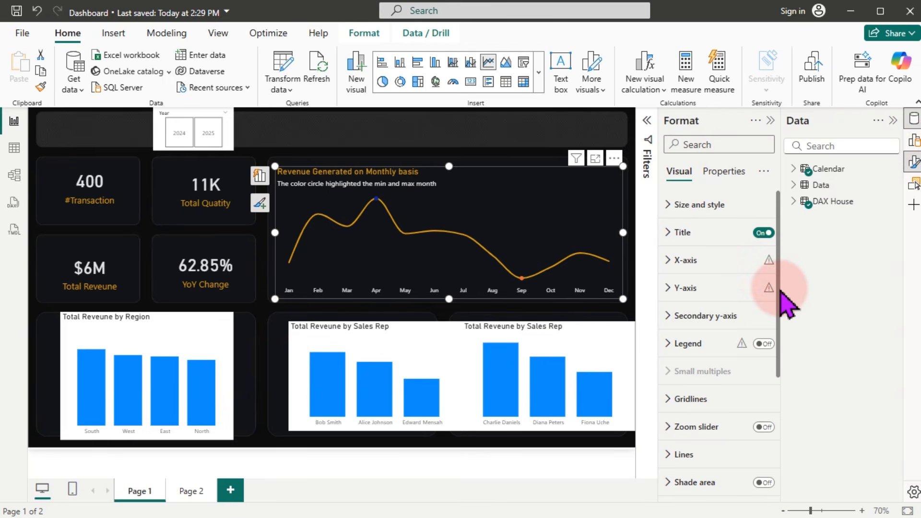
Step: Turn on markers for the Max series of the revenue line chart
left_click_drag(780, 289, 765, 442)
left_click(765, 318)
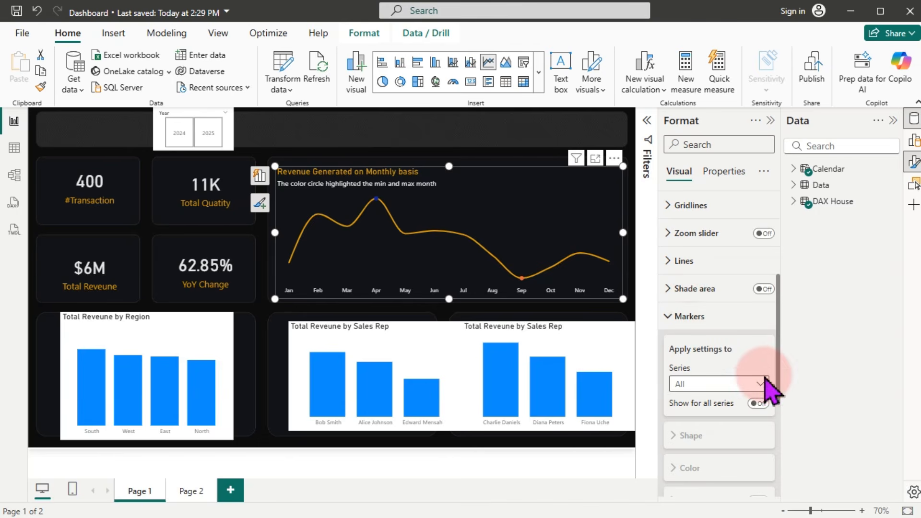
left_click(760, 384)
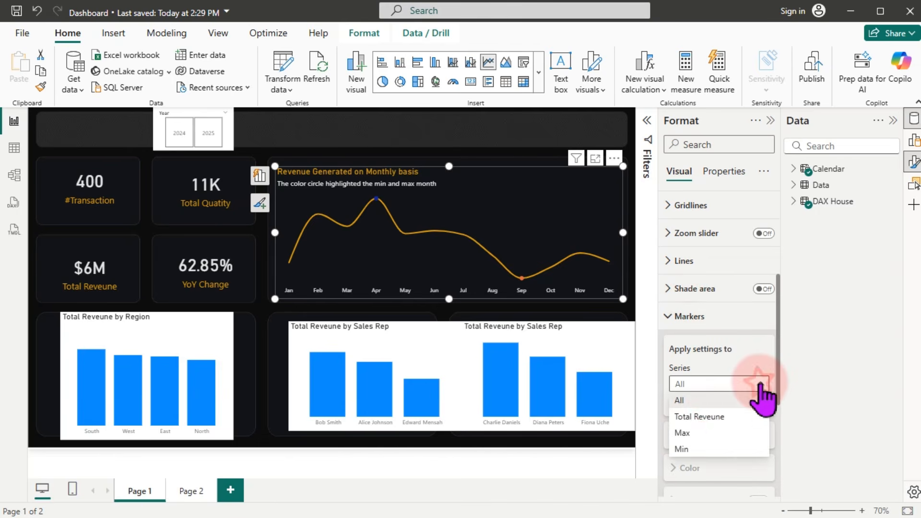
left_click(686, 433)
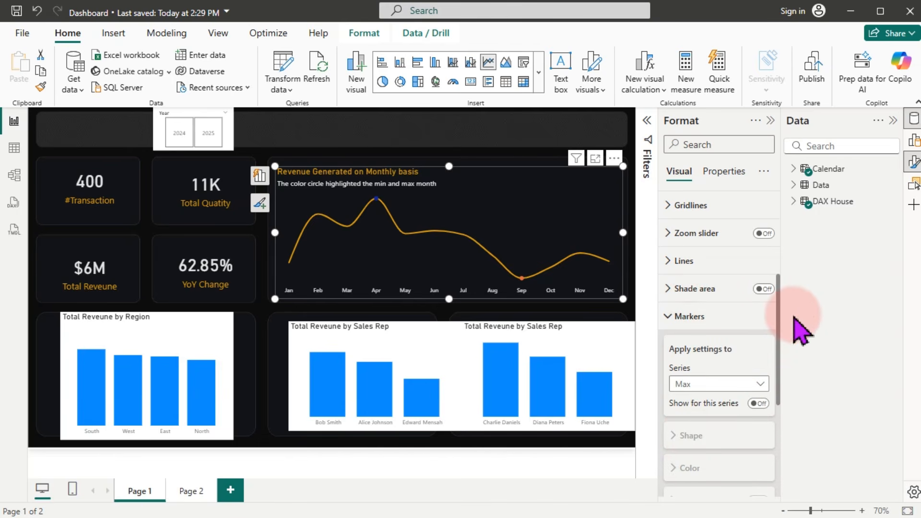
left_click_drag(778, 316, 775, 366)
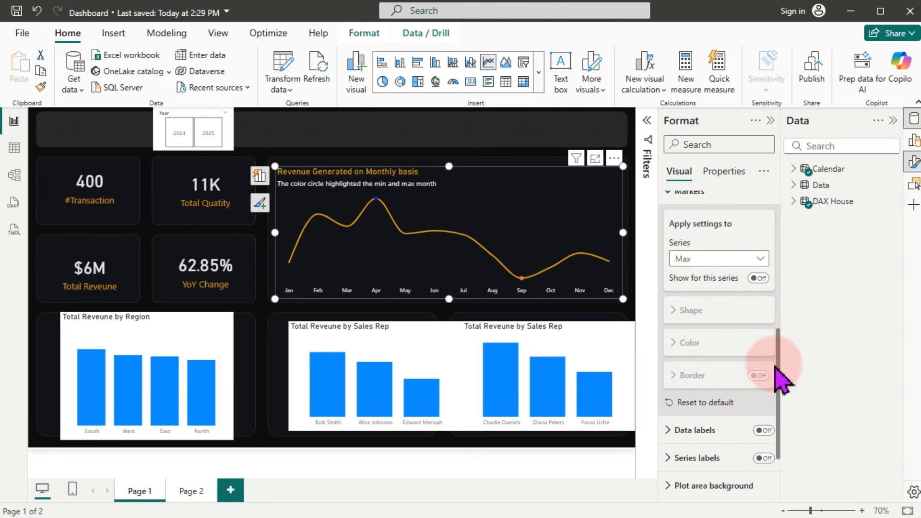
left_click(758, 278)
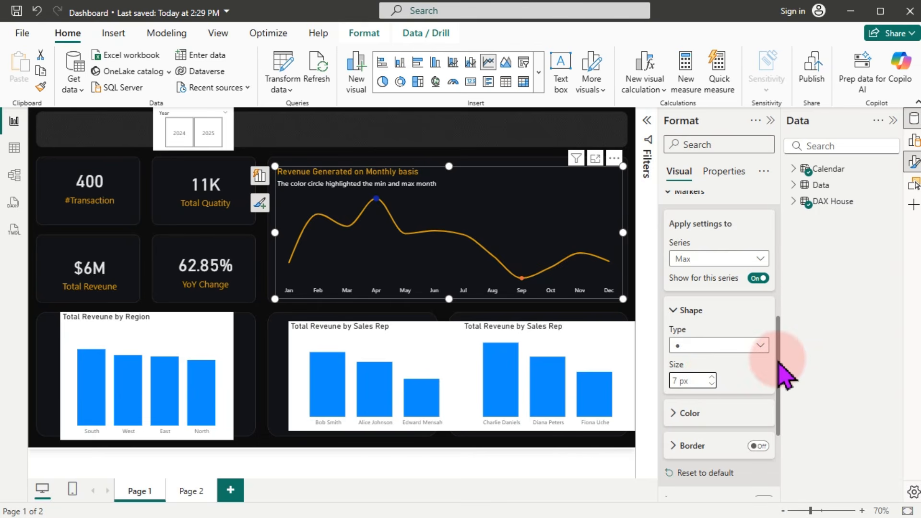
Step: Colour the Max marker bright green #0EEA62
scroll(768, 380, "down", 2)
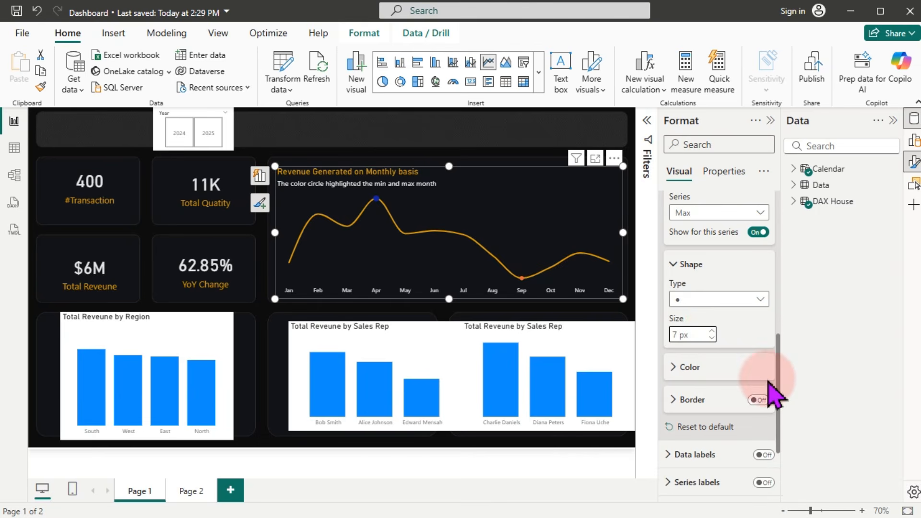
left_click(689, 368)
left_click(692, 402)
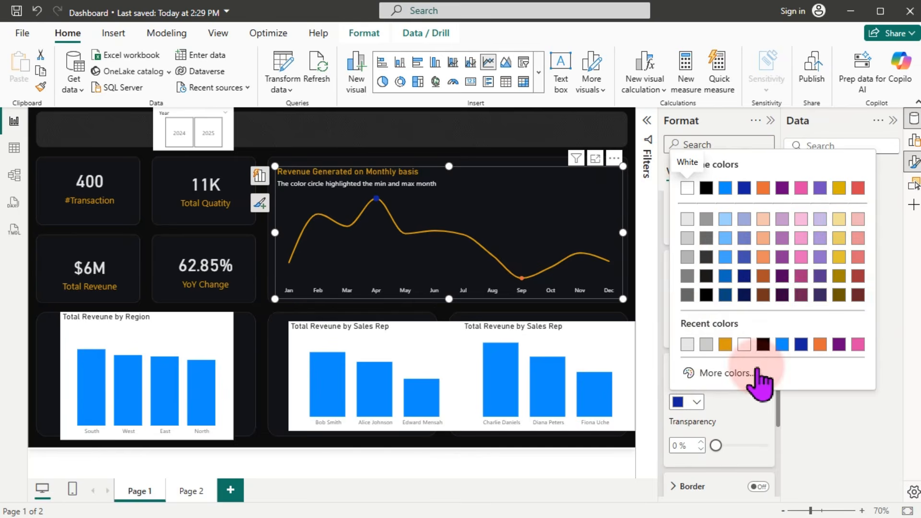
left_click(729, 373)
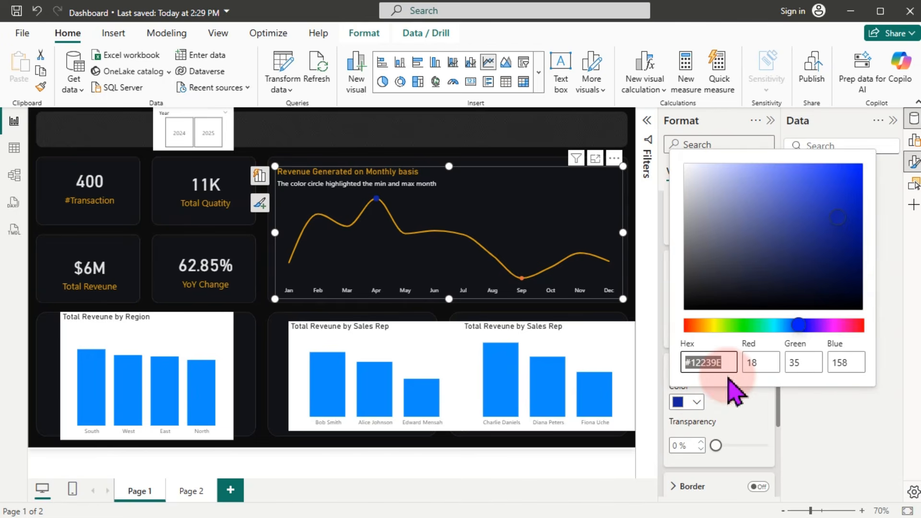
left_click(746, 326)
left_click_drag(747, 330, 752, 328)
left_click(845, 177)
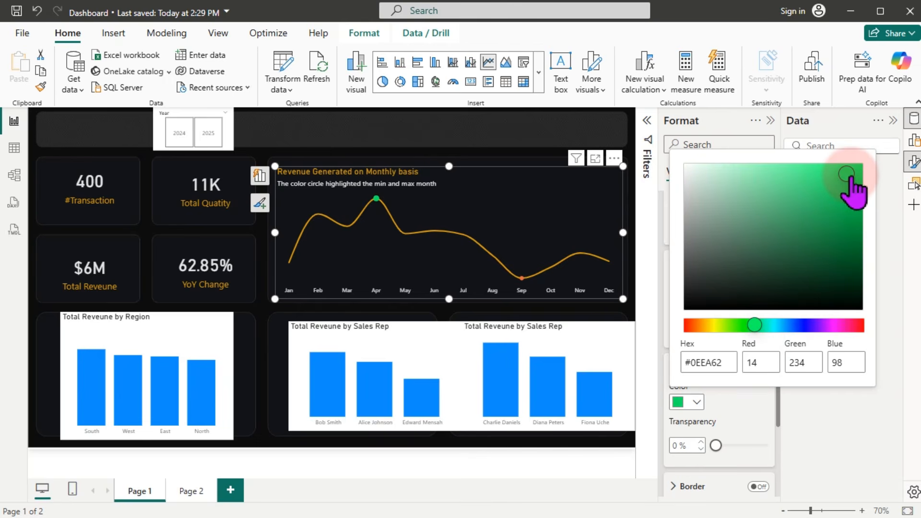
left_click(721, 367)
double_click(727, 363)
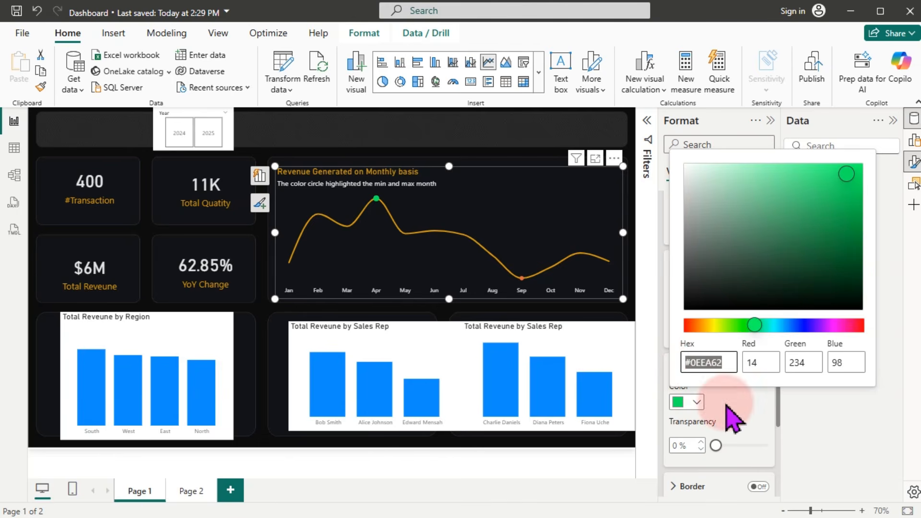
left_click(747, 398)
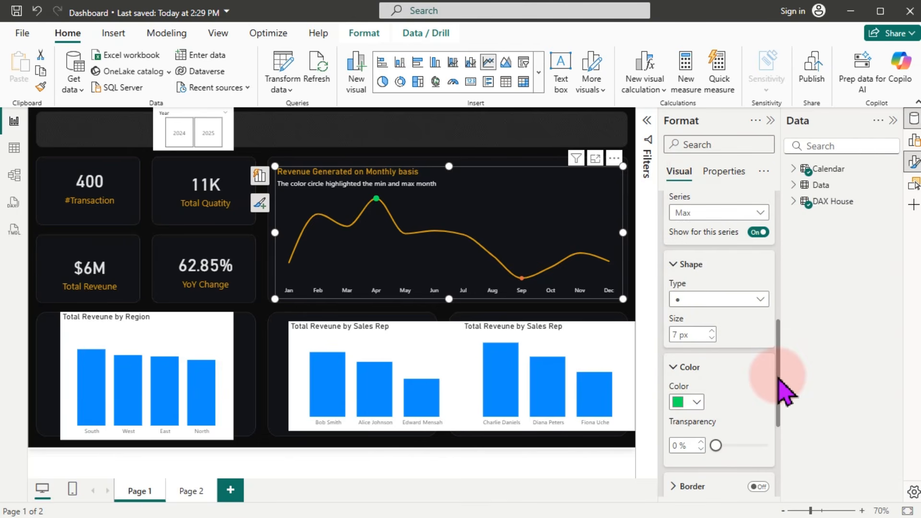
Step: Colour the Min series marker red
left_click_drag(778, 379, 778, 341)
left_click(742, 315)
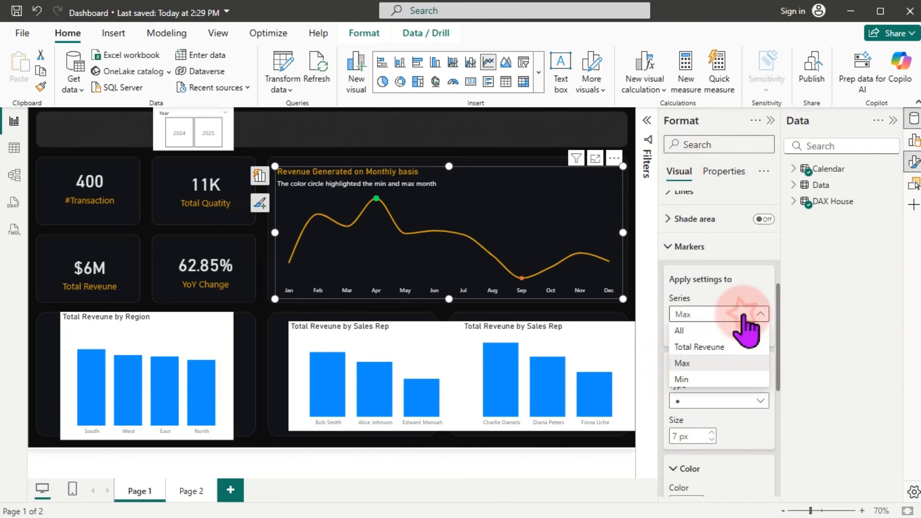
left_click(681, 379)
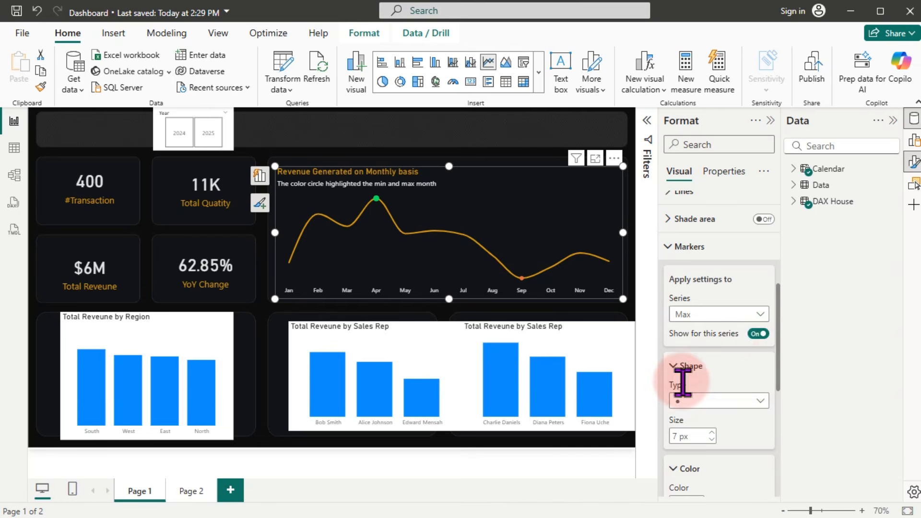
left_click_drag(781, 354, 786, 403)
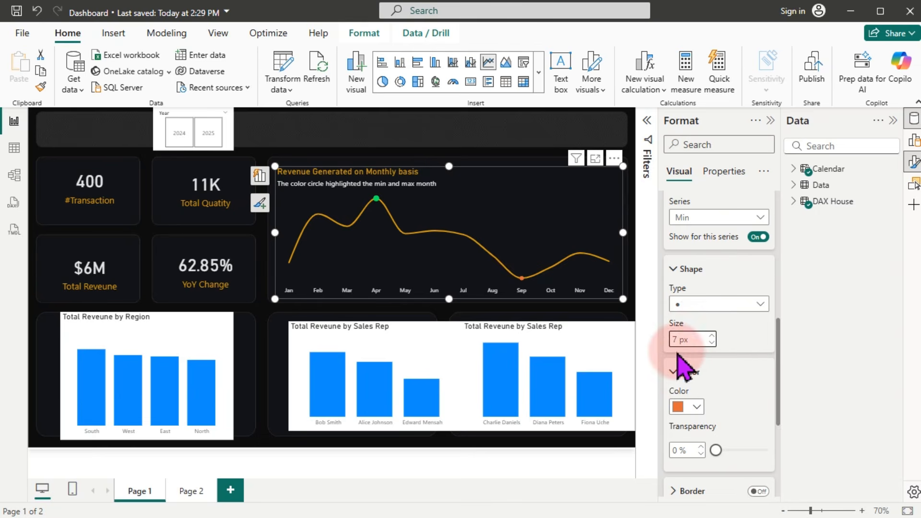
left_click(693, 406)
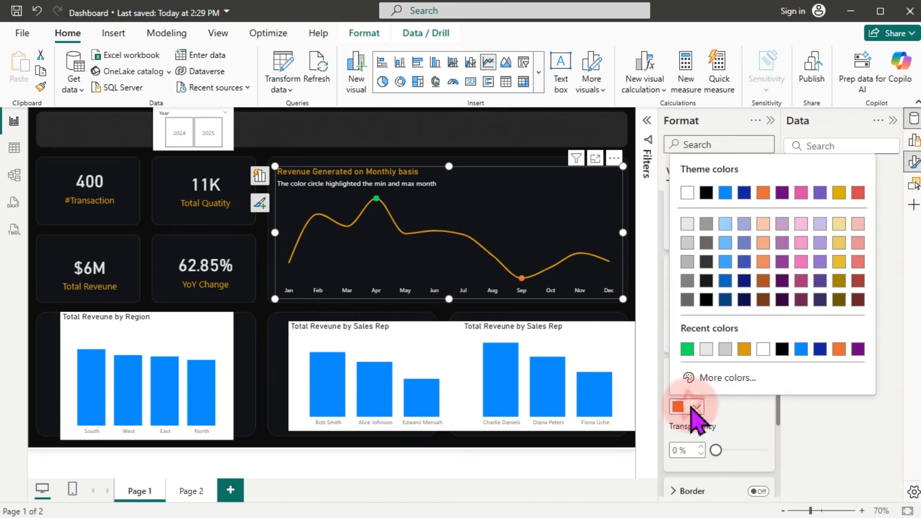
left_click(858, 194)
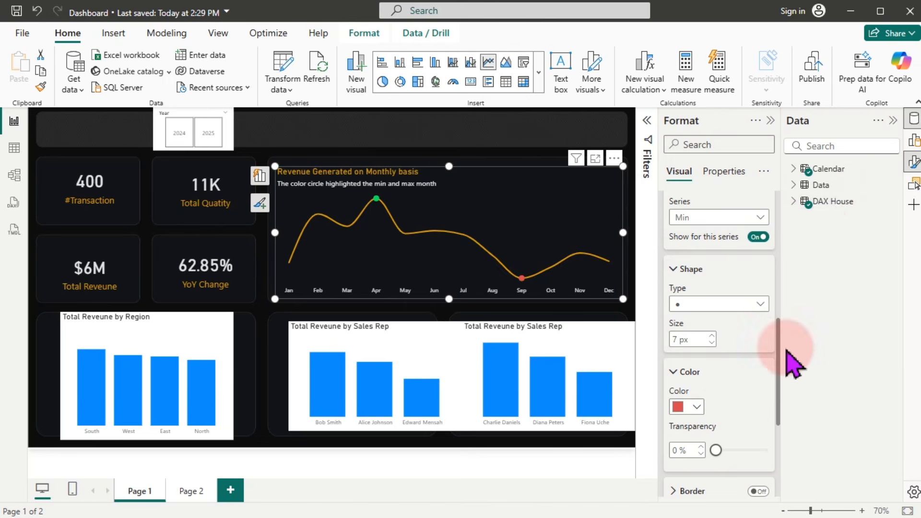
Step: Turn on data labels for the revenue line chart
left_click(911, 163)
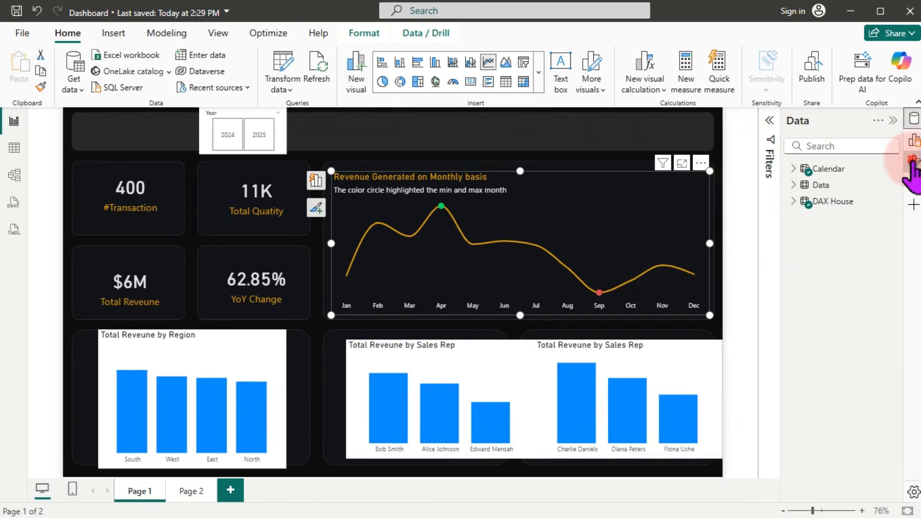
left_click(911, 163)
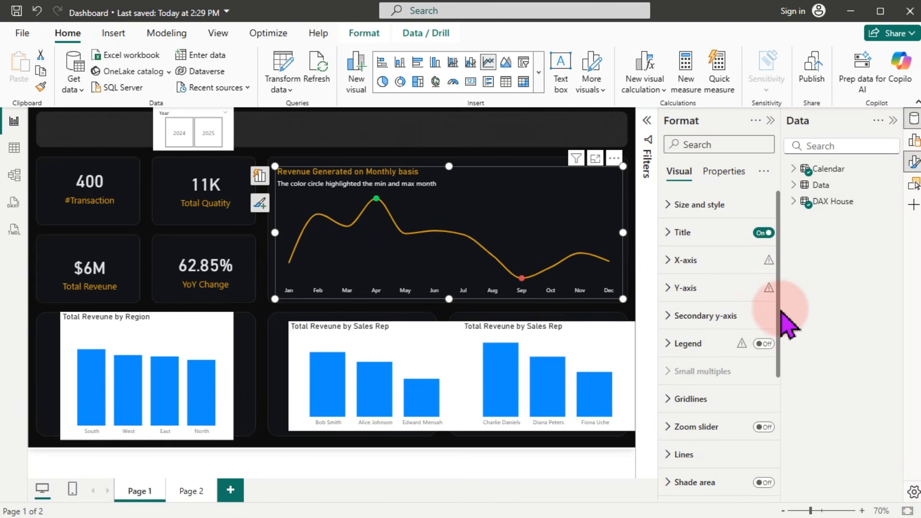
left_click_drag(779, 384, 781, 446)
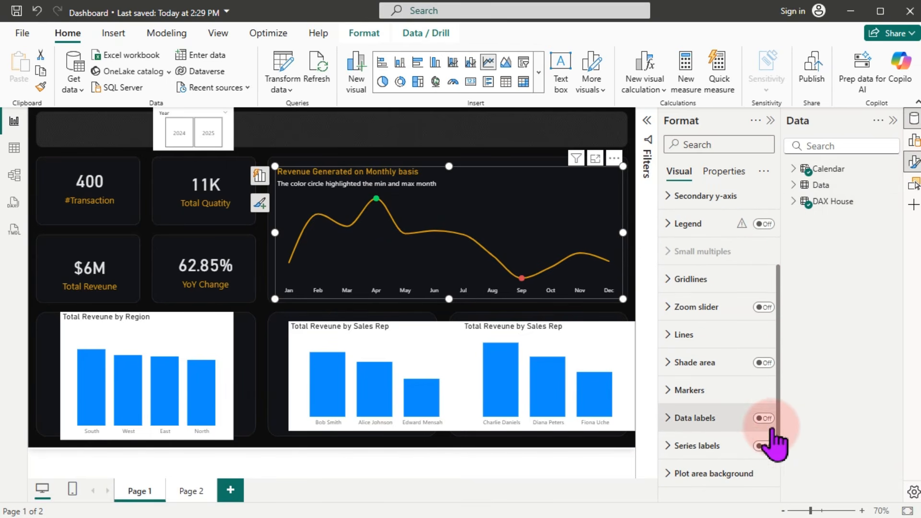
scroll(779, 432, "down", 2)
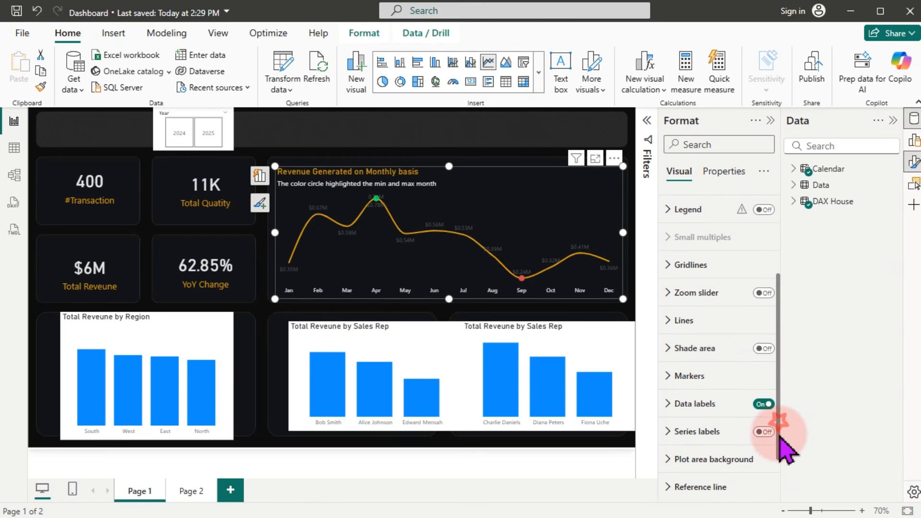
left_click(693, 378)
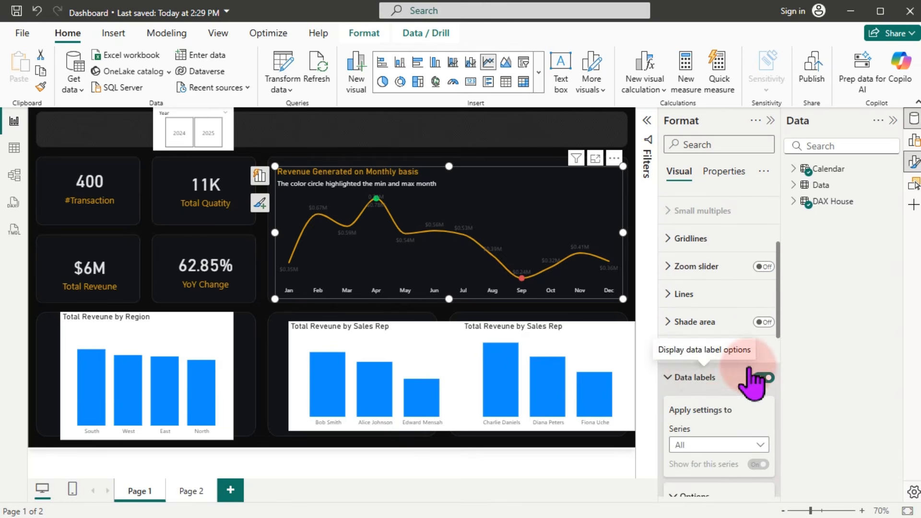
left_click_drag(779, 311, 783, 359)
Step: Apply the label settings to the Max series and switch the label background on
left_click(745, 276)
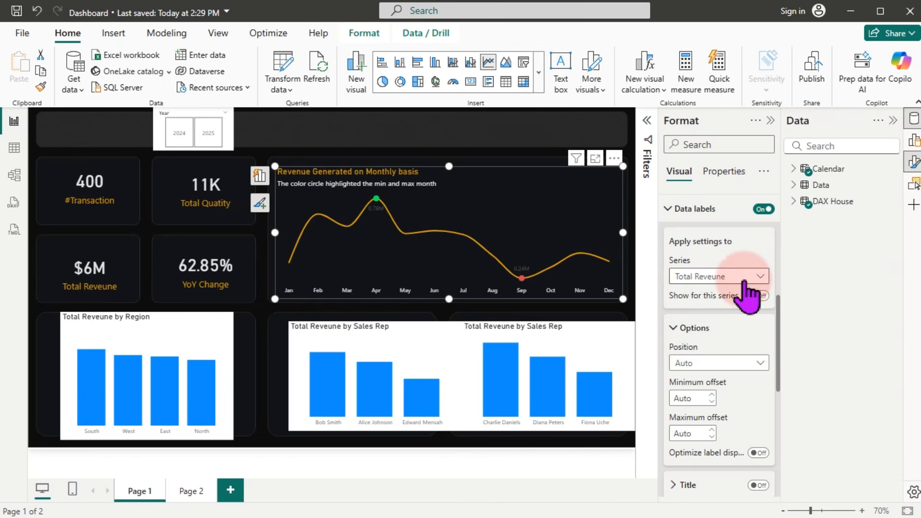
left_click(748, 279)
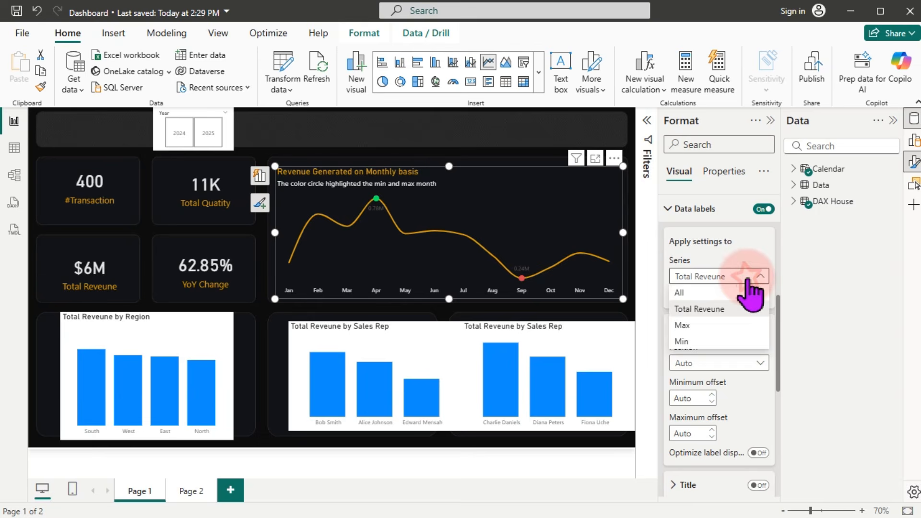
left_click(692, 328)
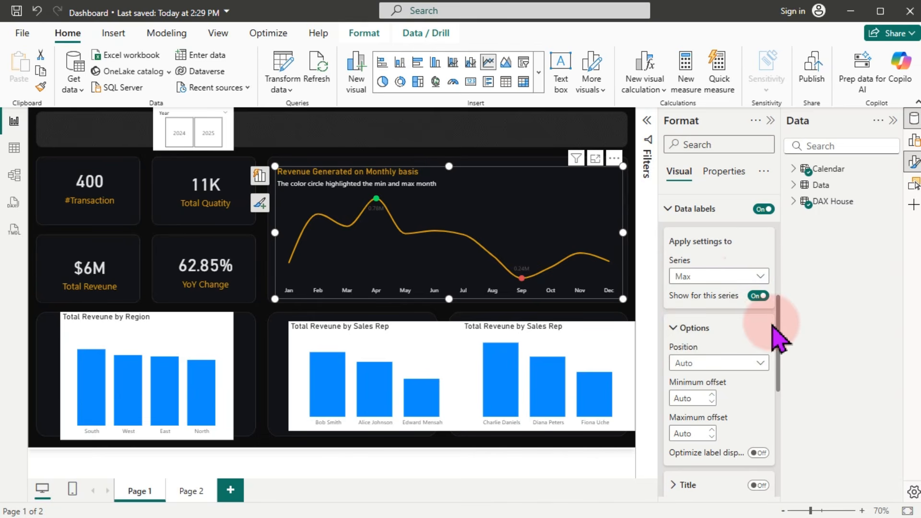
left_click_drag(778, 328, 779, 354)
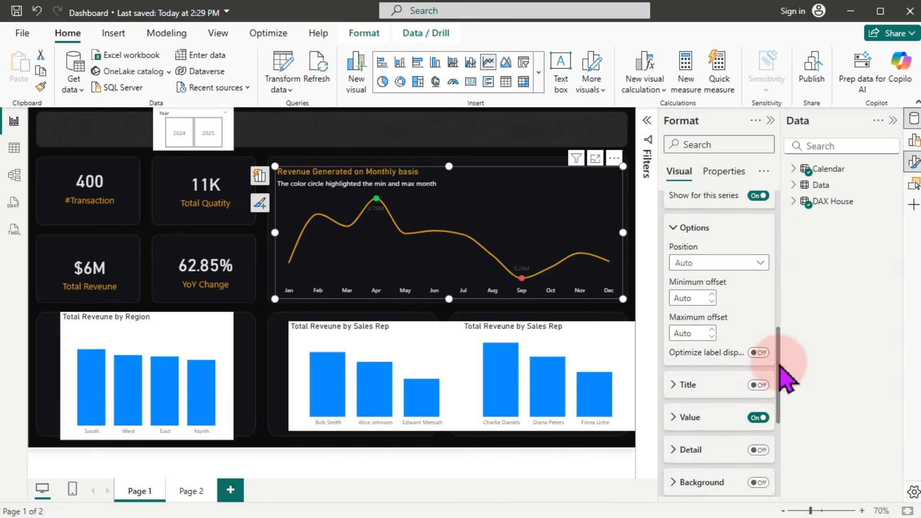
left_click(693, 422)
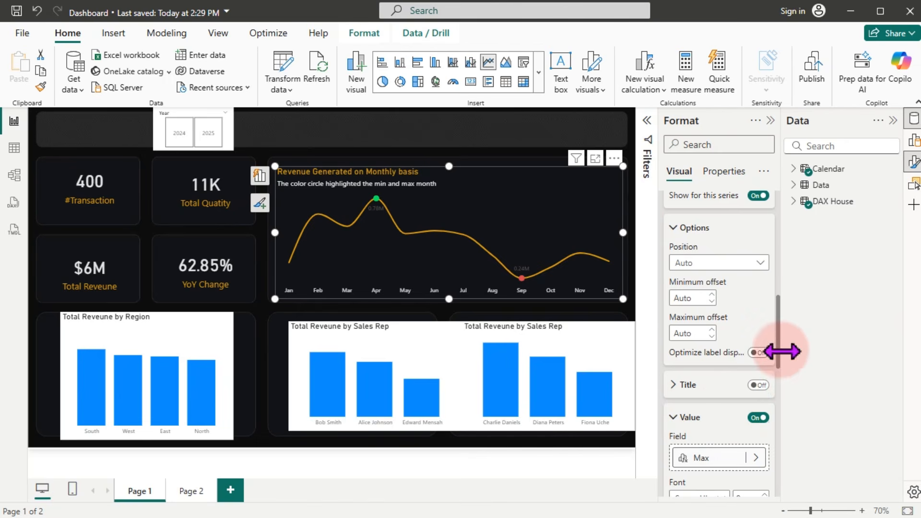
left_click_drag(778, 351, 778, 443)
left_click(758, 409)
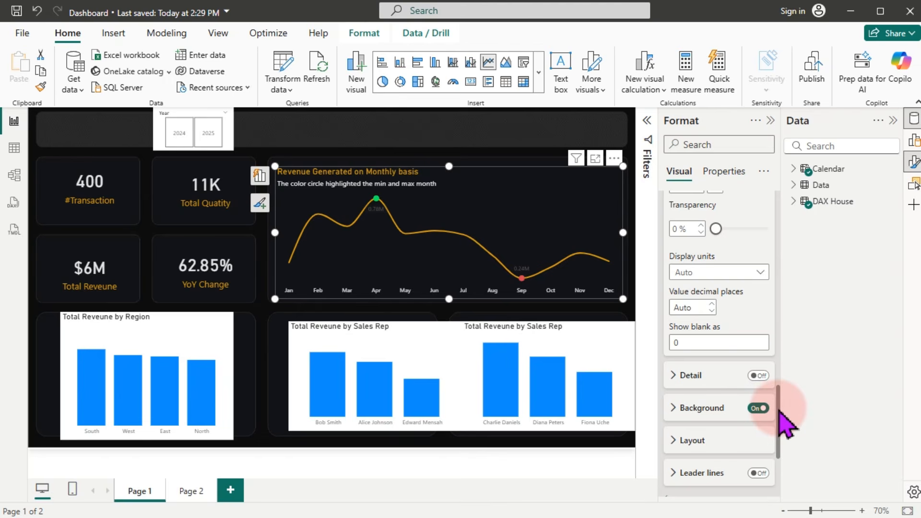
Step: Make the max label background solid green with 0% transparency
left_click(712, 408)
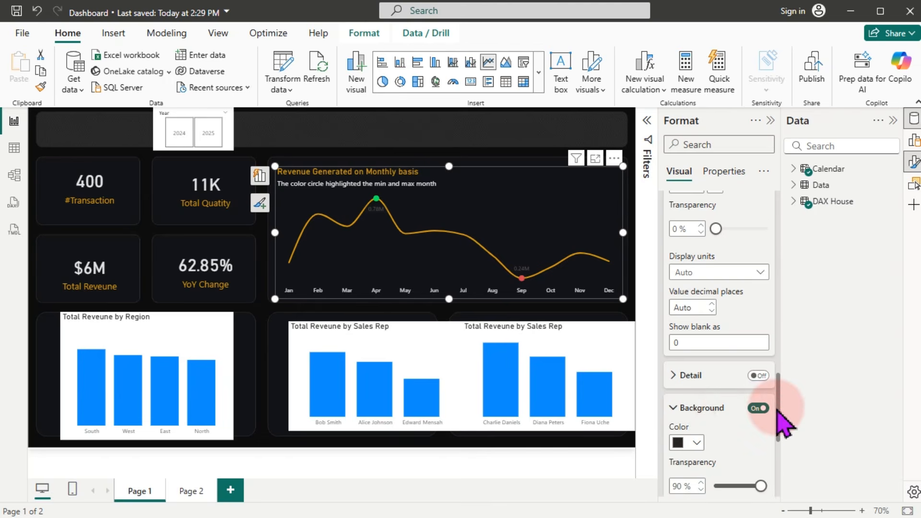
left_click_drag(778, 409, 777, 413)
scroll(779, 418, "down", 2)
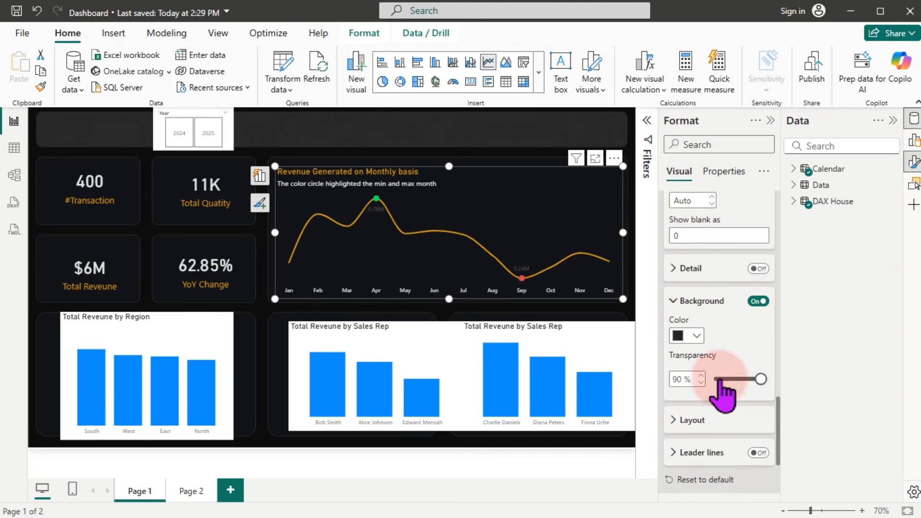
left_click(694, 335)
left_click(685, 278)
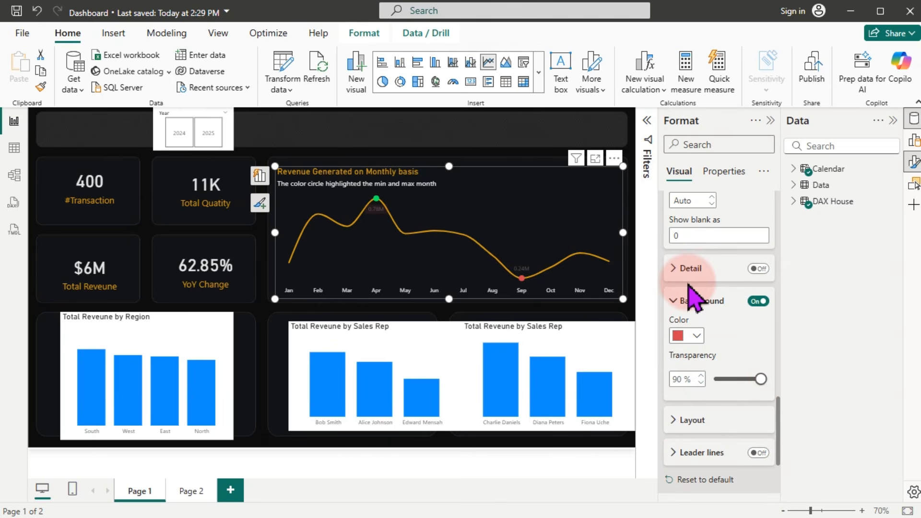
left_click(760, 380)
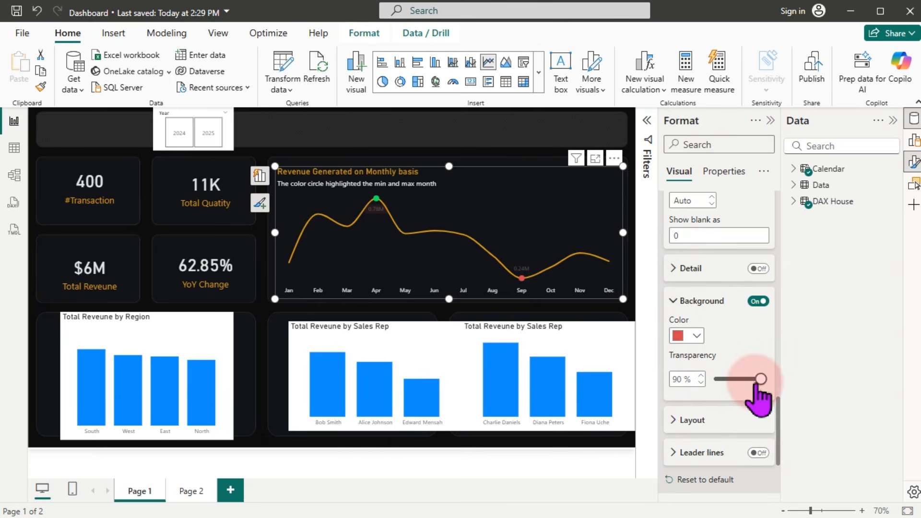
mouse_move(761, 380)
left_mouse_down()
mouse_move(709, 379)
mouse_move(766, 379)
left_mouse_up()
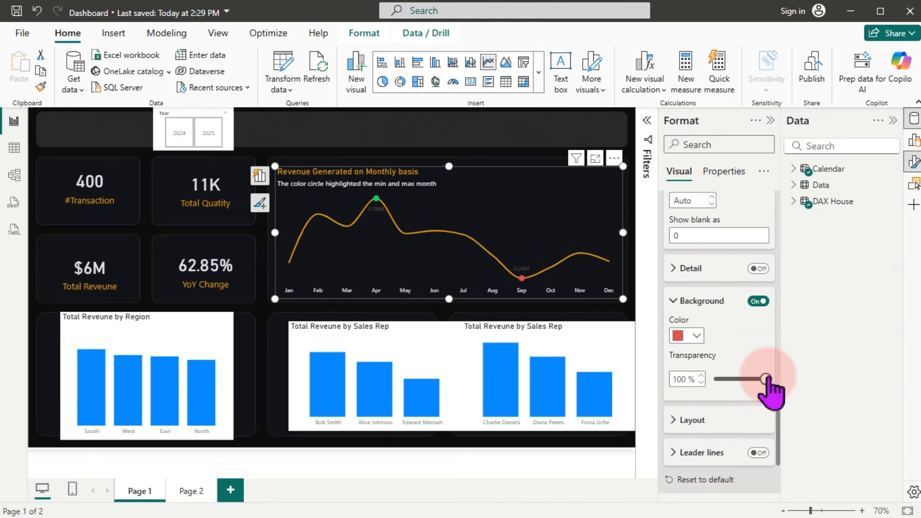
left_click_drag(766, 379, 704, 379)
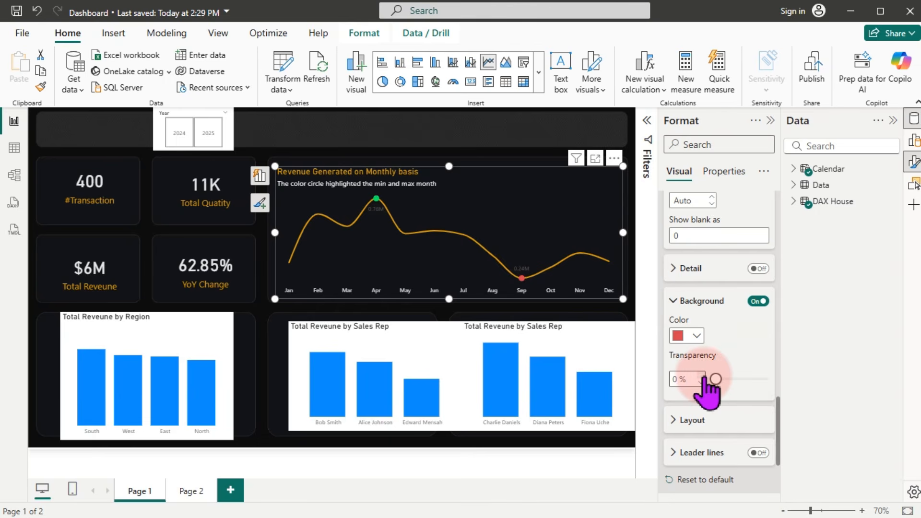
left_click(690, 336)
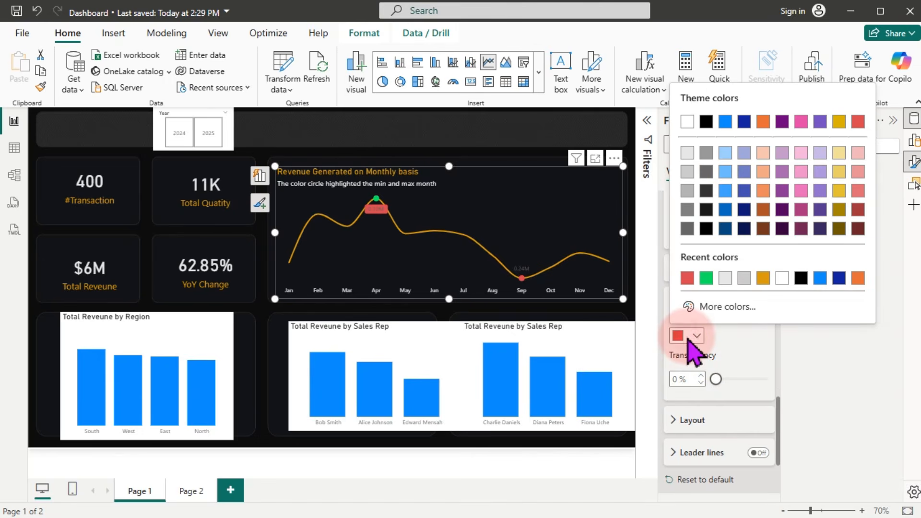
left_click(706, 278)
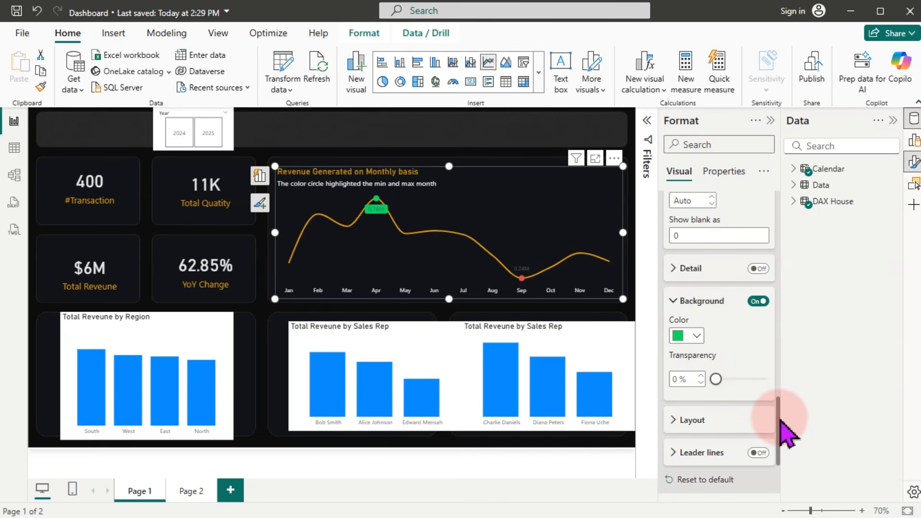
left_click_drag(779, 416, 781, 357)
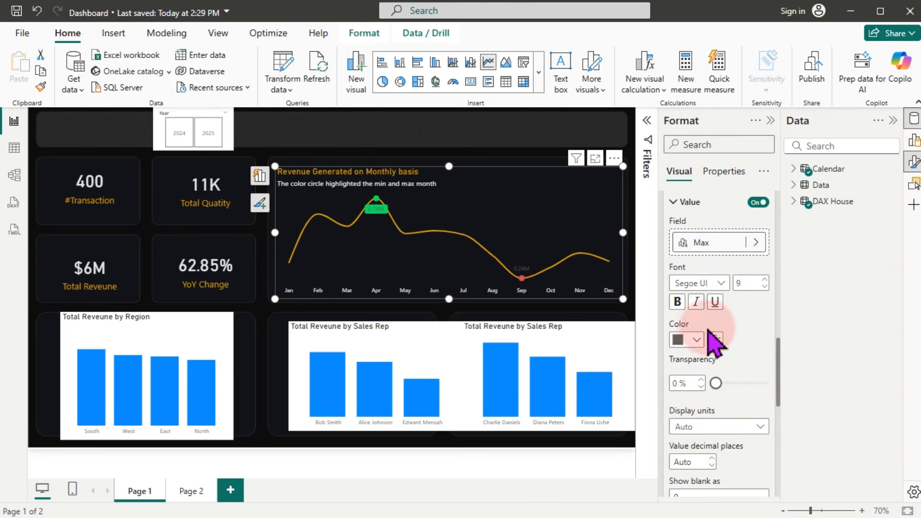
Step: Set the max label's value text colour to black
left_click(696, 340)
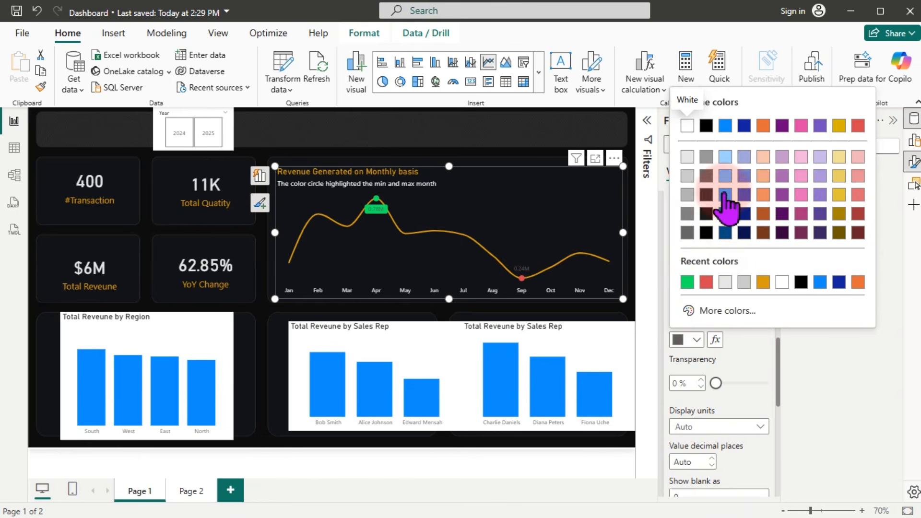
left_click(686, 125)
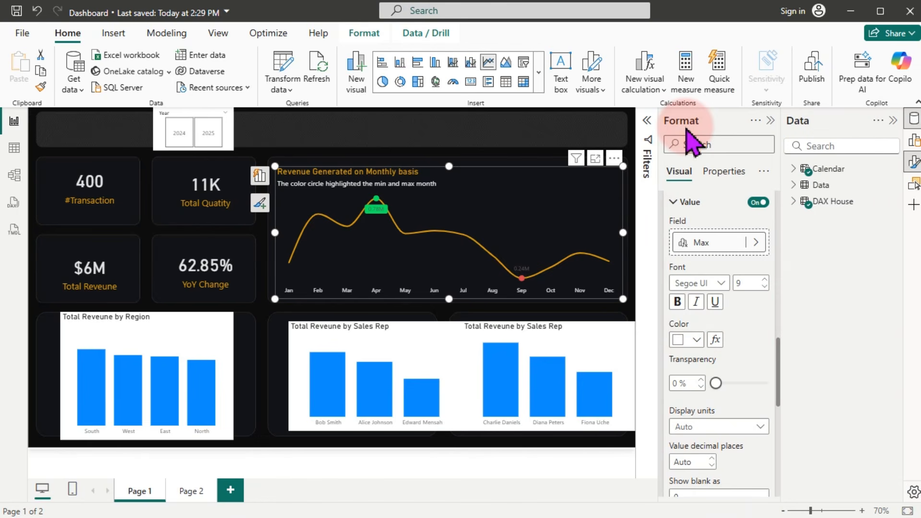
left_click(691, 340)
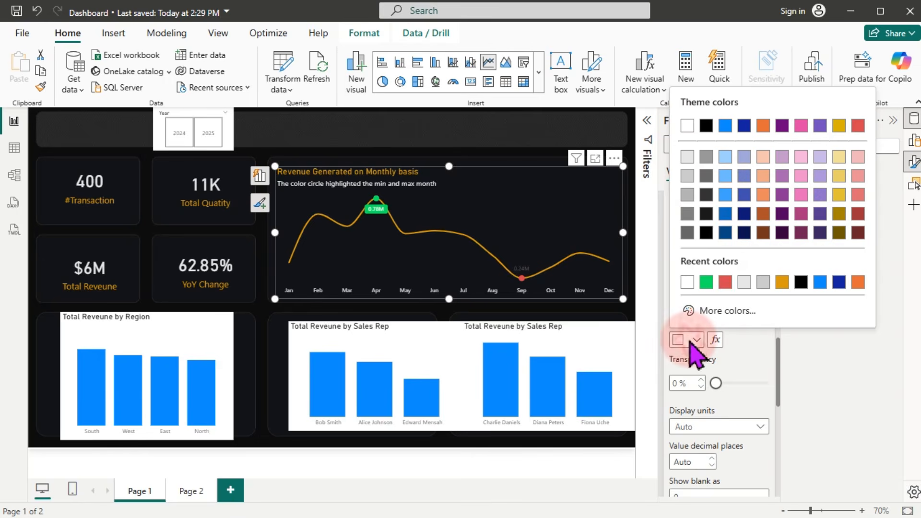
left_click(706, 214)
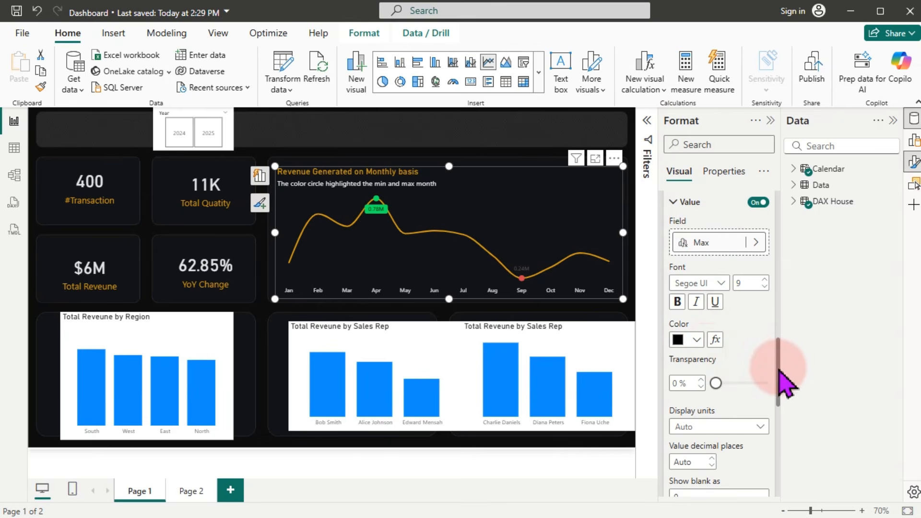
left_click_drag(779, 371, 777, 310)
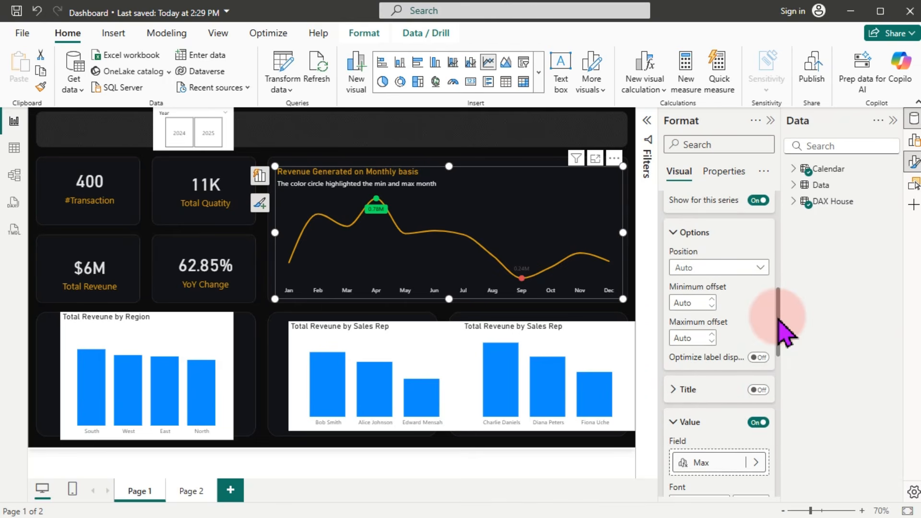
Step: Set the Max series label position to Above
left_click(730, 272)
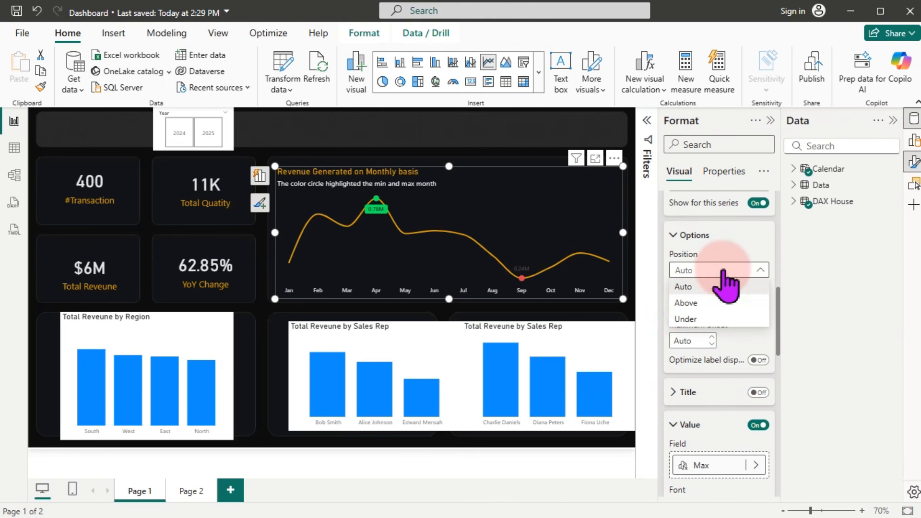
left_click(690, 302)
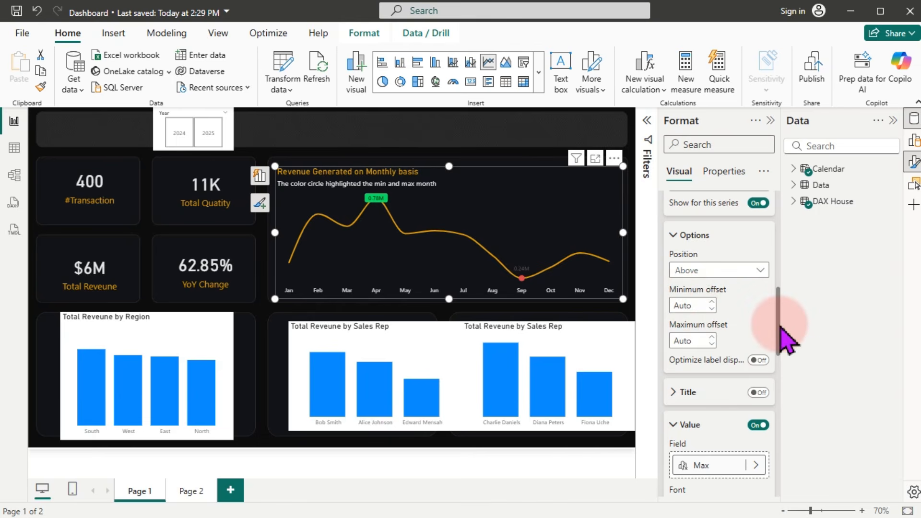
left_click_drag(778, 326, 782, 293)
Step: Switch to the Min series and set its label position to Under
left_click(752, 332)
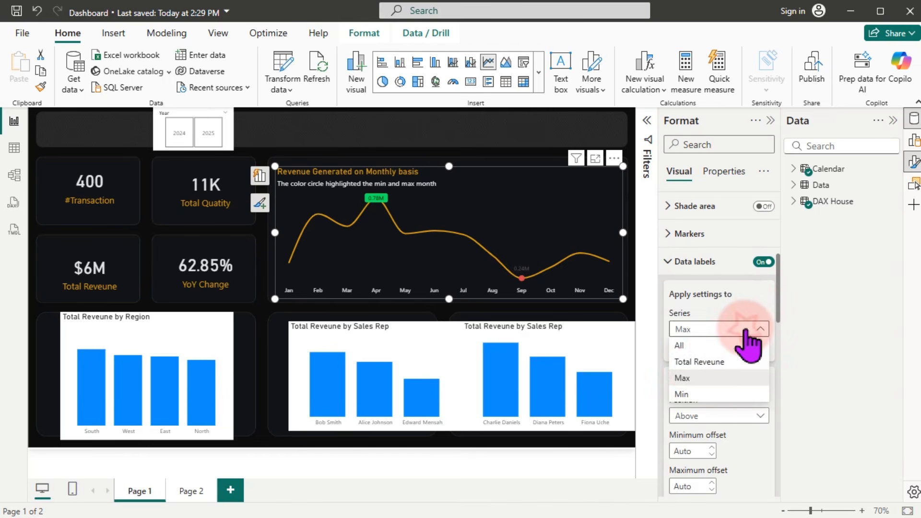
left_click(681, 394)
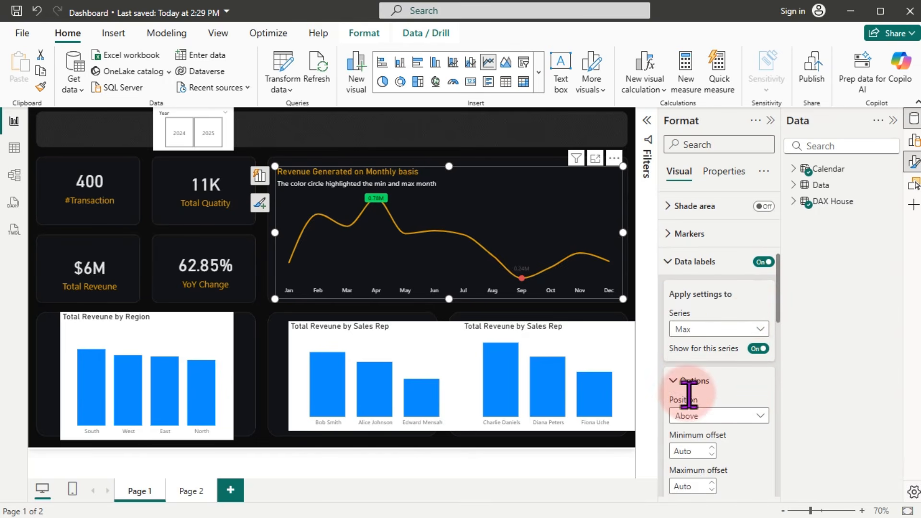
left_click(708, 416)
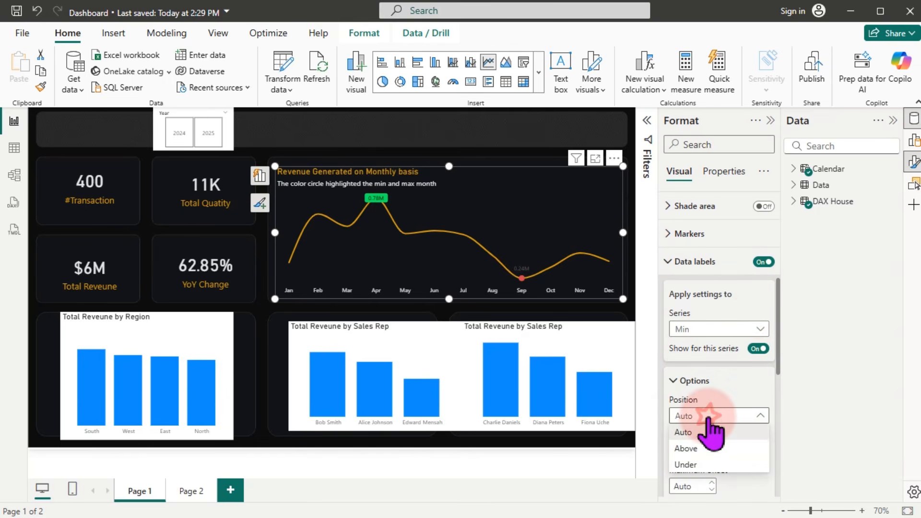
left_click(693, 464)
left_click_drag(781, 306, 778, 407)
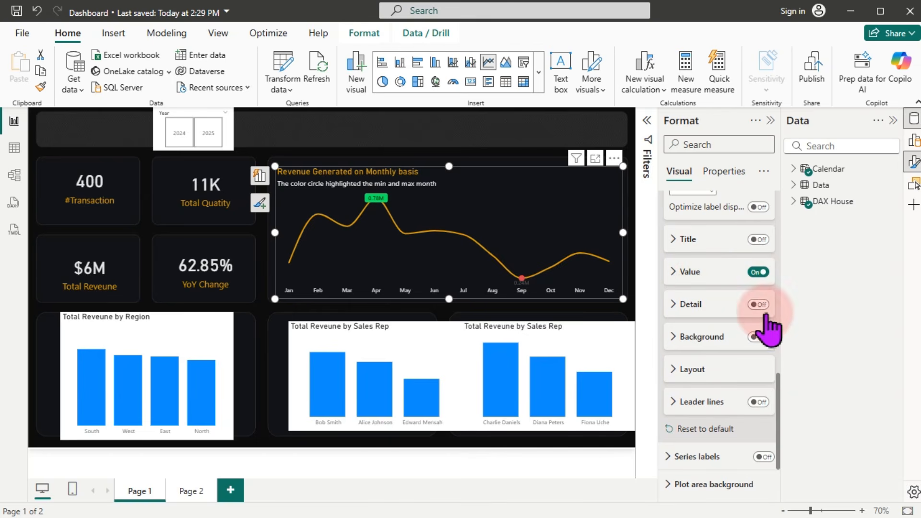
Step: Turn on the min label background in solid red with 0% transparency
left_click(758, 337)
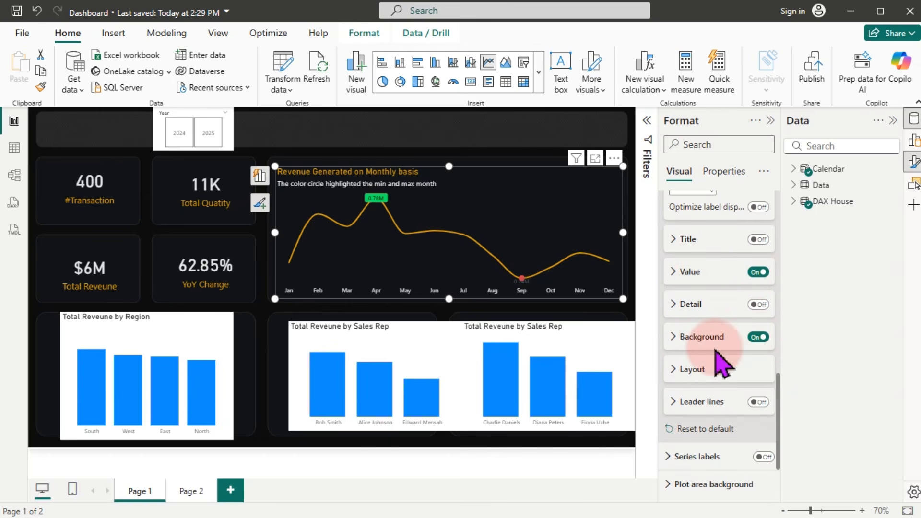
left_click(677, 337)
left_click(693, 371)
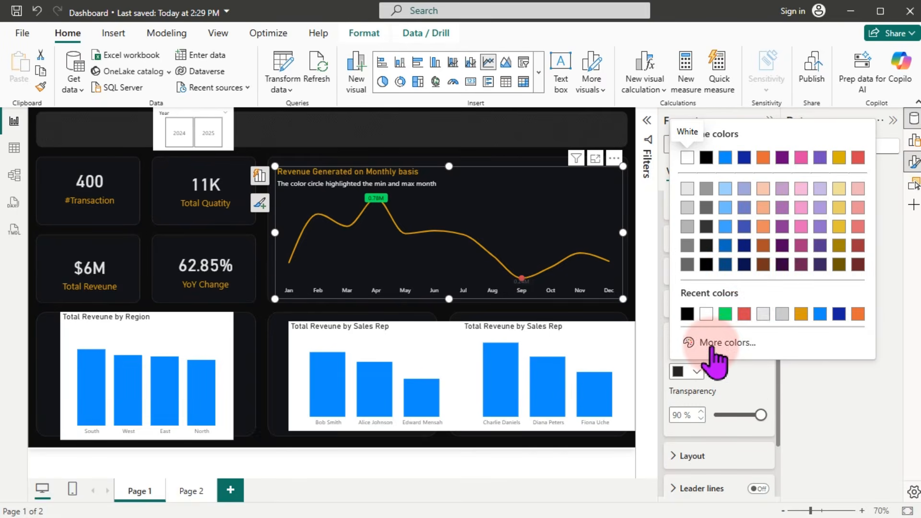
left_click(738, 312)
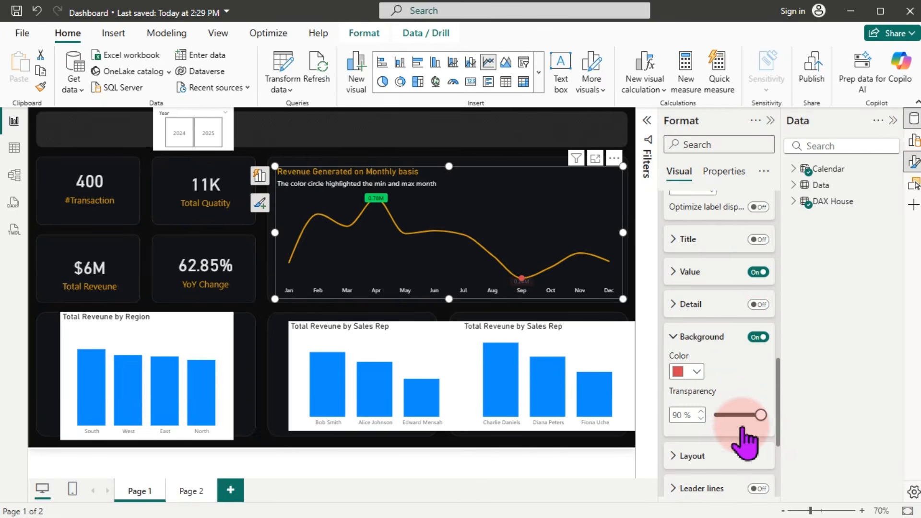
left_click_drag(760, 415, 698, 427)
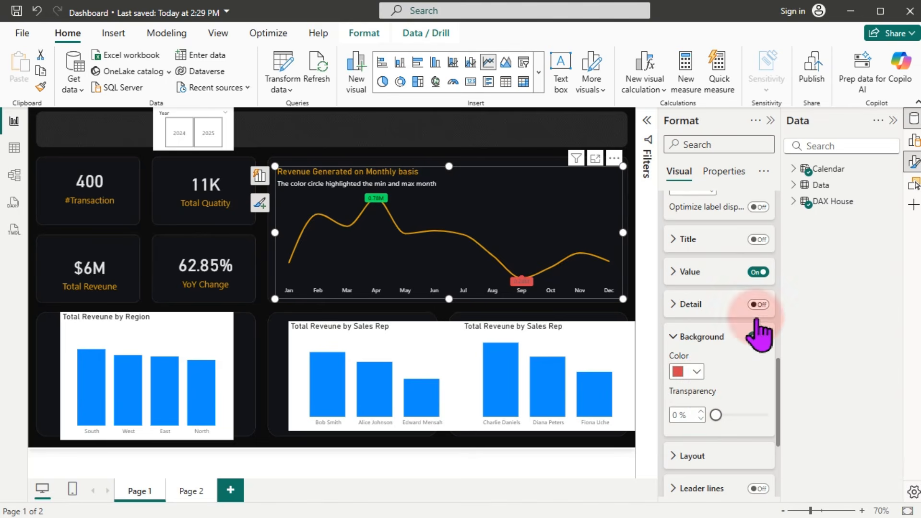
Step: Make the min label text white and close the Format and Data panes
left_click(680, 271)
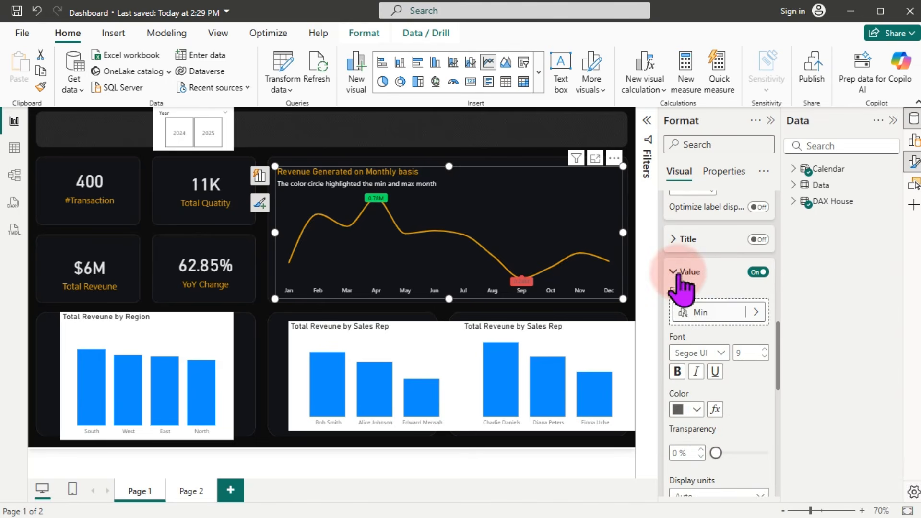
left_click(694, 409)
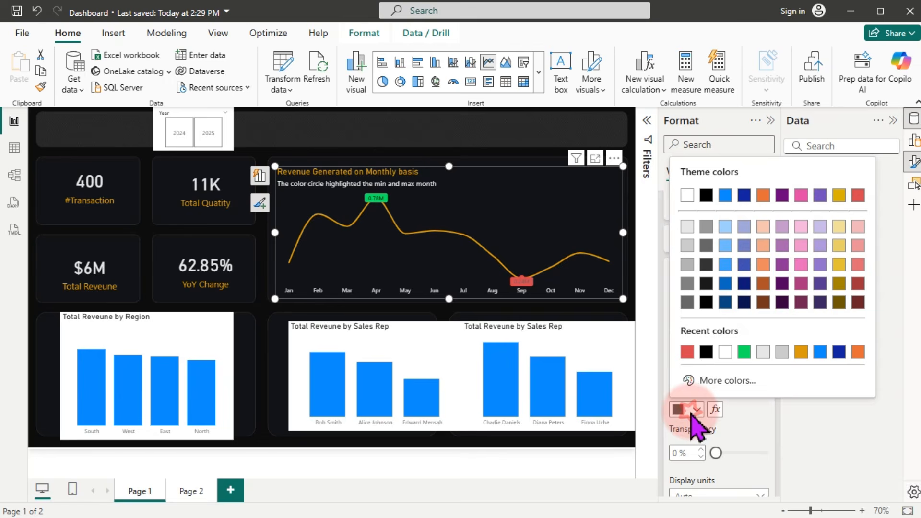
left_click(688, 195)
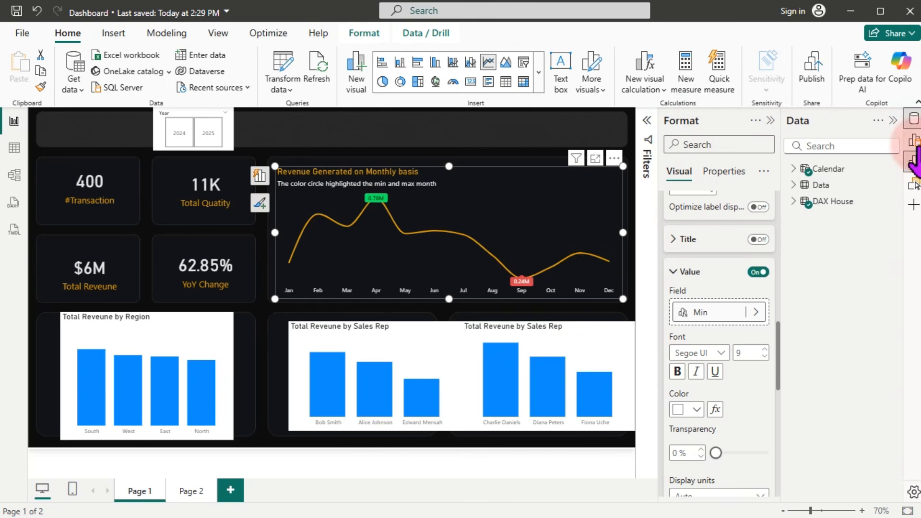
left_click(914, 163)
left_click(914, 119)
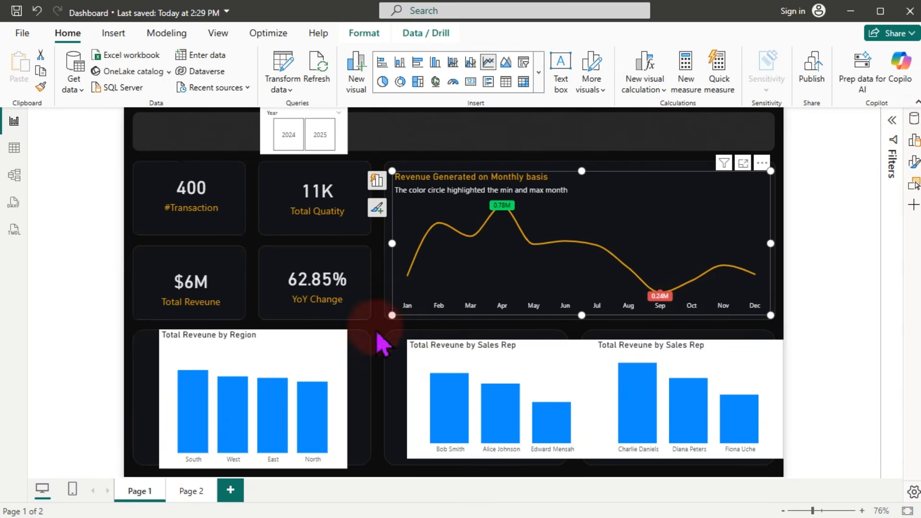
Step: Widen the Total Reveune by Region chart and raise its bottom edge to align with the cards
left_click(496, 136)
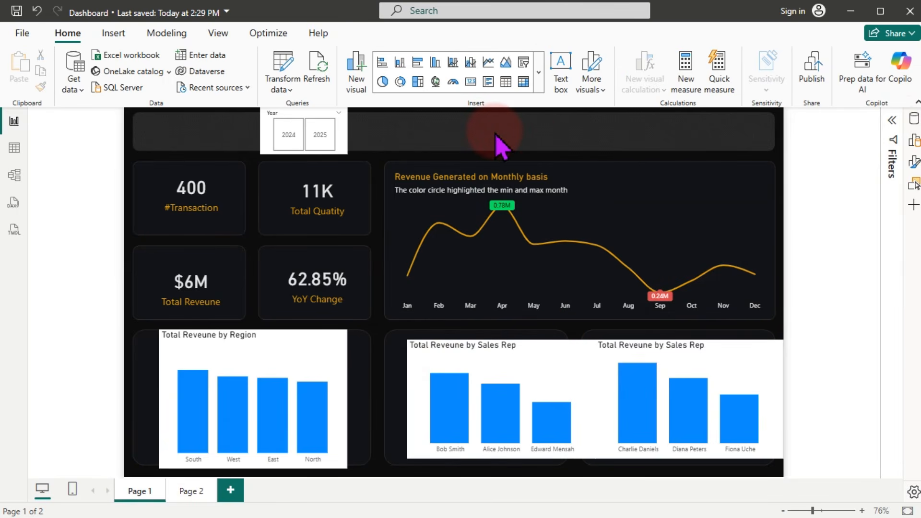
left_click(261, 357)
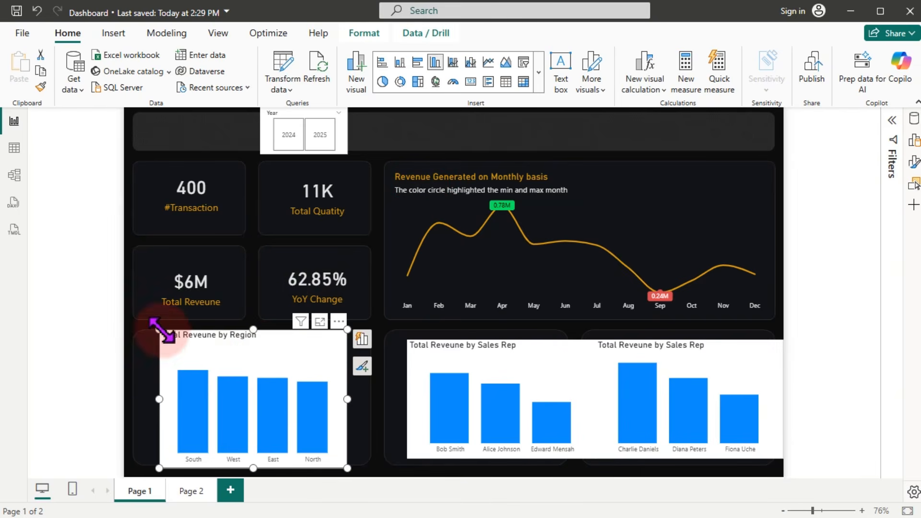
left_click_drag(161, 331, 142, 344)
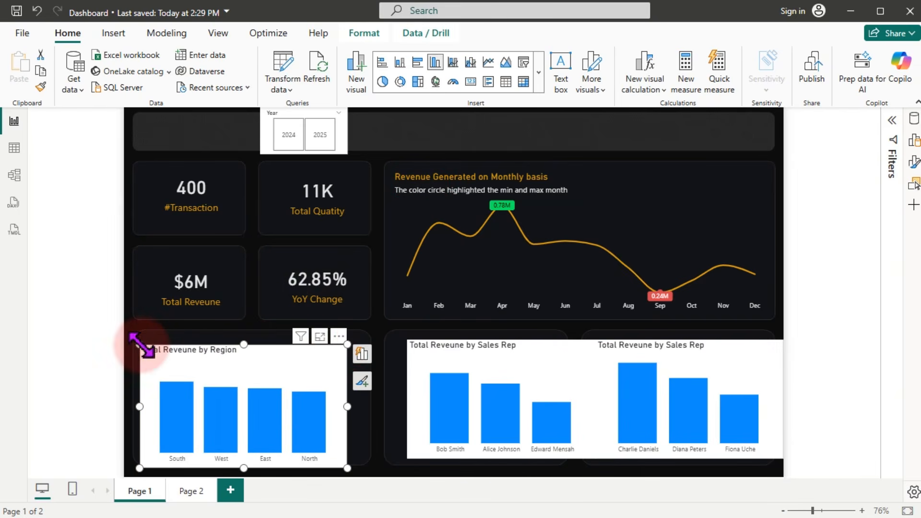
left_click_drag(347, 344, 365, 341)
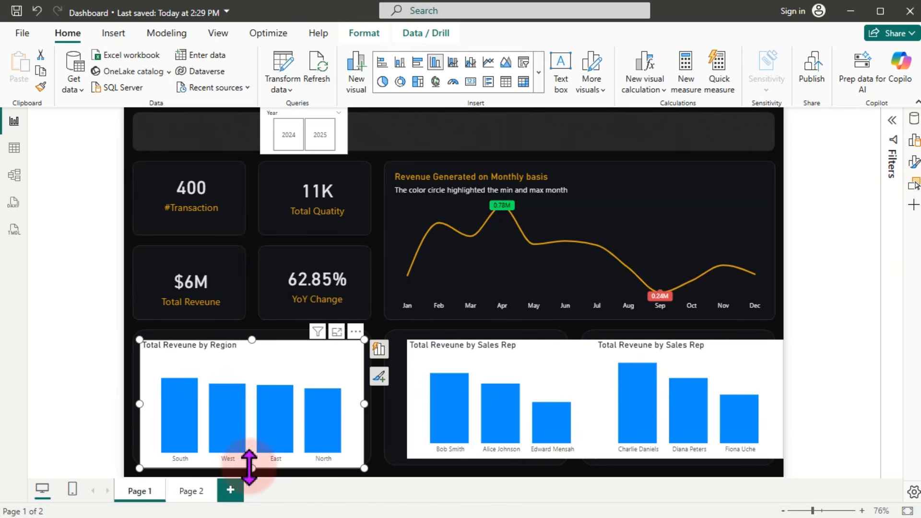
left_click_drag(250, 468, 251, 458)
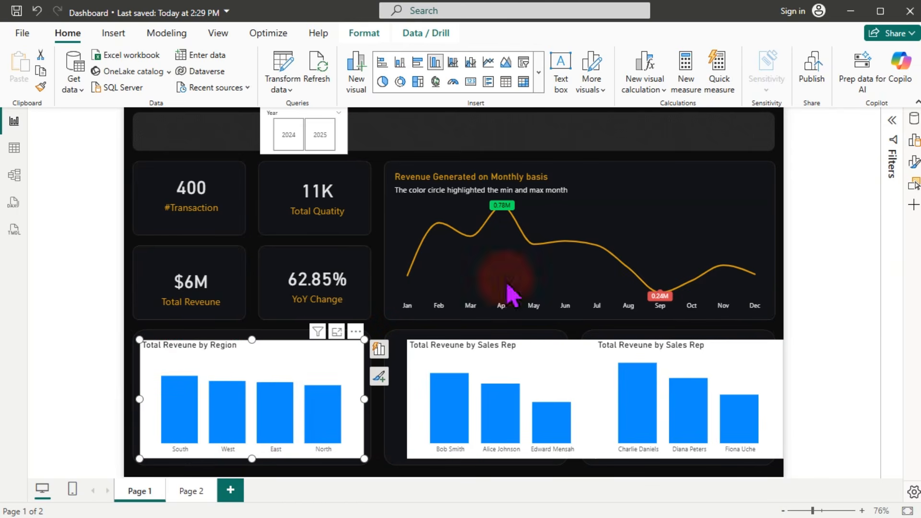
Step: Turn off the Region chart background and make its x-axis labels light grey
left_click(914, 161)
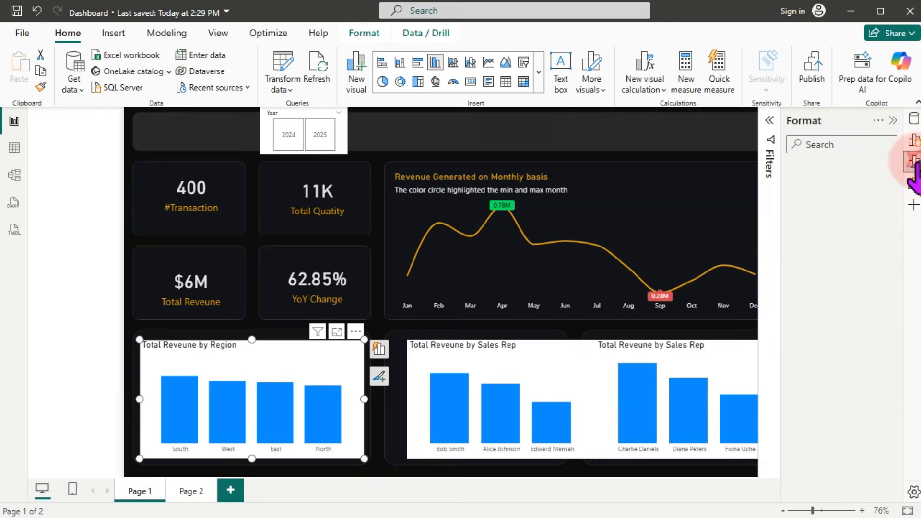
left_click(823, 206)
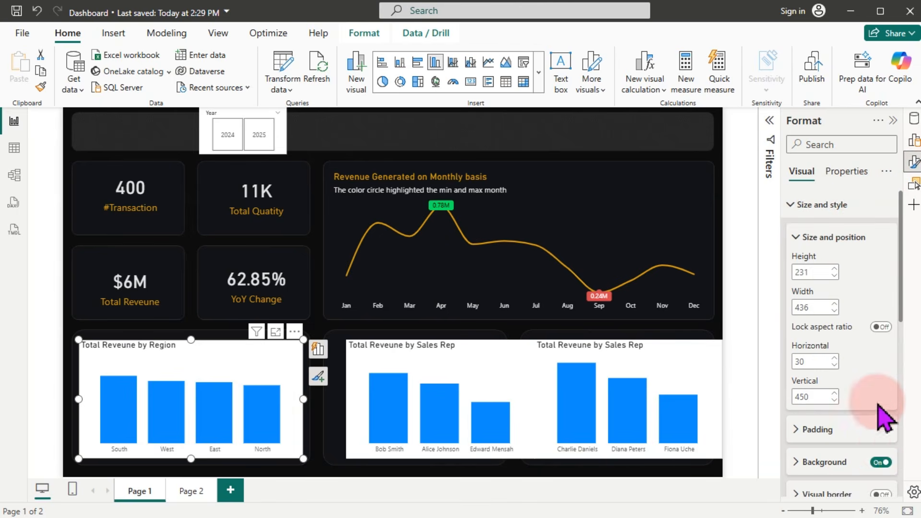
left_click(881, 462)
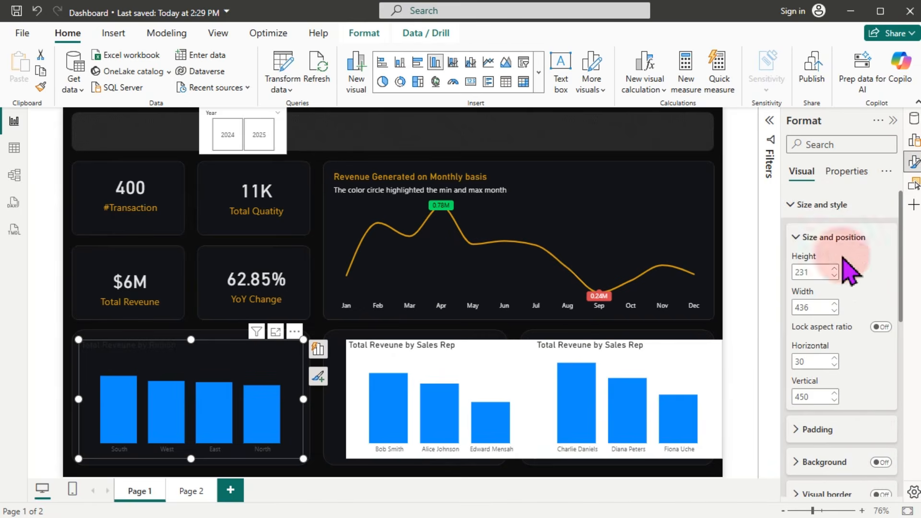
left_click(819, 206)
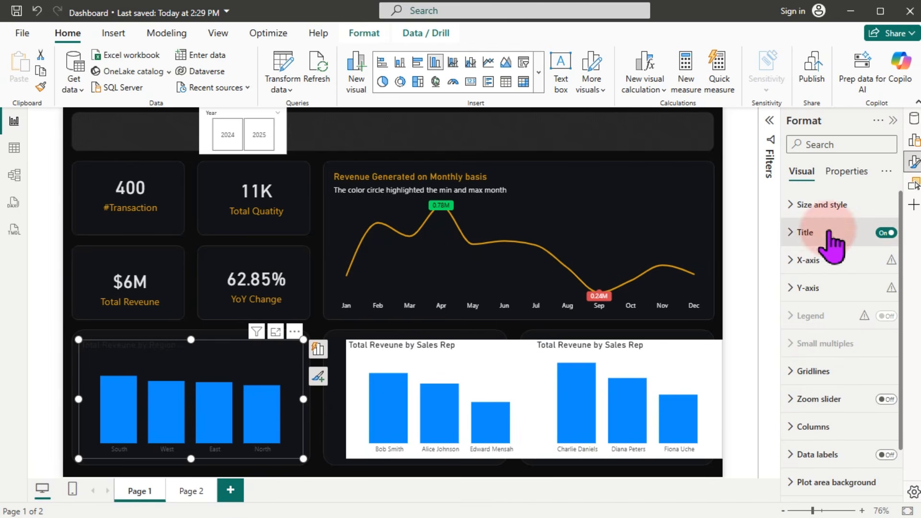
left_click(808, 260)
left_click(818, 383)
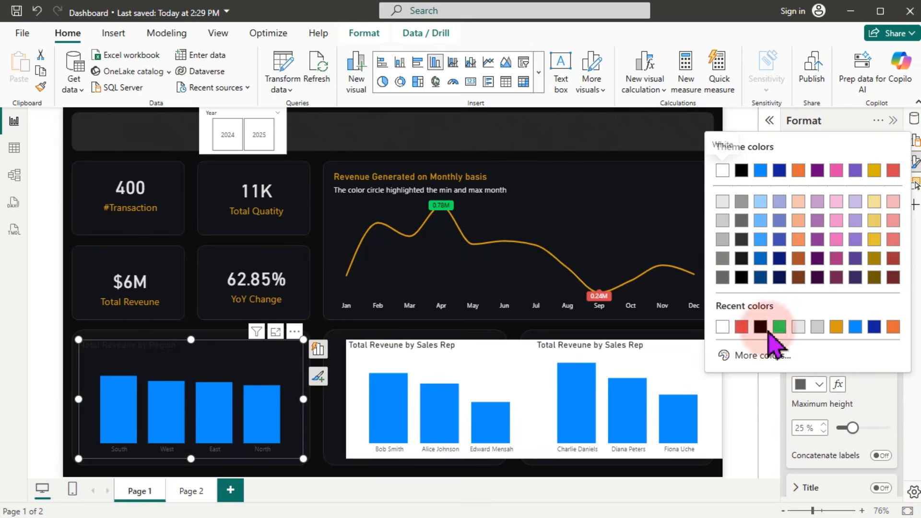
left_click(725, 205)
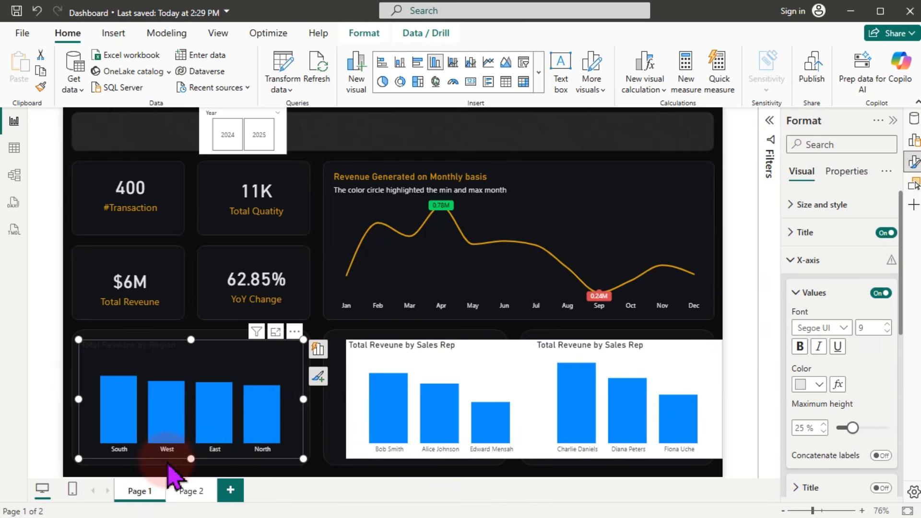
left_click(807, 261)
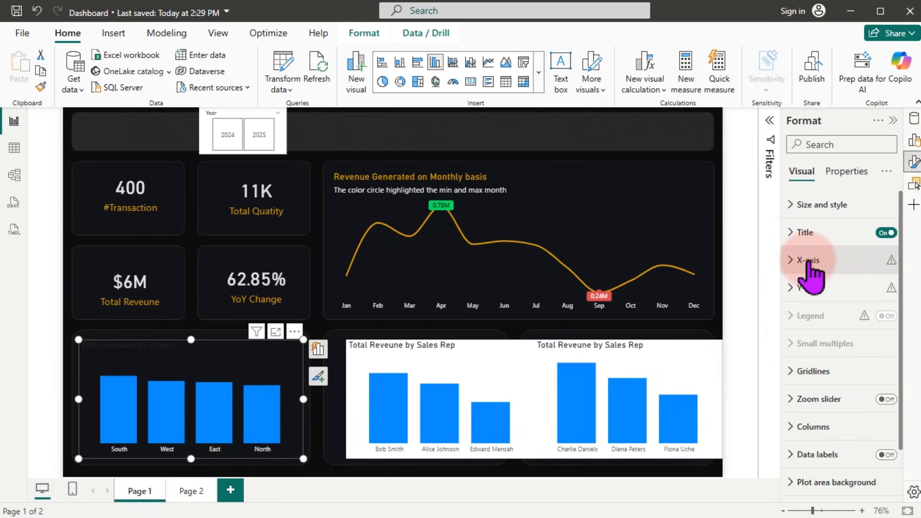
Step: Retitle the chart 'Revenue Generated by Region' in orange
left_click(815, 233)
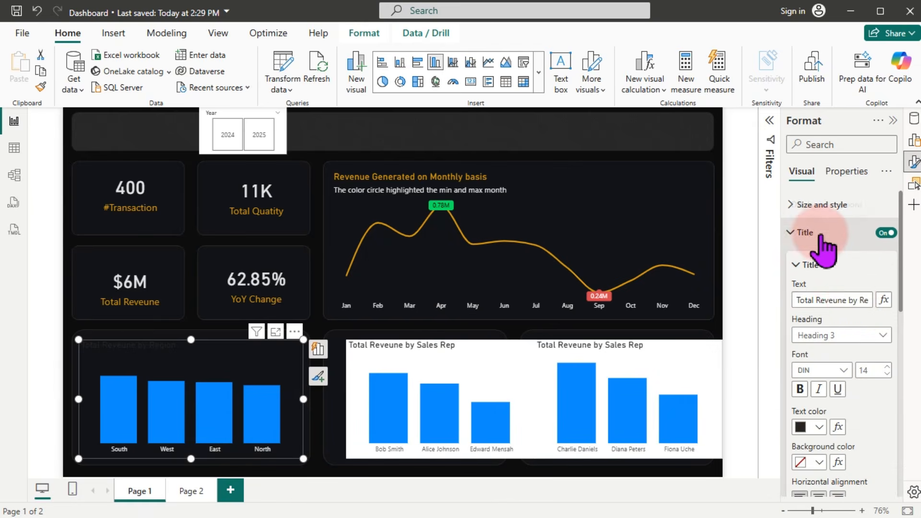
left_click(855, 300)
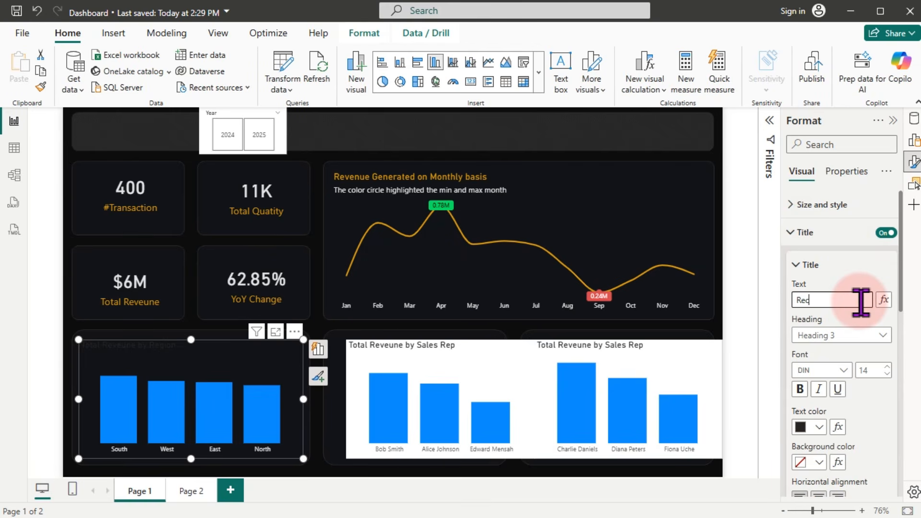
type("Re")
type("venue Generated by Region")
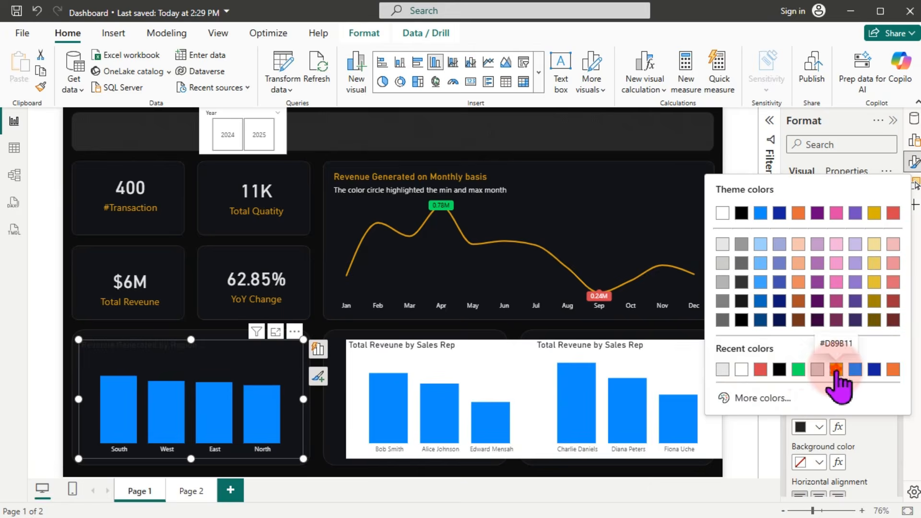
left_click(832, 368)
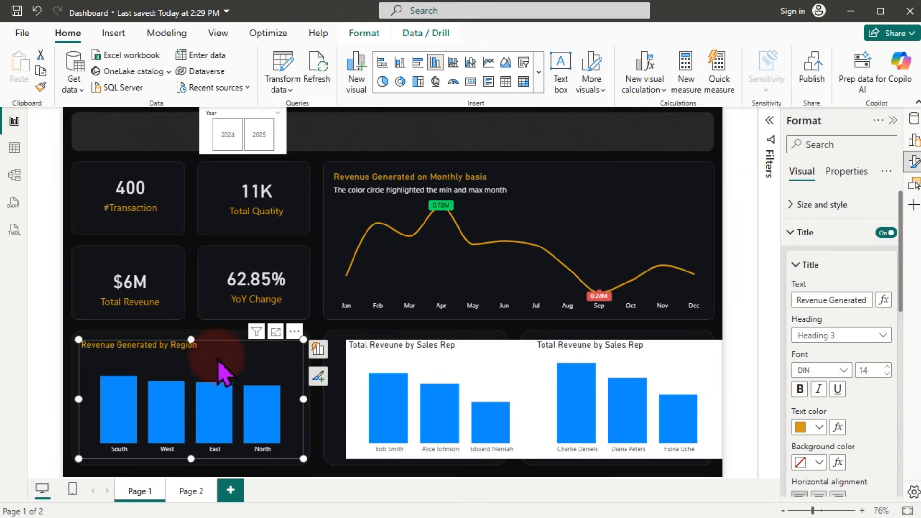
left_click(914, 163)
Step: Colour the Region chart's columns orange #D89B11
left_click(913, 163)
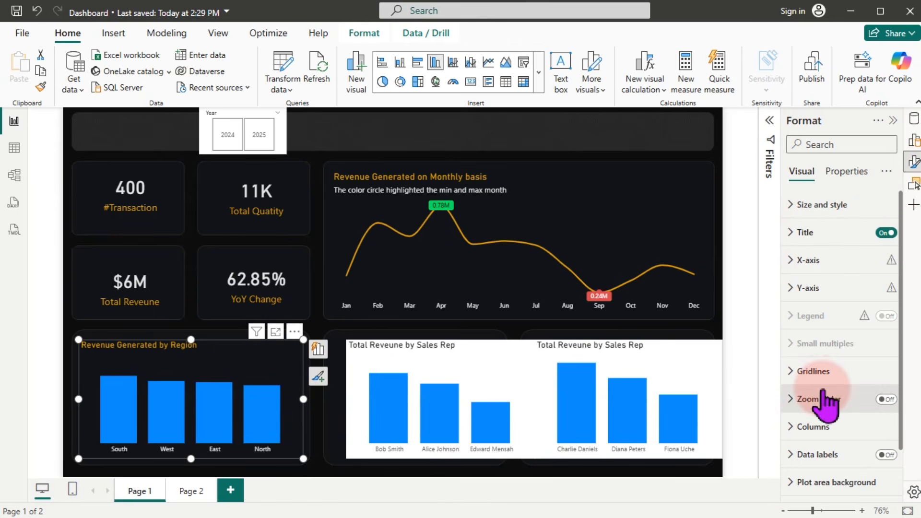
left_click(818, 428)
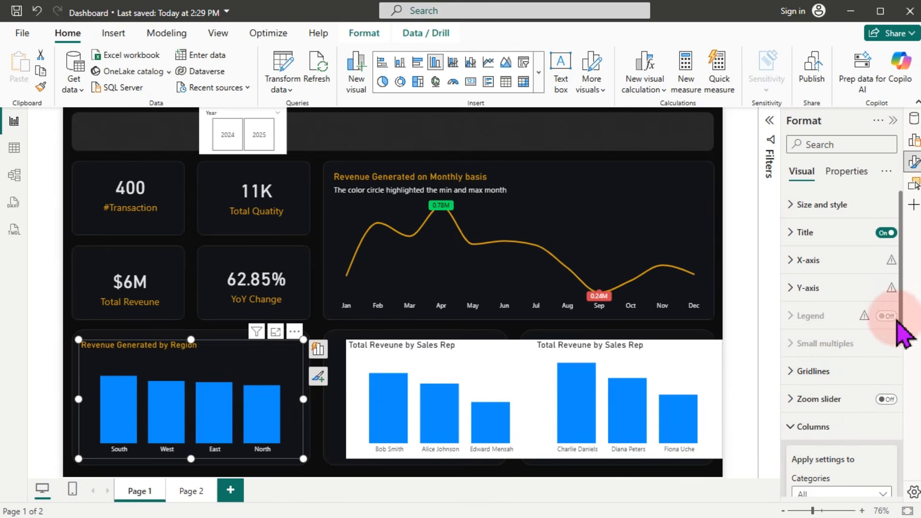
scroll(908, 326, "down", 3)
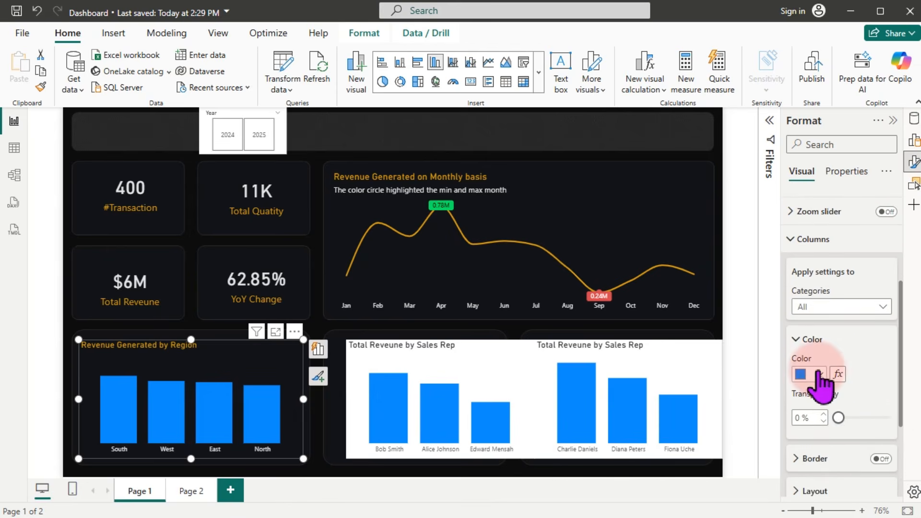
left_click(819, 375)
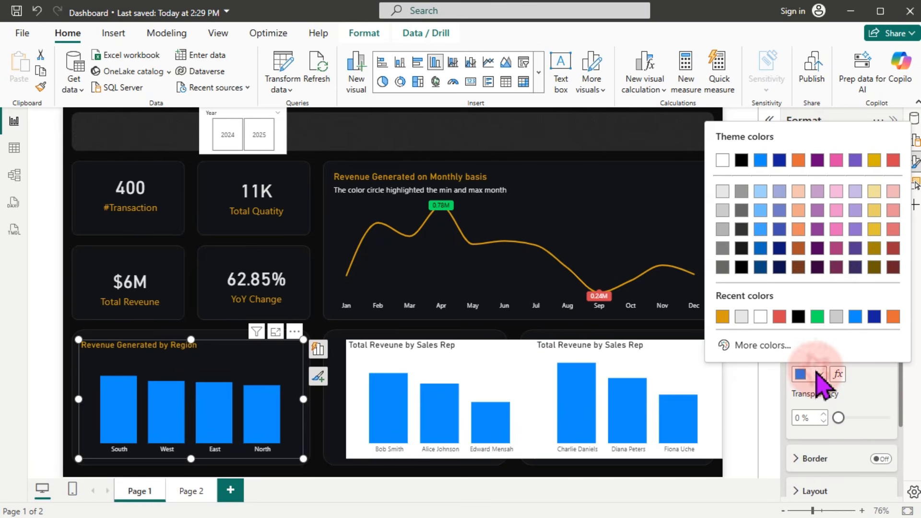
left_click(722, 316)
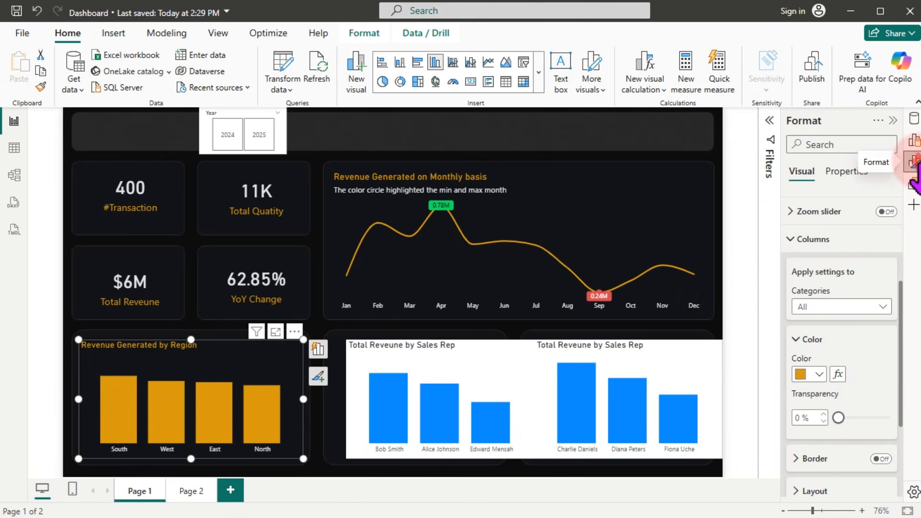
Step: Turn on data labels for the Region bars with white value text
left_click(913, 164)
left_click(913, 163)
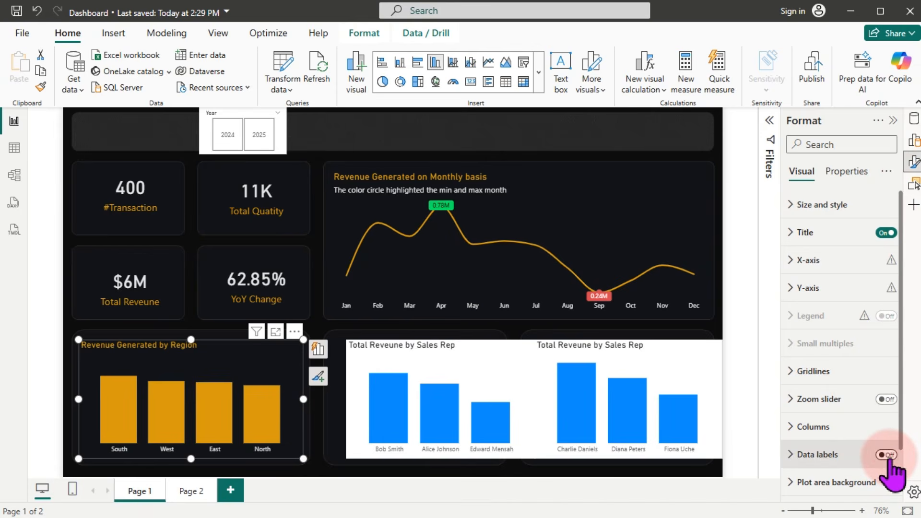
left_click(792, 455)
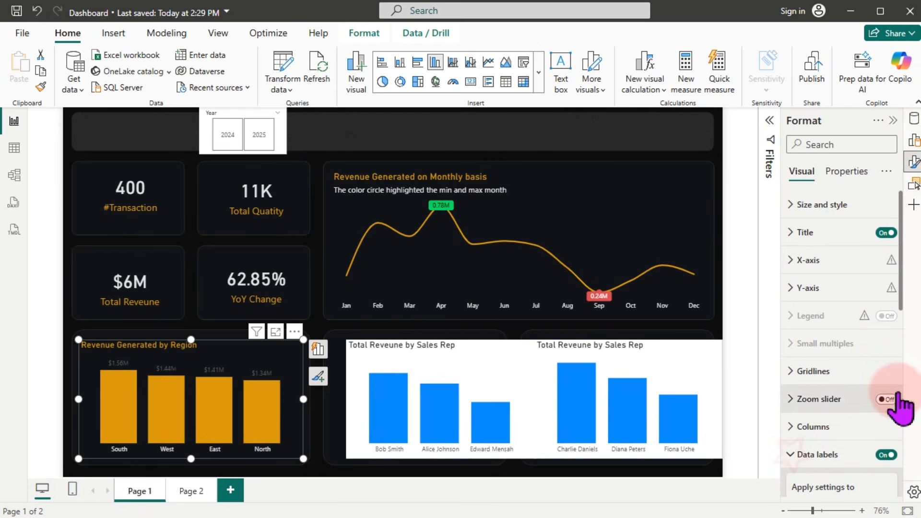
left_click_drag(901, 309, 911, 380)
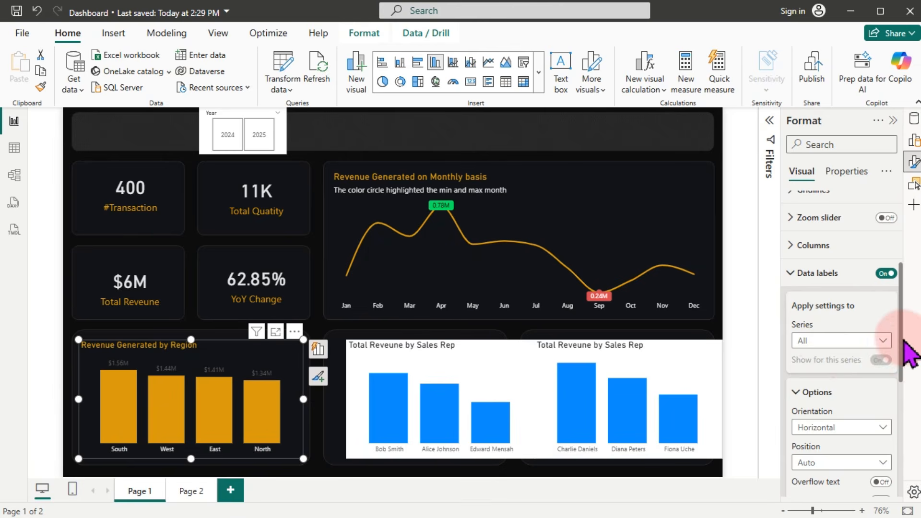
left_click_drag(910, 346, 909, 409)
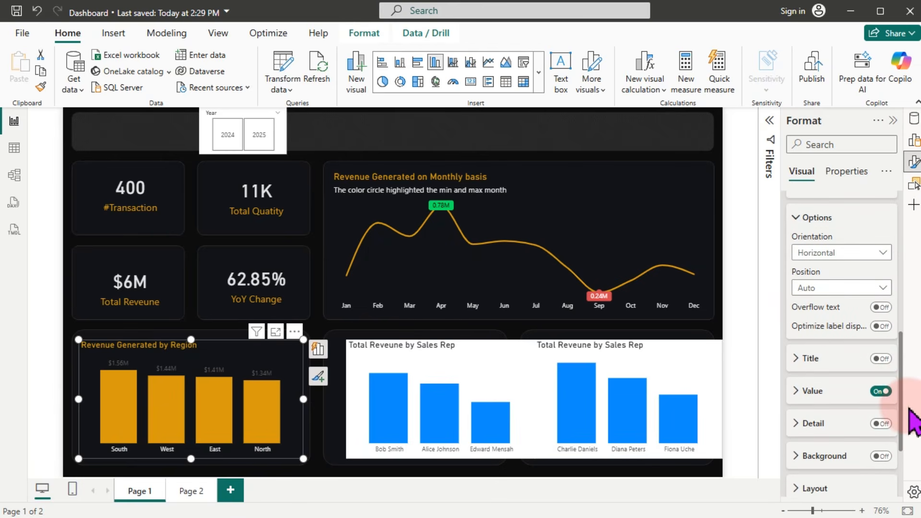
left_click(812, 394)
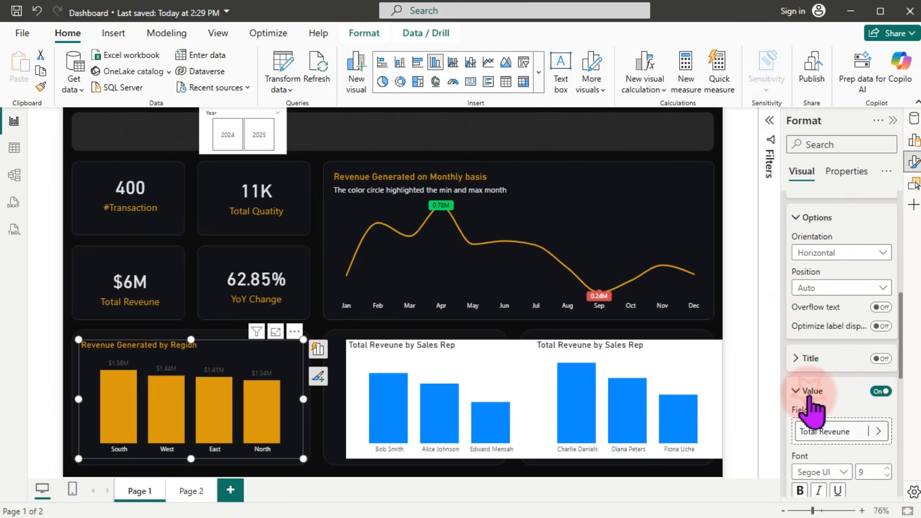
scroll(905, 366, "down", 4)
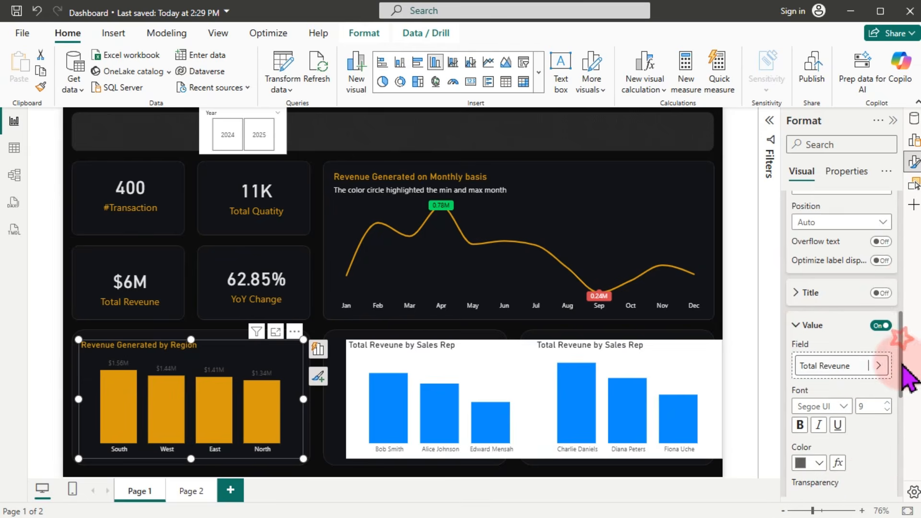
left_click(819, 363)
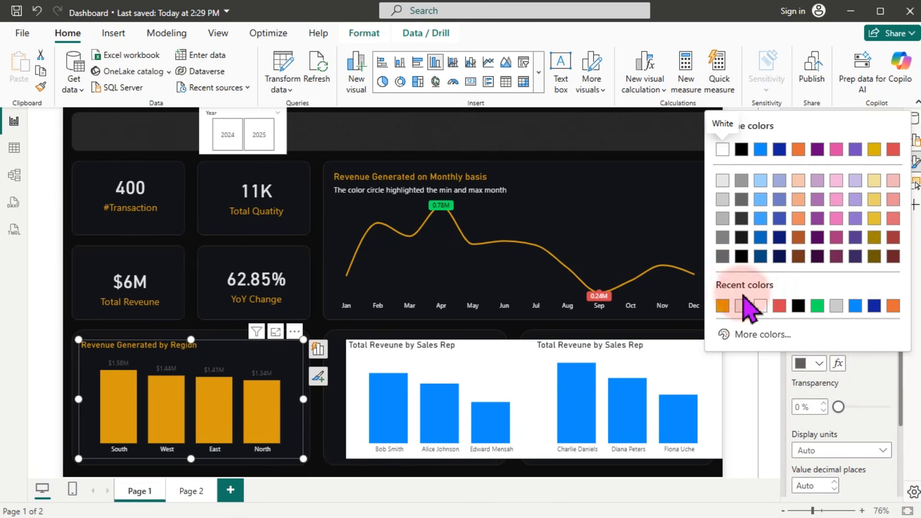
left_click(742, 305)
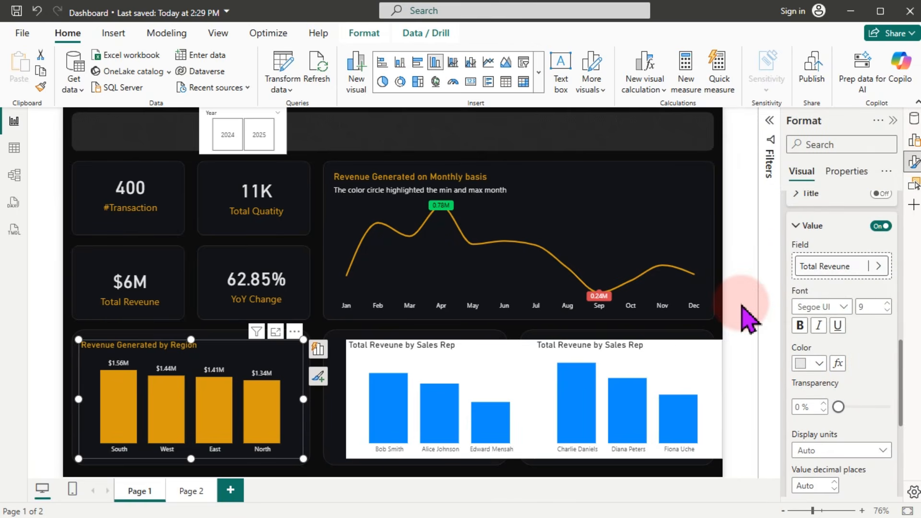
Step: Format-paint the Region chart's style onto the first Sales Rep chart and nudge it into place
left_click(40, 87)
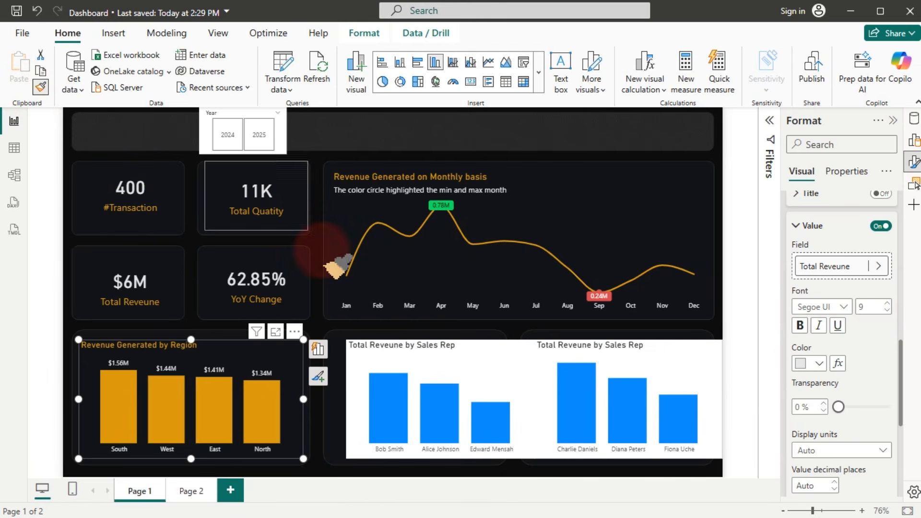
left_click(431, 363)
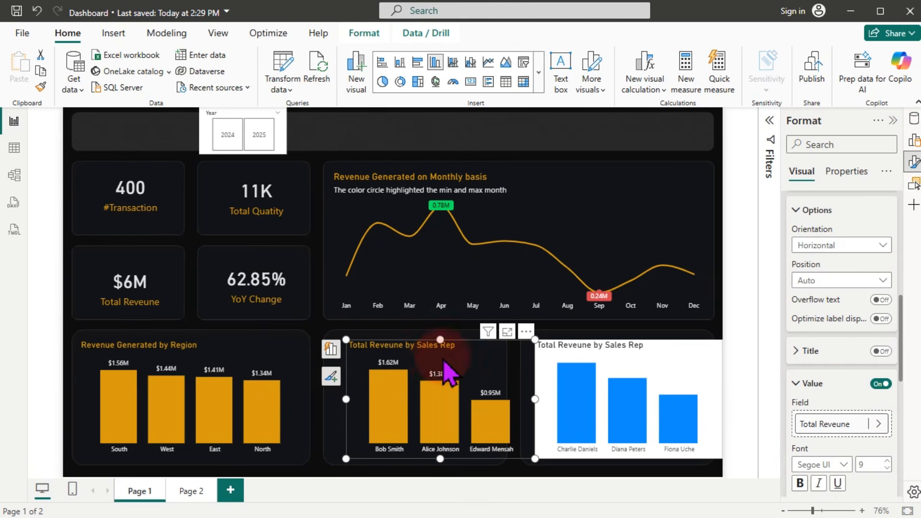
left_click_drag(451, 349, 436, 354)
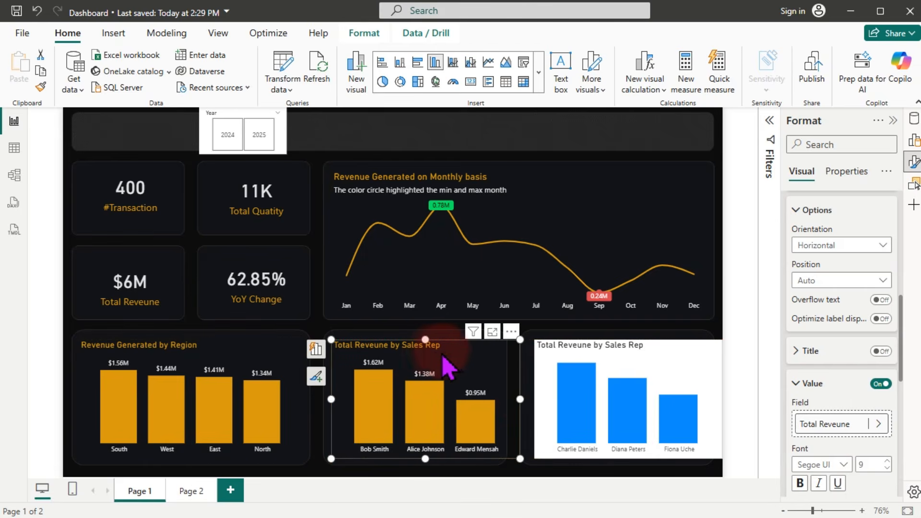
left_click_drag(522, 400, 511, 399)
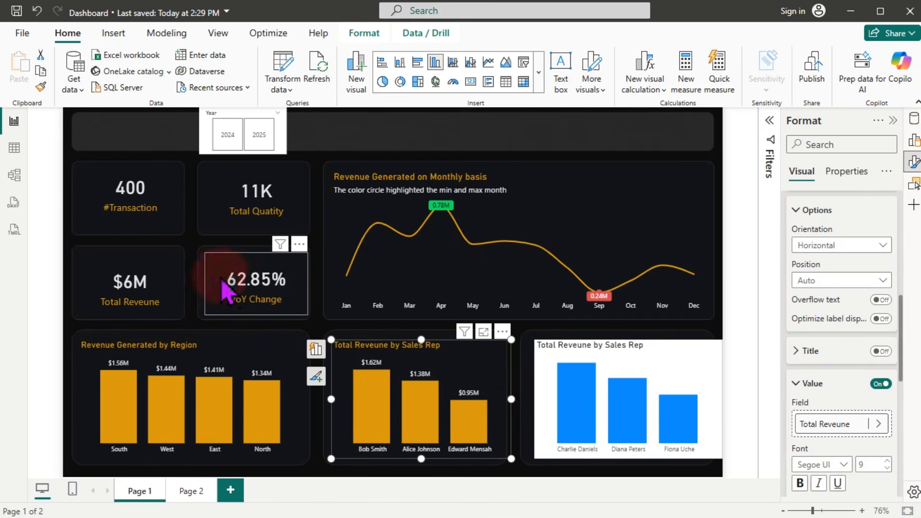
Step: Format-paint the same style onto the second Sales Rep chart and align it left
left_click(40, 87)
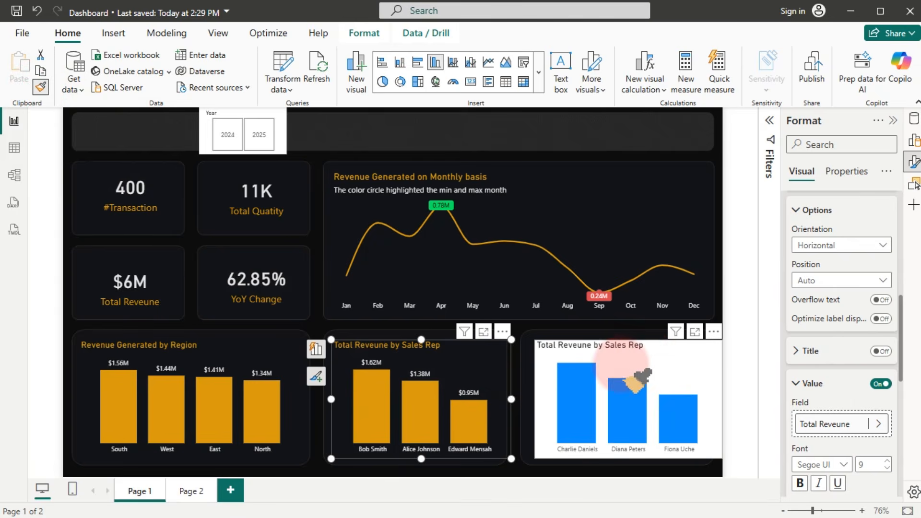
left_click(638, 357)
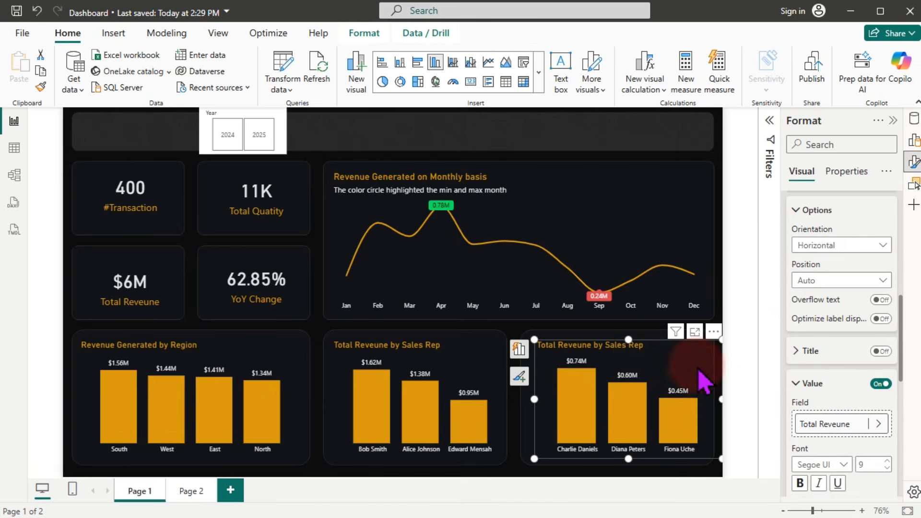
mouse_move(701, 379)
left_mouse_down()
mouse_move(693, 376)
mouse_move(698, 382)
left_mouse_up()
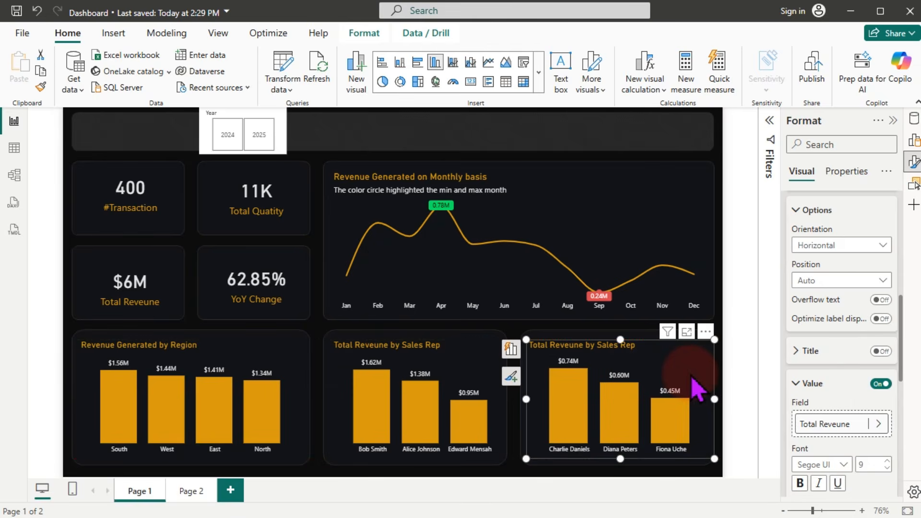
left_click(594, 140)
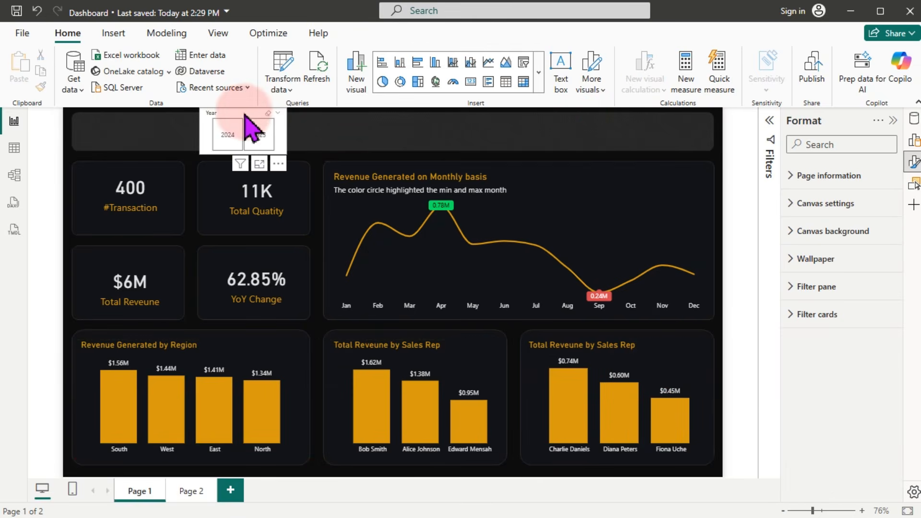
Step: Move the Year slicer to the right end of the header band and save the report
left_click_drag(244, 114, 596, 118)
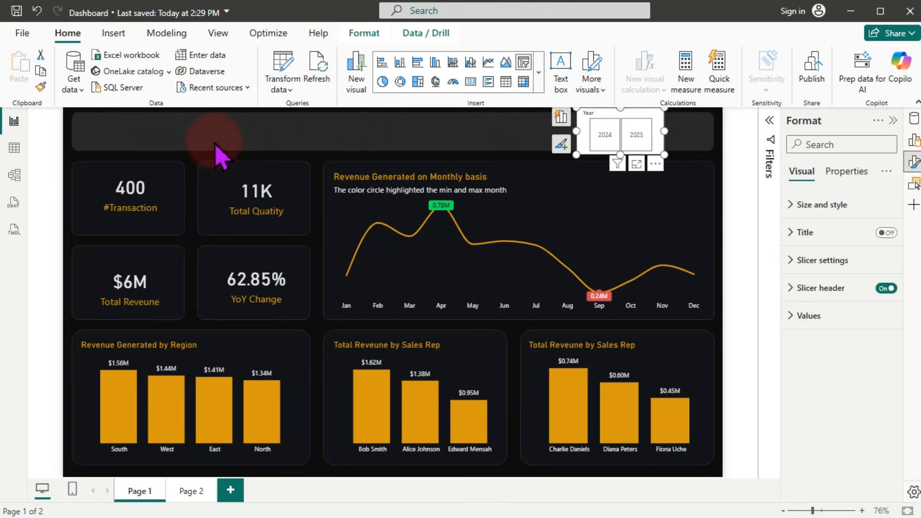
left_click(206, 131)
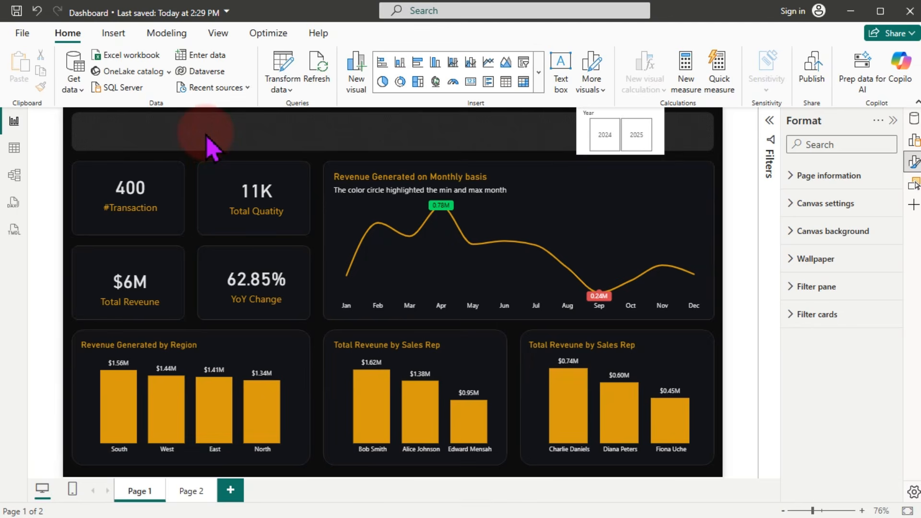
key("ctrl+s")
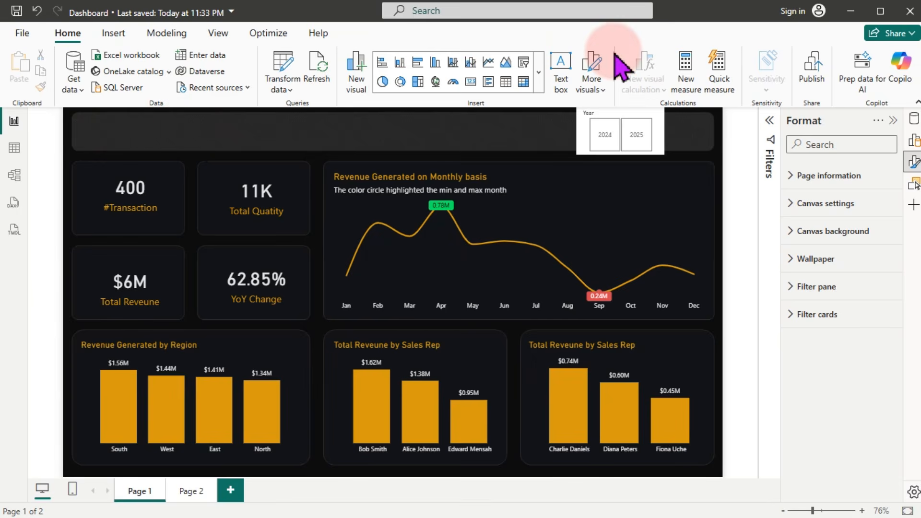
Step: Insert a text box titled 'Anex Store Sales Dashboard' and shrink it into the header strip
left_click(110, 36)
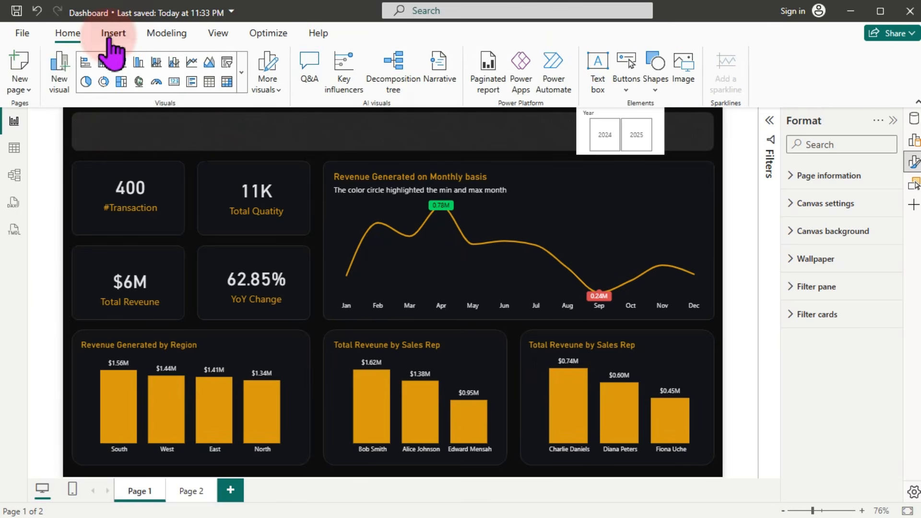
left_click(597, 68)
left_click(160, 203)
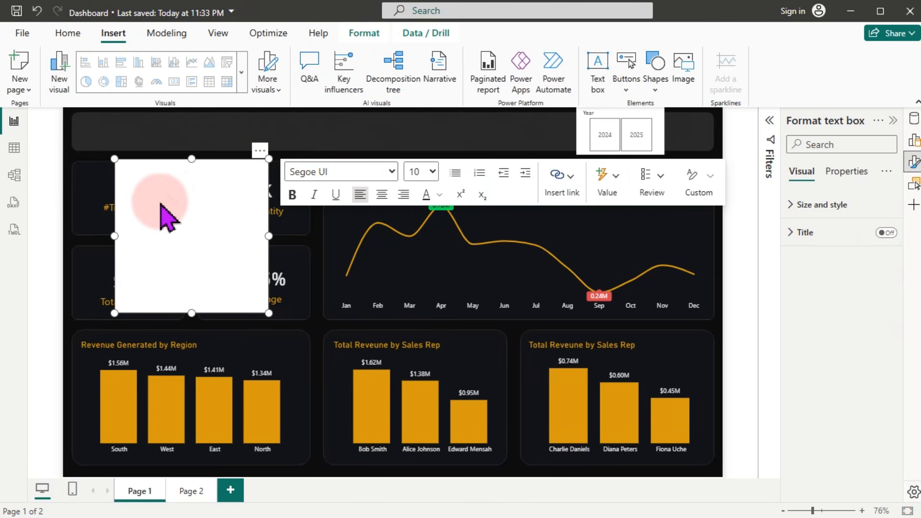
type("Anex Store Sales Dashboard")
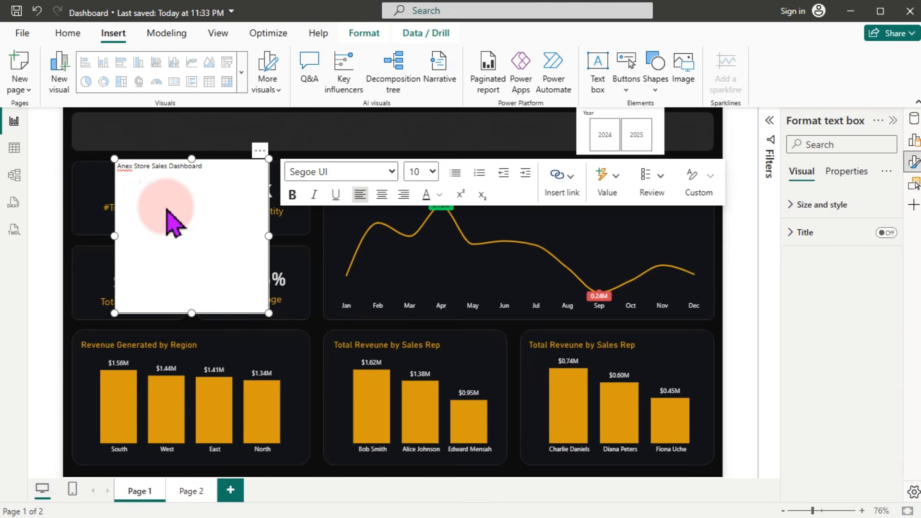
left_click_drag(269, 312, 290, 135)
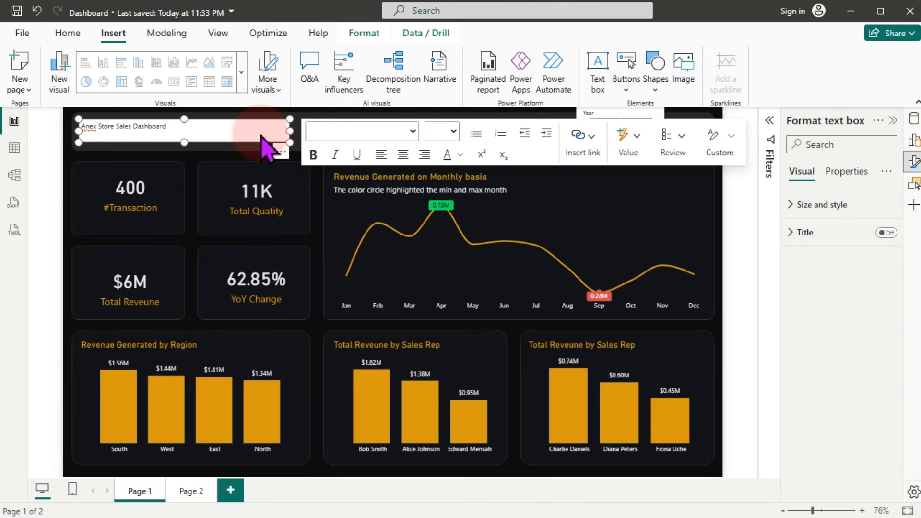
Step: Switch off the text box background so it is transparent
left_click(813, 206)
left_click(885, 472)
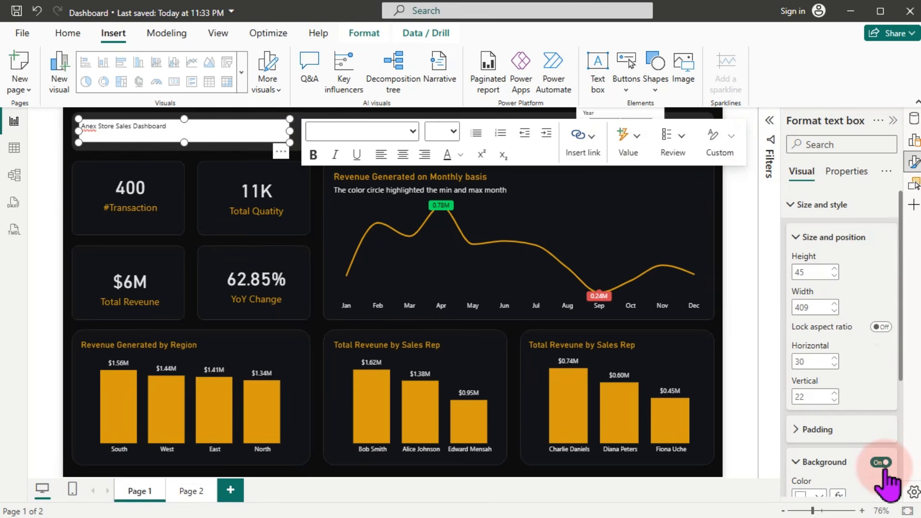
left_click(881, 462)
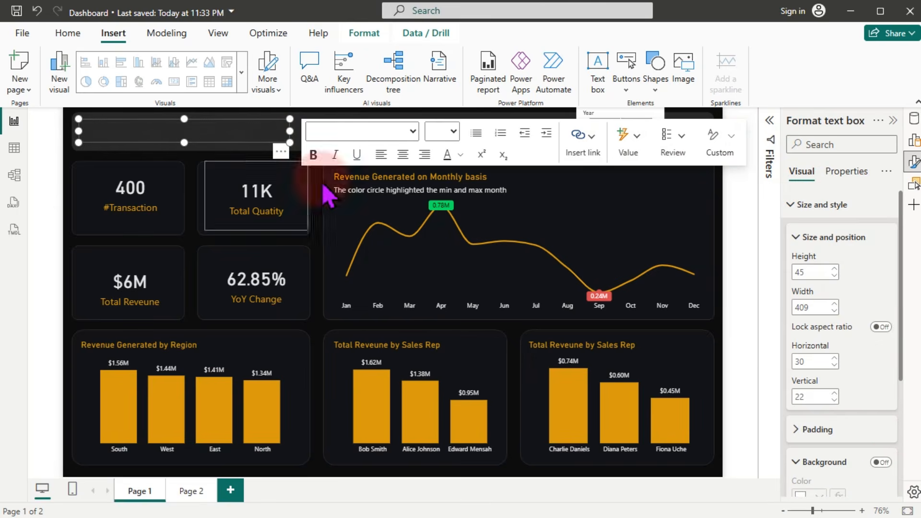
left_click(236, 127)
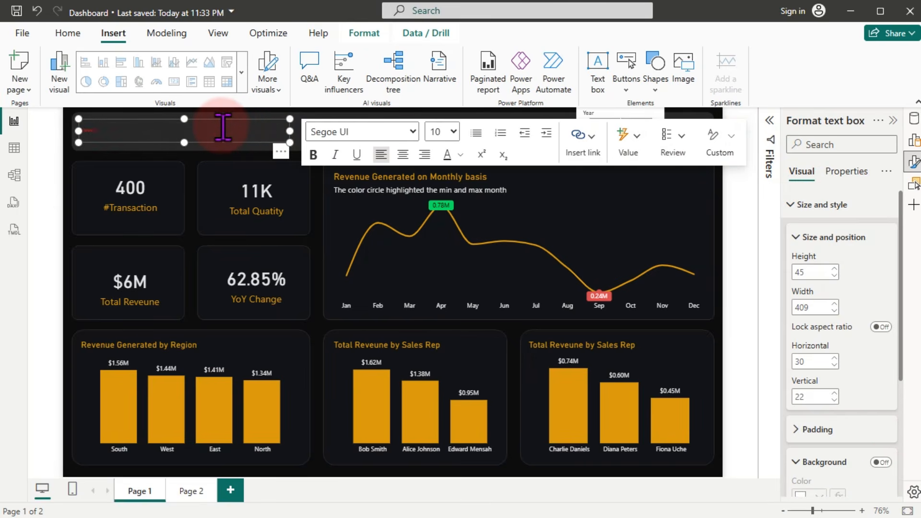
Step: Make the whole title White 10% darker at 24 pt
key("ctrl+a")
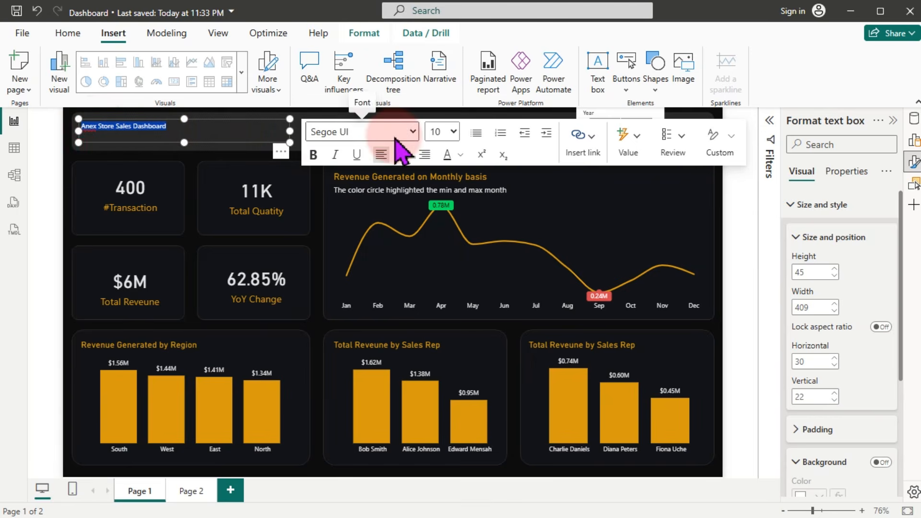
left_click(461, 156)
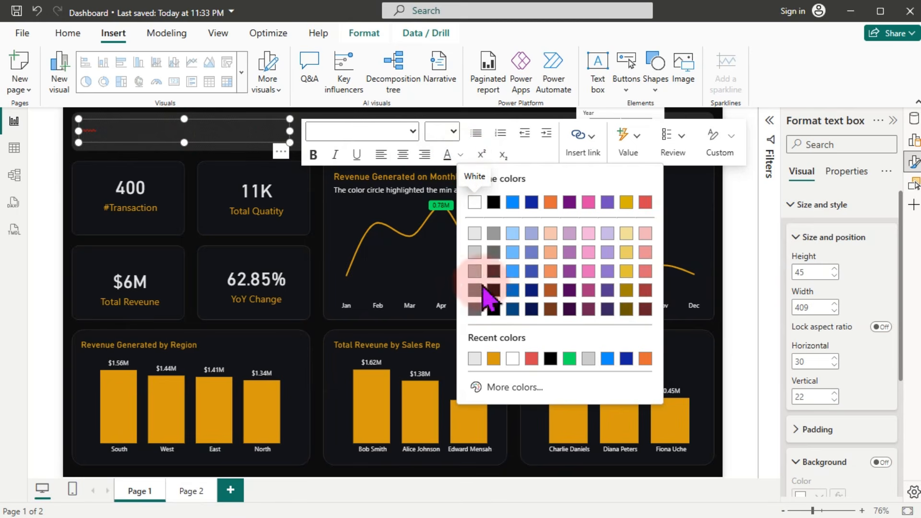
left_click(475, 251)
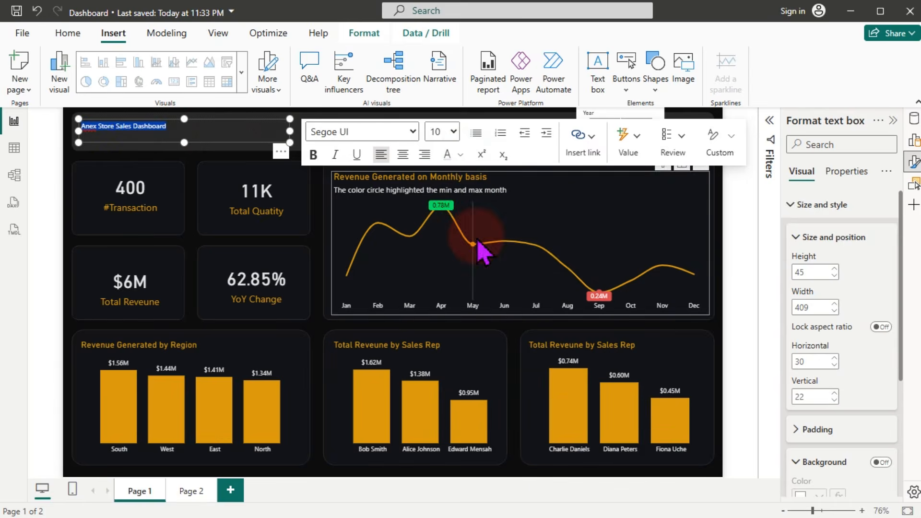
left_click(453, 132)
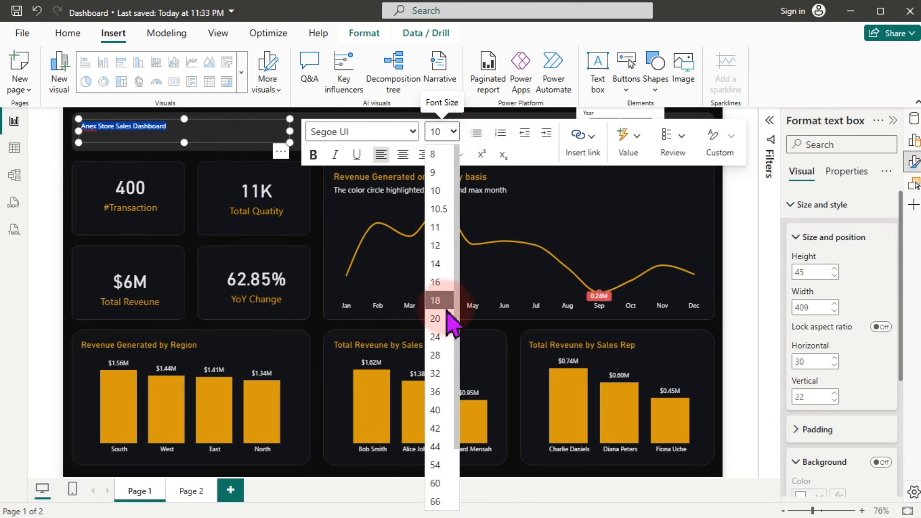
left_click(442, 337)
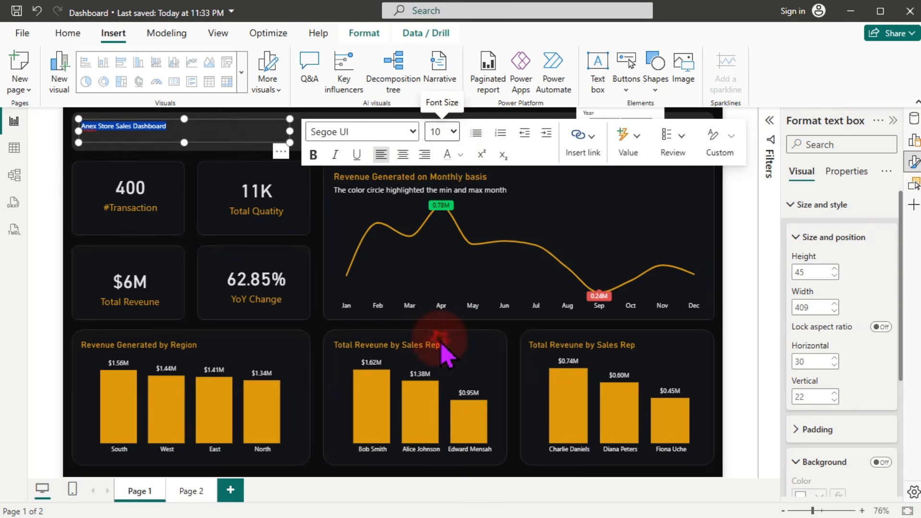
left_click(214, 149)
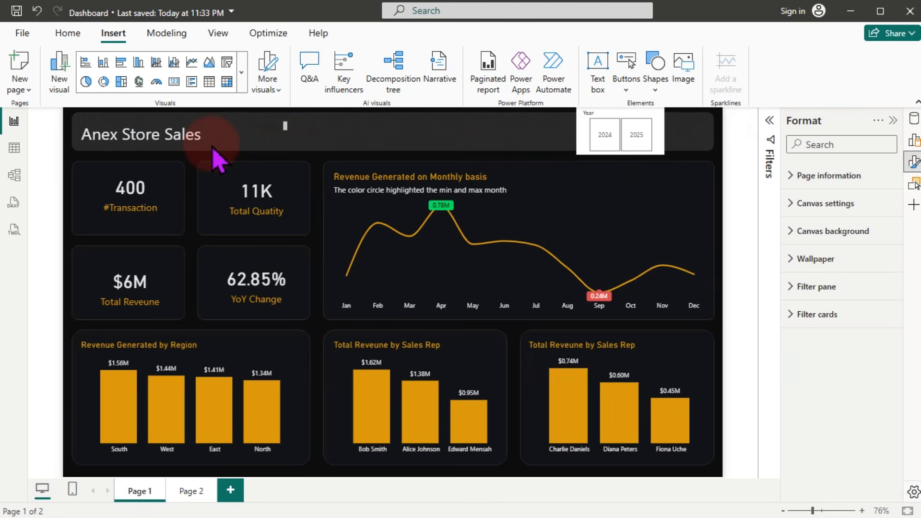
Step: Widen the title box so Dashboard fits and make it slightly taller
left_click(290, 134)
left_click_drag(290, 135, 323, 131)
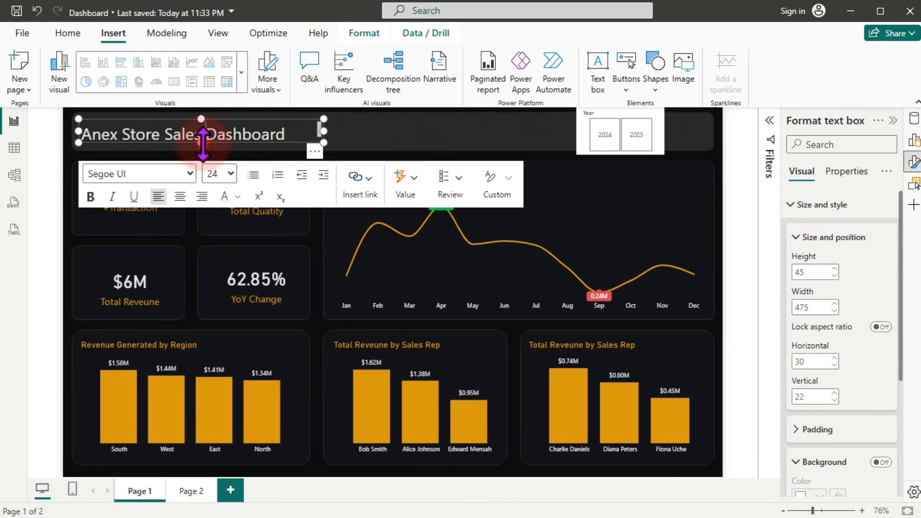
left_click_drag(201, 143, 202, 147)
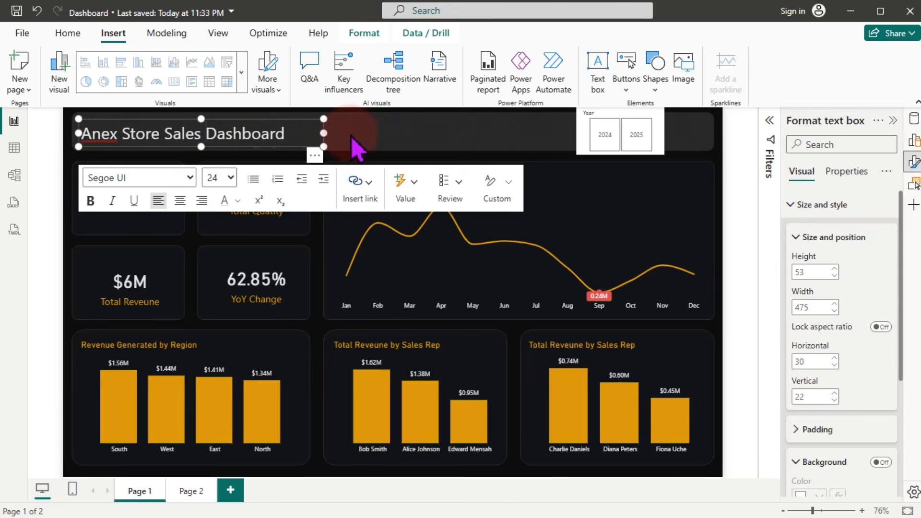
left_click(368, 152)
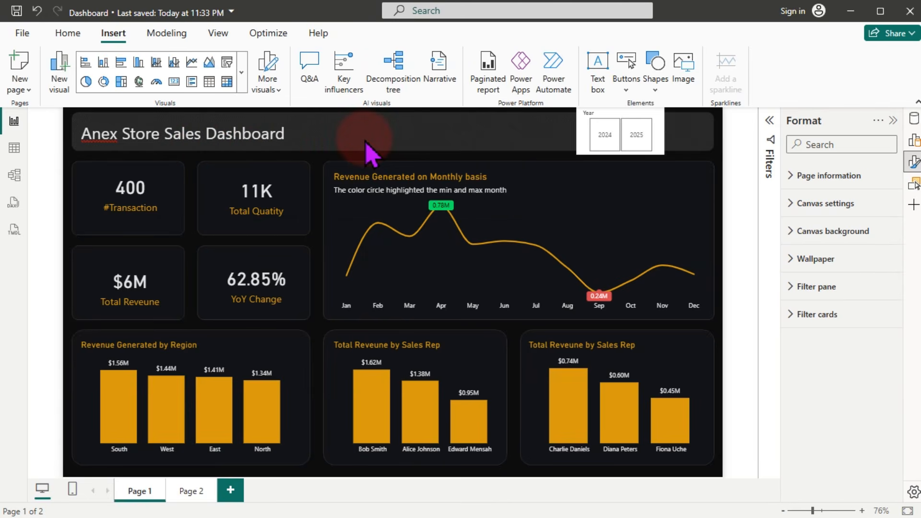
Step: Correct the title to read 'Anext Store Sales Dashboard'
left_click(120, 135)
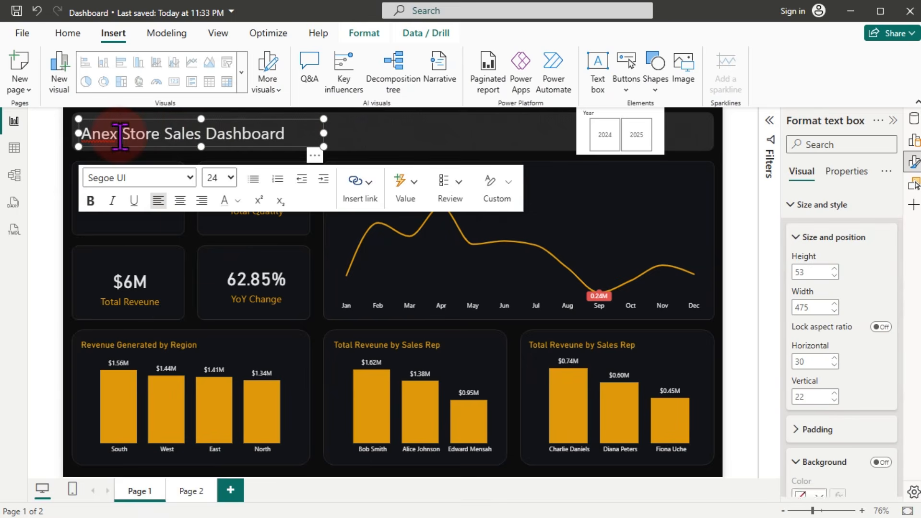
type("t")
left_click(346, 139)
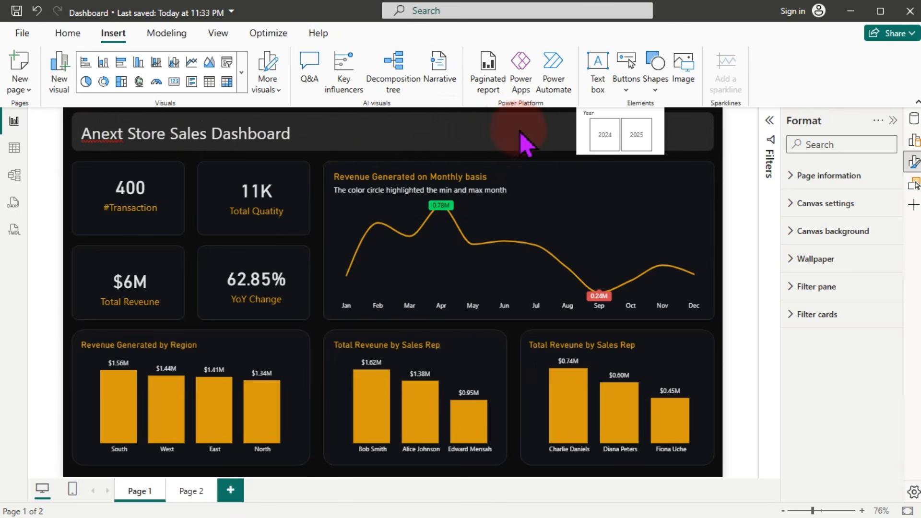
Step: Change the Year slicer's style to Dropdown
left_click(590, 137)
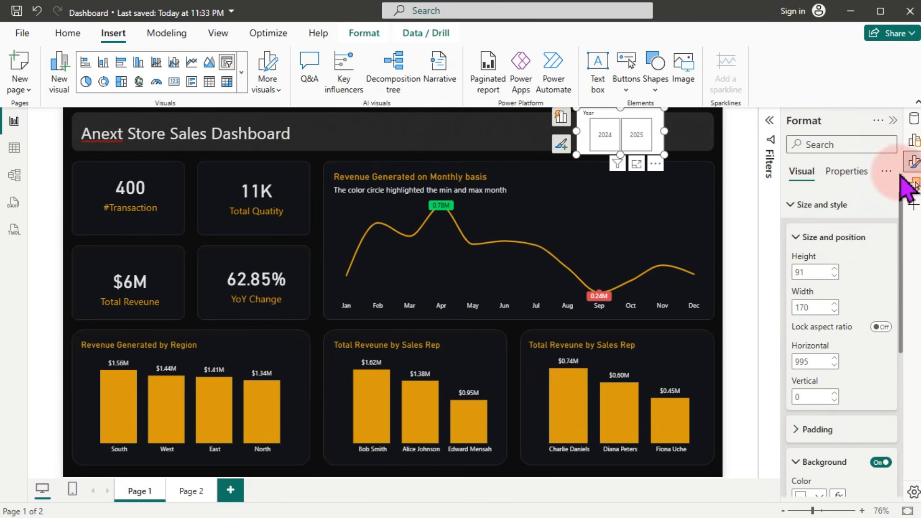
left_click(914, 162)
left_click(914, 162)
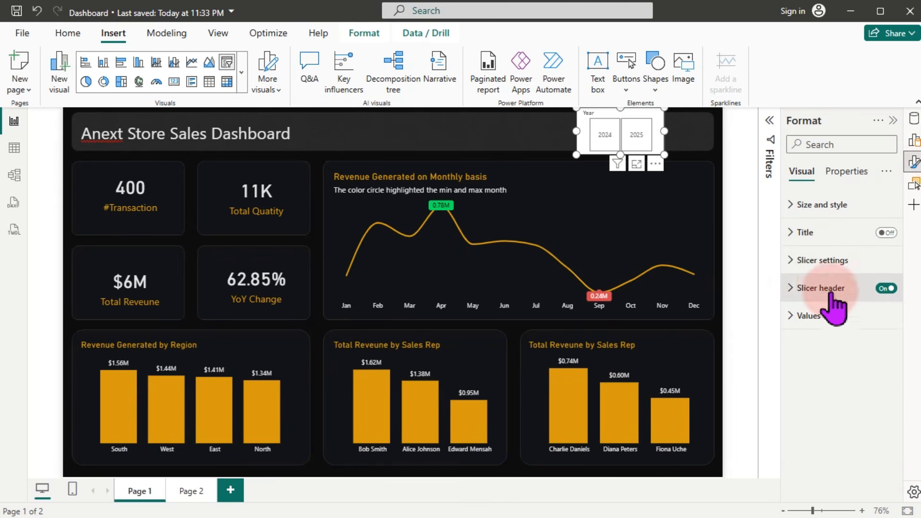
left_click(818, 263)
left_click(843, 329)
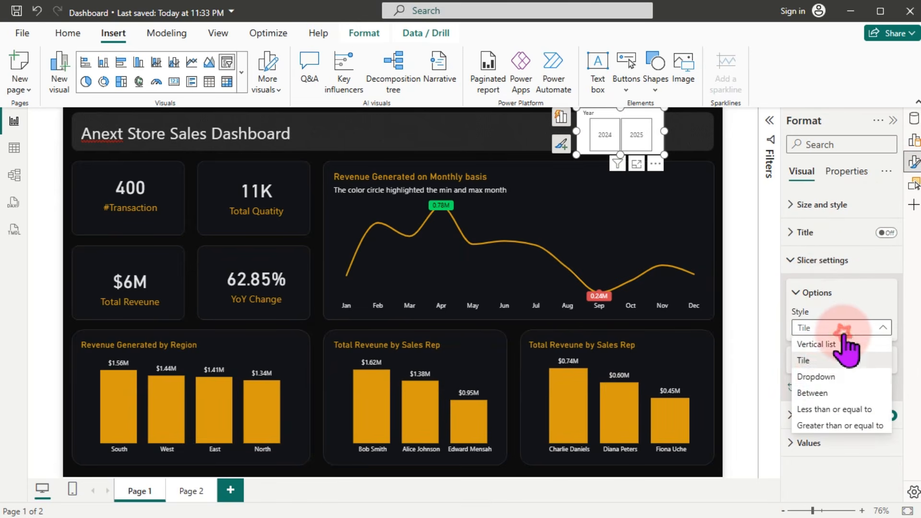
left_click(818, 377)
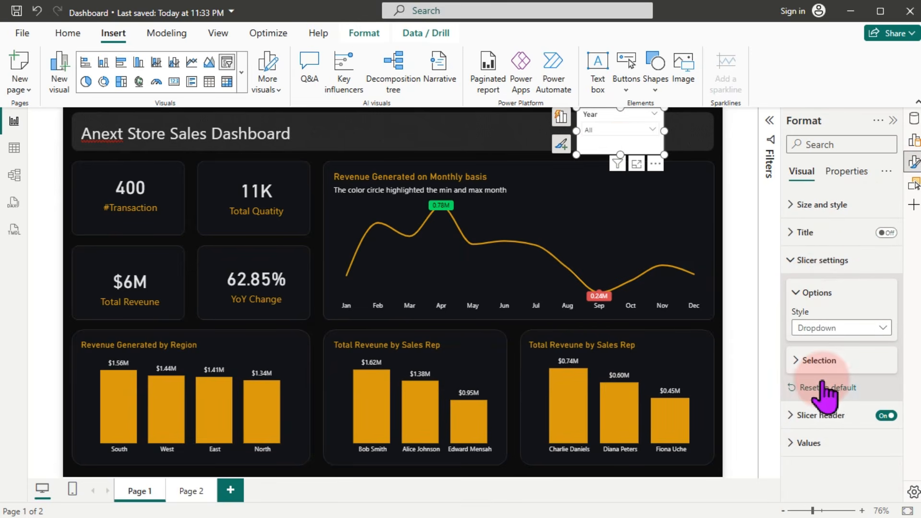
Step: Shorten the Year slicer and turn its background off
left_click_drag(626, 153, 656, 135)
left_click(821, 204)
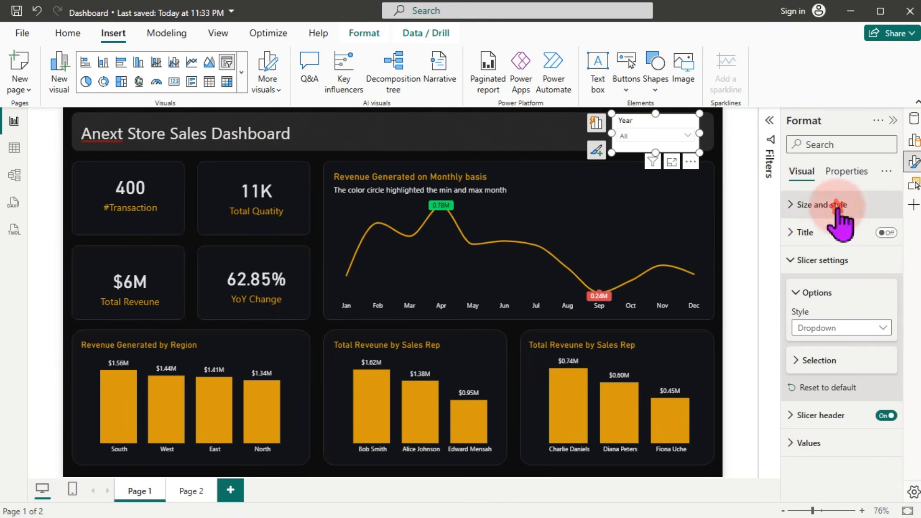
left_click(881, 462)
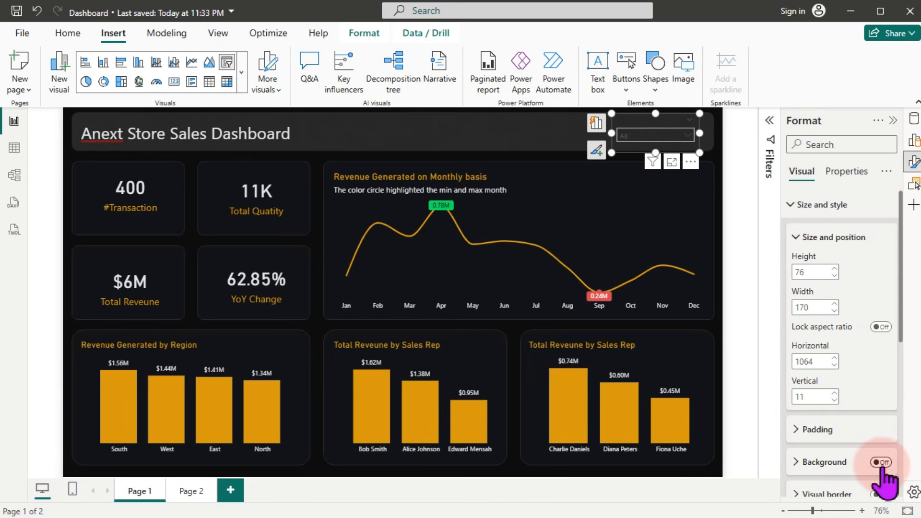
left_click(503, 146)
Step: Filter the dashboard to 2024 using the Year dropdown
left_click(640, 141)
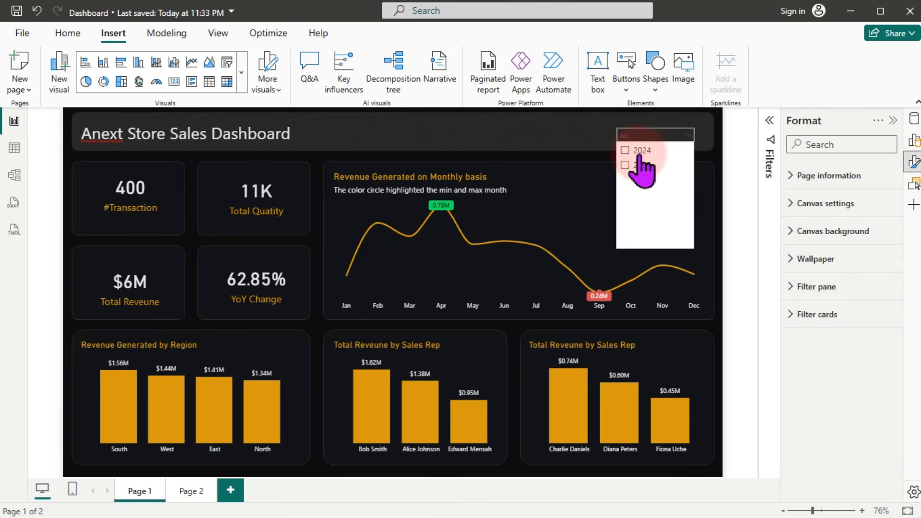
left_click(640, 166)
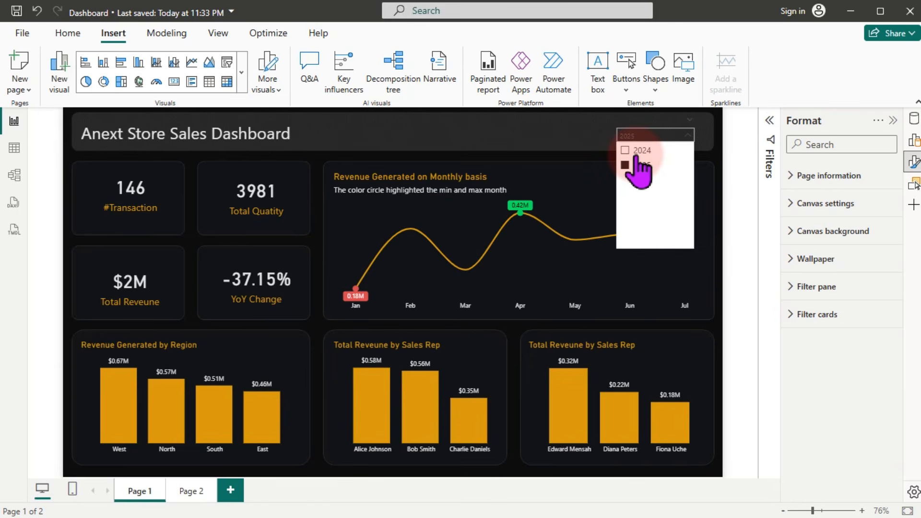
left_click(638, 152)
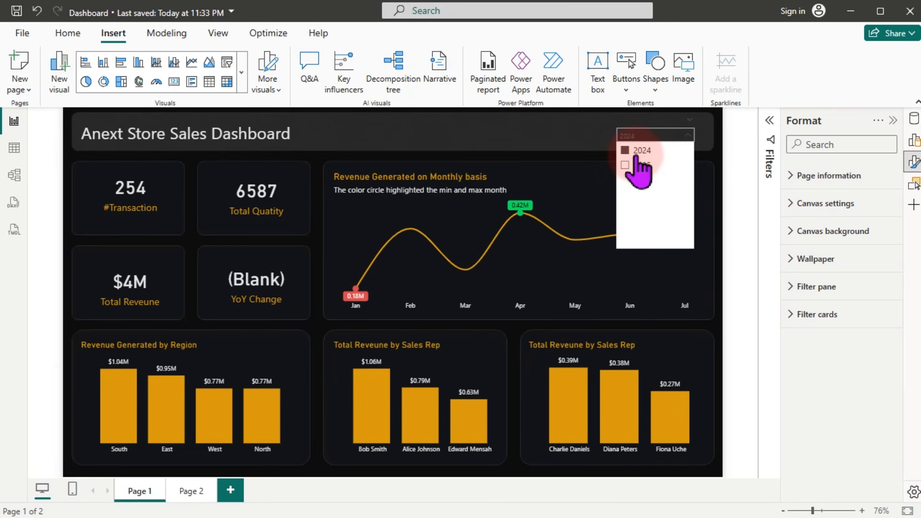
left_click(446, 129)
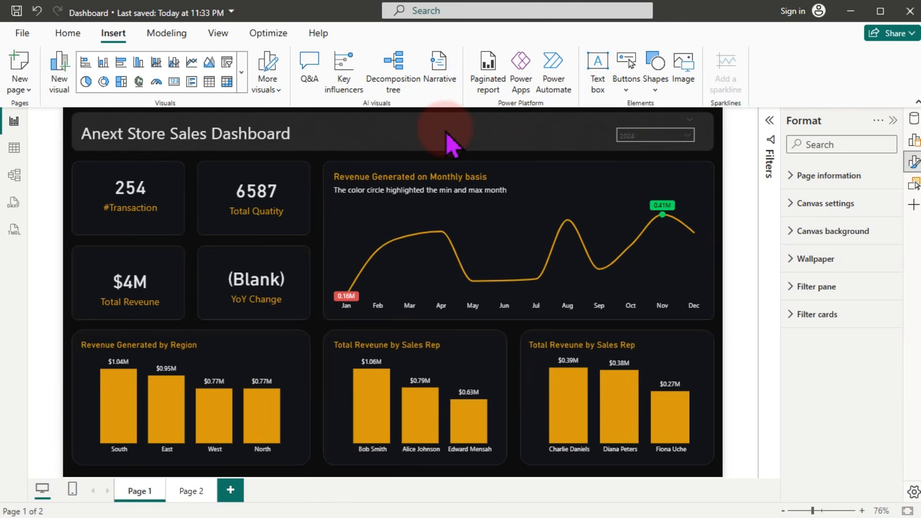
left_click(234, 286)
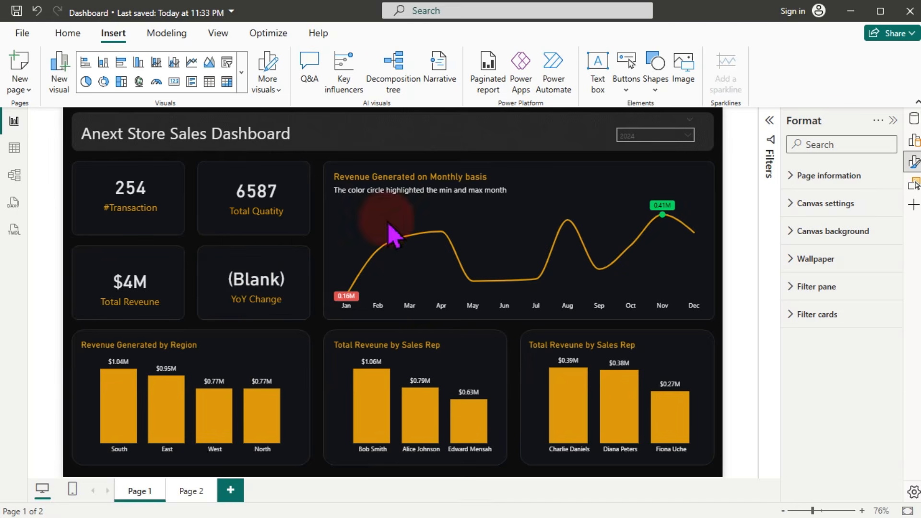
Step: Create a new blank measure in the DAX House table from the Data pane
left_click(914, 163)
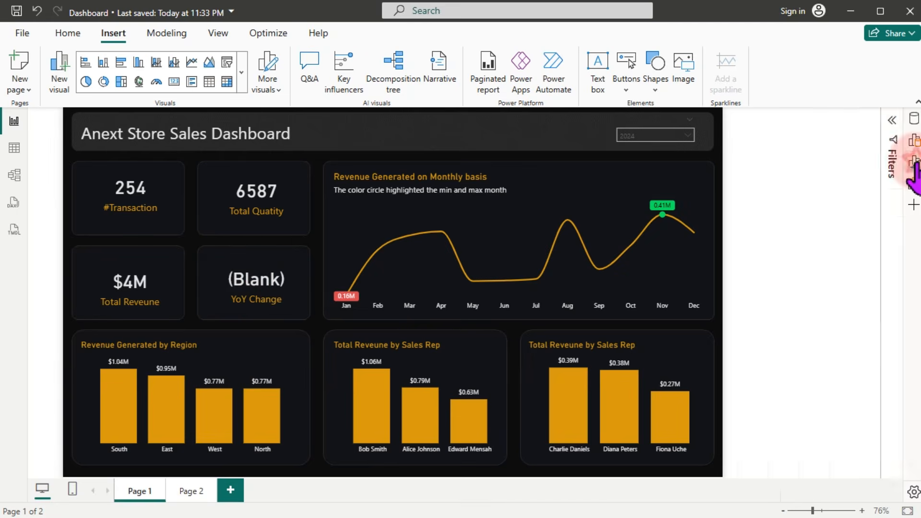
left_click(913, 120)
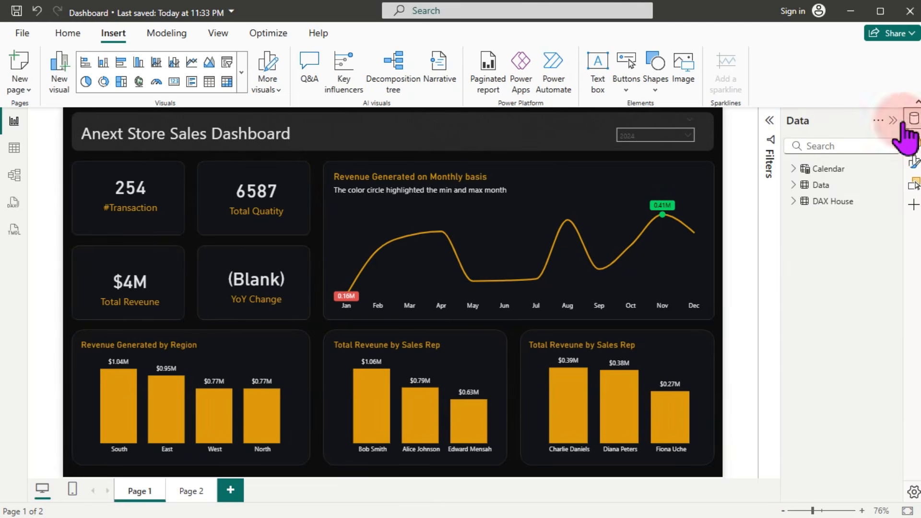
left_click(793, 201)
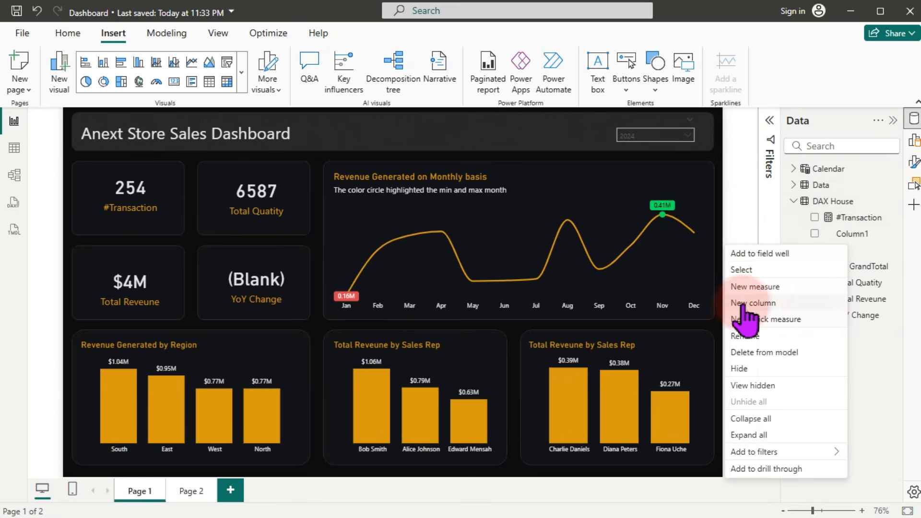
left_click(748, 288)
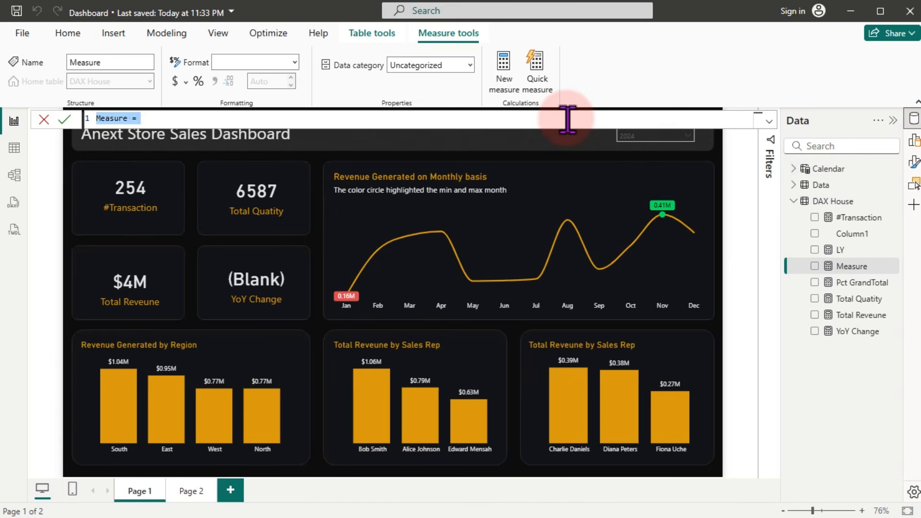
scroll(568, 120, "up", 2)
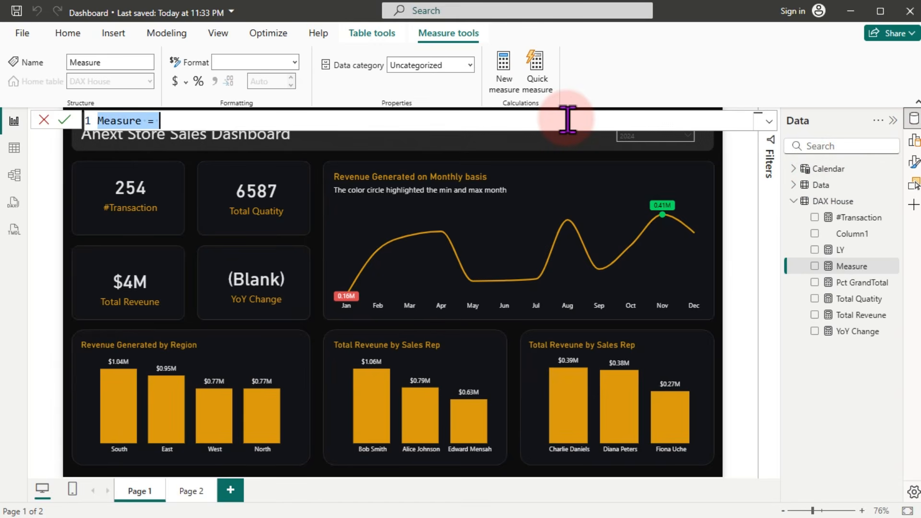
scroll(568, 120, "up", 2)
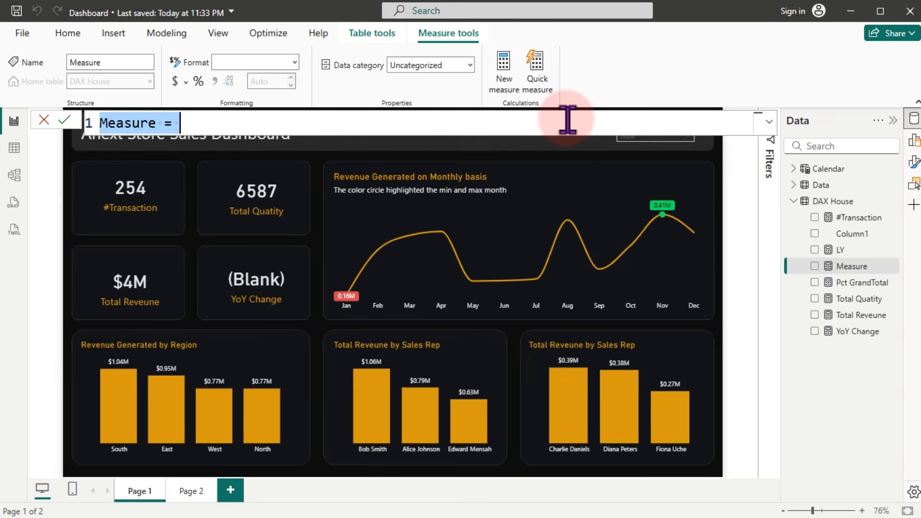
scroll(567, 120, "down", 4)
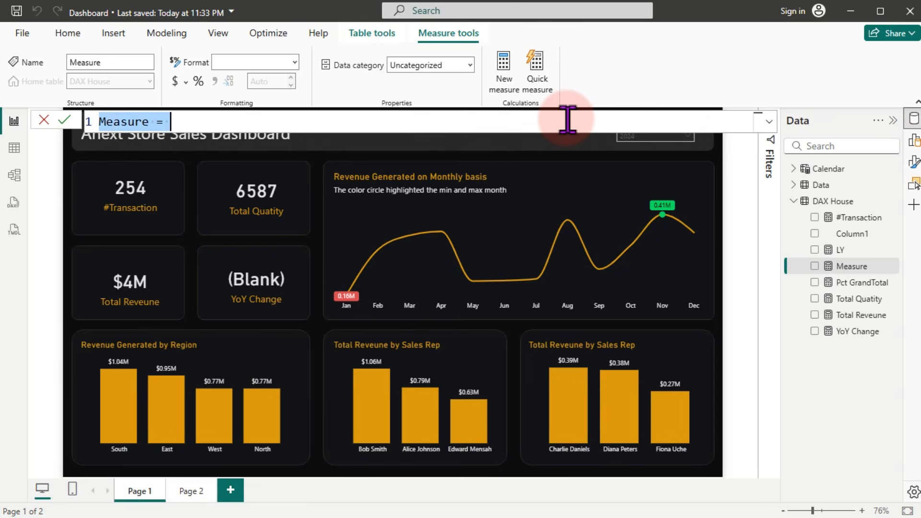
scroll(567, 120, "up", 1)
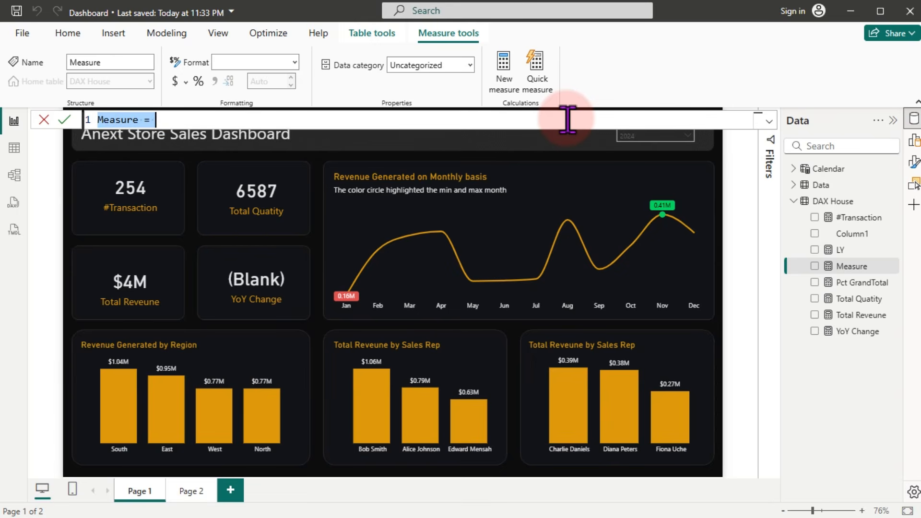
scroll(568, 120, "up", 1)
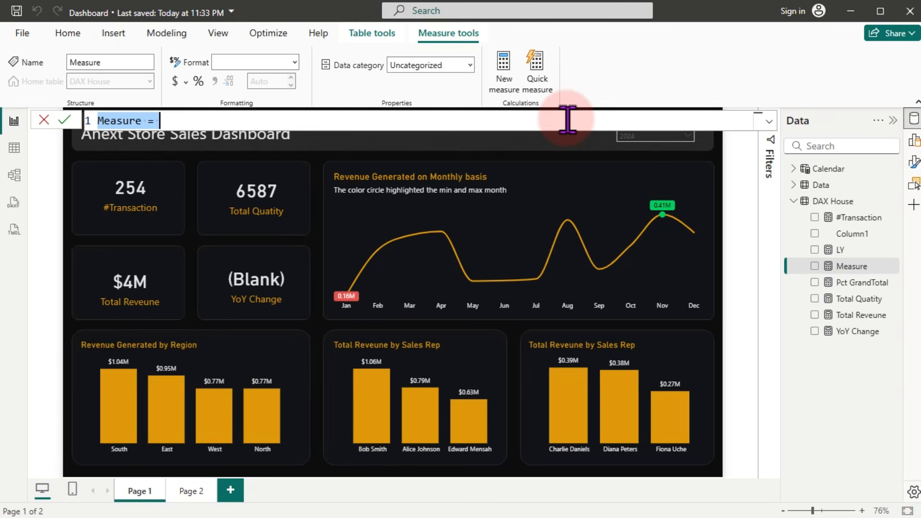
Step: Name the measure Info and define VAR _ActiveYear = SELECTEDVALUE('Calendar'[Year])
type("Infor")
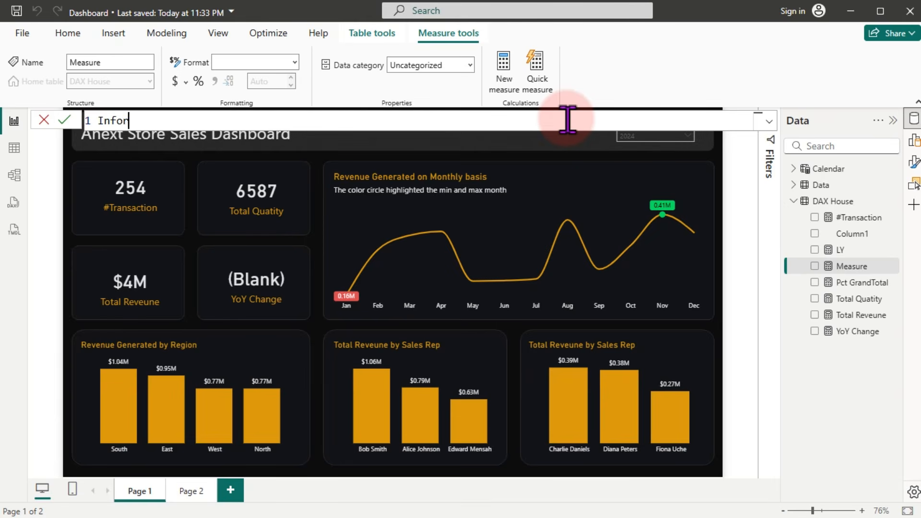
key("BackSpace")
type("=")
key("shift+Return")
key("Tab")
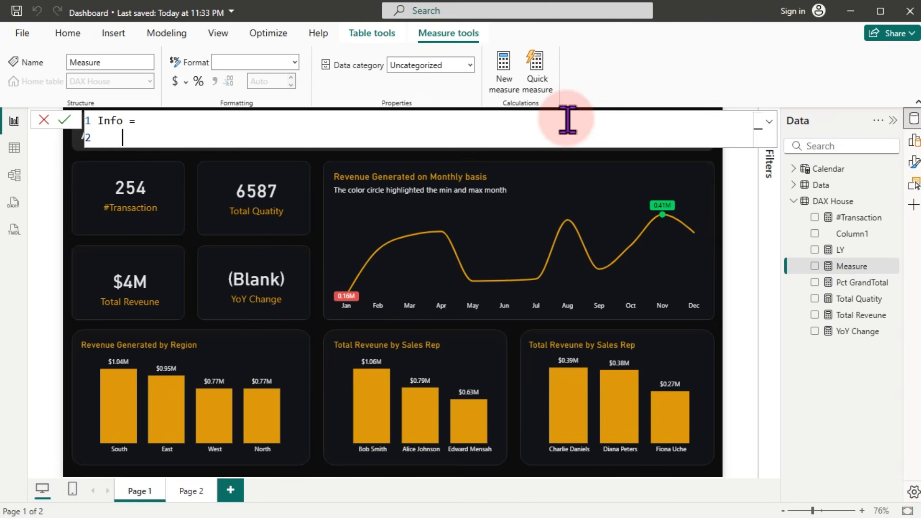
type("var")
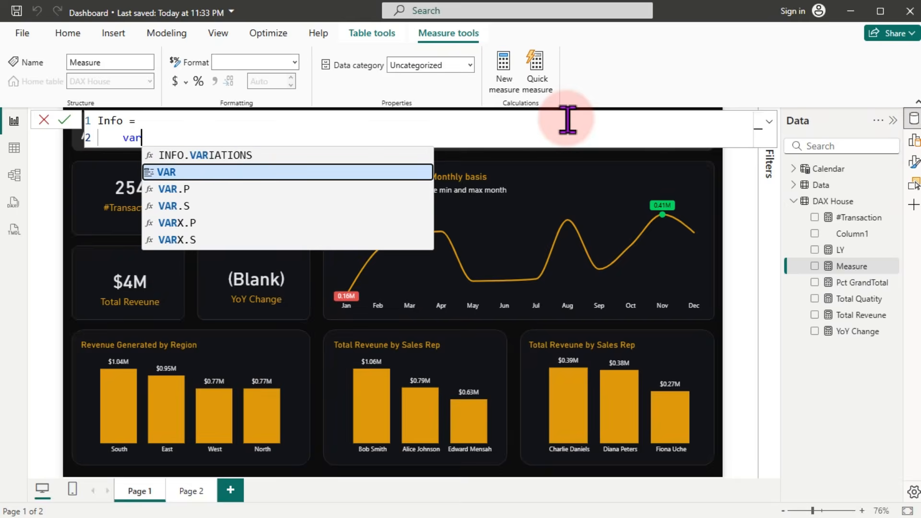
key("Tab")
type("_")
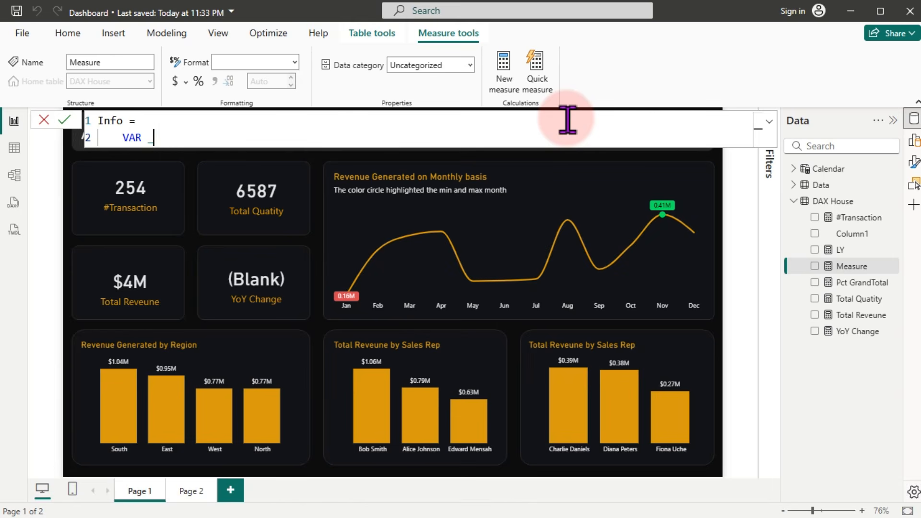
type("ActiveYear = ")
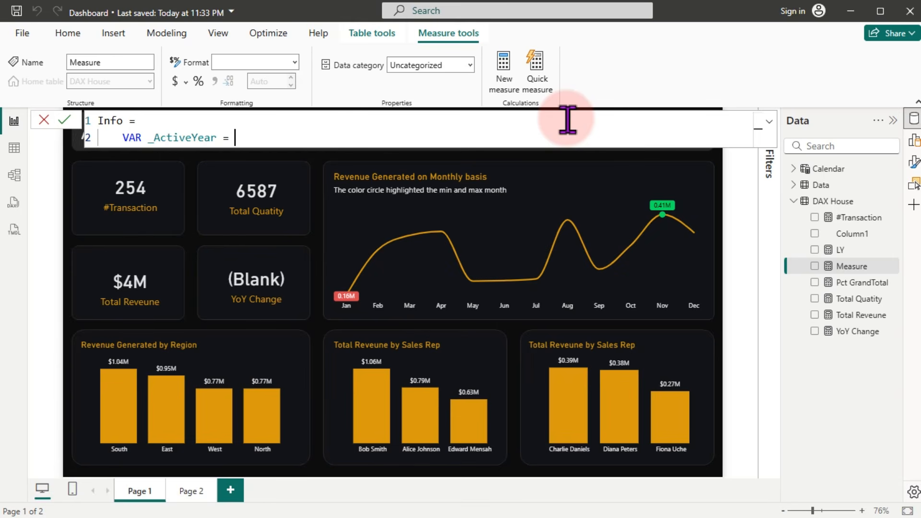
type("s")
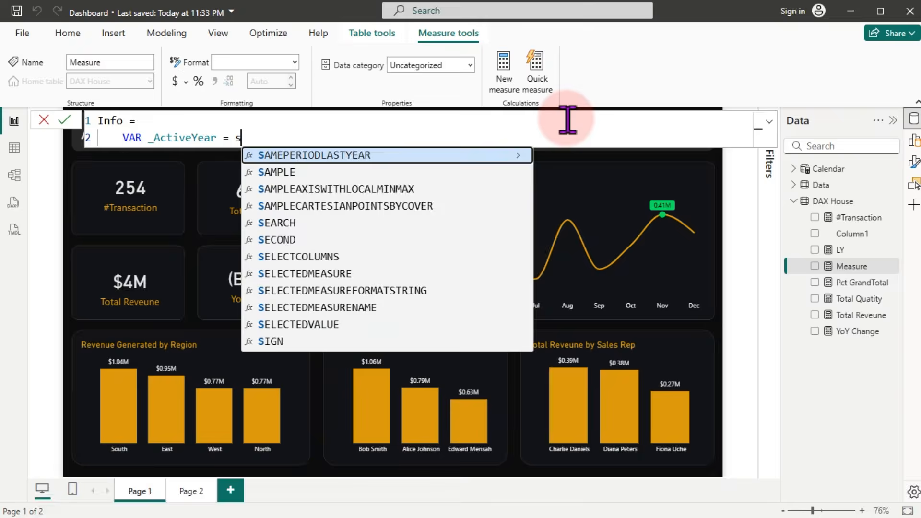
type("electedv")
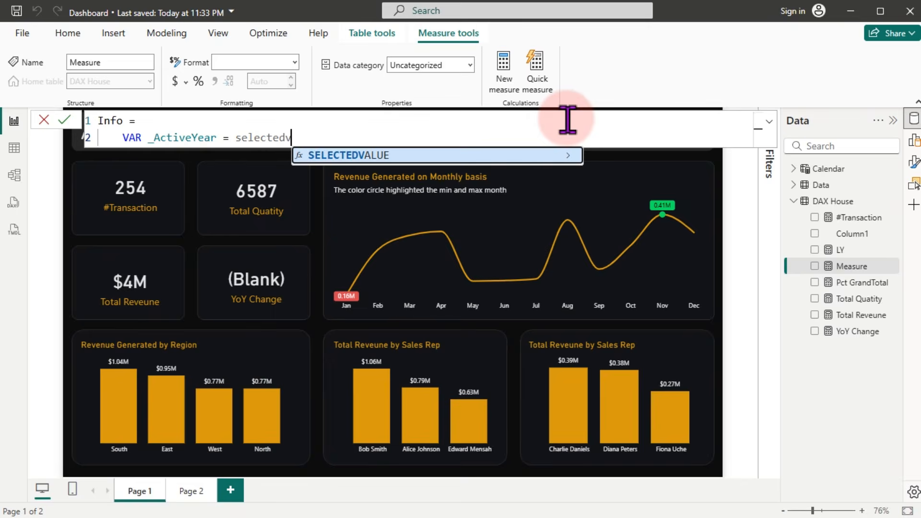
key("Tab")
type("year")
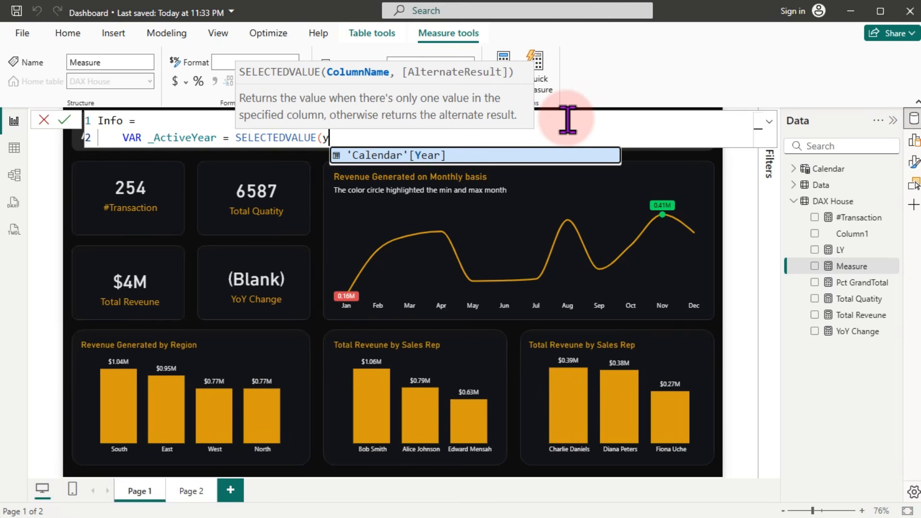
key("Tab")
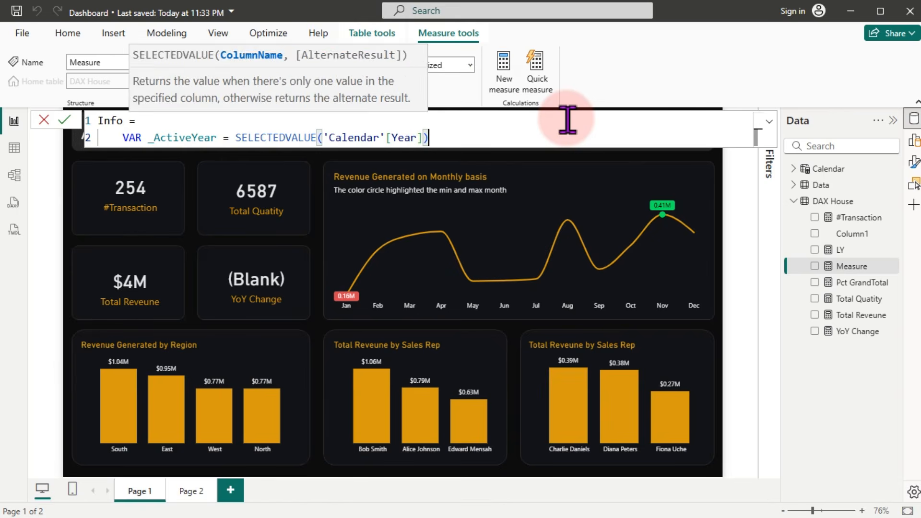
type(")")
key("shift+Return")
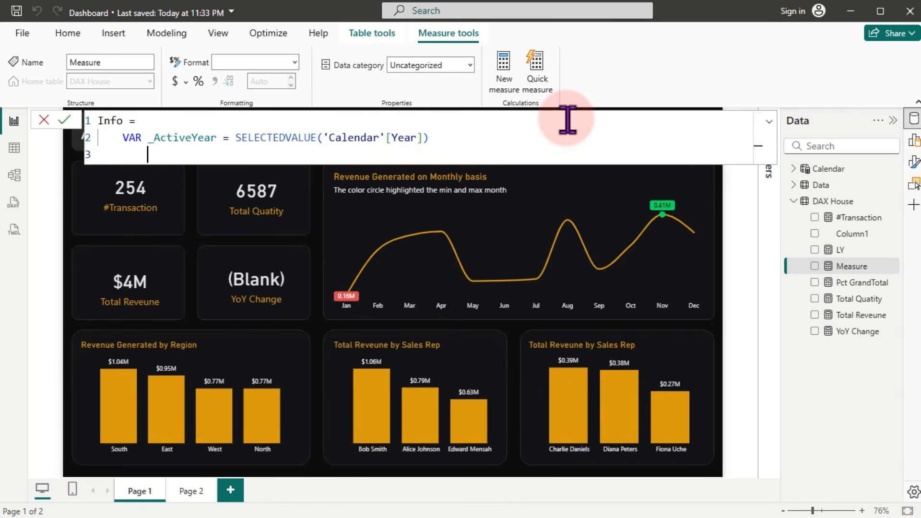
Step: Add RETURN IF with the condition _ActiveYear = 2024
type("ret")
key("Tab")
key("shift+Return")
key("Tab")
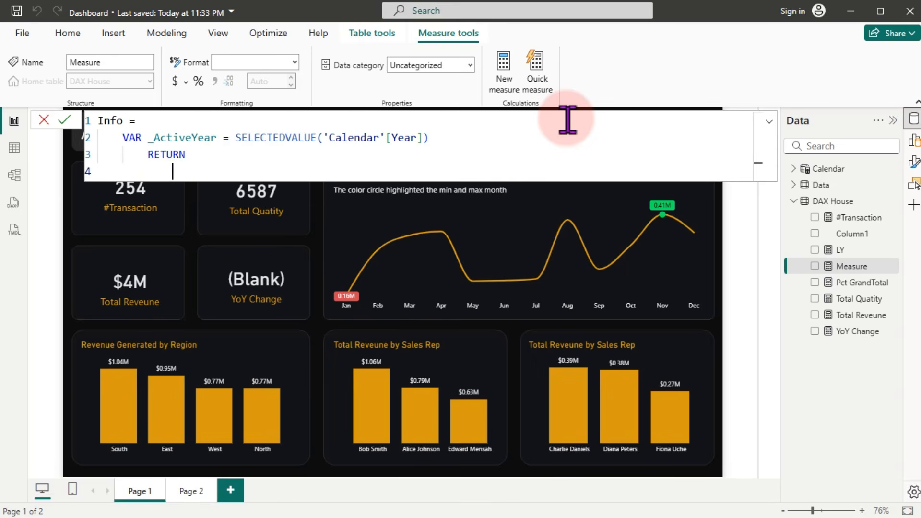
type("if")
key("Tab")
key("shift+Return")
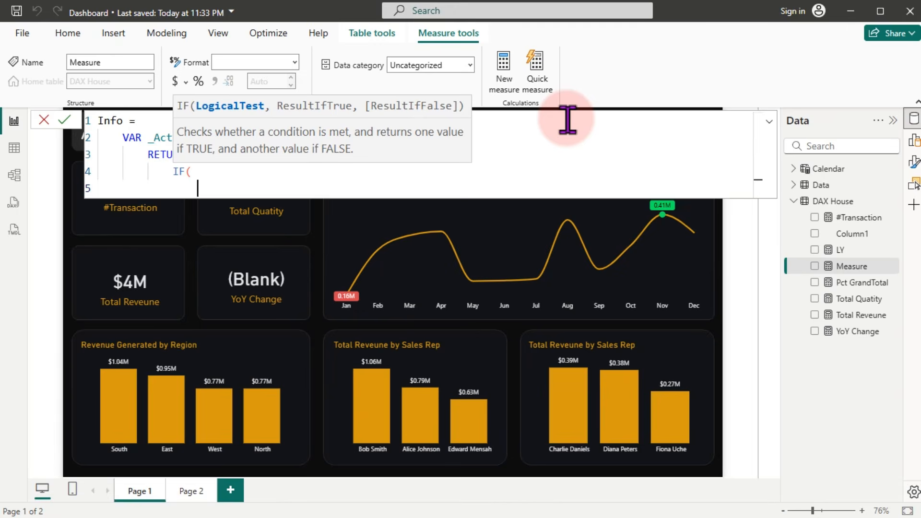
type("_")
key("Tab")
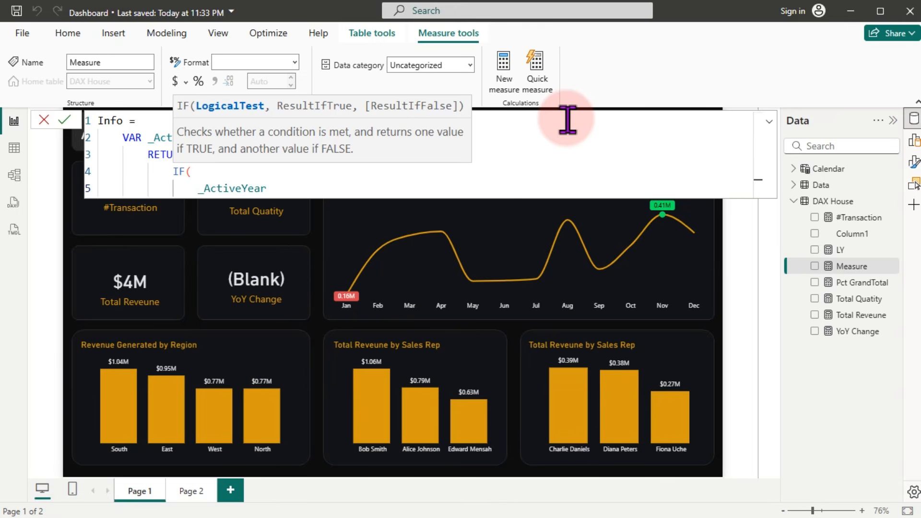
type("= 2024,\"")
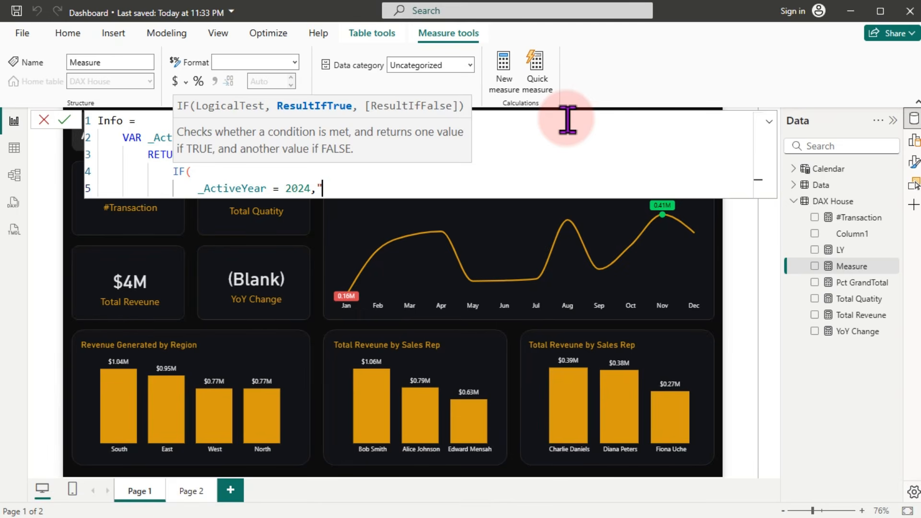
Step: Return "No previous year to display value, pls select another year" and commit the measure
type("No previous ")
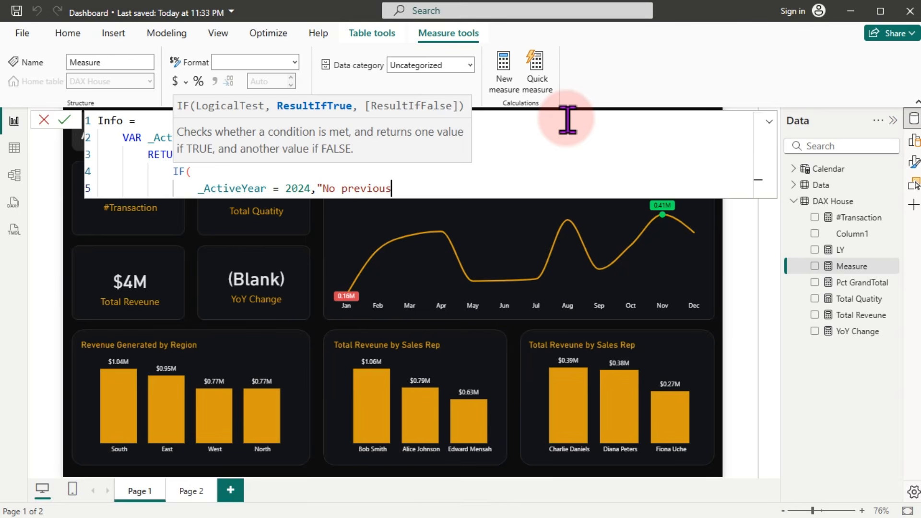
type("year to display")
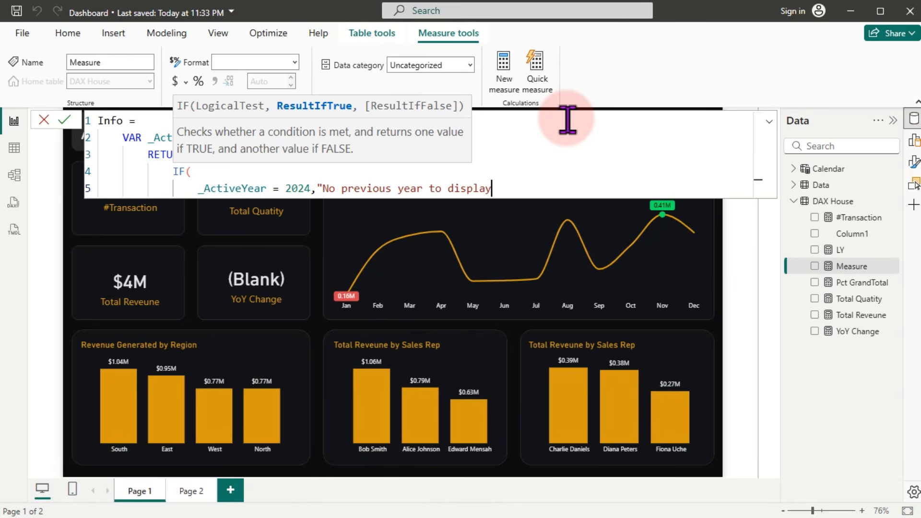
type(" value,")
type(" please")
key("BackSpace")
key("BackSpace")
key("BackSpace")
key("BackSpace")
type("s select")
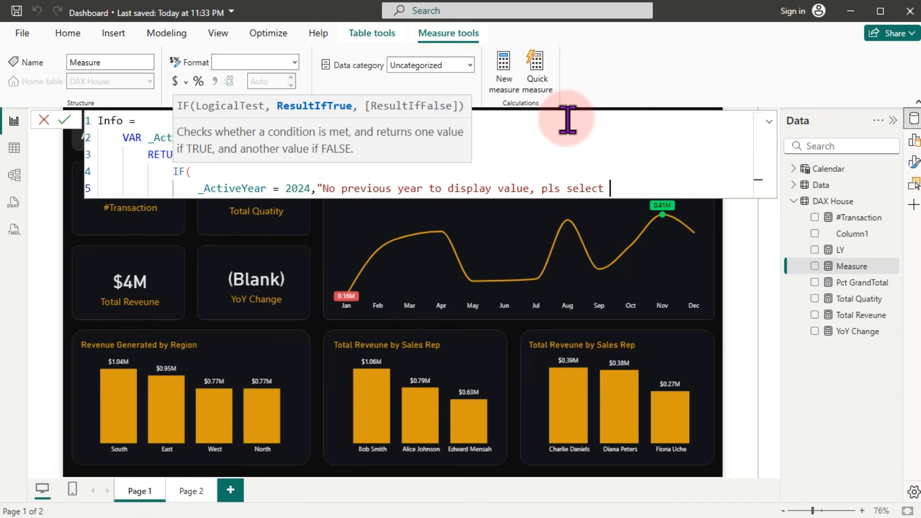
type(" another year\"")
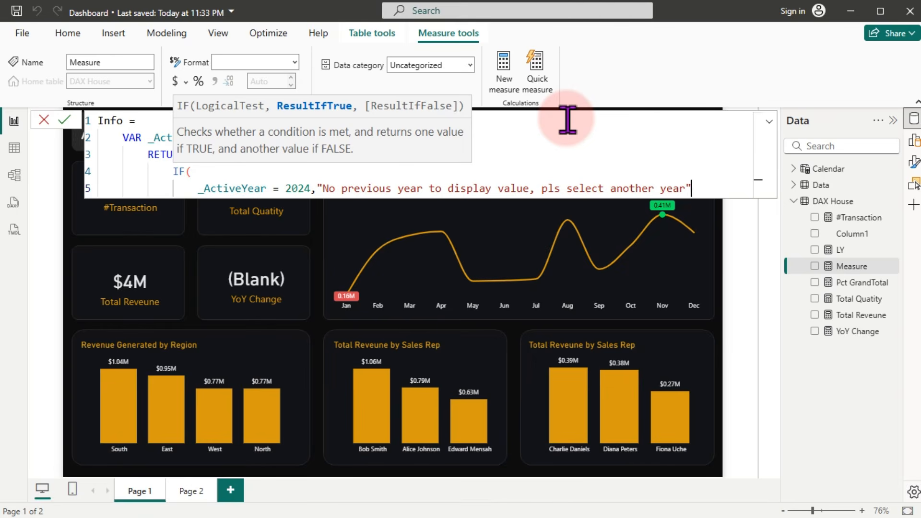
key("Return")
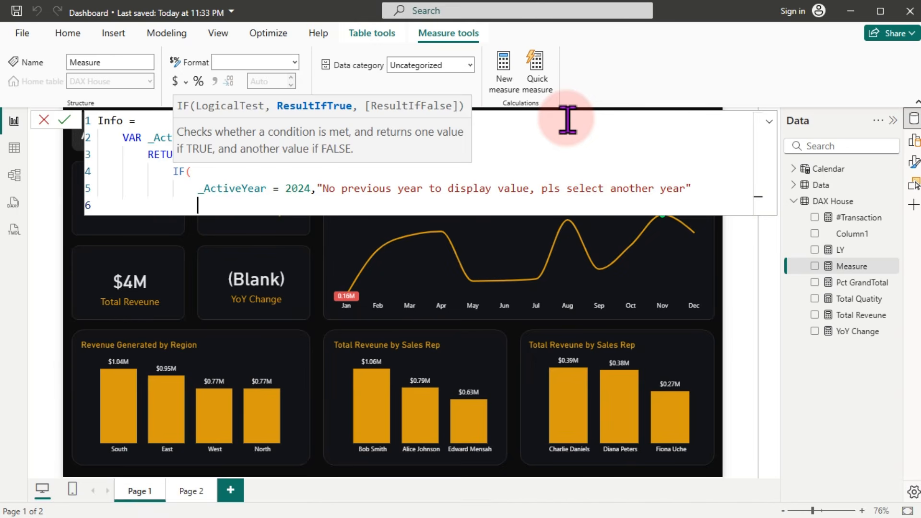
type(")")
key("Return")
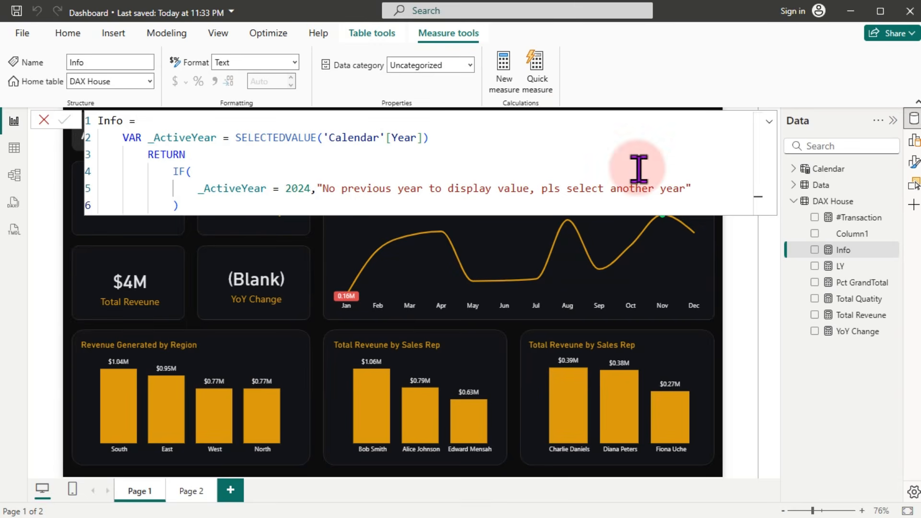
Step: Add the Info measure as an enlarged card with the category label off
left_click(319, 283)
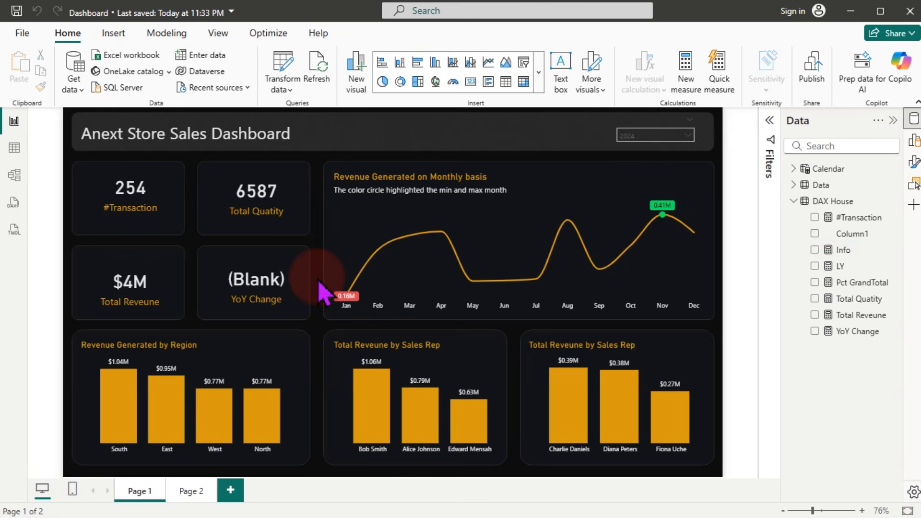
left_click(815, 250)
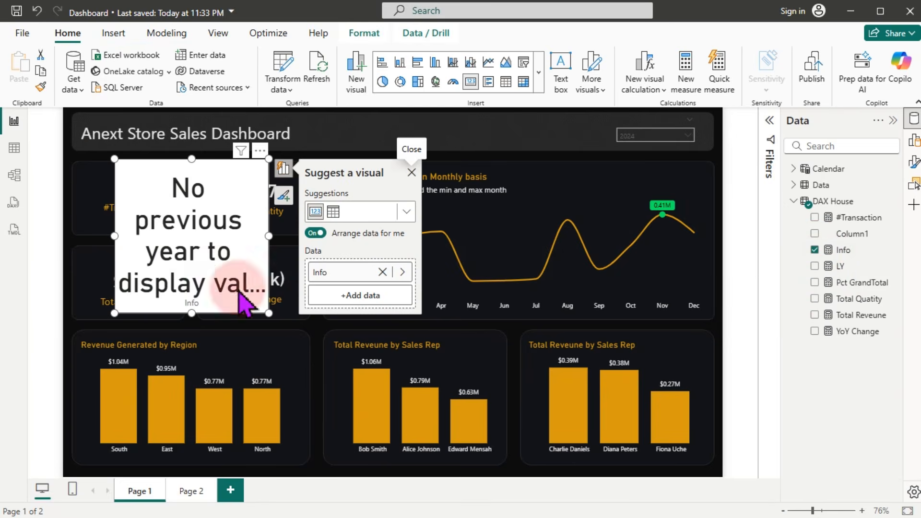
left_click_drag(269, 313, 372, 335)
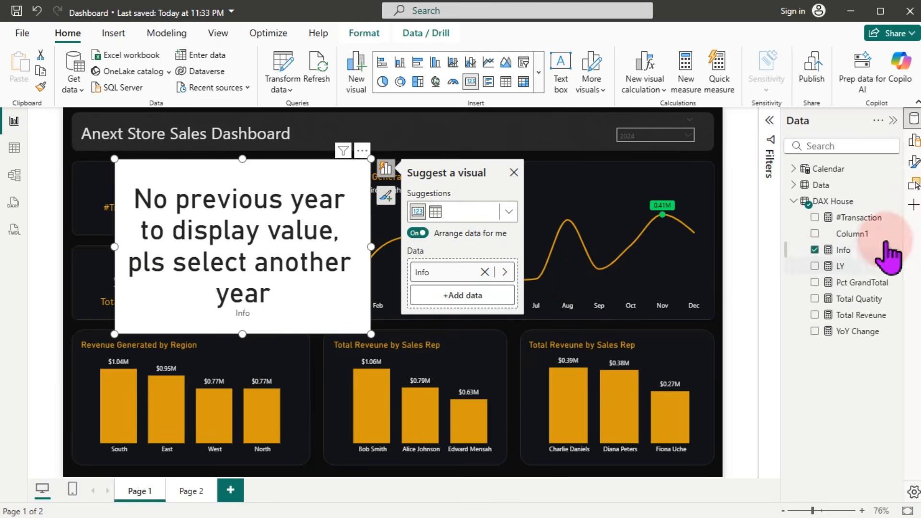
left_click(914, 162)
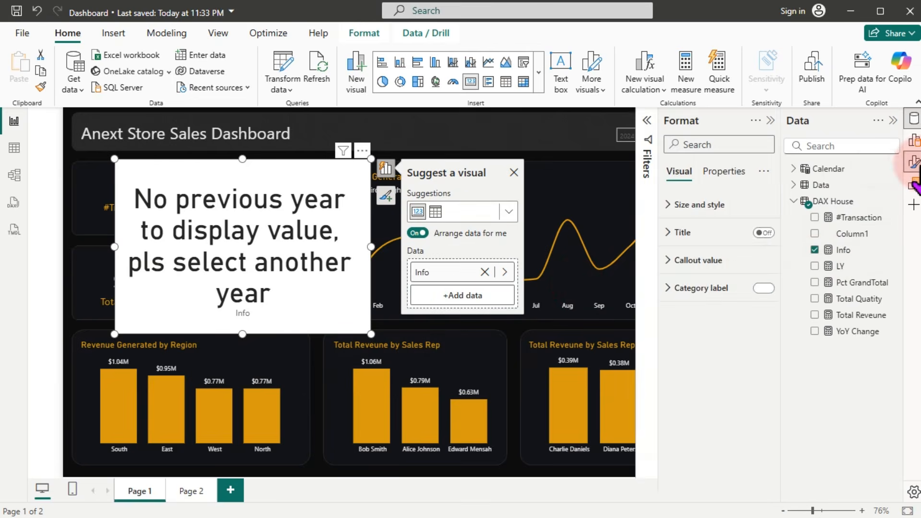
left_click(765, 290)
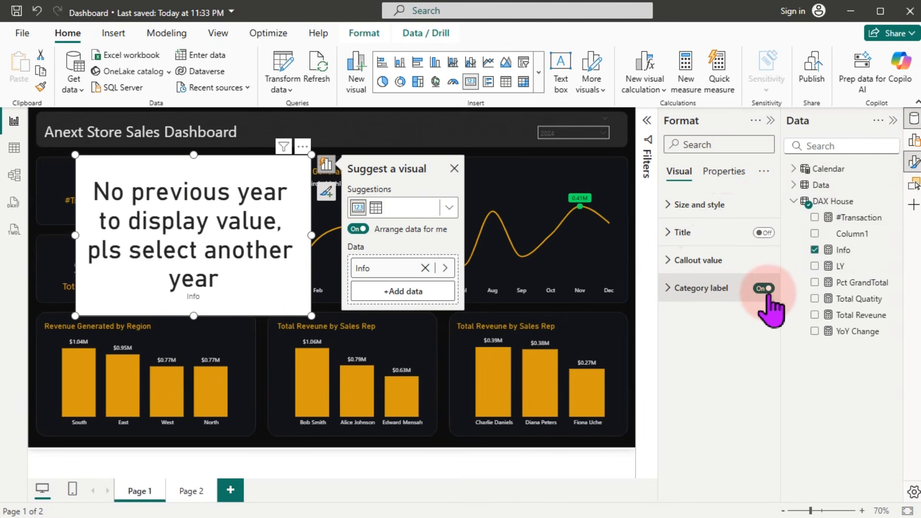
left_click(765, 289)
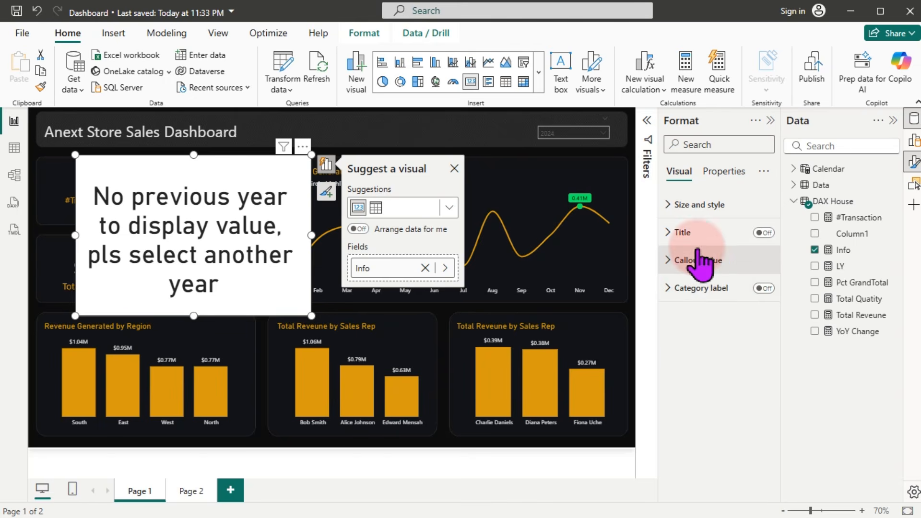
Step: Set the card's callout to Comic Sans MS size 15 and place it over YoY Change
left_click(687, 261)
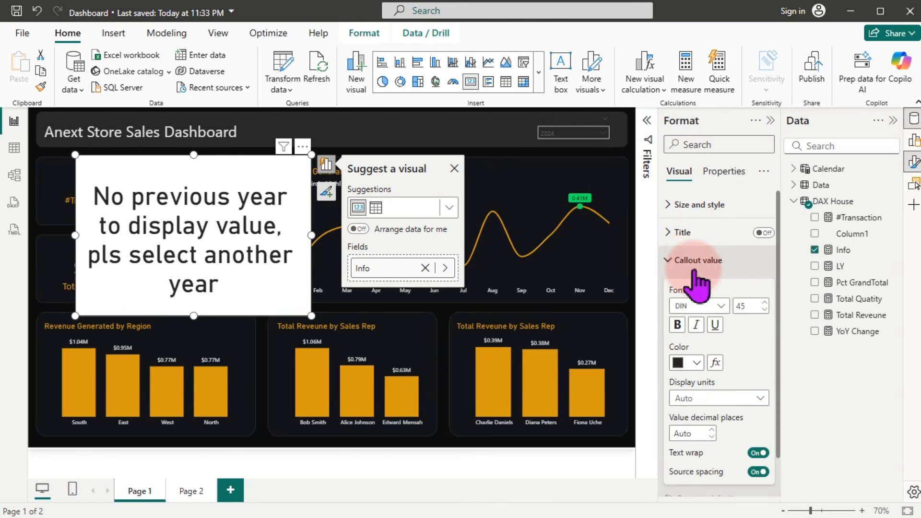
left_click(748, 307)
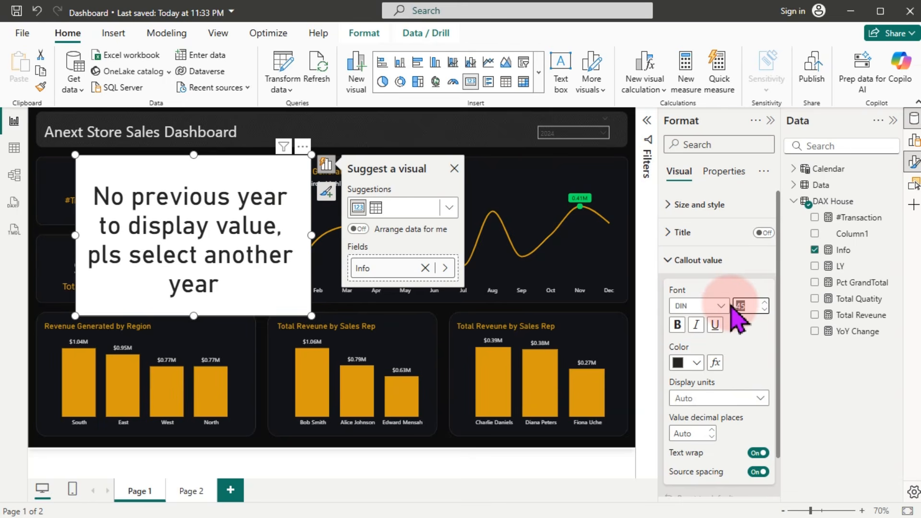
type("15")
key("Return")
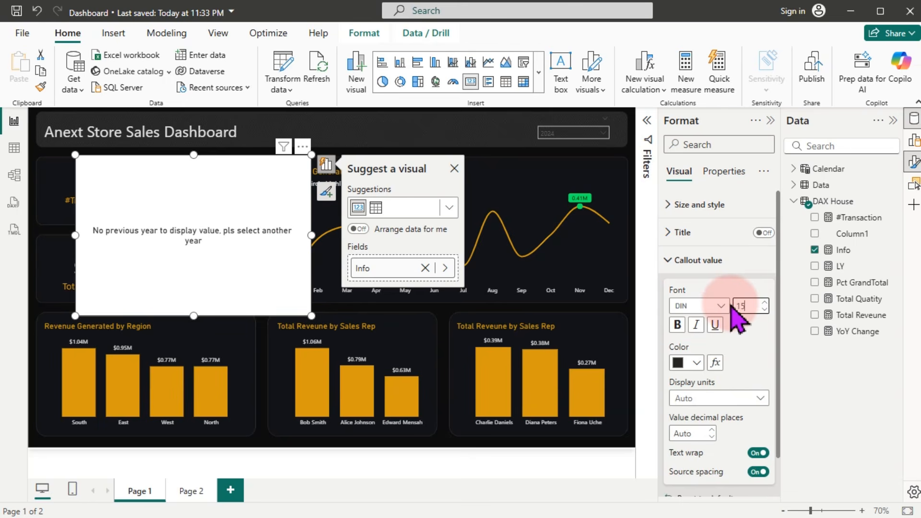
left_click(698, 307)
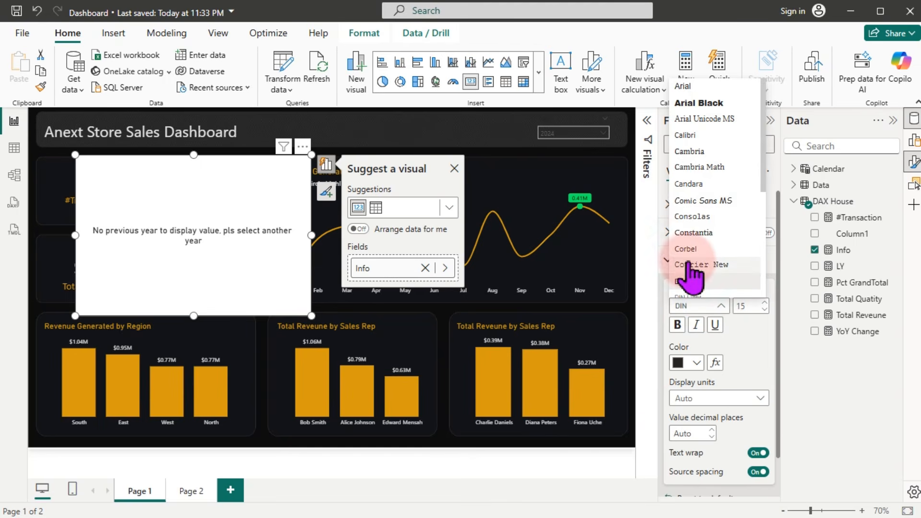
left_click(703, 202)
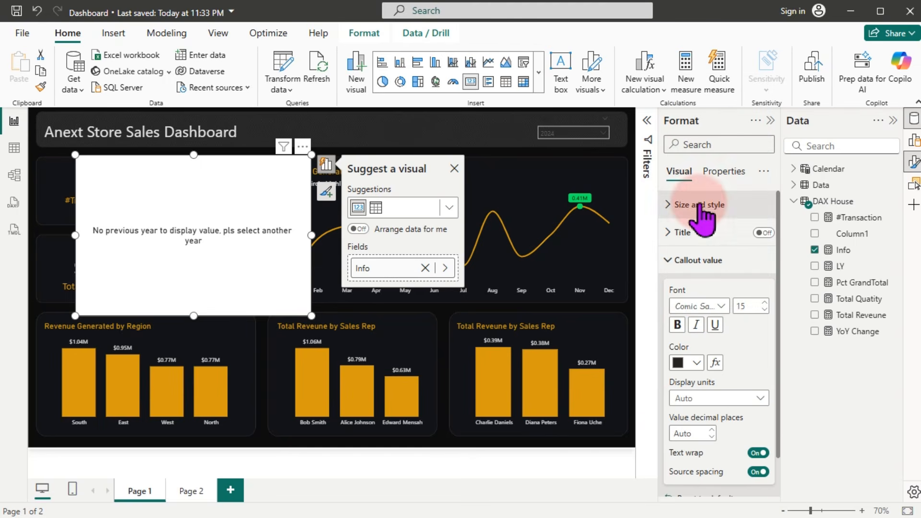
left_click_drag(313, 314, 182, 235)
left_click_drag(127, 199, 204, 280)
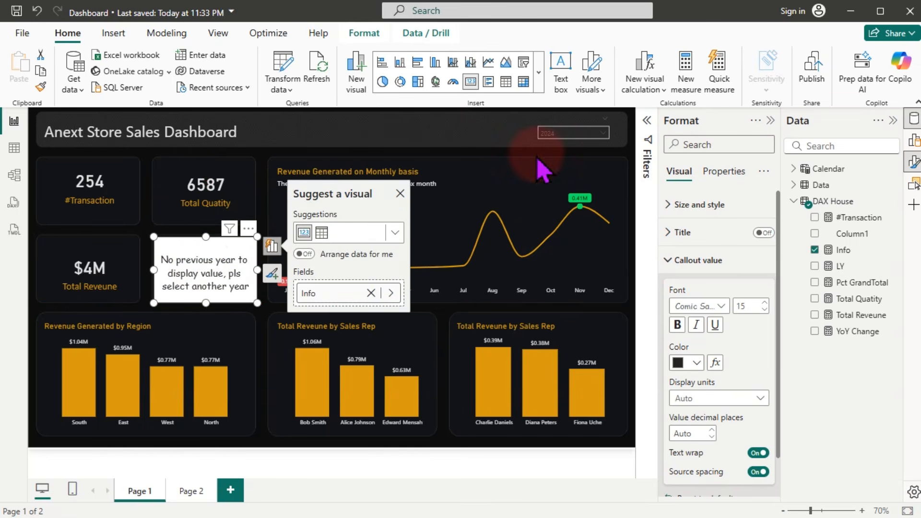
Step: Switch the Year slicer to 2025
left_click(438, 137)
left_click(571, 133)
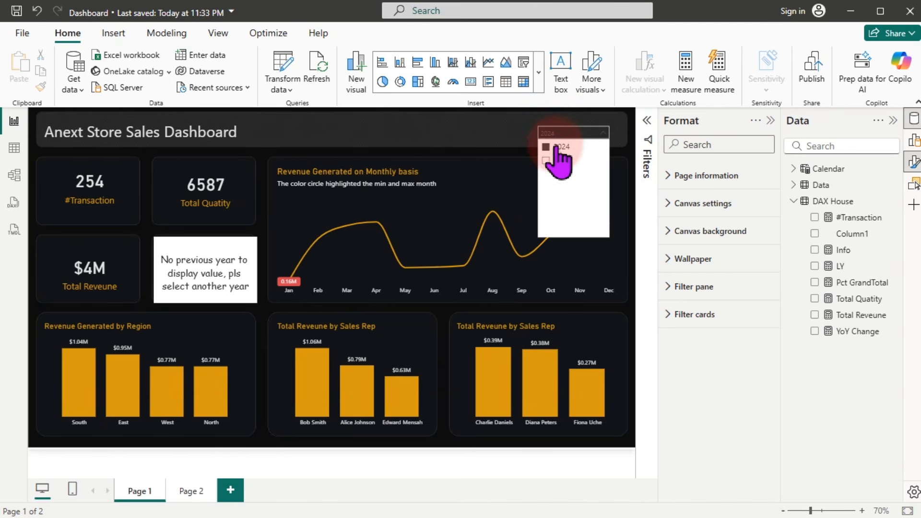
left_click(550, 160)
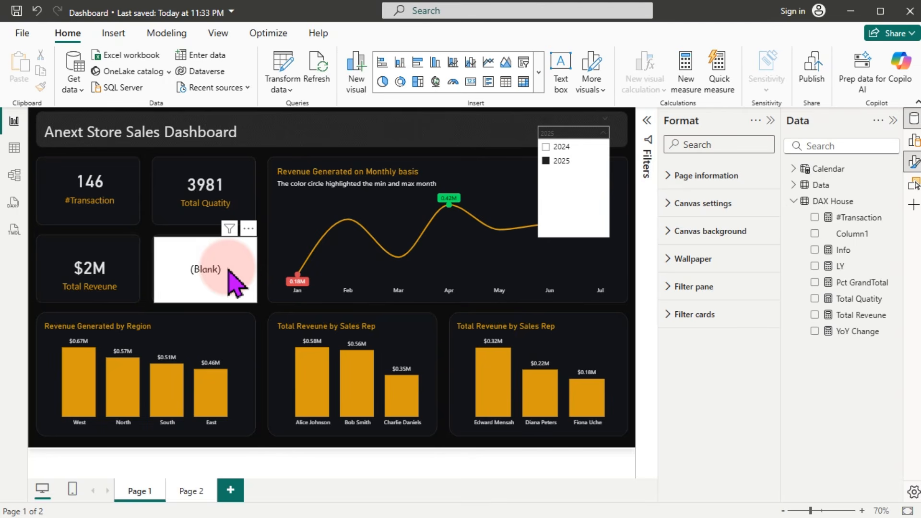
left_click(210, 267)
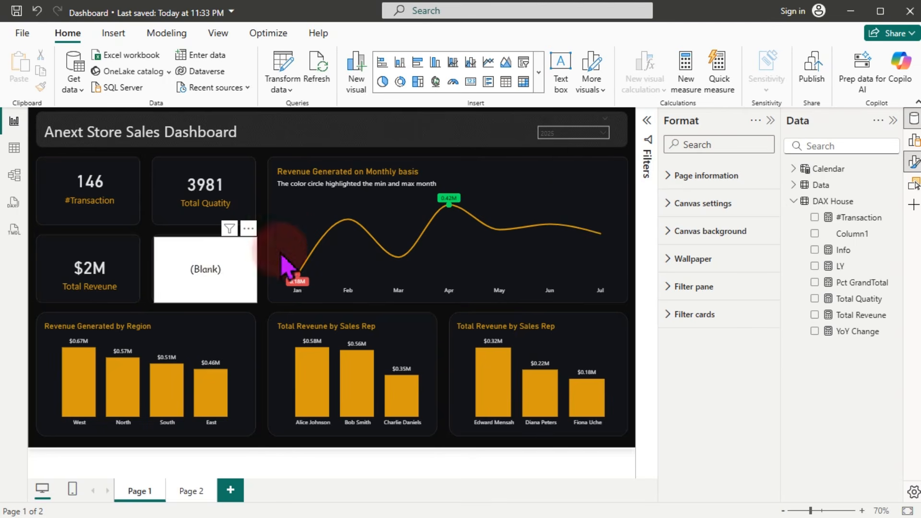
Step: Move the message card off the YoY Change card to below it
left_click(185, 268)
left_click_drag(200, 268, 207, 345)
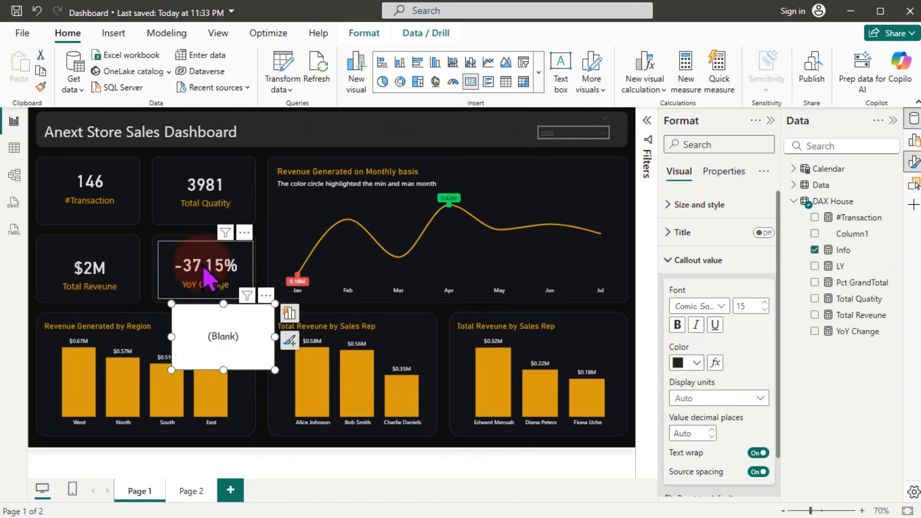
left_click(226, 338)
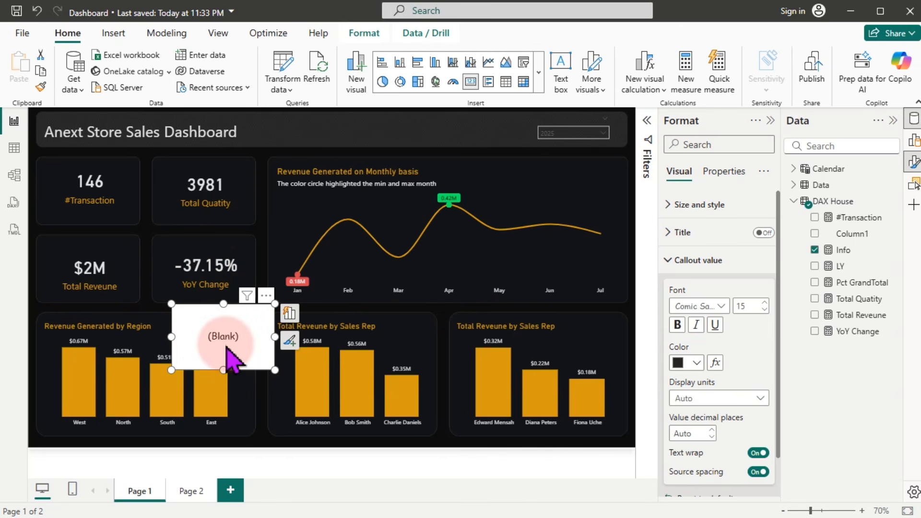
left_click_drag(226, 346, 211, 282)
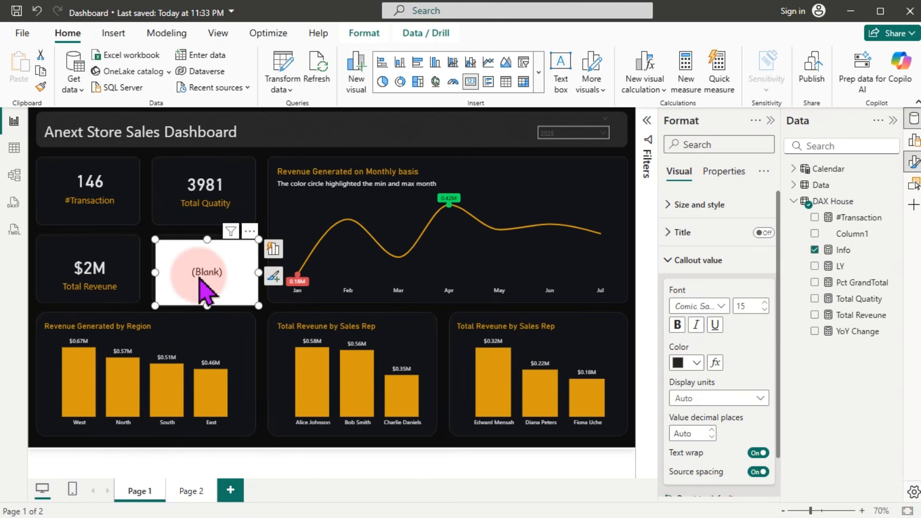
left_click_drag(210, 282, 228, 272)
left_click_drag(214, 286, 222, 344)
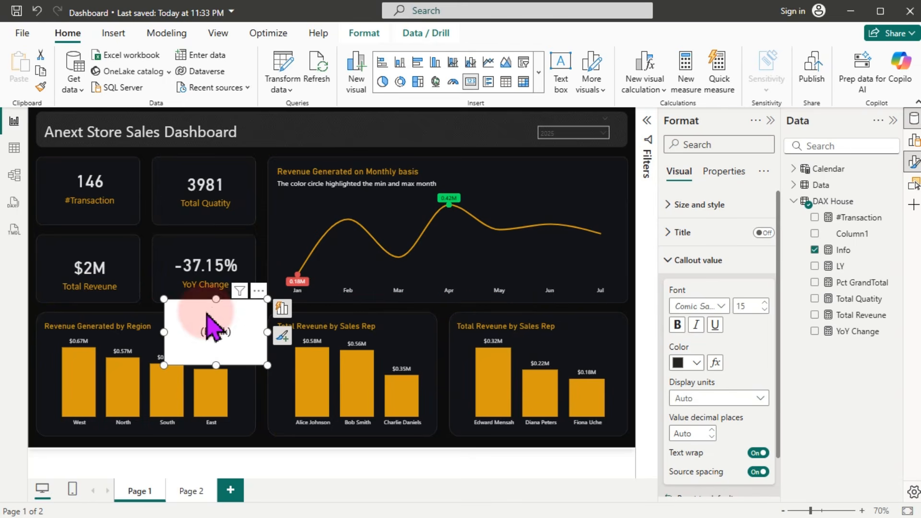
Step: Switch back to 2024 and place the message card right of YoY Change
left_click(579, 134)
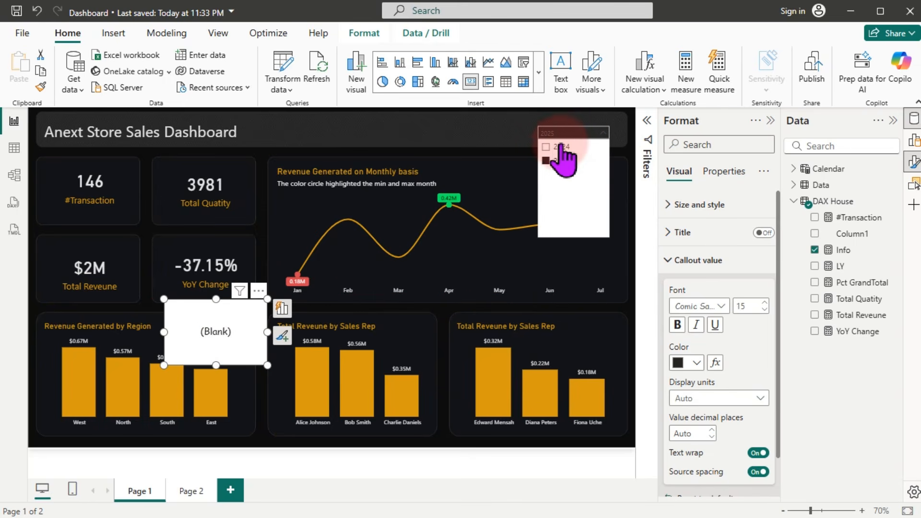
left_click(556, 147)
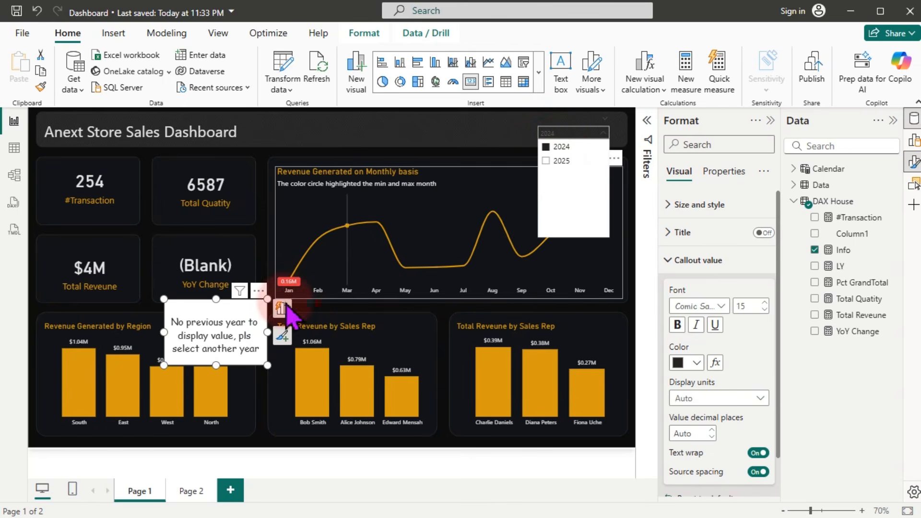
left_click(186, 273)
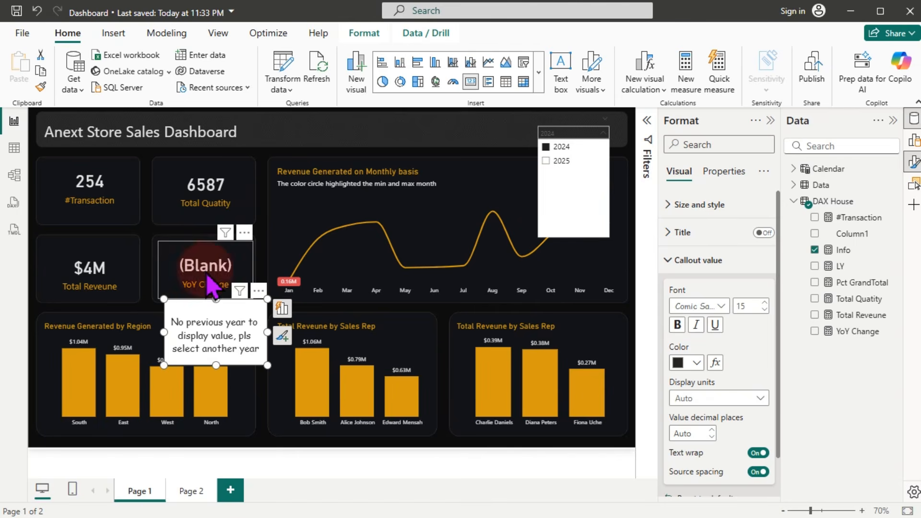
left_click(214, 350)
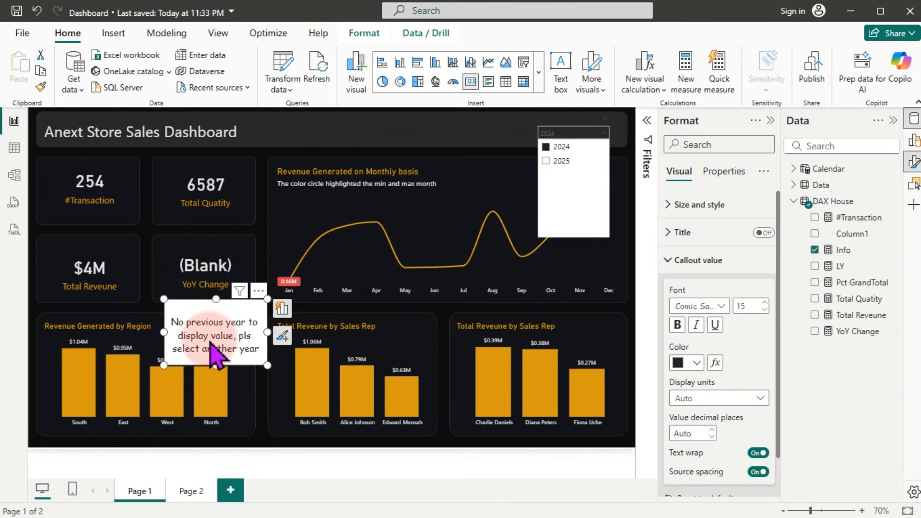
left_click_drag(211, 344, 299, 281)
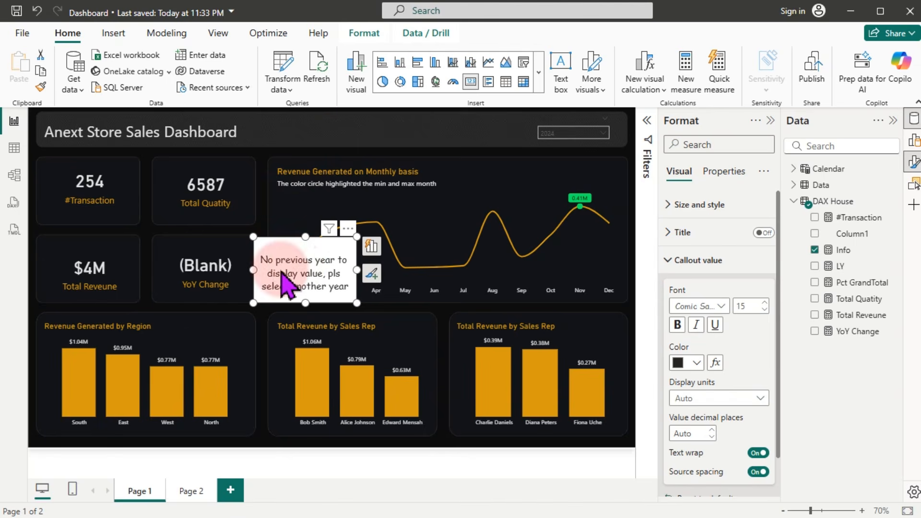
left_click(223, 280)
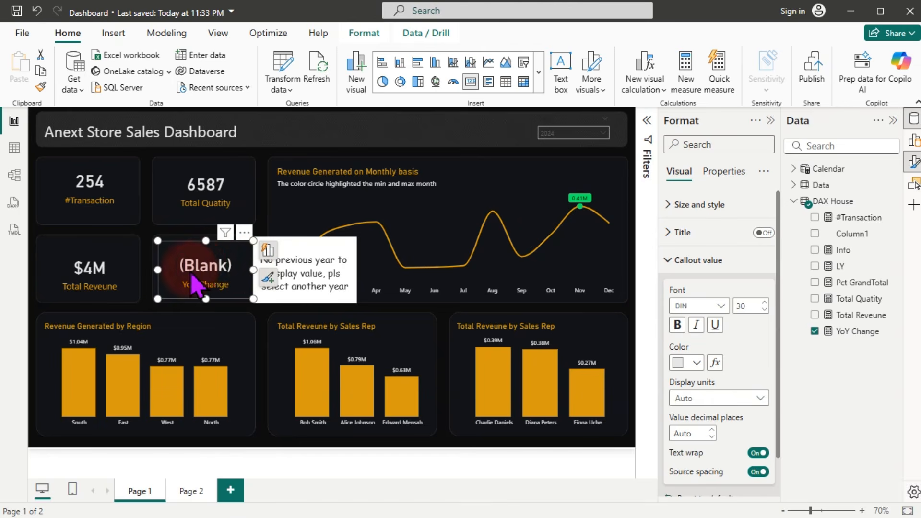
Step: Change YoY Change to return IF(_Result = BLANK(), "", _Result) and commit it
left_click(852, 334)
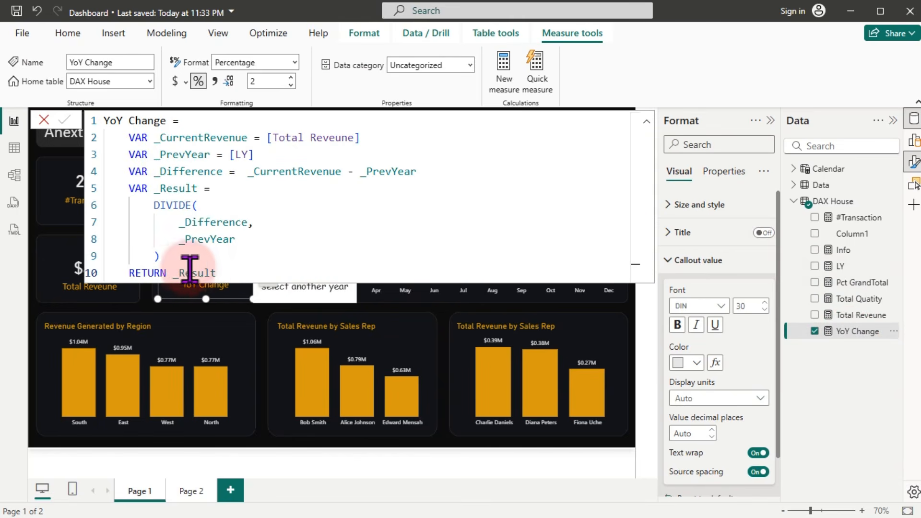
left_click(173, 273)
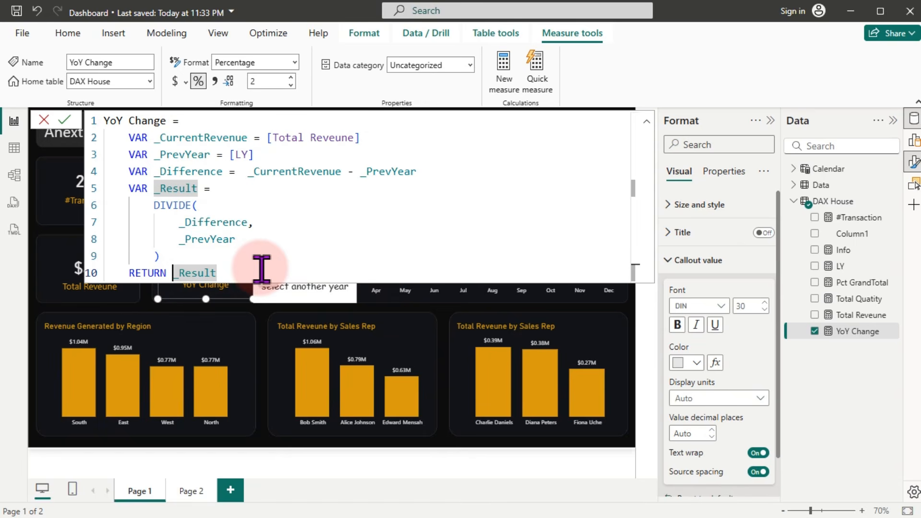
key("Return")
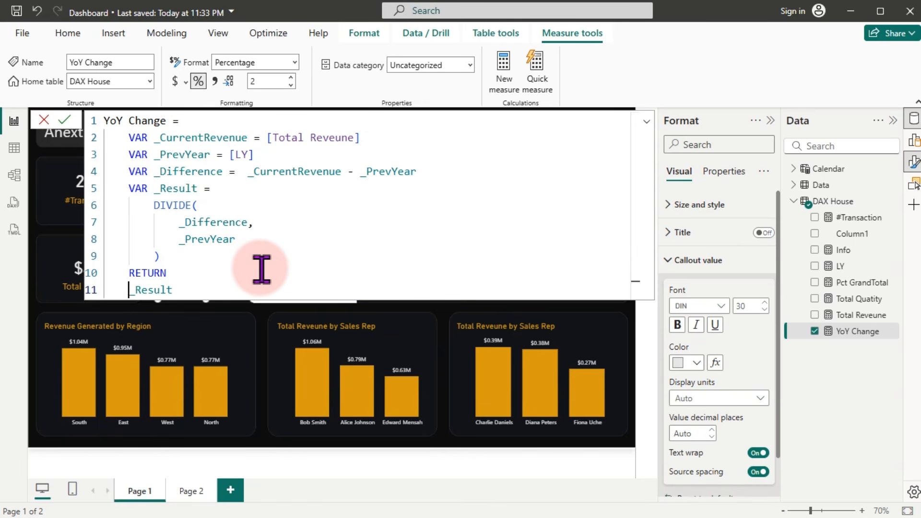
type("if")
key("Tab")
type("(")
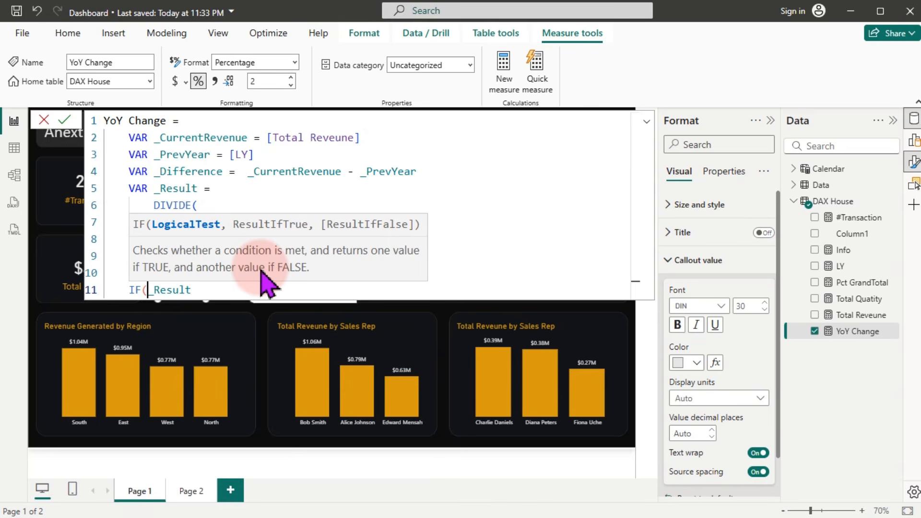
key("End")
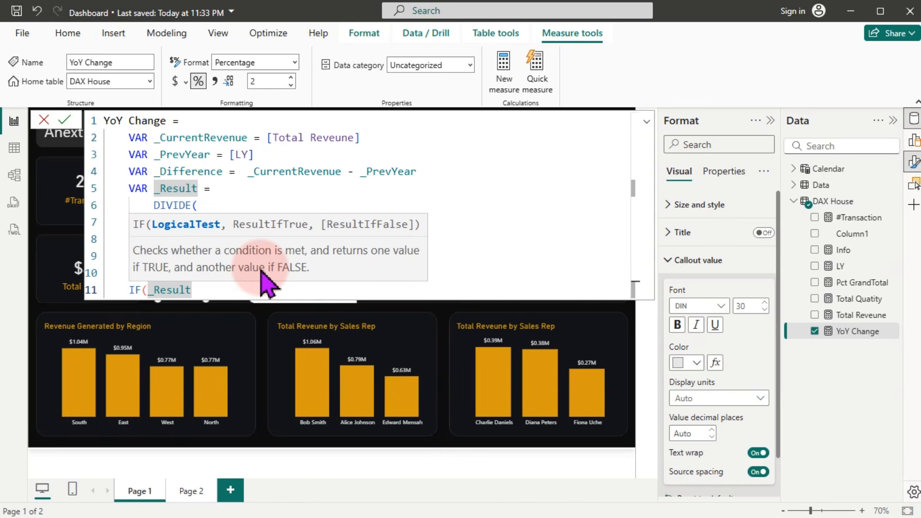
type("= blank")
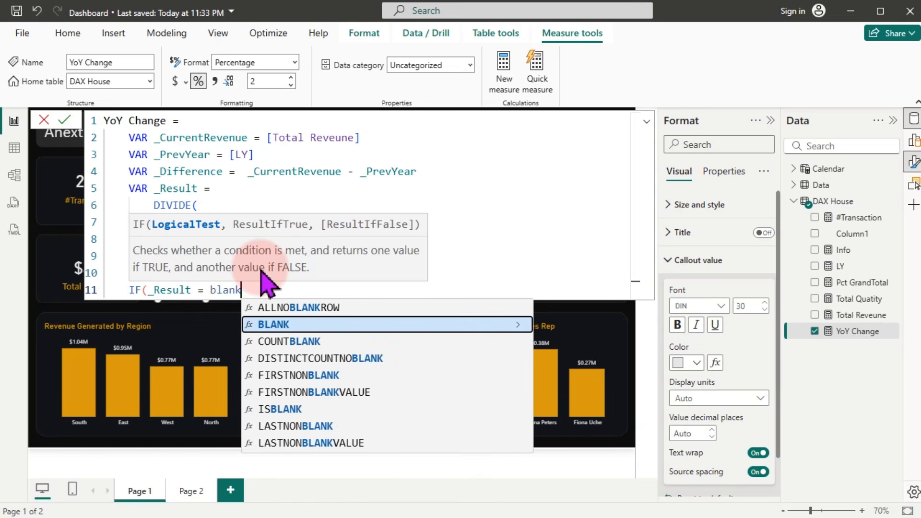
key("Tab")
type("()")
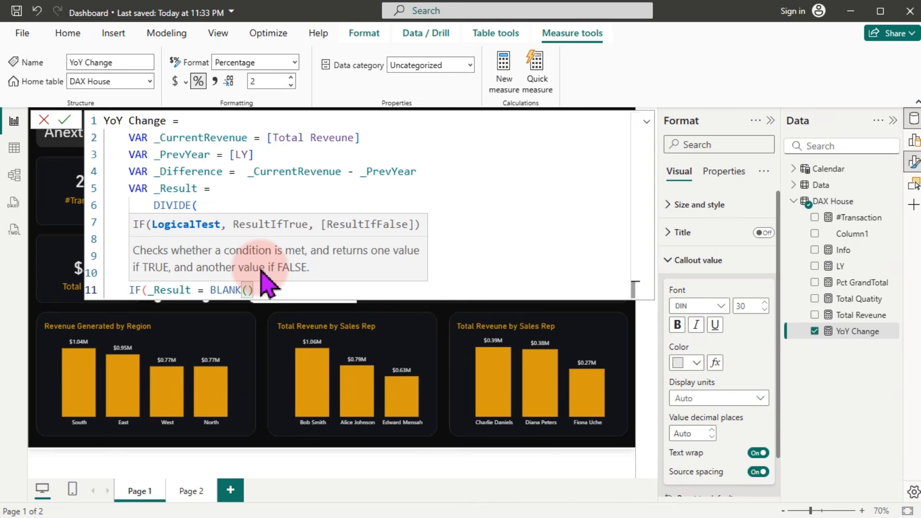
type(",")
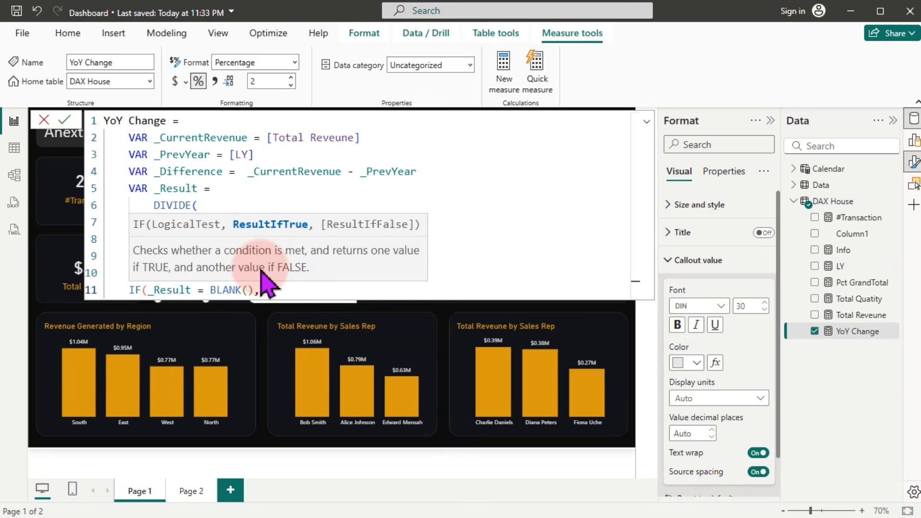
type(", _")
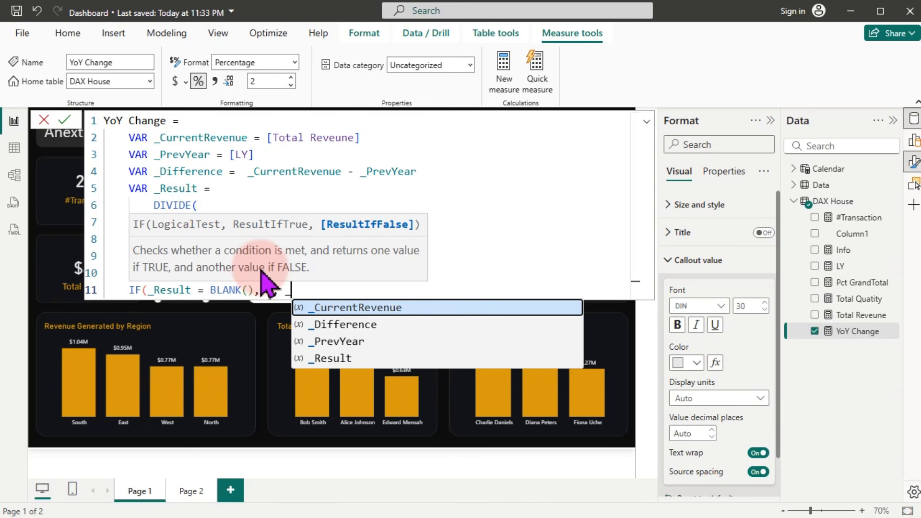
key("Down")
key("Down")
key("Down")
key("Tab")
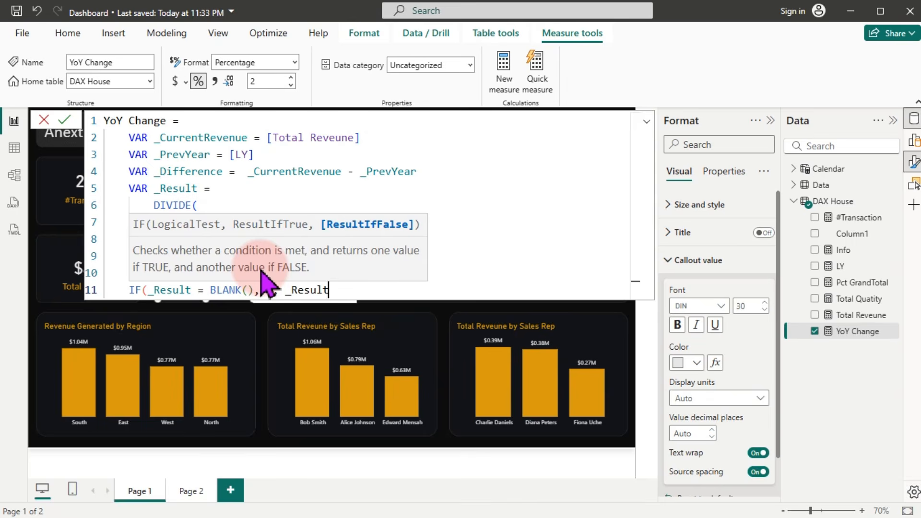
type(")")
key("Return")
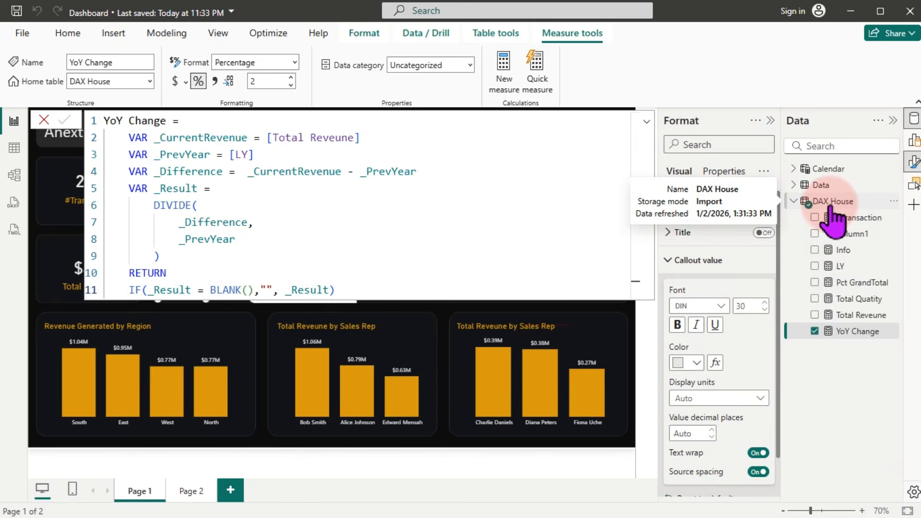
Step: Move the message card back over the YoY Change card and expand its Size and style settings
left_click(832, 204)
left_click(205, 298)
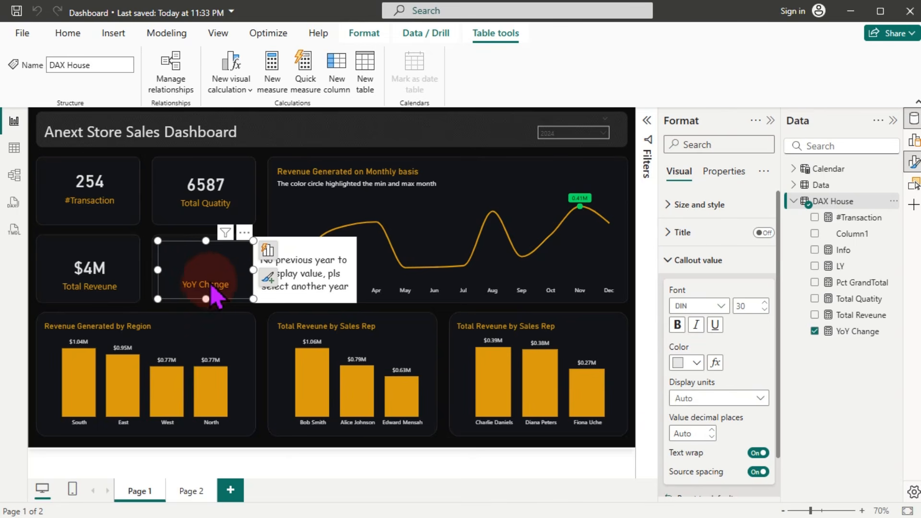
left_click(335, 289)
left_click_drag(335, 288, 230, 280)
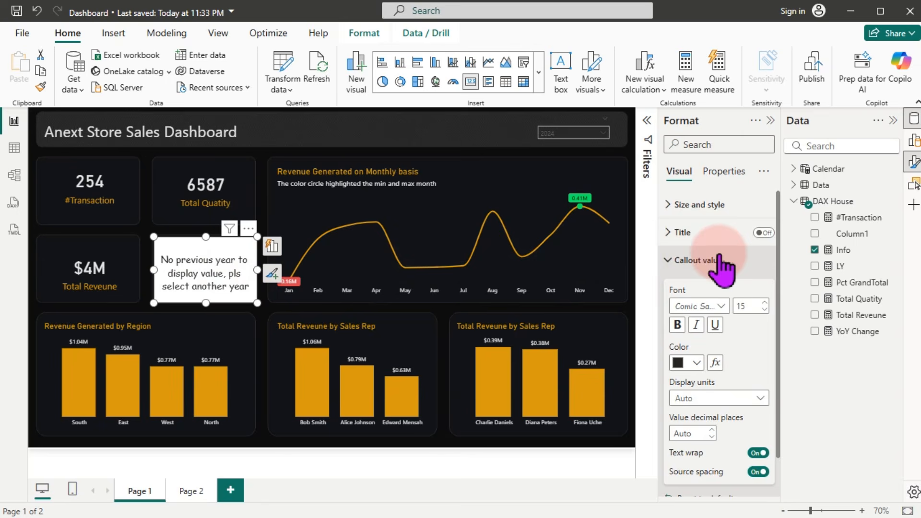
left_click(694, 211)
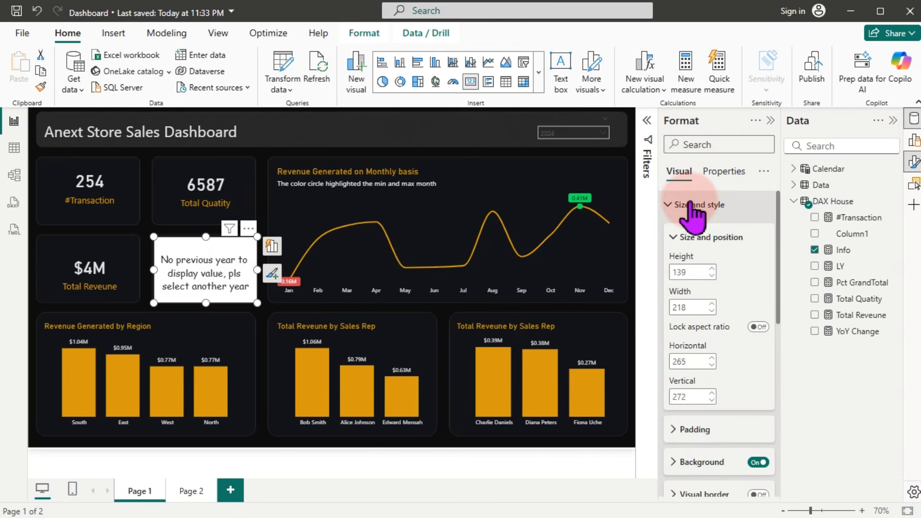
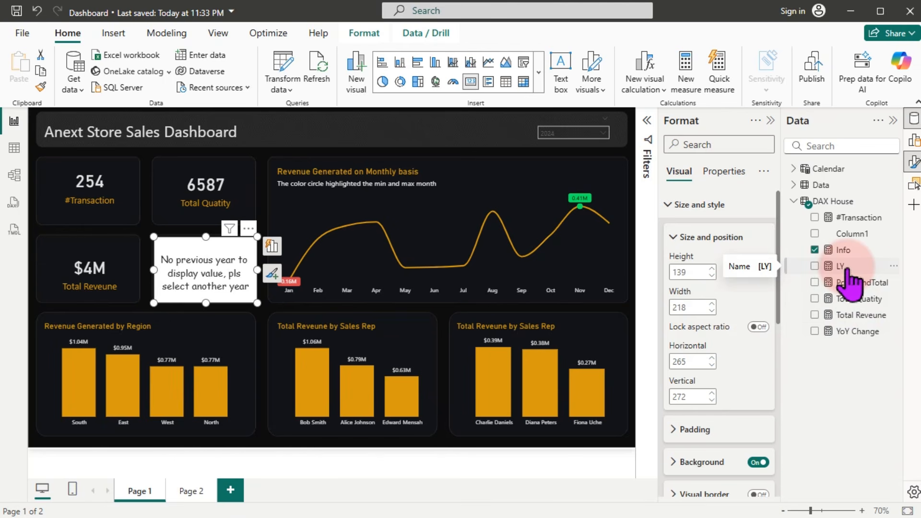
Step: Start a new Transparent Card measure with the condition IF([LY] = BLANK(), ...)
left_click(845, 268)
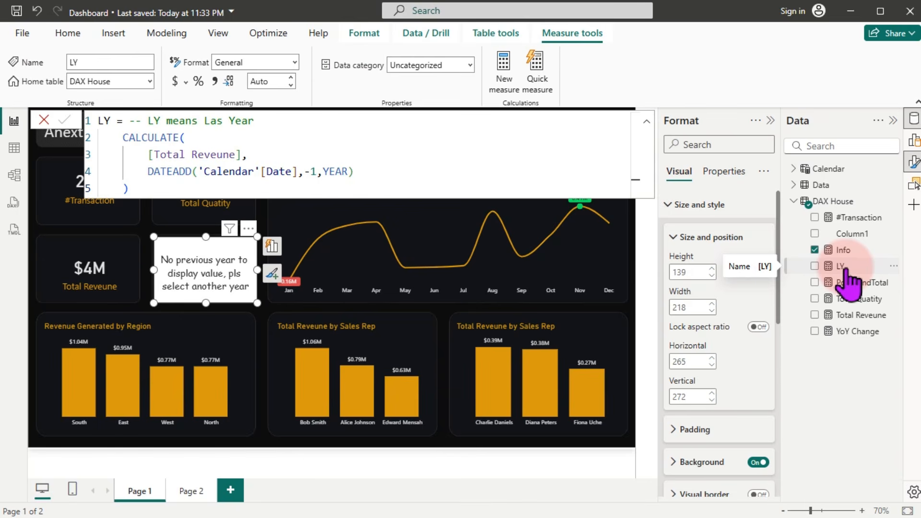
right_click(844, 270)
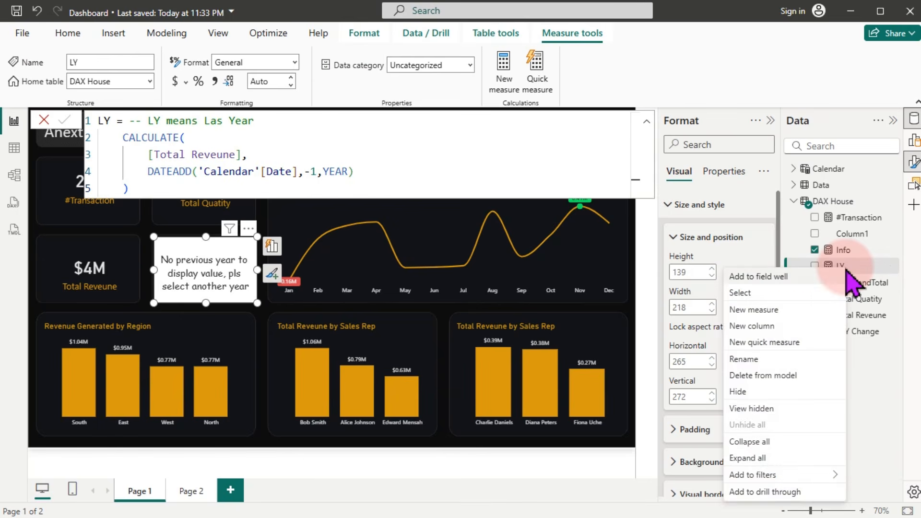
left_click(739, 311)
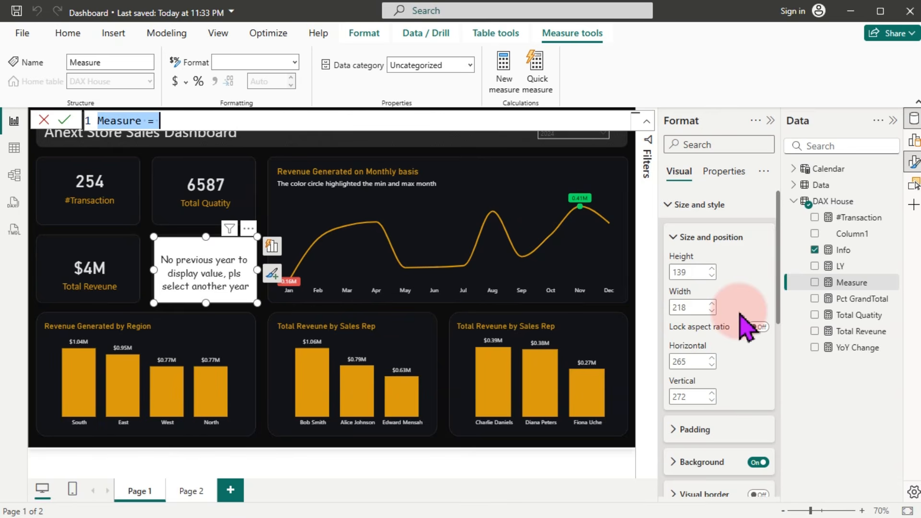
type("Tr")
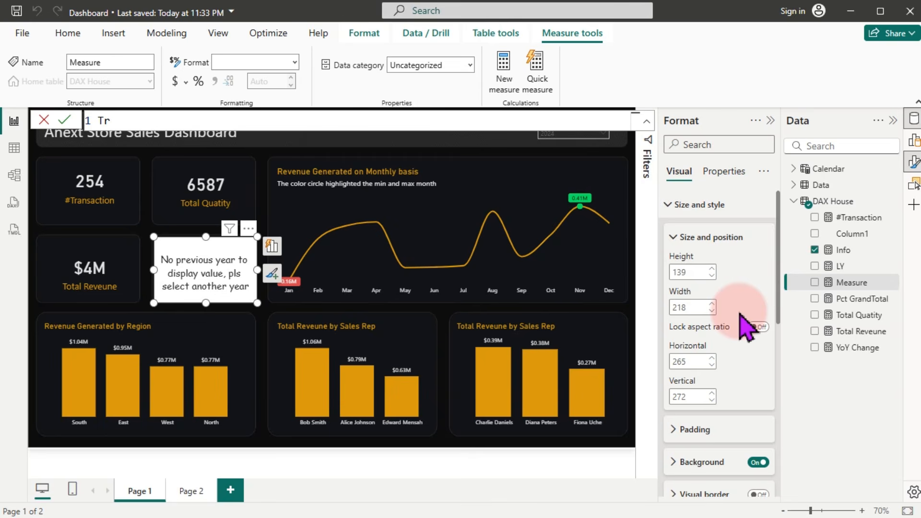
type("ansparent Car")
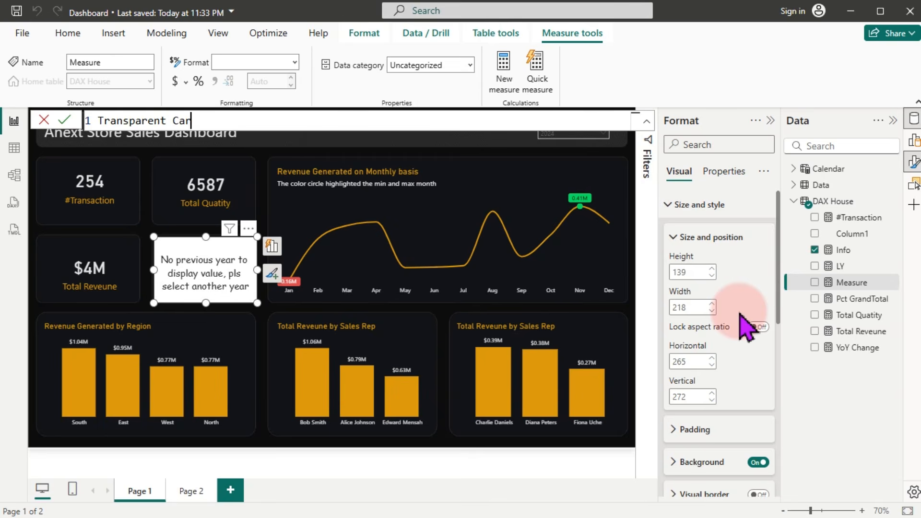
type("d =")
key("shift+Return")
key("Tab")
type("if")
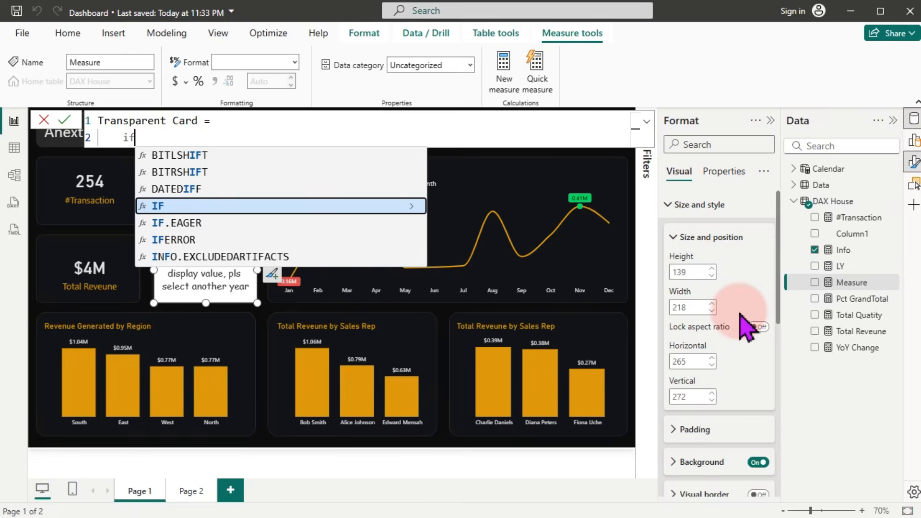
key("Tab")
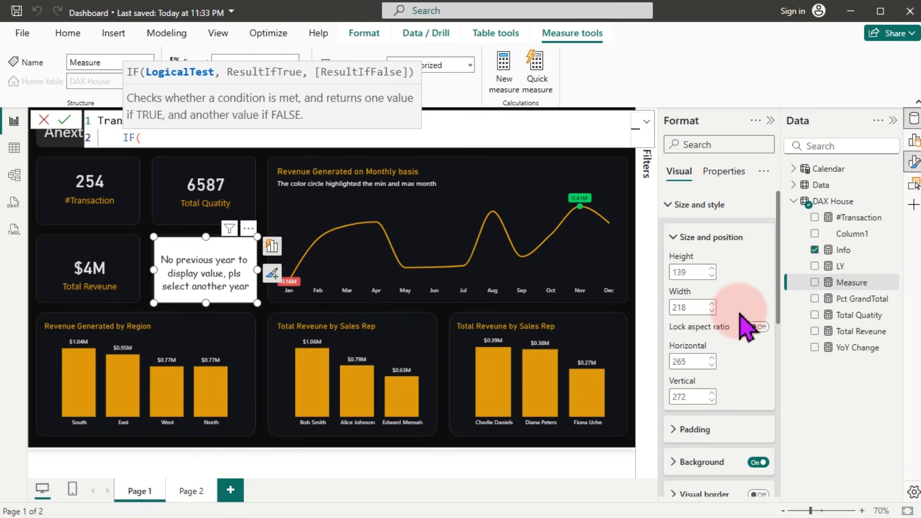
key("shift+Return")
key("Tab")
type("[")
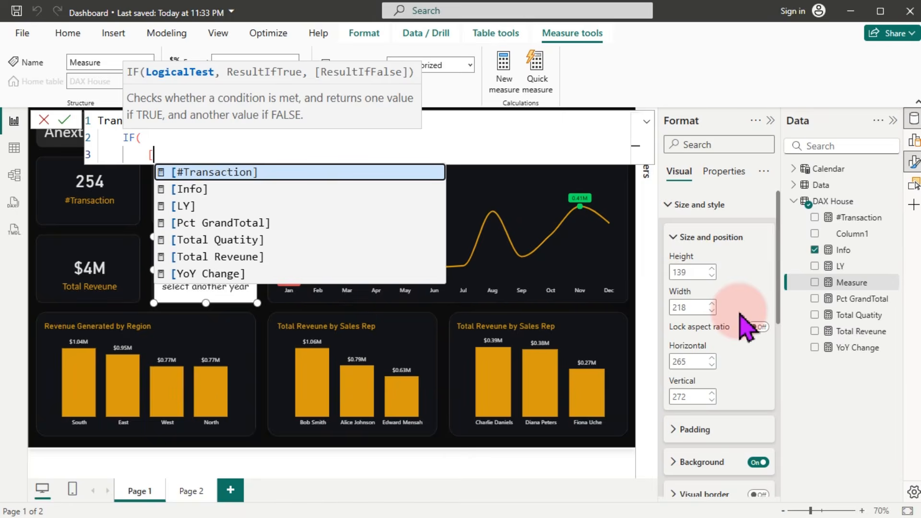
type("L")
key("Tab")
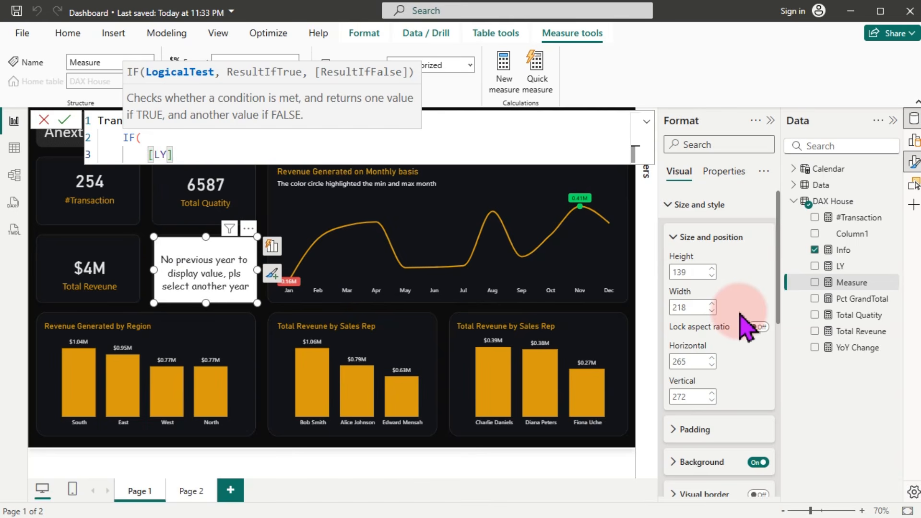
type("= bla")
key("Tab")
type("),")
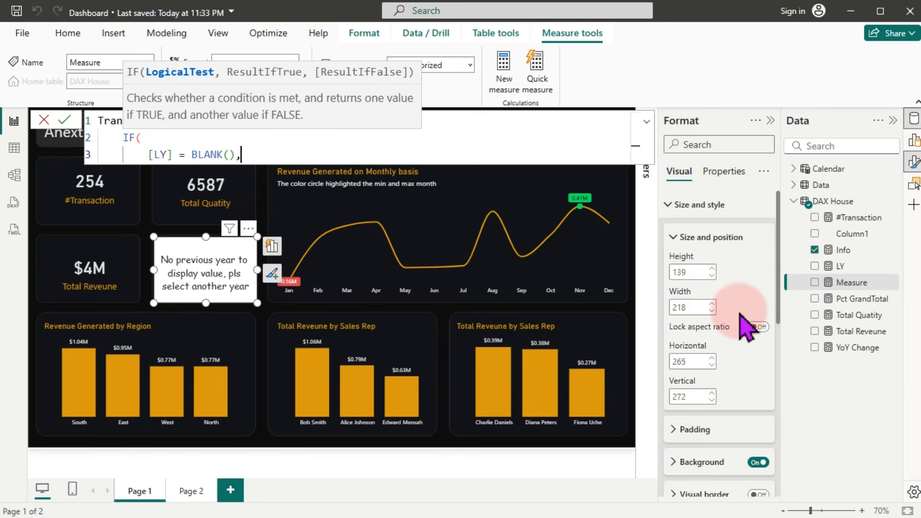
Step: Use "rgba(0,0,0,0)" as both the true and false results and close the IF
key("shift+Return")
type("\"")
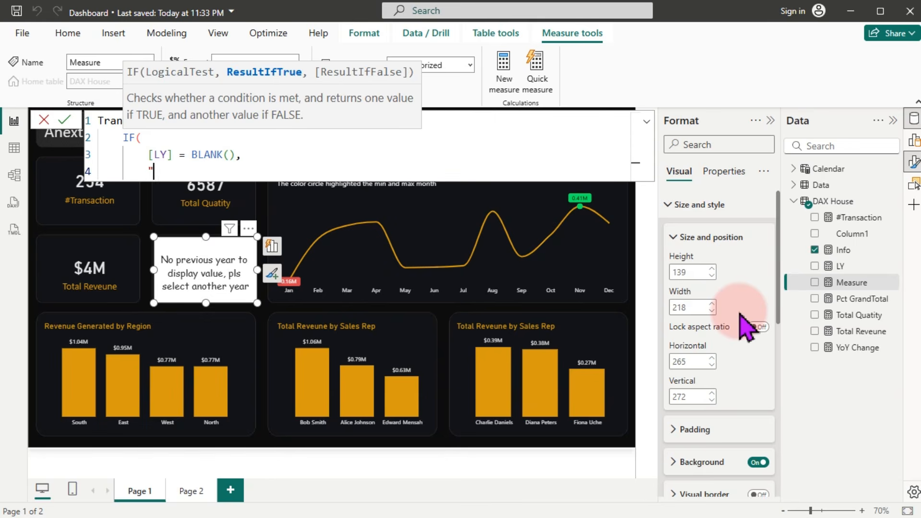
type("rgba(0,0,0,0),")
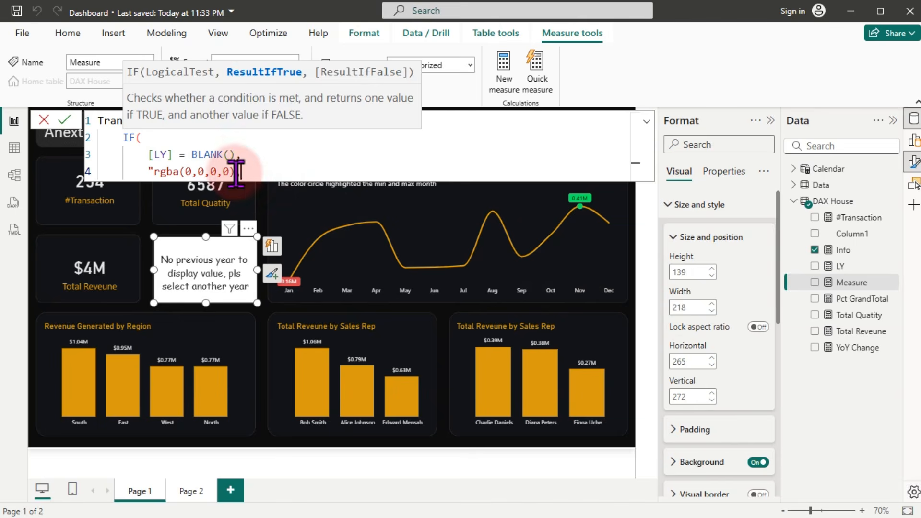
left_click_drag(237, 171, 150, 171)
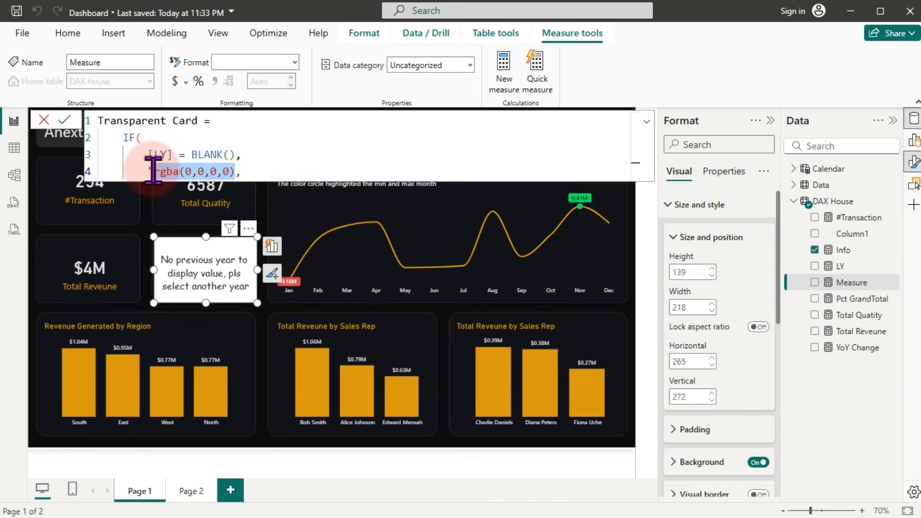
left_click(236, 172)
type("\"")
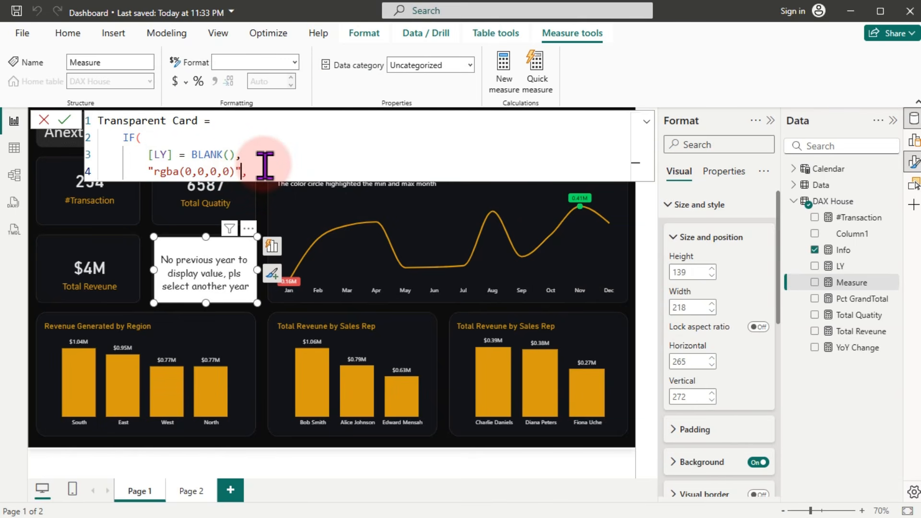
left_click_drag(241, 171, 150, 172)
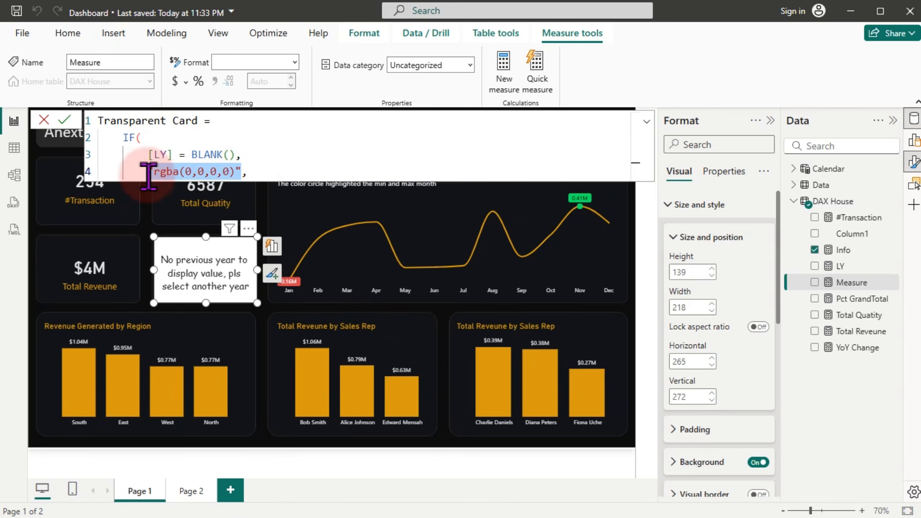
left_click(253, 172)
key("Return")
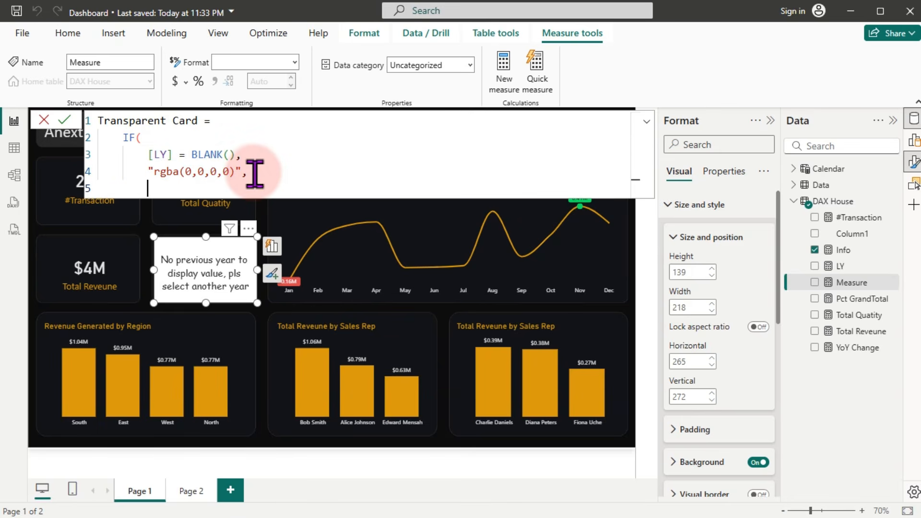
type(")")
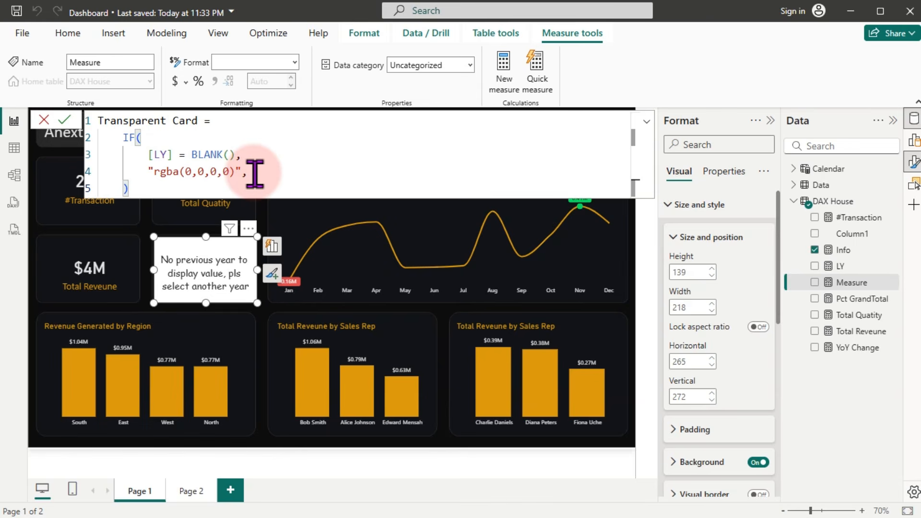
key("Up")
key("Return")
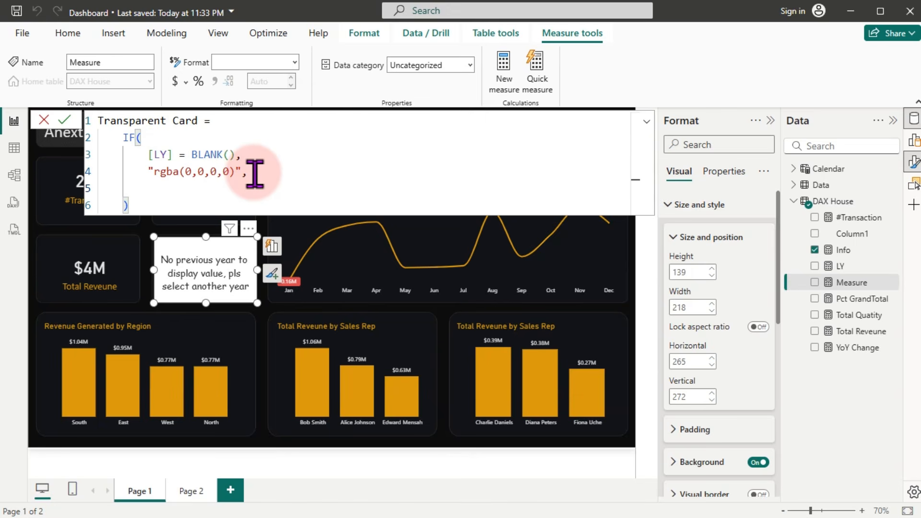
type("\"rgba(0,0,0,0)\"")
left_click(198, 209)
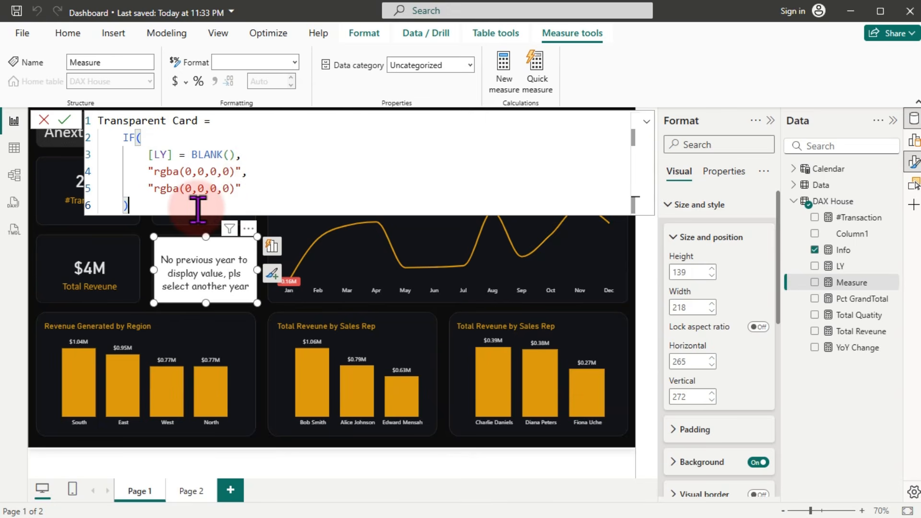
Step: Commit the Transparent Card measure and expand the card's Size and style settings
left_click(198, 211)
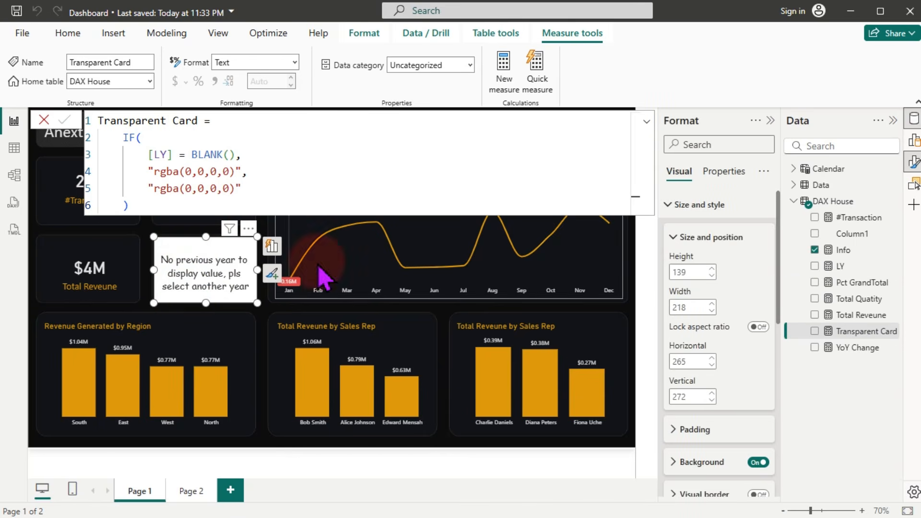
left_click(722, 204)
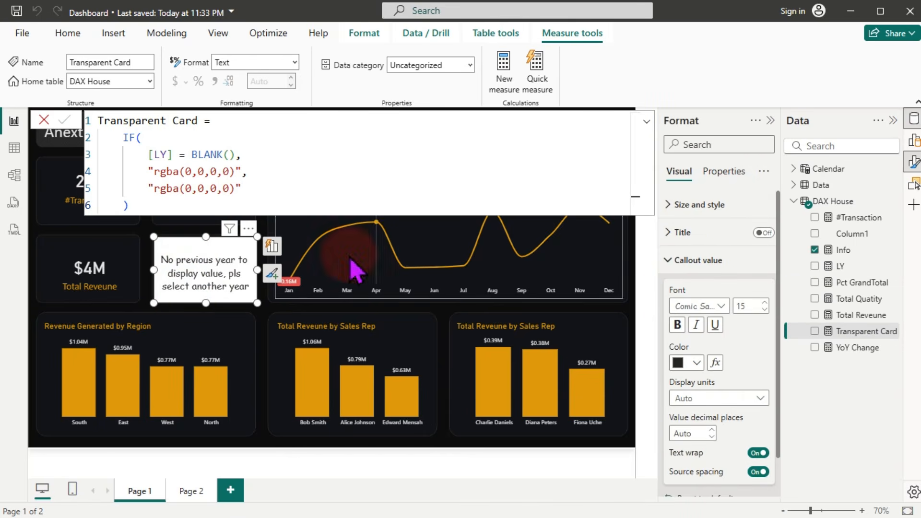
left_click(697, 206)
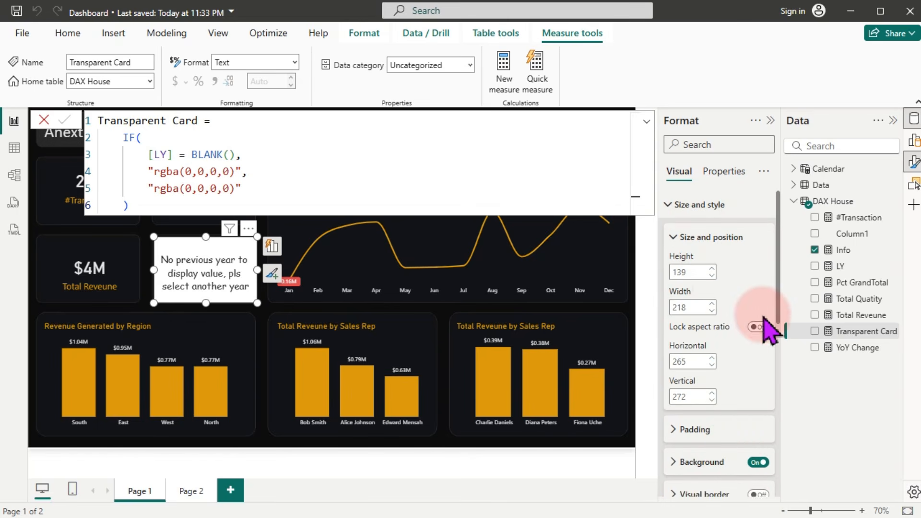
left_click_drag(780, 285, 776, 366)
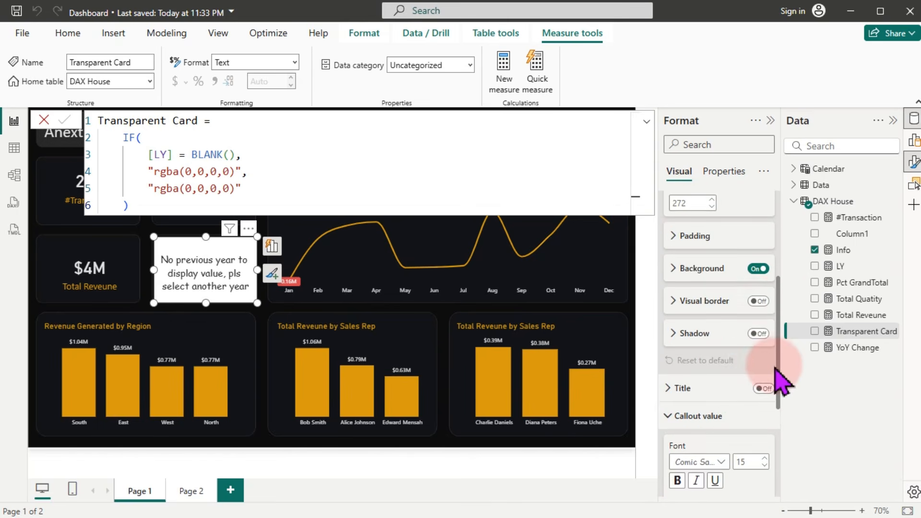
Step: Set the card's background colour to Field value driven by the Transparent Card measure
left_click(702, 268)
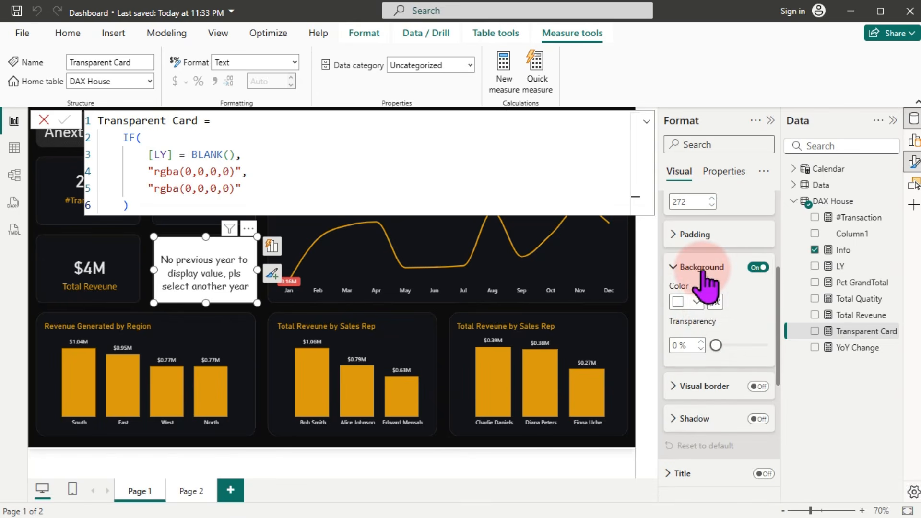
left_click(716, 303)
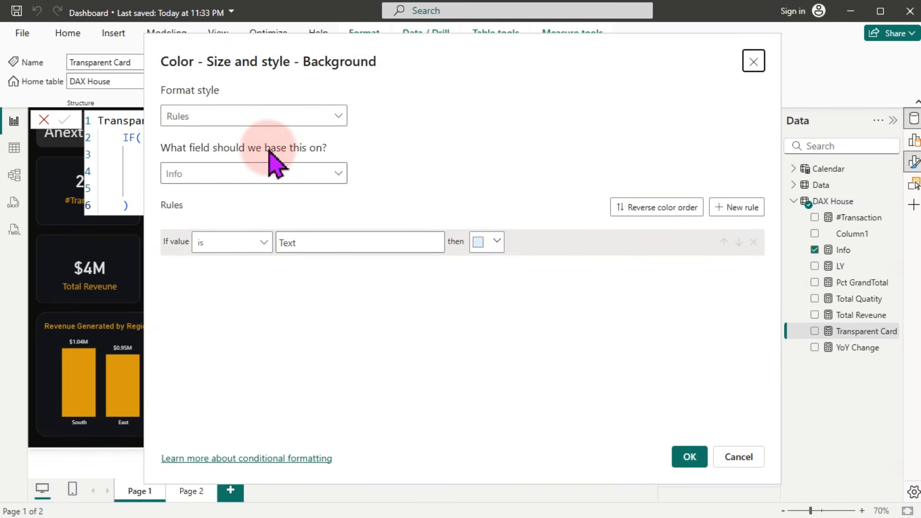
left_click(274, 117)
left_click(203, 181)
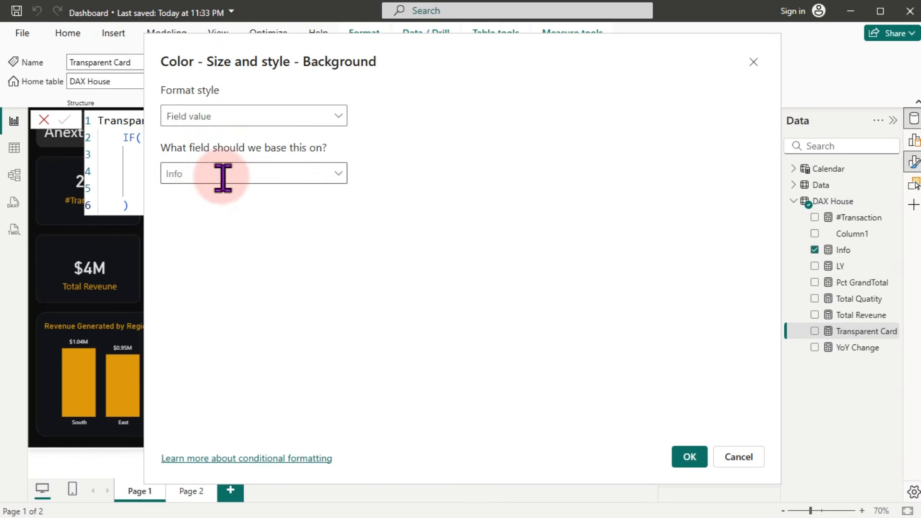
left_click(222, 177)
type("tr")
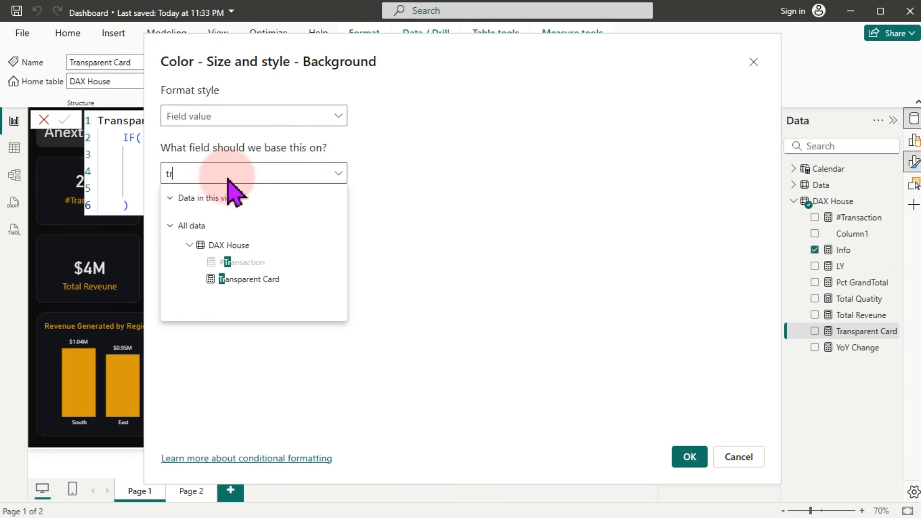
left_click(238, 279)
left_click(691, 458)
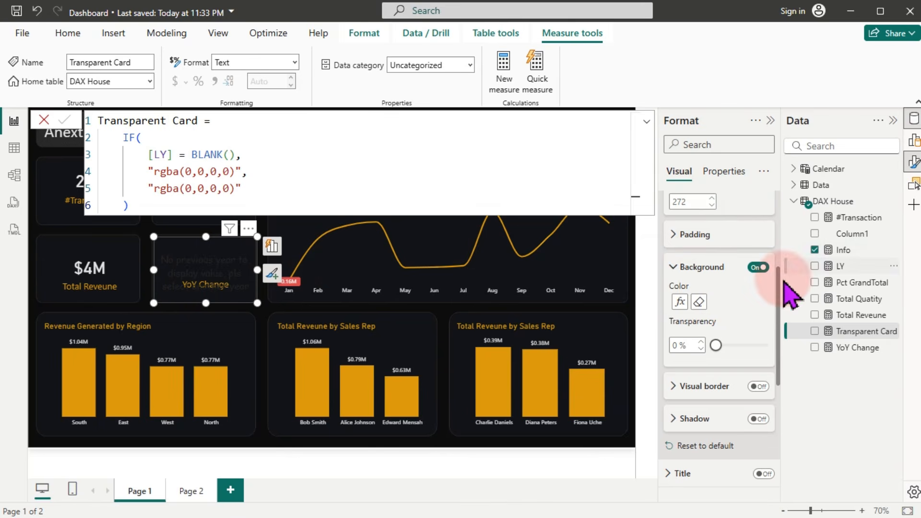
Step: Make the message text orange and move the card over the line chart's Jan–Mar area
left_click_drag(781, 298, 781, 185)
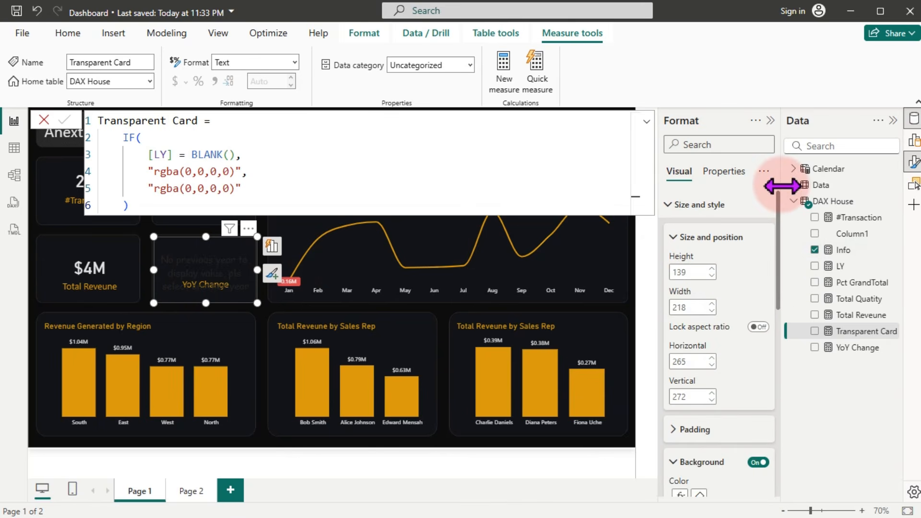
left_click(698, 211)
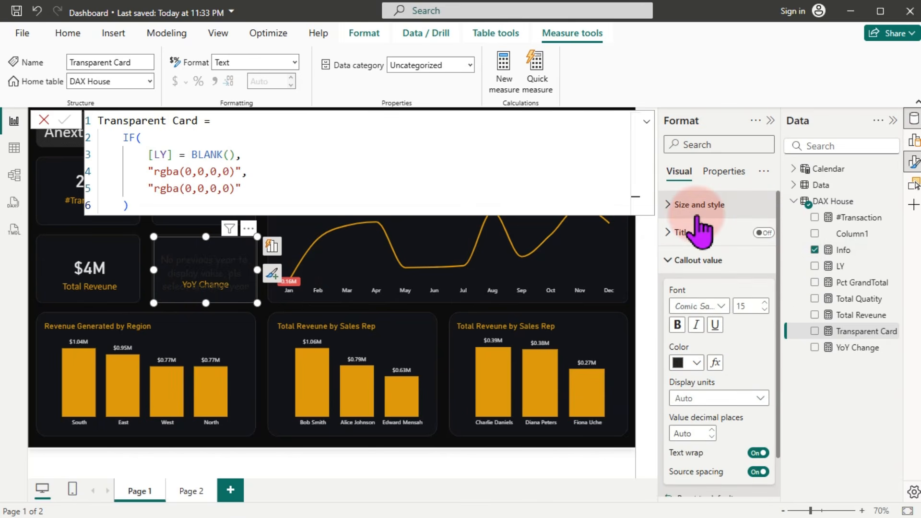
left_click(695, 363)
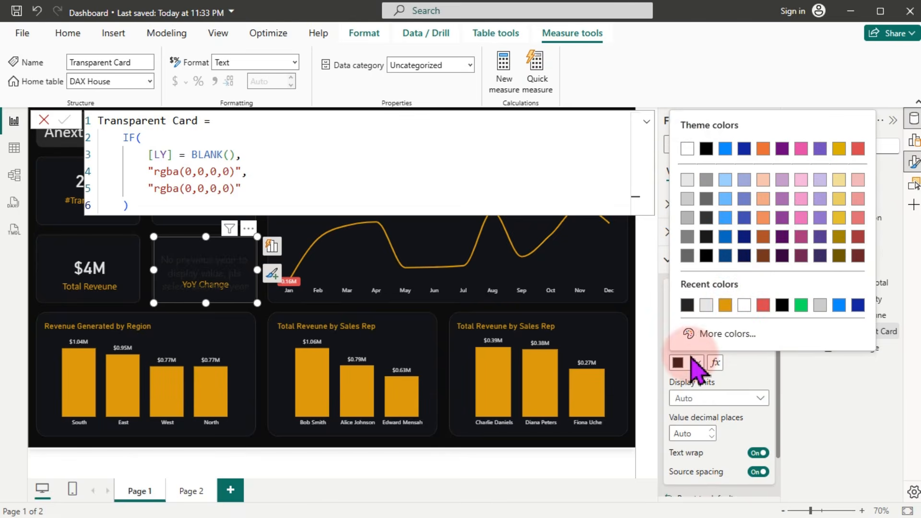
left_click(725, 305)
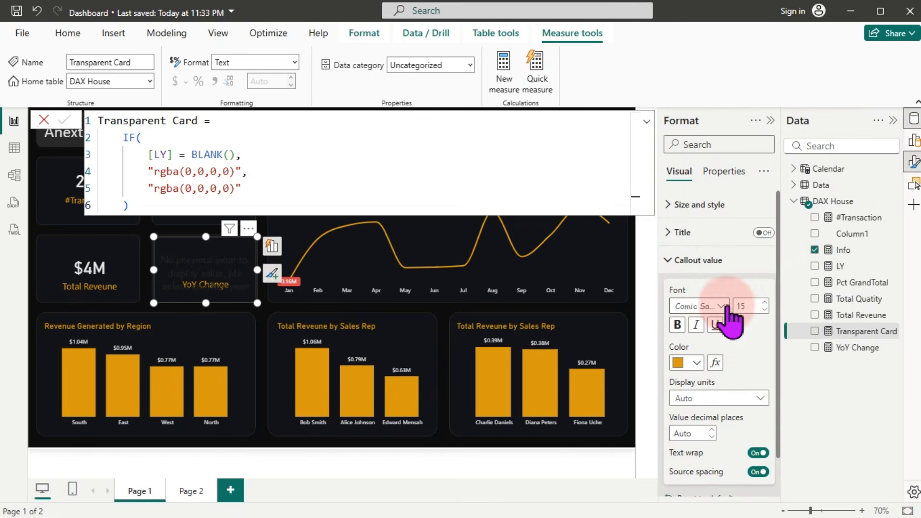
left_click_drag(212, 271, 327, 276)
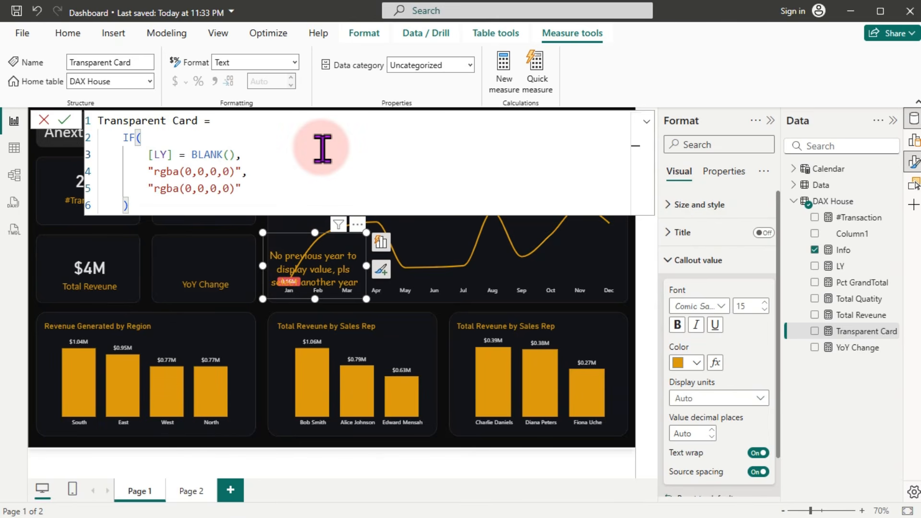
Step: Copy the Transparent Card formula into a new measure named Title
key("ctrl+a")
key("ctrl+c")
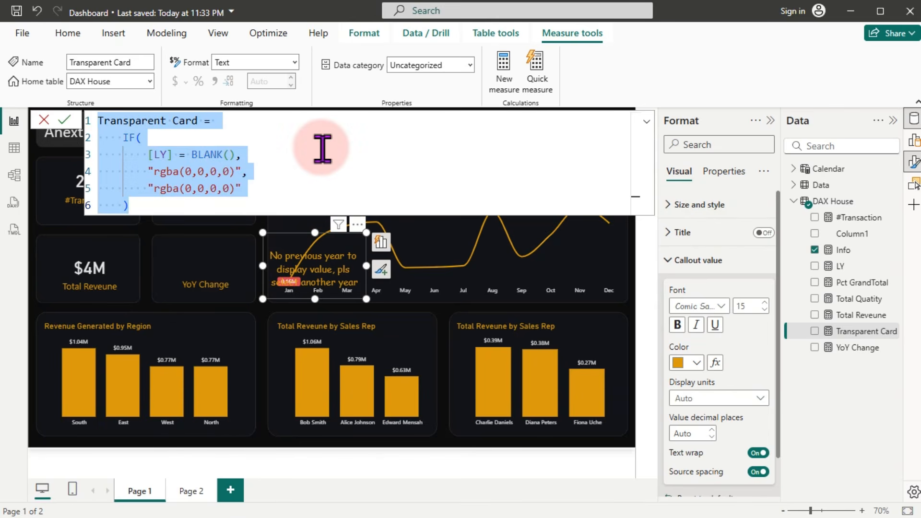
right_click(846, 331)
left_click(760, 131)
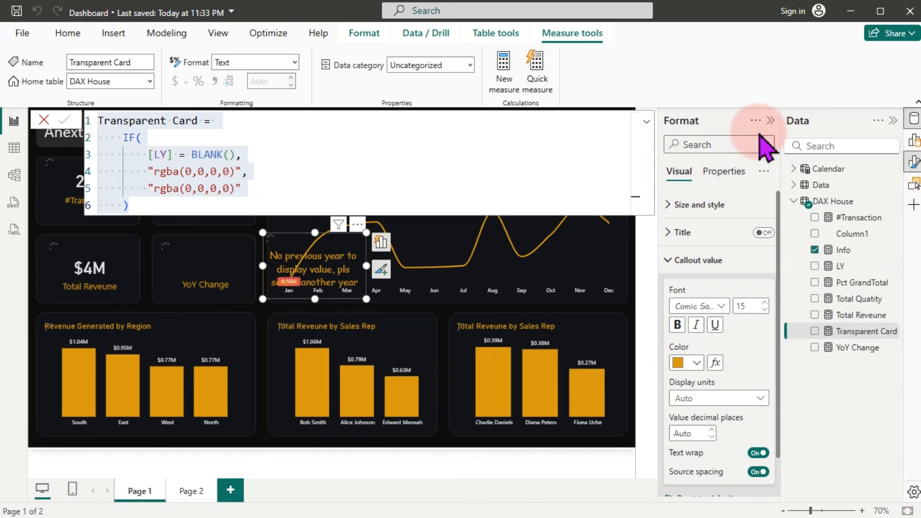
key("ctrl+v")
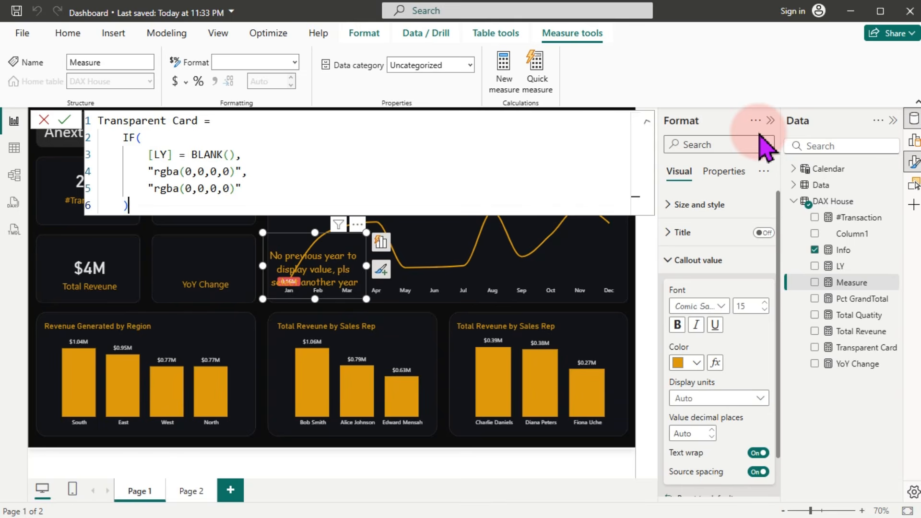
left_click_drag(200, 121, 85, 119)
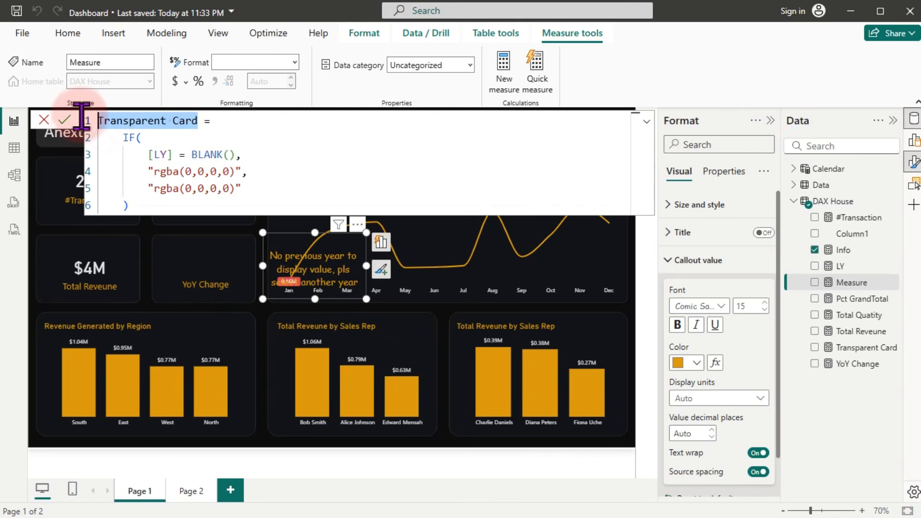
type("Tita")
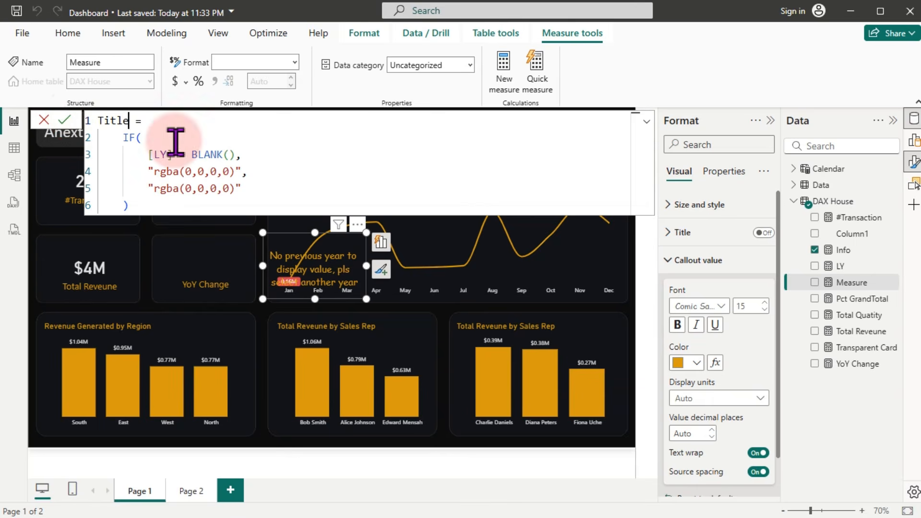
Step: Replace the results with "" and "YoY Change" and commit the Title measure
left_click_drag(144, 170, 257, 197)
key("BackSpace")
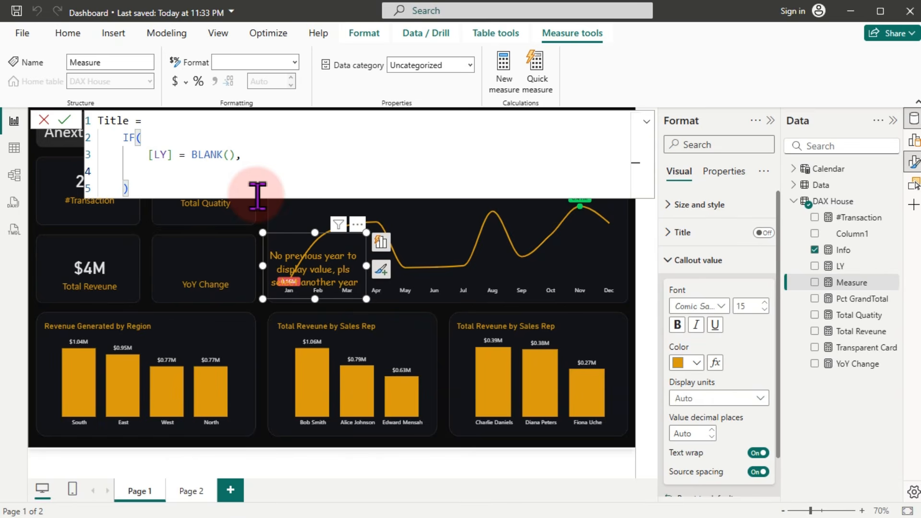
type("\"\",")
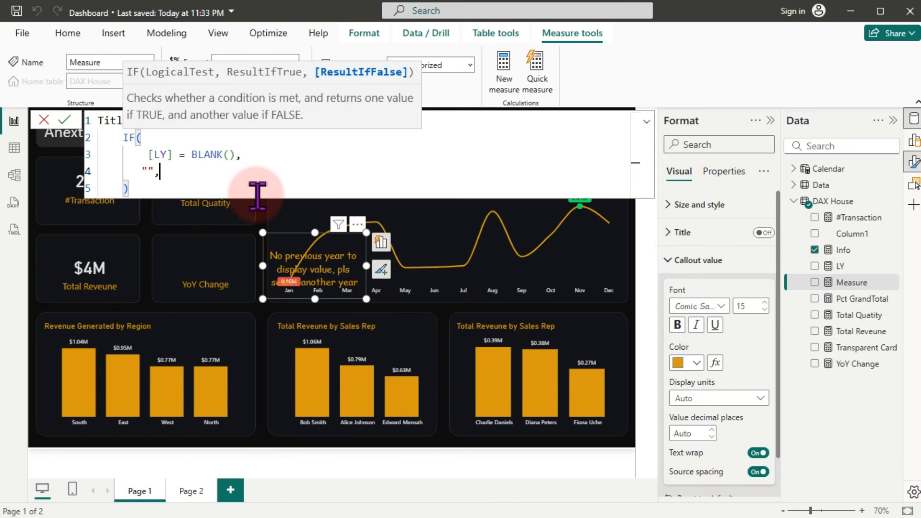
key("Return")
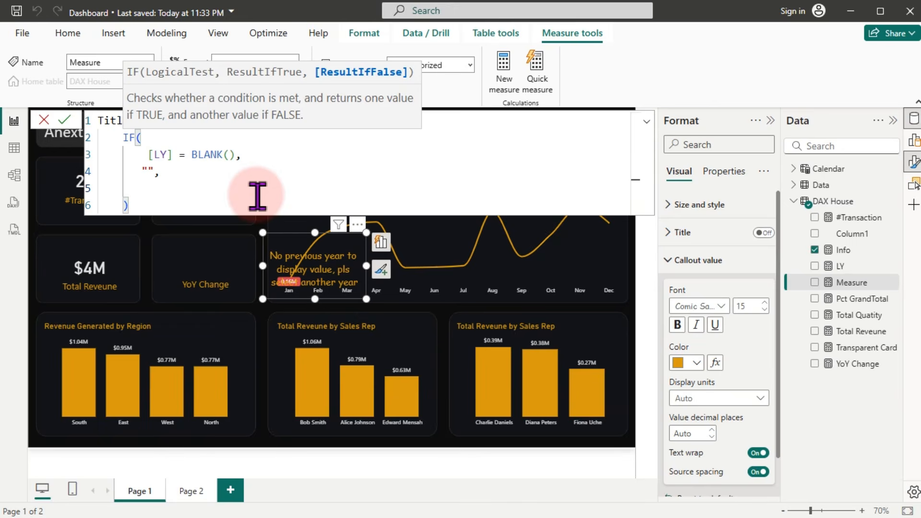
type("Y")
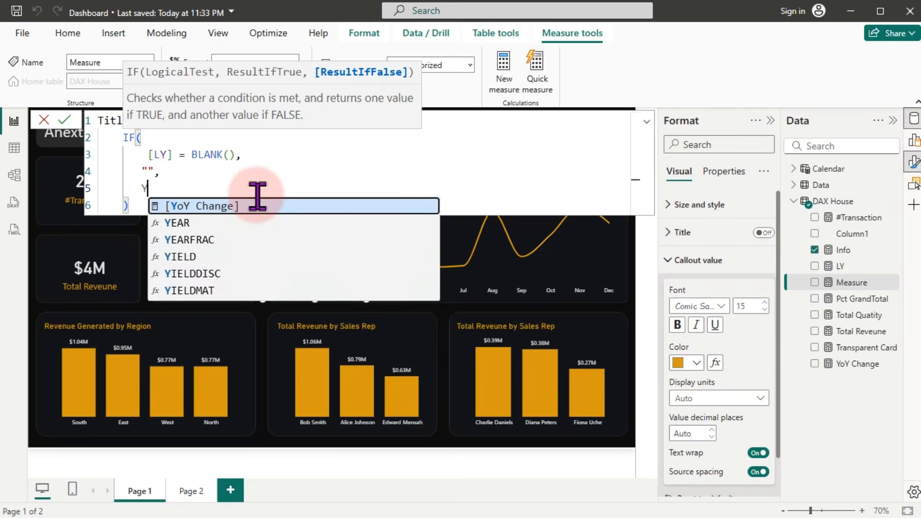
key("BackSpace")
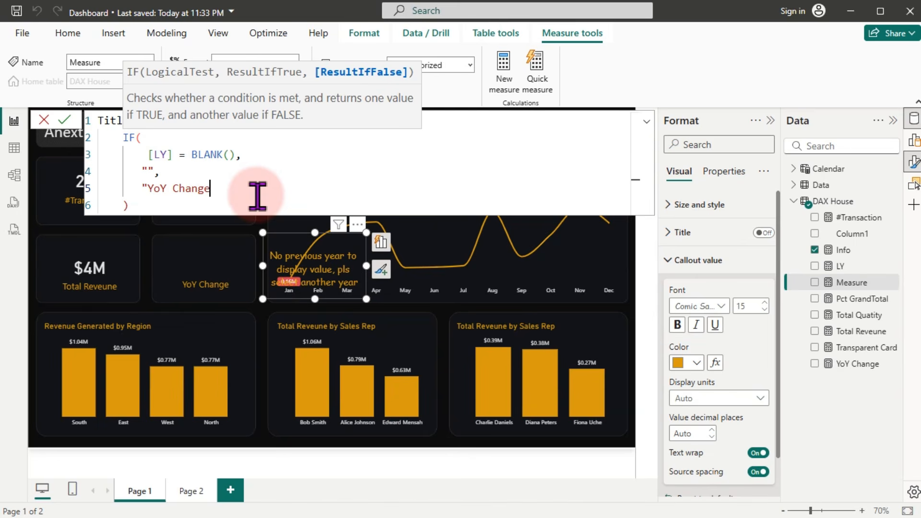
key("Return")
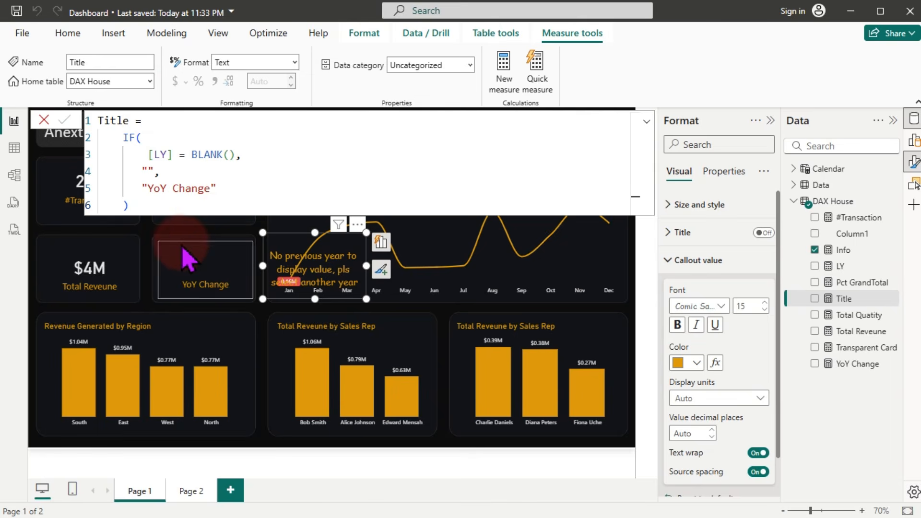
left_click(48, 235)
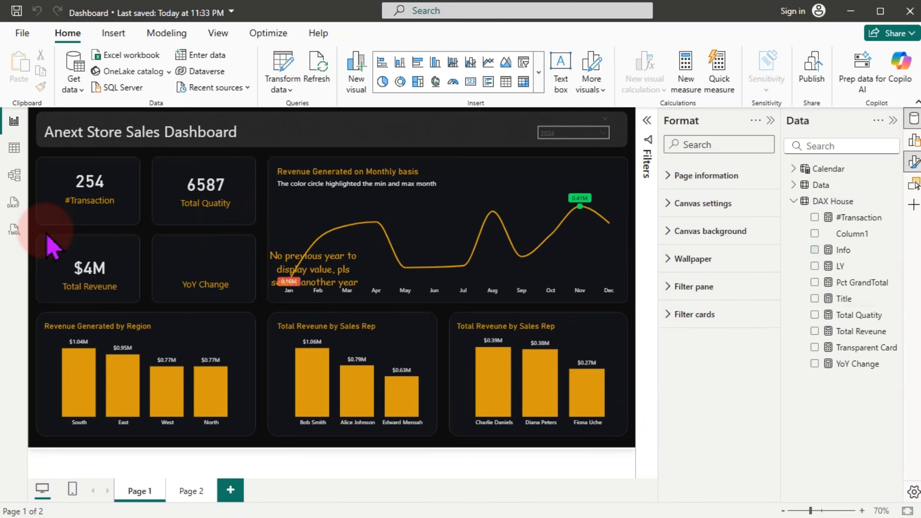
Step: Add a wide, short card showing the Title measure with its category label turned off
left_click(814, 298)
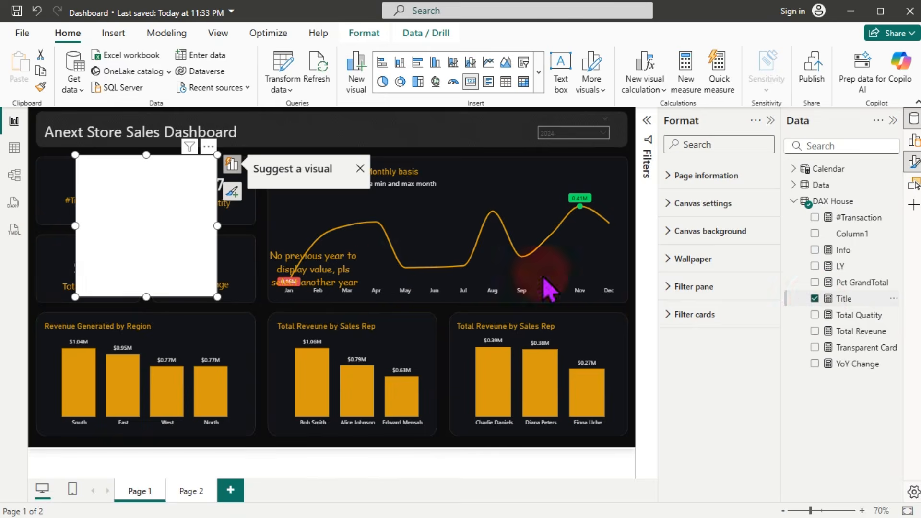
left_click_drag(219, 296, 234, 222)
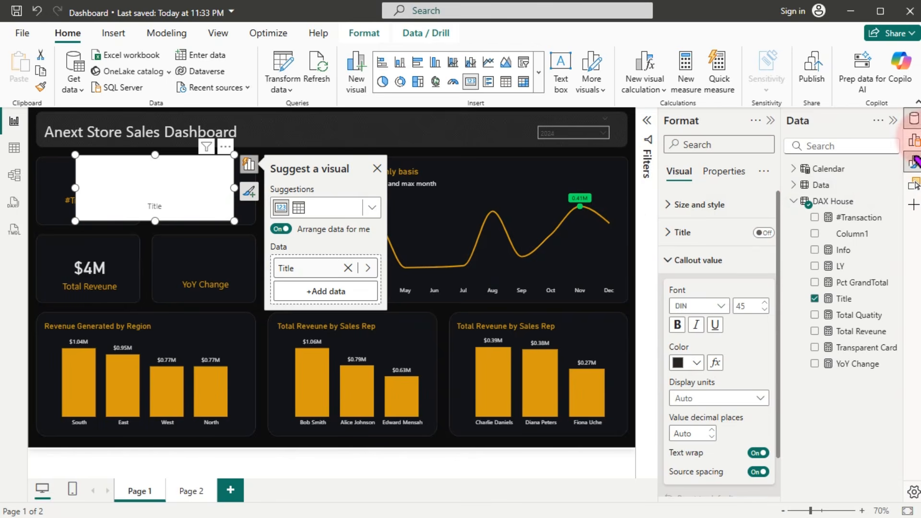
left_click(914, 163)
left_click(914, 163)
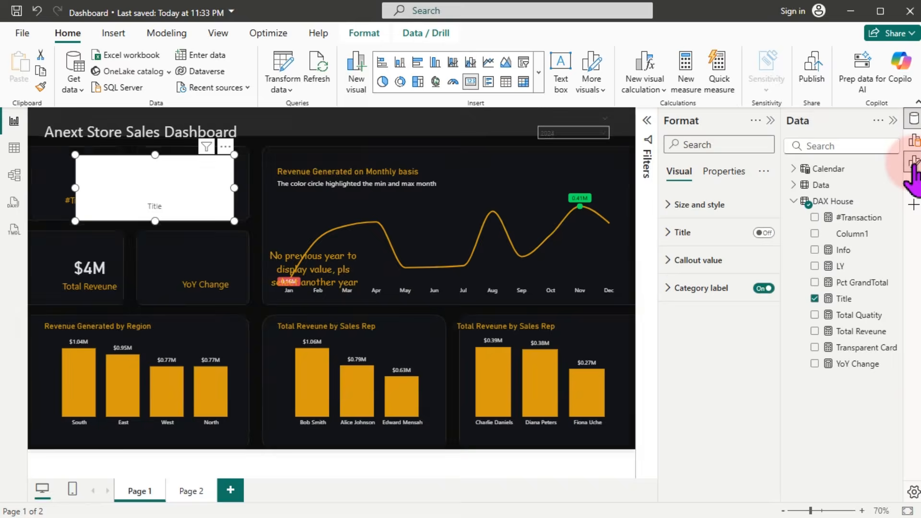
left_click(671, 289)
left_click(669, 261)
left_click(679, 233)
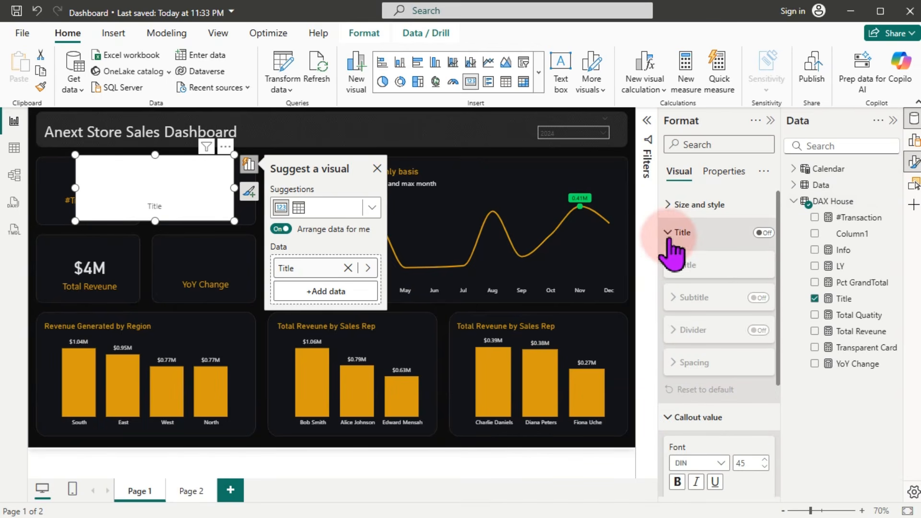
left_click(669, 205)
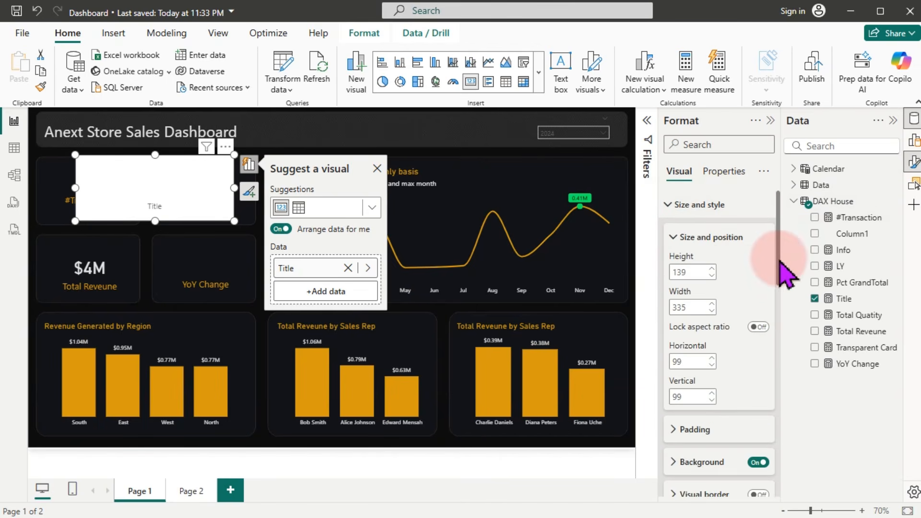
left_click_drag(780, 262, 778, 351)
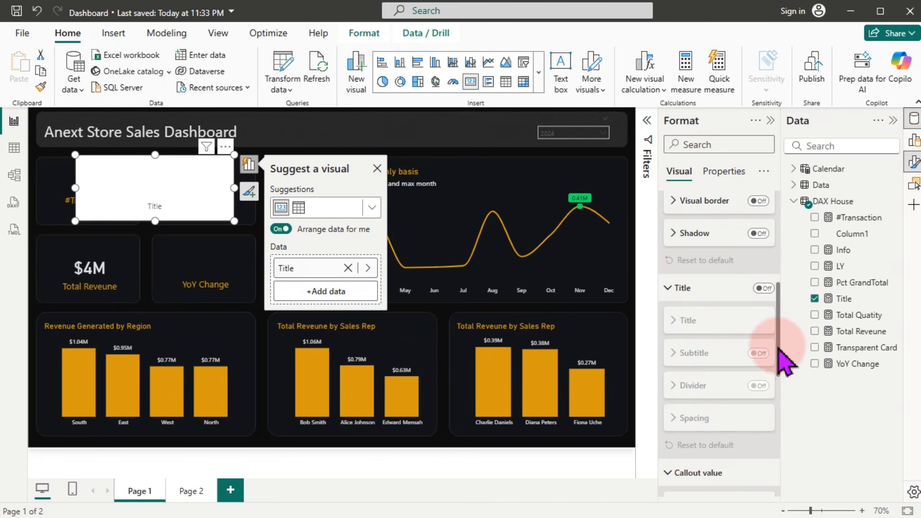
left_click(914, 163)
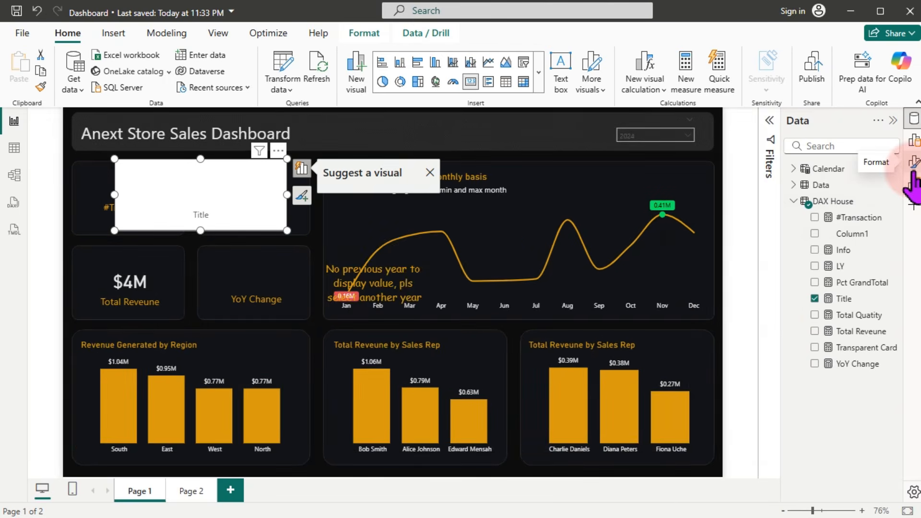
left_click(913, 164)
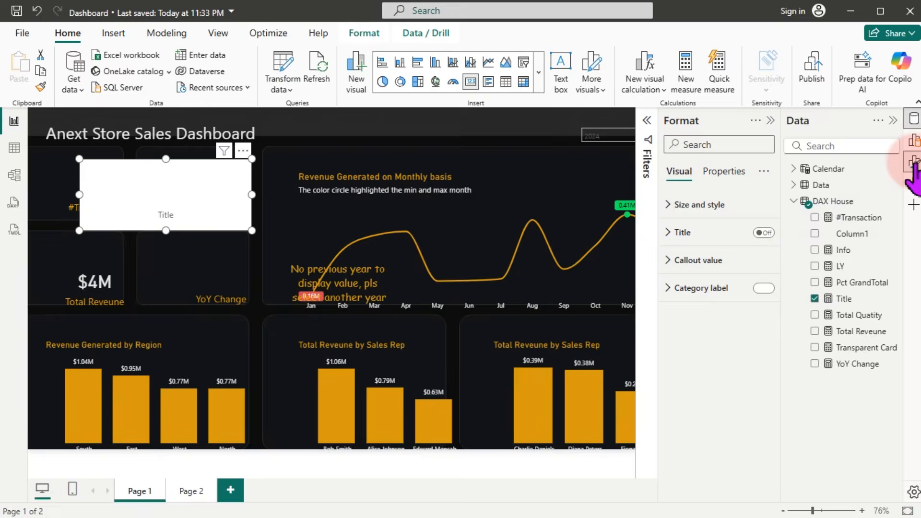
left_click(764, 288)
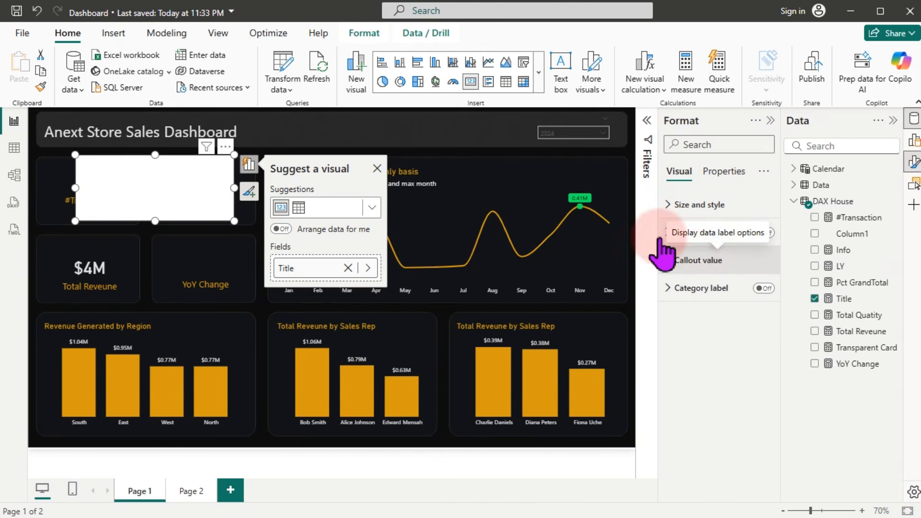
Step: Filter the report to 2025 and reposition the message visual near the chart's Jan area
left_click(552, 135)
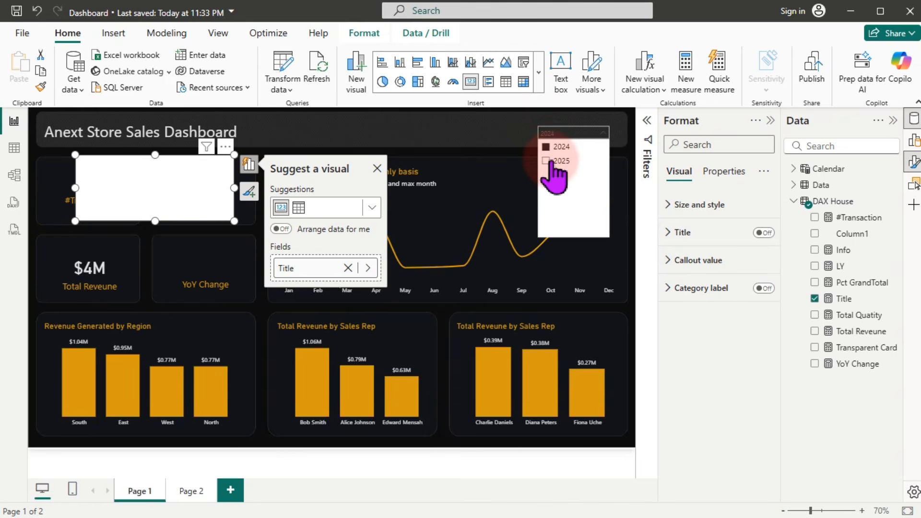
left_click(552, 161)
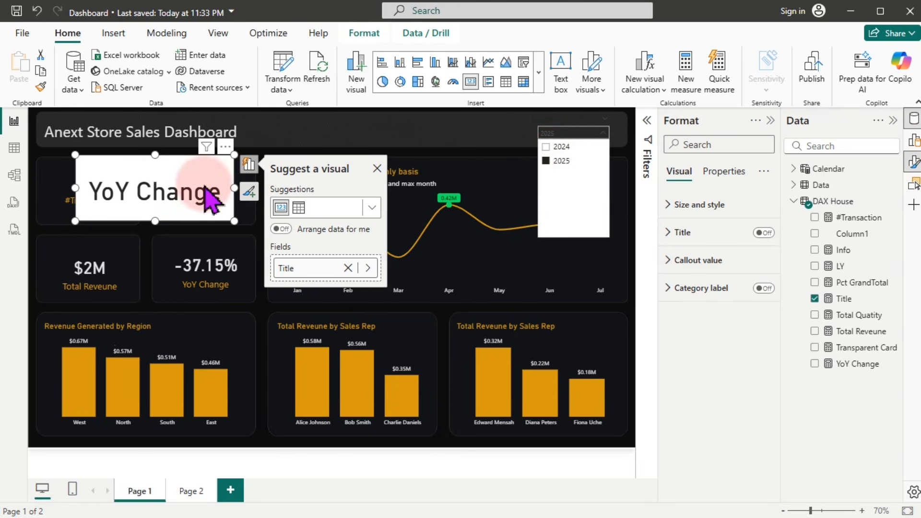
left_click(377, 168)
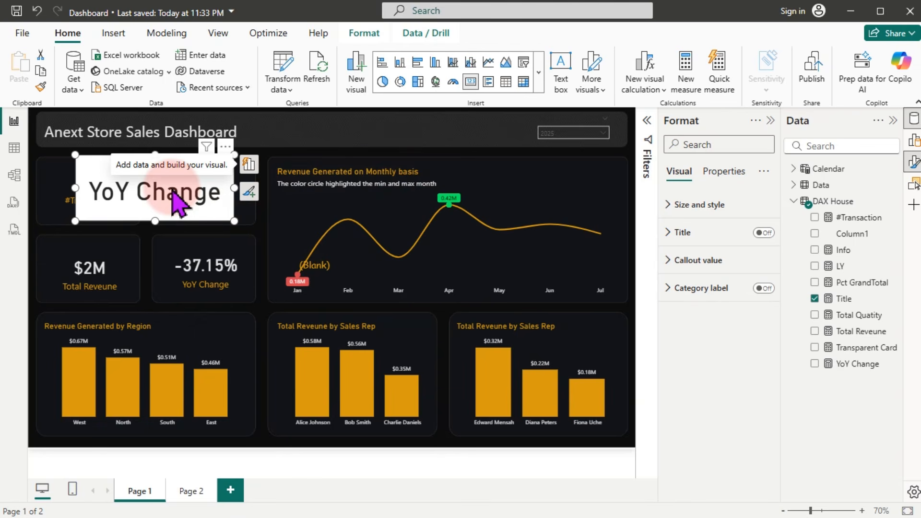
left_click(275, 263)
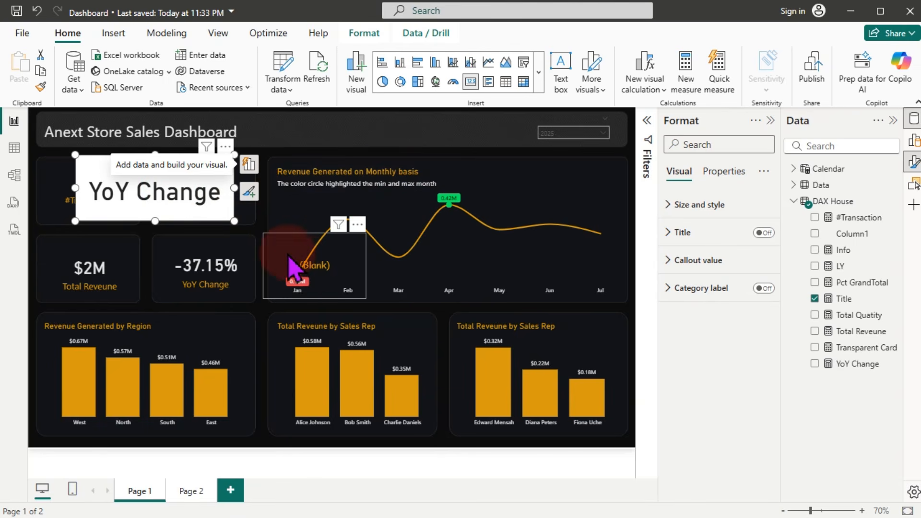
left_click_drag(289, 257, 319, 265)
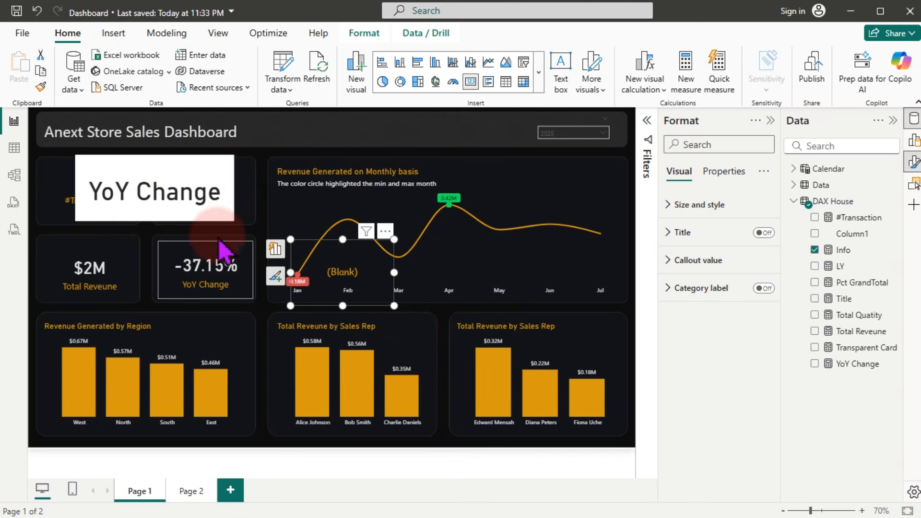
left_click(160, 192)
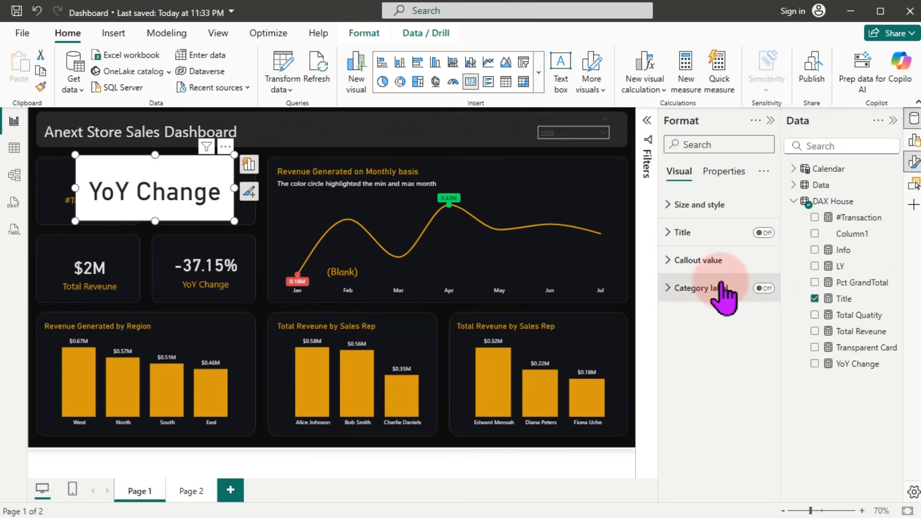
Step: Give the Title card an 18-pt orange callout, no background, and a smaller box
left_click(699, 269)
left_click(747, 306)
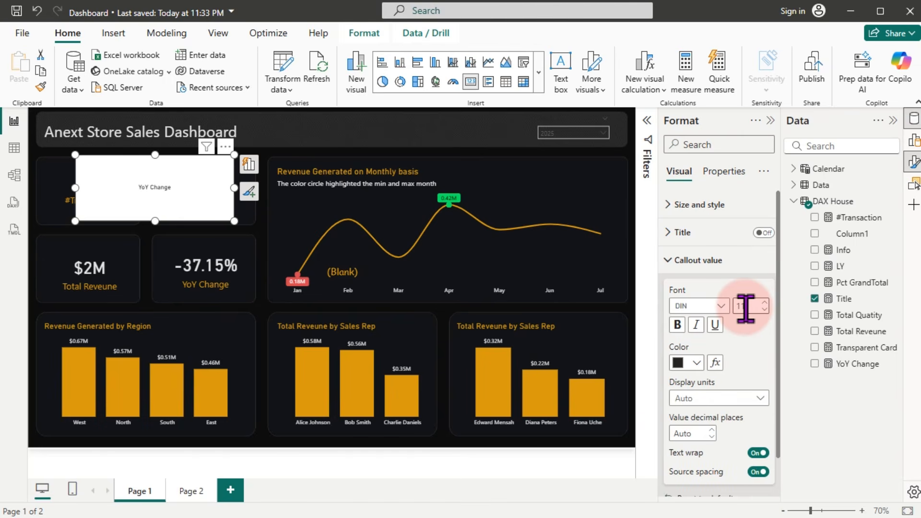
type("1")
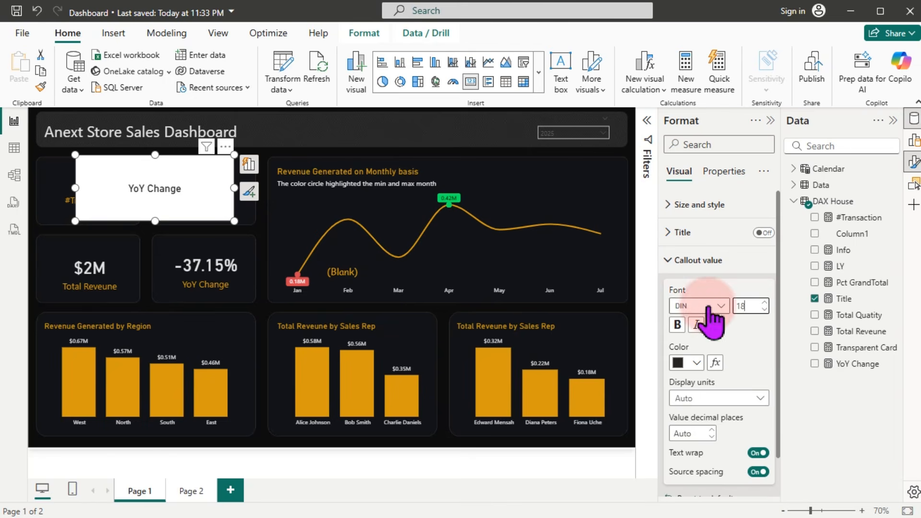
left_click_drag(232, 221, 207, 295)
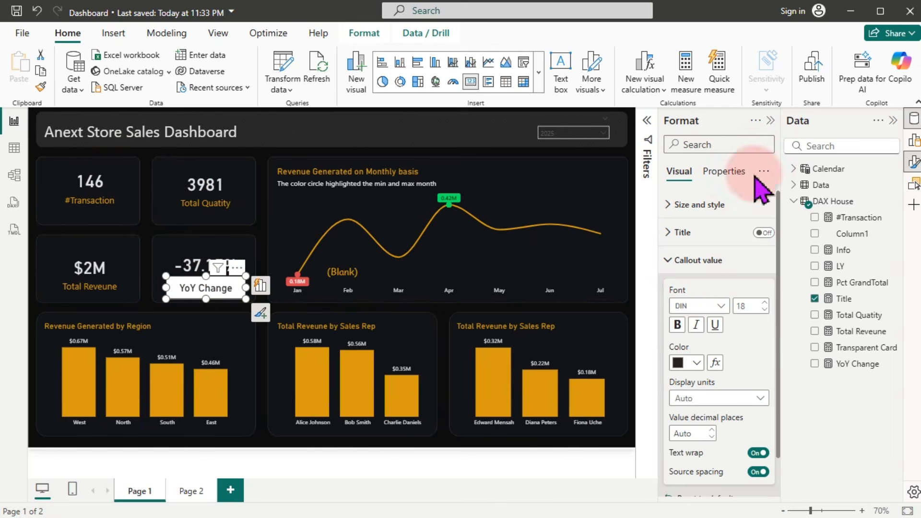
left_click(717, 205)
left_click(758, 462)
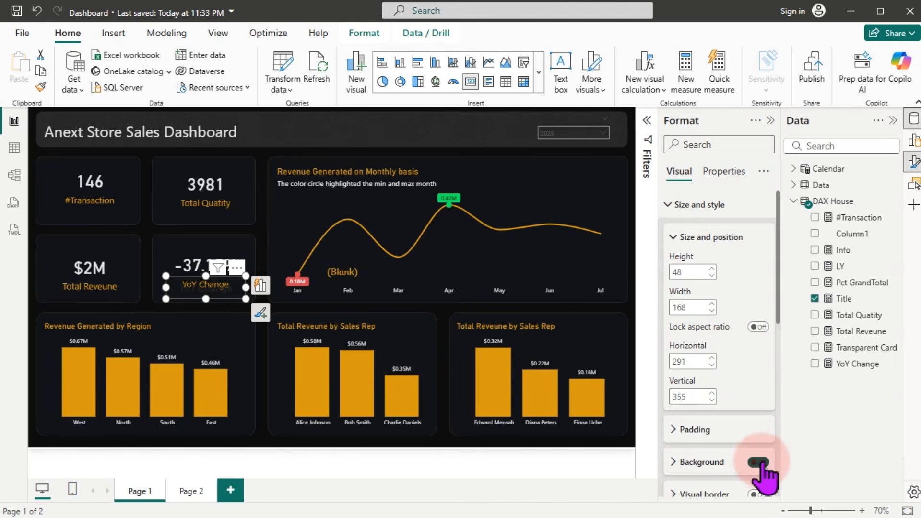
left_click(699, 205)
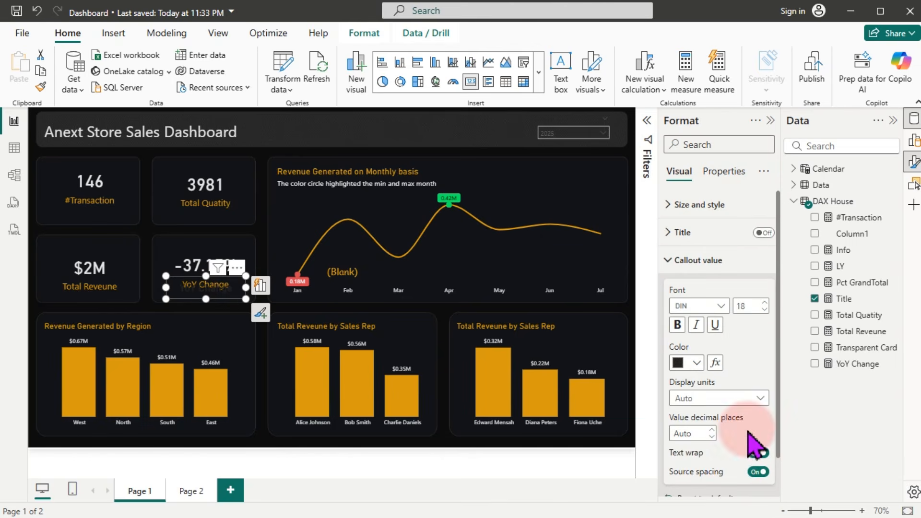
left_click(691, 364)
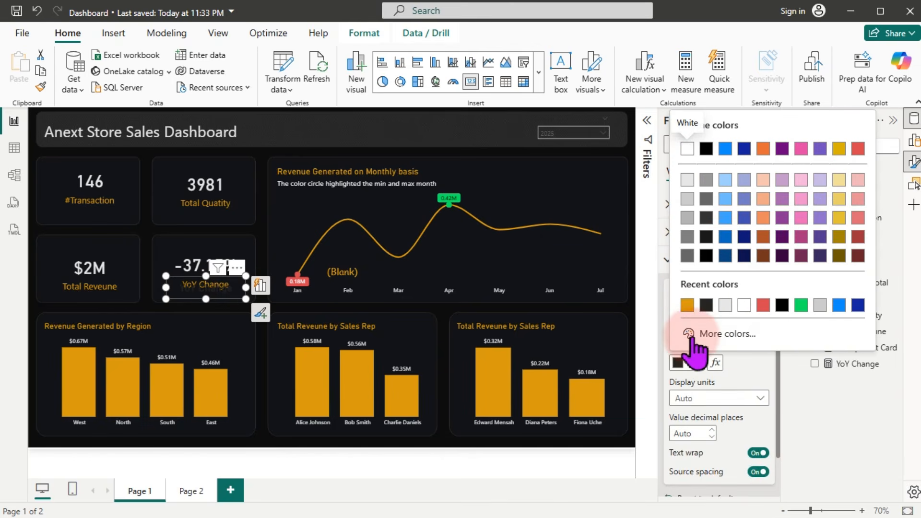
left_click(687, 306)
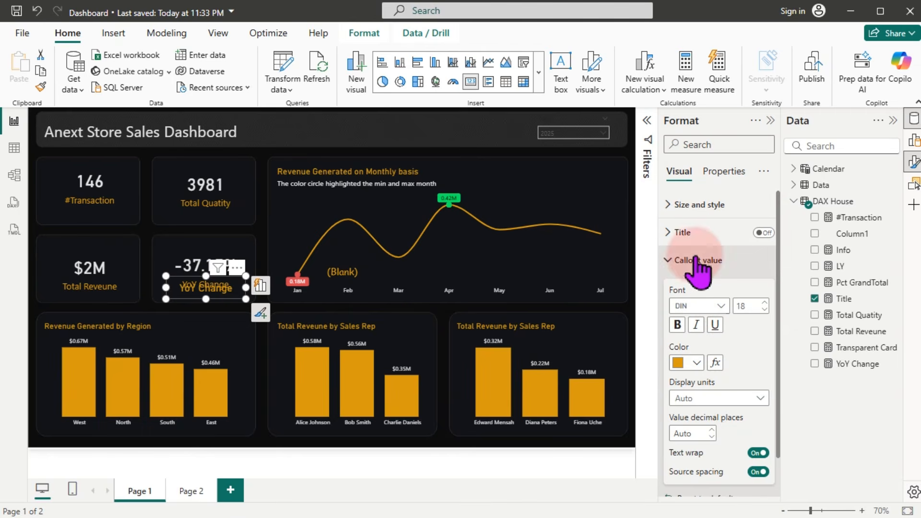
Step: Turn off the YoY Change value card's category label and shorten it slightly
left_click(202, 262)
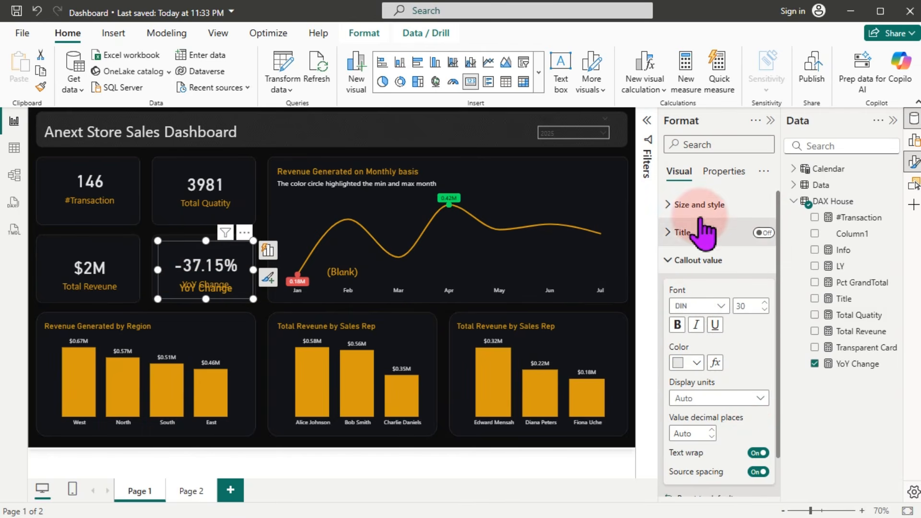
left_click(677, 205)
left_click(914, 164)
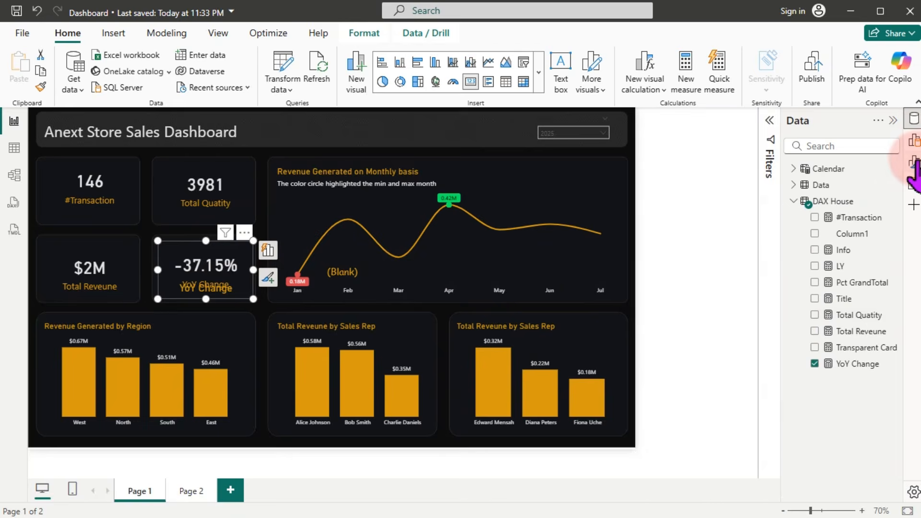
left_click(913, 163)
left_click(763, 289)
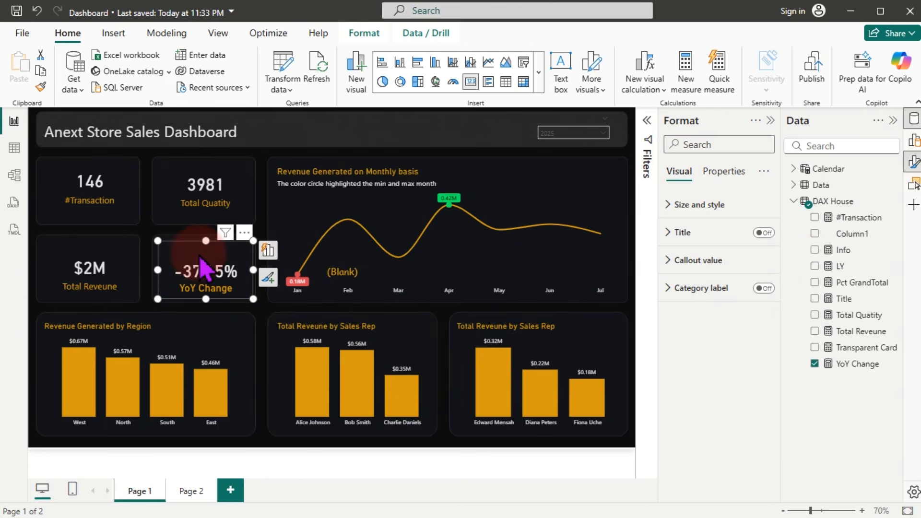
left_click_drag(206, 298, 206, 293)
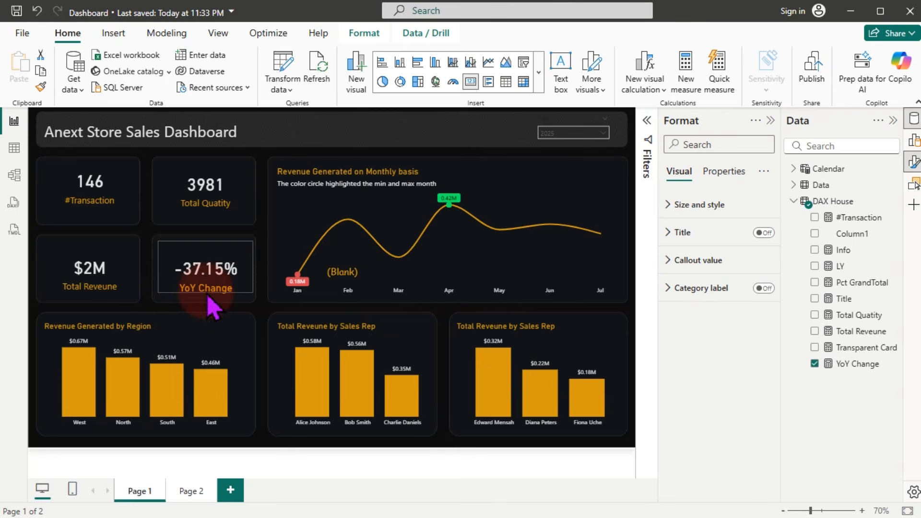
Step: Narrow the orange title box and move the (Blank) info card over the YoY Change card
left_click(195, 308)
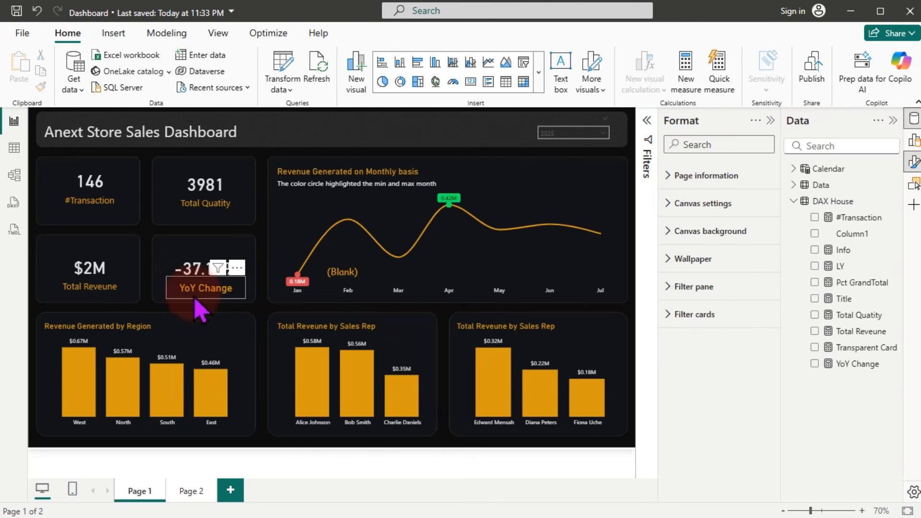
left_click(195, 298)
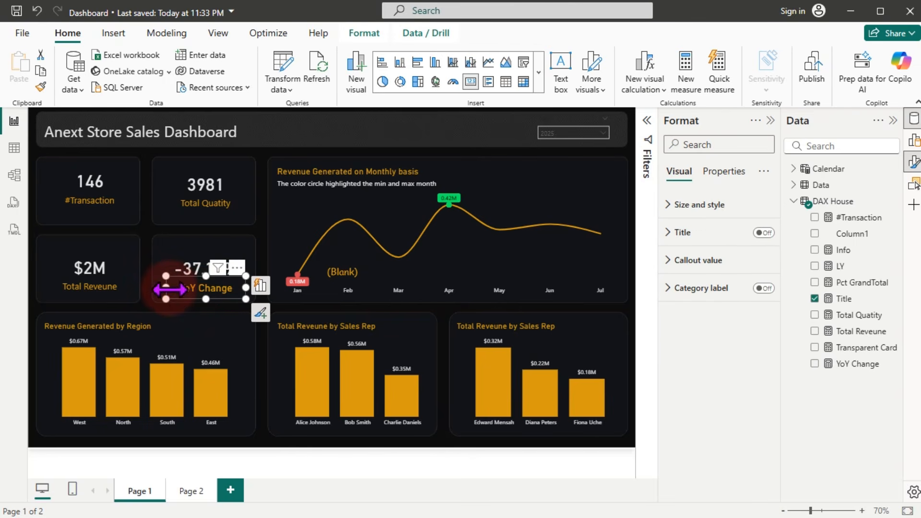
left_click_drag(169, 288, 172, 289)
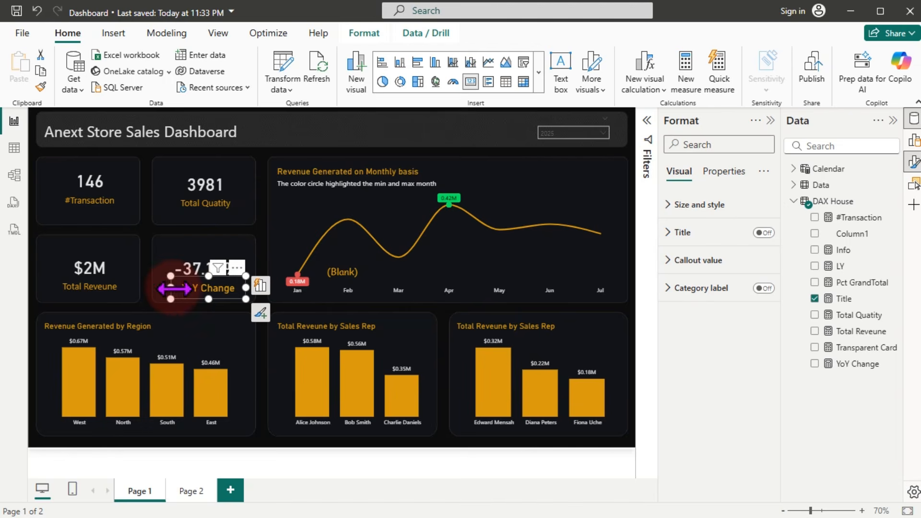
left_click(391, 129)
left_click(301, 278)
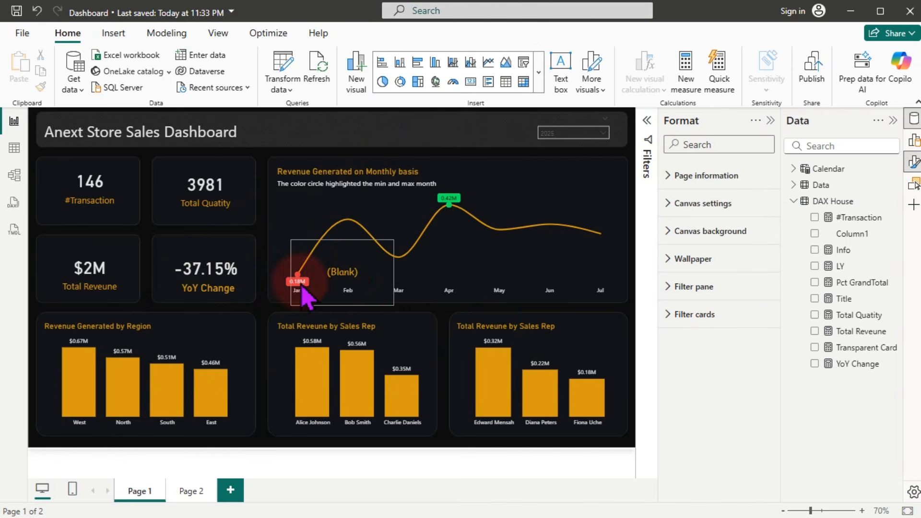
left_click(353, 283)
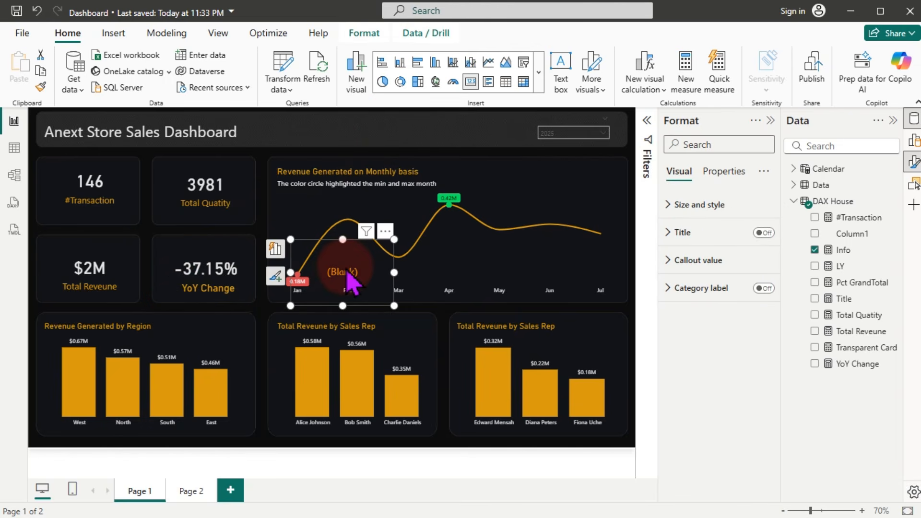
left_click_drag(352, 283, 265, 247)
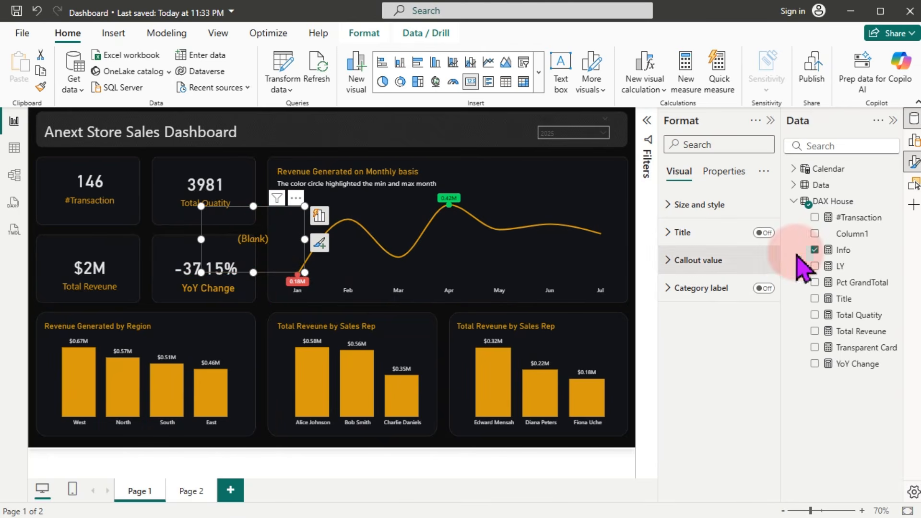
Step: Add "" as the Info measure's false result, then nudge the YoY Change card
left_click(846, 252)
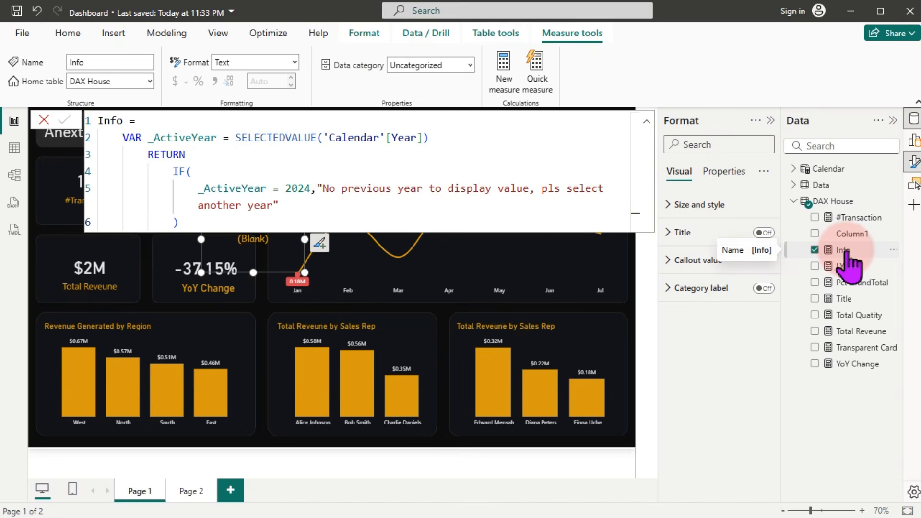
left_click(297, 207)
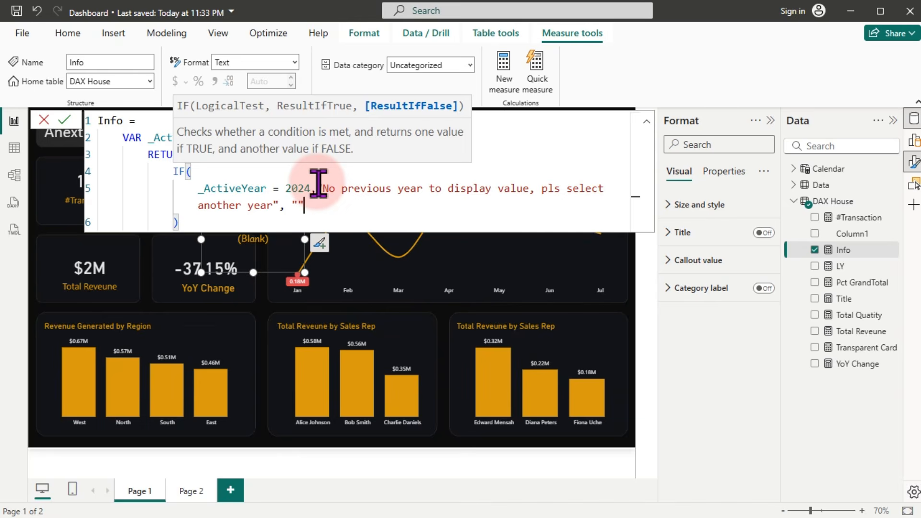
key("Return")
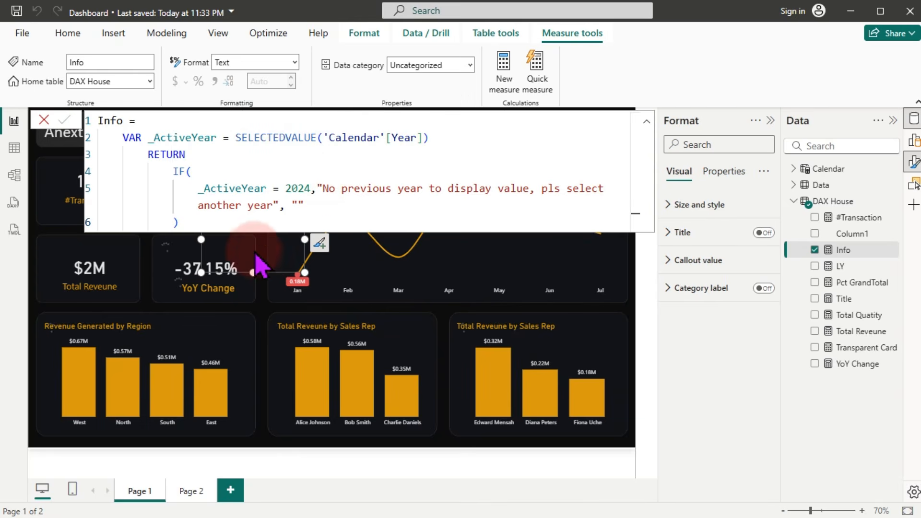
left_click(845, 203)
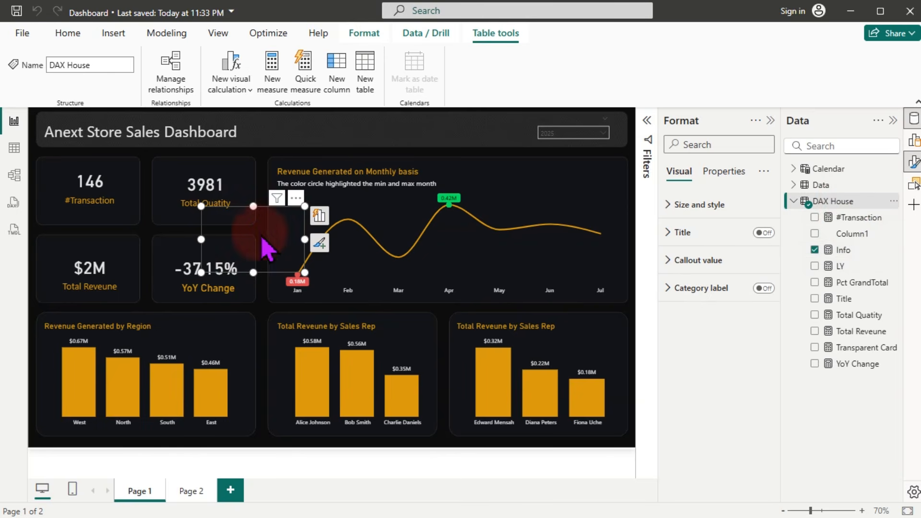
left_click_drag(236, 269, 218, 274)
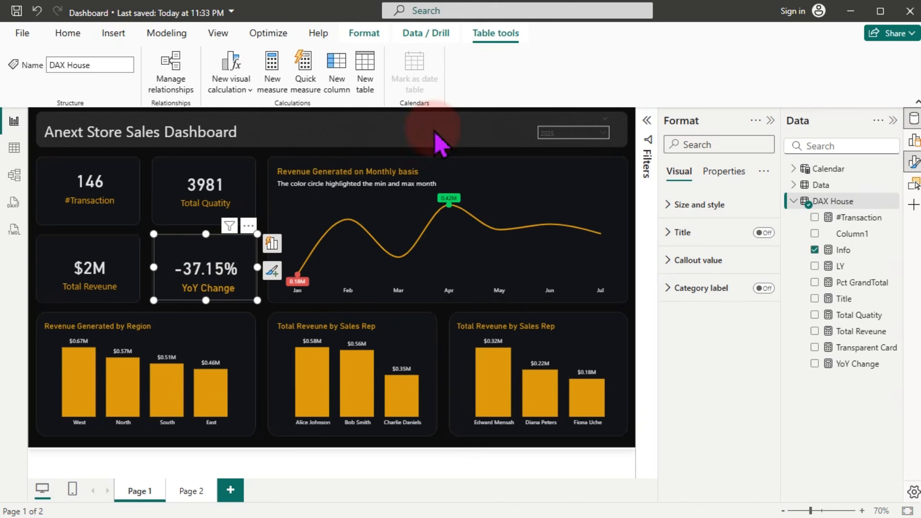
Step: Filter the year slicer to 2024, save the report, and select the message card
left_click(576, 136)
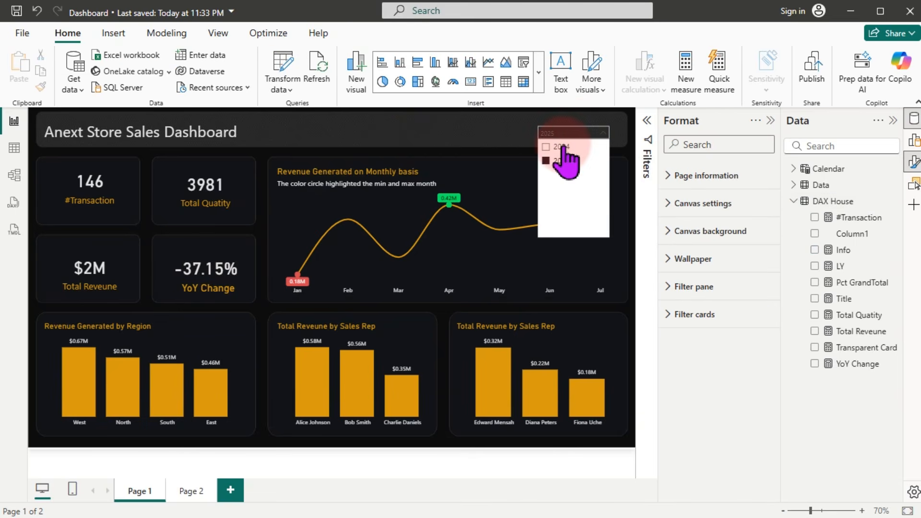
left_click(562, 147)
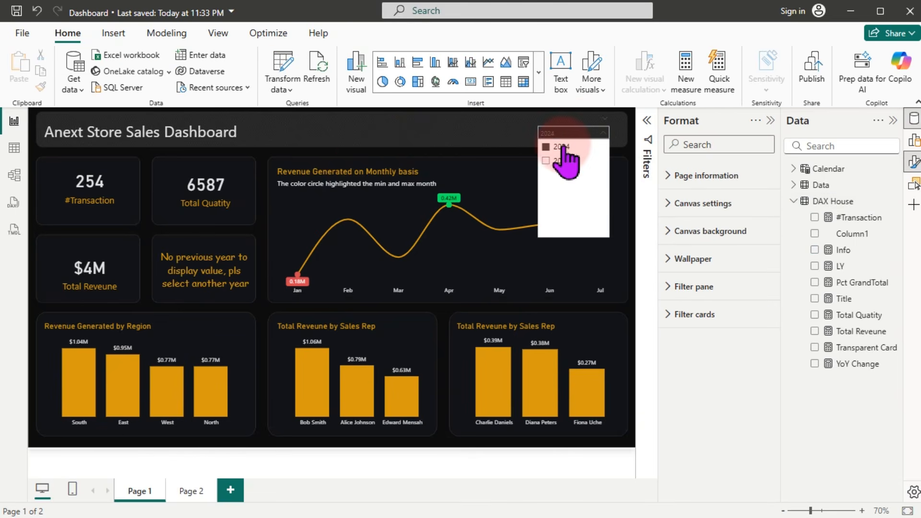
left_click(398, 126)
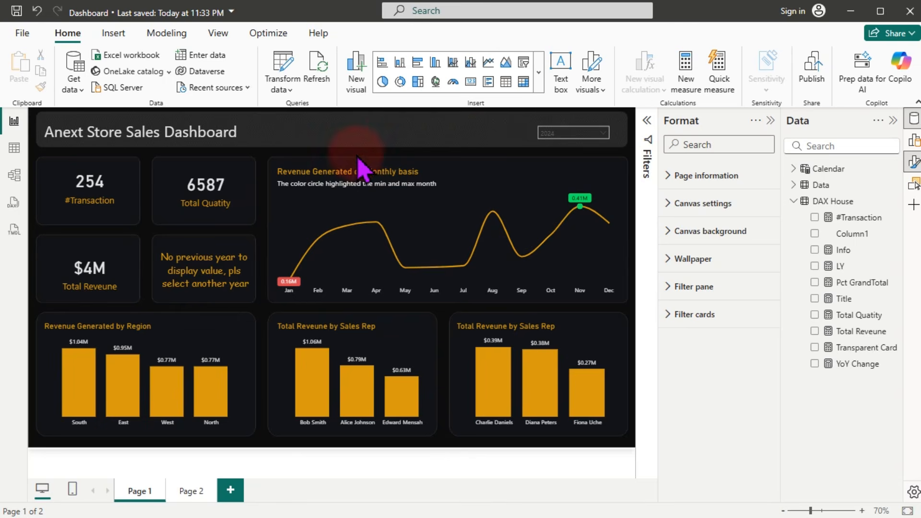
key("ctrl+s")
left_click(237, 287)
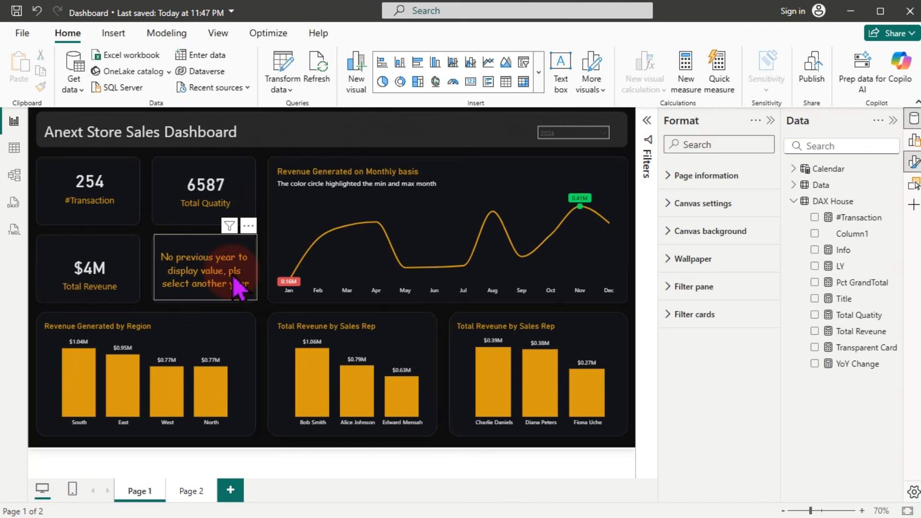
Step: Give the middle sales-rep chart a white subtitle reading "Showing Top-3 Sales Reps"
left_click(350, 344)
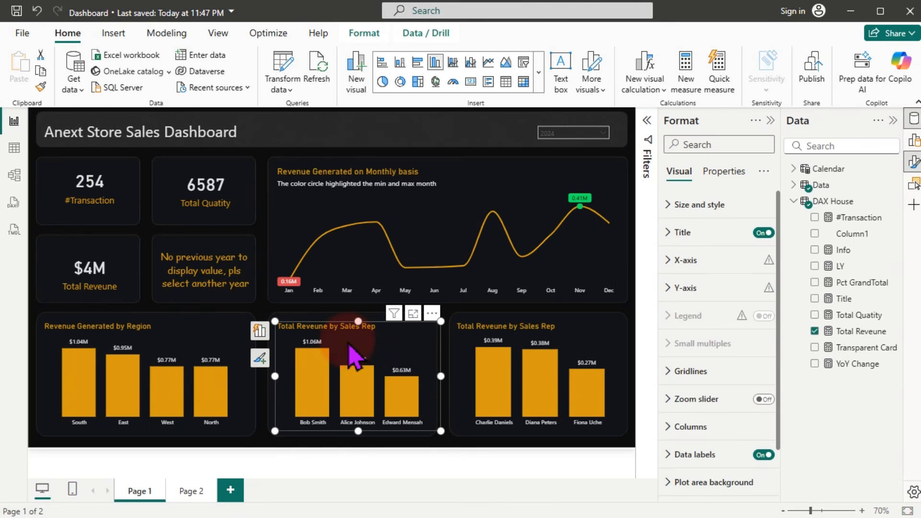
left_click(770, 121)
left_click(769, 123)
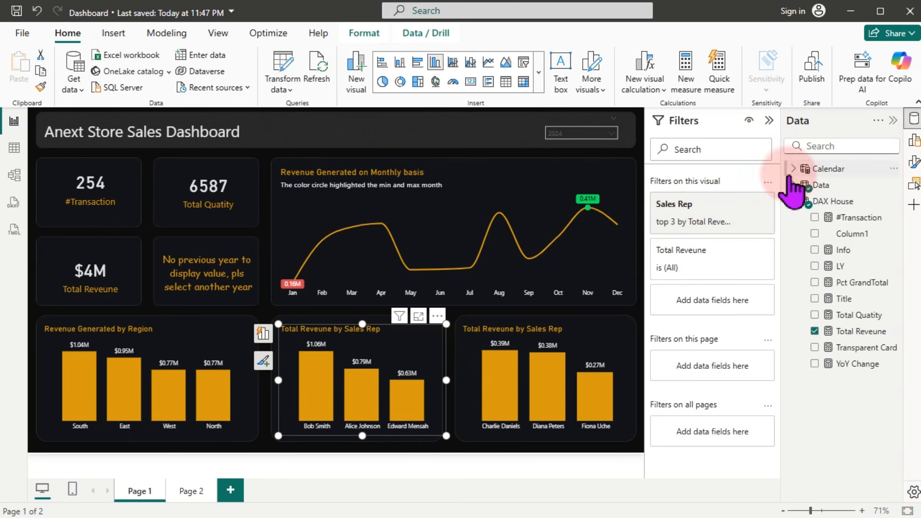
left_click(770, 120)
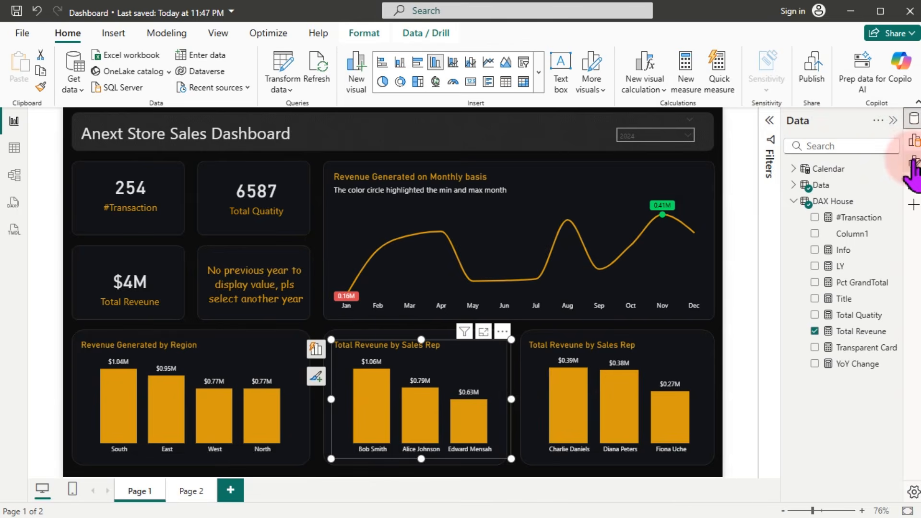
left_click(914, 163)
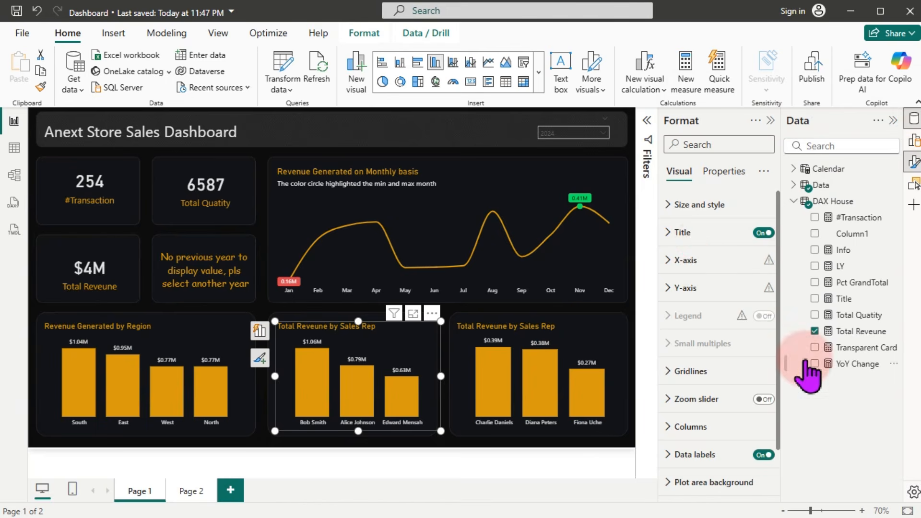
left_click(704, 234)
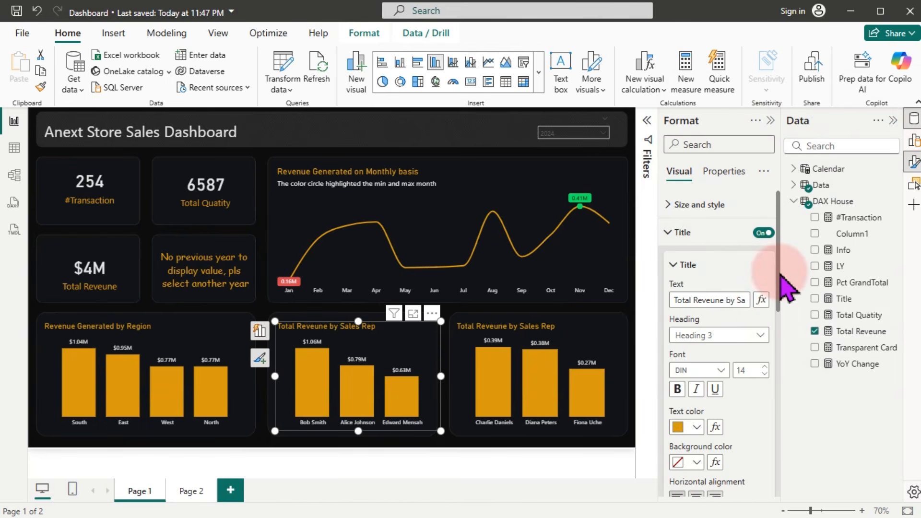
left_click_drag(777, 298, 774, 390)
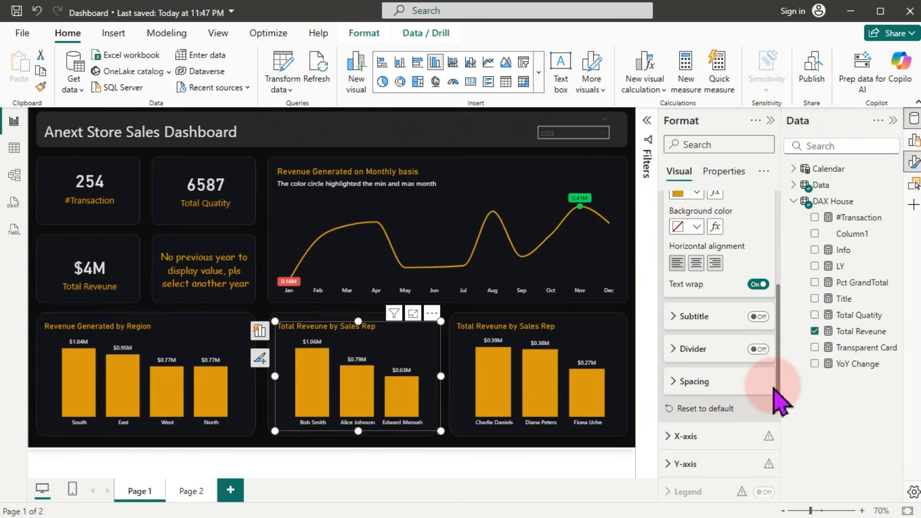
left_click(758, 317)
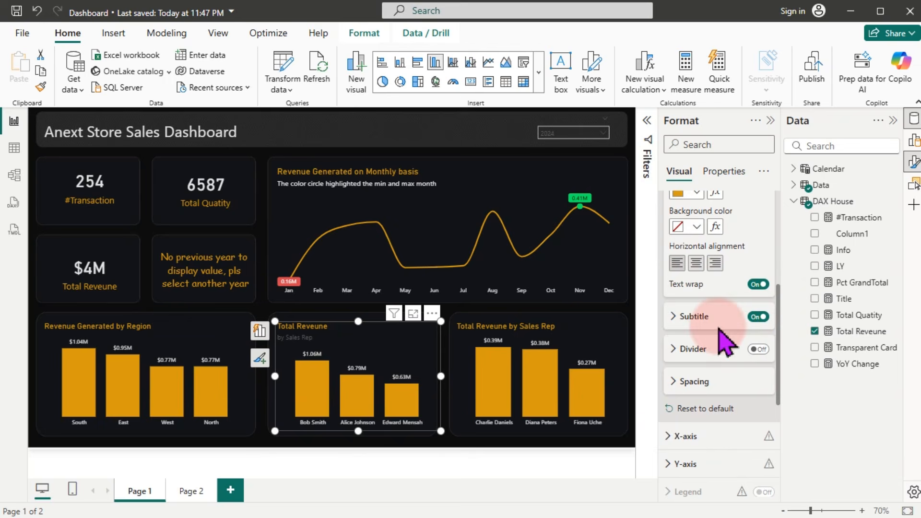
left_click(691, 316)
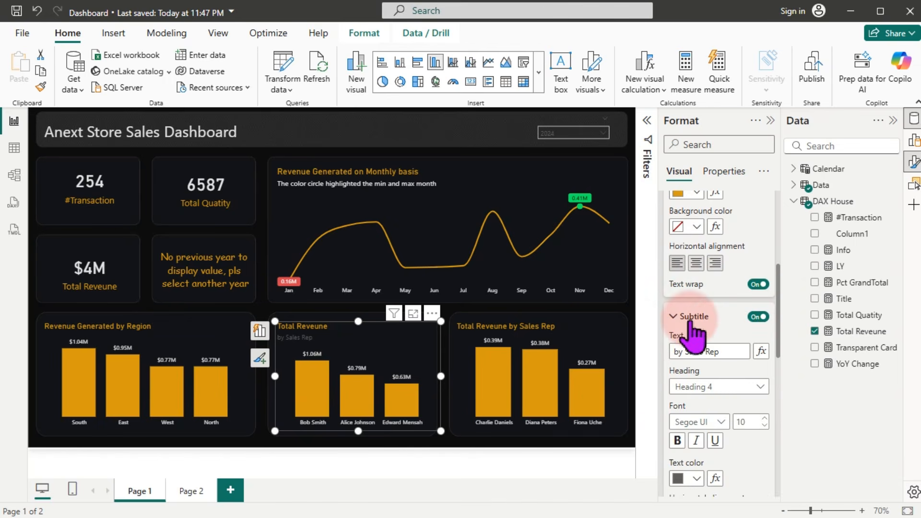
left_click(691, 478)
left_click(695, 312)
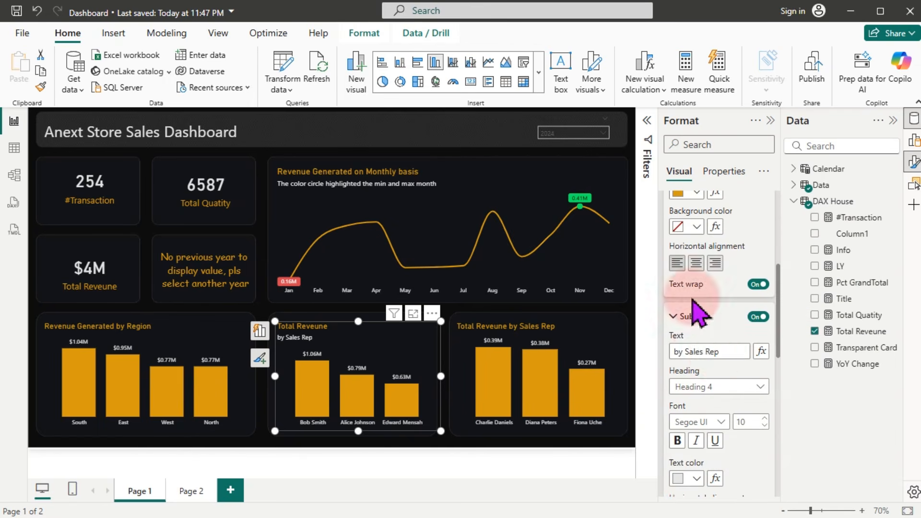
triple_click(718, 352)
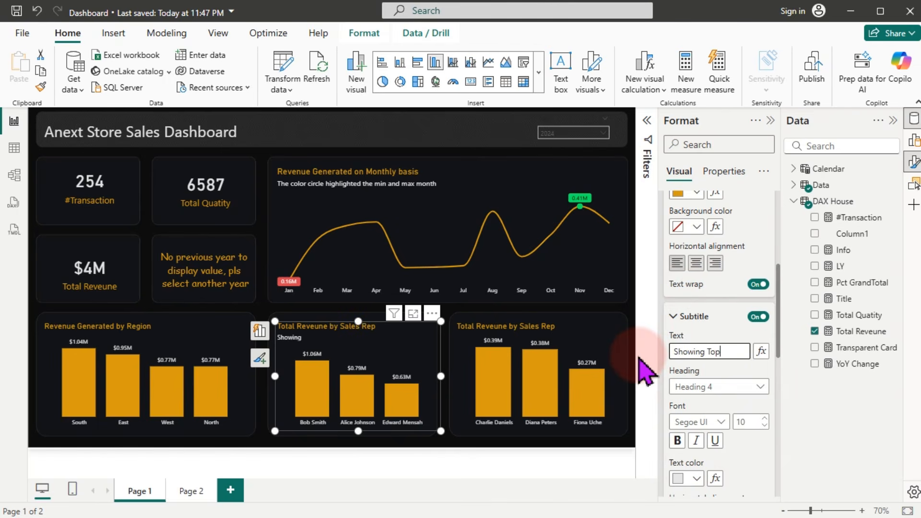
Step: Give the right sales-rep chart a white subtitle "Showing 3-underperforming Sales Reps"
left_click(618, 369)
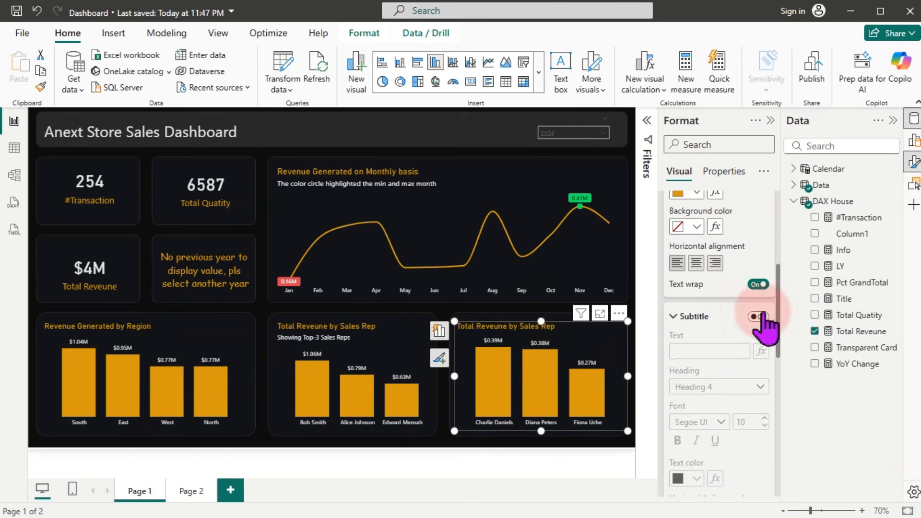
left_click(691, 479)
left_click(695, 313)
triple_click(732, 353)
type("Sho")
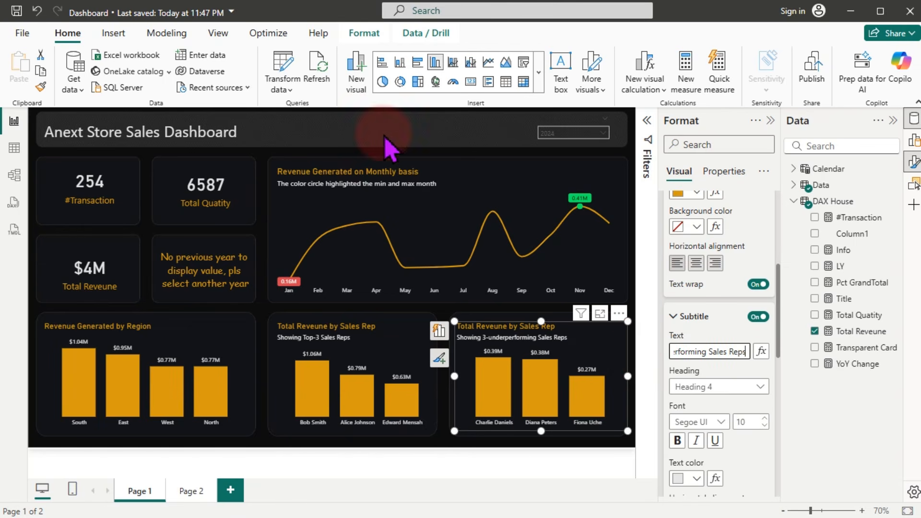
left_click(358, 109)
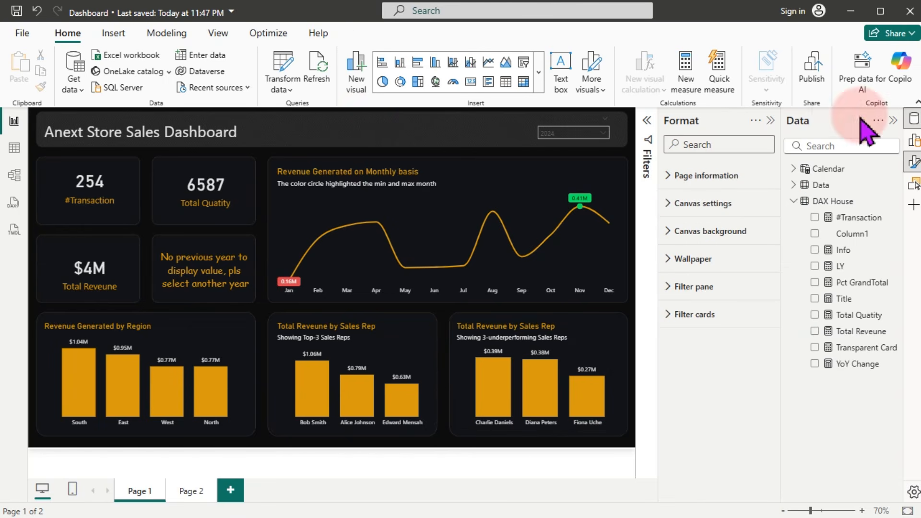
Step: Close the Format and Data panes and collapse the ribbon to widen the canvas
left_click(913, 162)
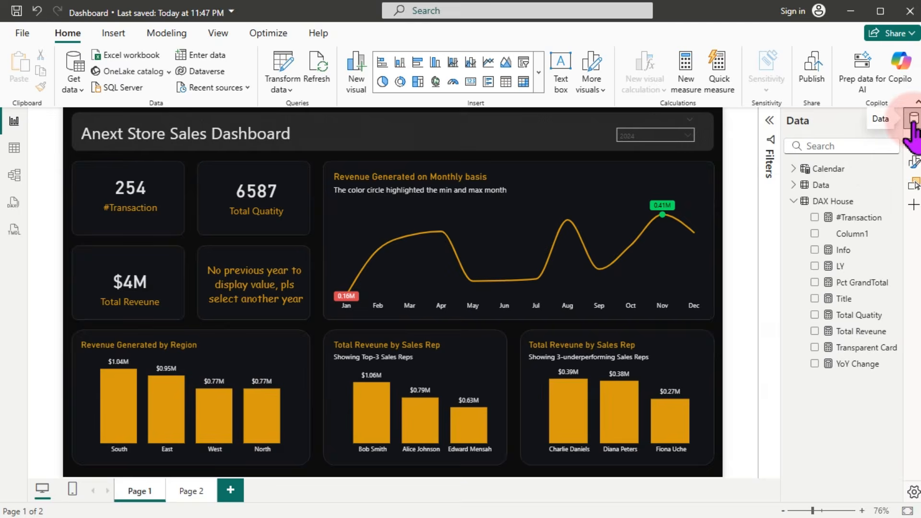
left_click(914, 120)
left_click(918, 102)
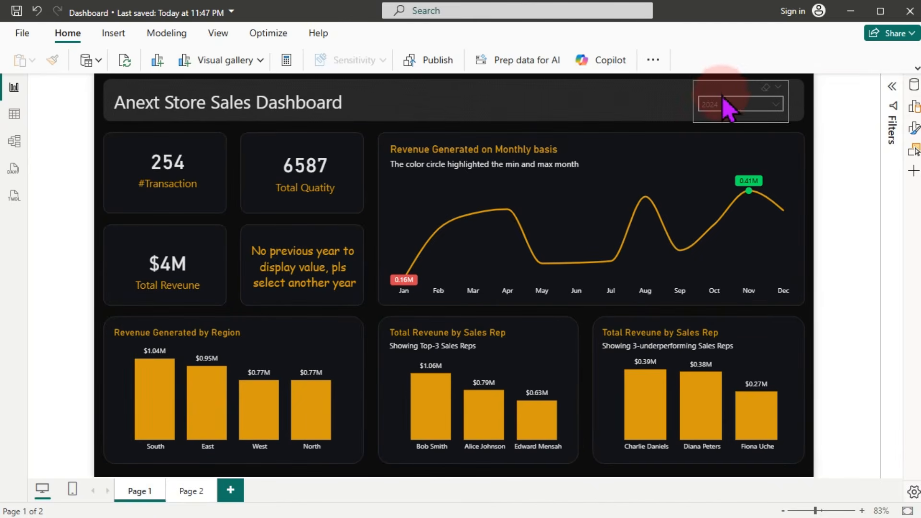
Step: Set the year slicer's value text colour to light grey
left_click(733, 98)
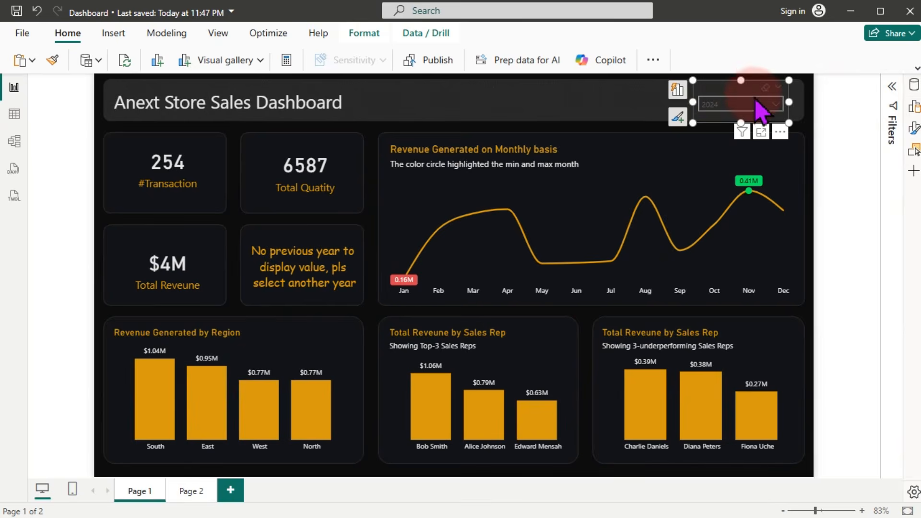
left_click(913, 128)
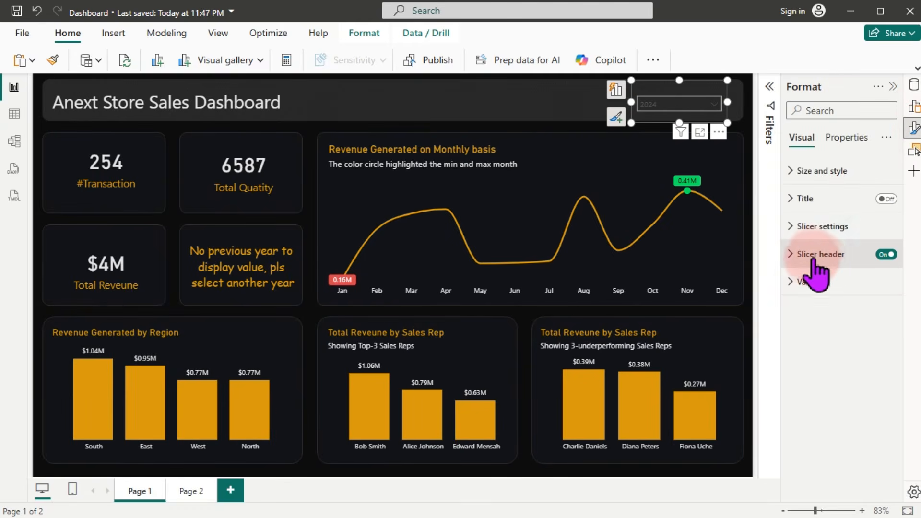
left_click(811, 282)
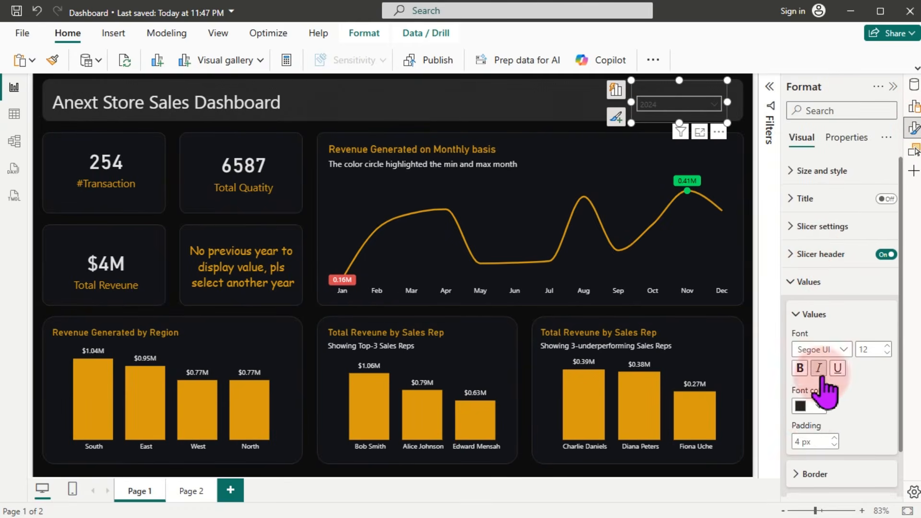
left_click(817, 408)
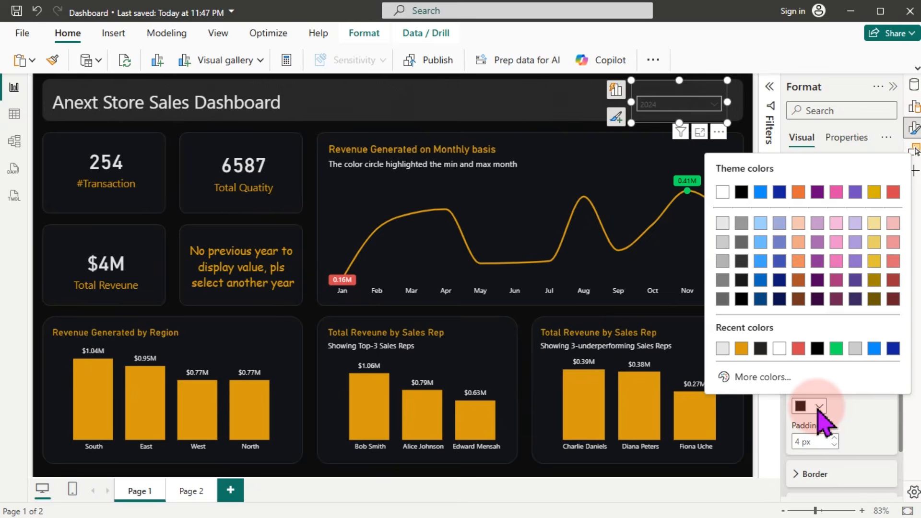
left_click(723, 225)
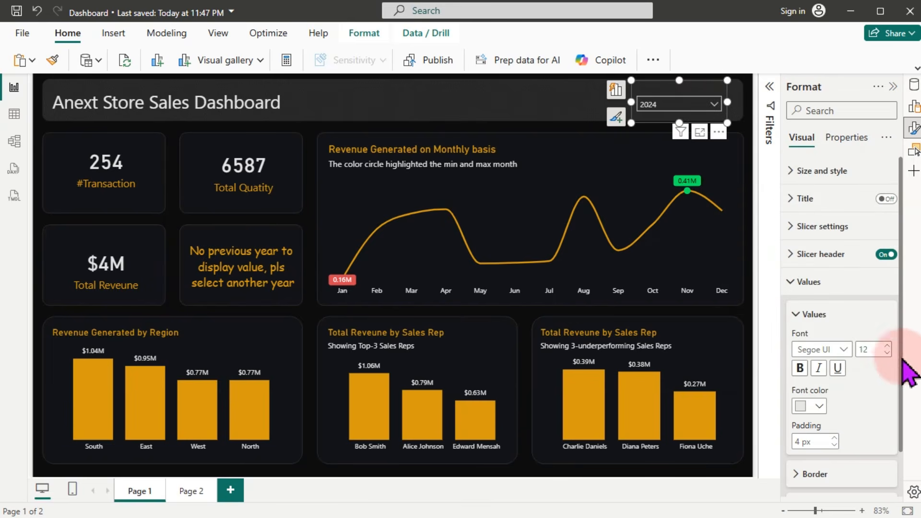
left_click_drag(902, 358, 888, 425)
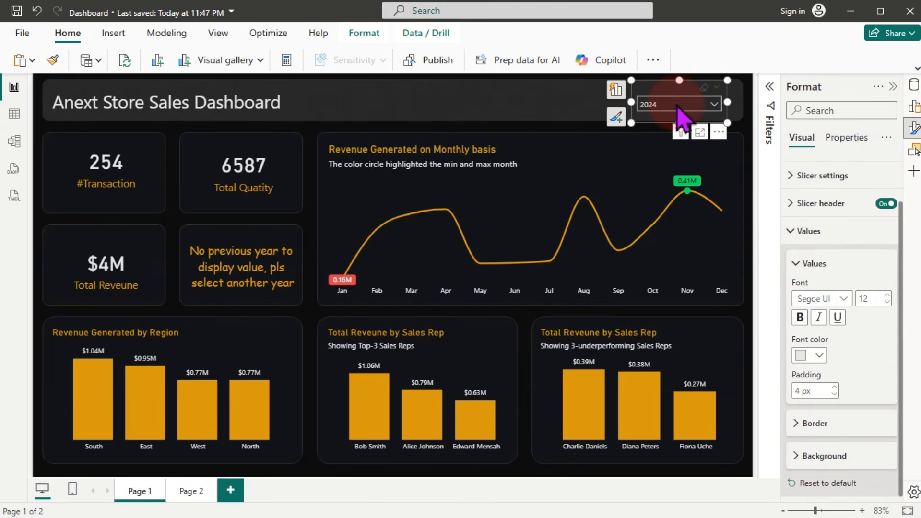
left_click(684, 117)
Step: Give the year slicer's values a dark grey background and check the year list
left_click(827, 459)
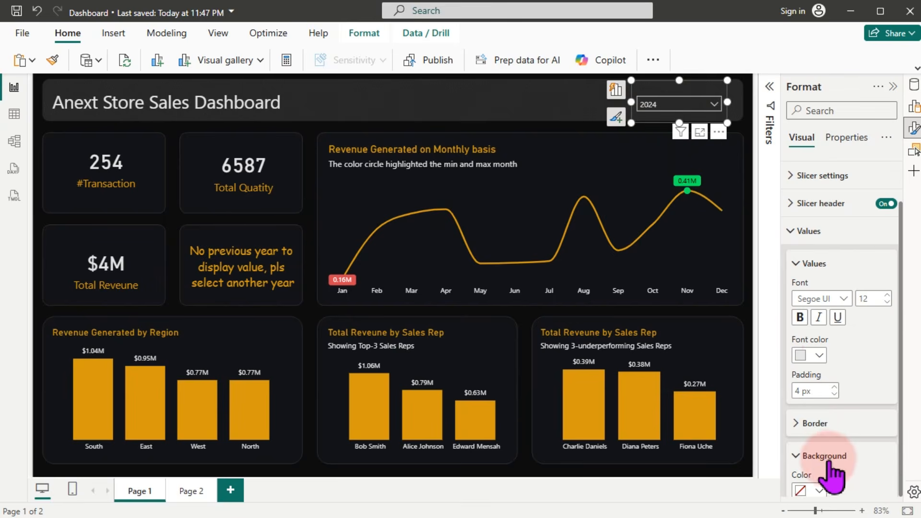
left_click_drag(899, 370, 899, 420)
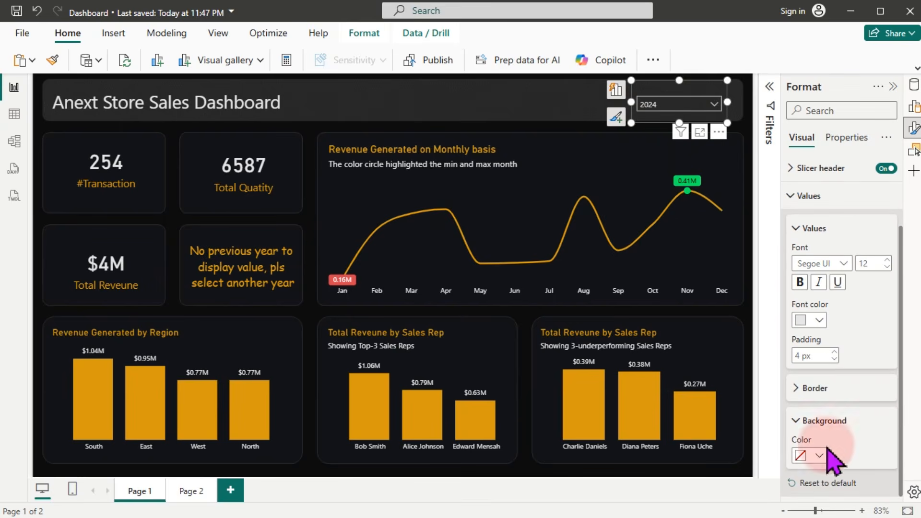
left_click(818, 456)
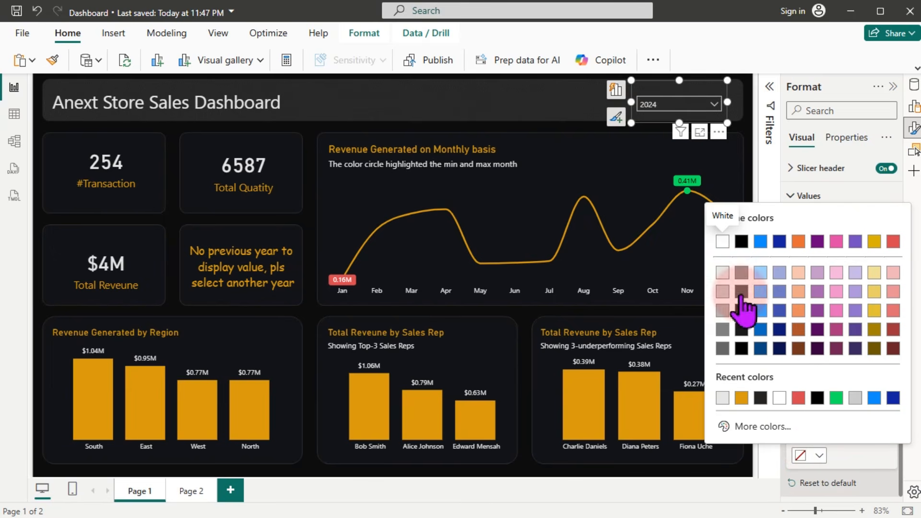
left_click(742, 294)
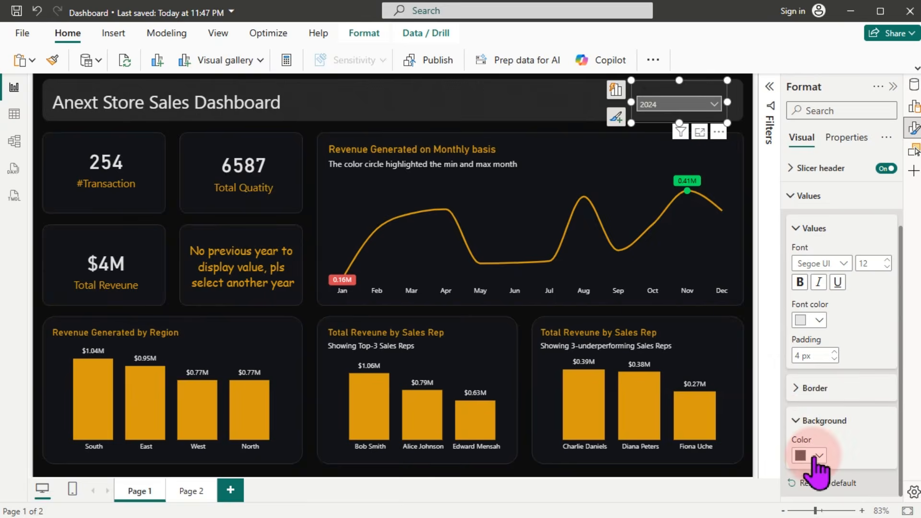
left_click(816, 458)
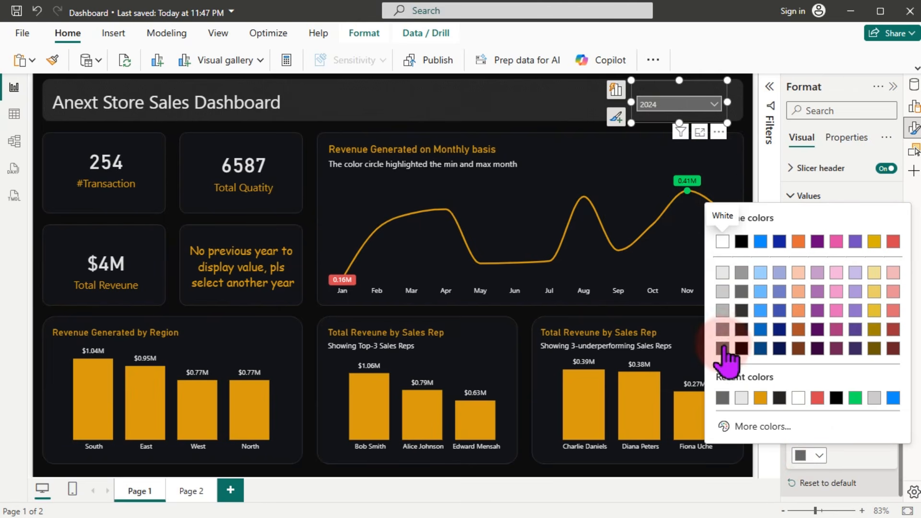
left_click(722, 348)
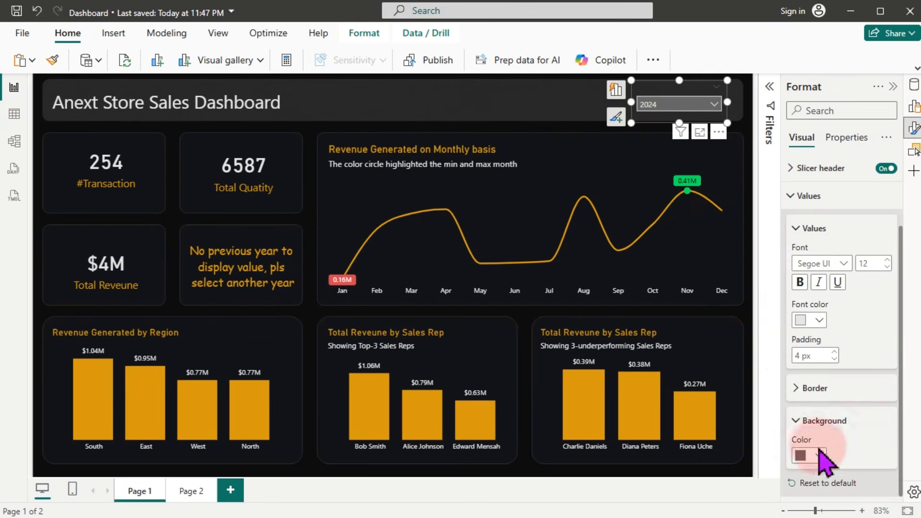
left_click(821, 459)
left_click(745, 323)
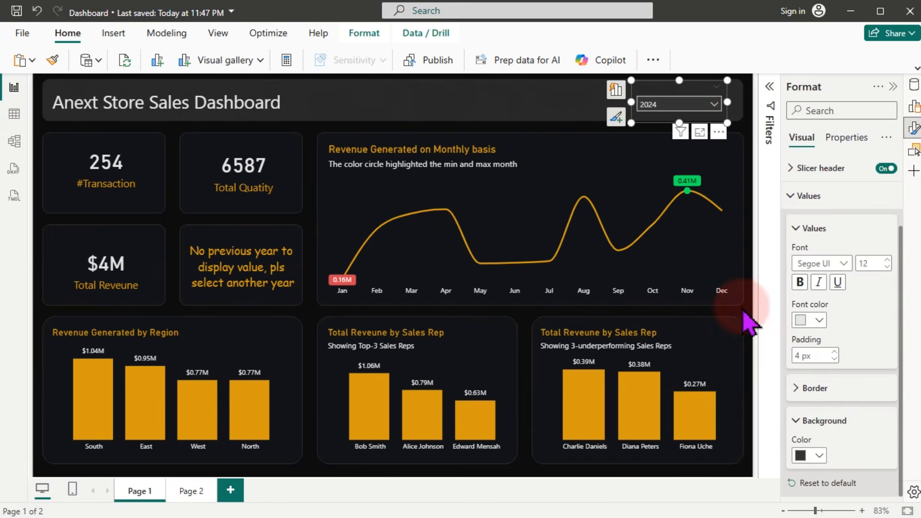
left_click(698, 105)
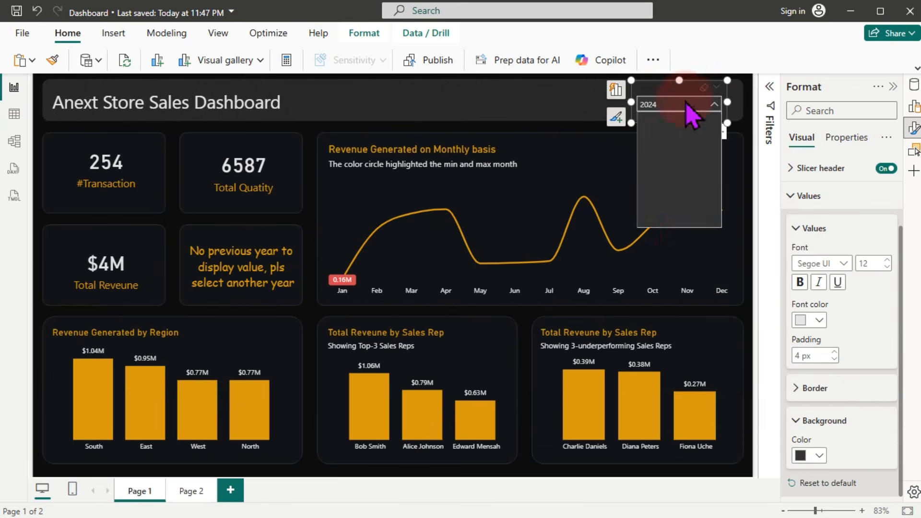
left_click(661, 88)
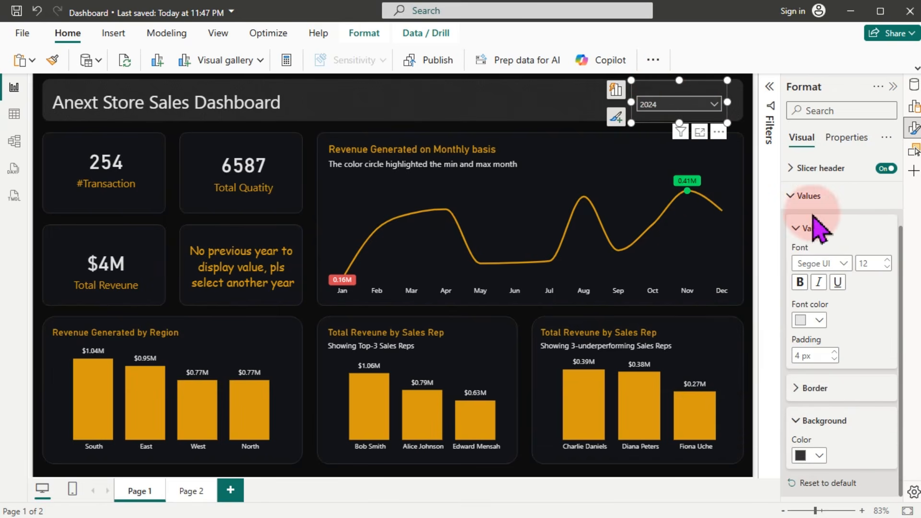
Step: Collapse the slicer's Values and header formatting sections
left_click(813, 229)
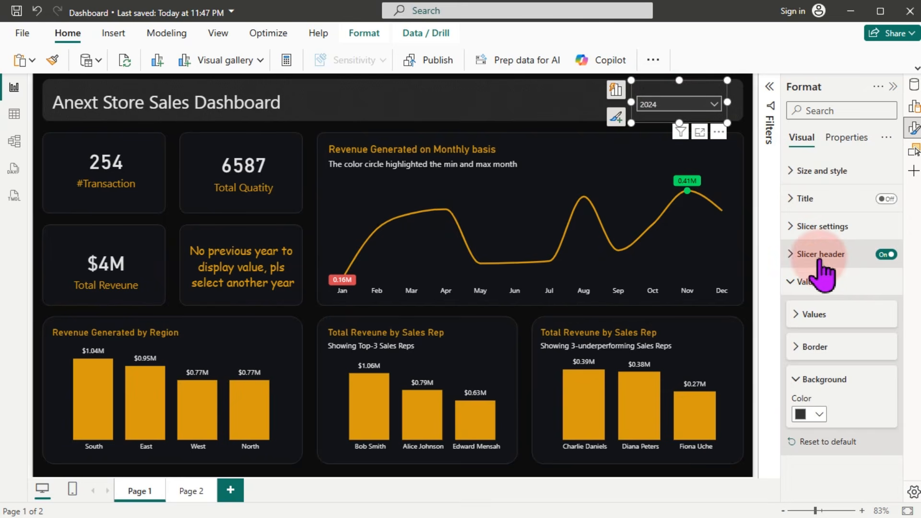
left_click(820, 255)
left_click(820, 256)
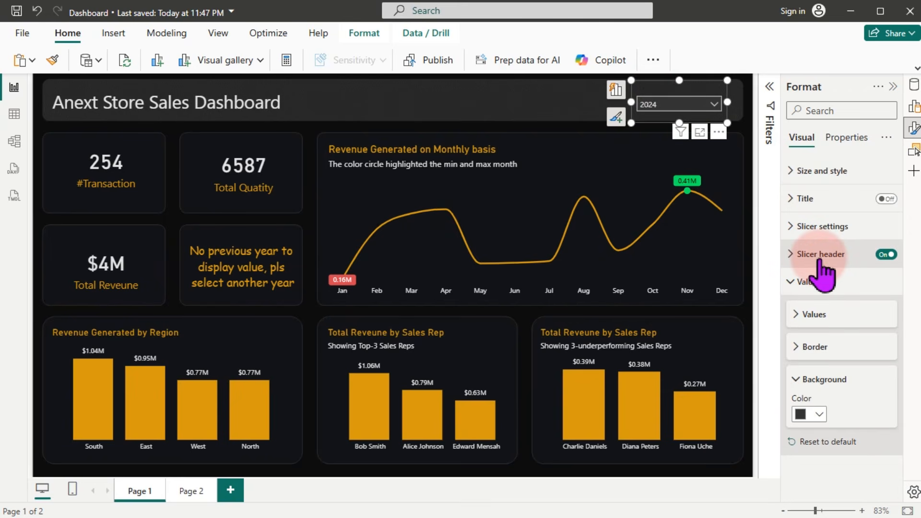